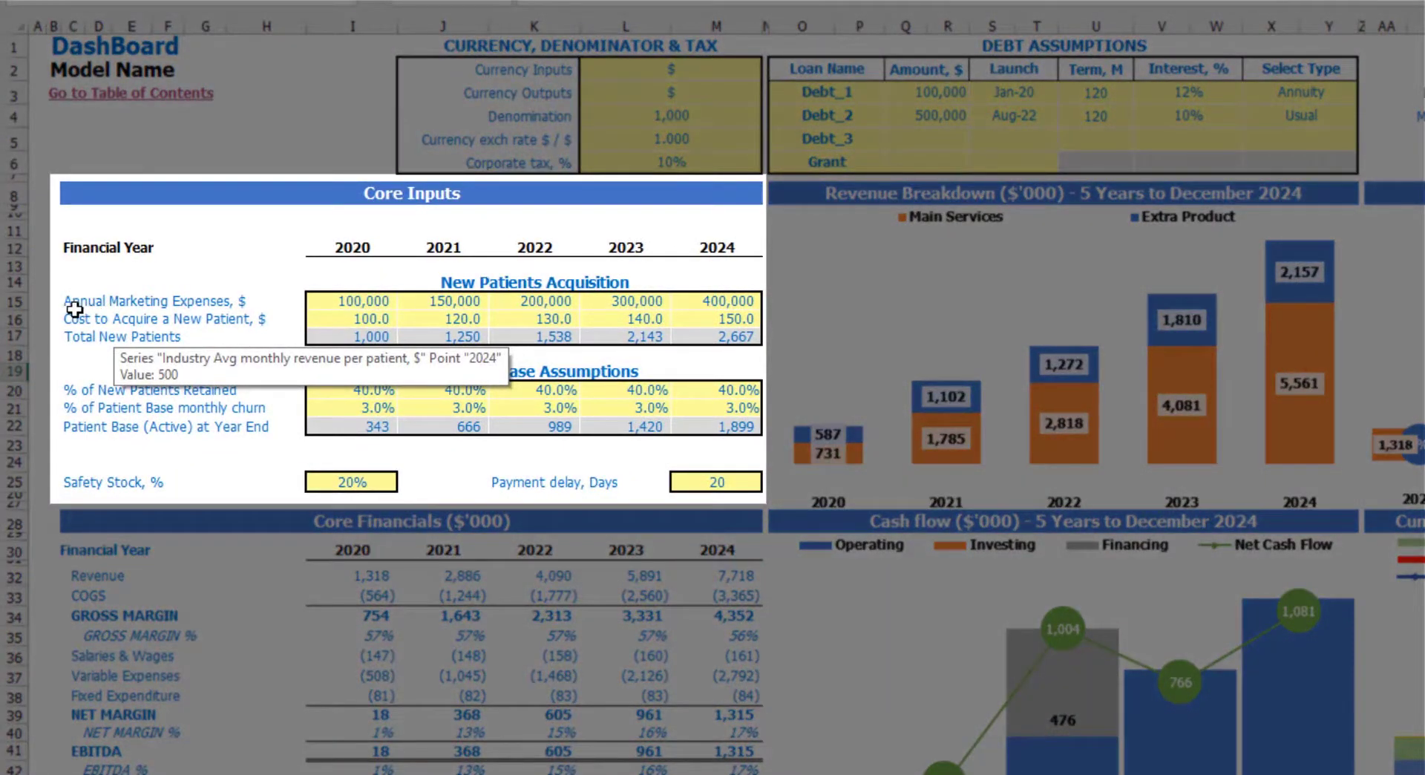
Step: Set the 2020 Annual Marketing Expenses in the Core Inputs to 150,000
drag(357, 297, 736, 311)
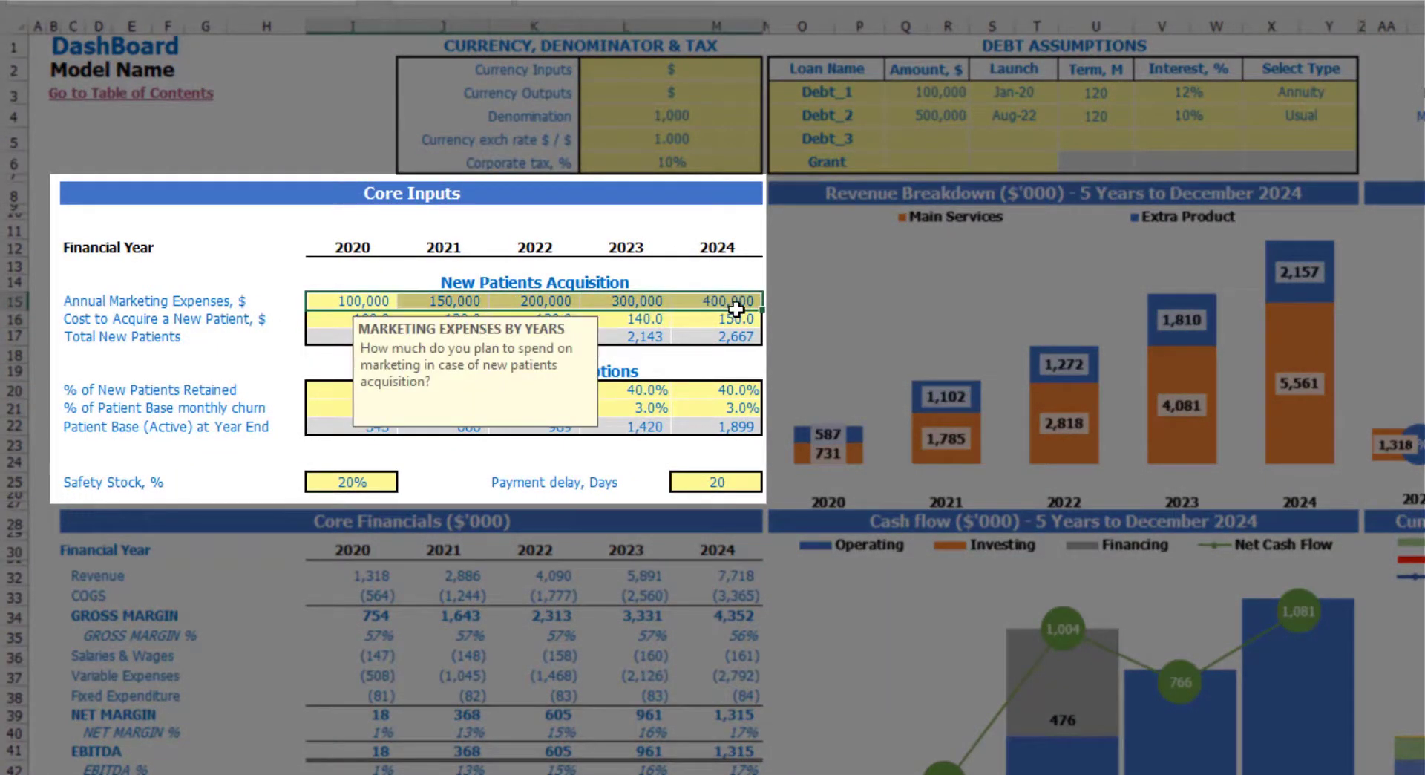
click(371, 300)
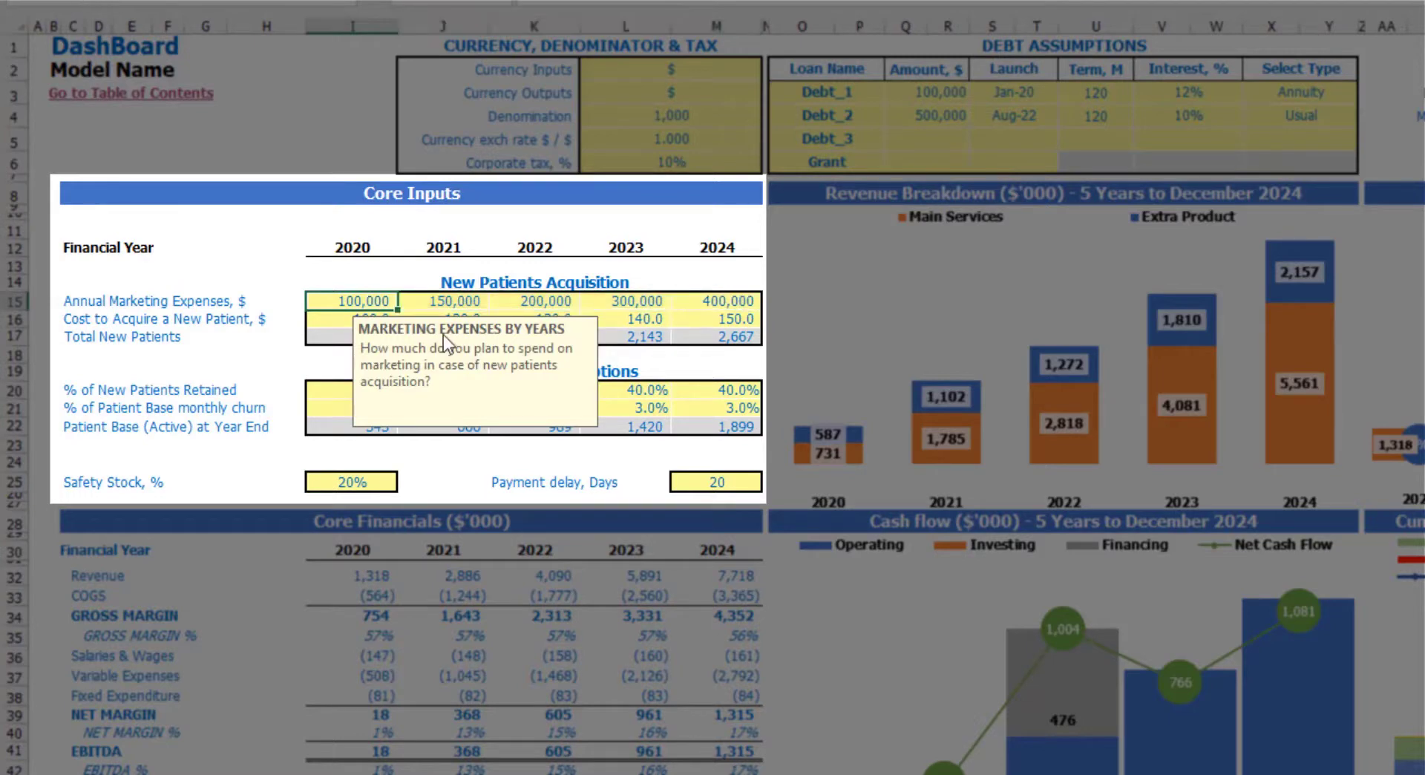
text(15000)
key(Return)
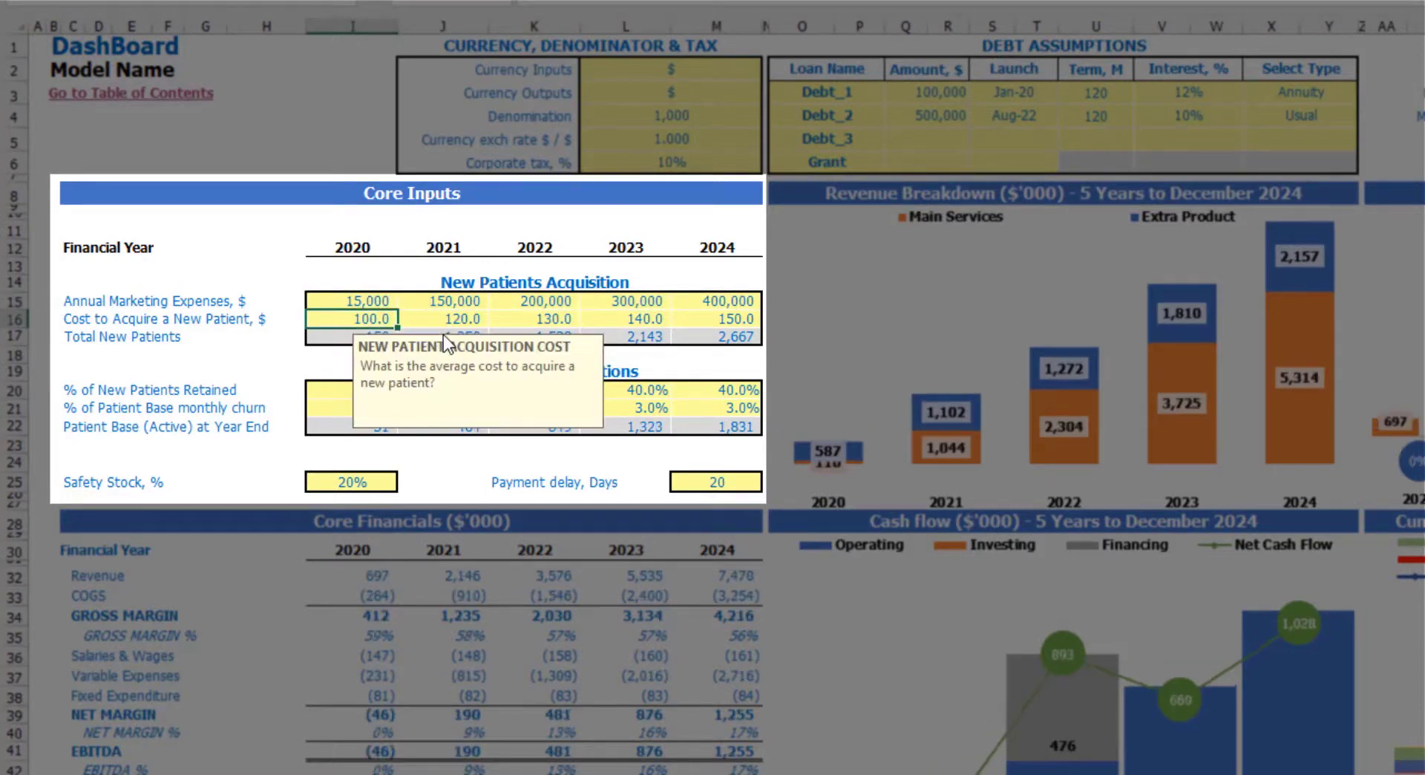
key(Up)
key(F2)
key(BackSpace)
key(BackSpace)
key(BackSpace)
text(0,000)
key(Tab)
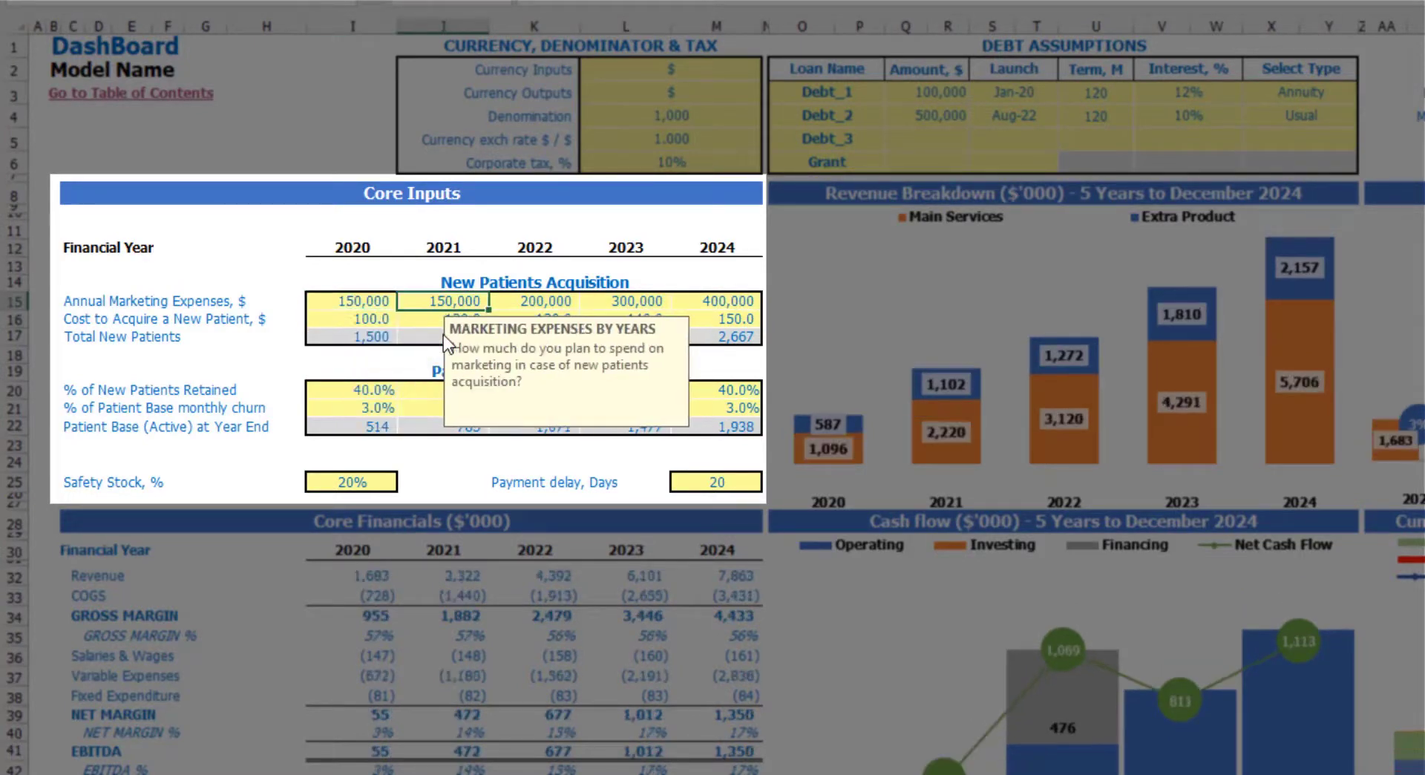
Step: Enter the formula =I15+50000 for the 2021 Annual Marketing Expenses, so it builds on the 2020 amount
text(=)
key(Left)
text(50)
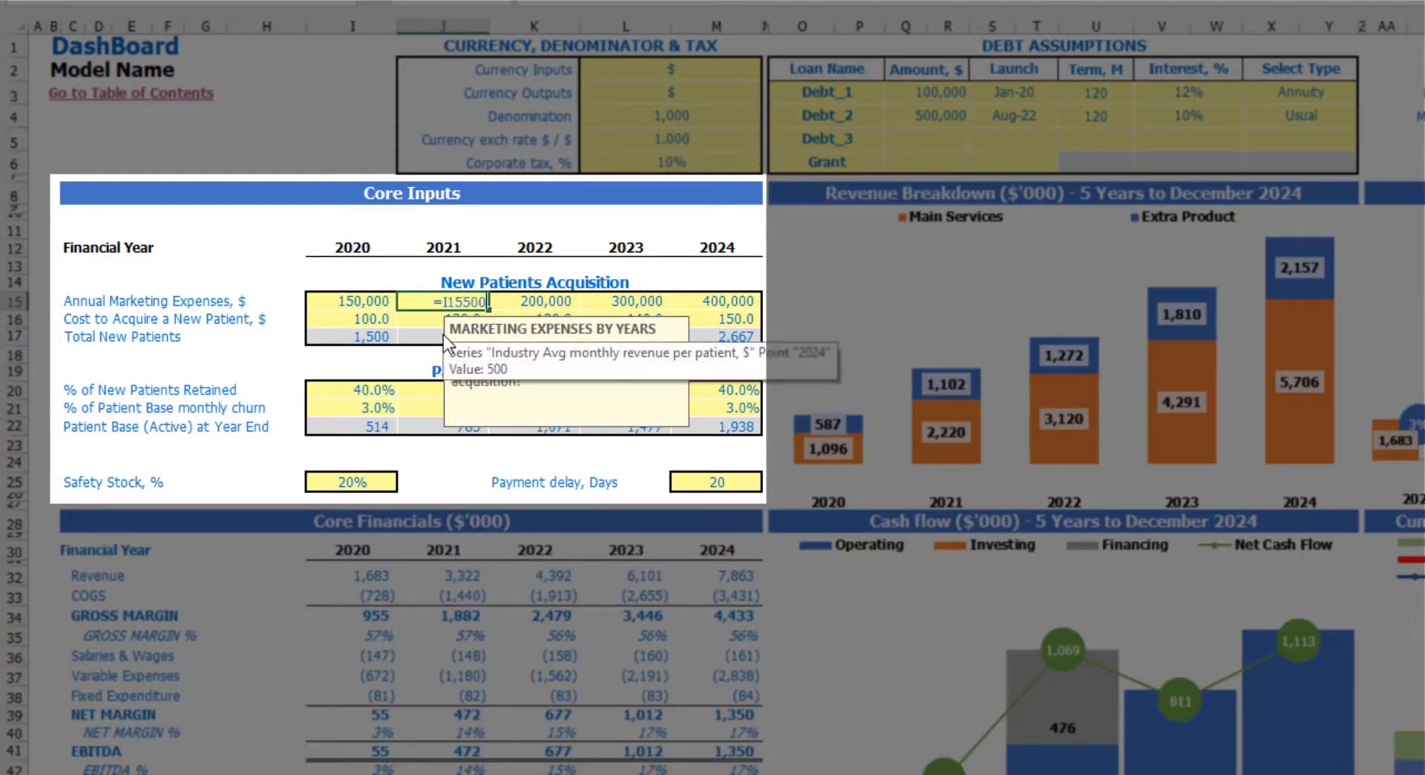
text(=)
key(Left)
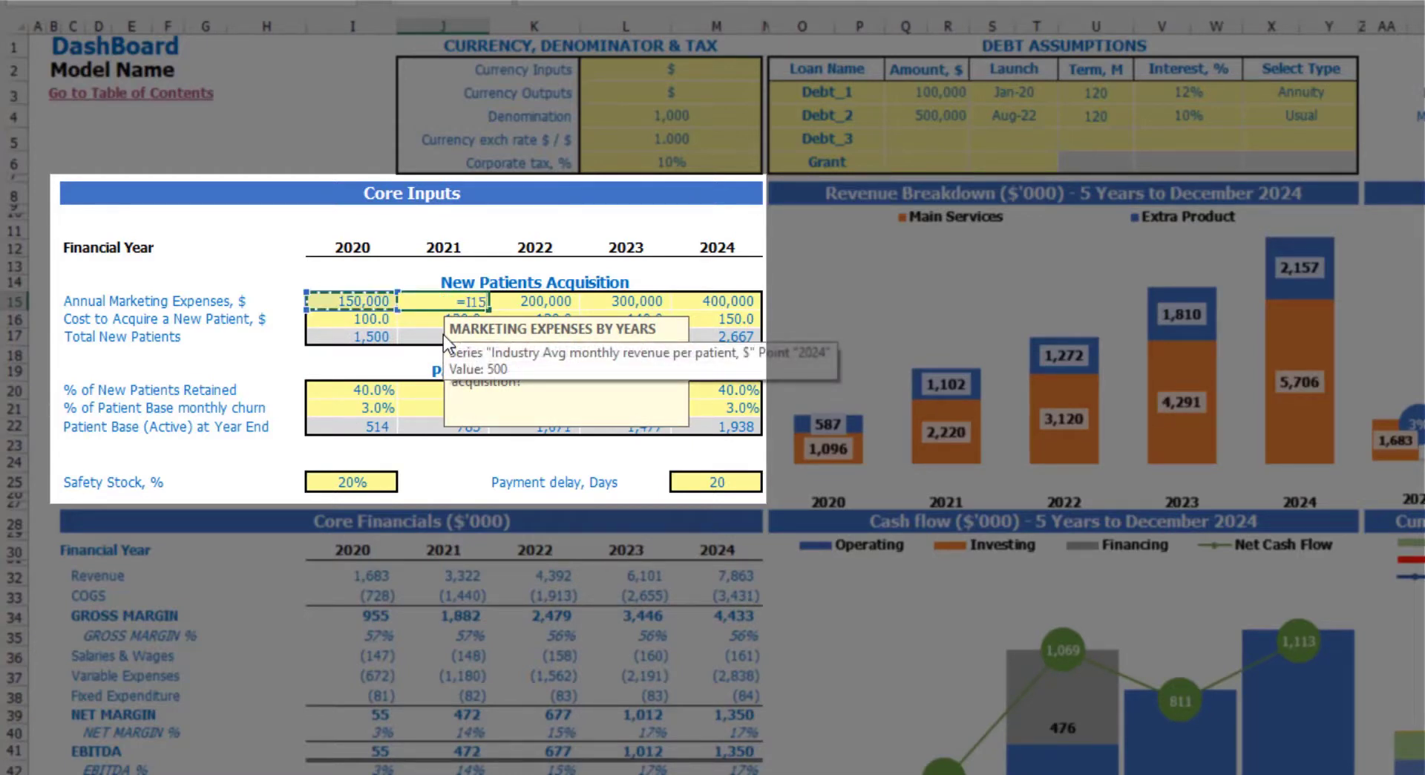
text(+50000)
key(ctrl+Return)
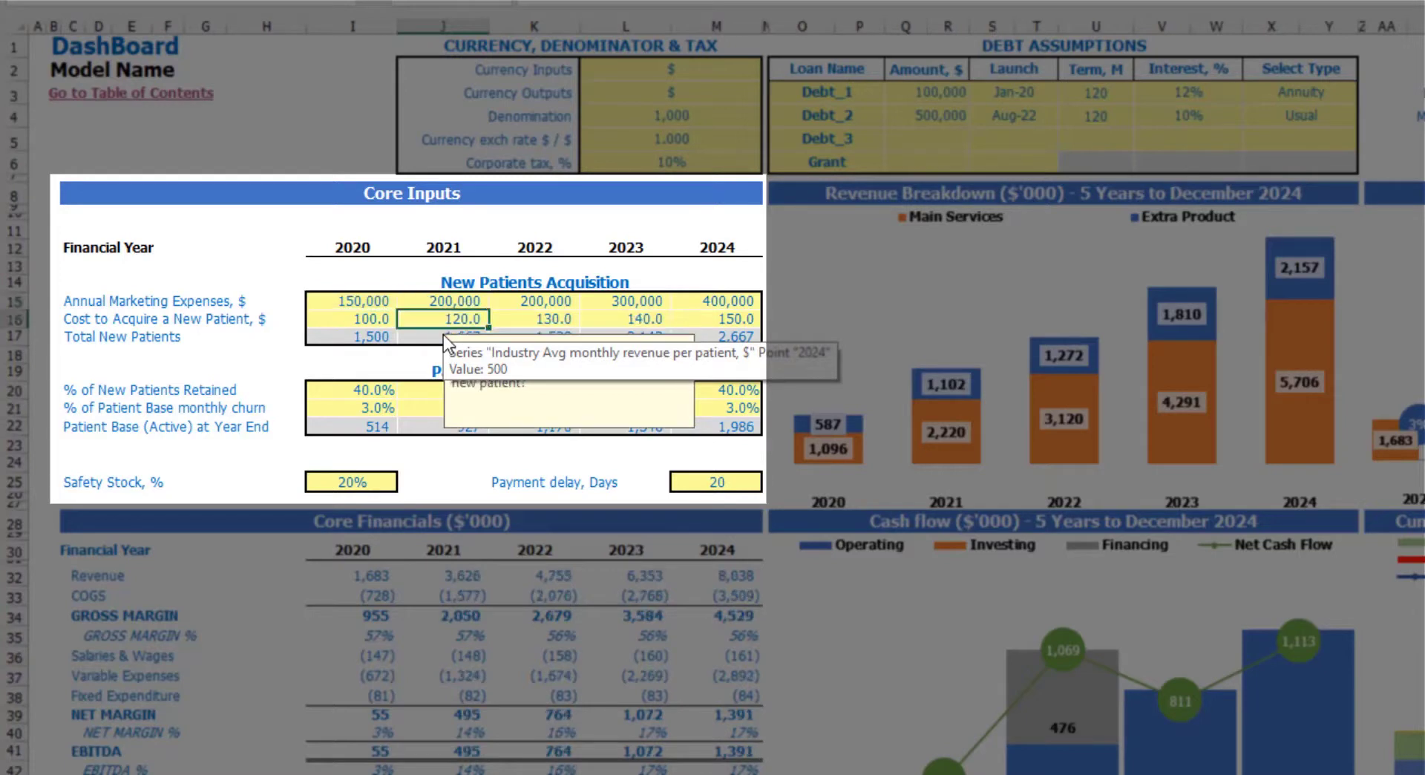
Step: Copy the 2021 marketing expenses formula across to 2022, 2023 and 2024
key(ctrl+c)
key(Right)
key(shift+Right)
key(shift+Right)
key(ctrl+v)
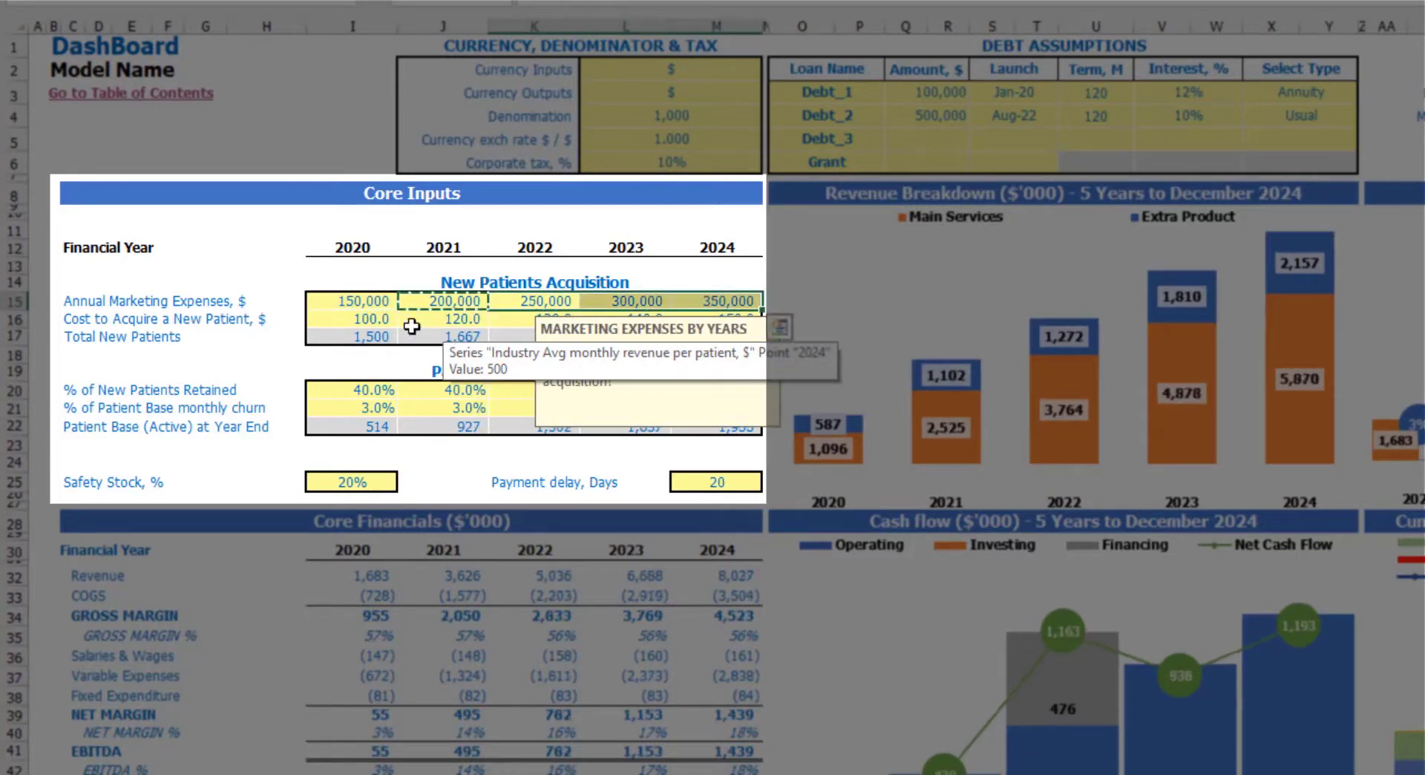
Step: Examine the acquisition cost, total new patients, retention, monthly churn and active patient base rows in the Core Inputs
click(256, 229)
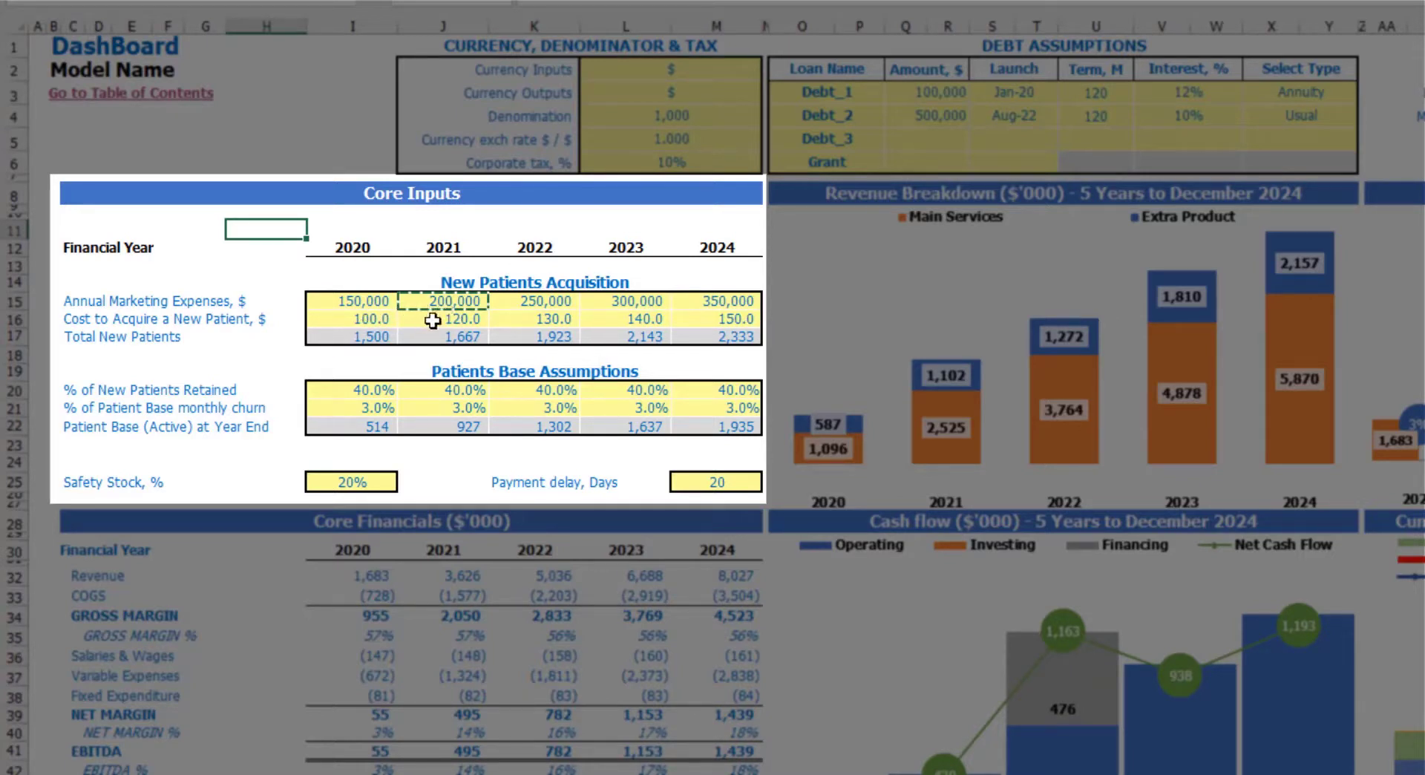
click(555, 321)
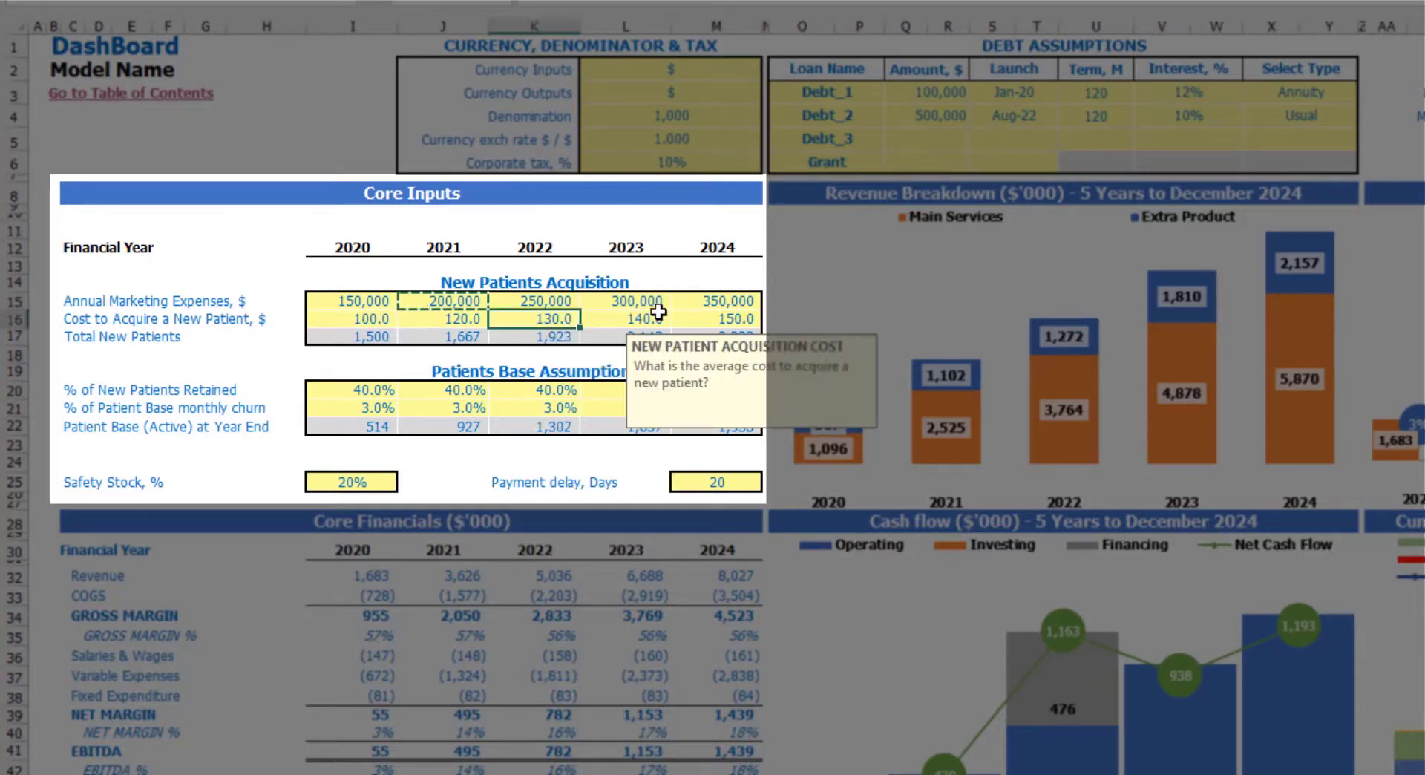
click(204, 353)
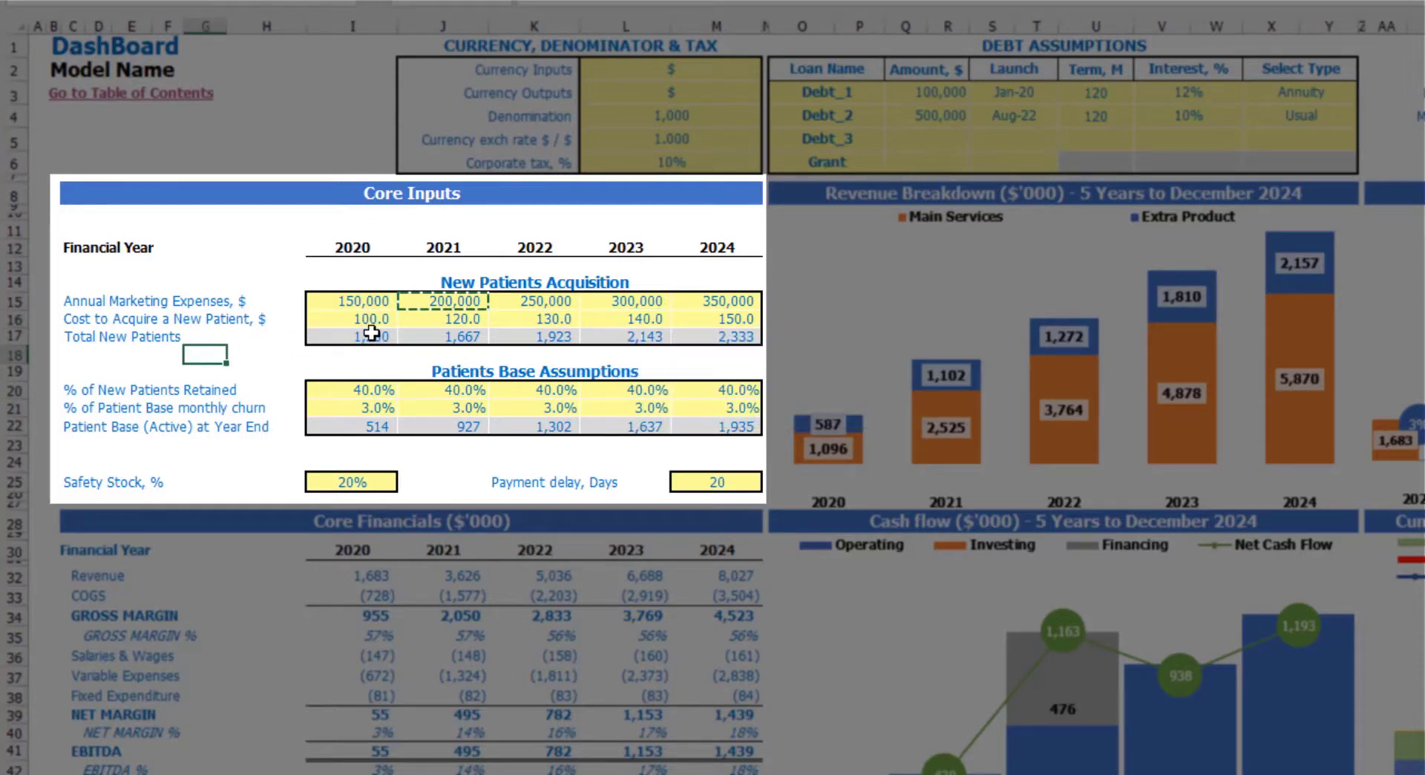
drag(362, 336, 713, 334)
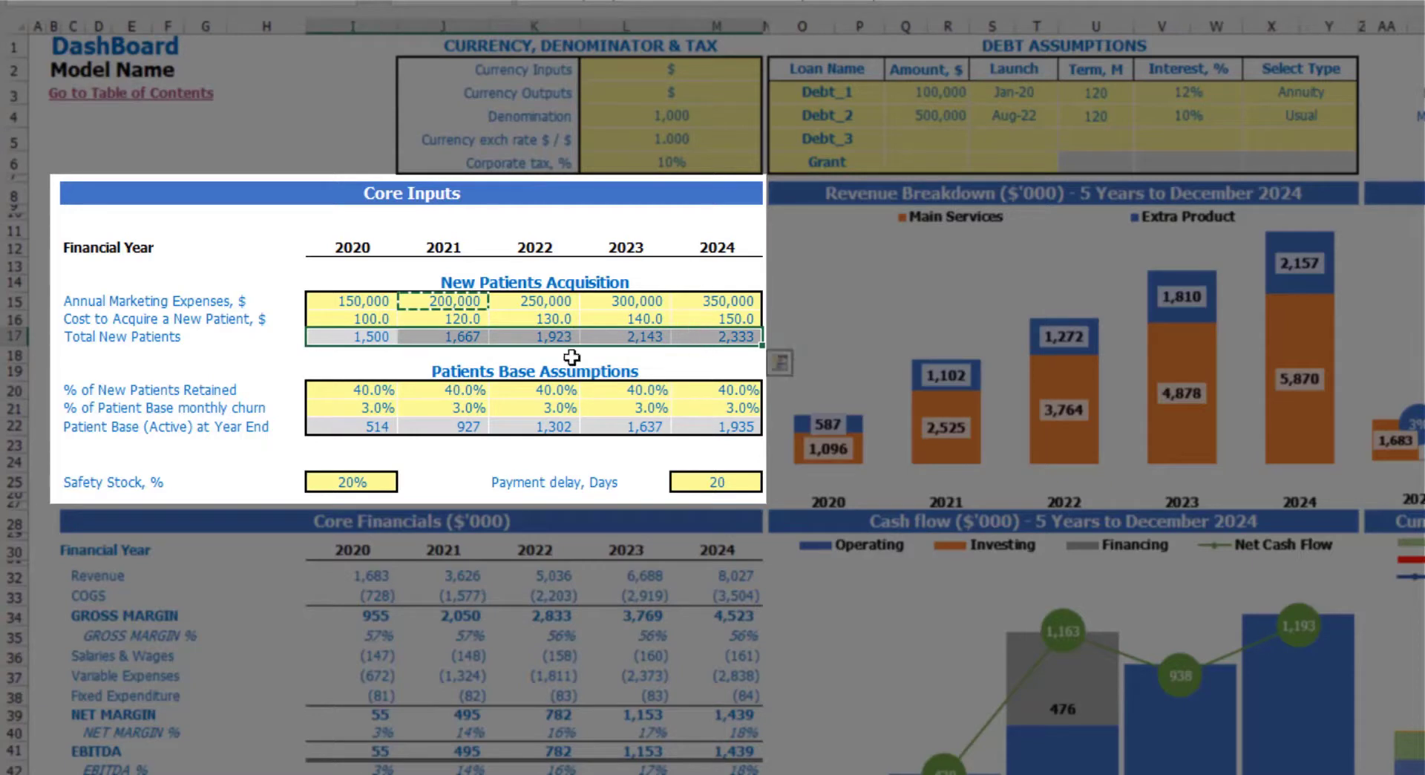
click(444, 370)
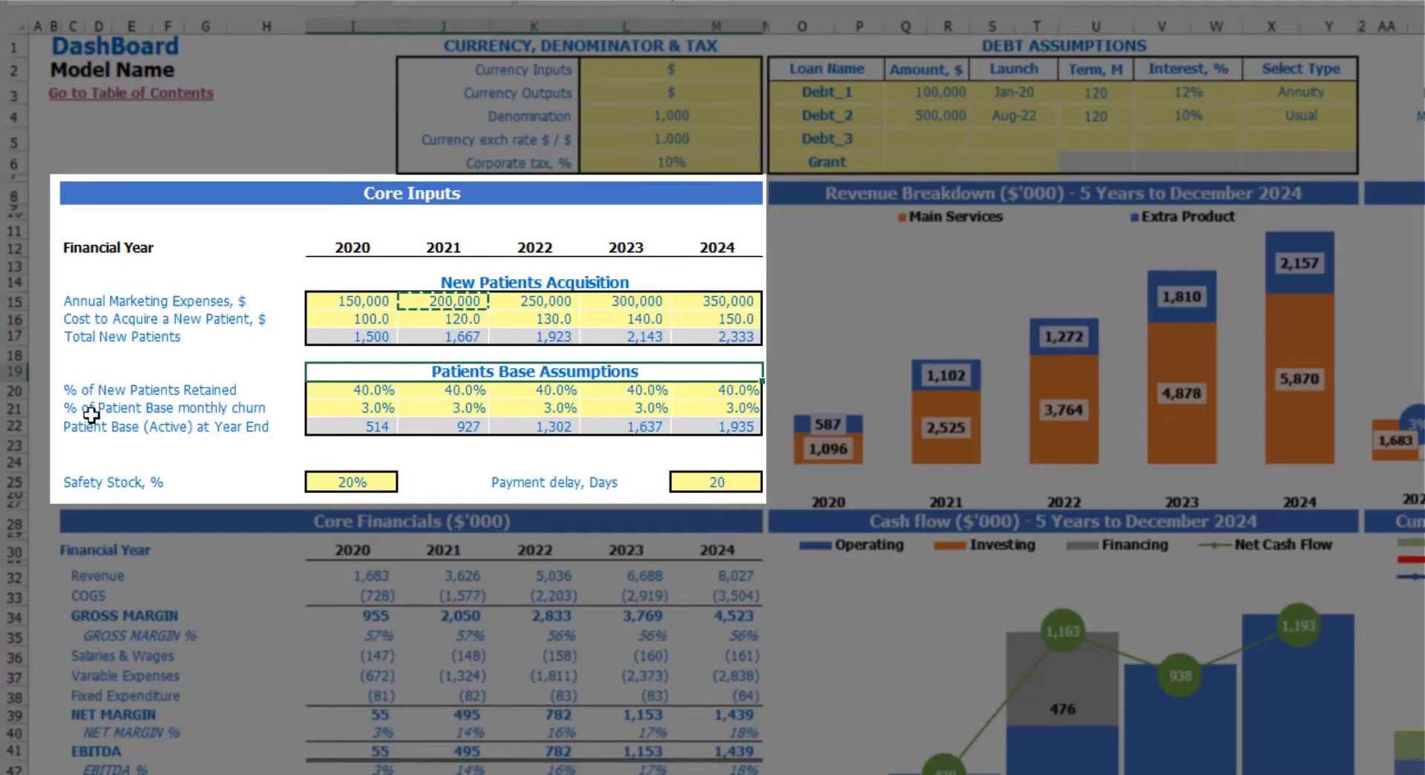
click(341, 394)
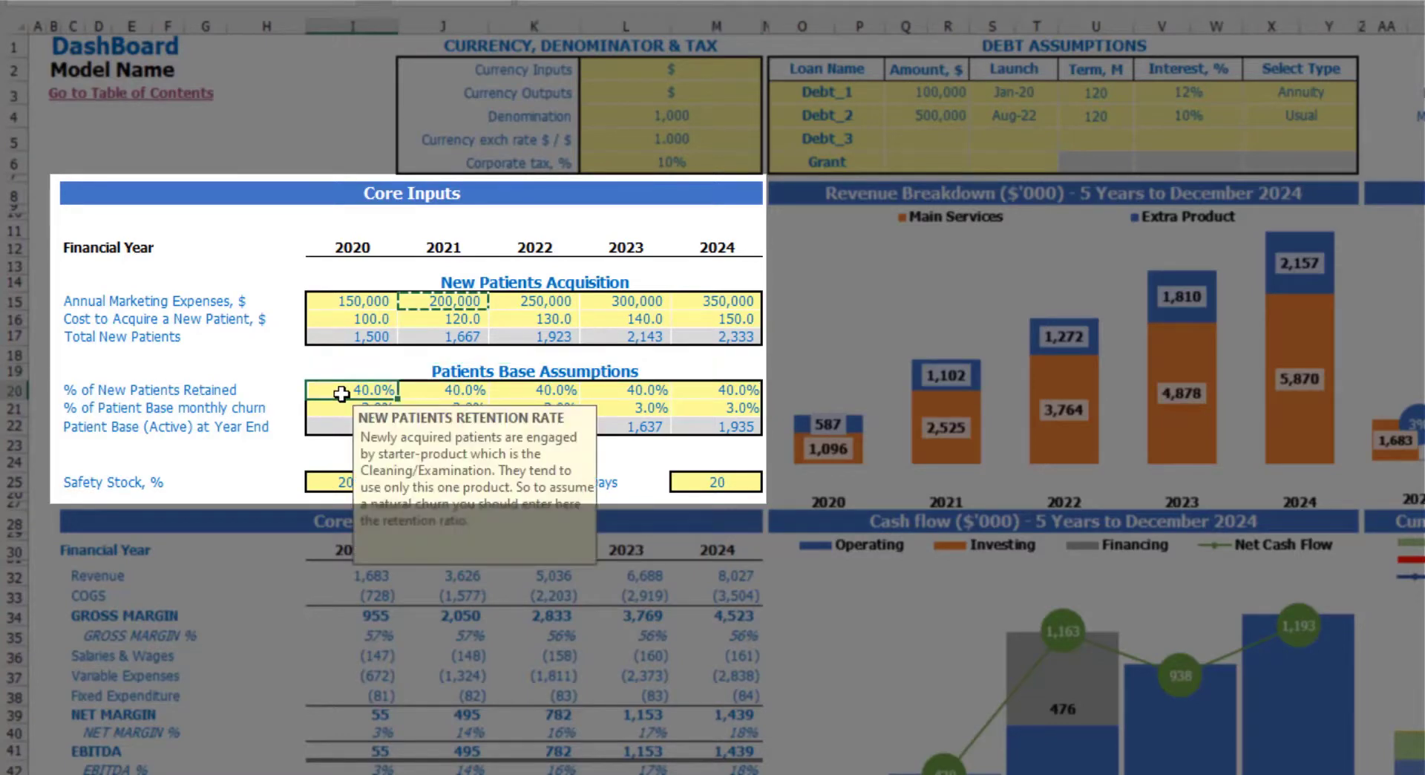
click(353, 359)
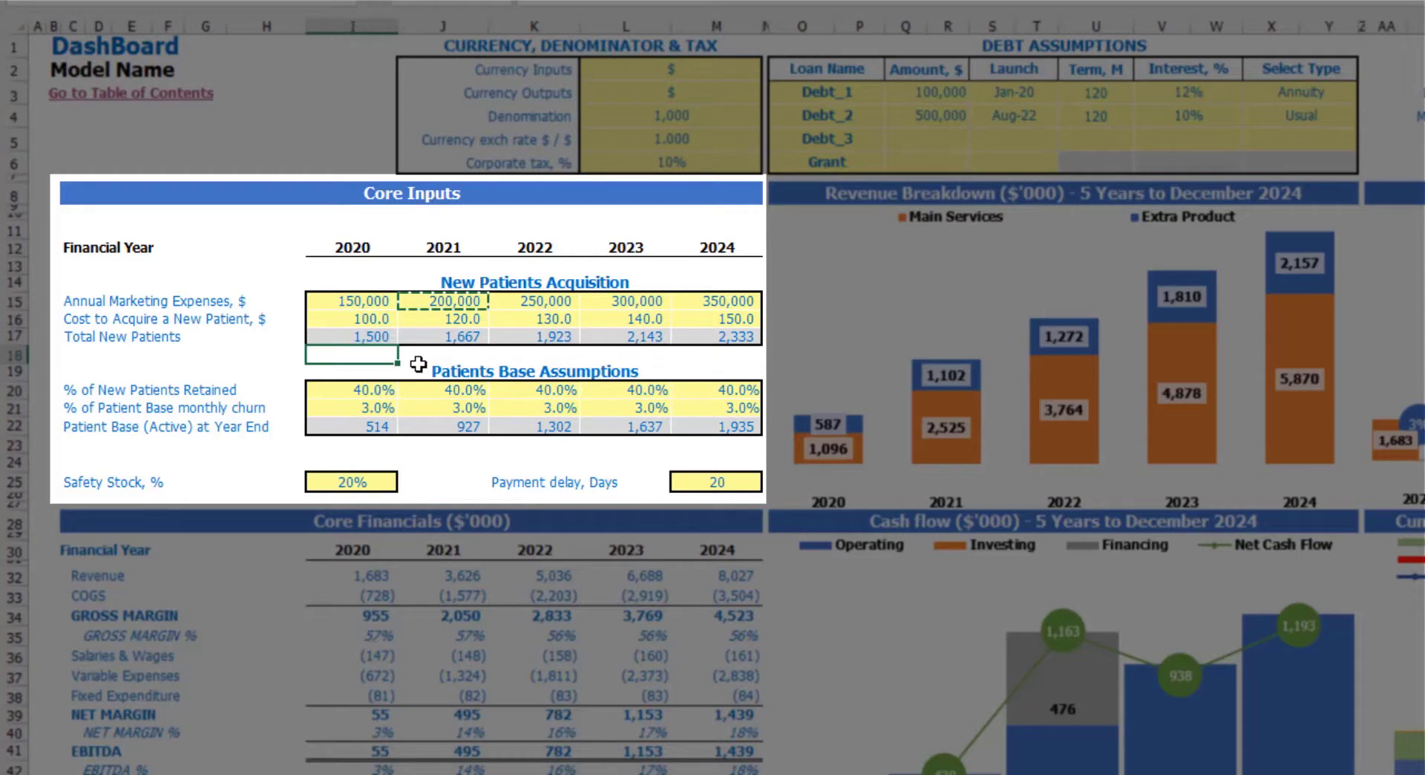
click(377, 388)
click(351, 370)
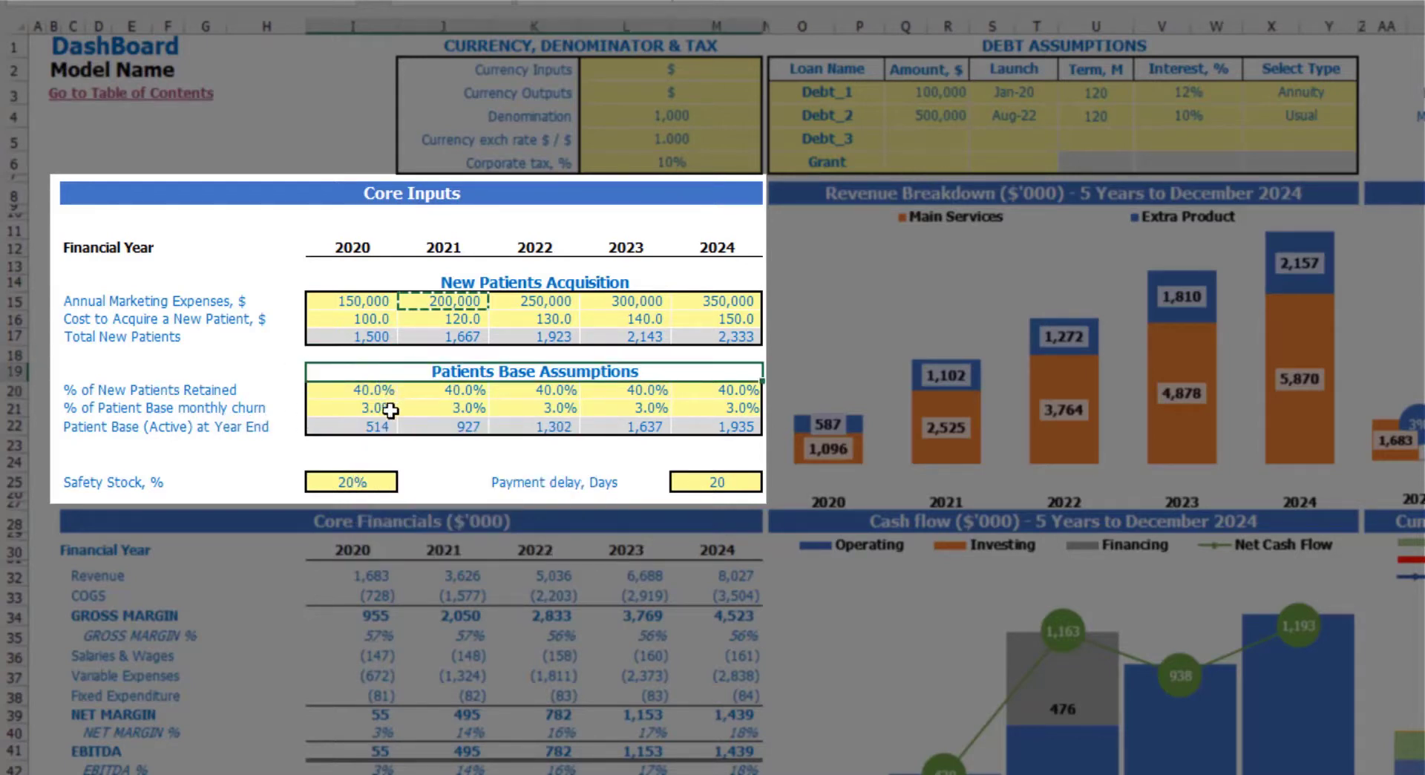
drag(386, 410, 735, 407)
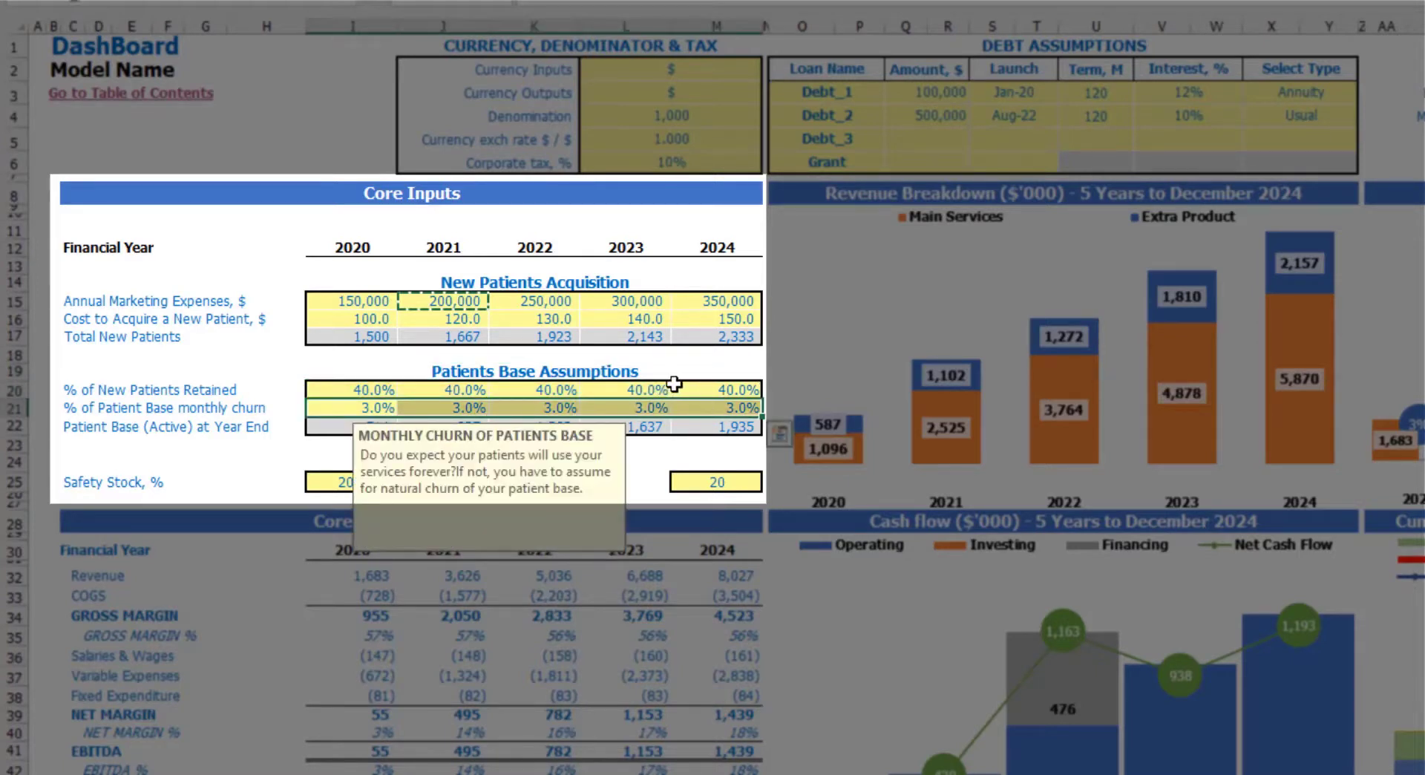
click(603, 359)
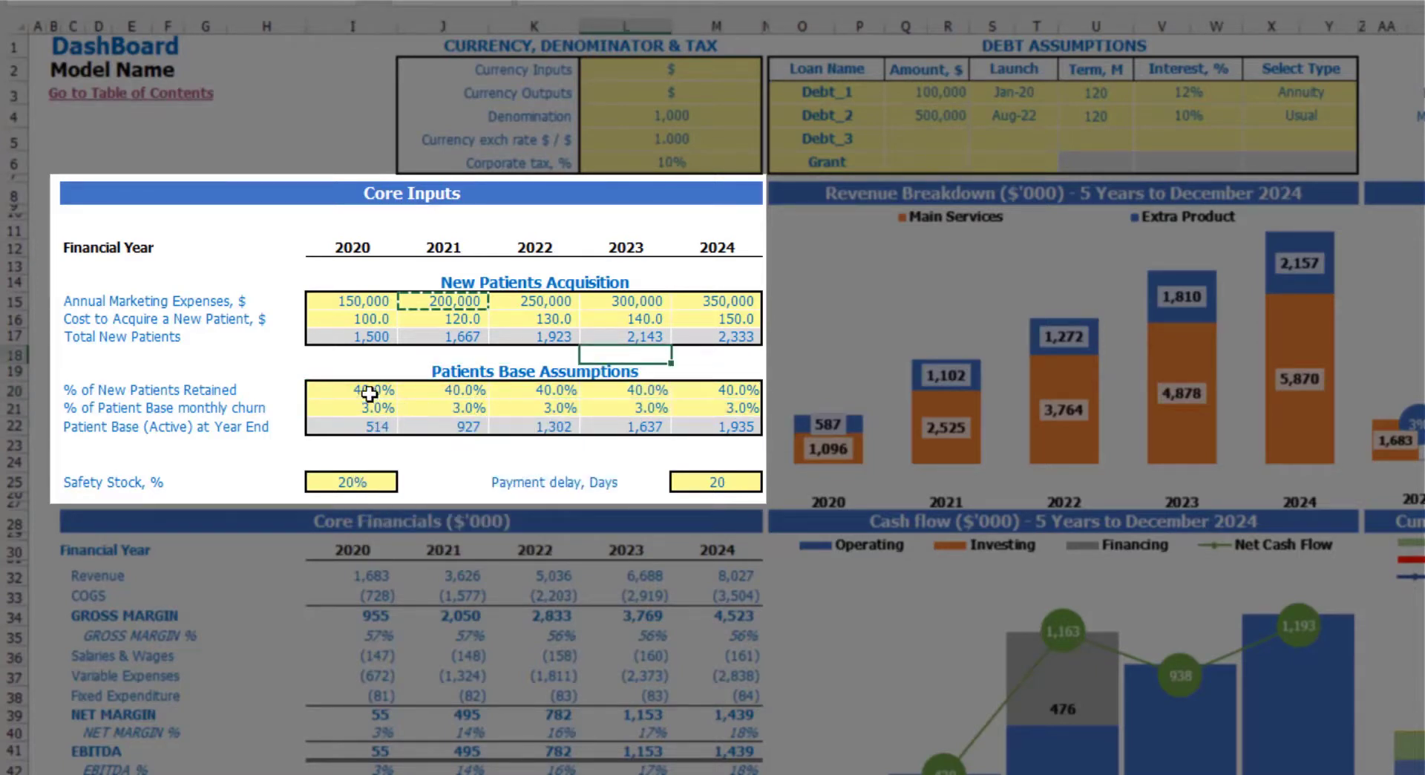
drag(356, 426, 709, 430)
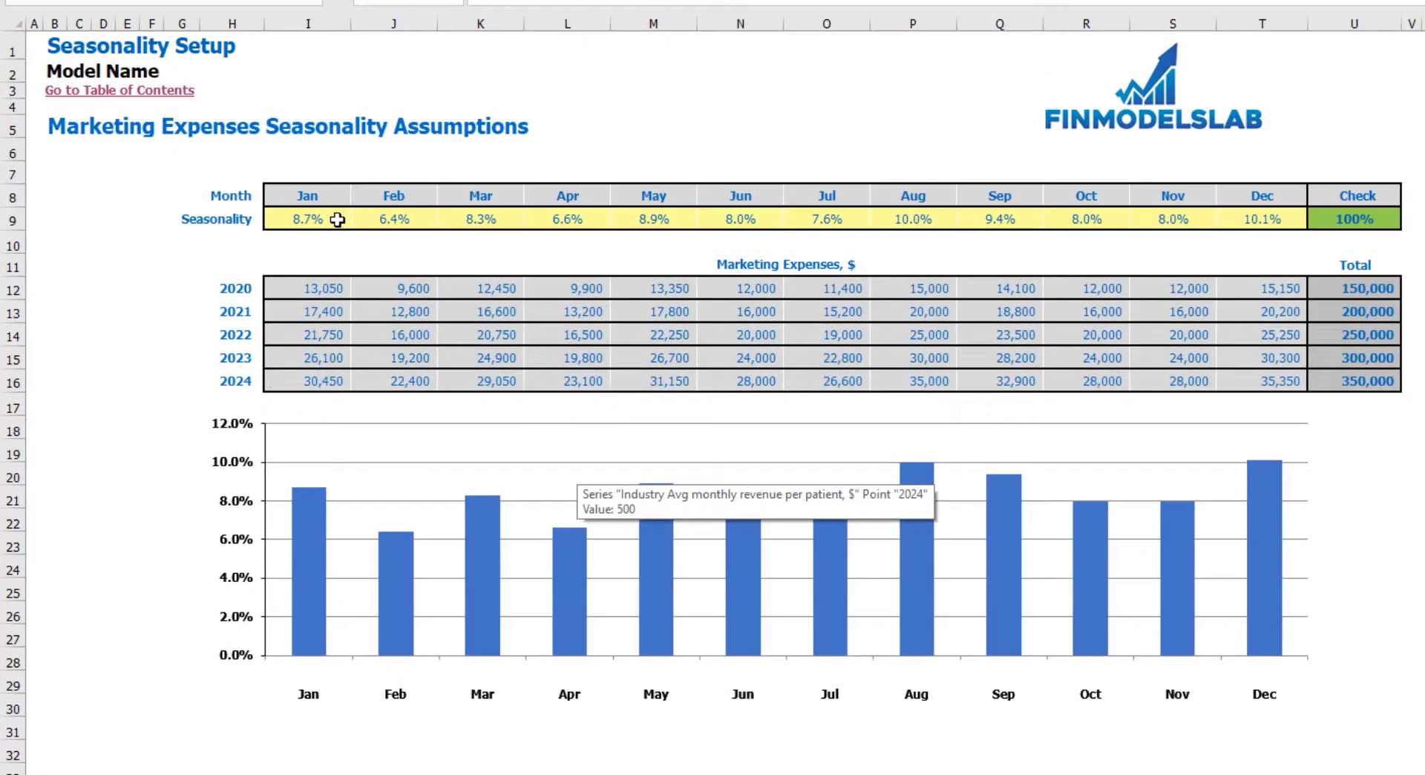
Step: Set the January marketing seasonality factor to the formula =1/12
drag(338, 219, 1249, 221)
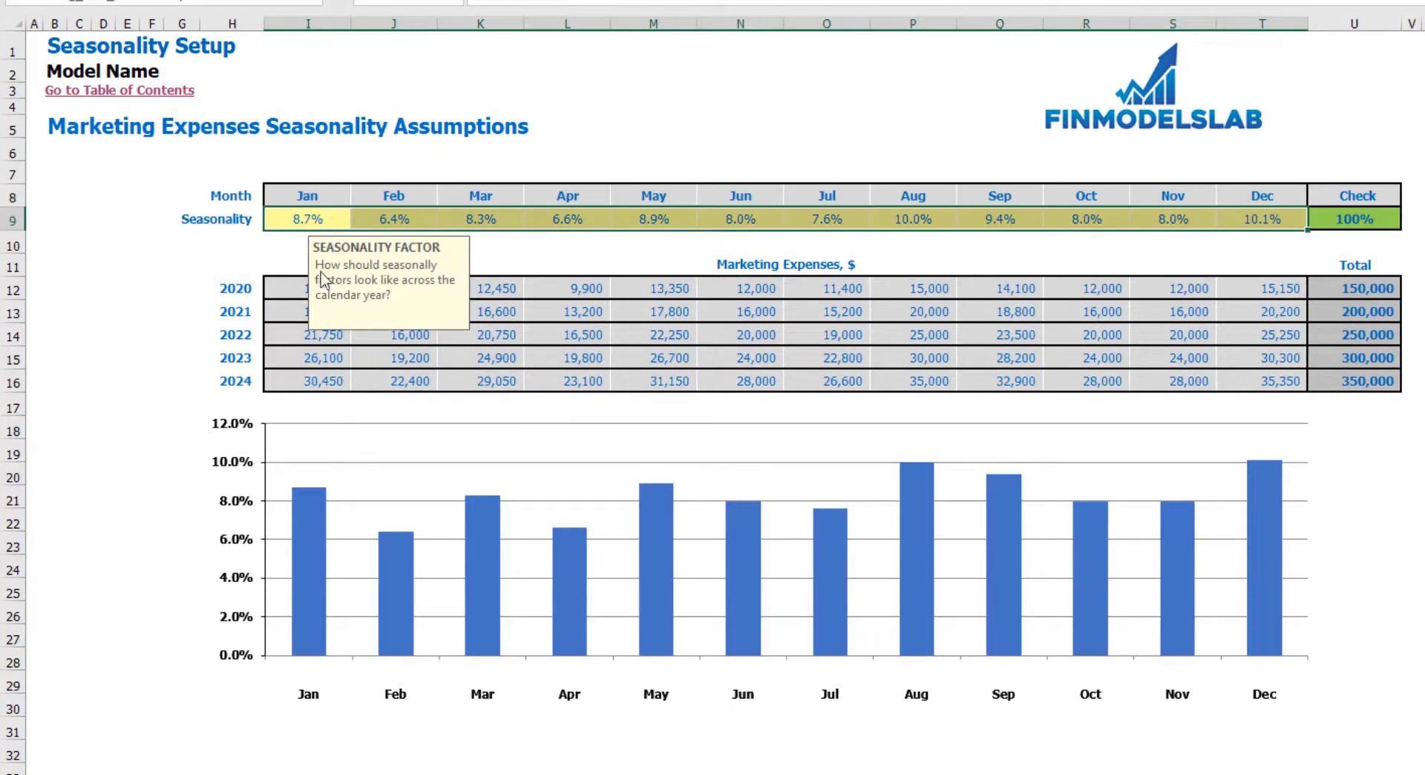
click(324, 221)
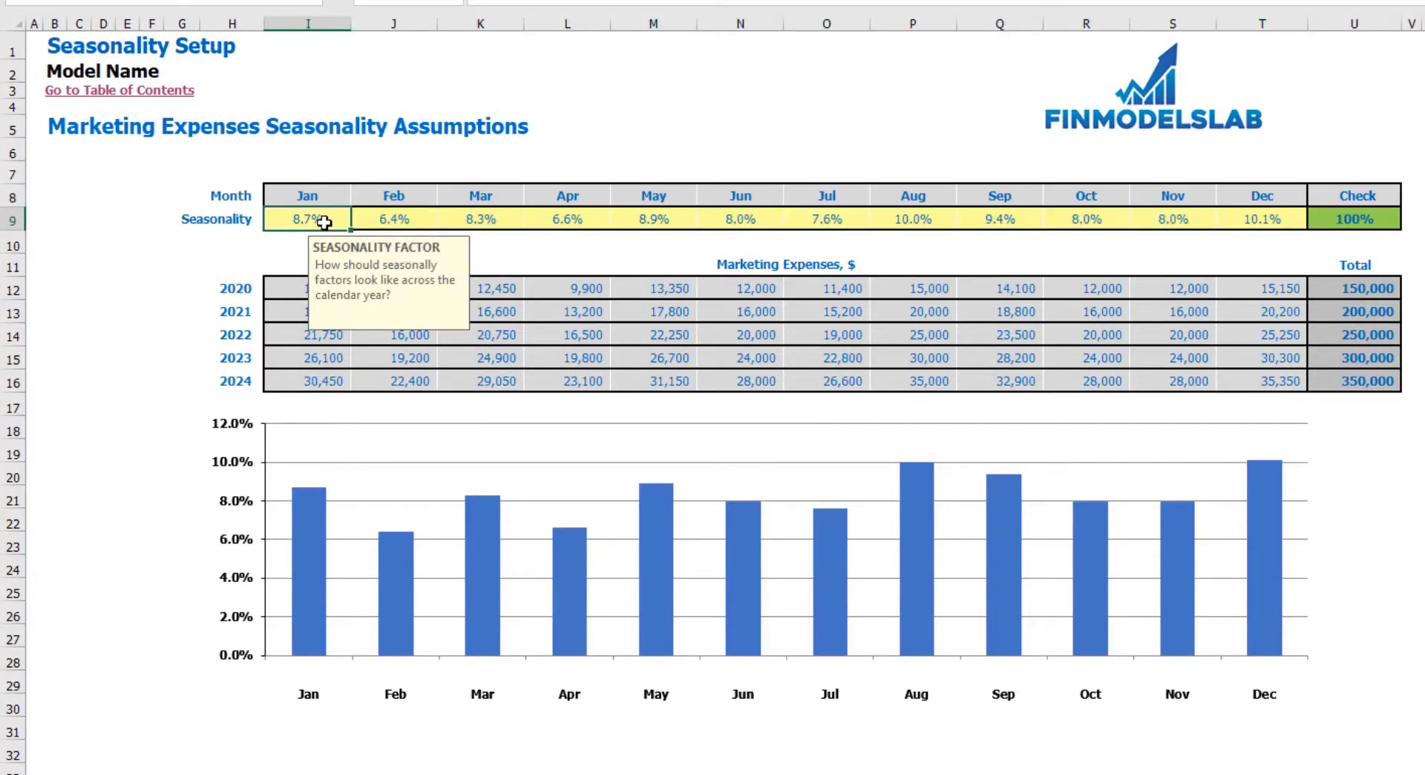
text(=1/12)
key(ctrl+Return)
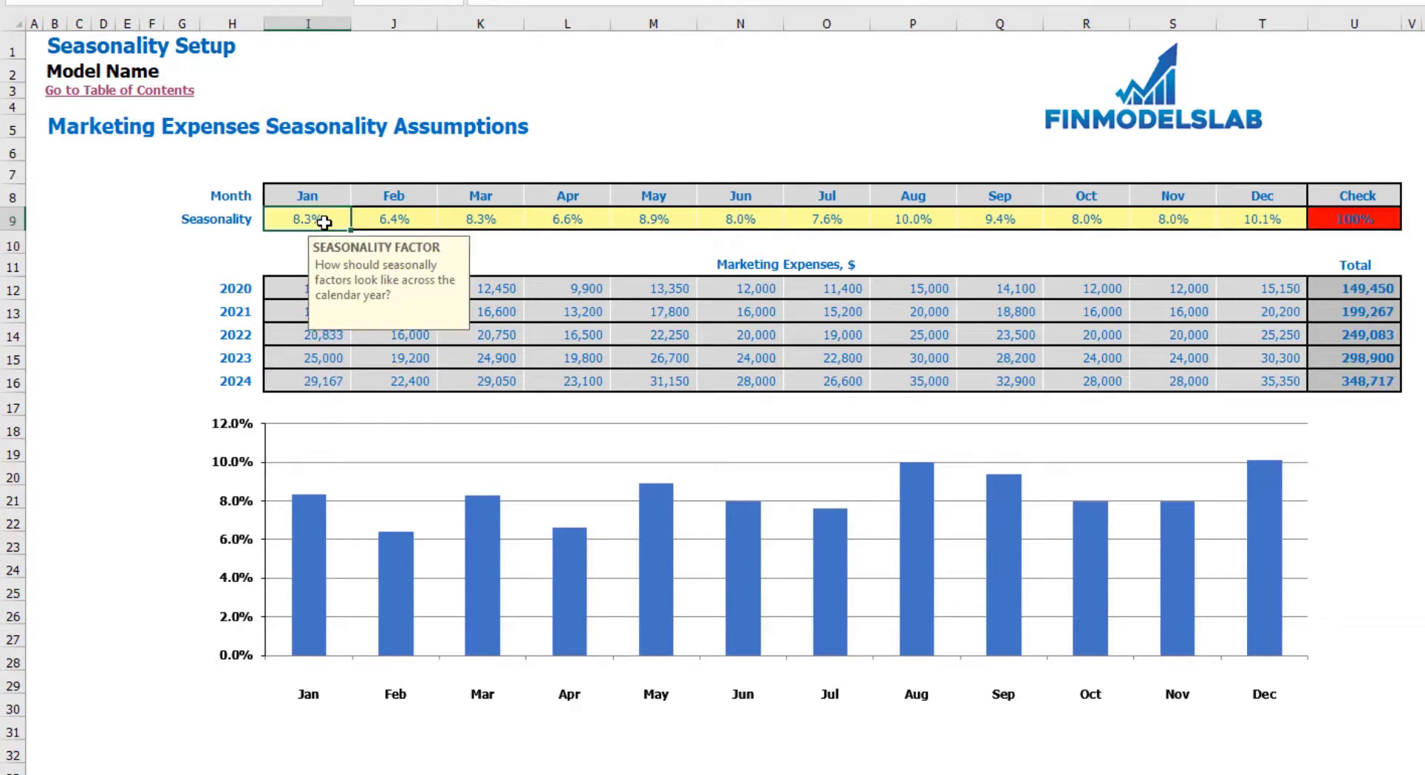
Step: Copy January's seasonality formula across February through December
key(ctrl+c)
key(Right)
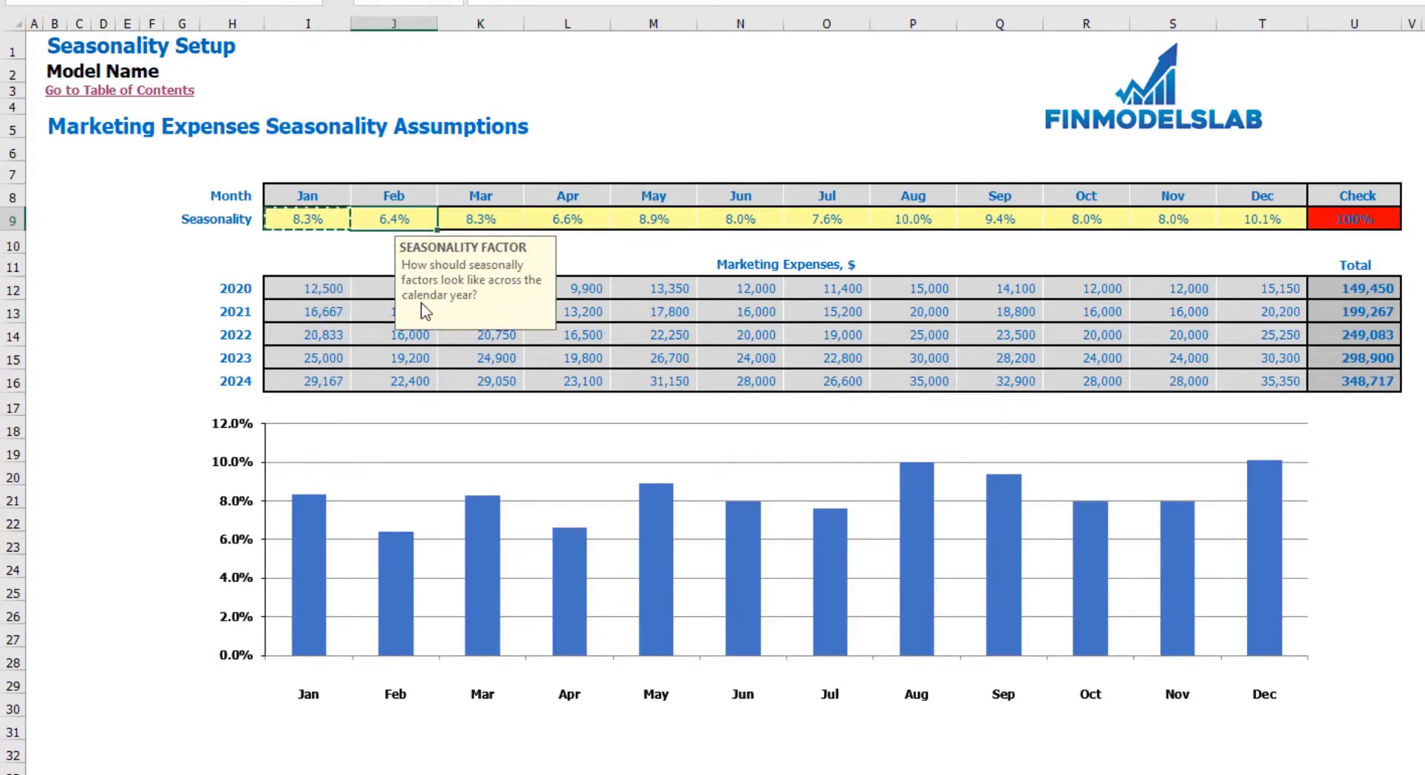
key(ctrl+shift+Right)
key(shift+Left)
key(ctrl+v)
click(1423, 406)
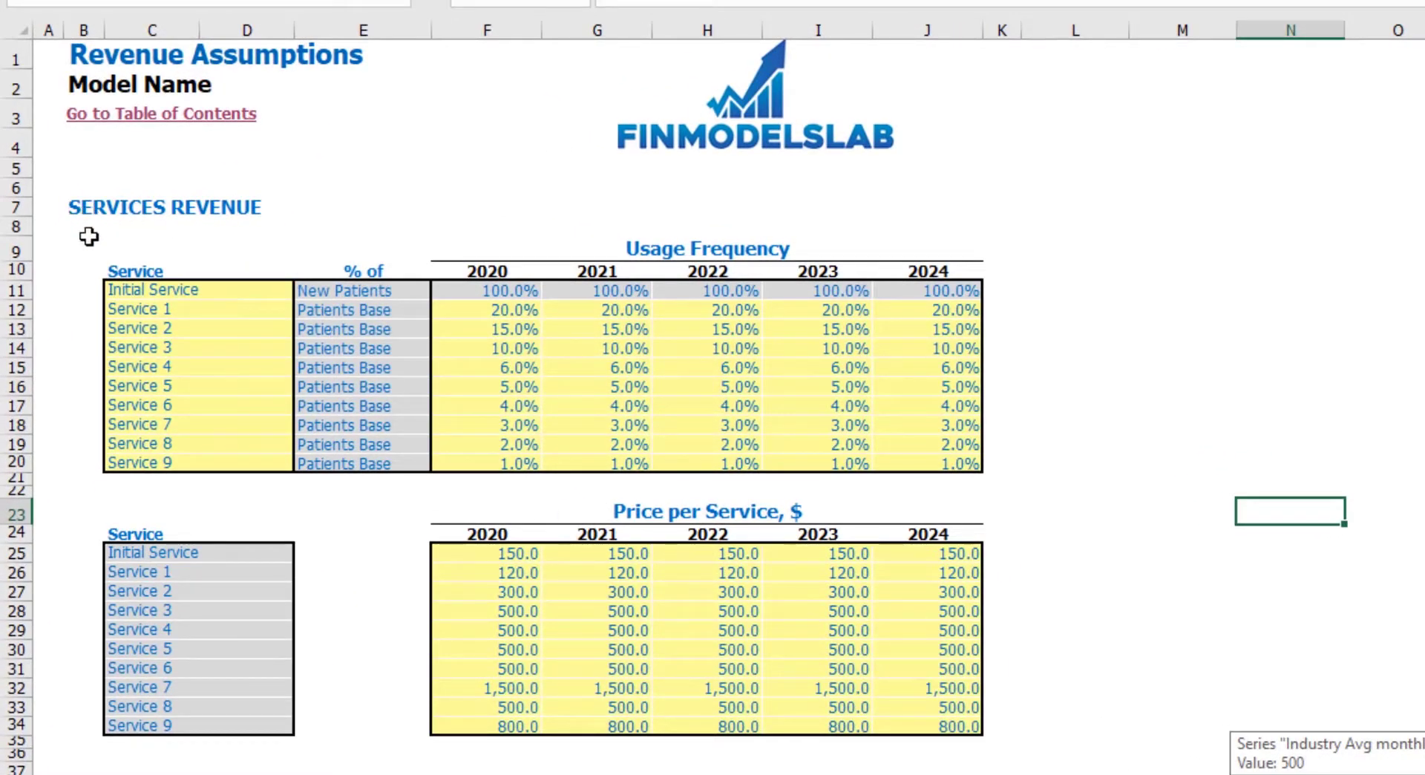
Step: Read the input notes for the Initial Service's name and its 2020 usage frequency
click(142, 290)
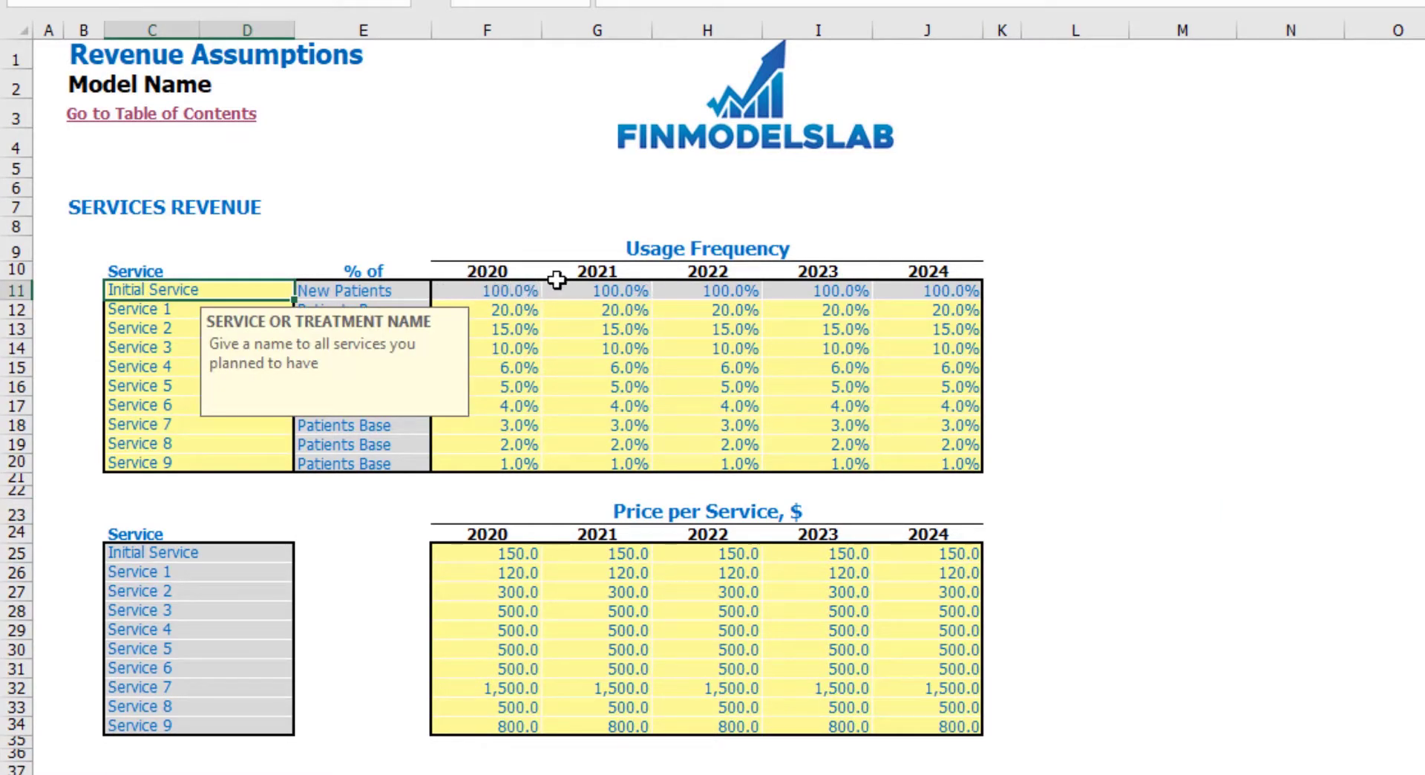
click(520, 289)
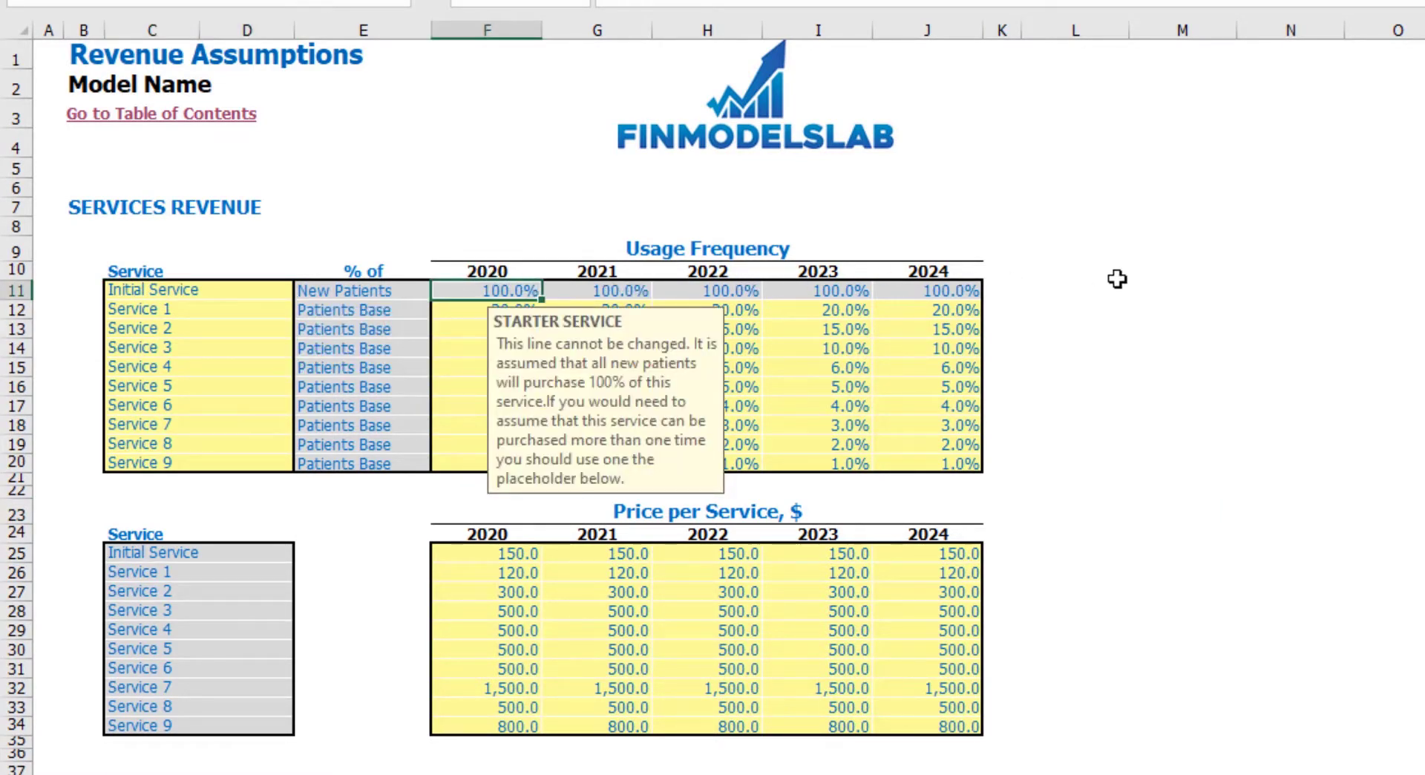
click(1186, 250)
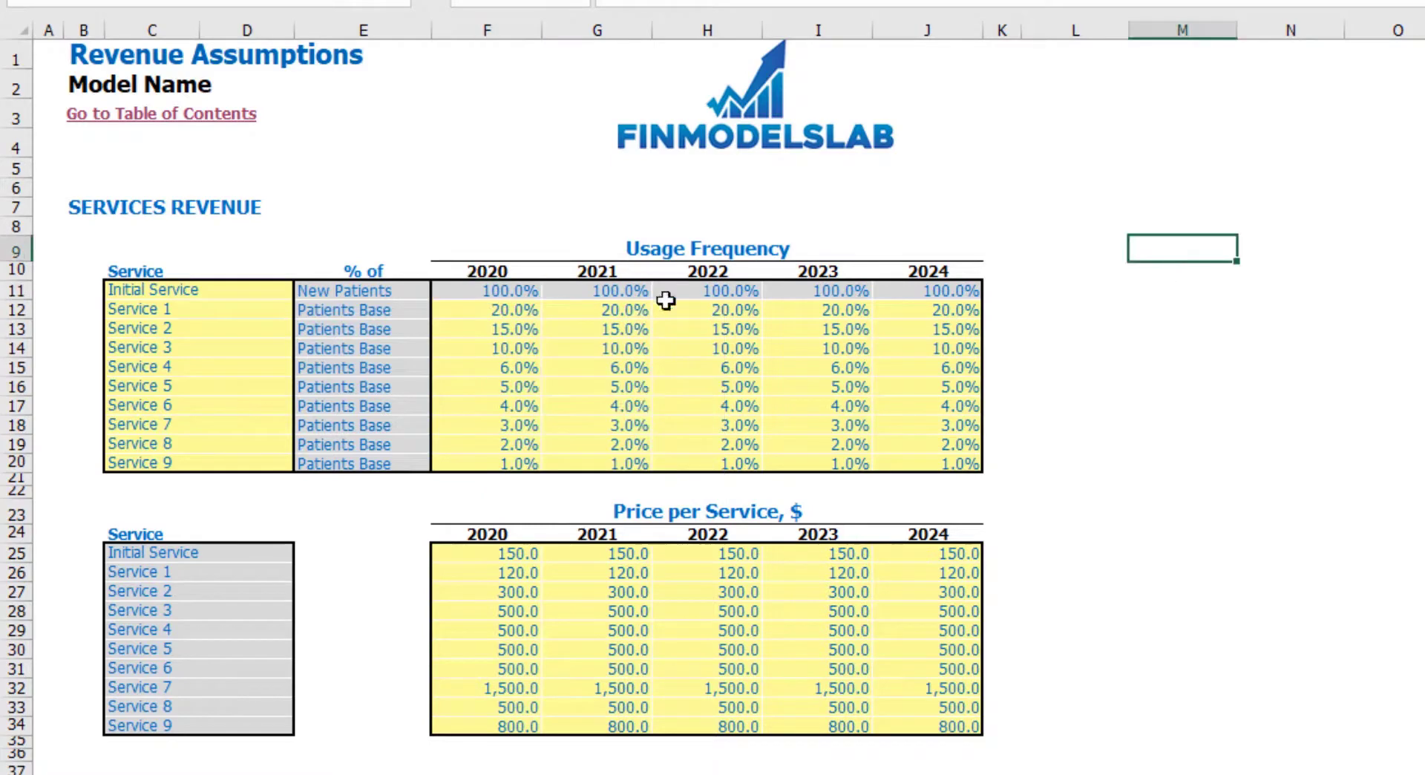
Step: Rename Service 1 as Service A and Service 2 as Service B in the Usage Frequency table
click(207, 309)
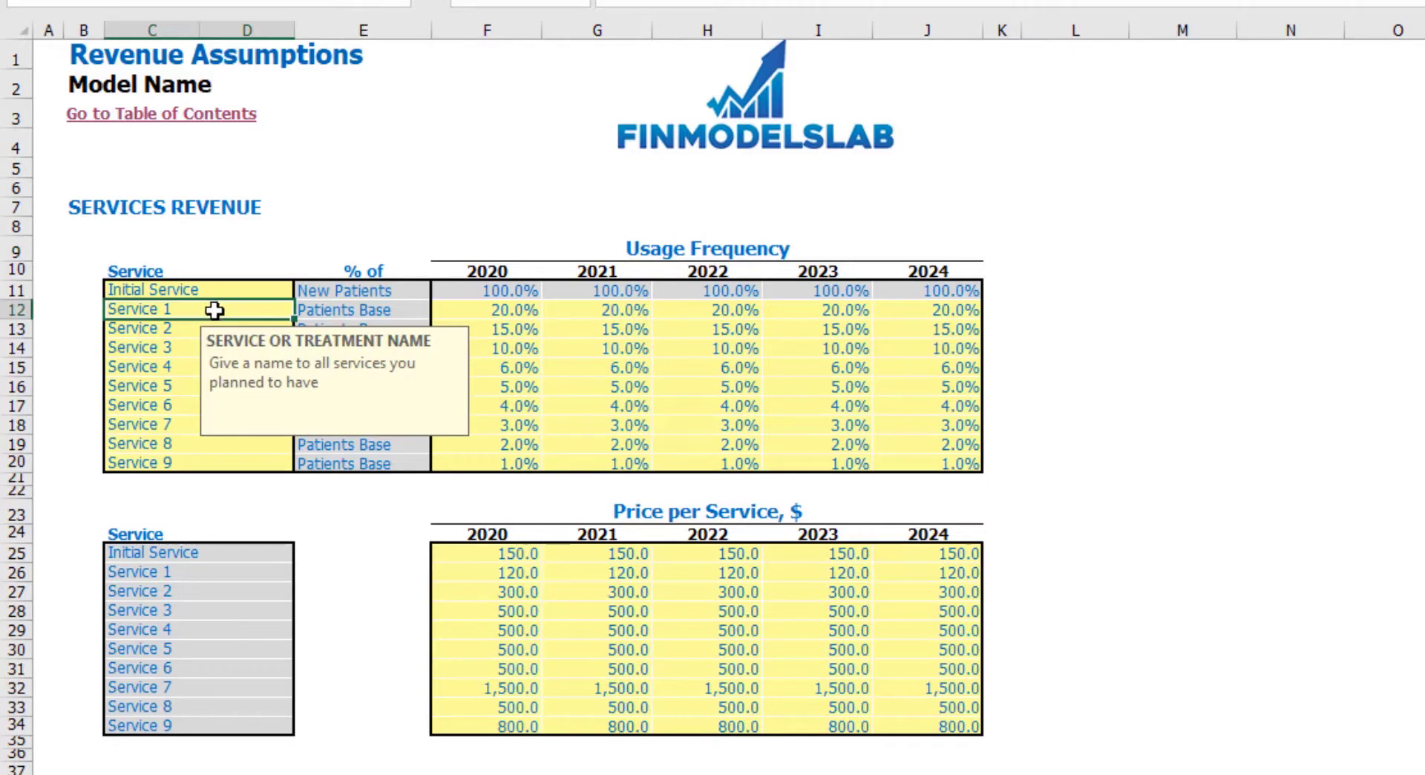
text(Serv)
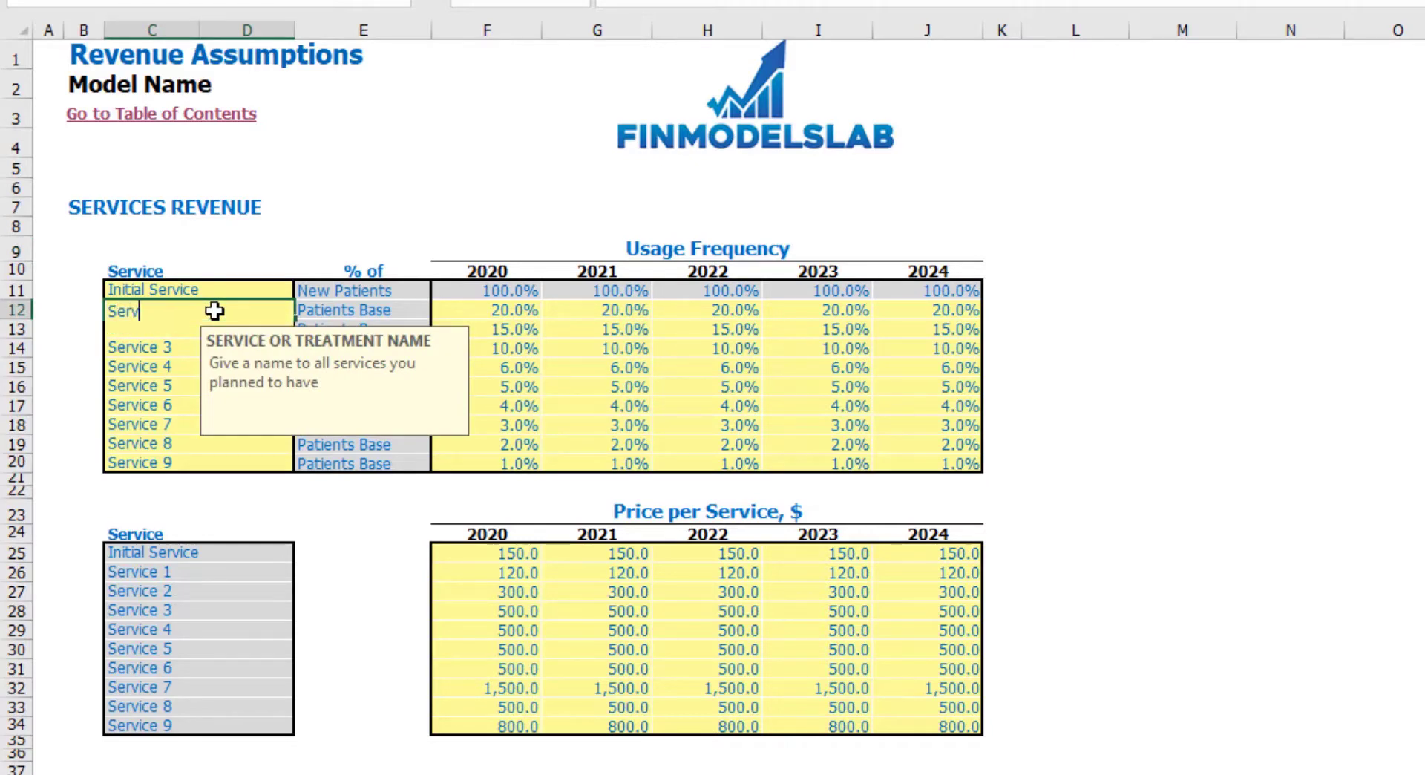
text(ice A)
key(Return)
text(Service)
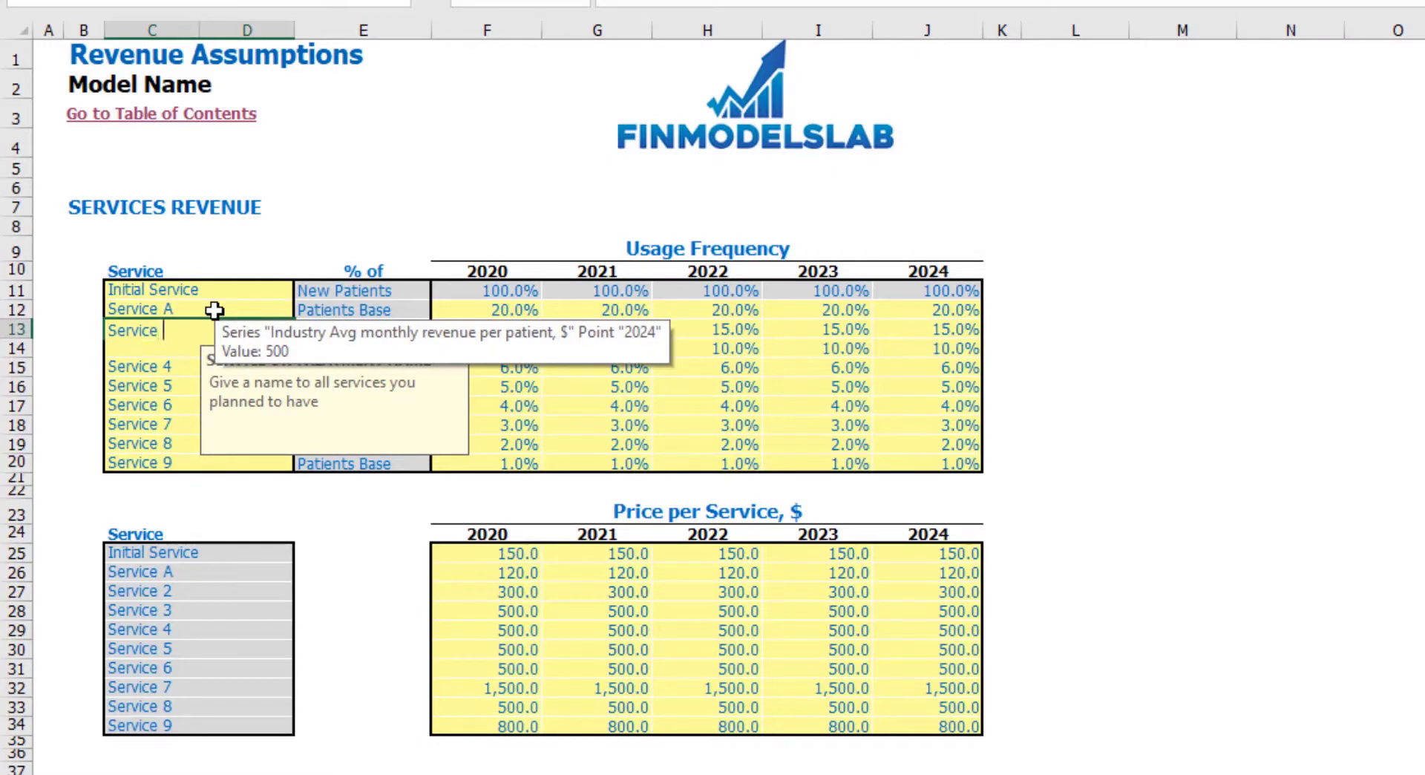
text( B)
click(1196, 345)
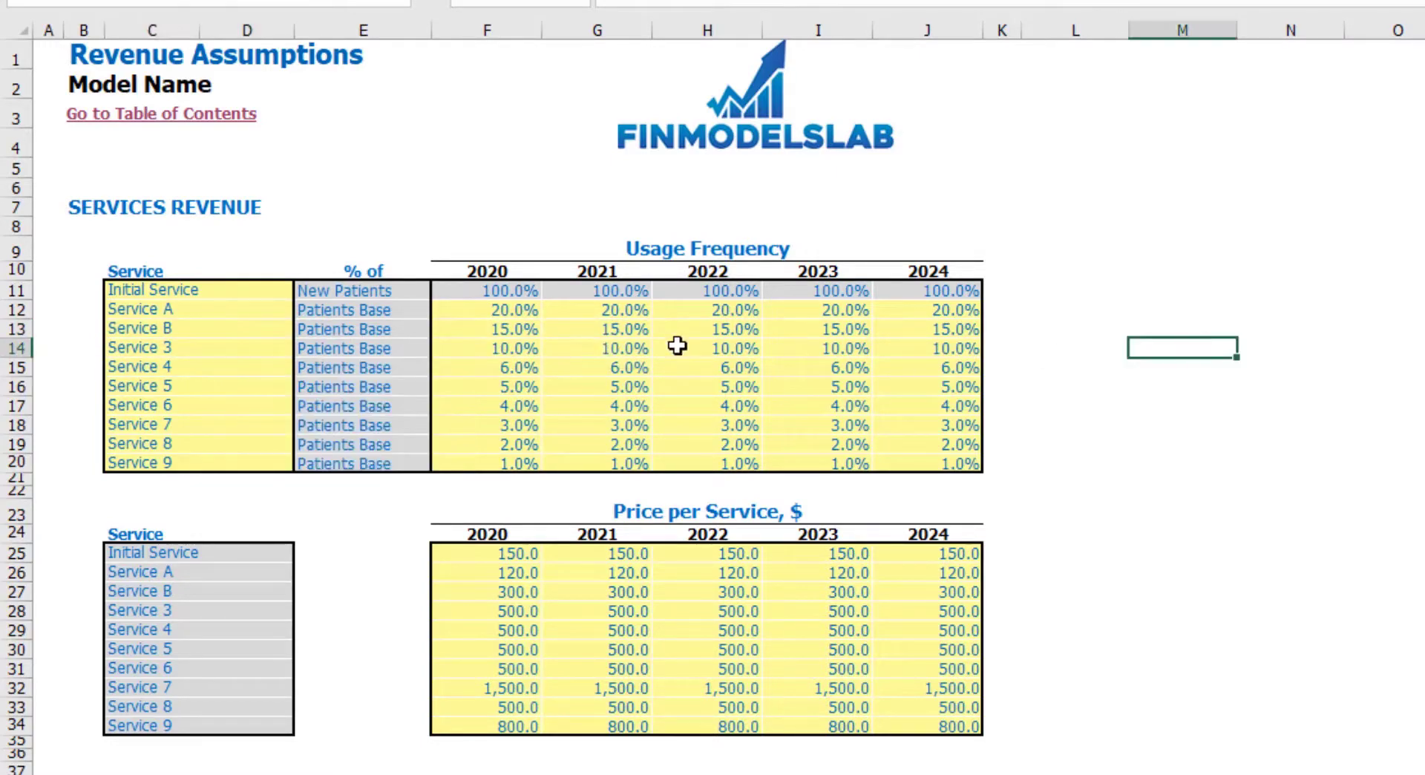
Step: Examine Service A's 2020 usage frequency and the 2020 column of prices per service
click(519, 313)
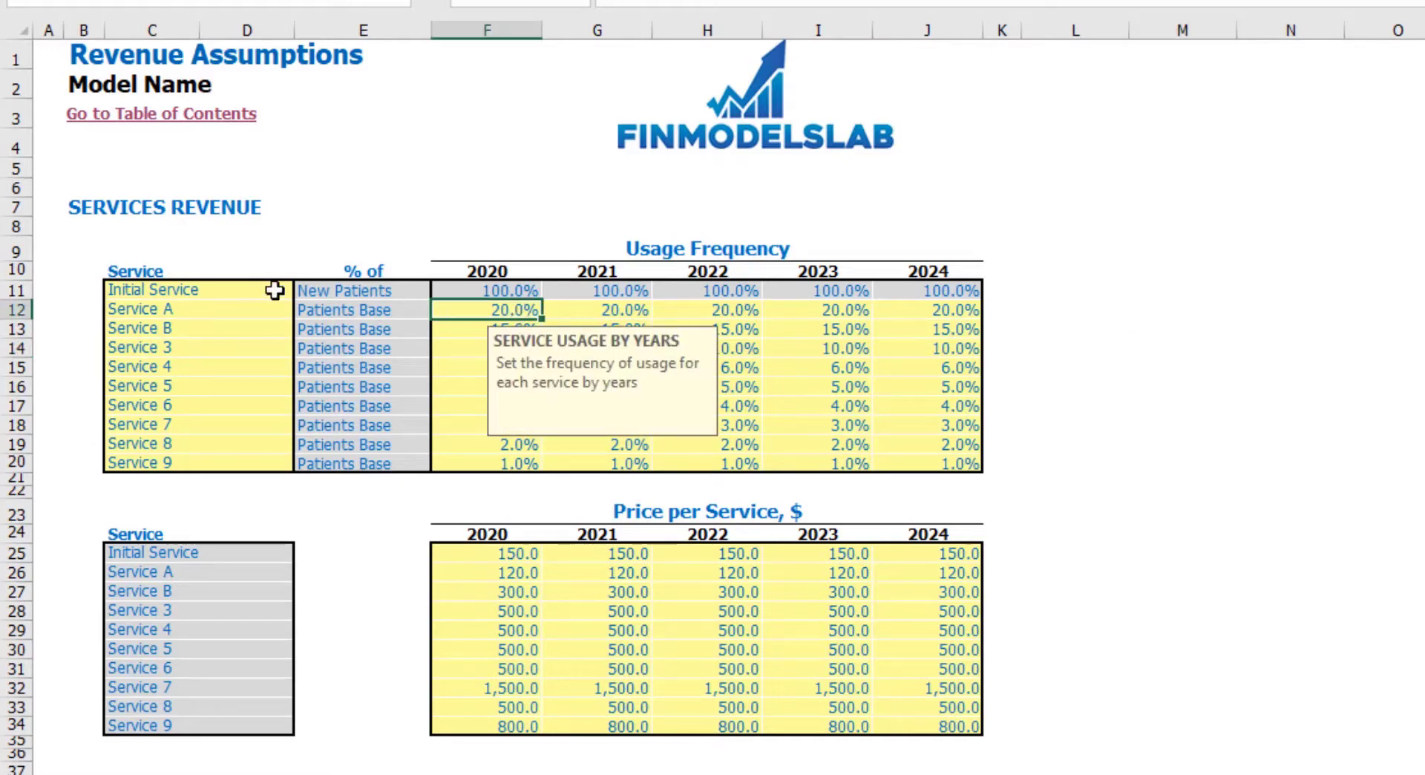
click(455, 288)
click(519, 310)
click(226, 311)
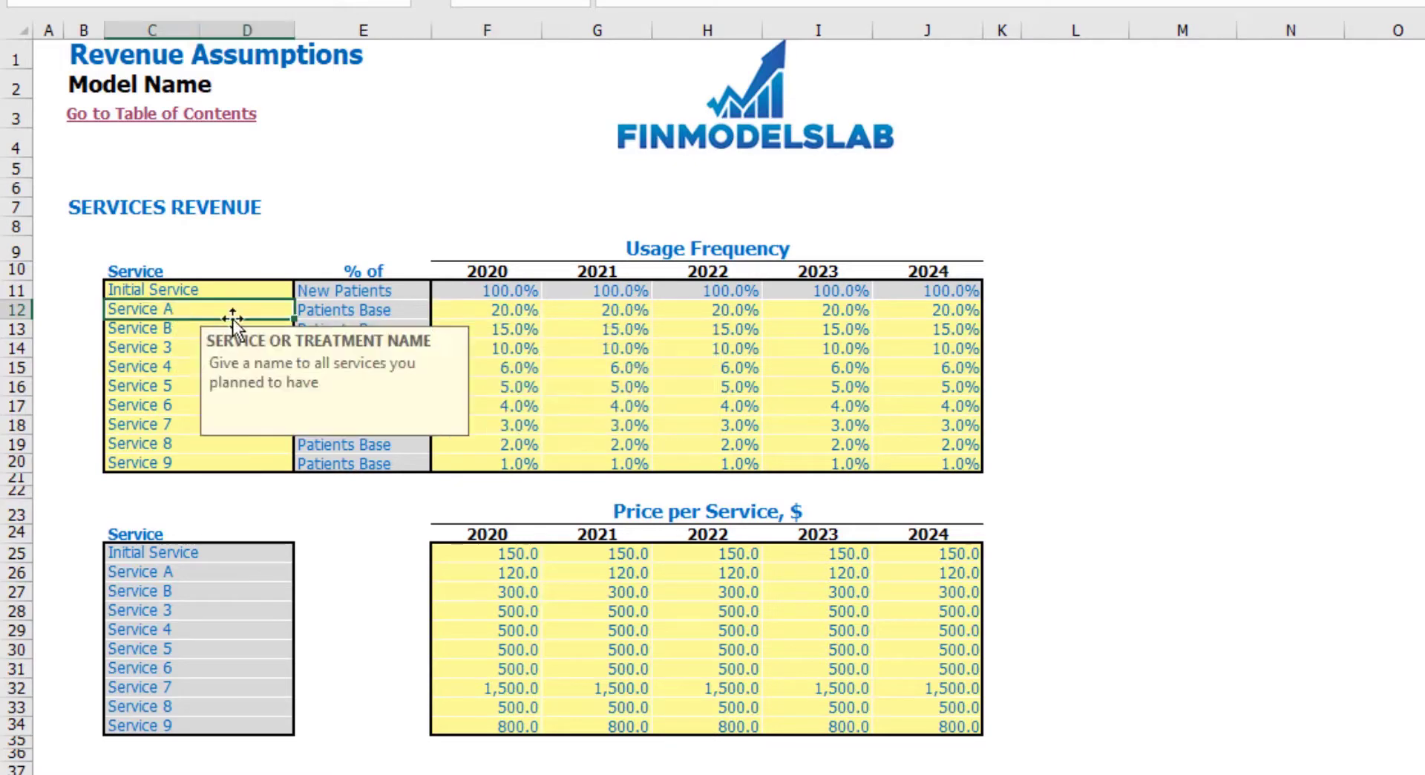
click(499, 305)
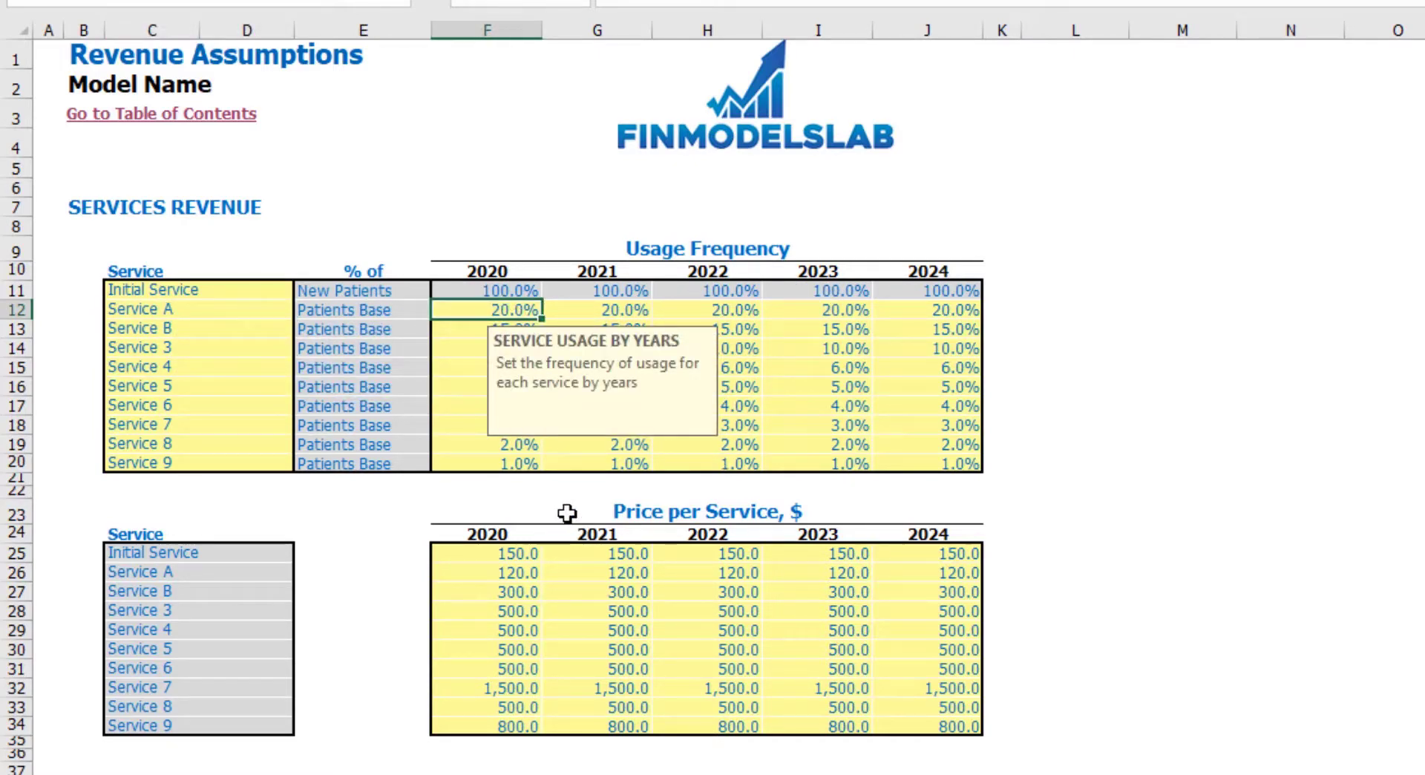
drag(521, 562, 539, 724)
click(309, 560)
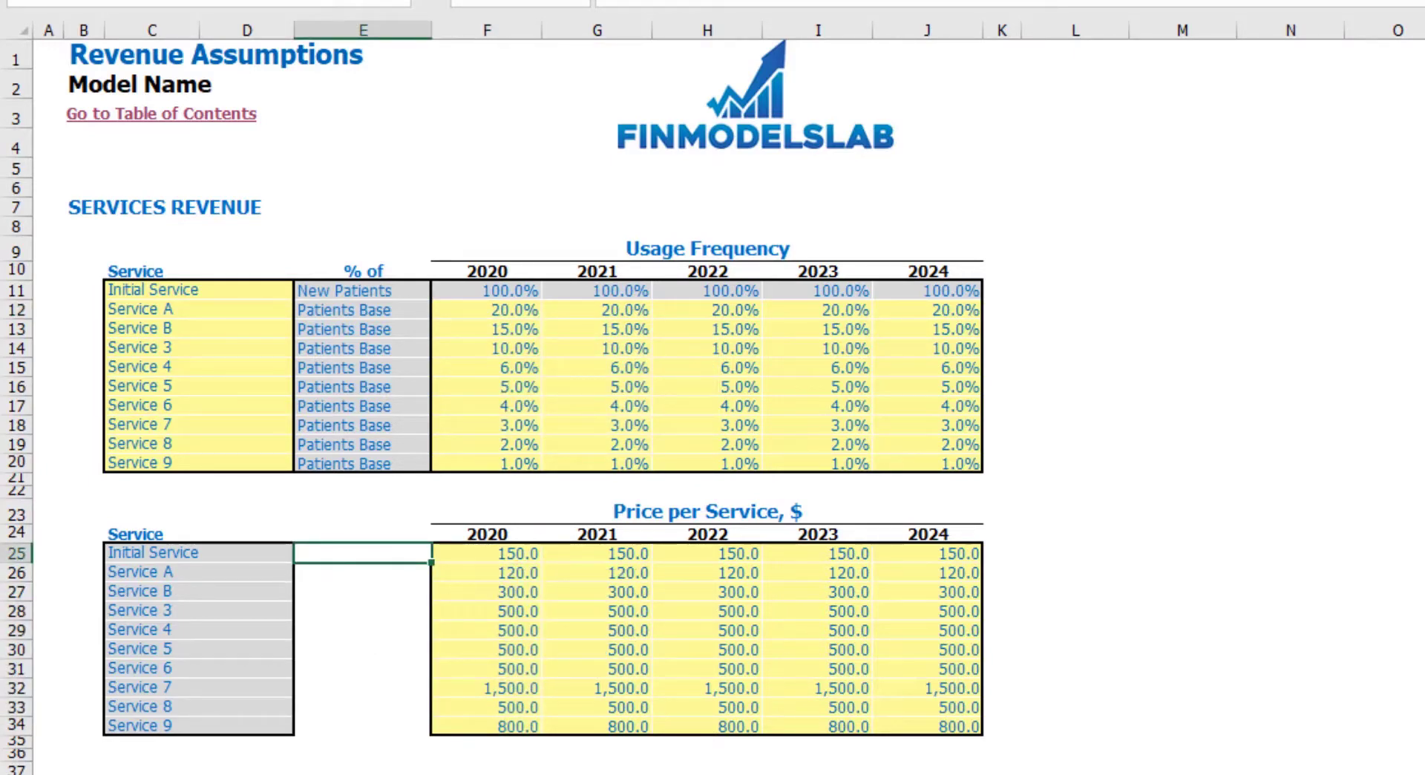
Step: In the services COGS assumptions, set the Initial Service's cost of materials for 2020 through 2024 to 15%, 20%, 25%, 30% and 35%
key(ctrl+Page_Down)
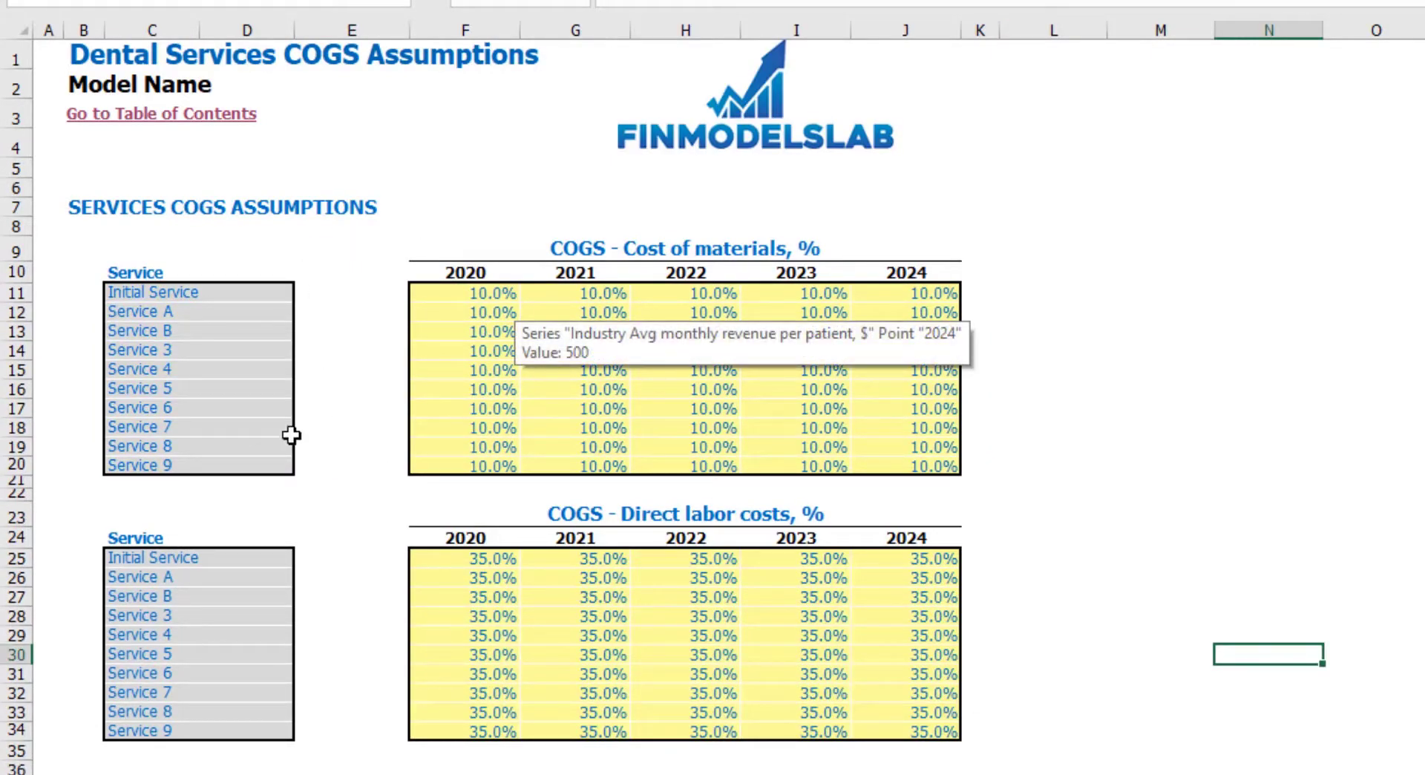
click(1146, 397)
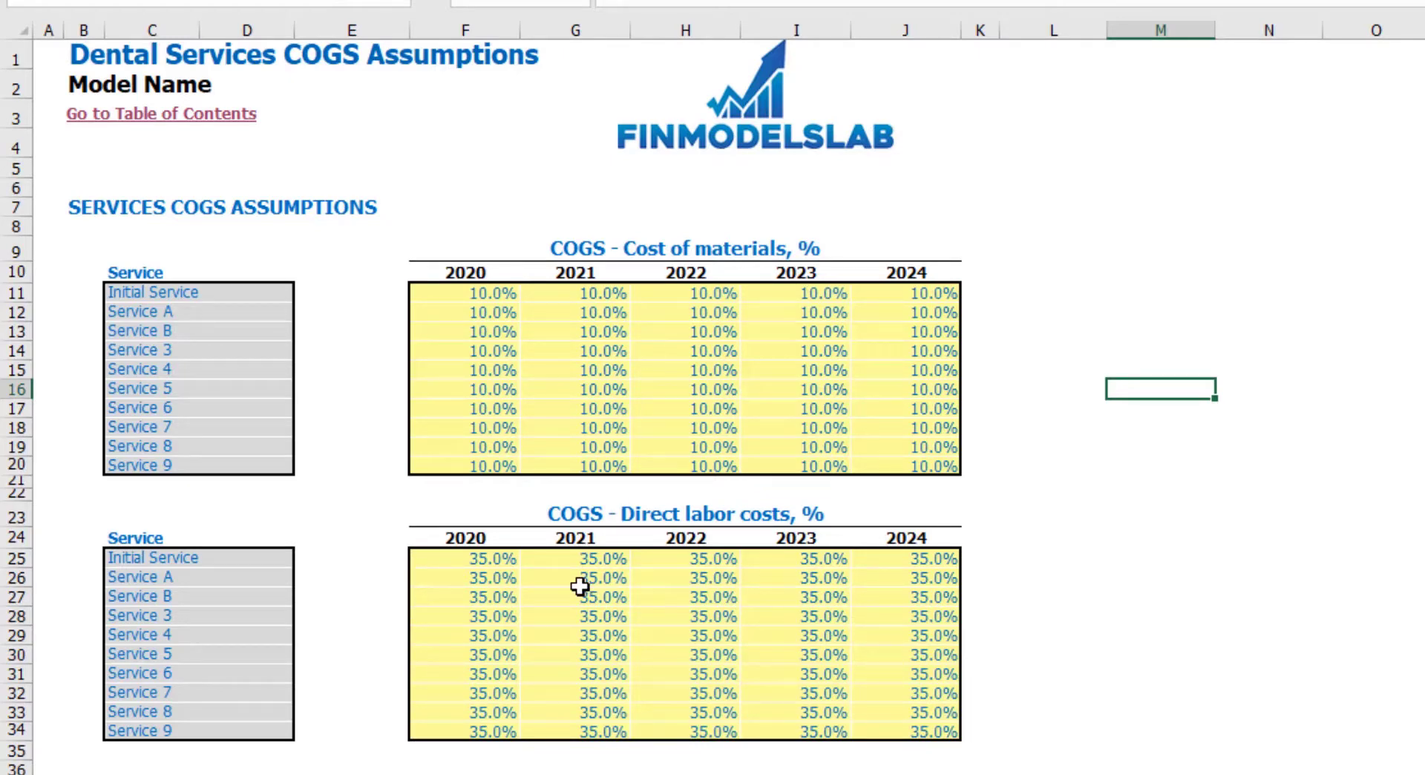
drag(493, 297, 915, 297)
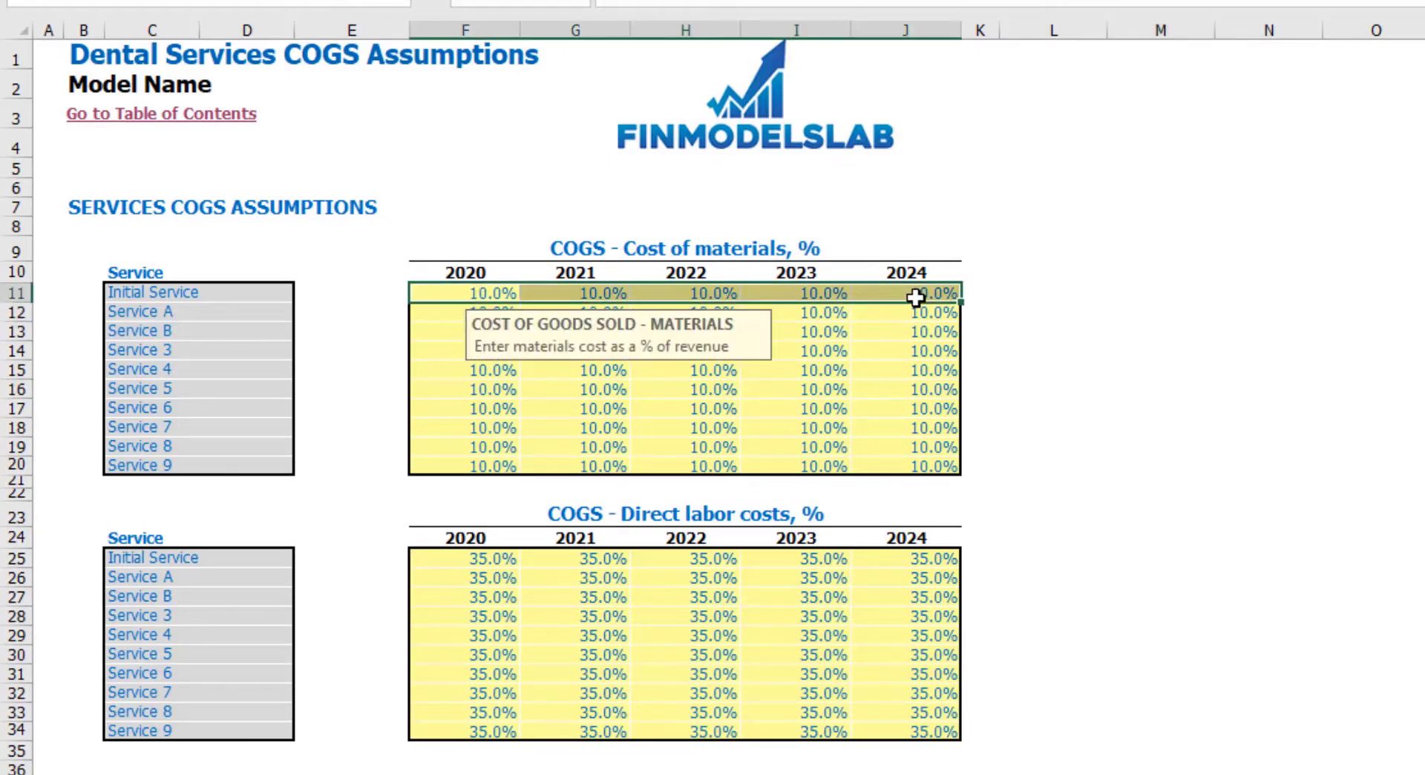
click(497, 293)
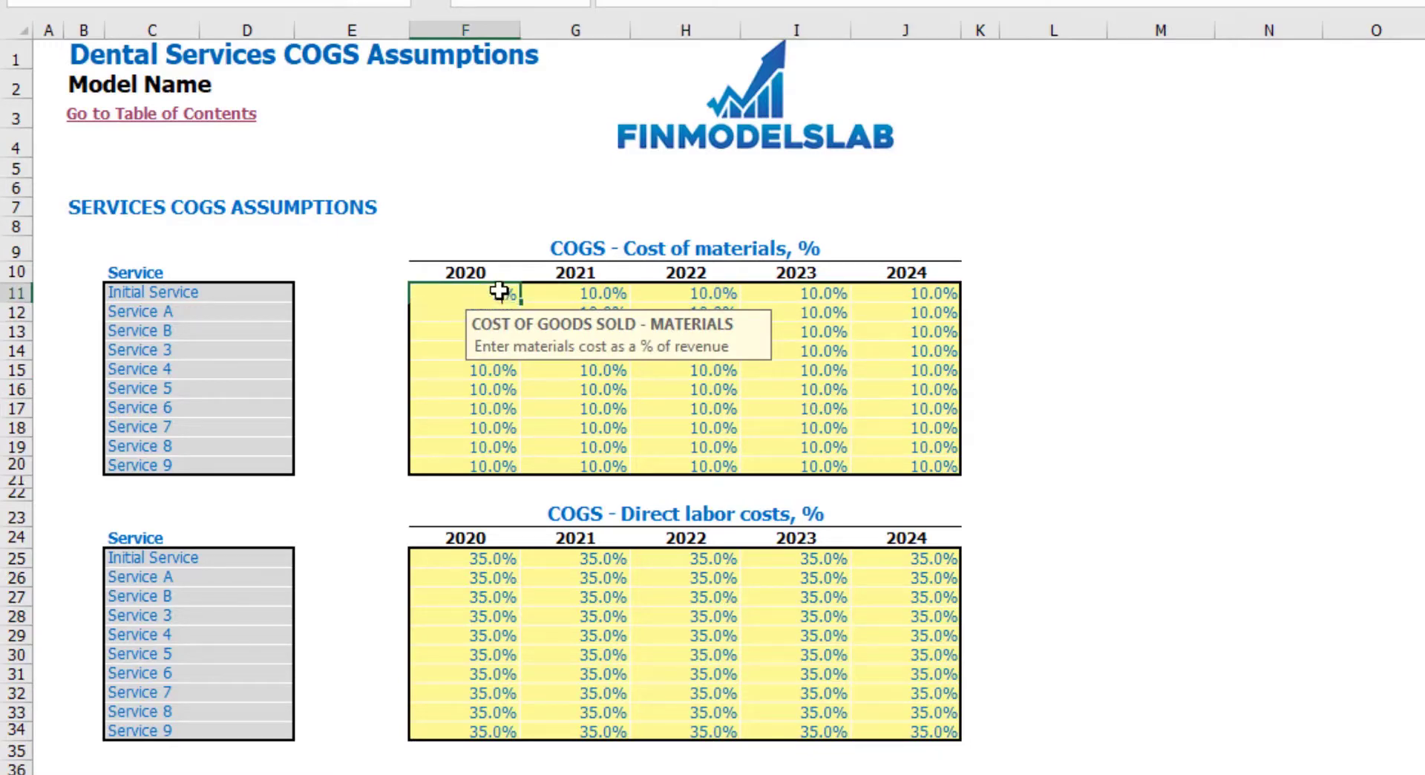
text(15)
key(Tab)
text(20)
key(Tab)
text(2)
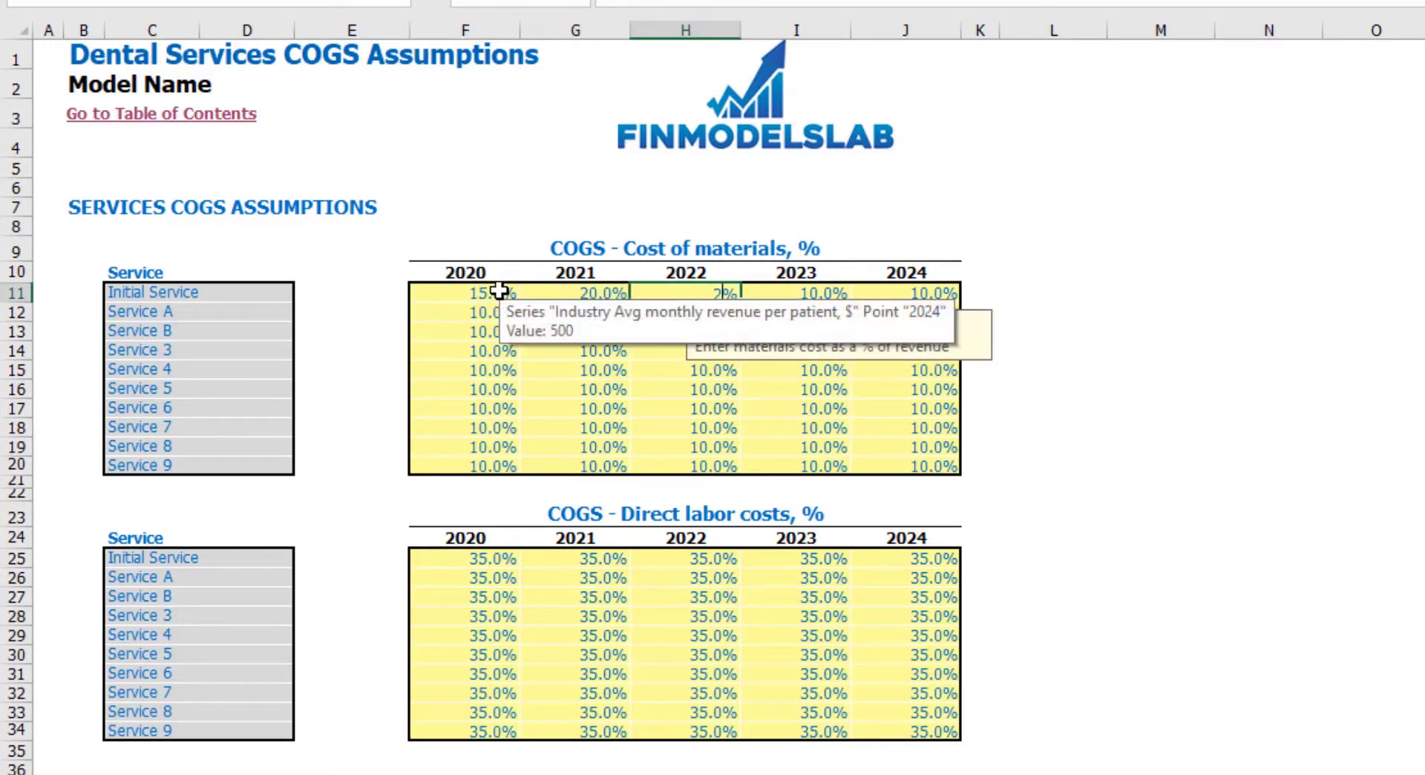
text(5)
key(Tab)
text(30)
key(Tab)
text(35)
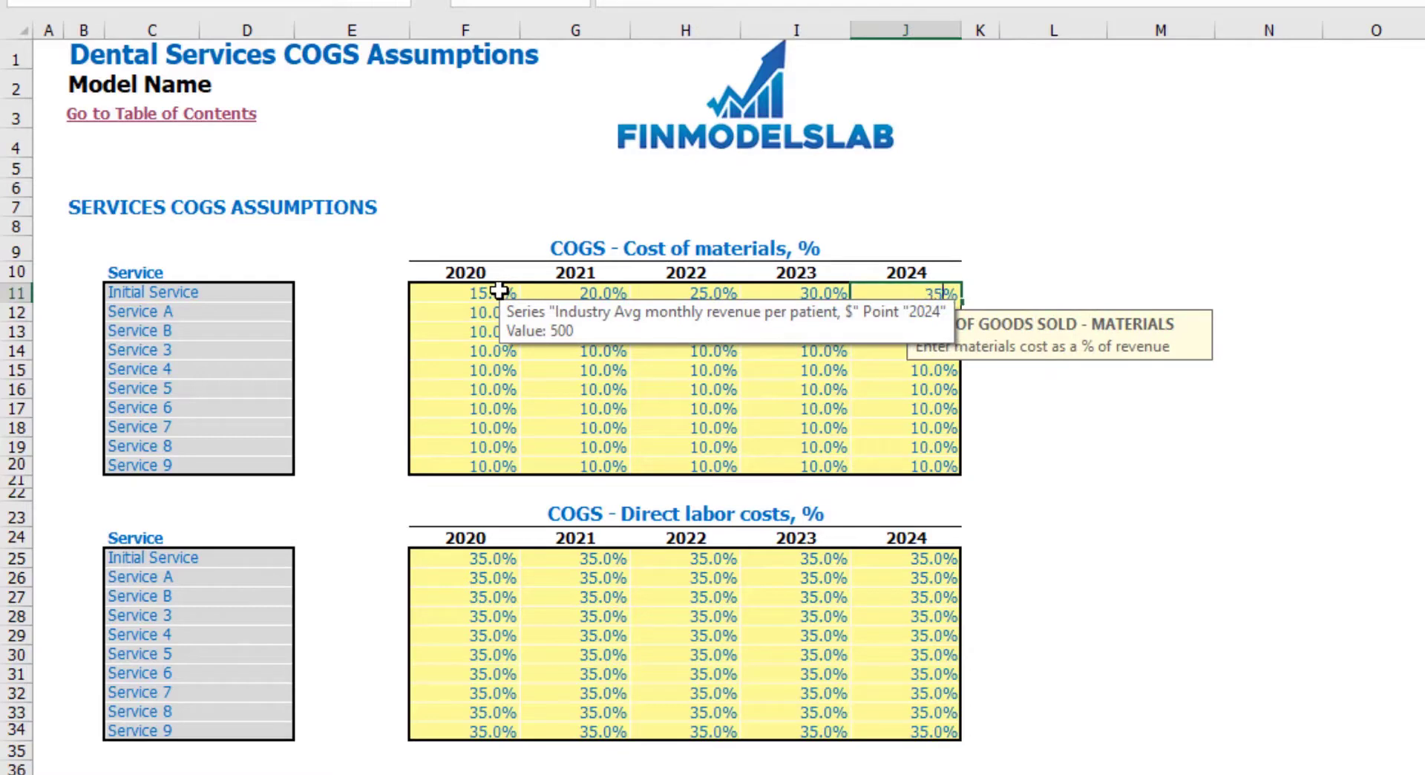
key(Return)
click(1218, 408)
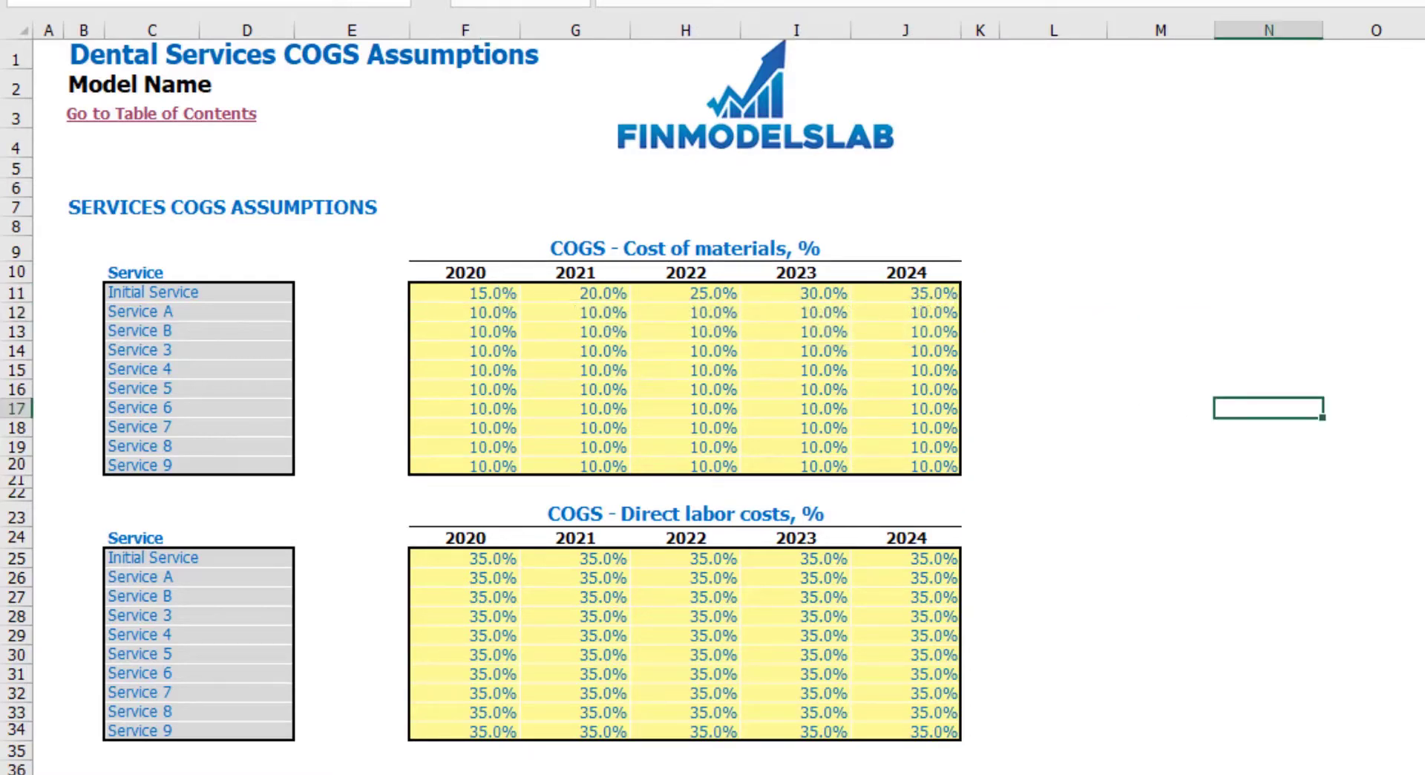
Step: In the extra products revenue and COGS assumptions, set Other Product 1's launch date to Jun-20
click(685, 772)
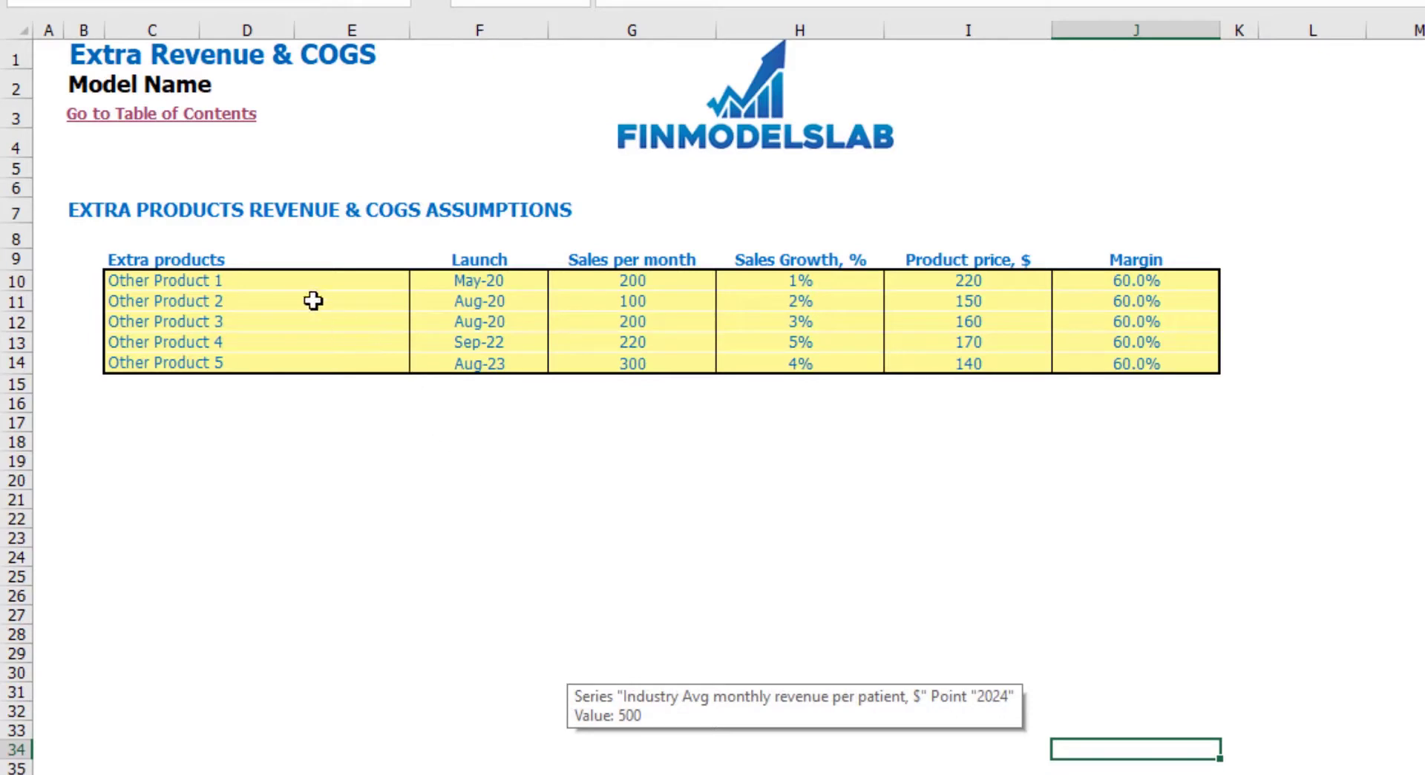
drag(271, 283, 255, 362)
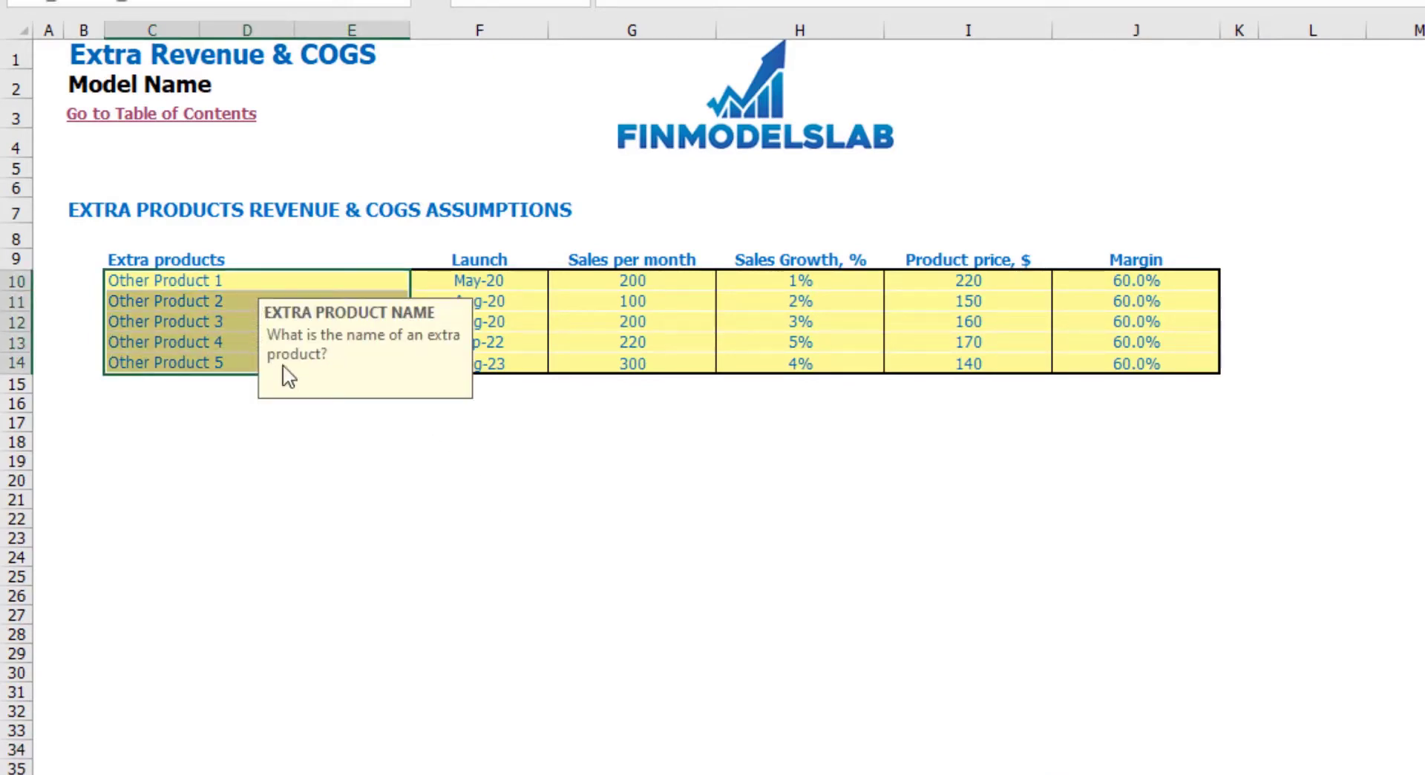
click(520, 280)
click(558, 280)
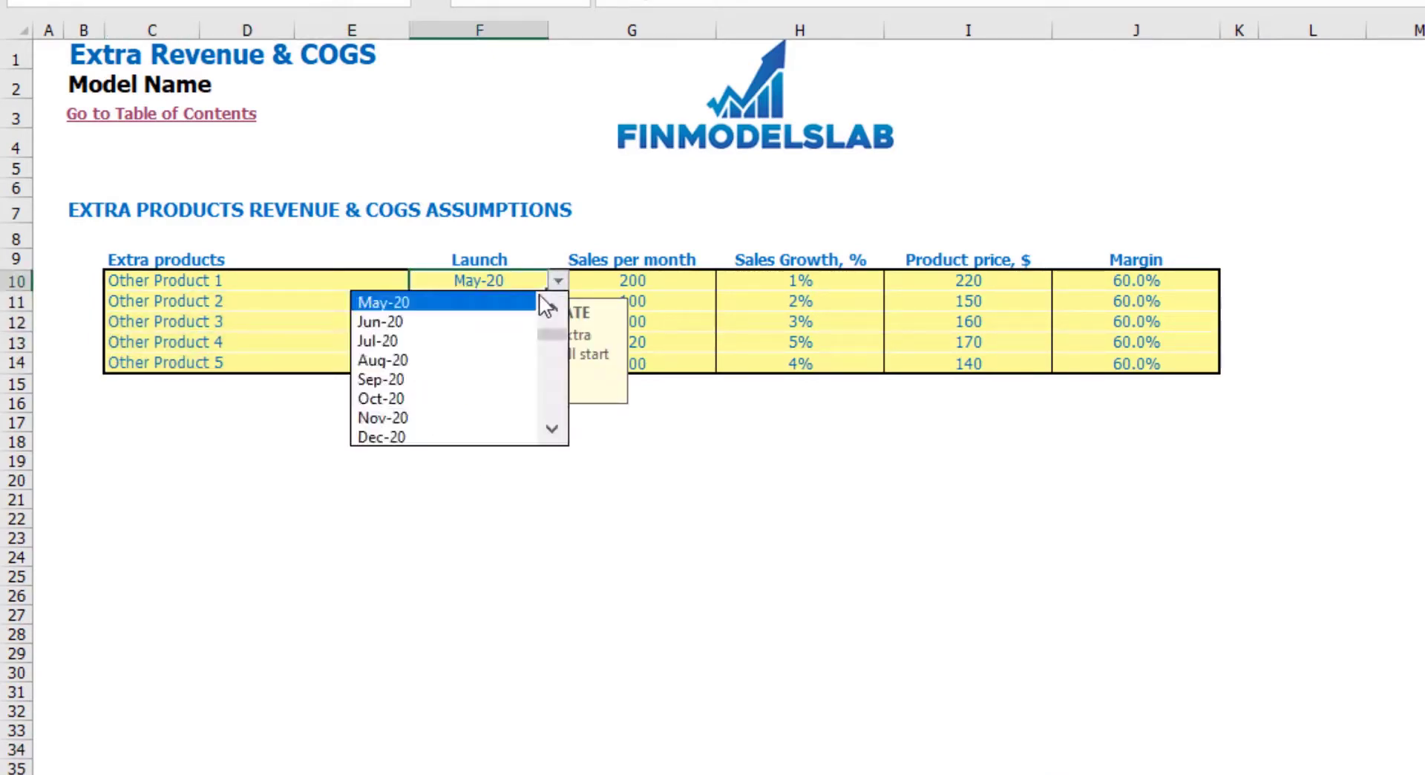
click(501, 321)
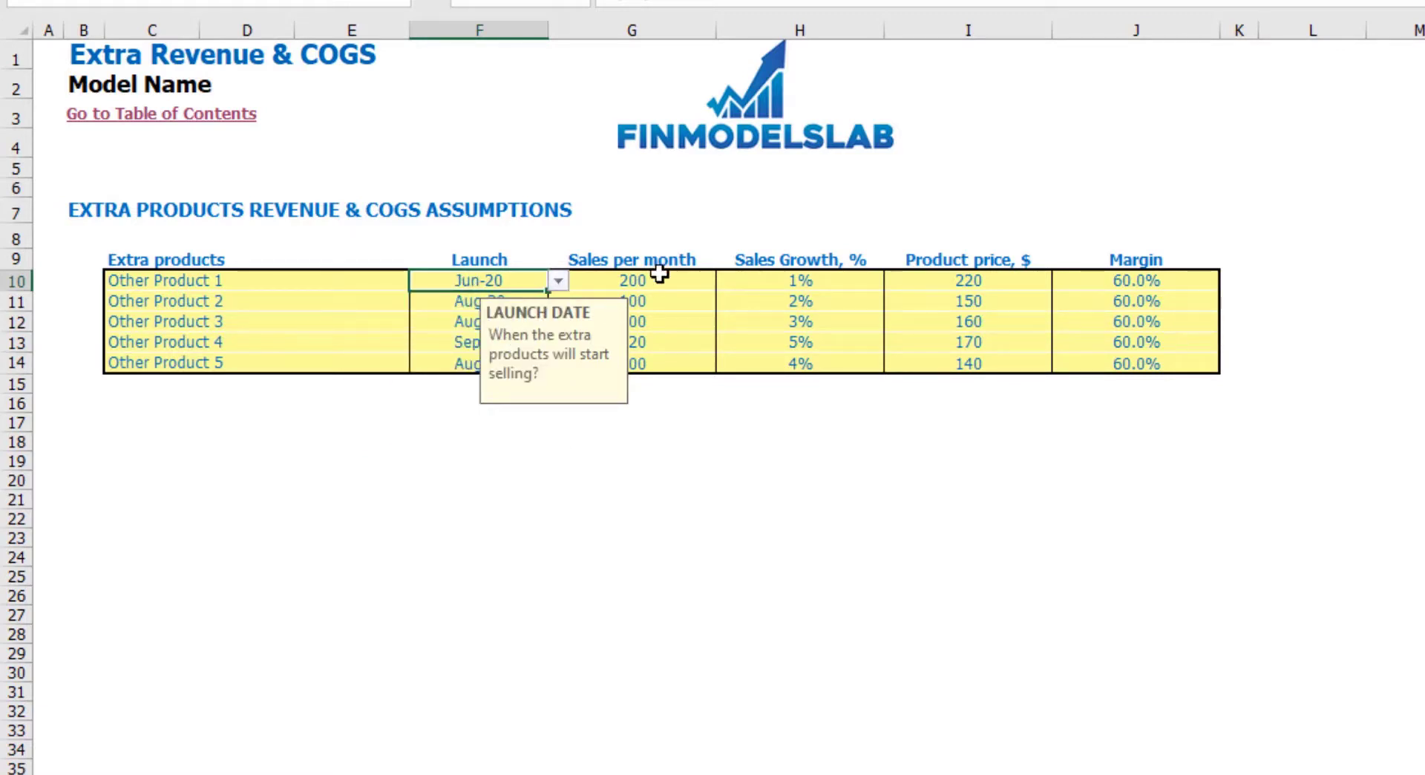
drag(649, 274, 647, 365)
click(543, 433)
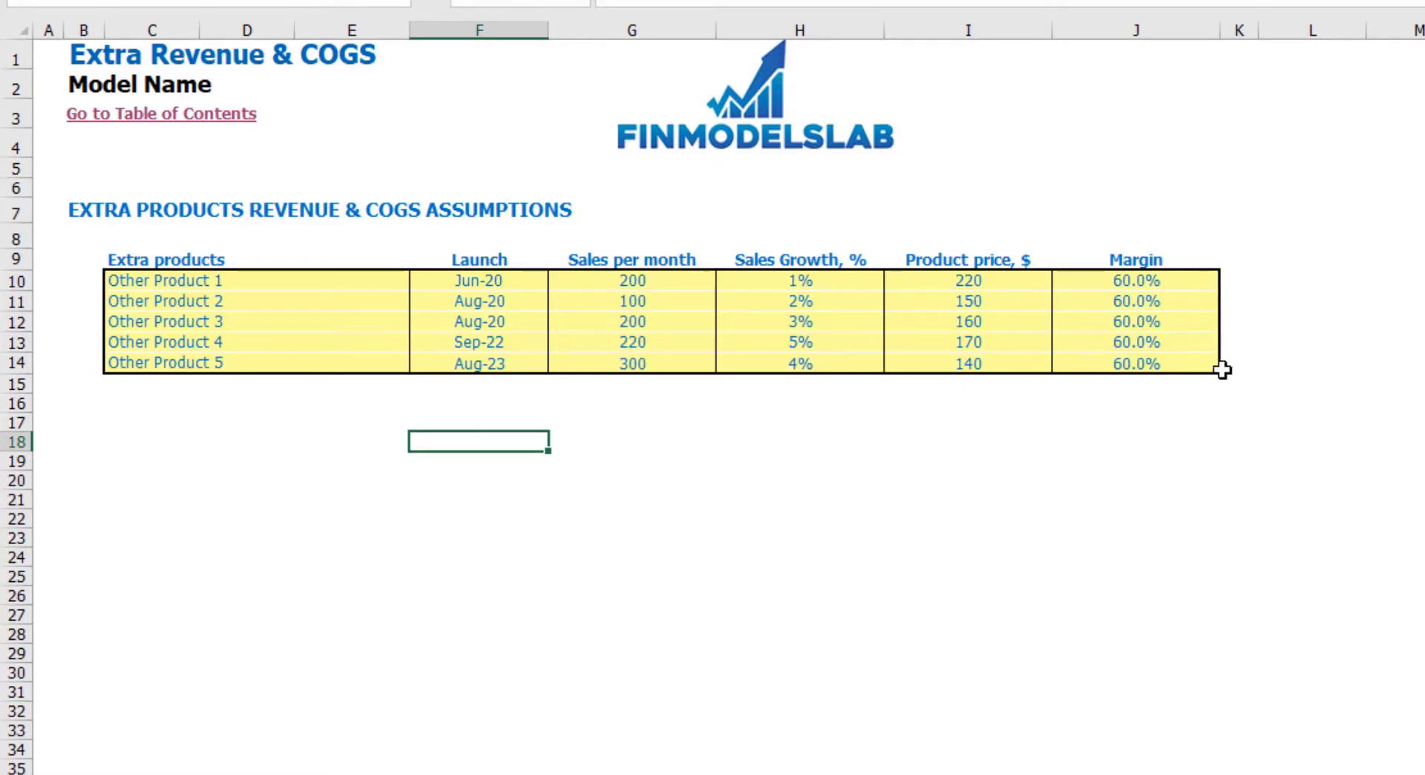
Step: Set Other Product 1's product price to 250 and its margin to 70%
click(1012, 279)
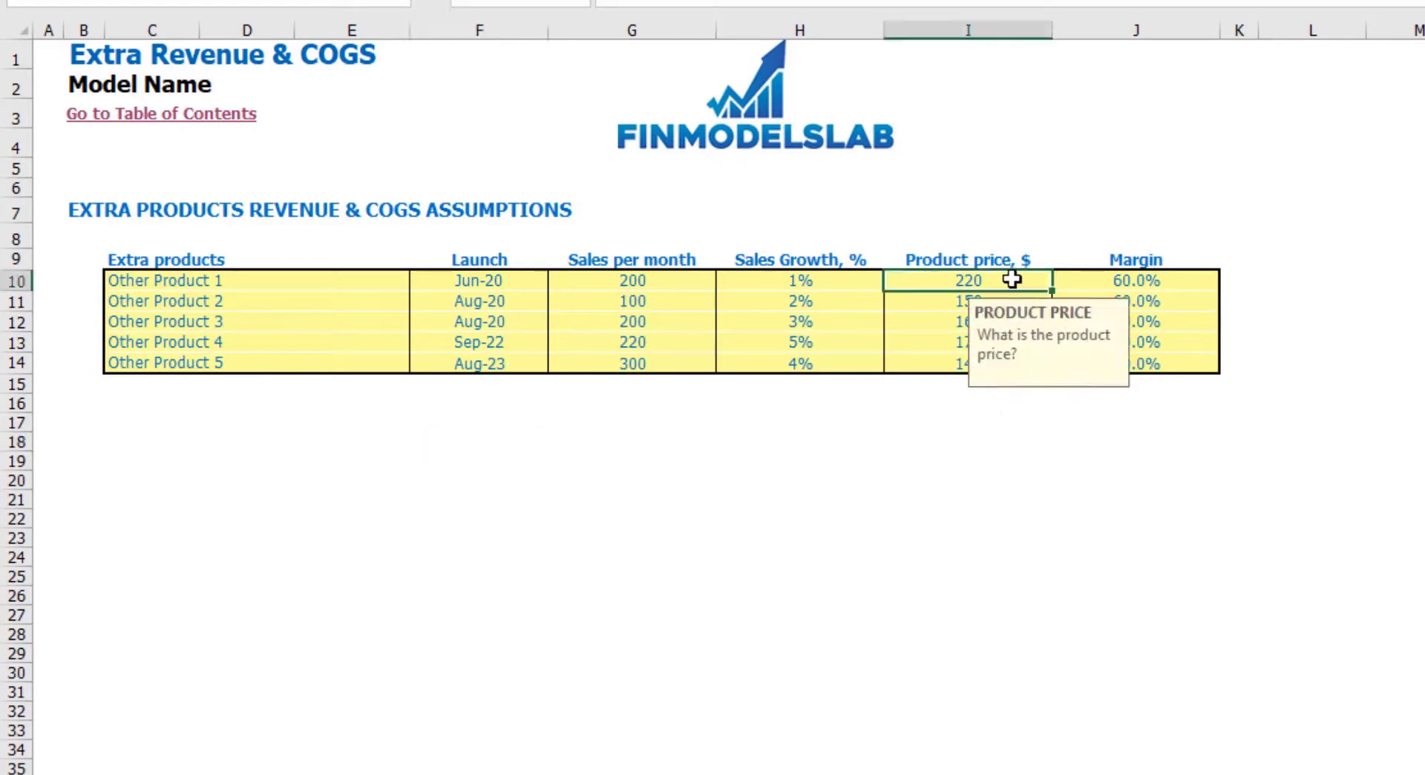
key(Tab)
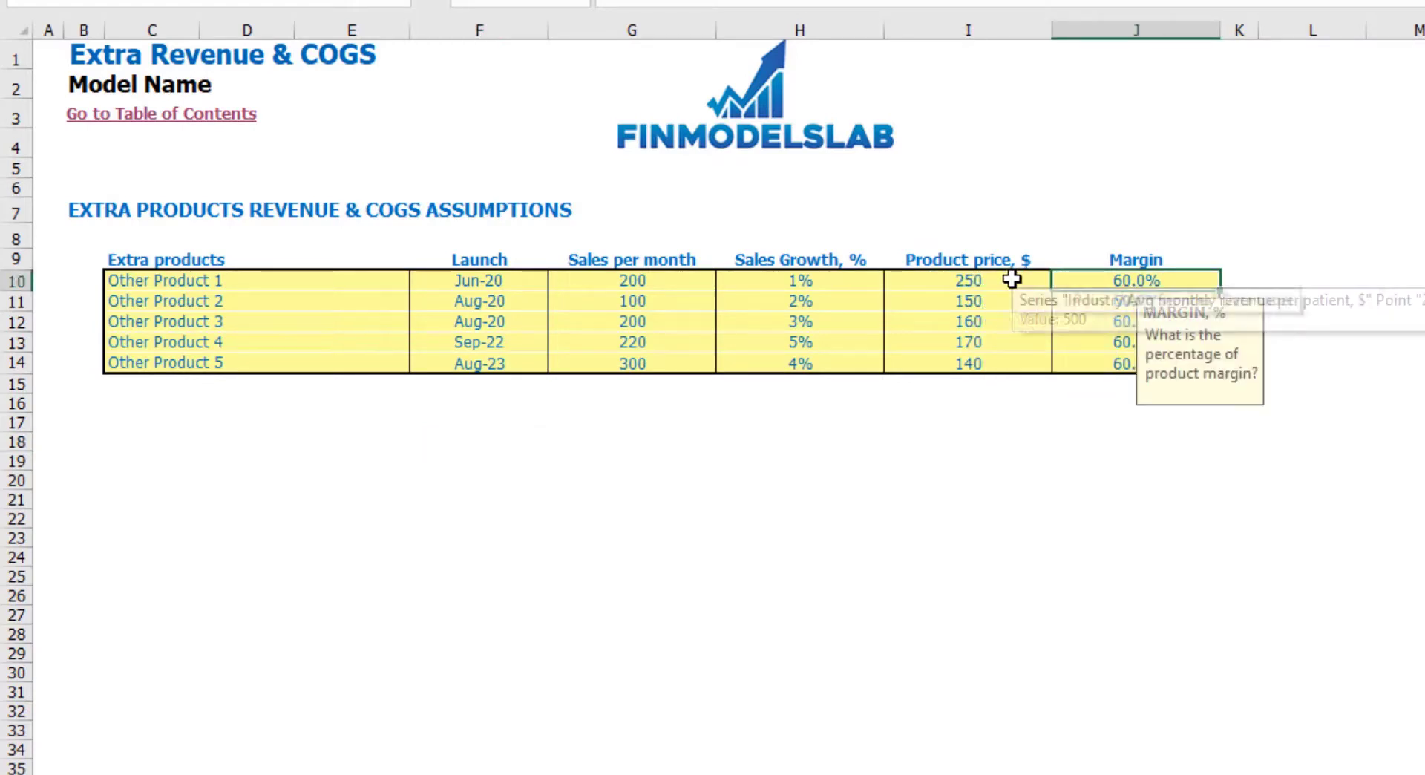
text(70)
key(Return)
click(864, 426)
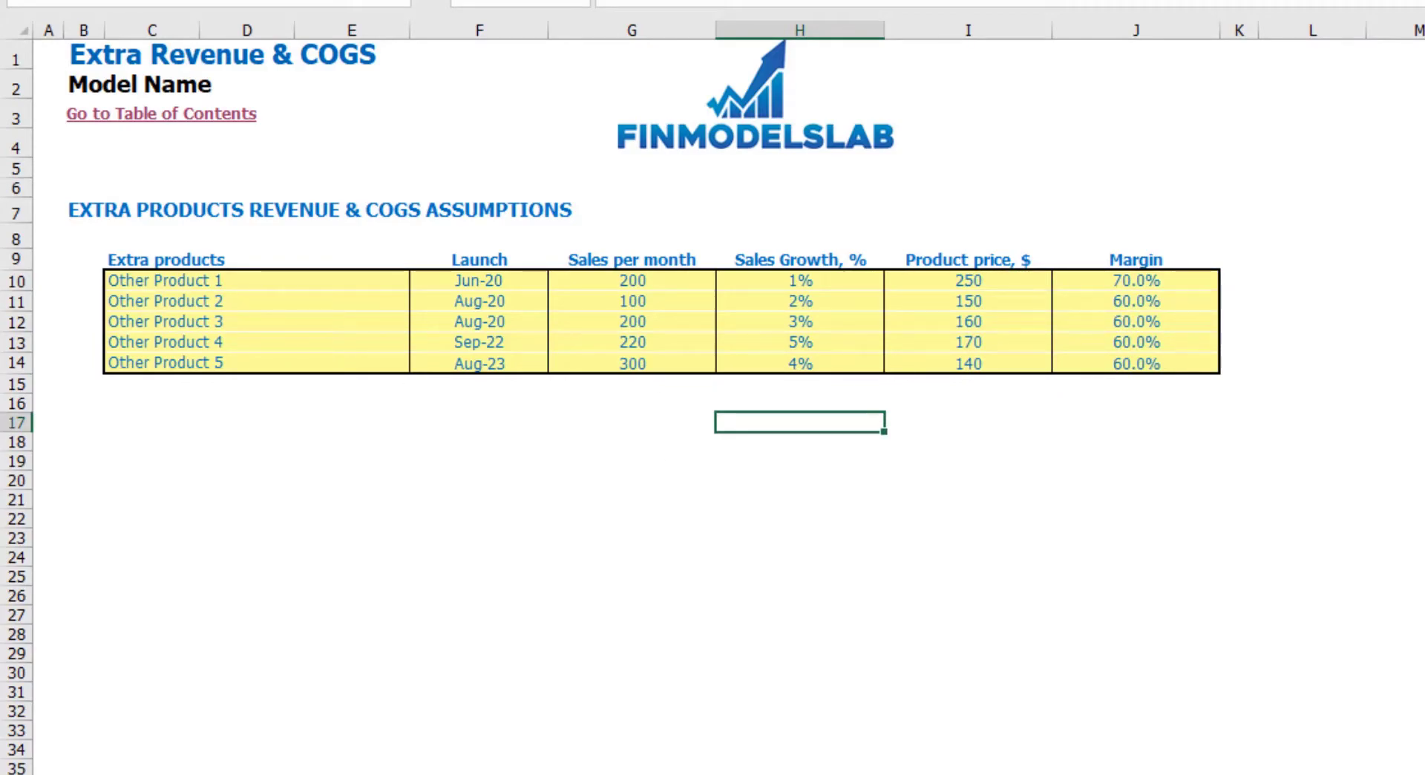
Step: Read the input notes for the safety stock percentage and the payment delay in days on the dashboard
click(178, 746)
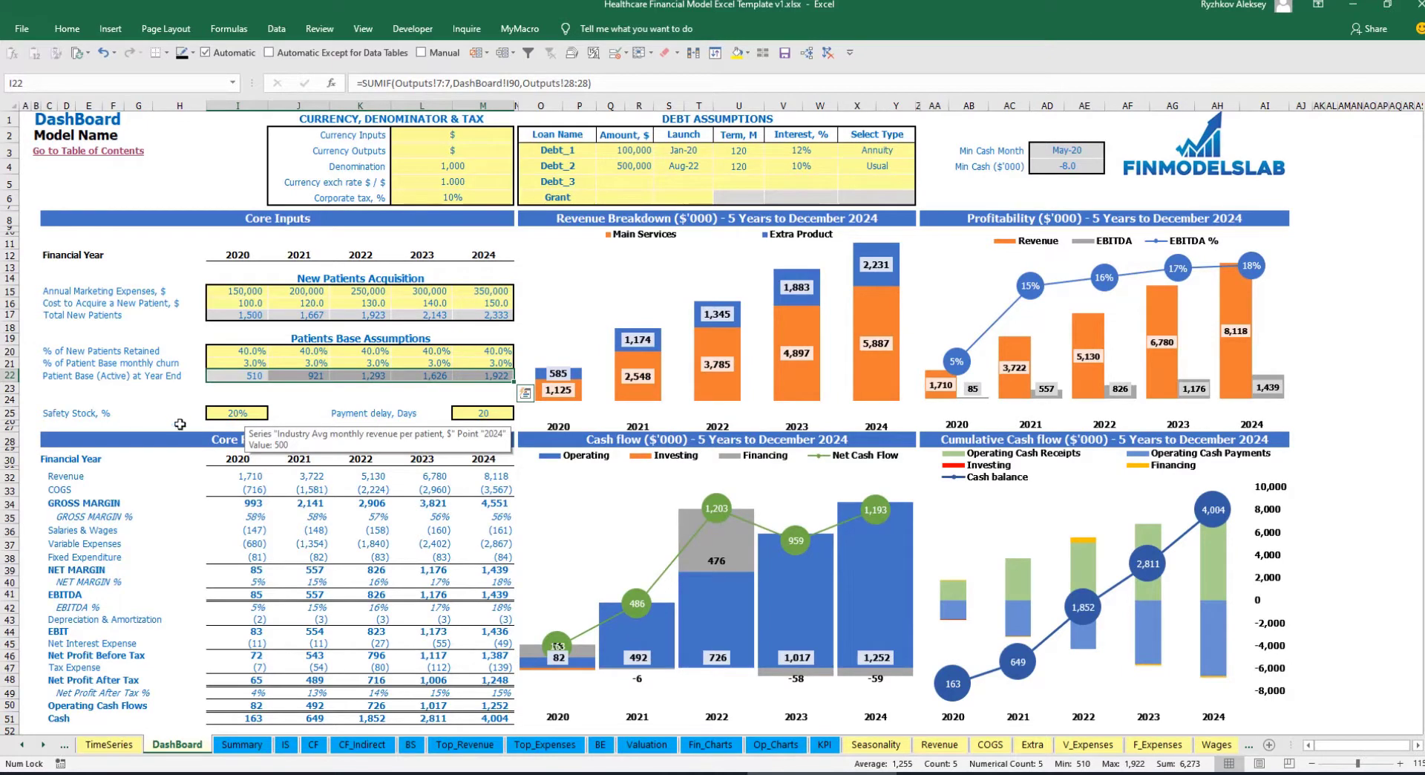
click(216, 414)
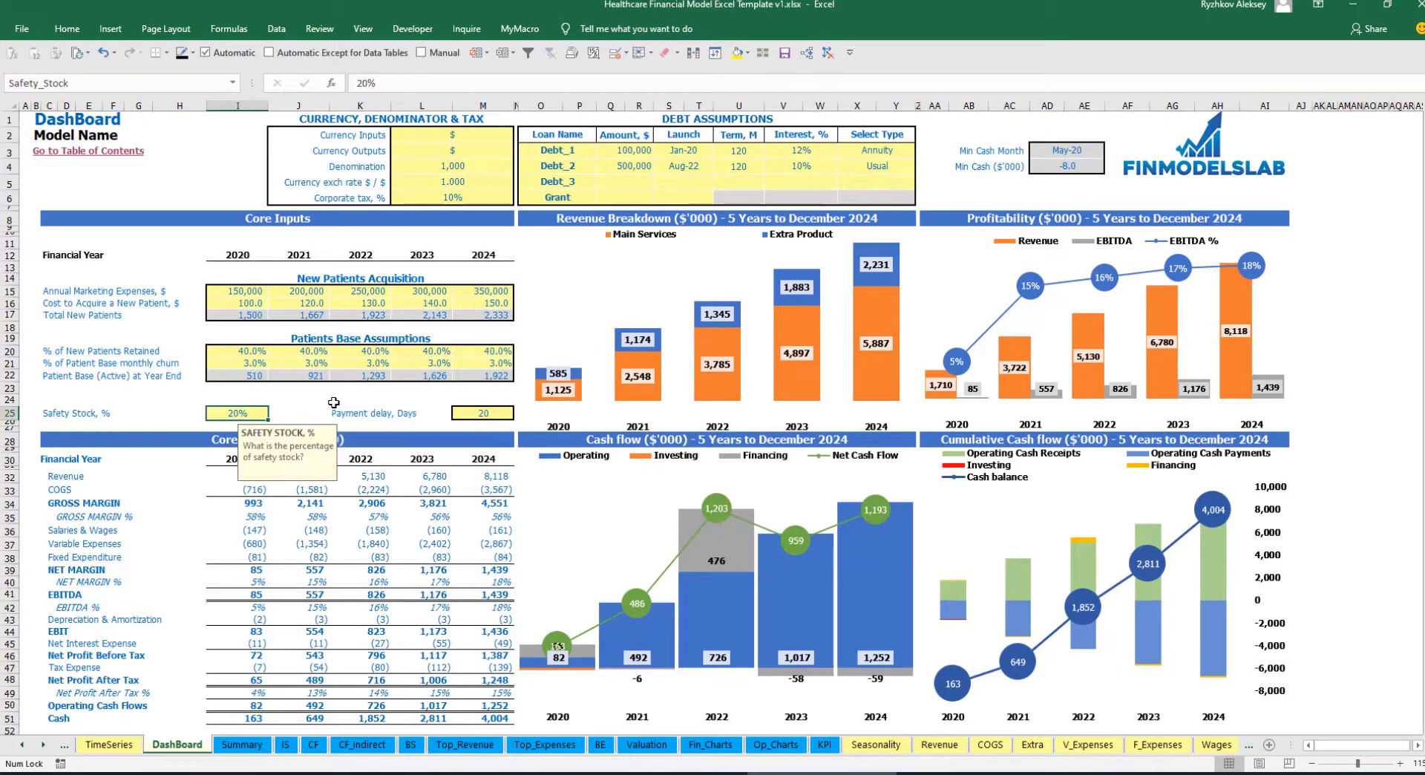
click(488, 412)
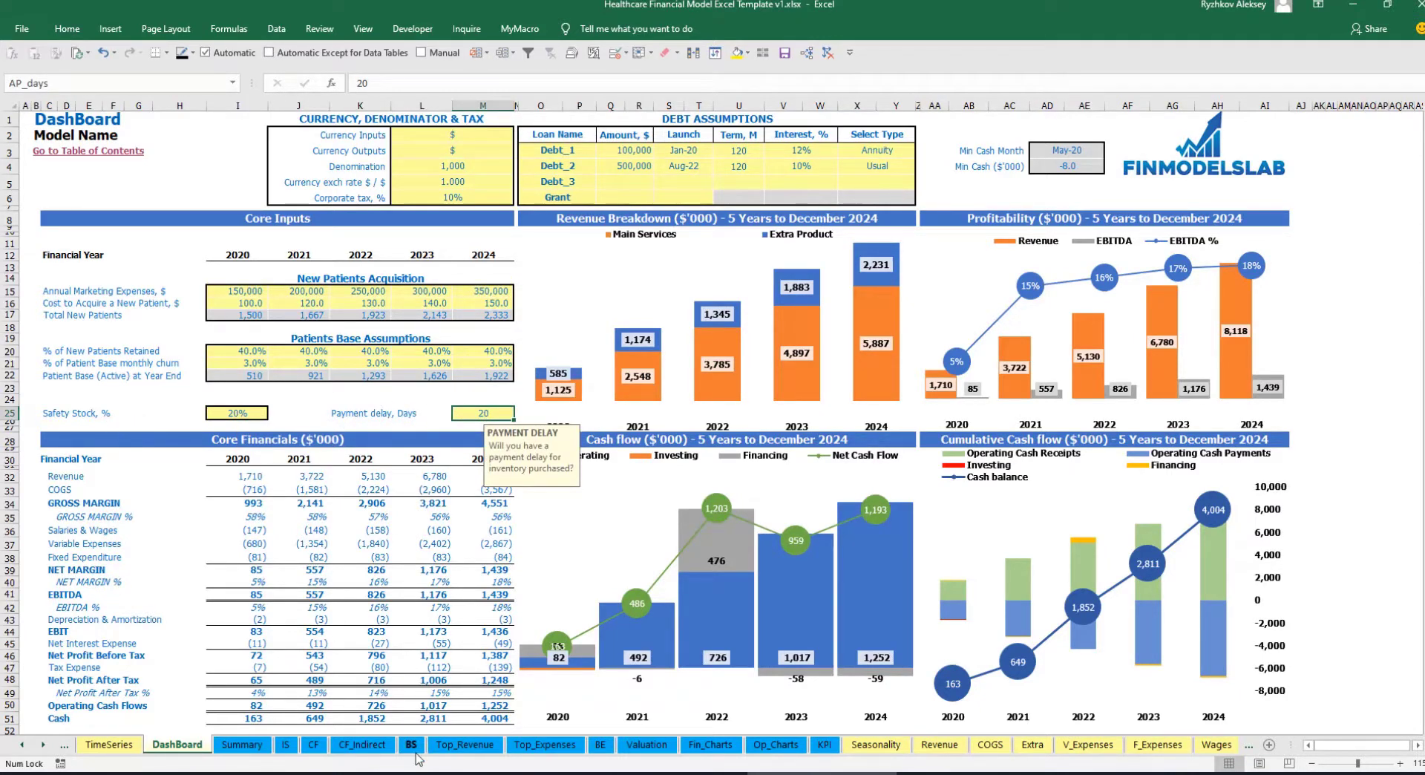
Step: Examine the Inventory and Accounts Payable rows of the monthly balance sheet, then return to the dashboard
click(411, 745)
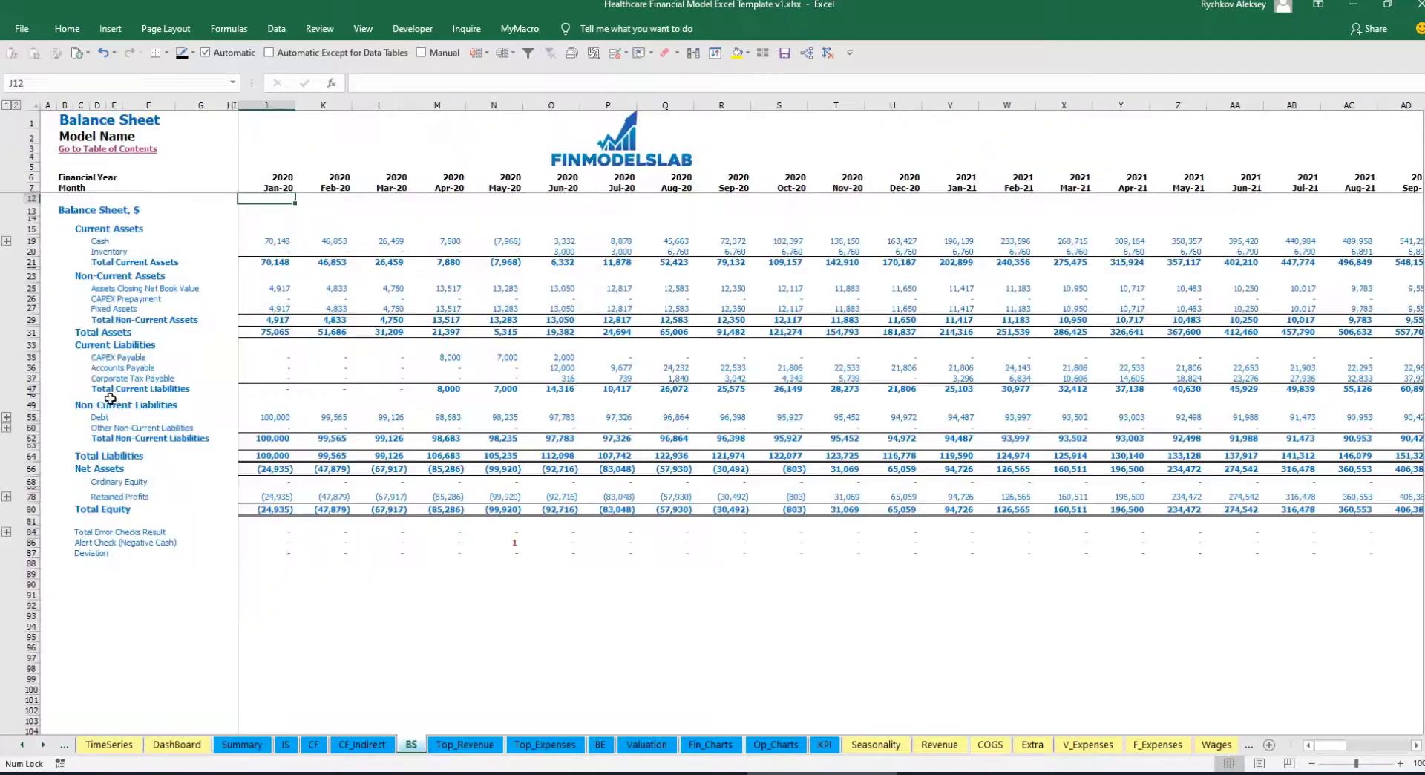
click(28, 252)
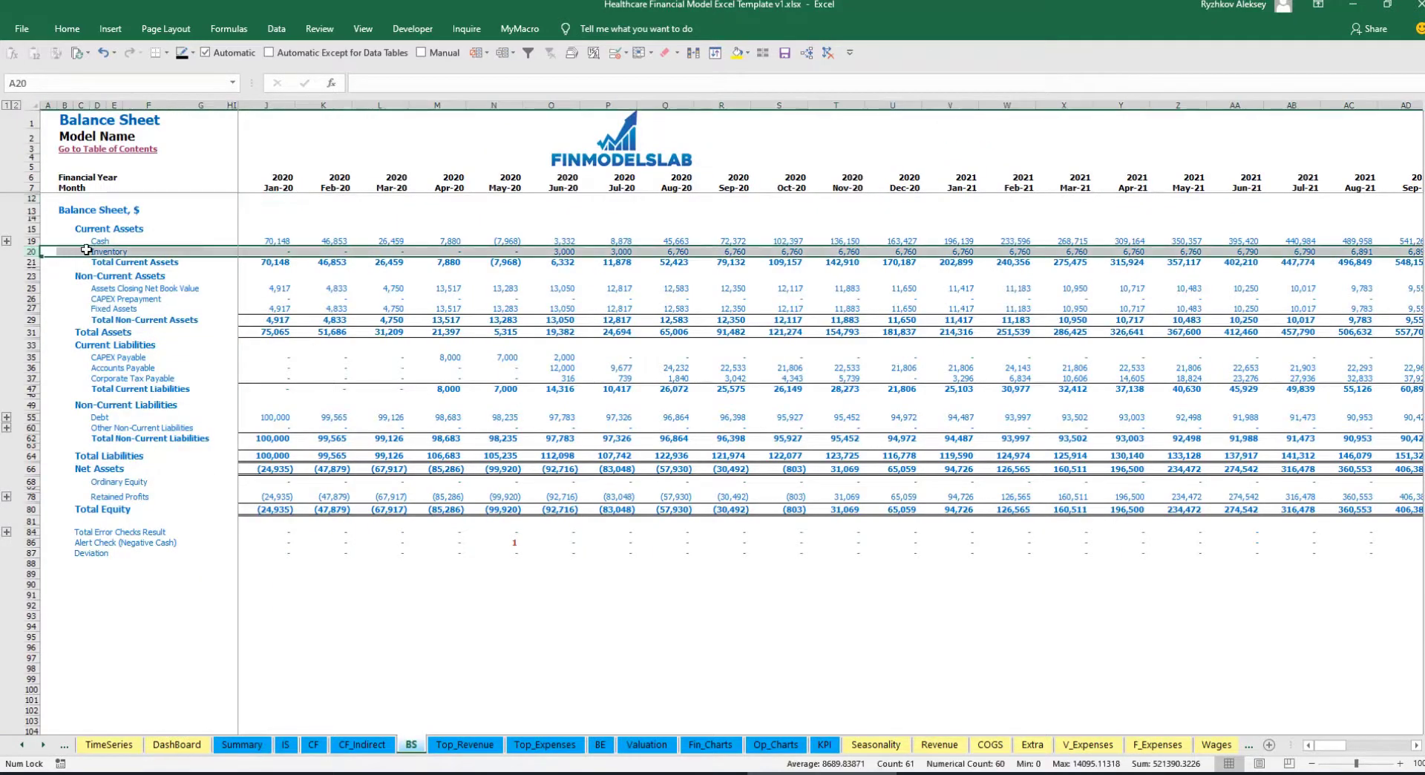
click(28, 367)
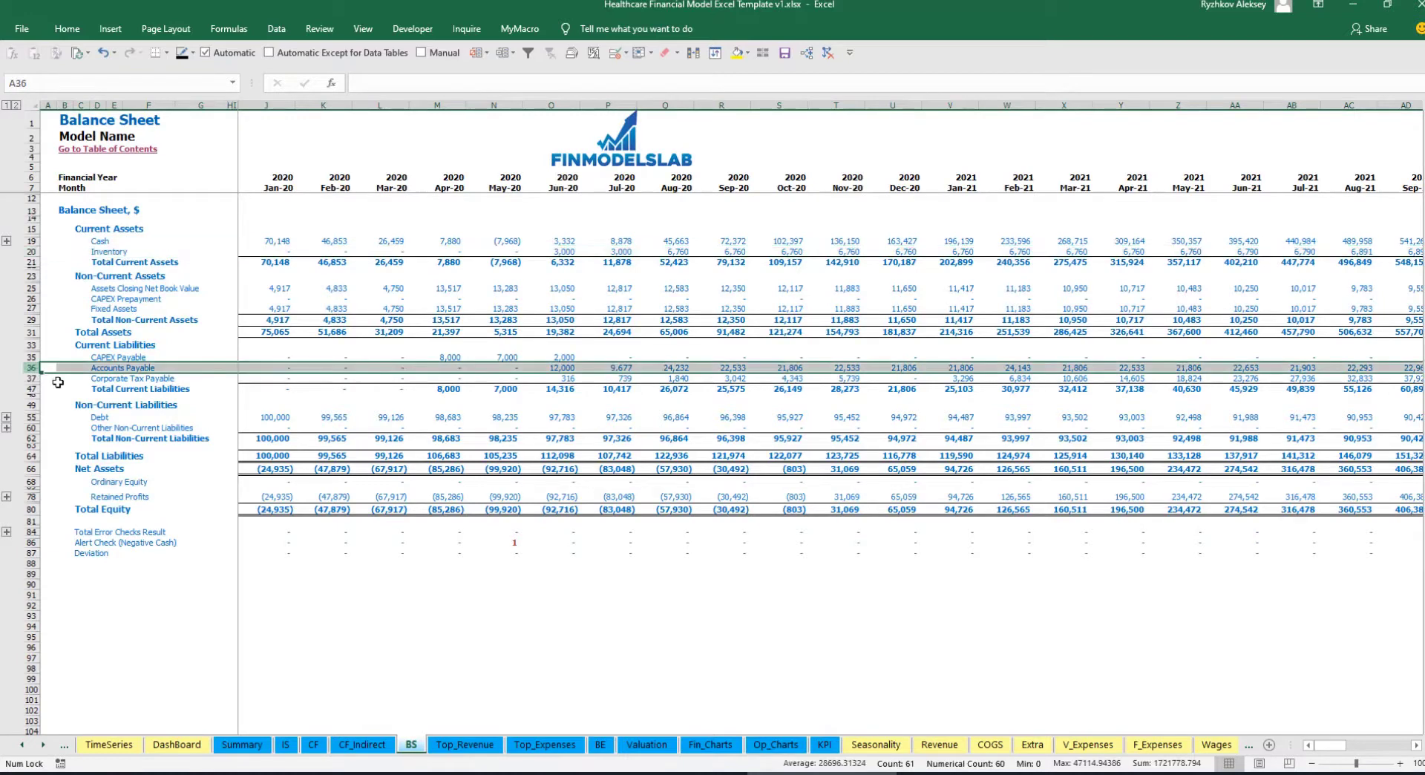
click(178, 744)
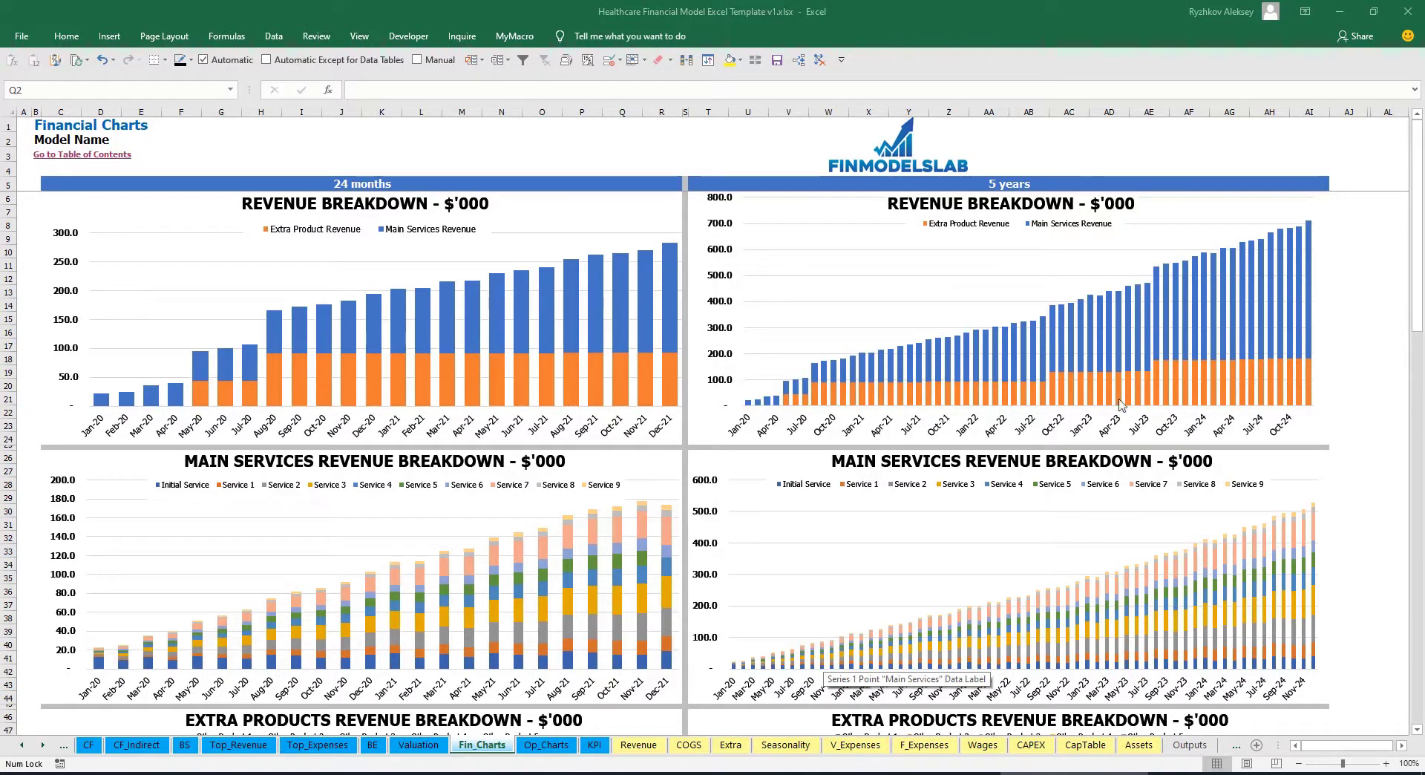
Step: Review the 24-month and 5-year financial charts, from revenue breakdowns through operating cash flow, cash balance and EBITDA
mouse_move(1149, 408)
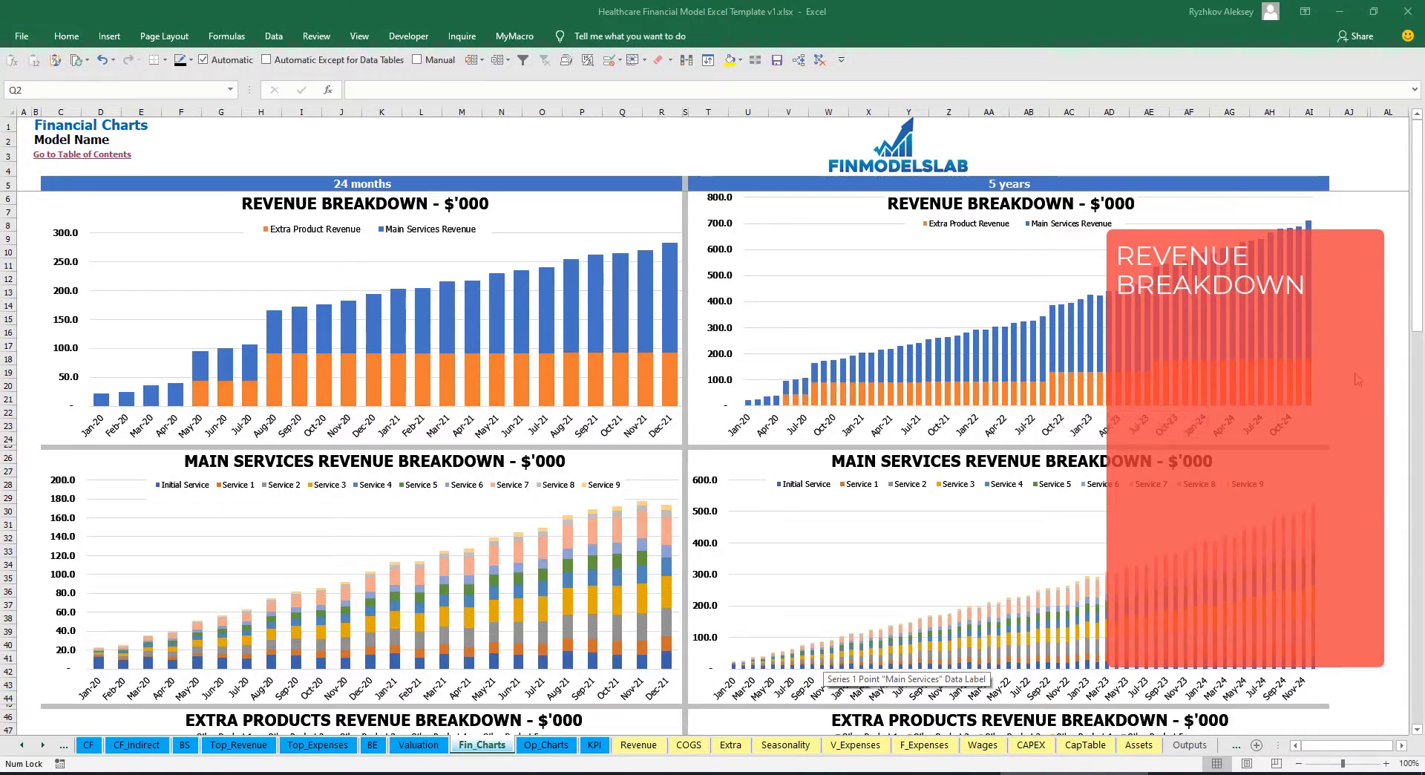
scroll(1357, 379, down, 7)
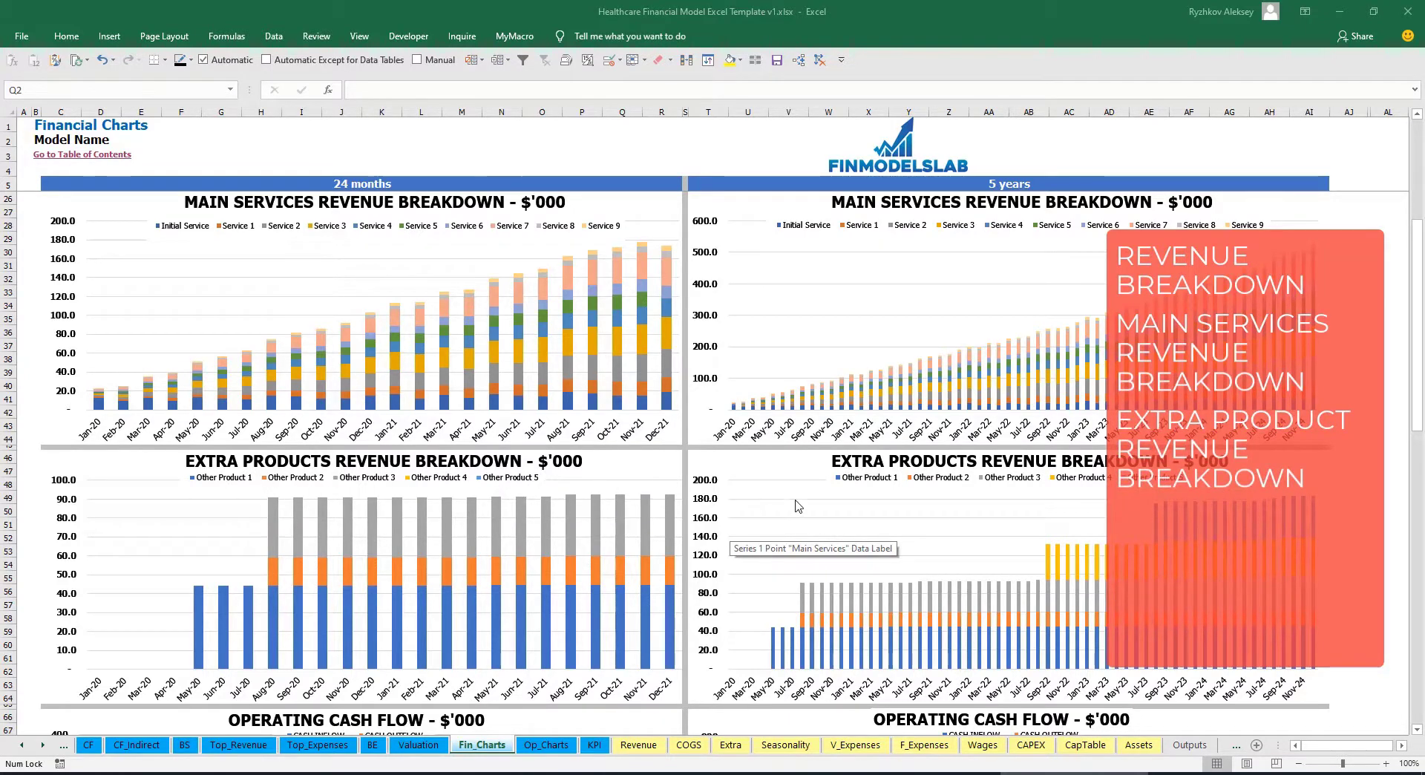
scroll(798, 505, down, 13)
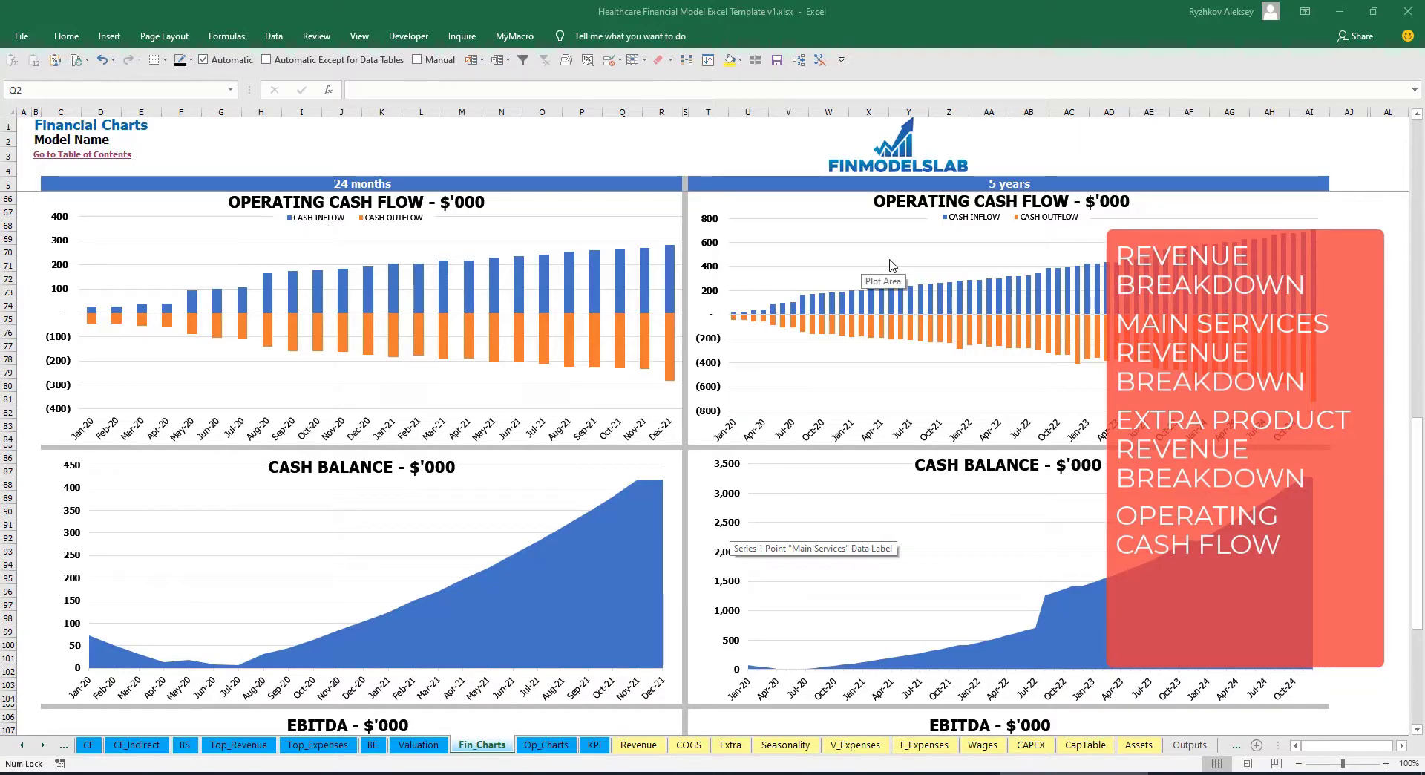
scroll(833, 350, down, 7)
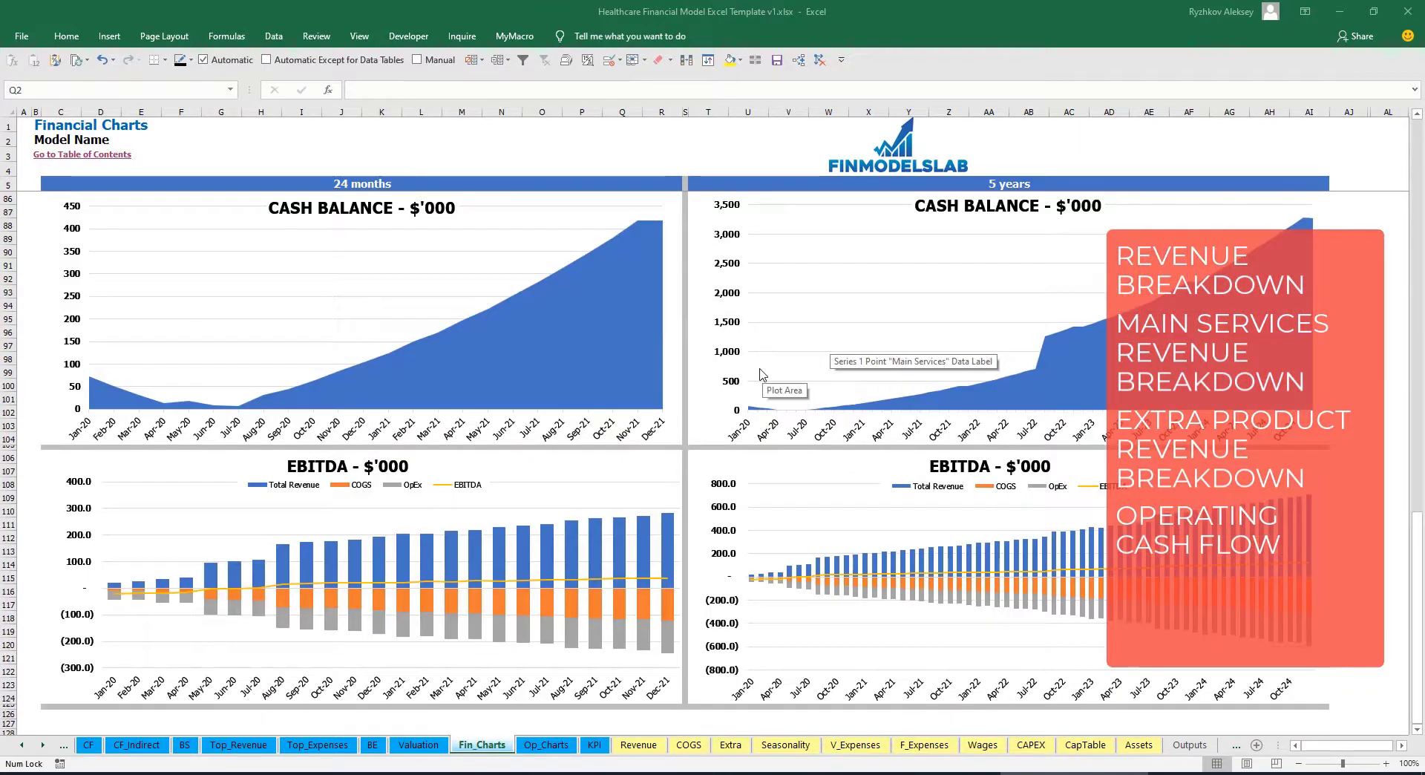
scroll(760, 374, down, 7)
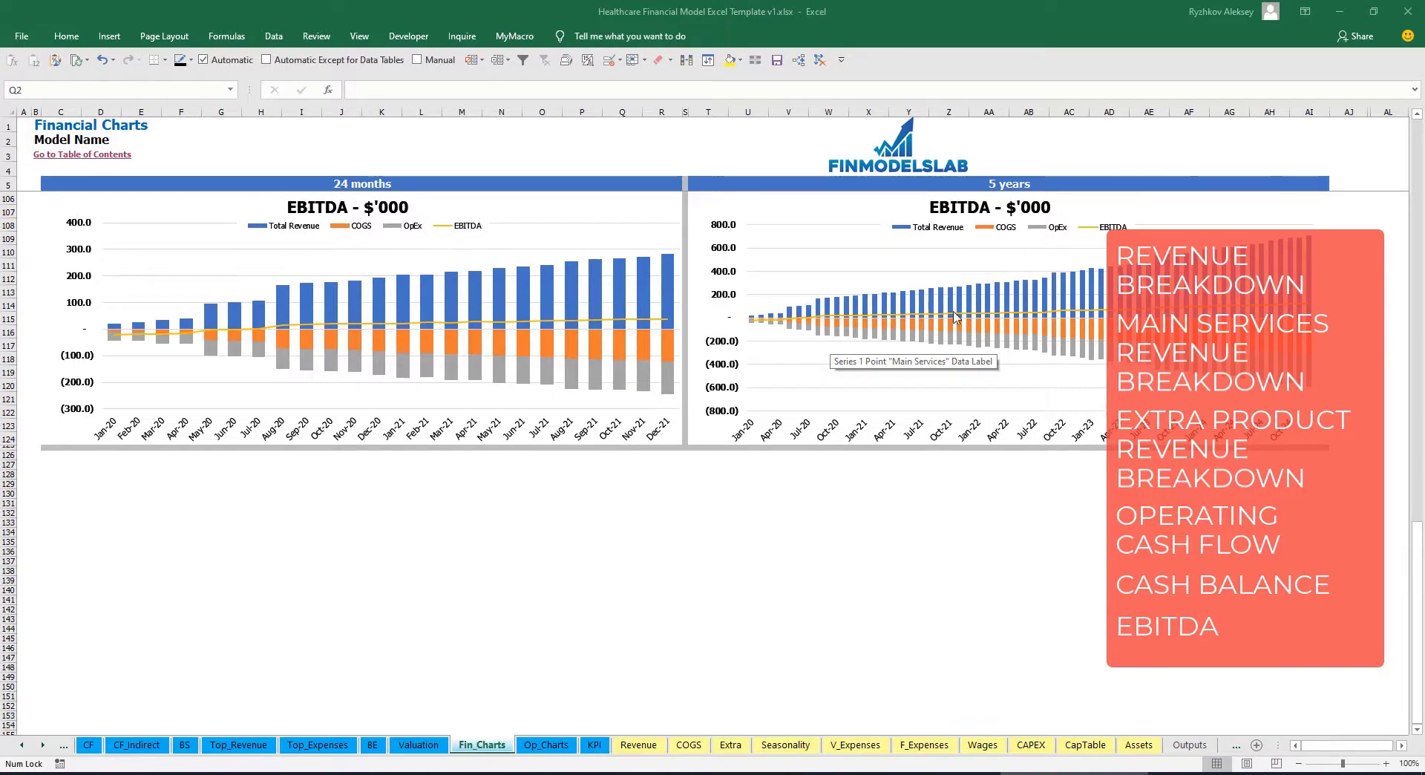
scroll(955, 317, up, 20)
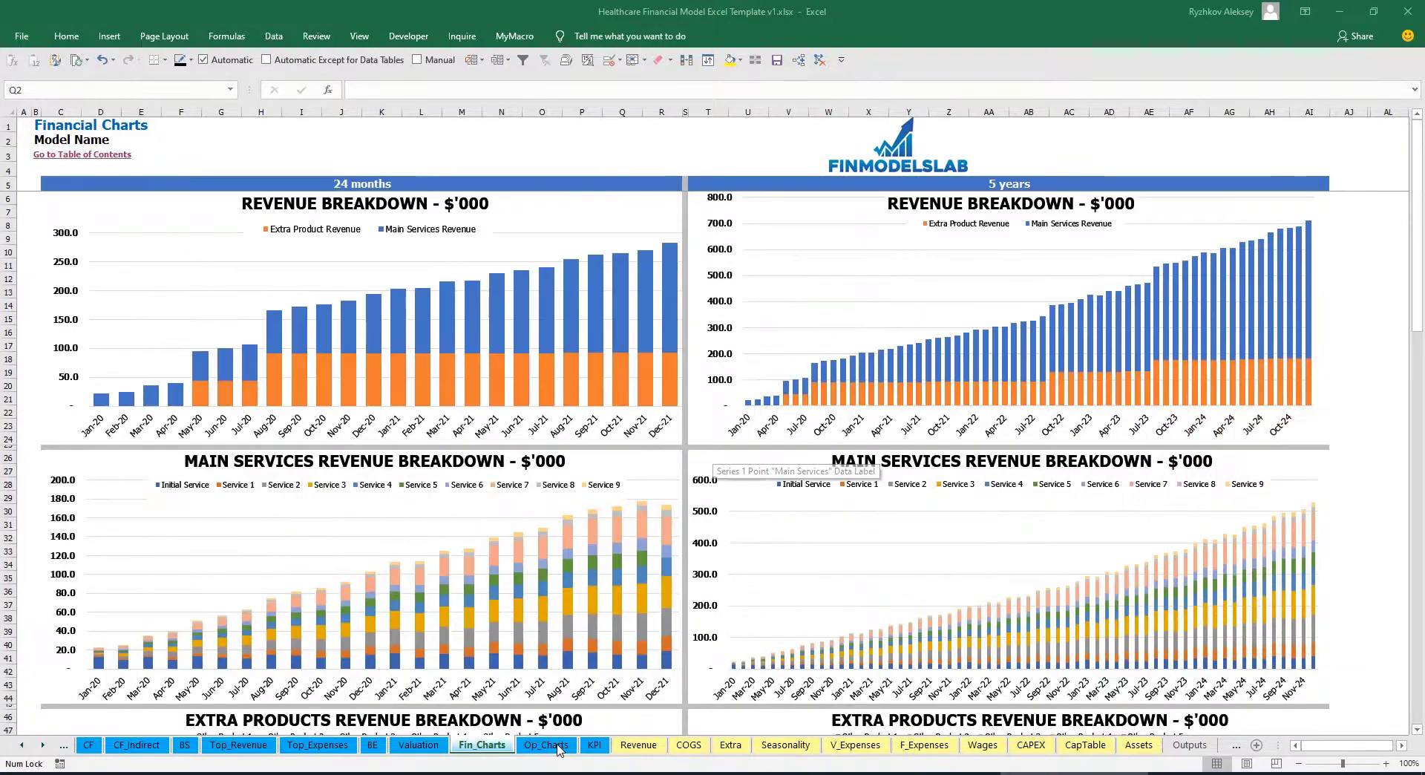
Step: Review the operational charts of employee productivity and average monthly revenue per patient
click(557, 746)
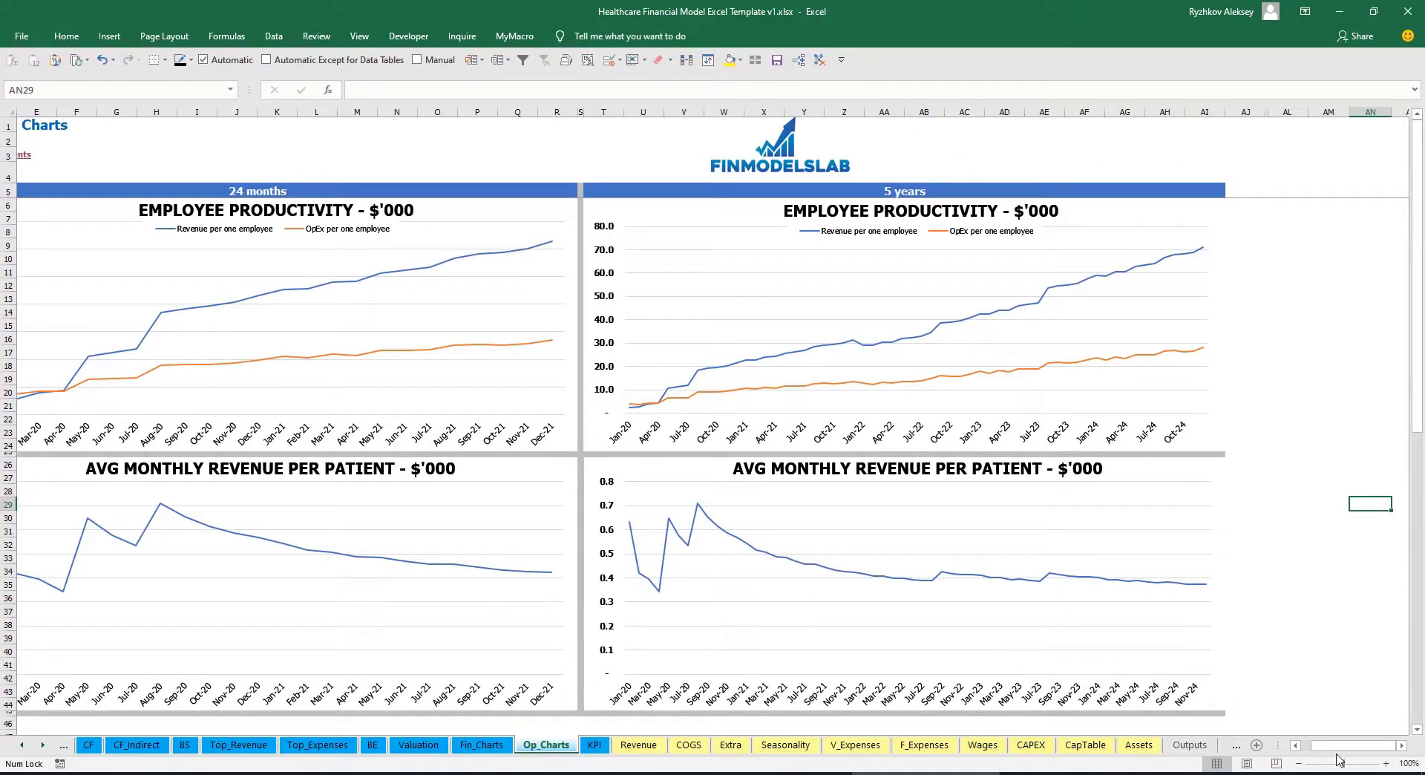
drag(1337, 747, 1320, 748)
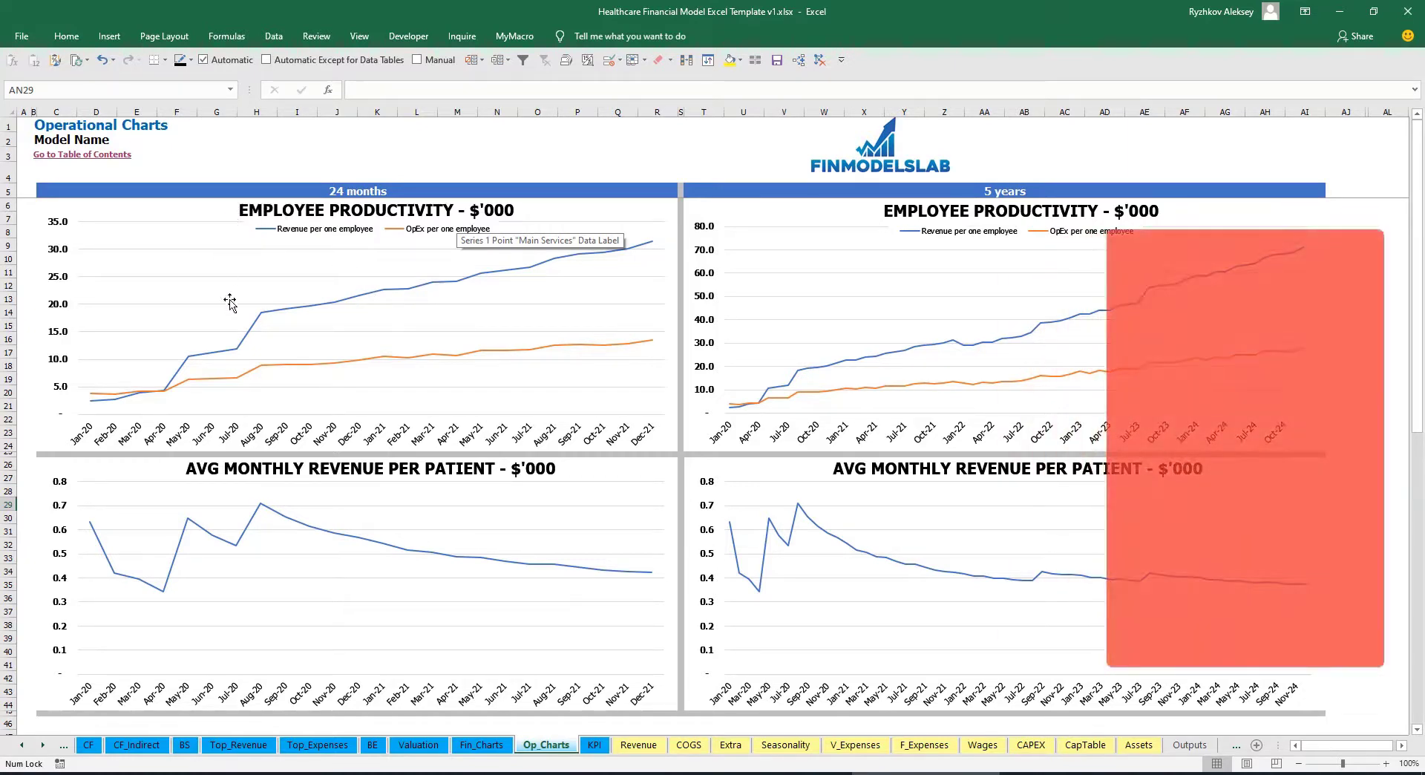
click(357, 157)
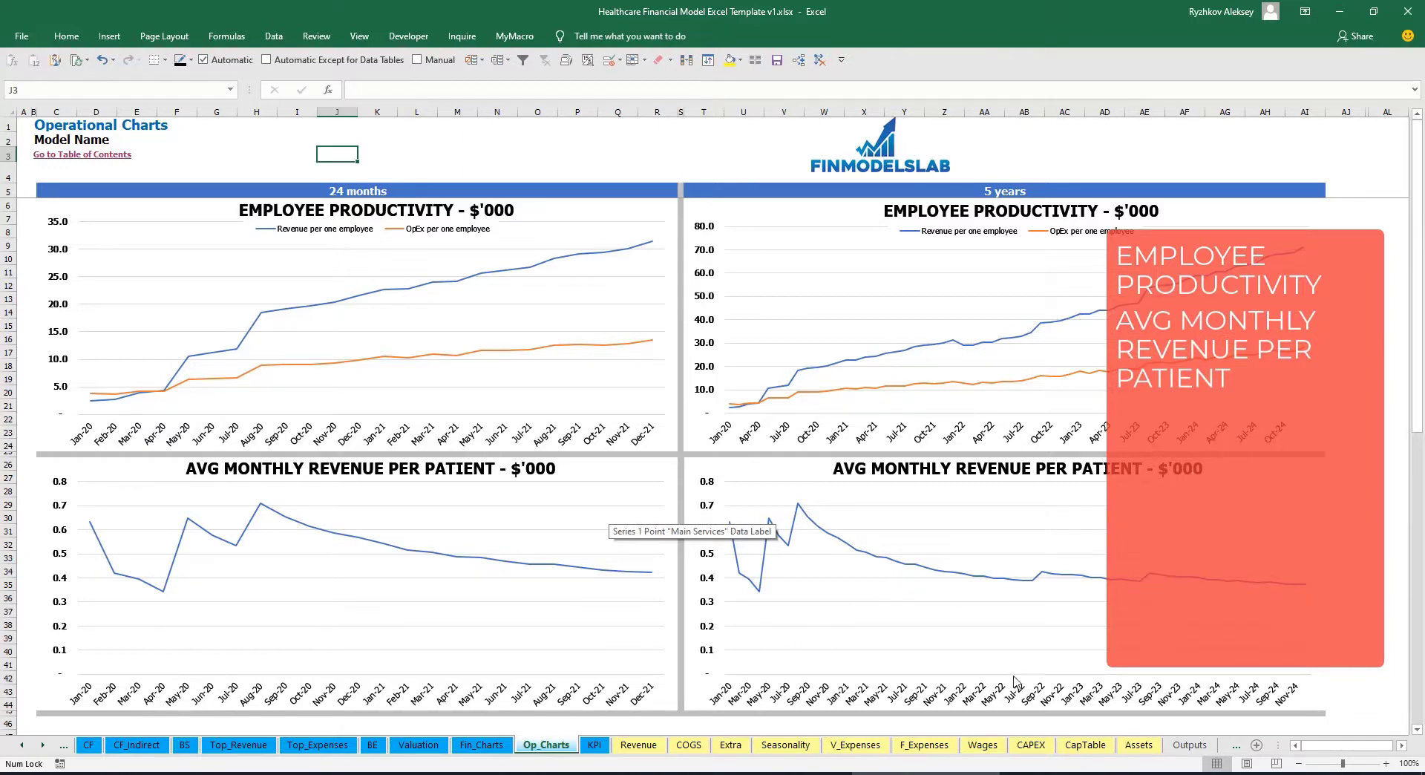
Step: Set the industry gross margin benchmark to 70% in the KPI benchmark table
click(595, 745)
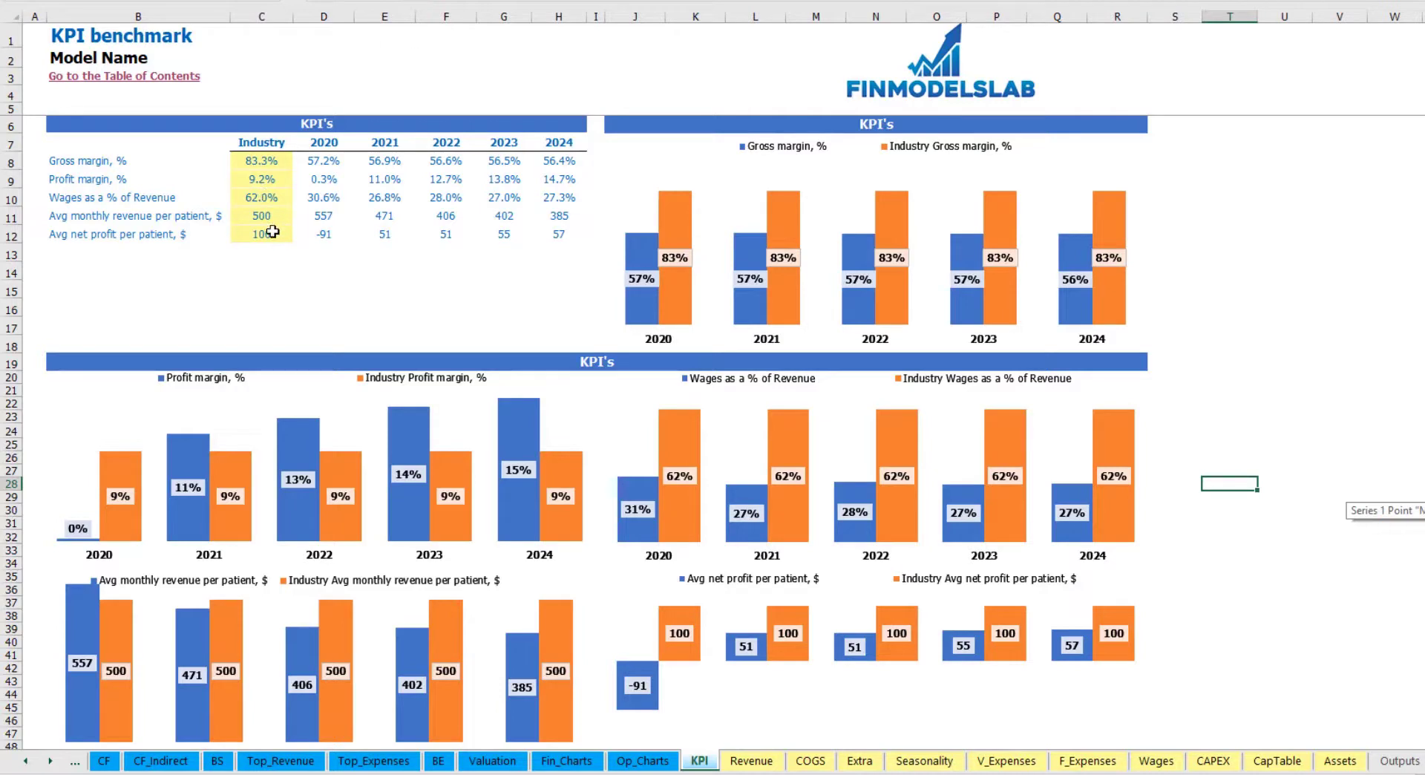
click(264, 158)
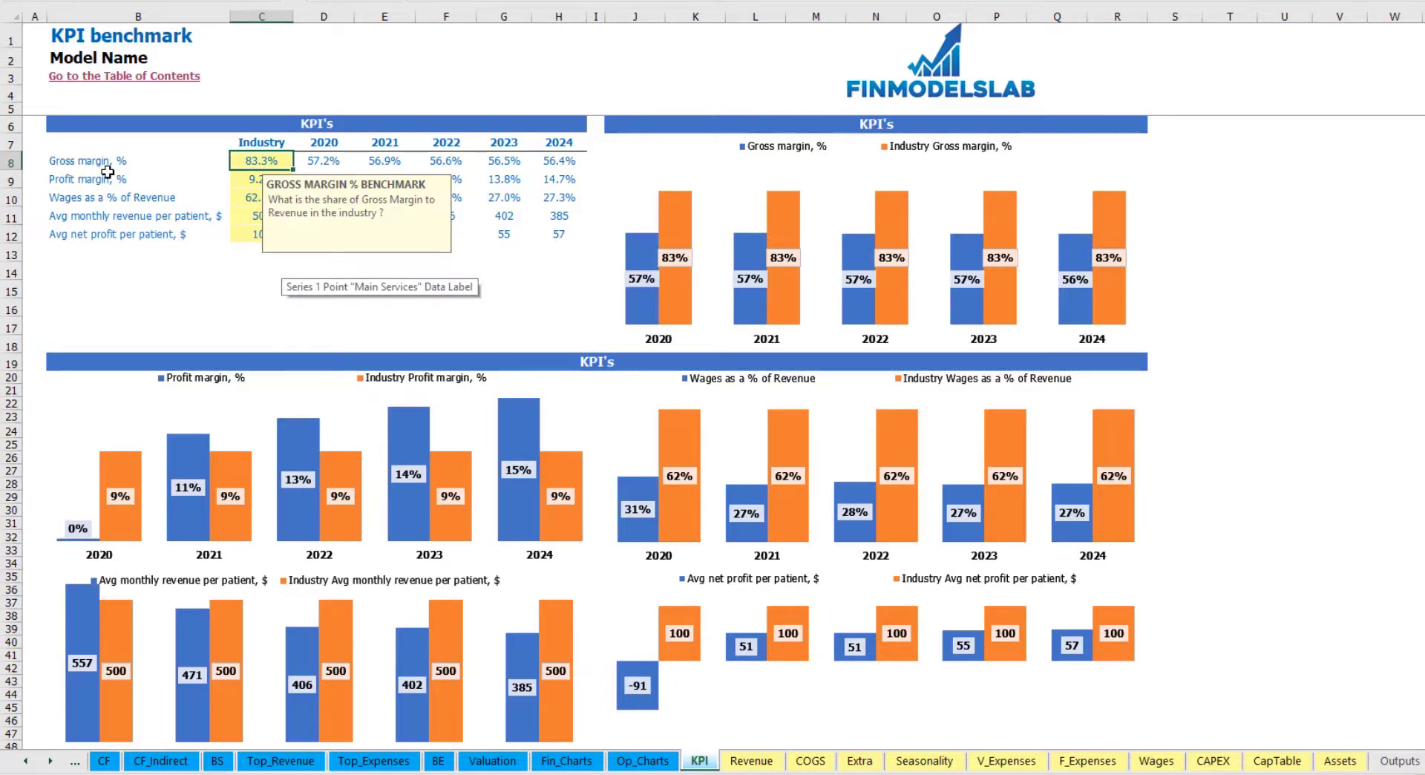
key(Return)
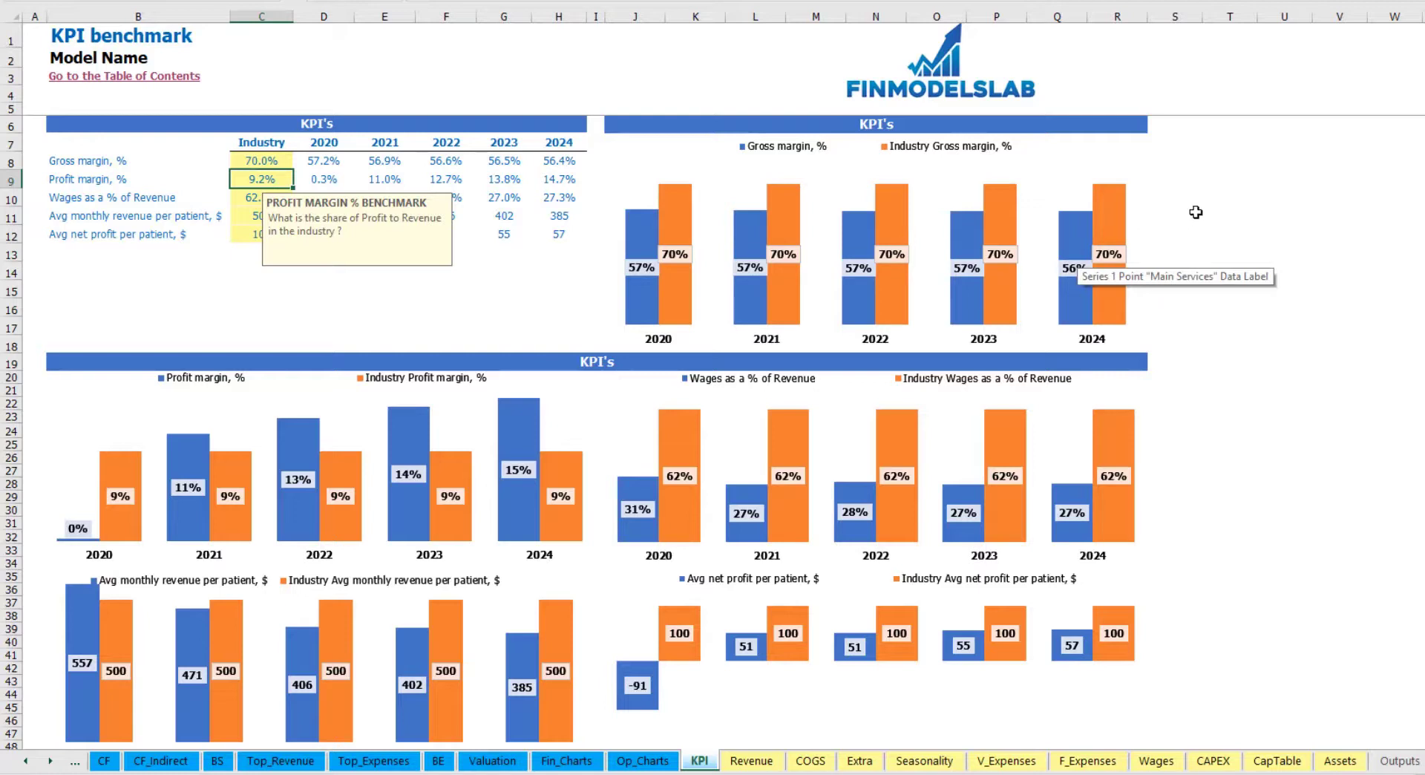
click(1225, 161)
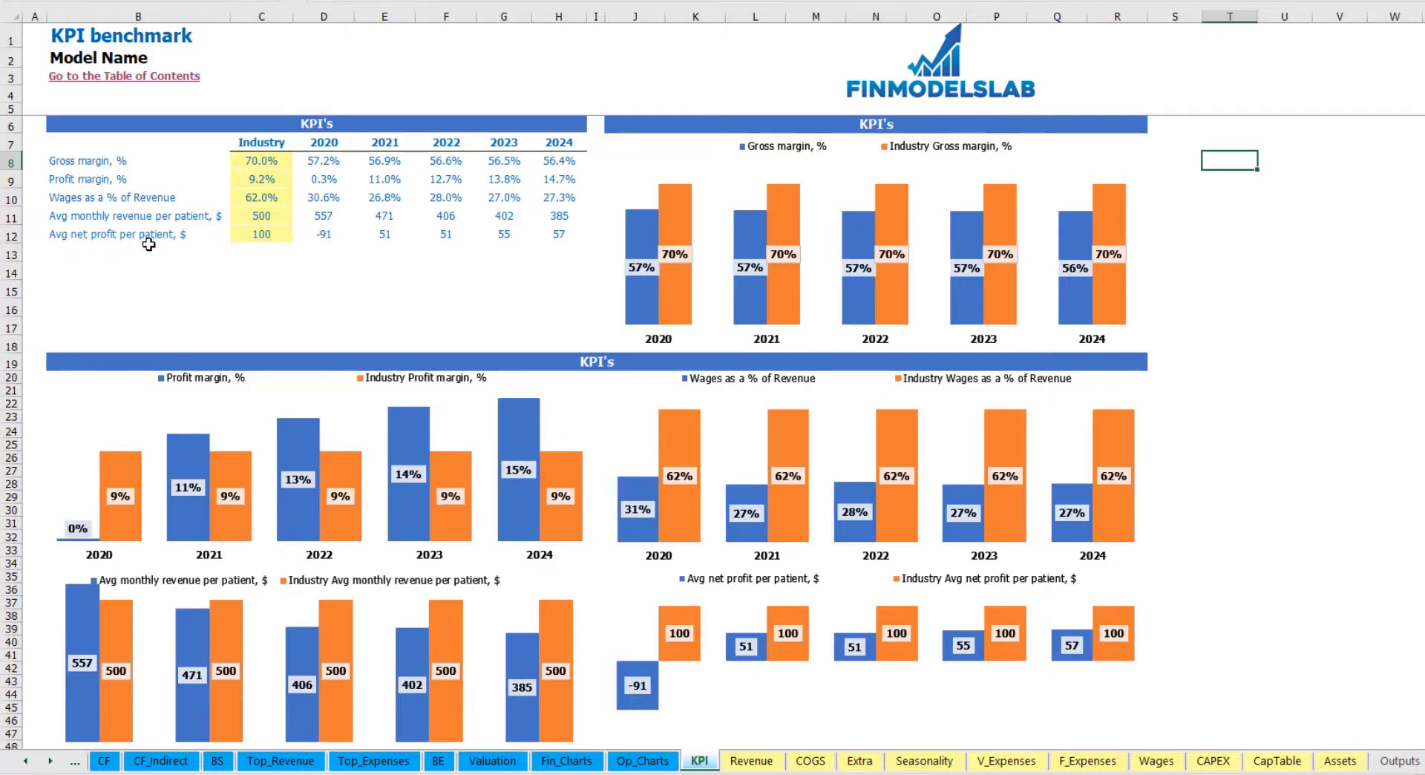
Step: Compare the 2020–2024 KPI figures with the industry benchmarks in the KPI table and charts
drag(324, 165, 550, 238)
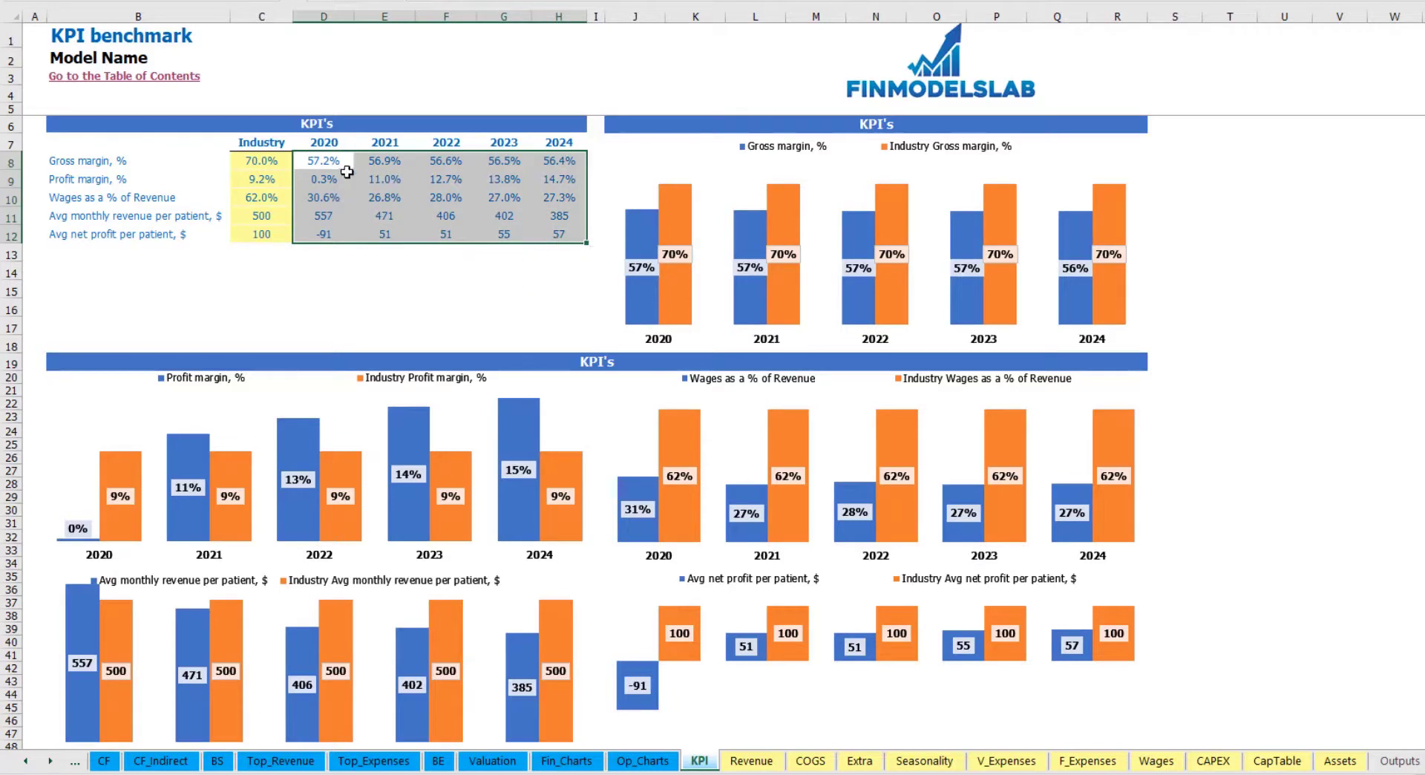
click(327, 267)
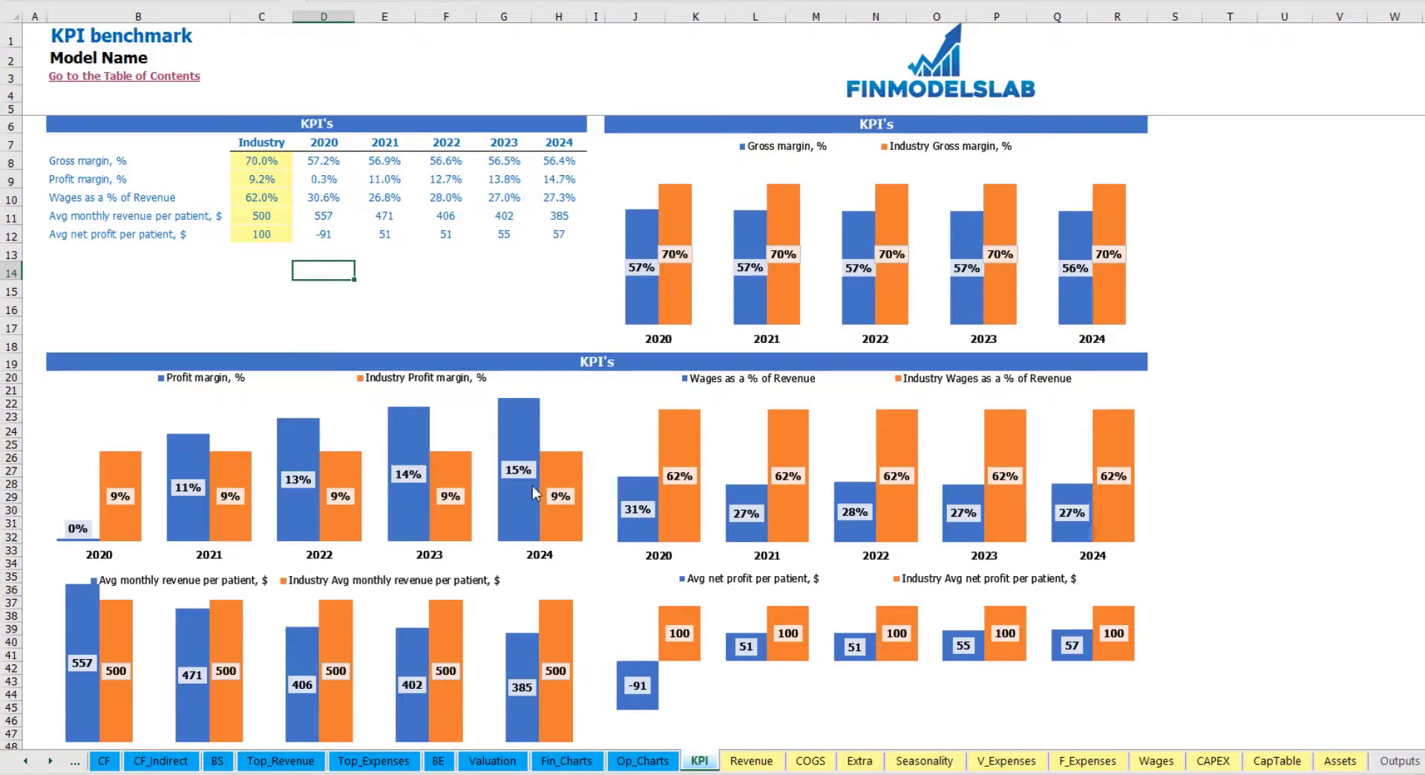
scroll(535, 490, down, 3)
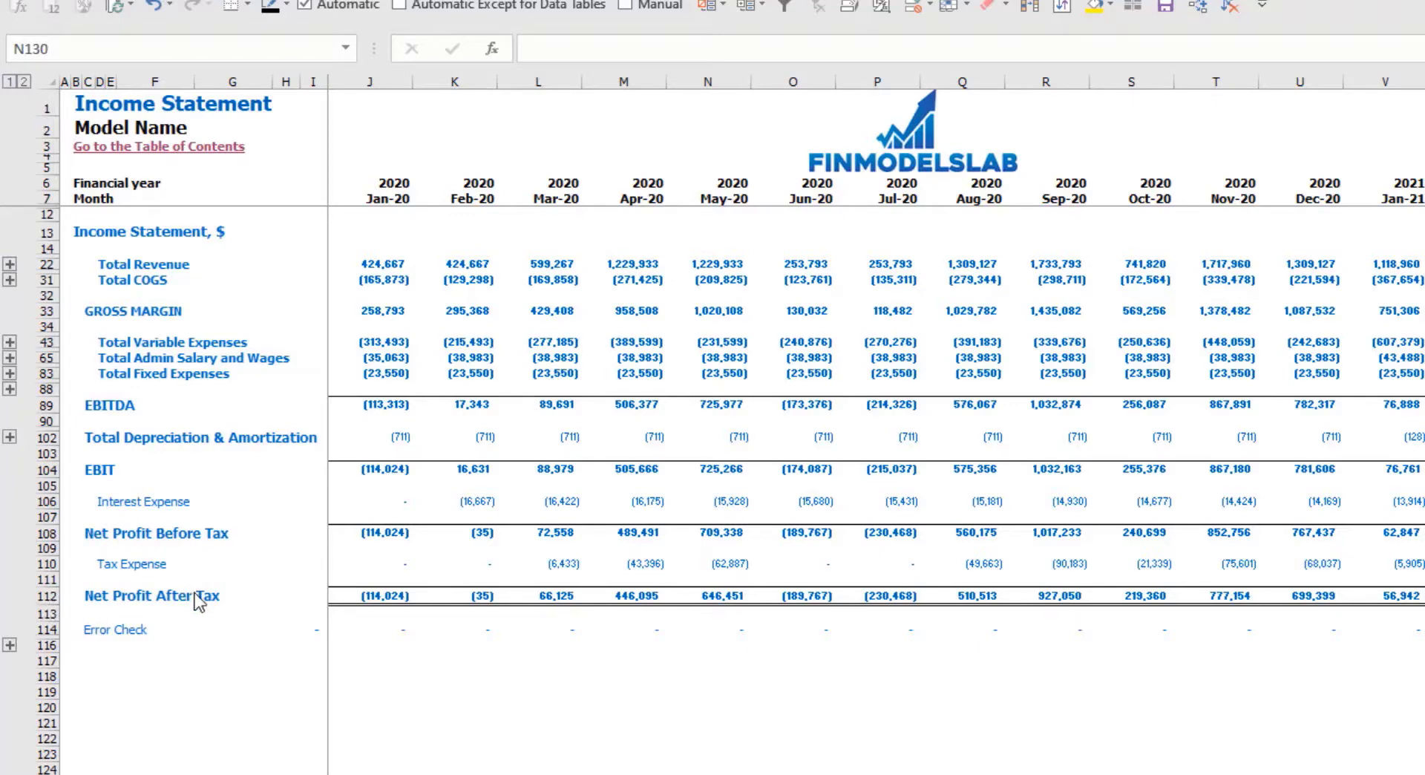
Step: Expand the fixed expenses, variable expenses and revenue row groups in the monthly income statement
click(10, 373)
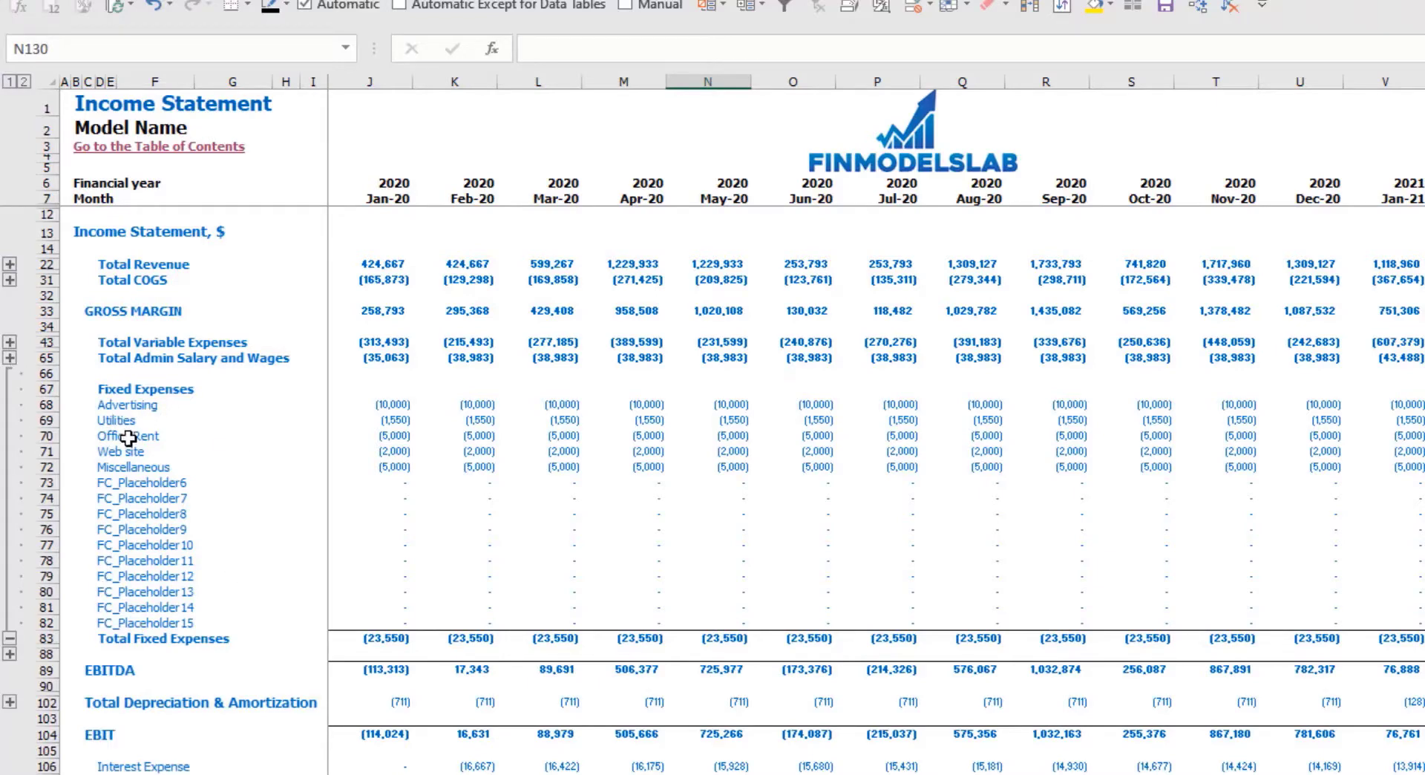
click(9, 342)
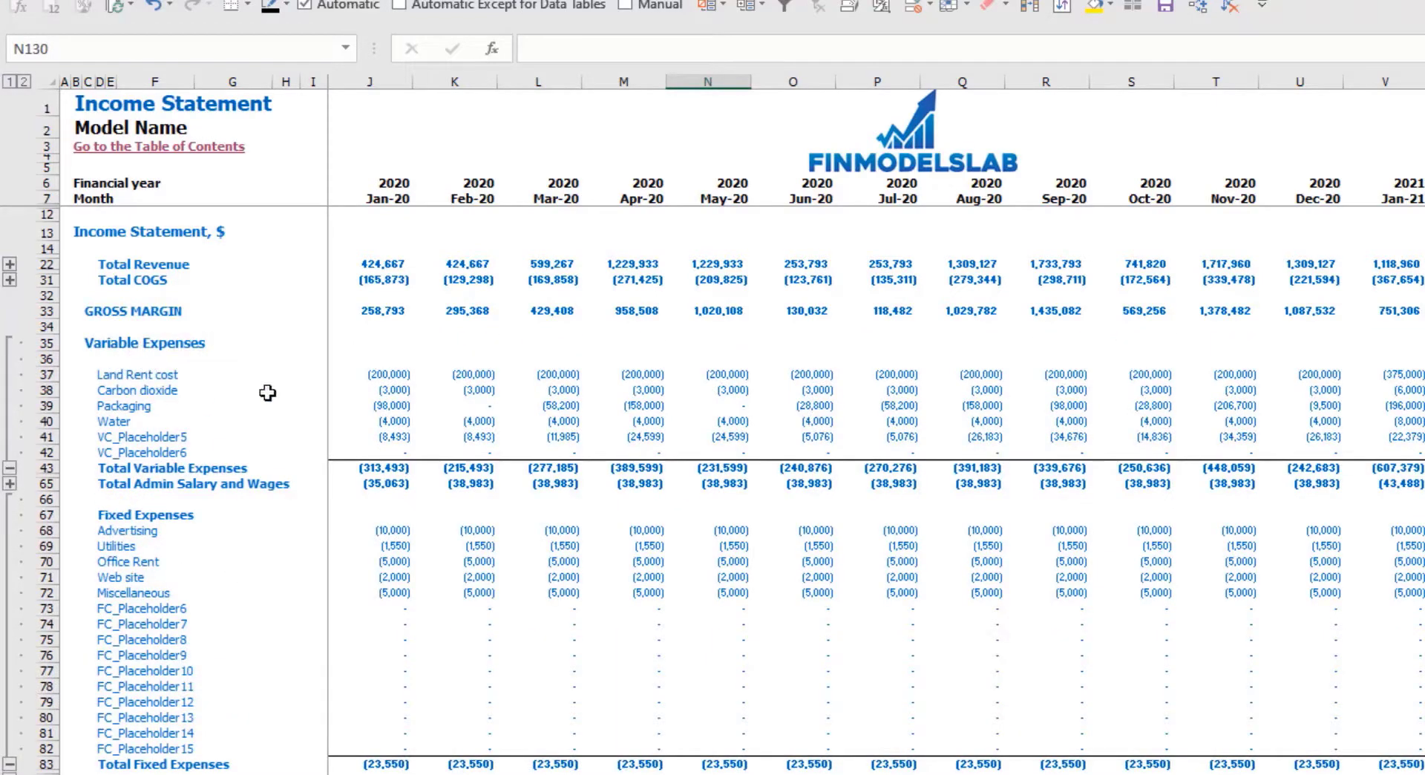
click(9, 265)
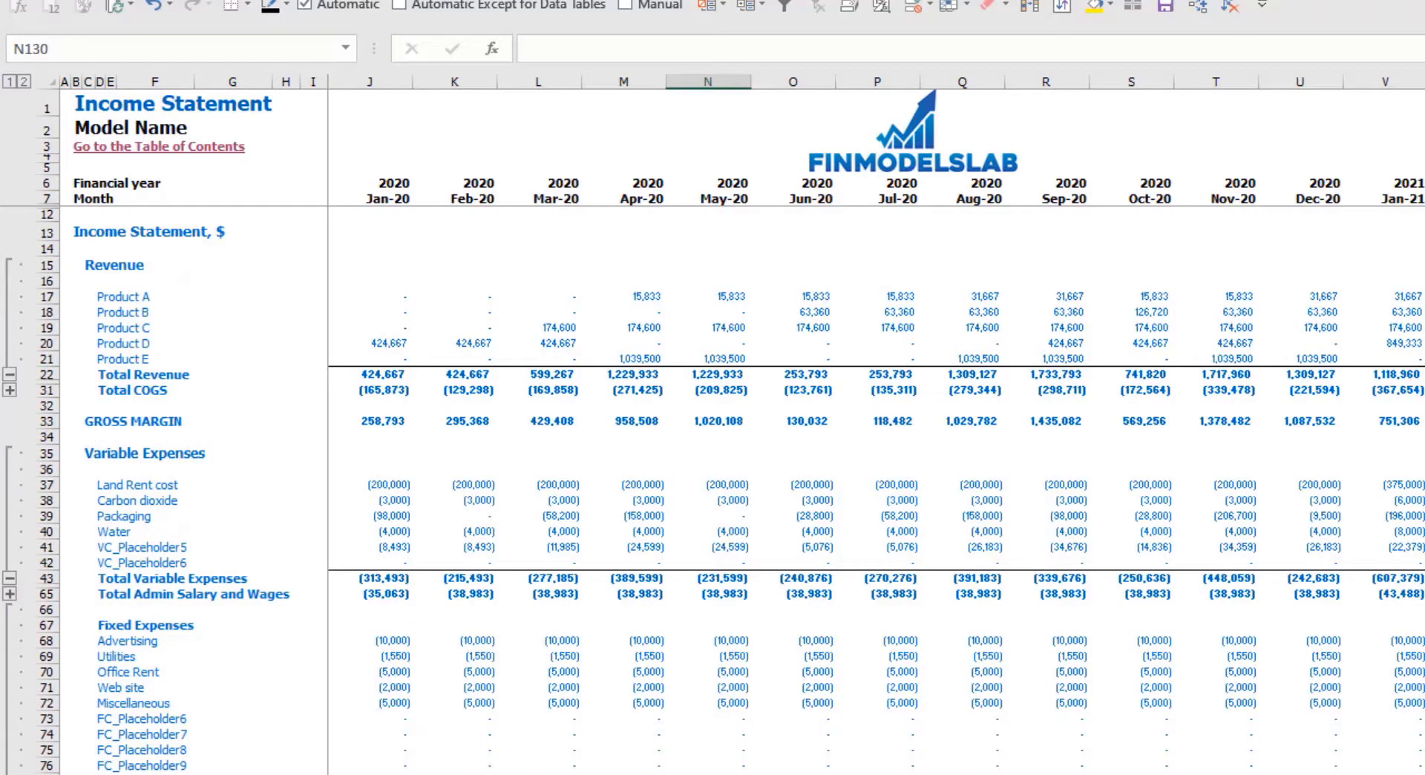
Step: Review the monthly cash flow statement, the indirect-method cash flow statement and the balance sheet in turn
key(ctrl+Page_Down)
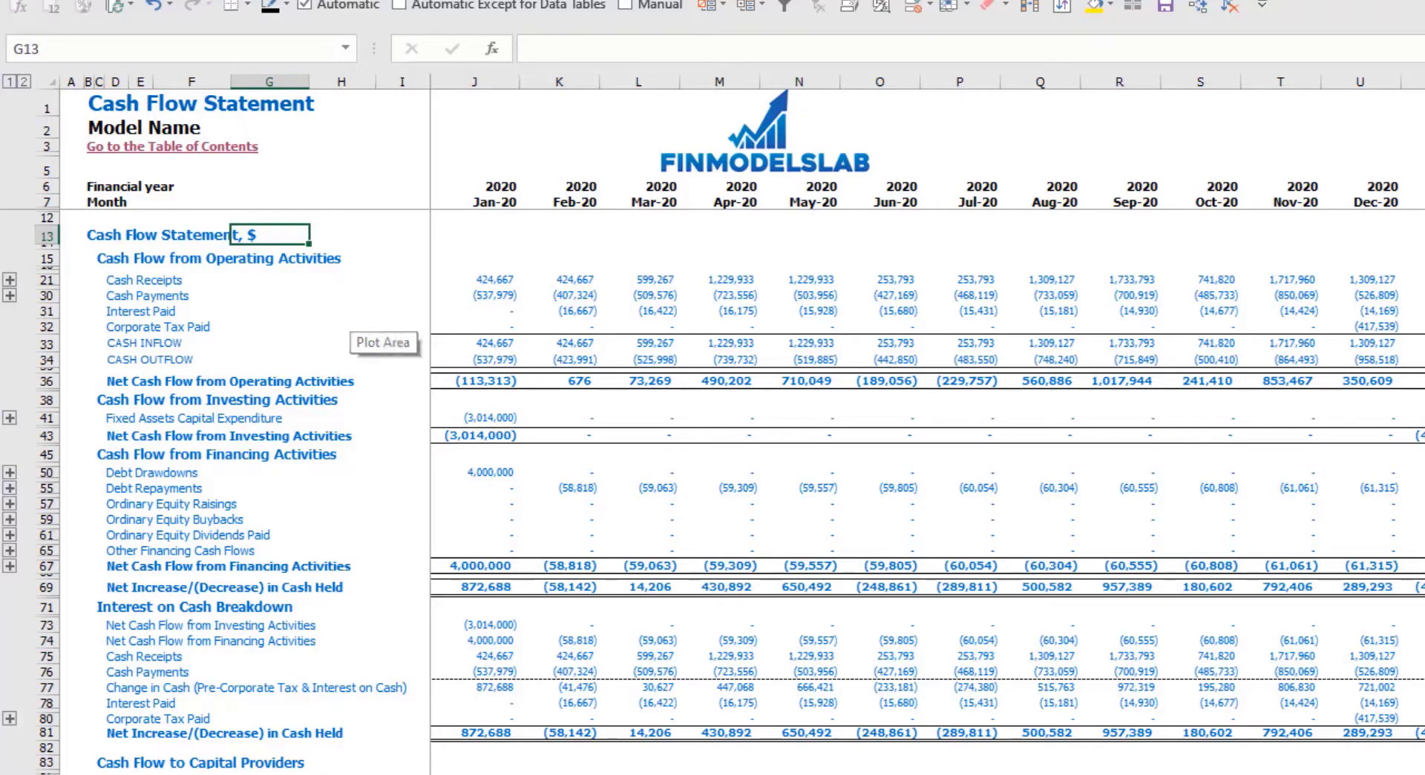
key(ctrl+Page_Down)
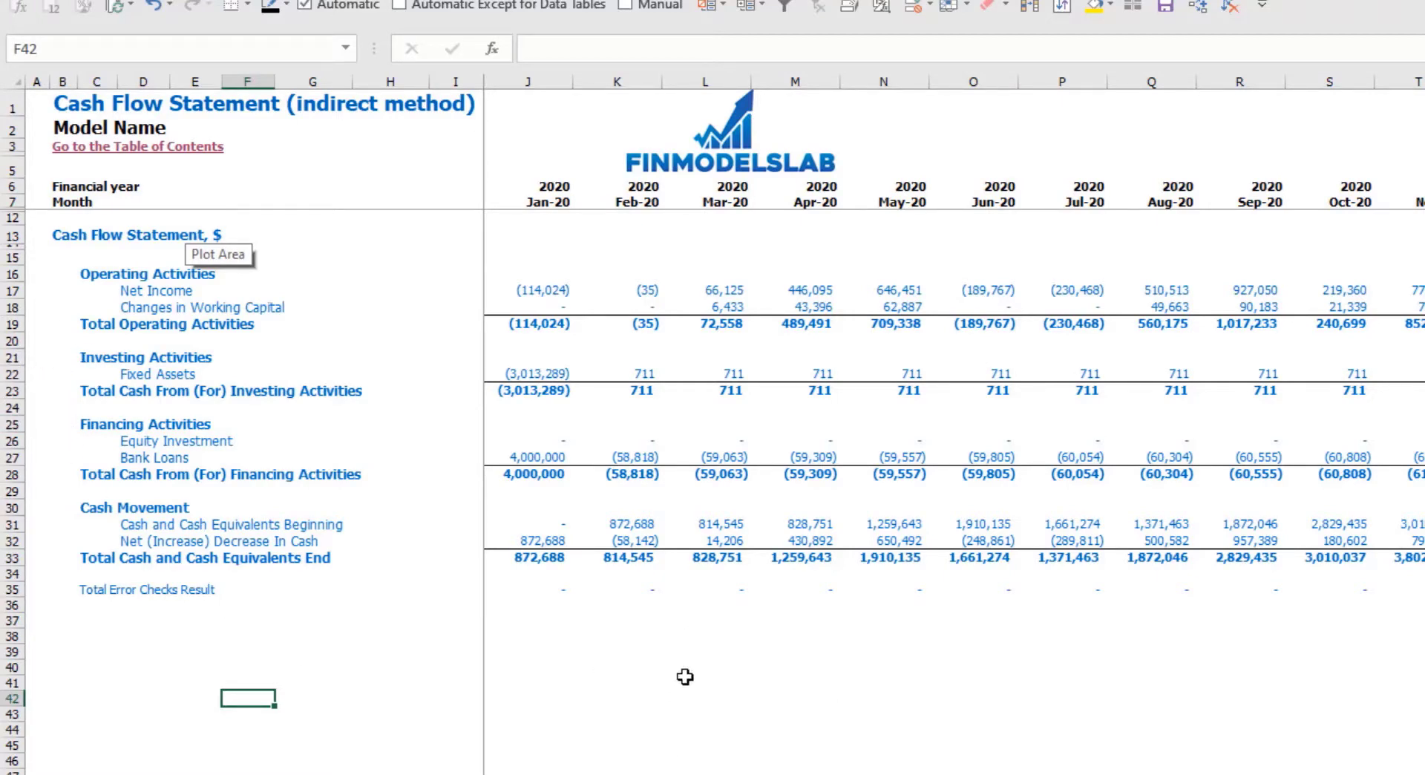
key(ctrl+Page_Down)
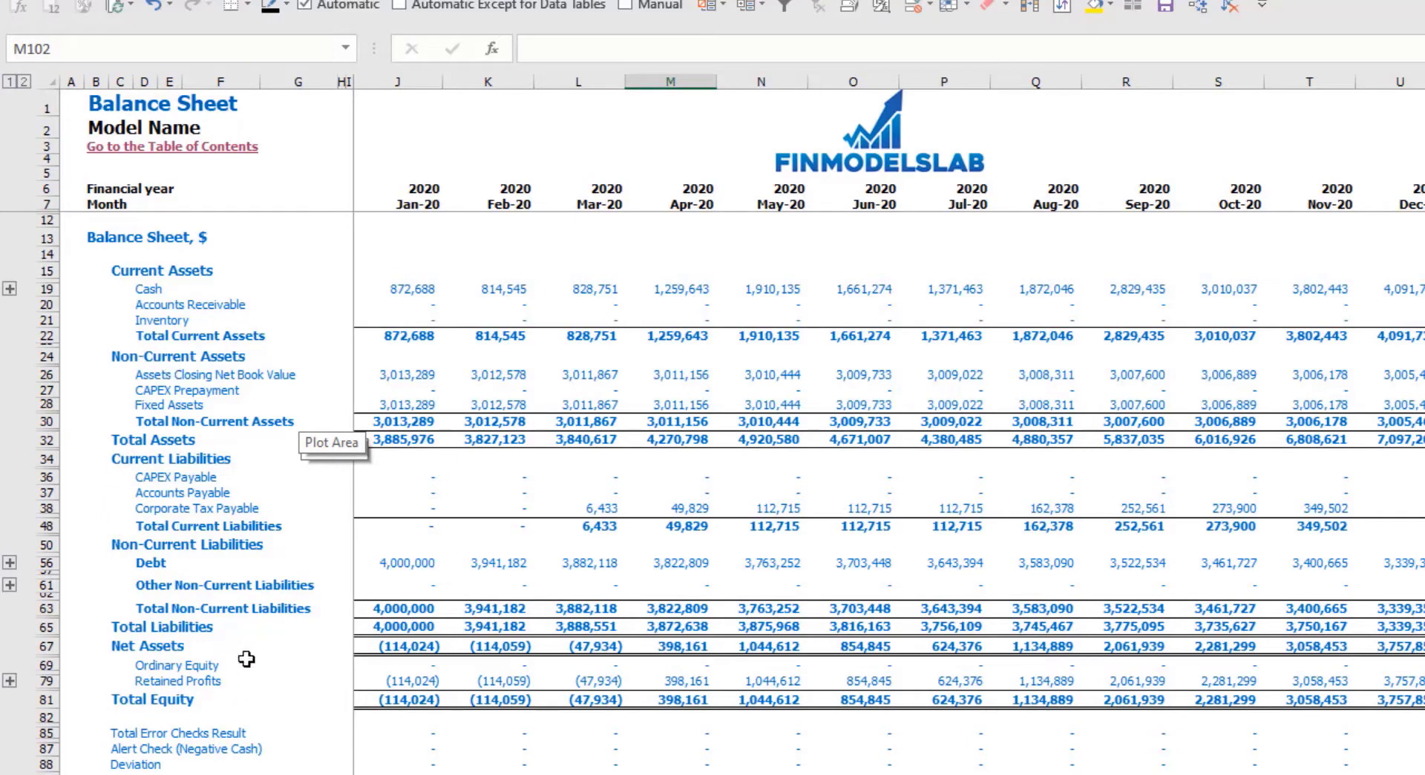
Step: Set the detailed year of the financial statements summary to 2022
click(283, 752)
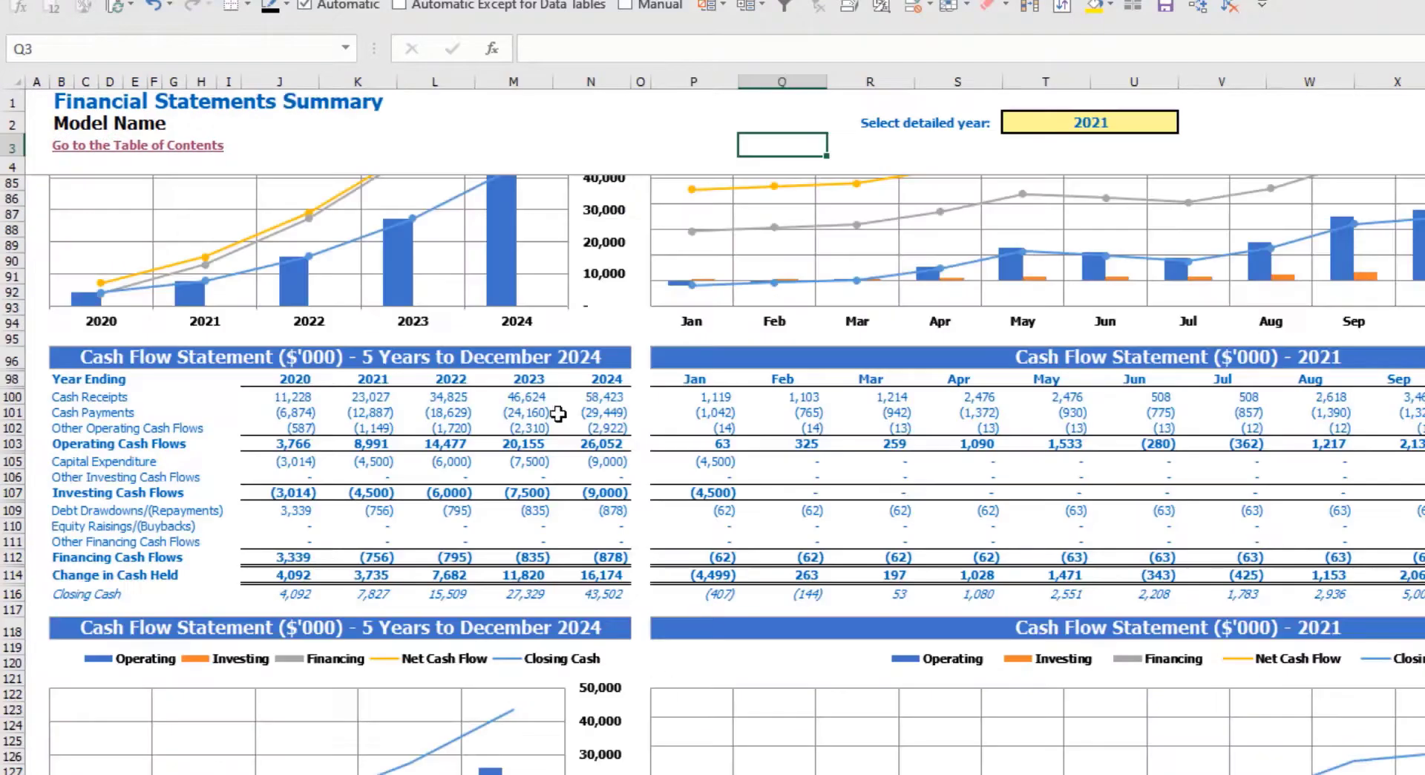
scroll(558, 414, up, 20)
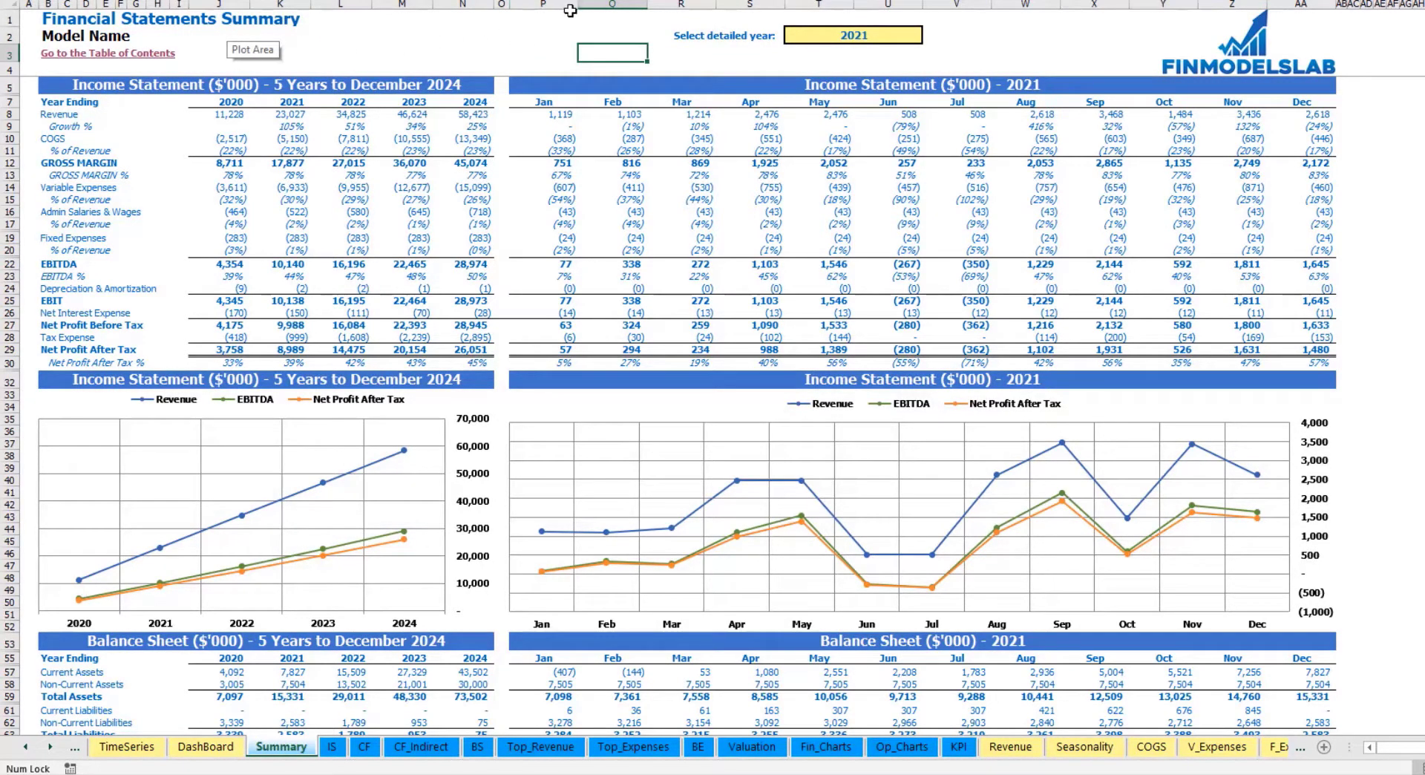
click(884, 35)
click(930, 35)
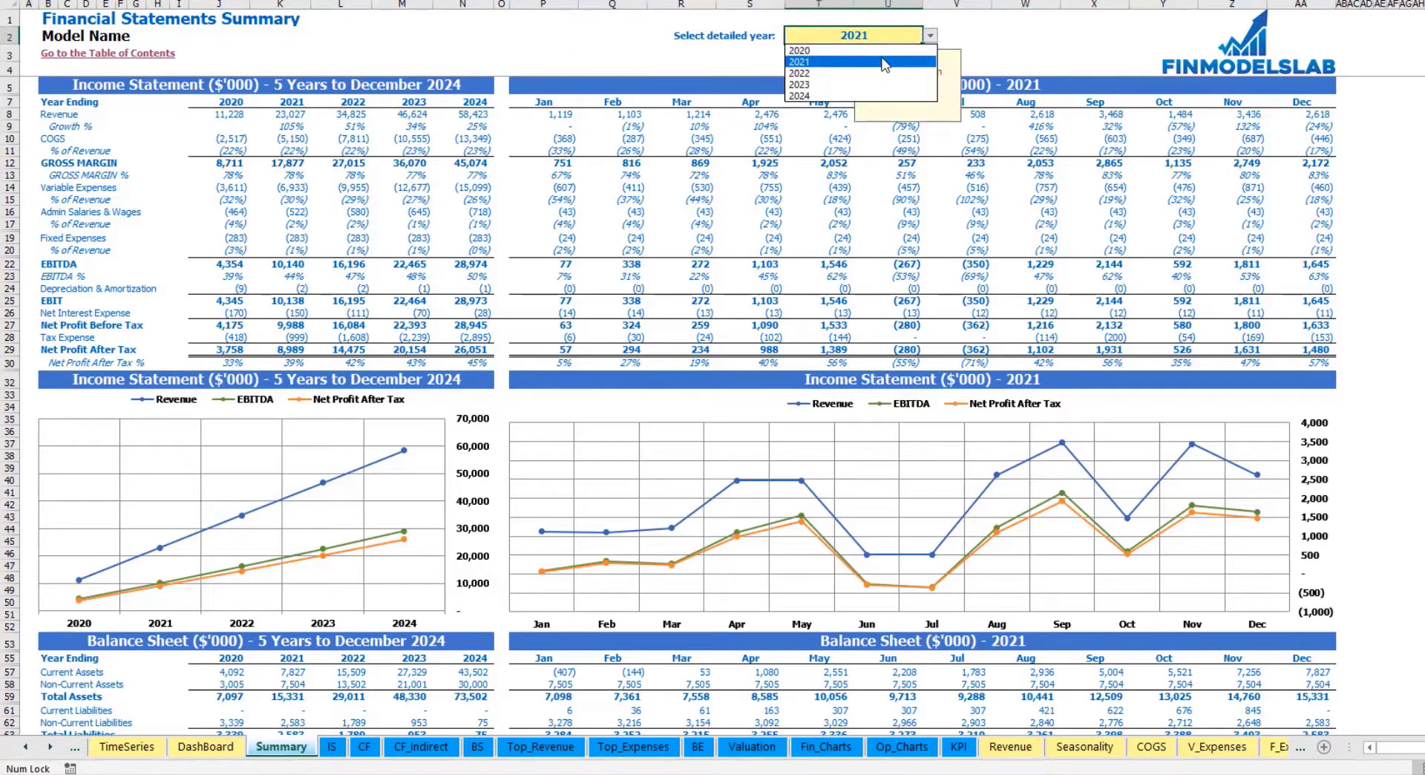
click(882, 73)
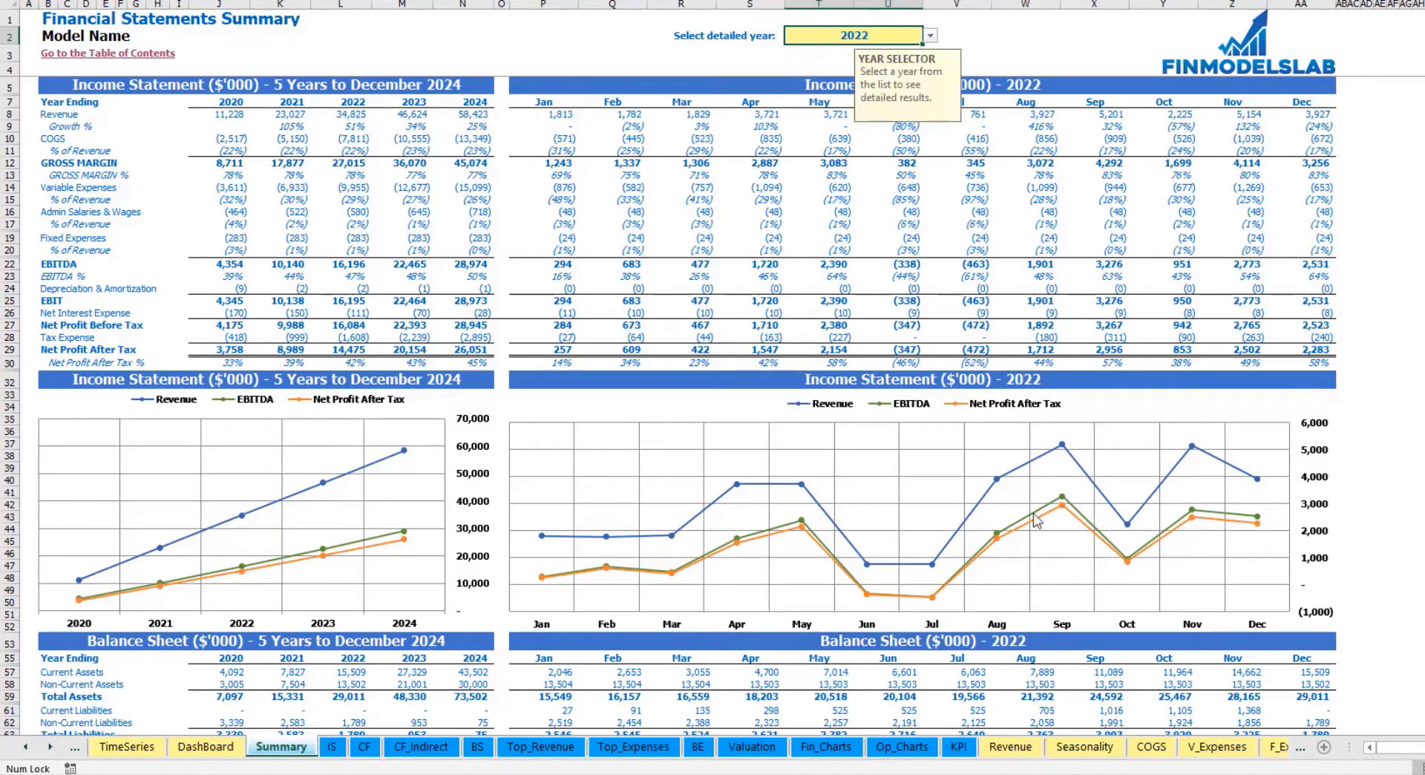
click(1373, 301)
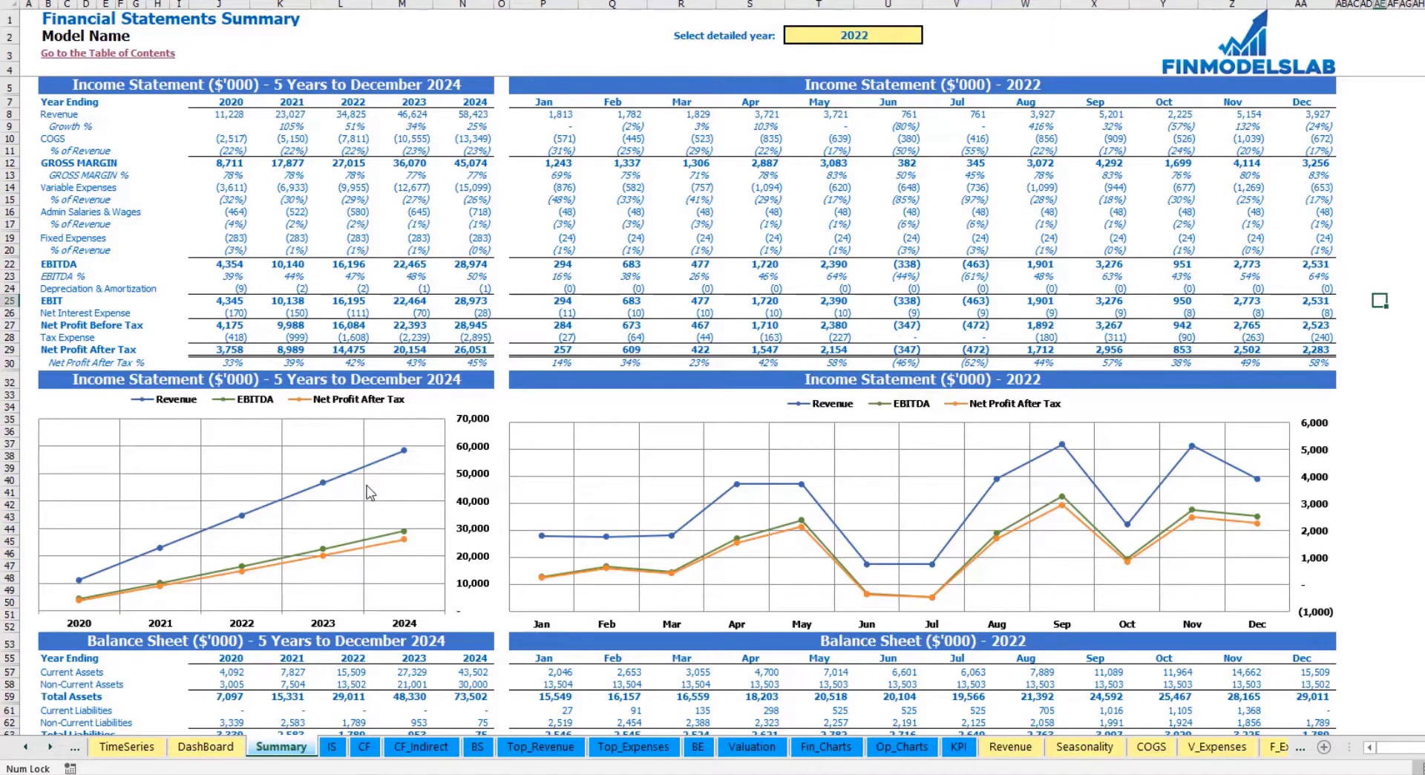
Step: Review the balance sheet and cash flow sections of the financial statements summary for five years and 2022
scroll(368, 493, down, 10)
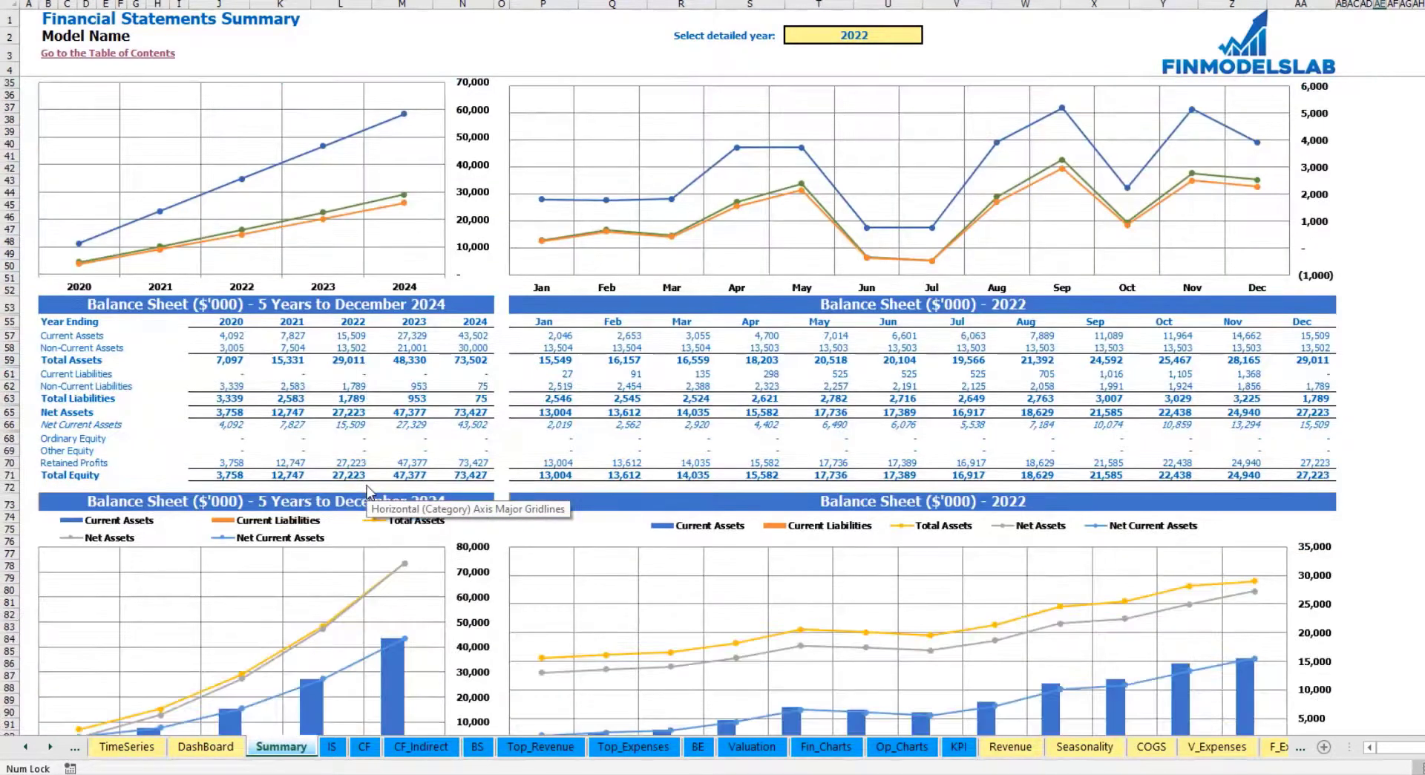
scroll(167, 350, down, 3)
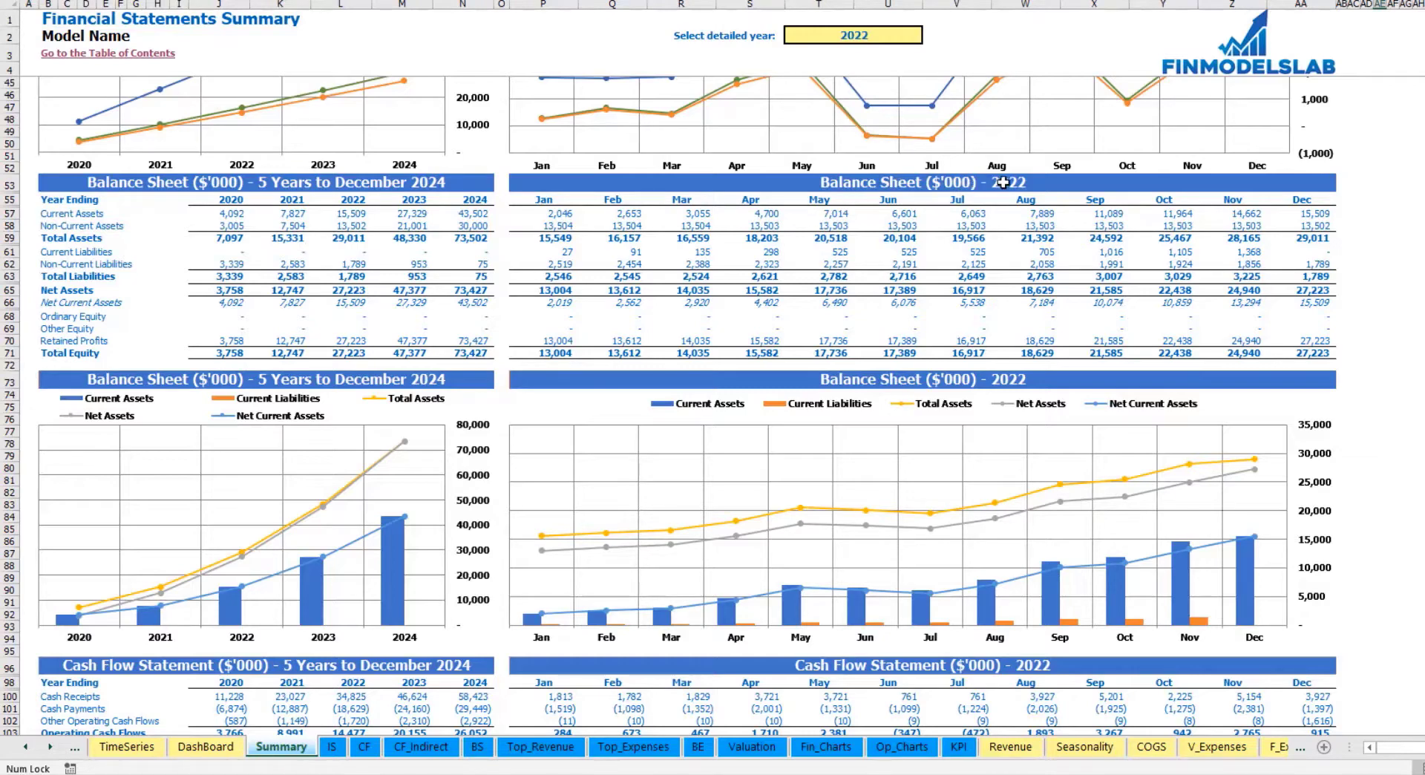
scroll(656, 359, down, 15)
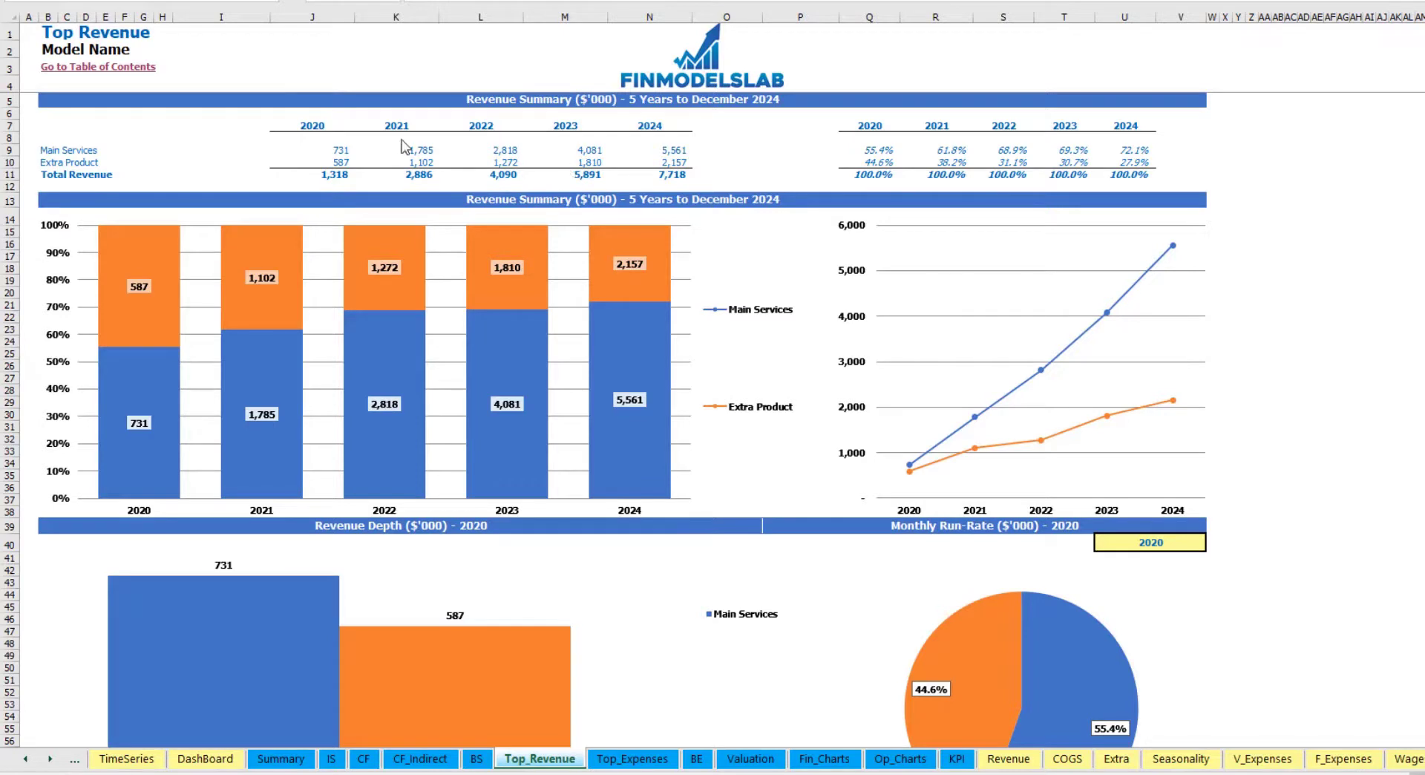
Step: Examine the five-year revenue summary amounts and percentage shares for Main Services and Extra Product
drag(304, 127, 668, 178)
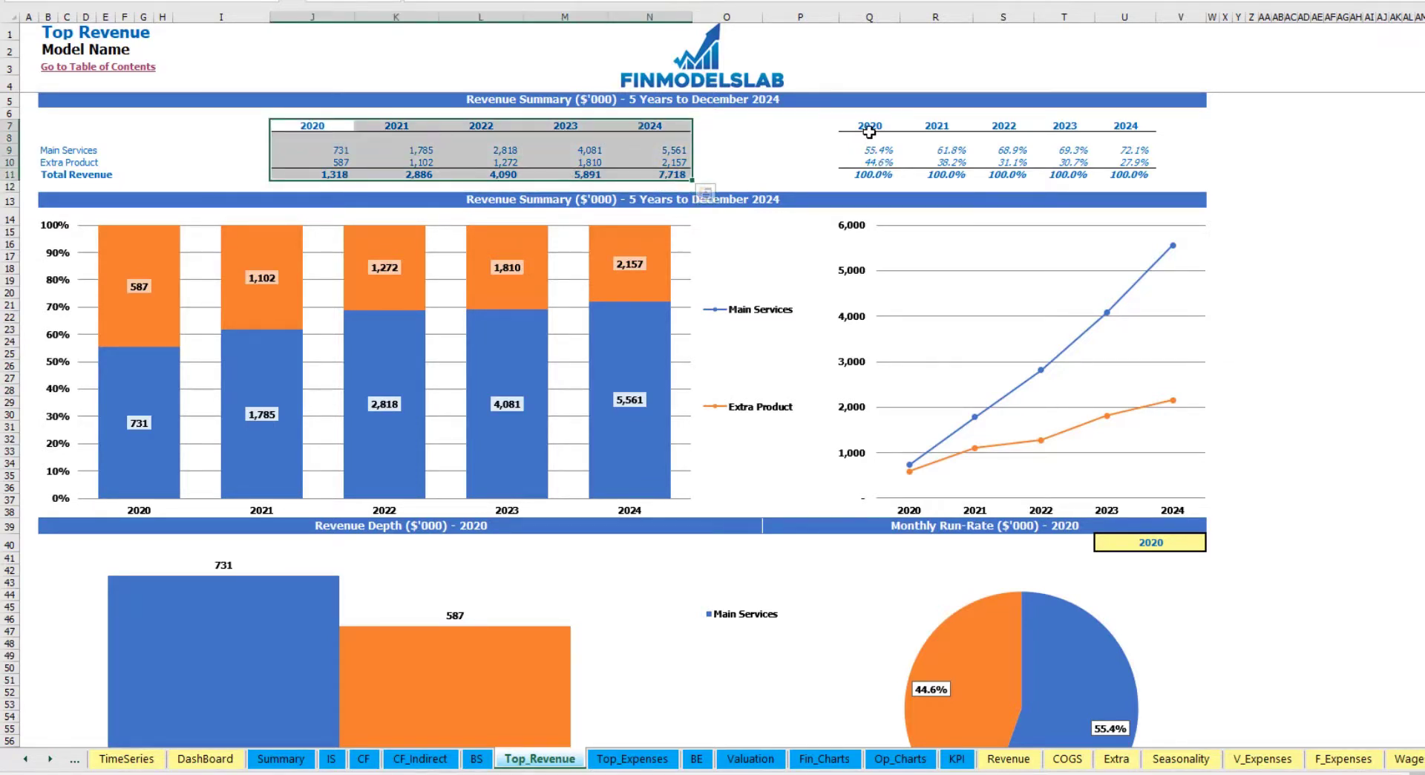
drag(873, 127, 1109, 174)
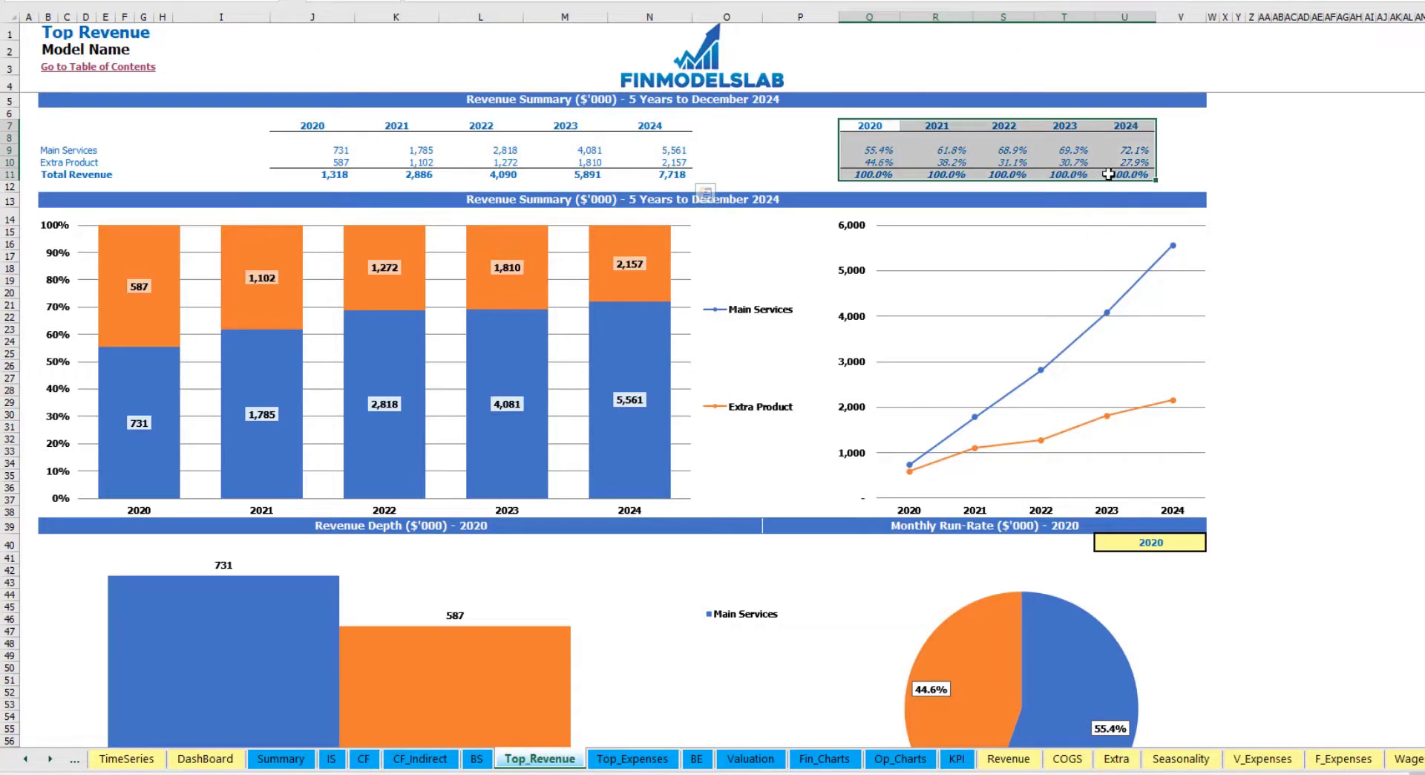
click(1355, 201)
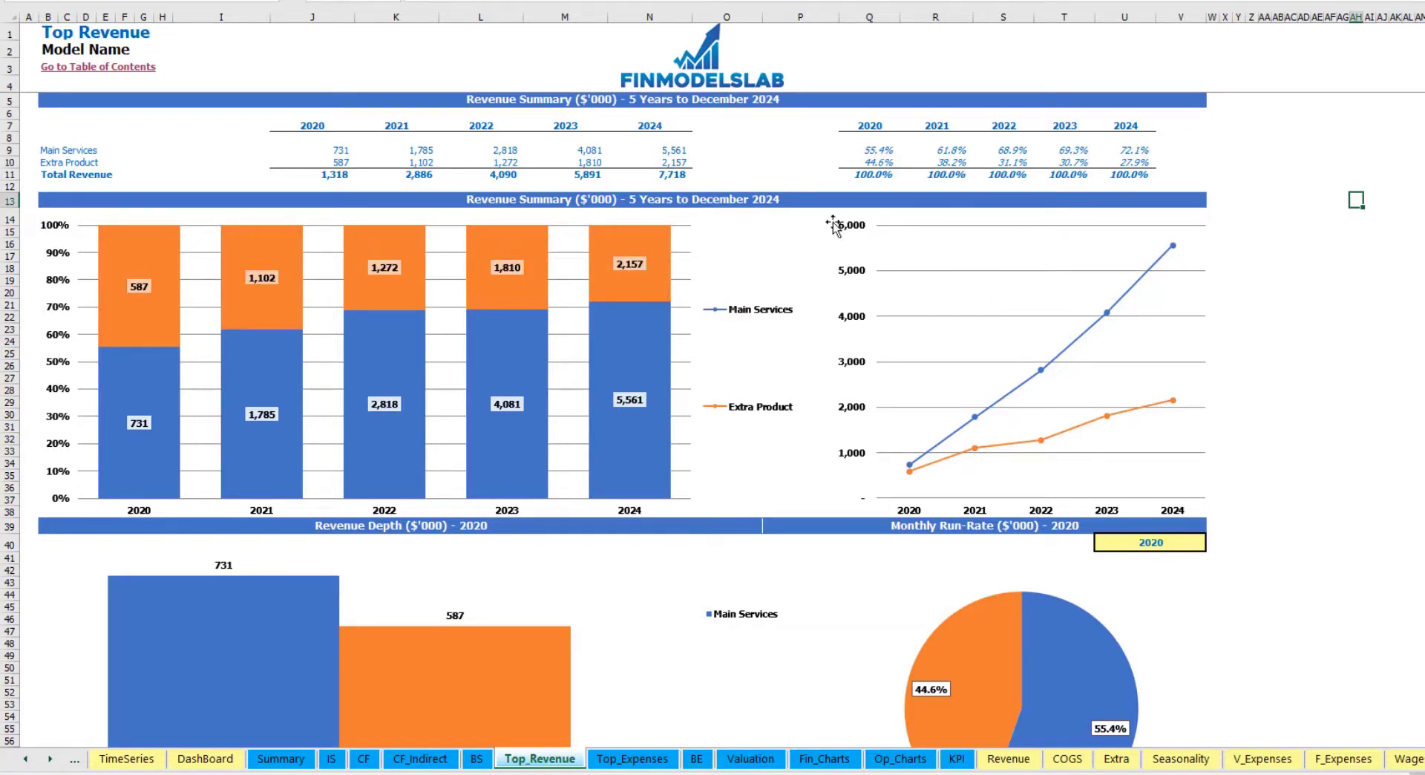
Step: Set the year of the Revenue Depth and Monthly Run-Rate charts to 2022
scroll(719, 249, down, 7)
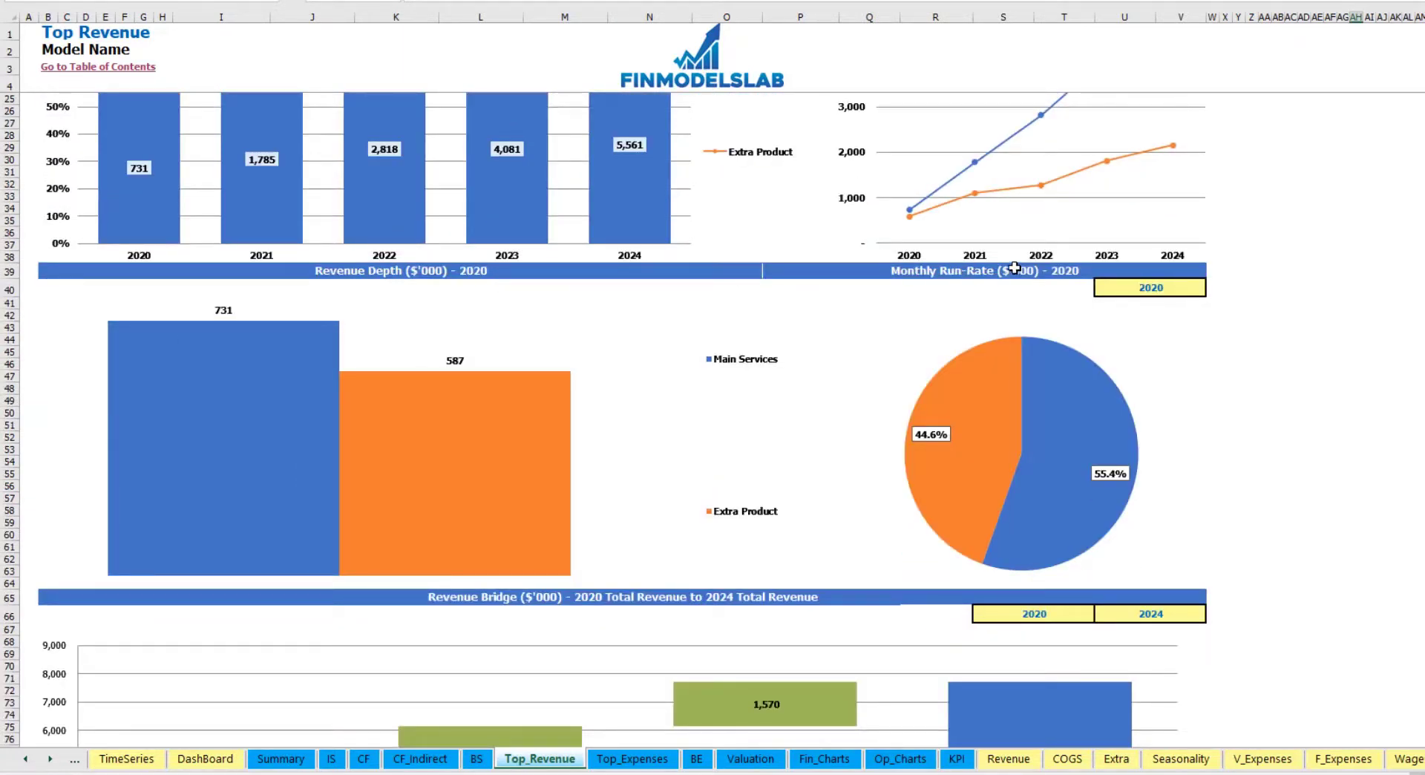
click(1188, 290)
click(1215, 292)
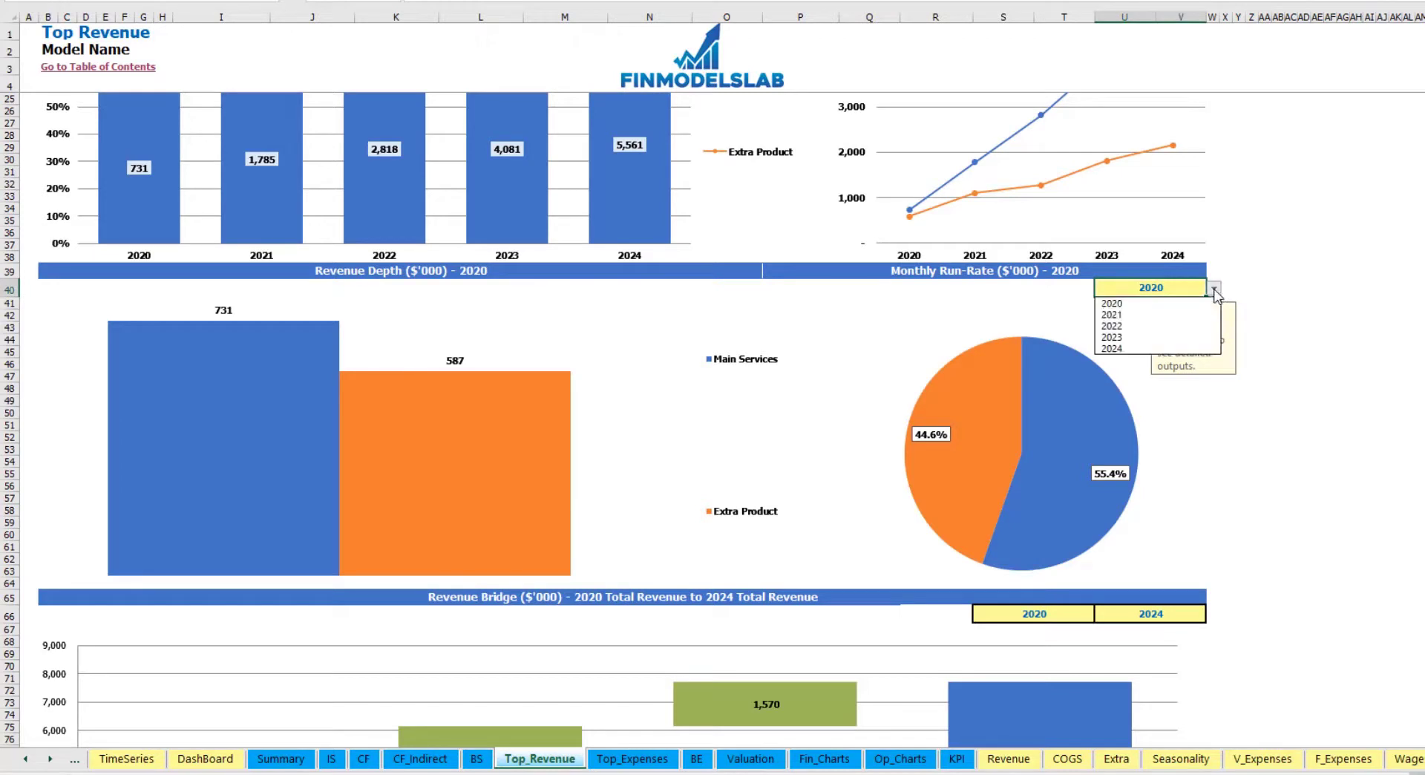
click(1175, 330)
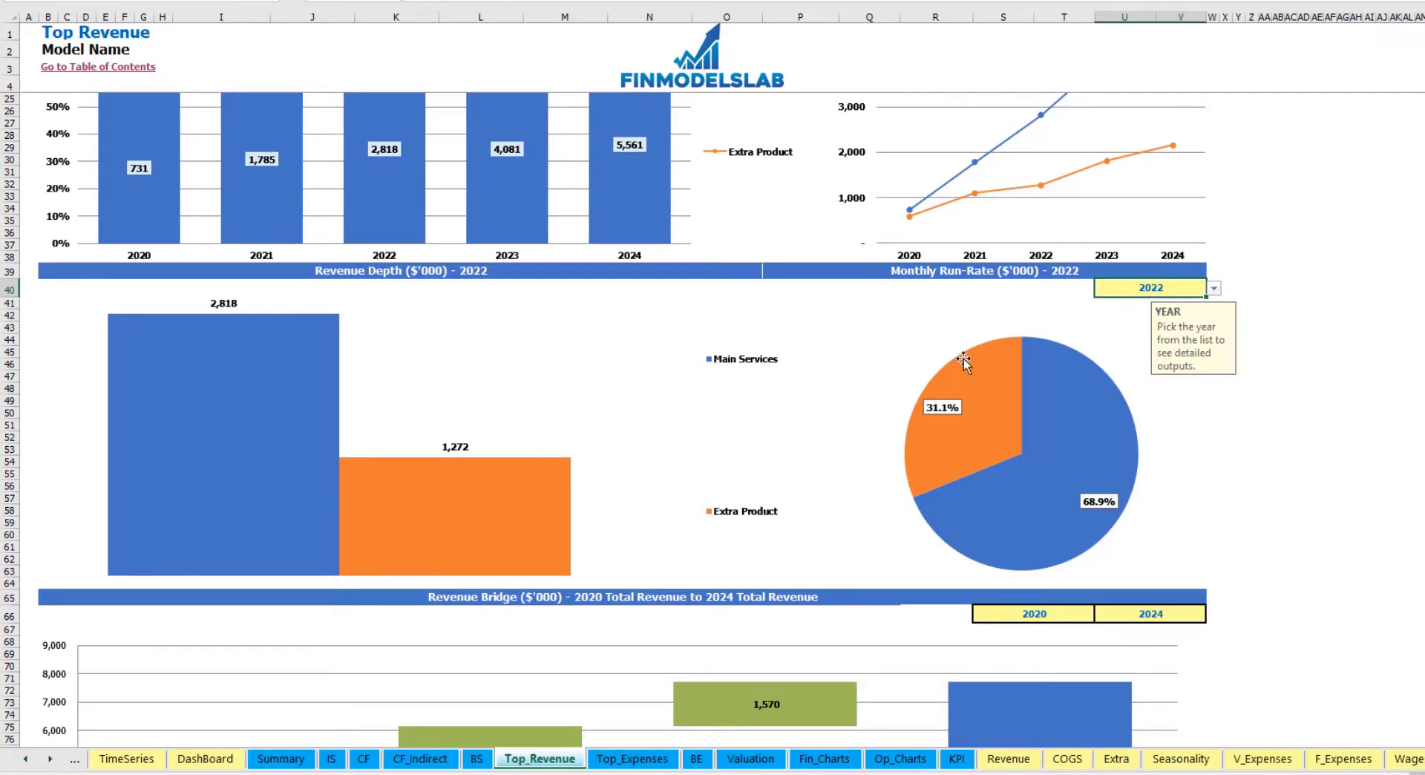
Step: Review the Revenue Bridge chart and check the selector for its first year without choosing another one
scroll(1151, 453, down, 7)
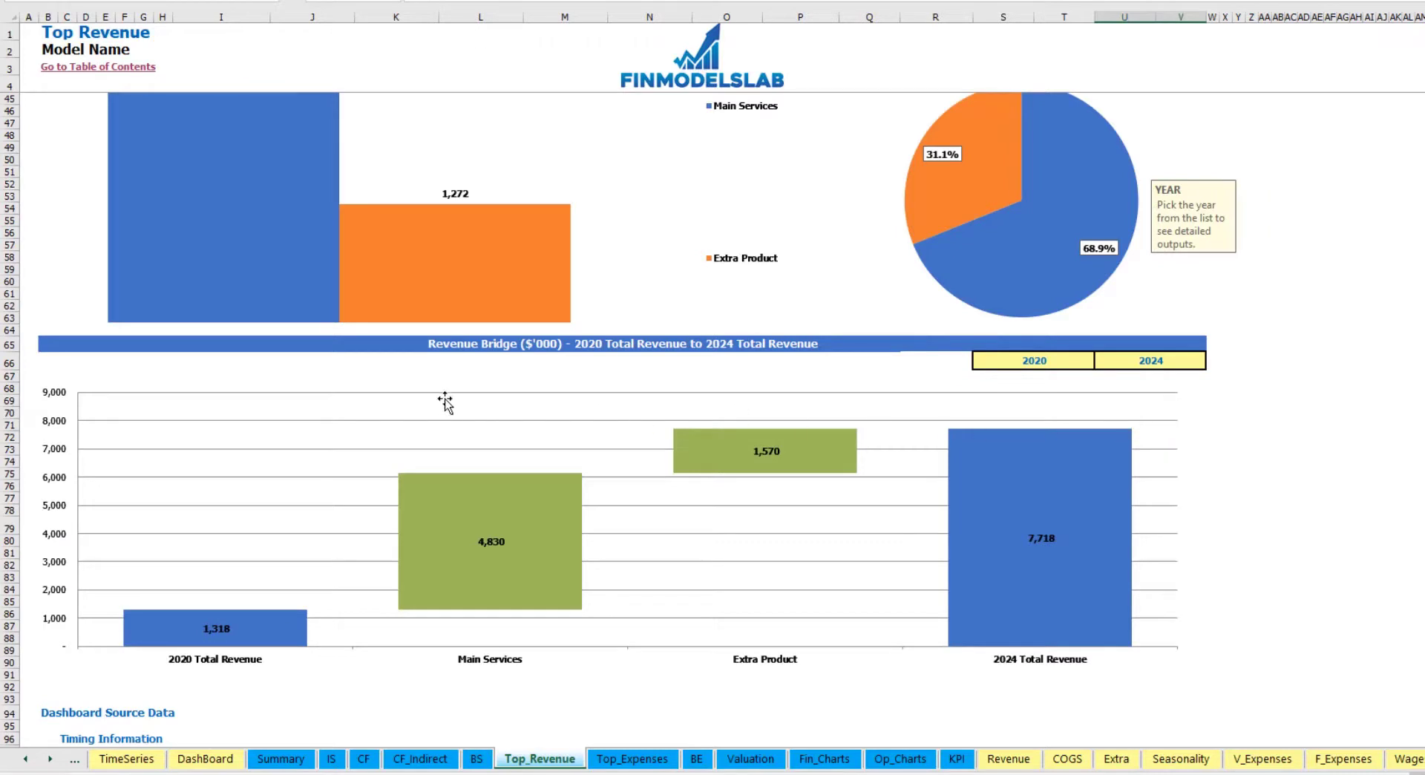
click(1084, 357)
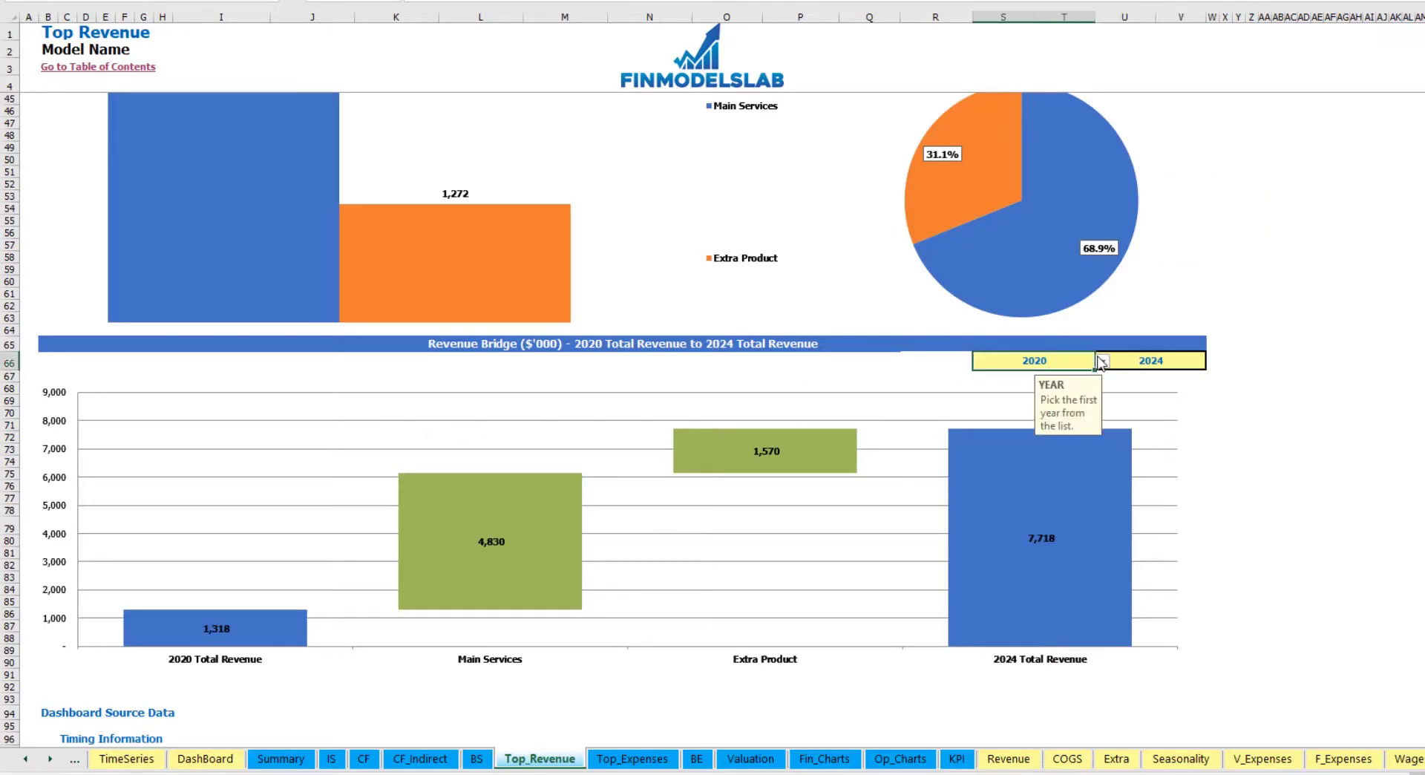
click(1103, 360)
key(Escape)
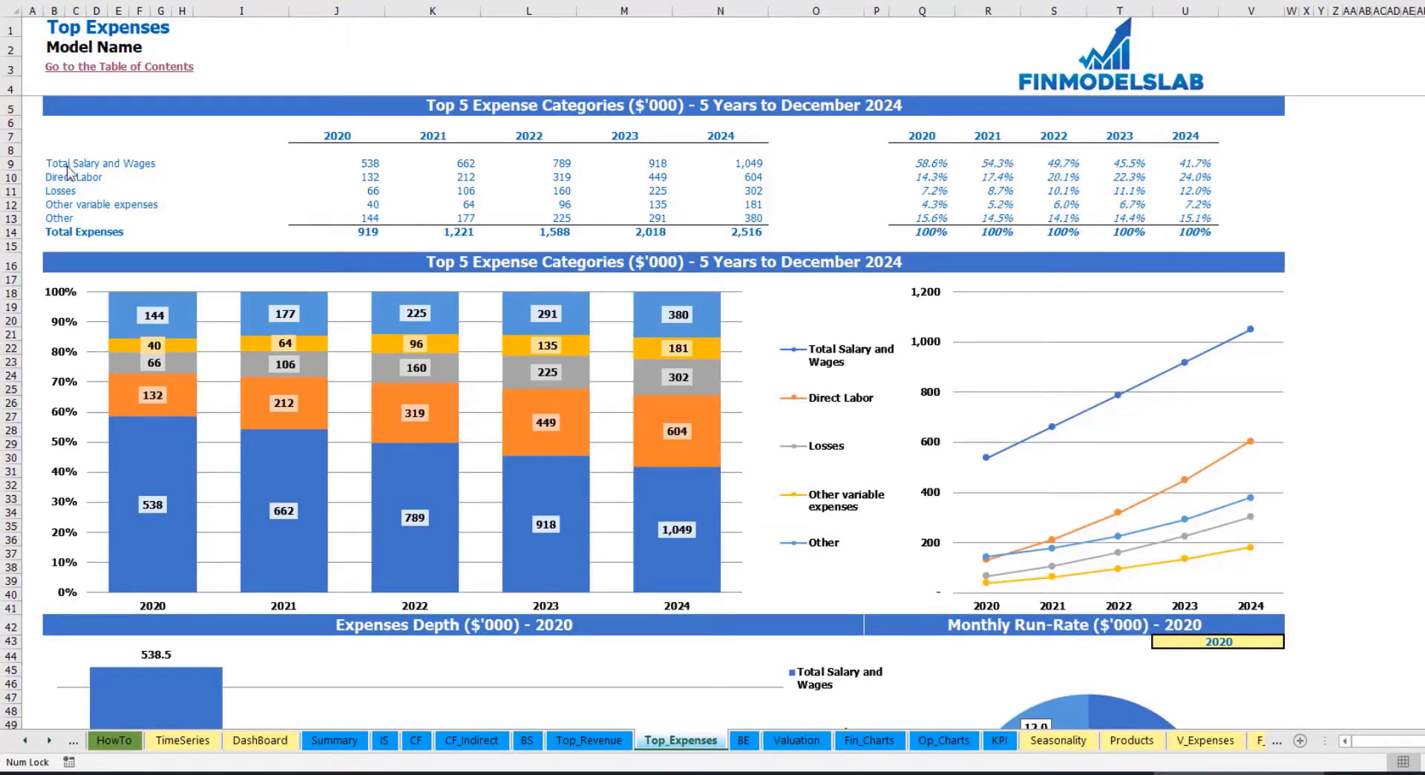
Step: Examine the top five expense categories with their 2020–2024 amounts, total expenses and percentage shares
drag(55, 164, 46, 207)
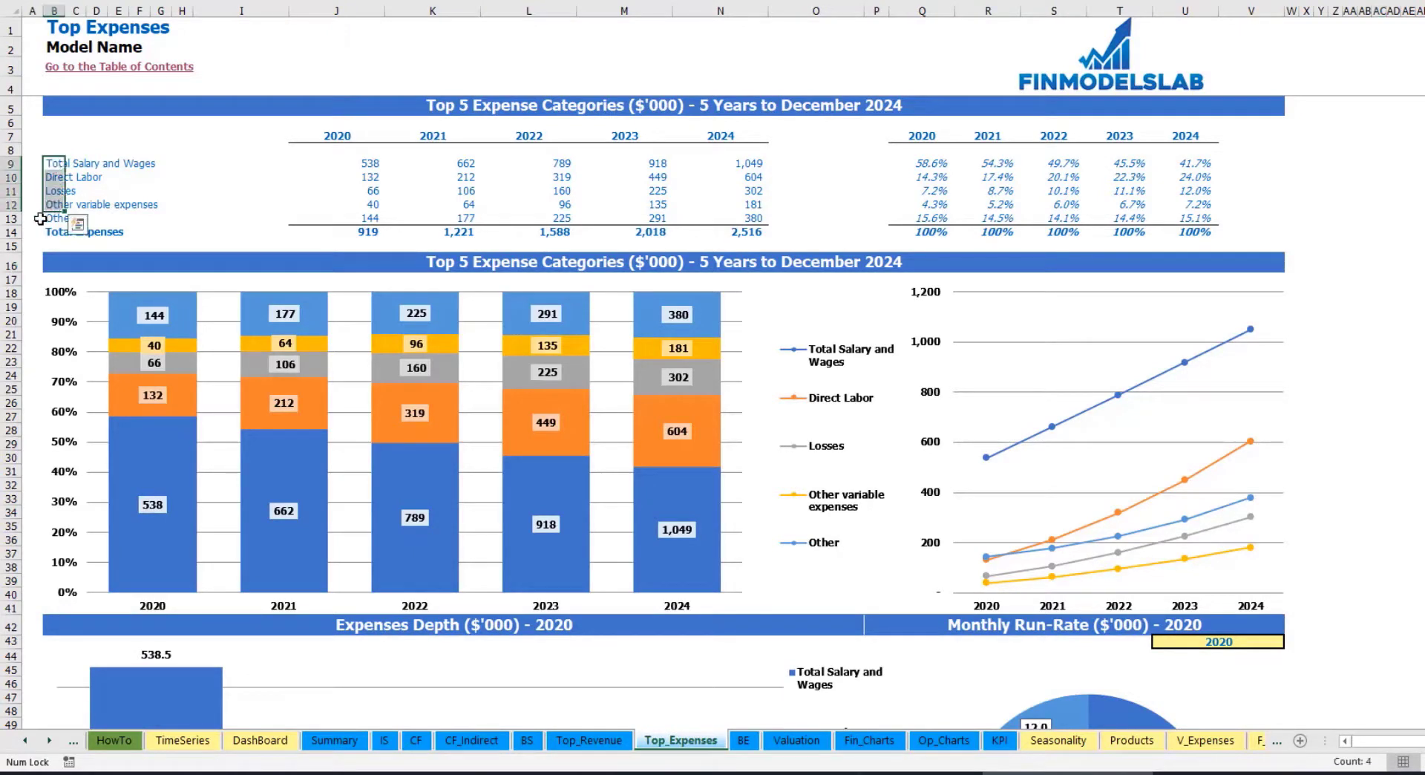
click(53, 217)
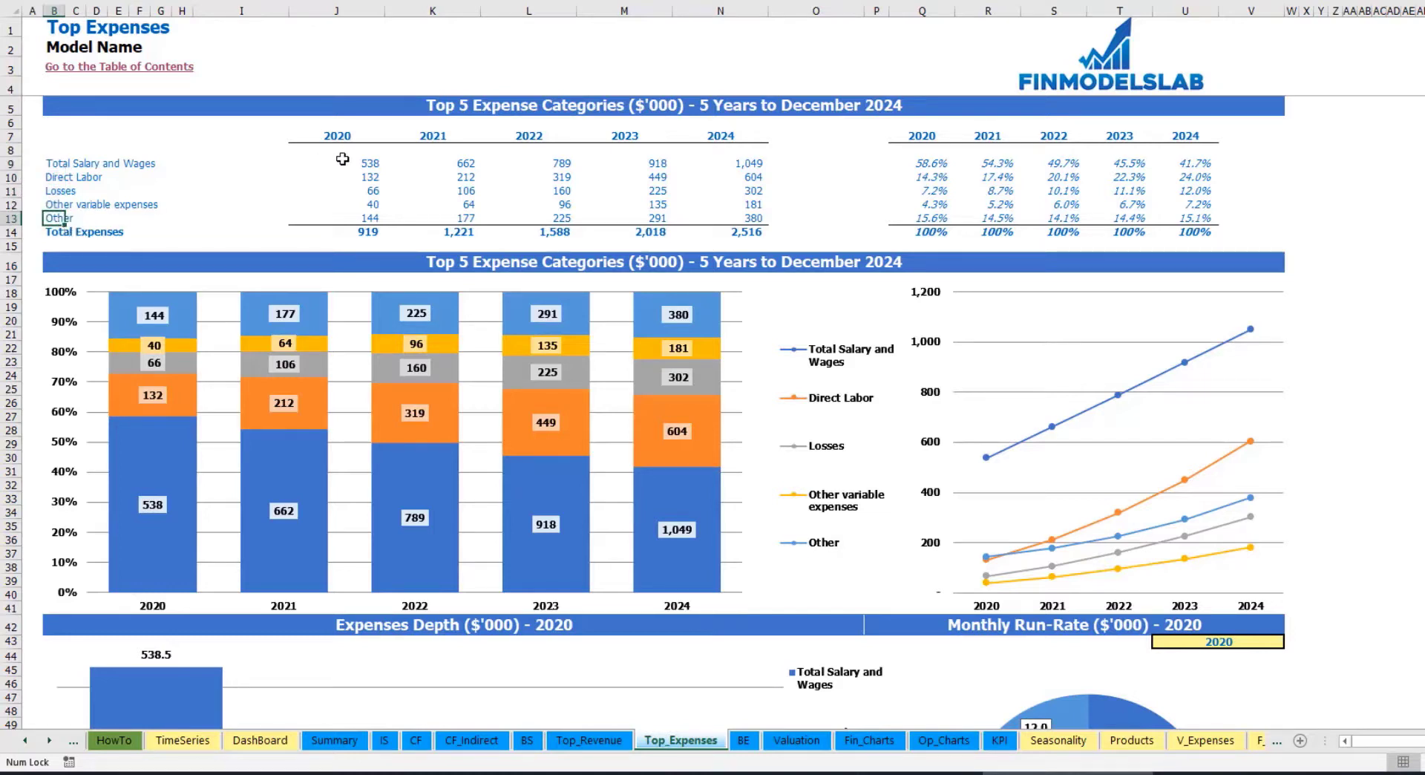
drag(337, 139, 702, 228)
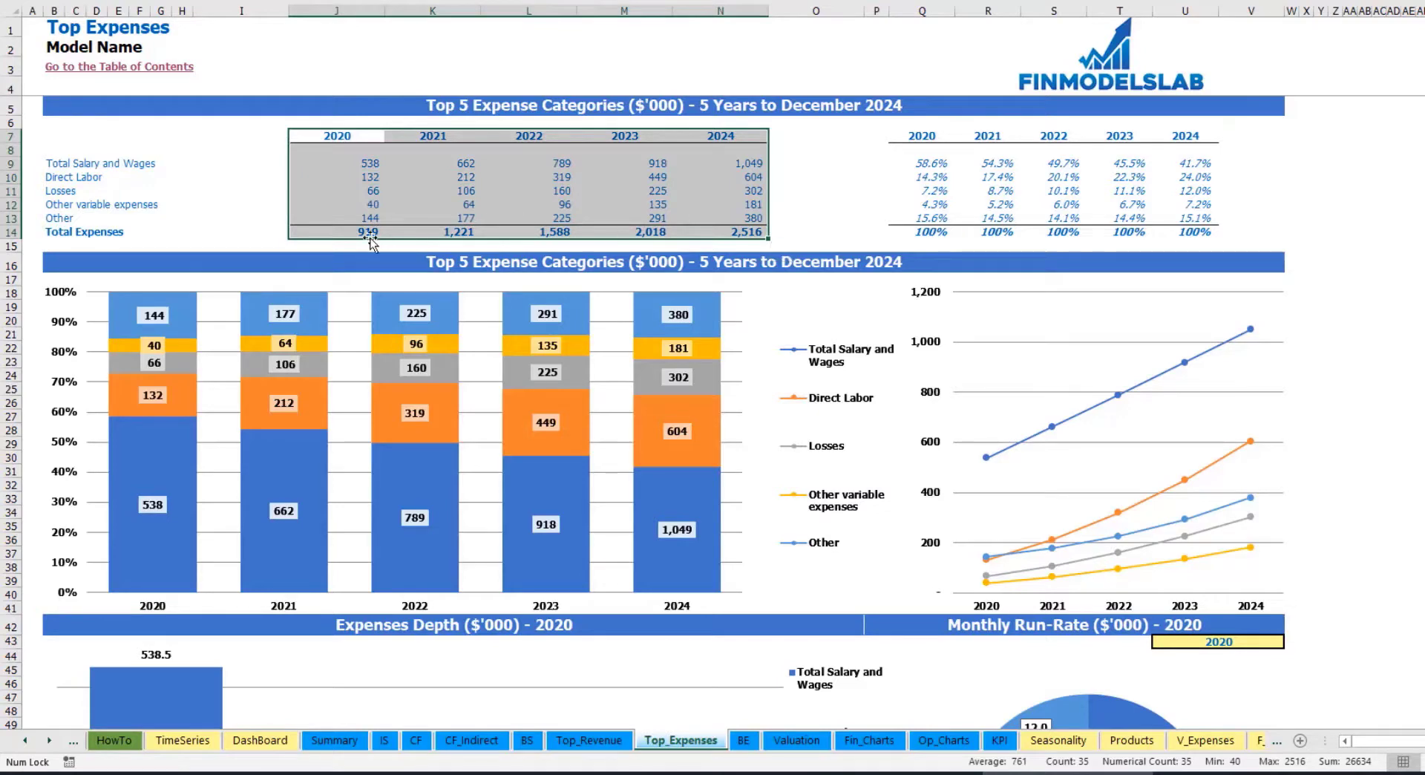
drag(363, 230, 717, 231)
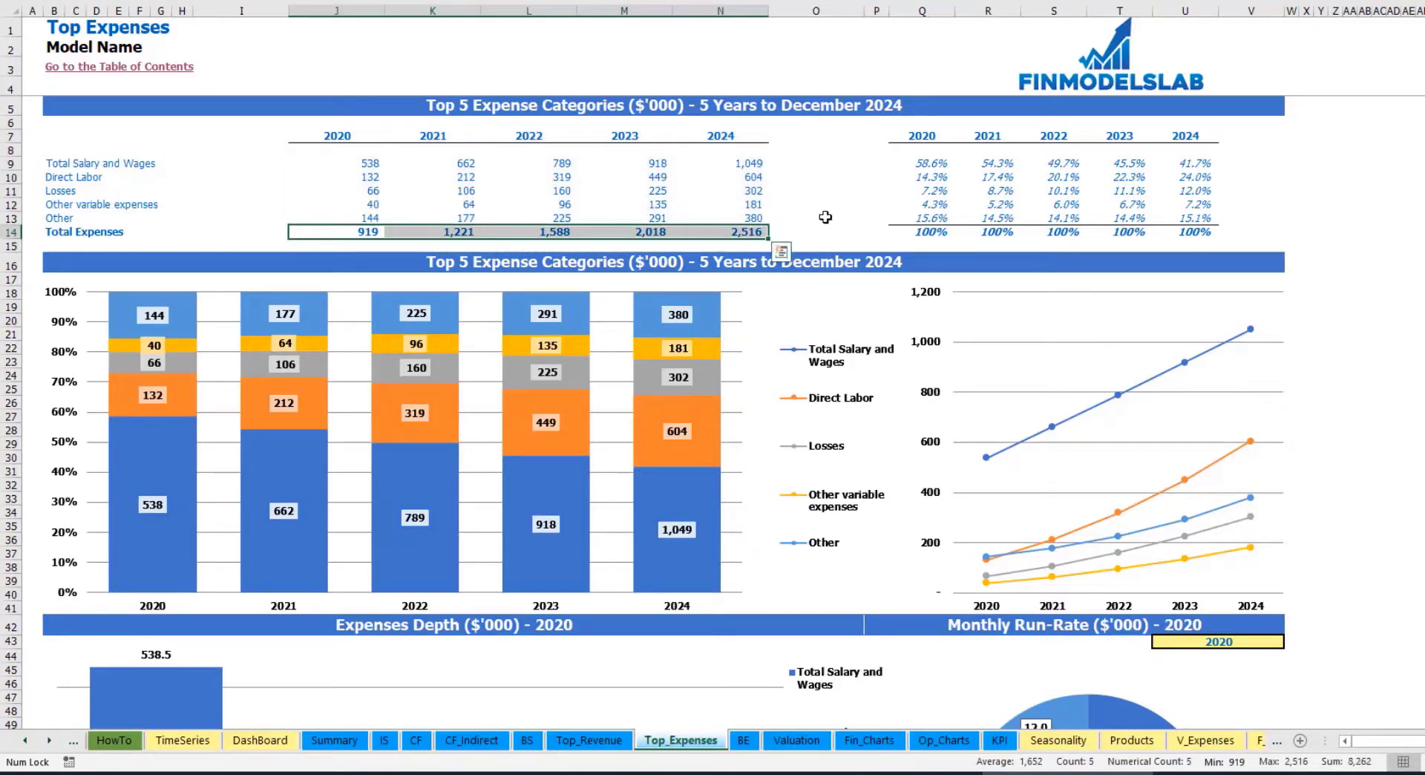
drag(922, 137, 1196, 224)
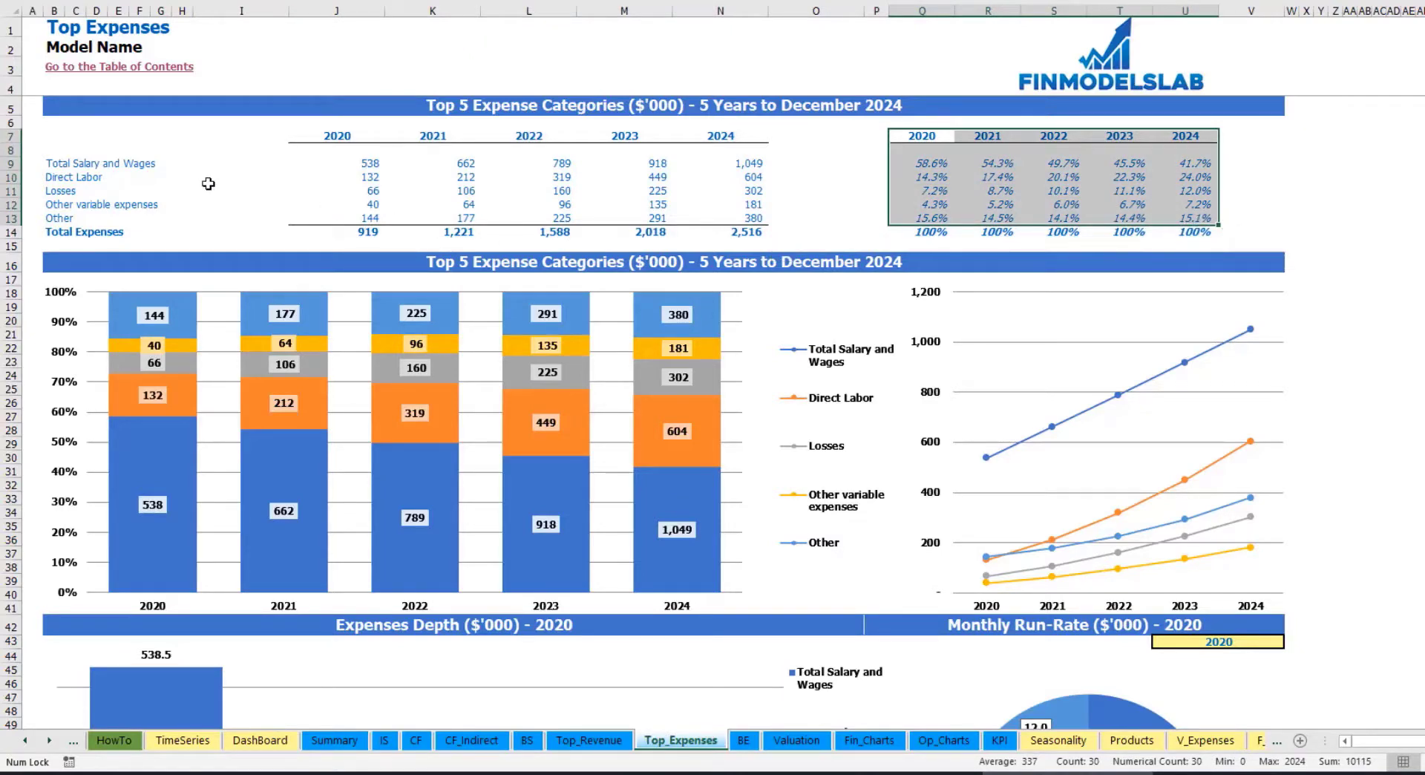
click(1378, 219)
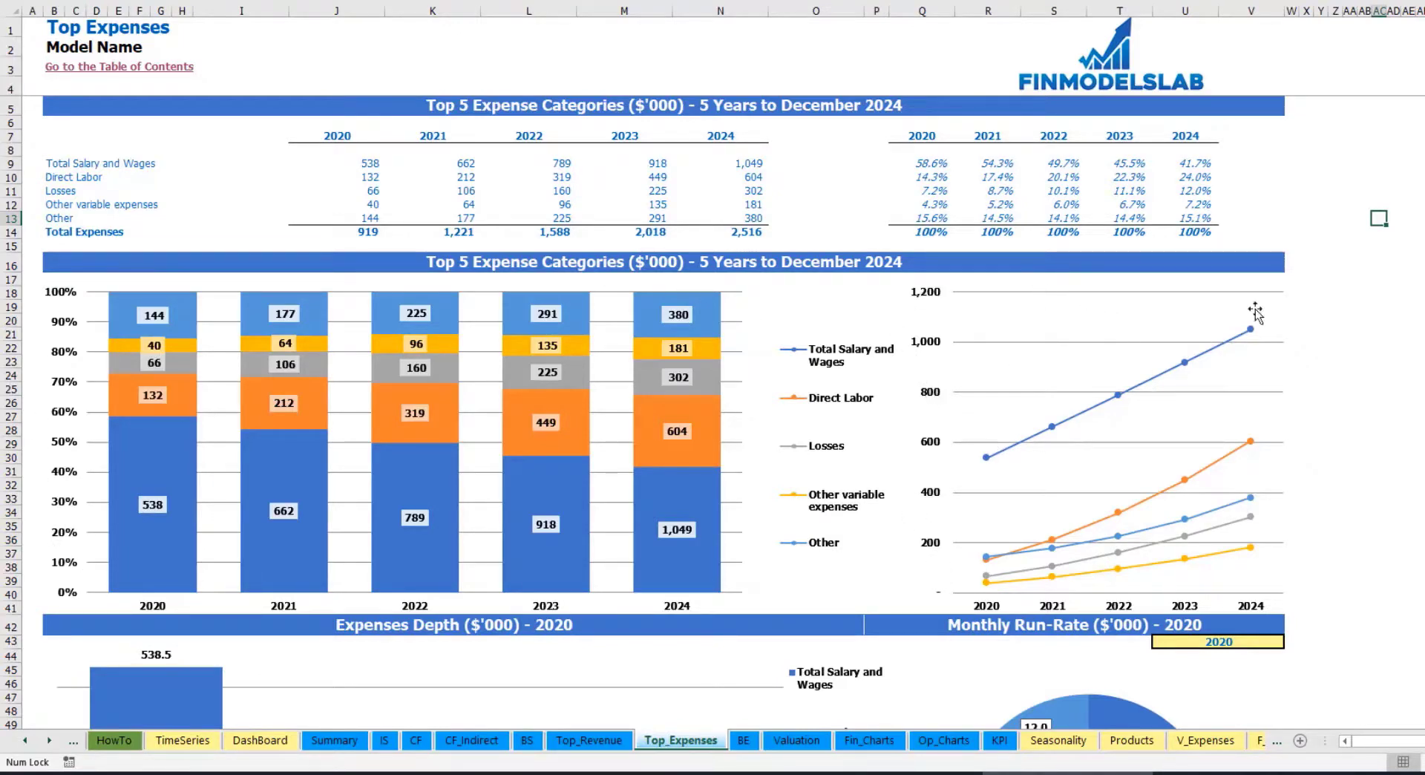
Step: Set the year of the Expenses Depth and Monthly Run-Rate charts to 2021
scroll(1407, 304, down, 10)
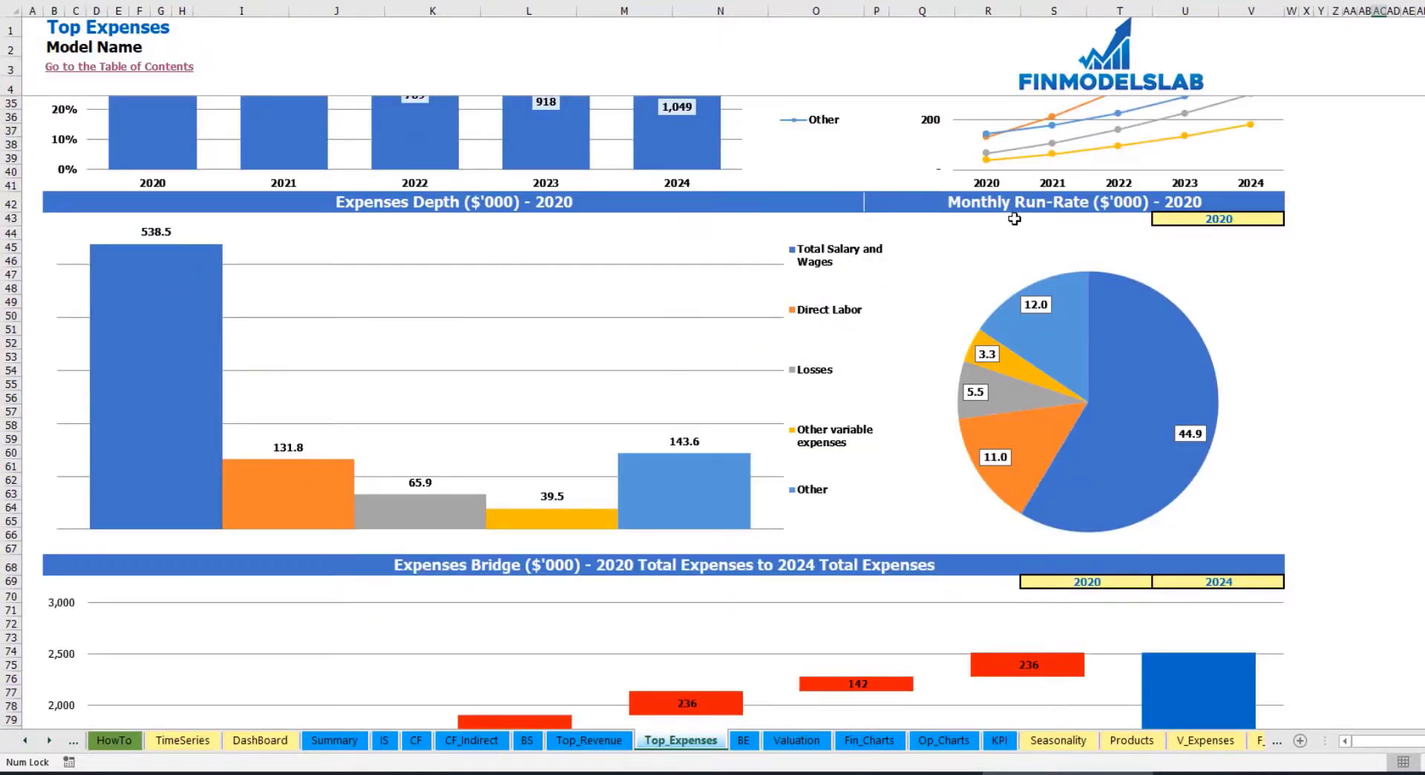
click(1267, 218)
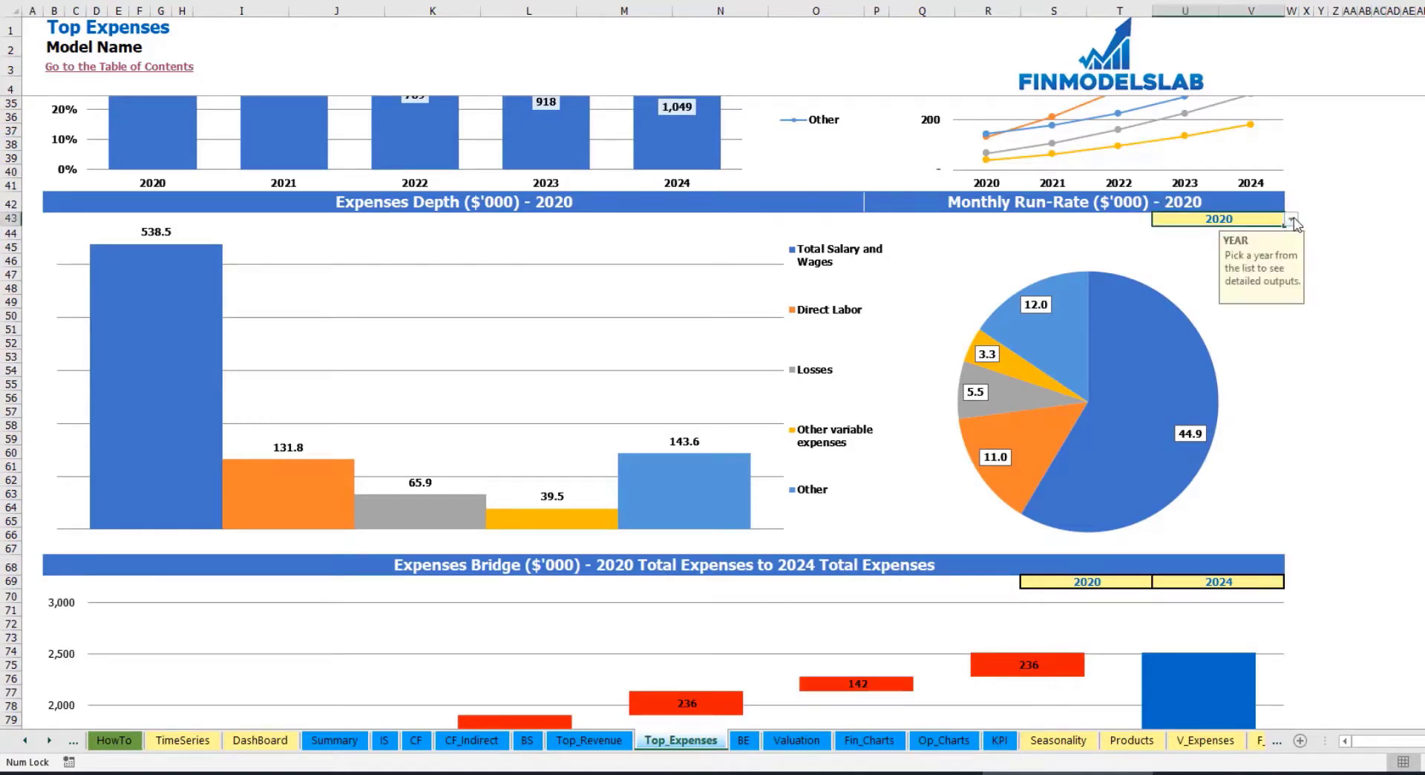
click(1293, 220)
click(1175, 247)
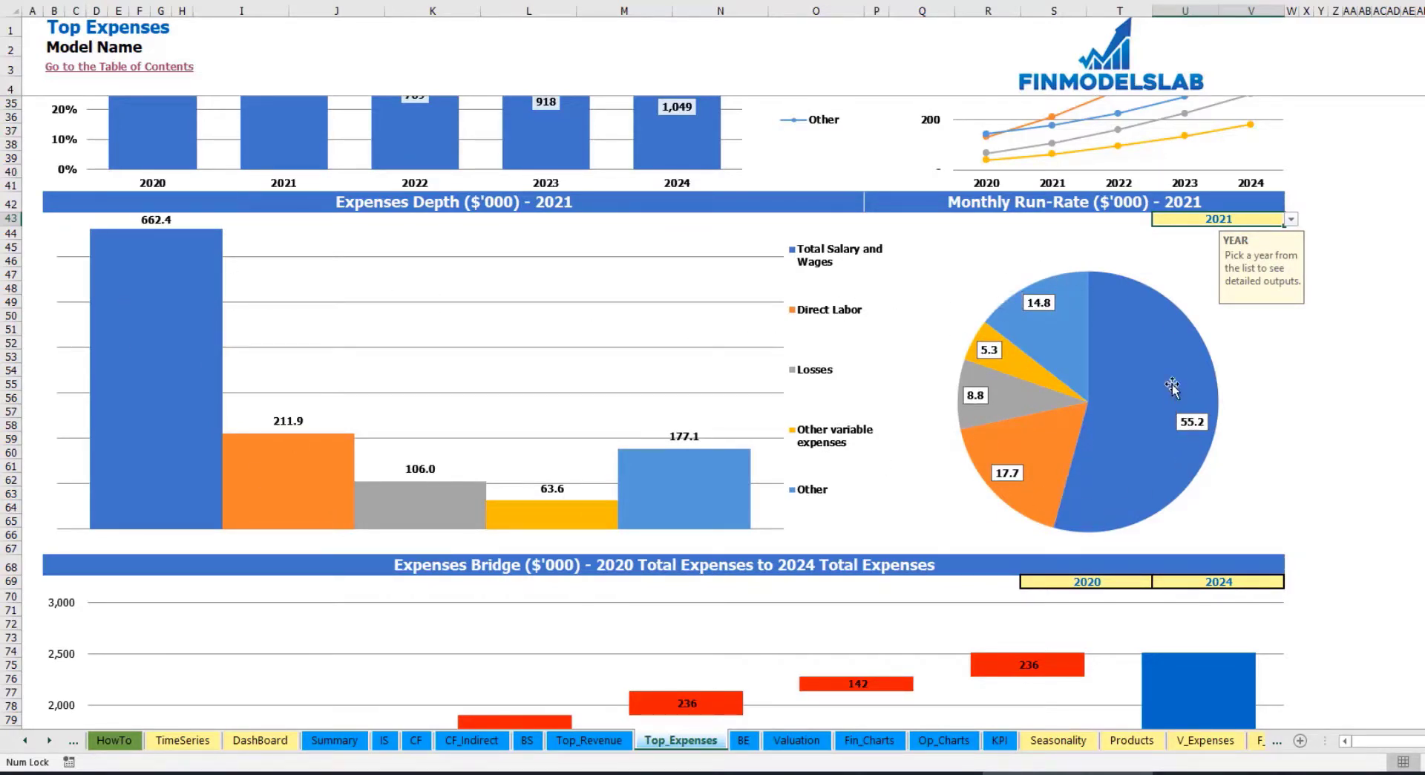
Step: Review the Expenses Bridge chart and check its first-year and last-year selectors without choosing other years
scroll(1070, 399, down, 7)
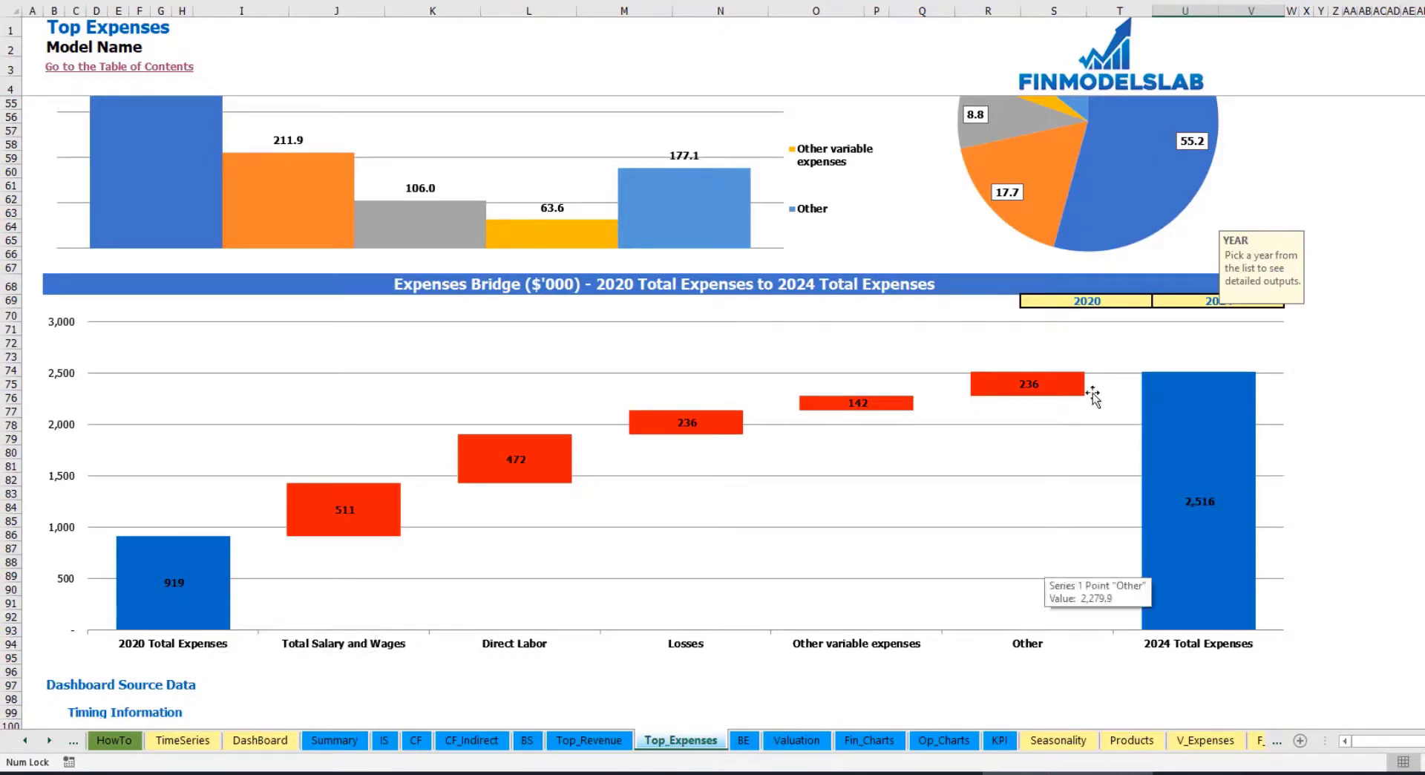
click(1137, 301)
click(1253, 300)
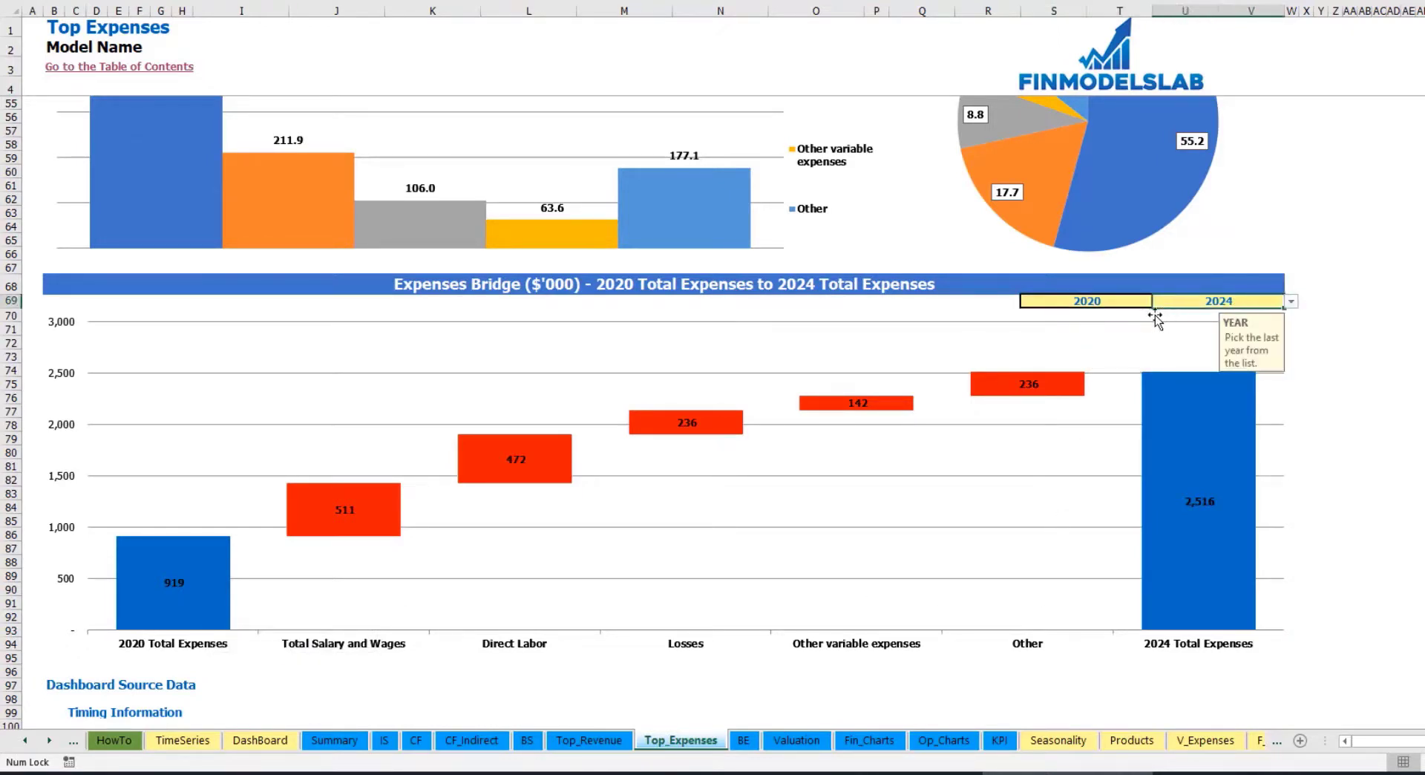
click(1135, 298)
click(1159, 301)
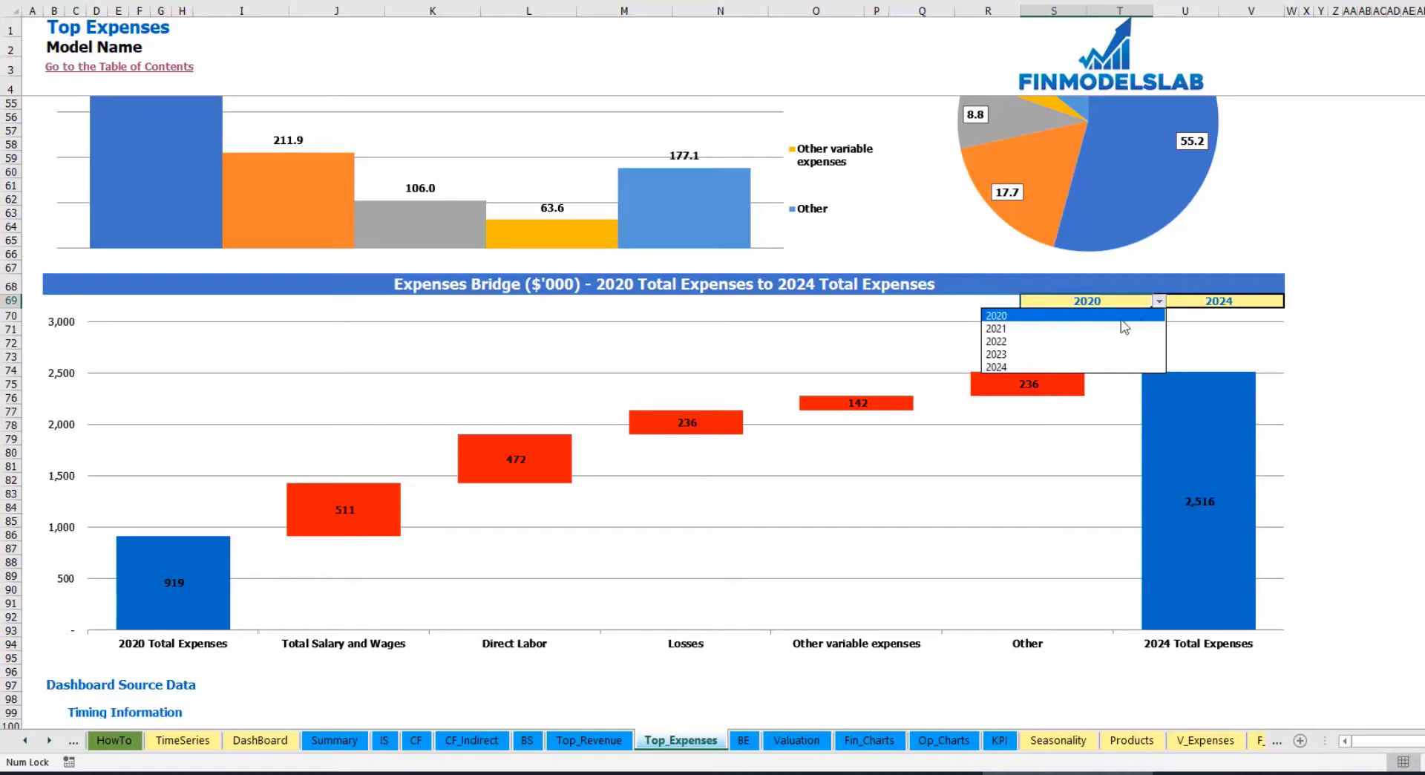
key(Escape)
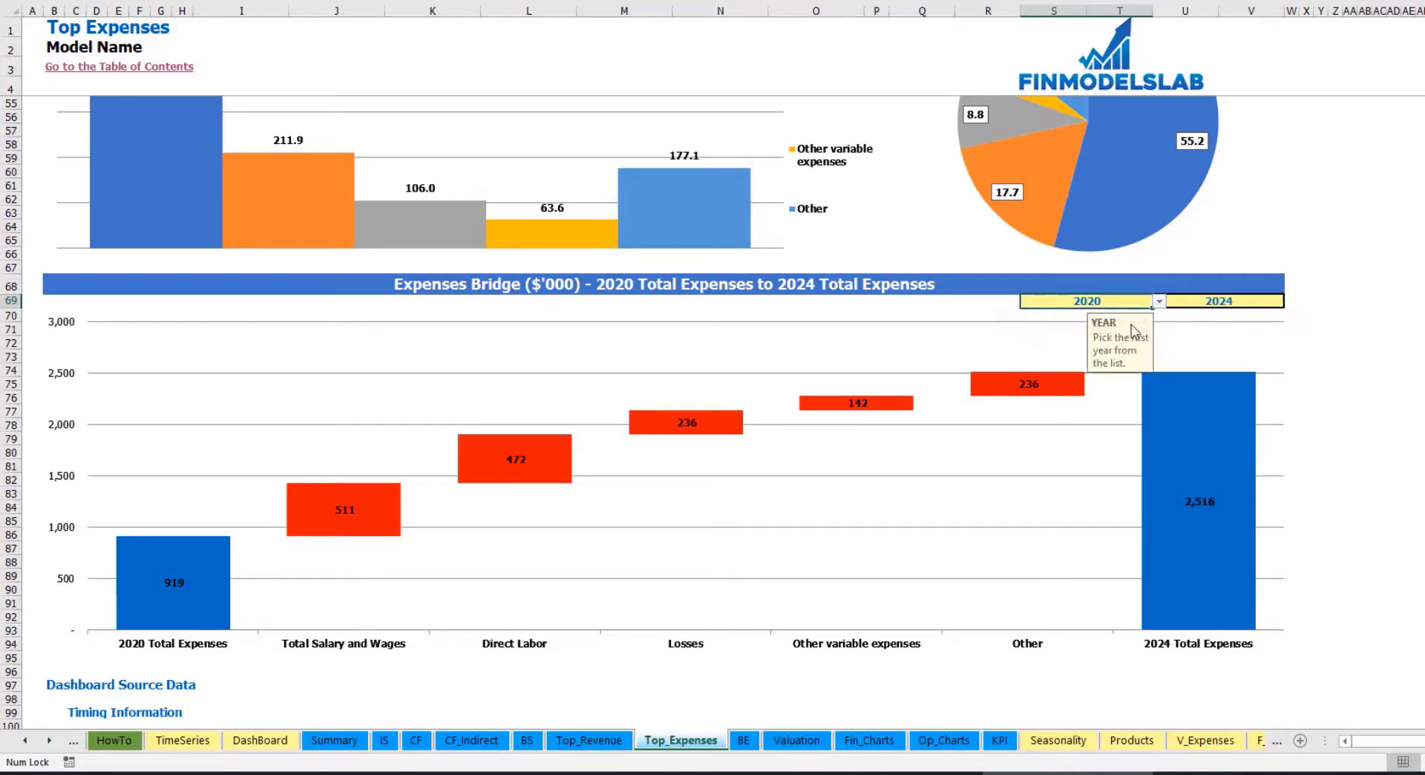
click(1264, 300)
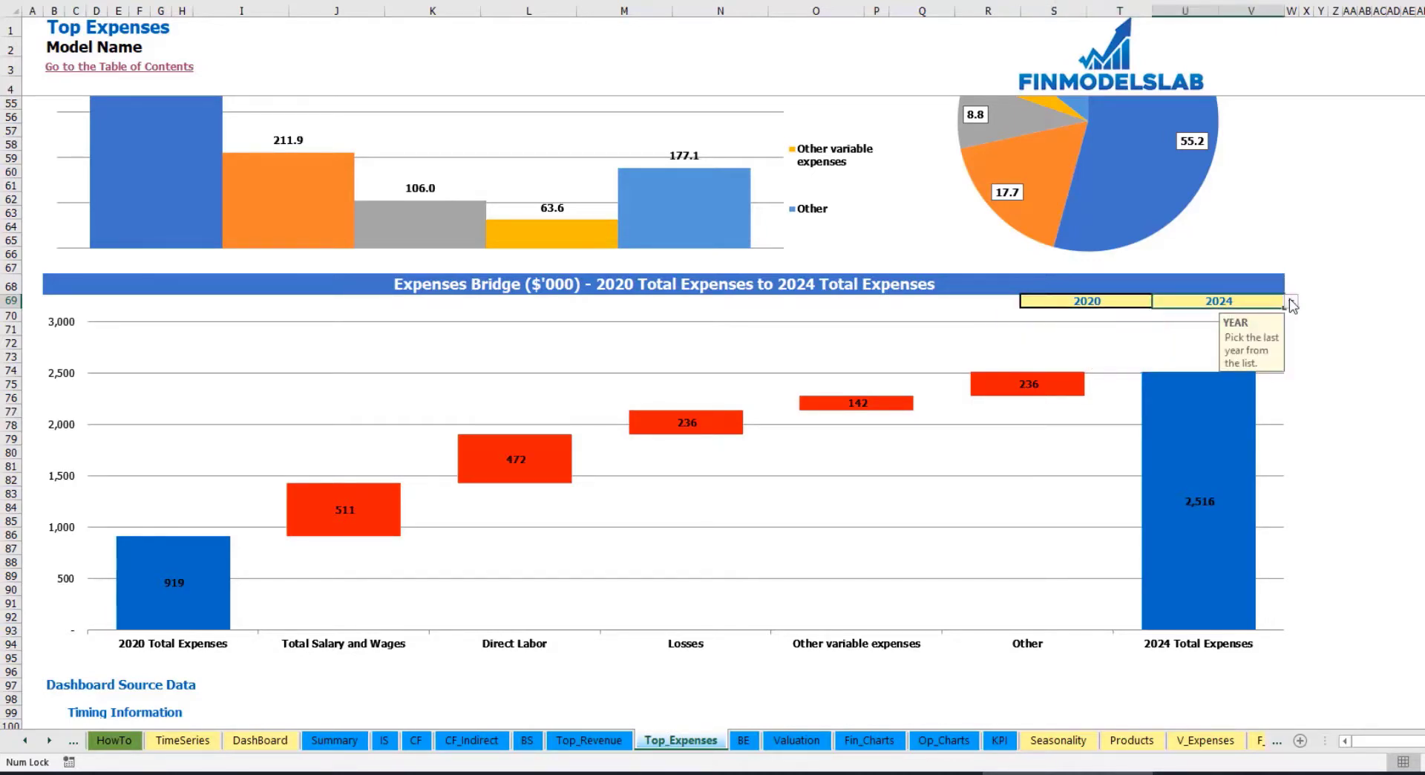
click(1292, 302)
key(Escape)
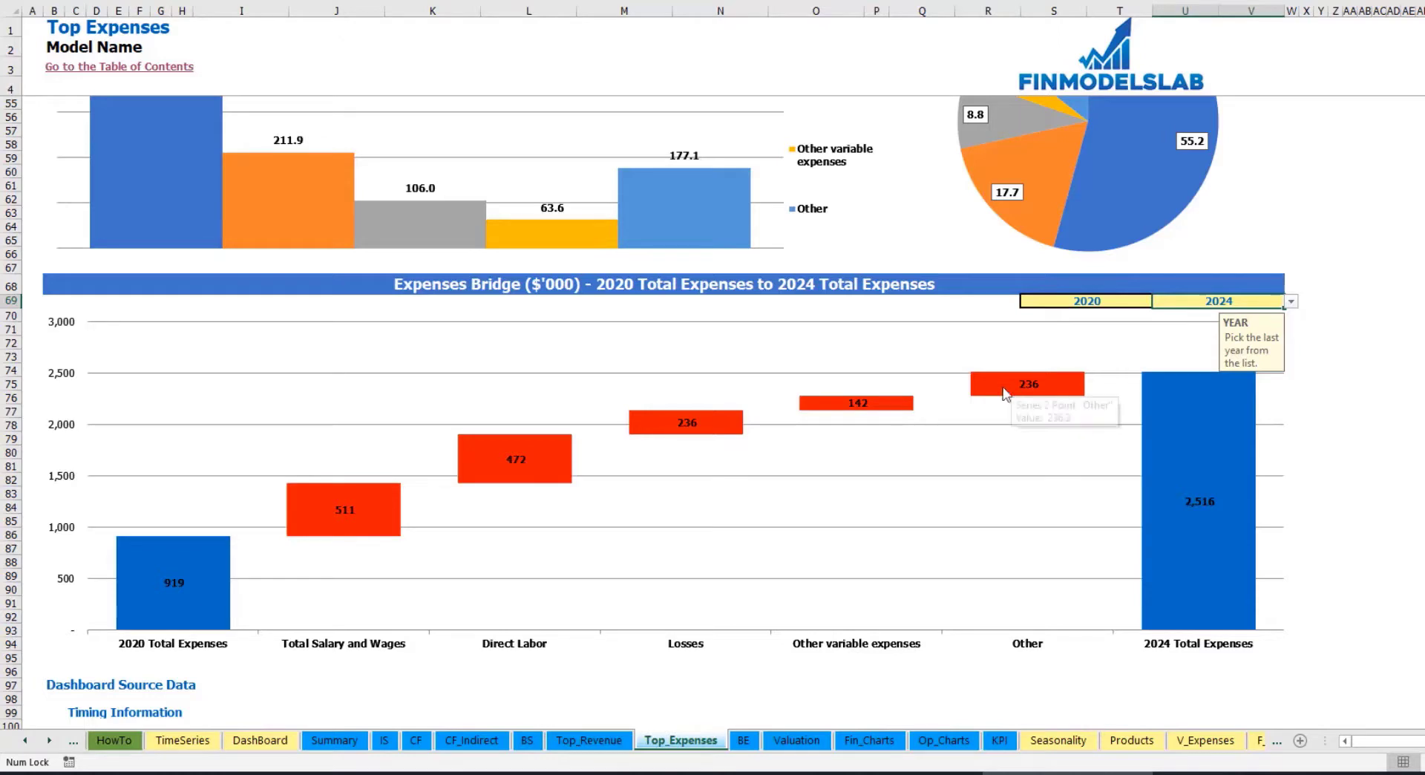
Step: Examine the Break Even Analysis chart comparing revenue, net profit after tax and break-even level for 2020–2024
click(743, 740)
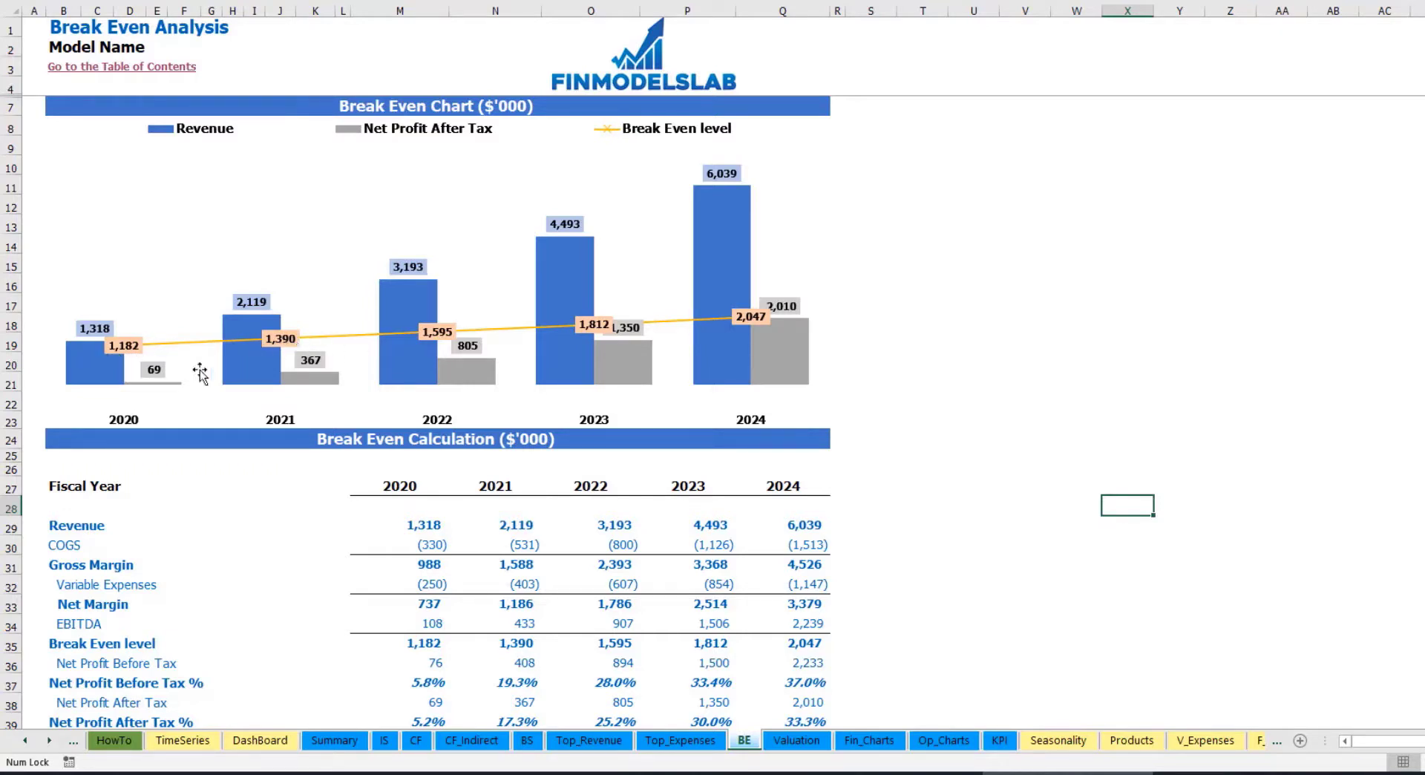
mouse_move(127, 368)
mouse_move(264, 324)
Step: Examine the WACC calculation on the Valuation sheet: cost of loans and equity, resource shares and weighted average cost of capital
click(796, 740)
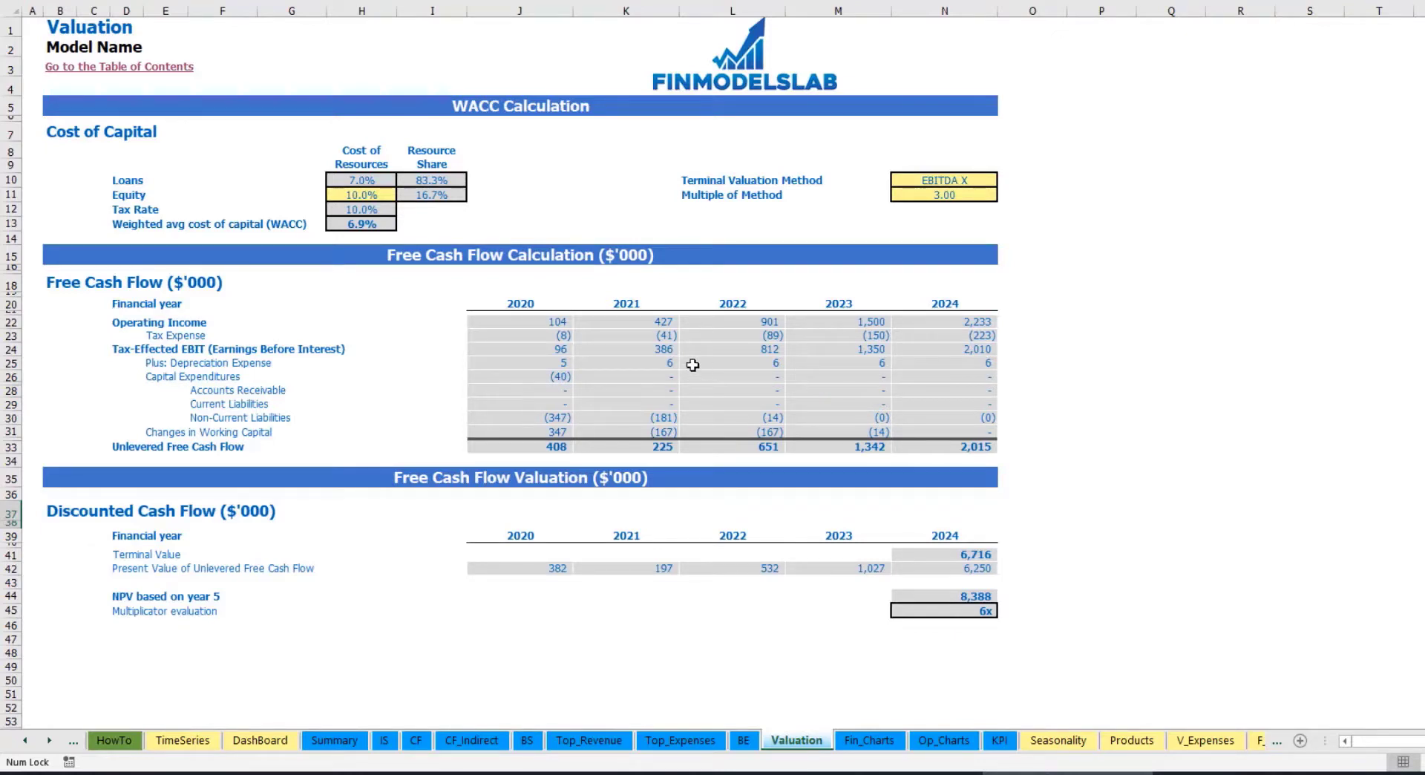
click(354, 195)
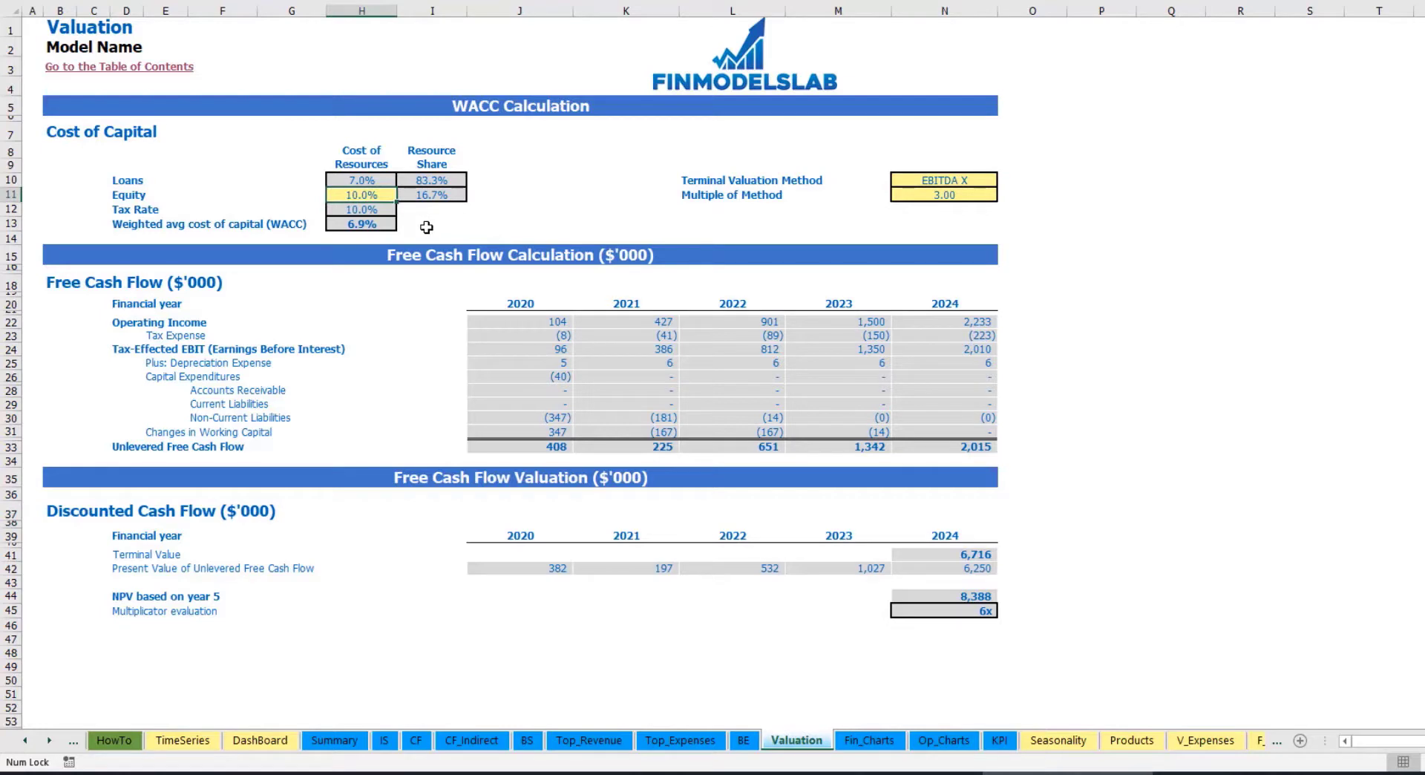
click(338, 179)
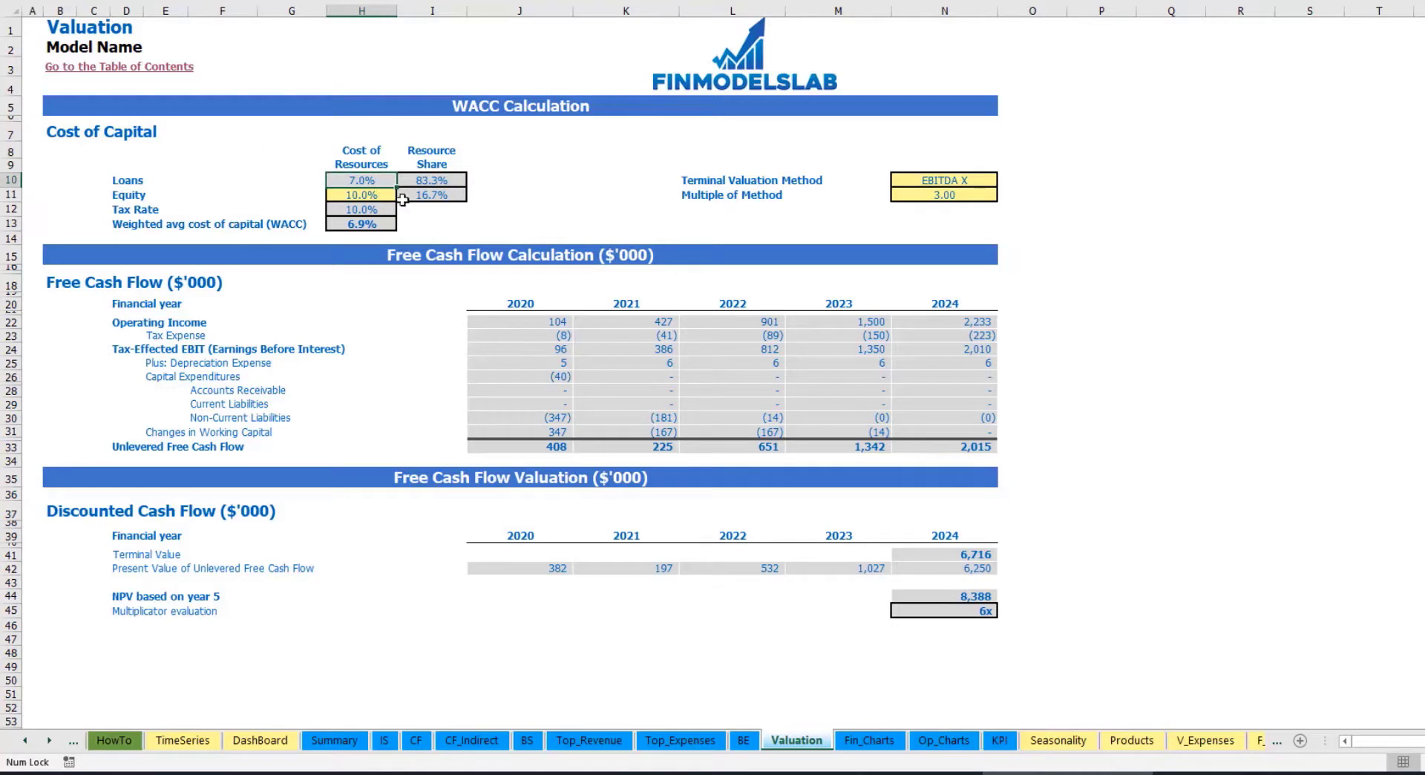
drag(430, 178, 431, 195)
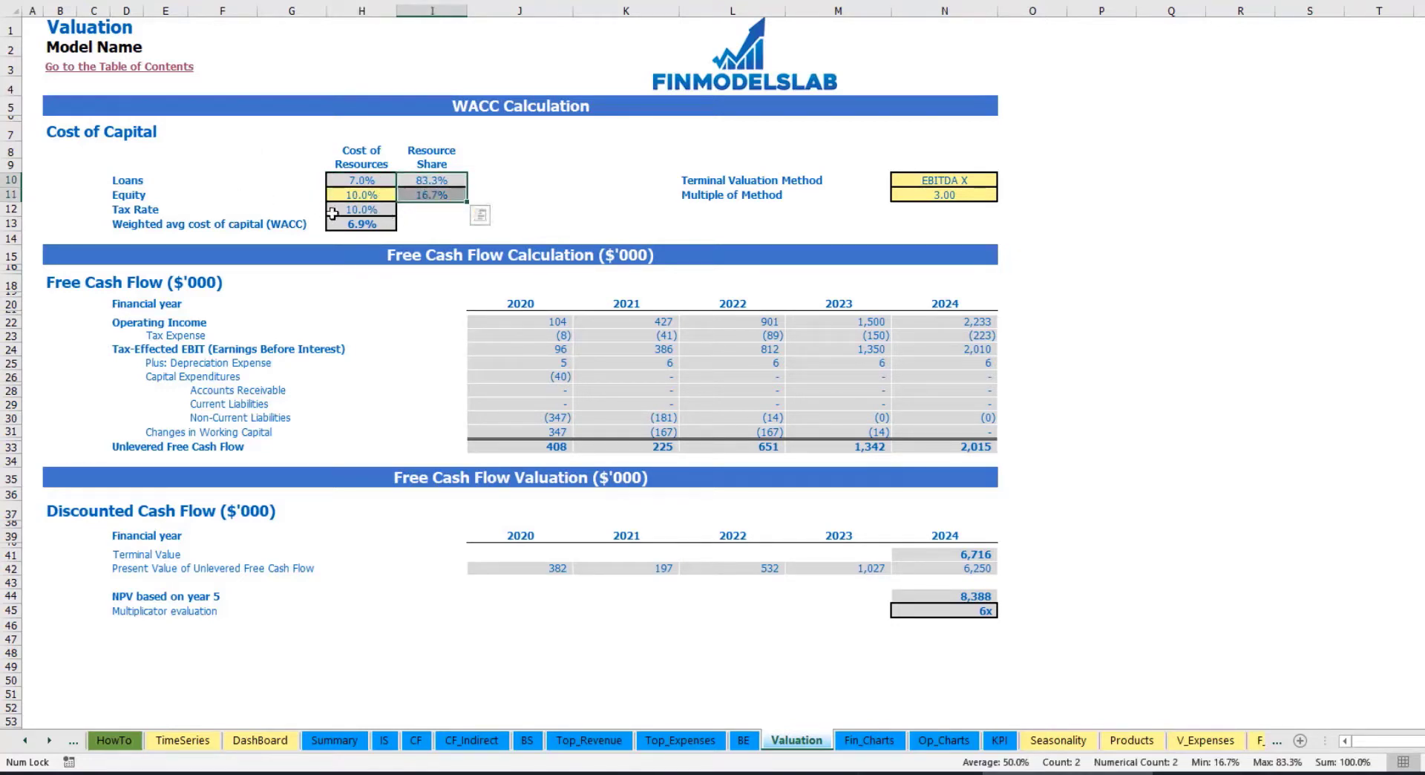
click(374, 224)
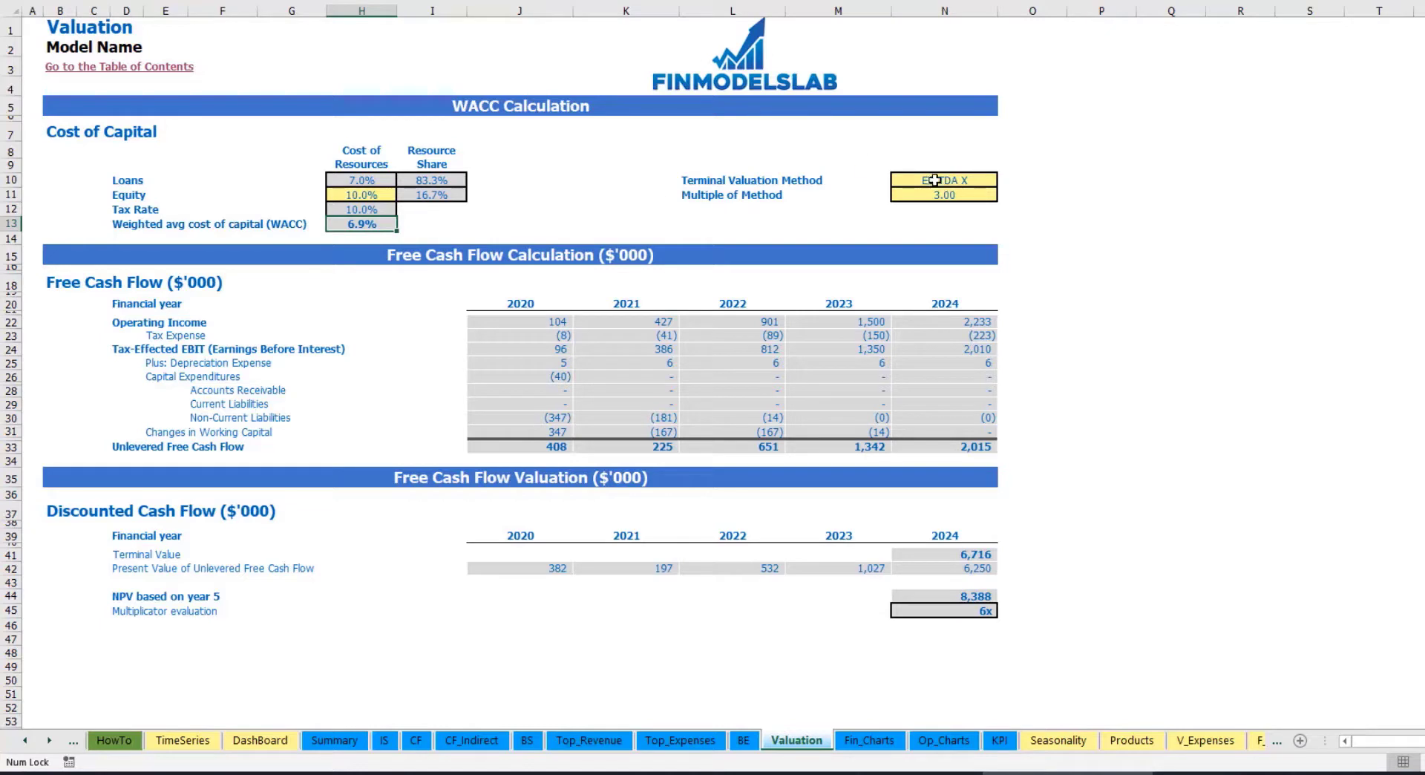
Step: Set the Terminal Valuation Method to Revenue X and check the Multiple of Method input without changing it
click(963, 183)
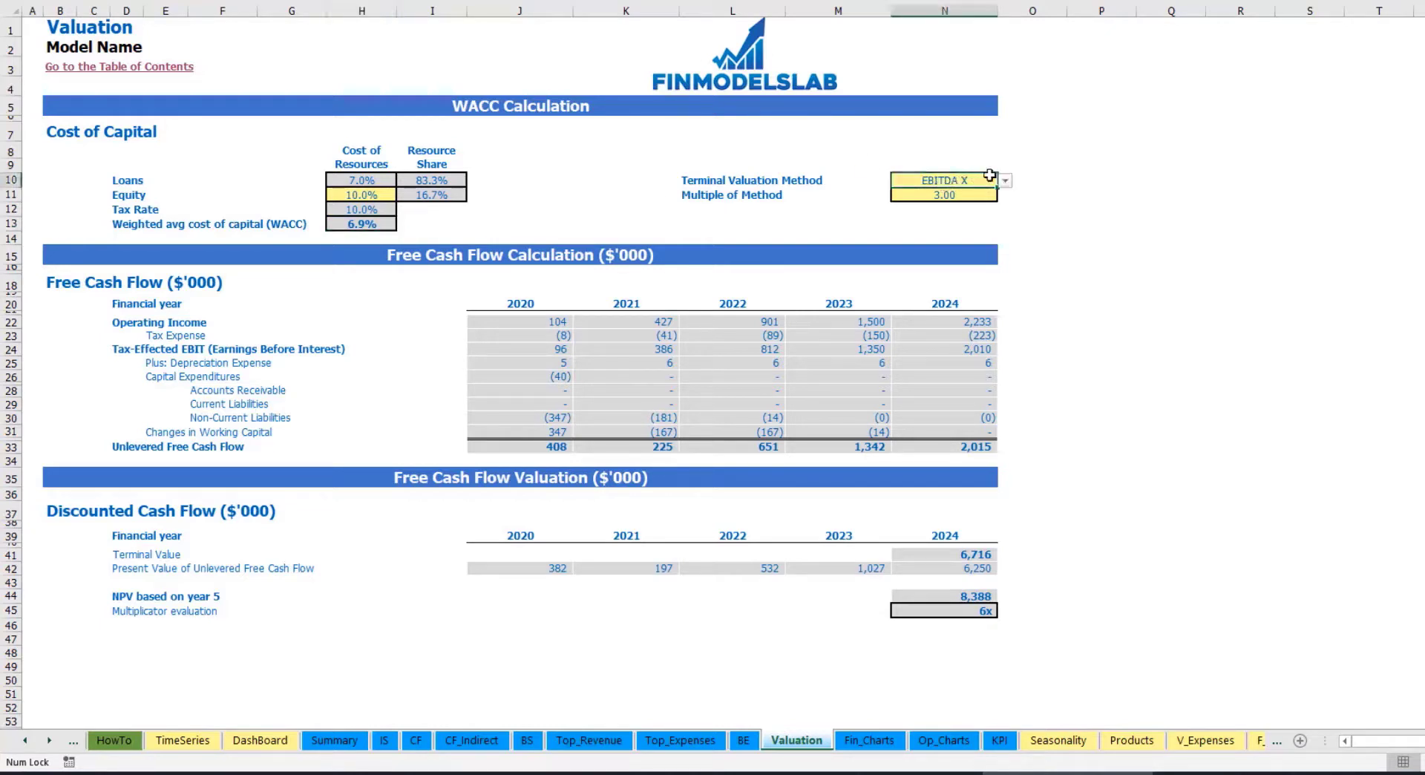
click(1006, 181)
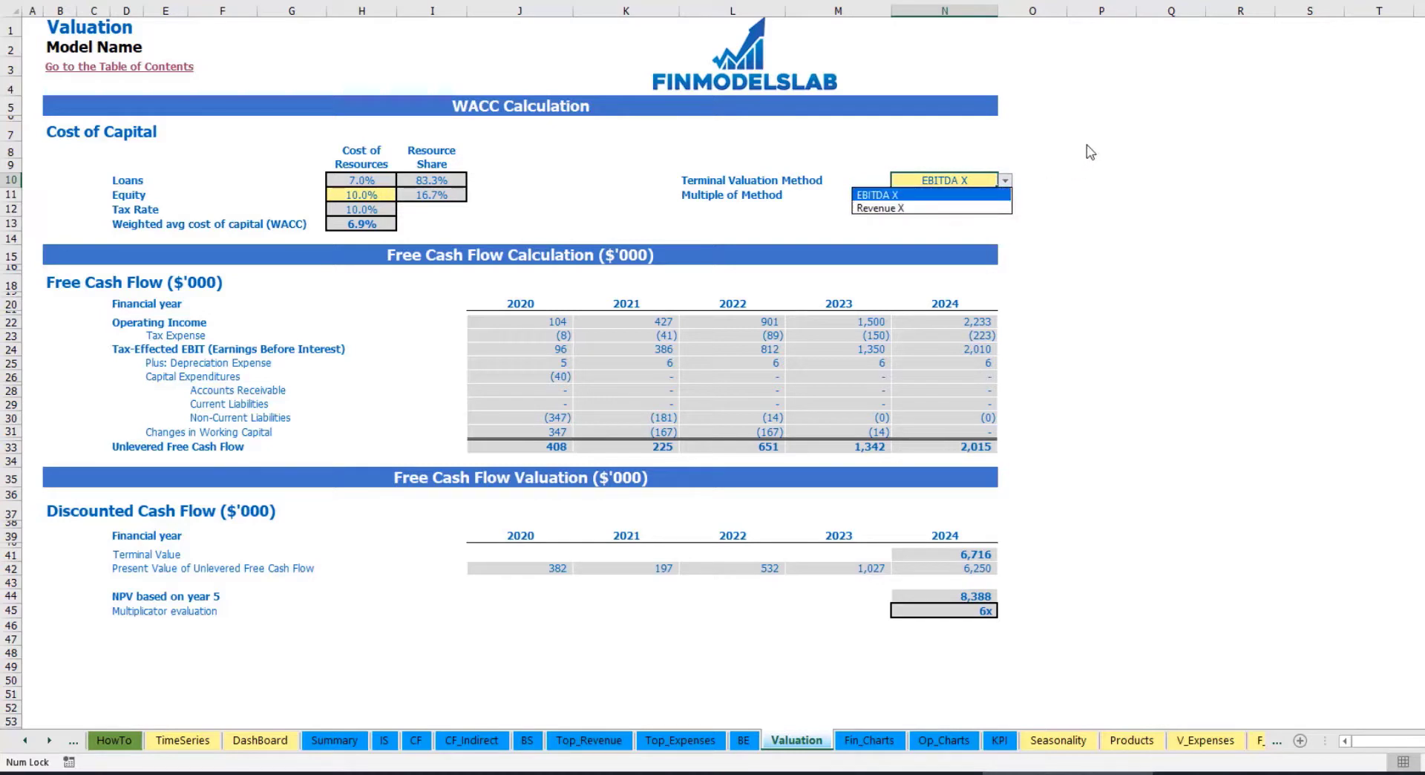
click(992, 208)
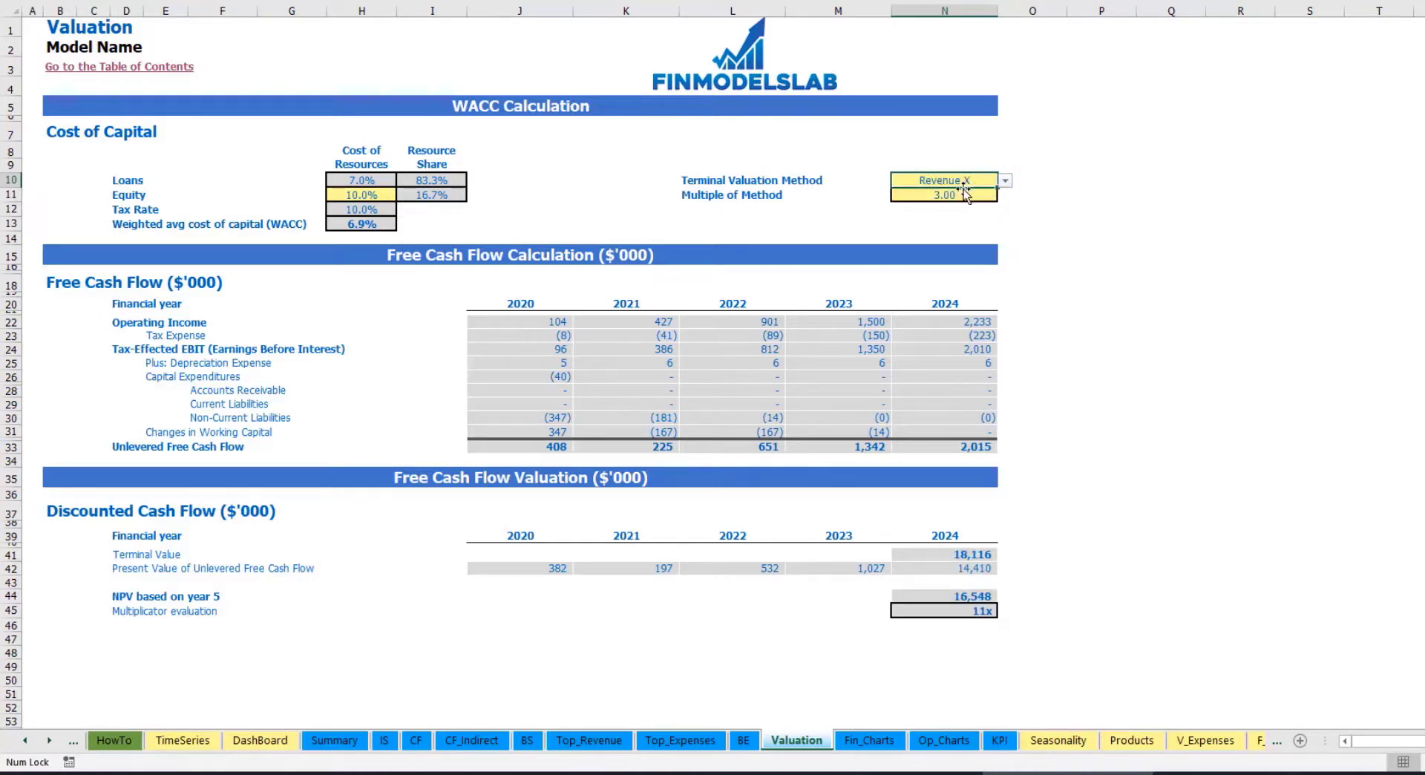
click(932, 195)
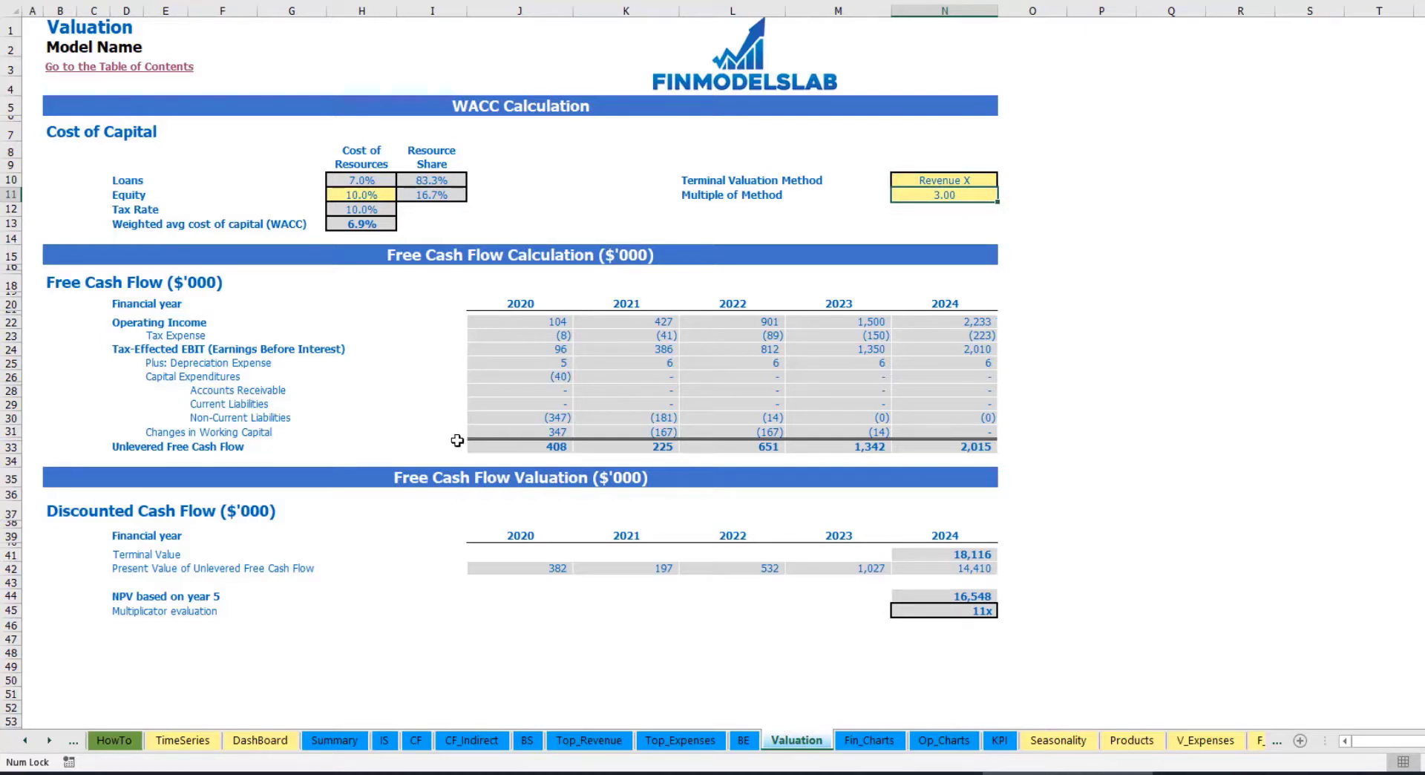
Step: Review the valuation's terminal value, the 2020–2024 unlevered free cash flow and the multiplicator evaluation
click(930, 555)
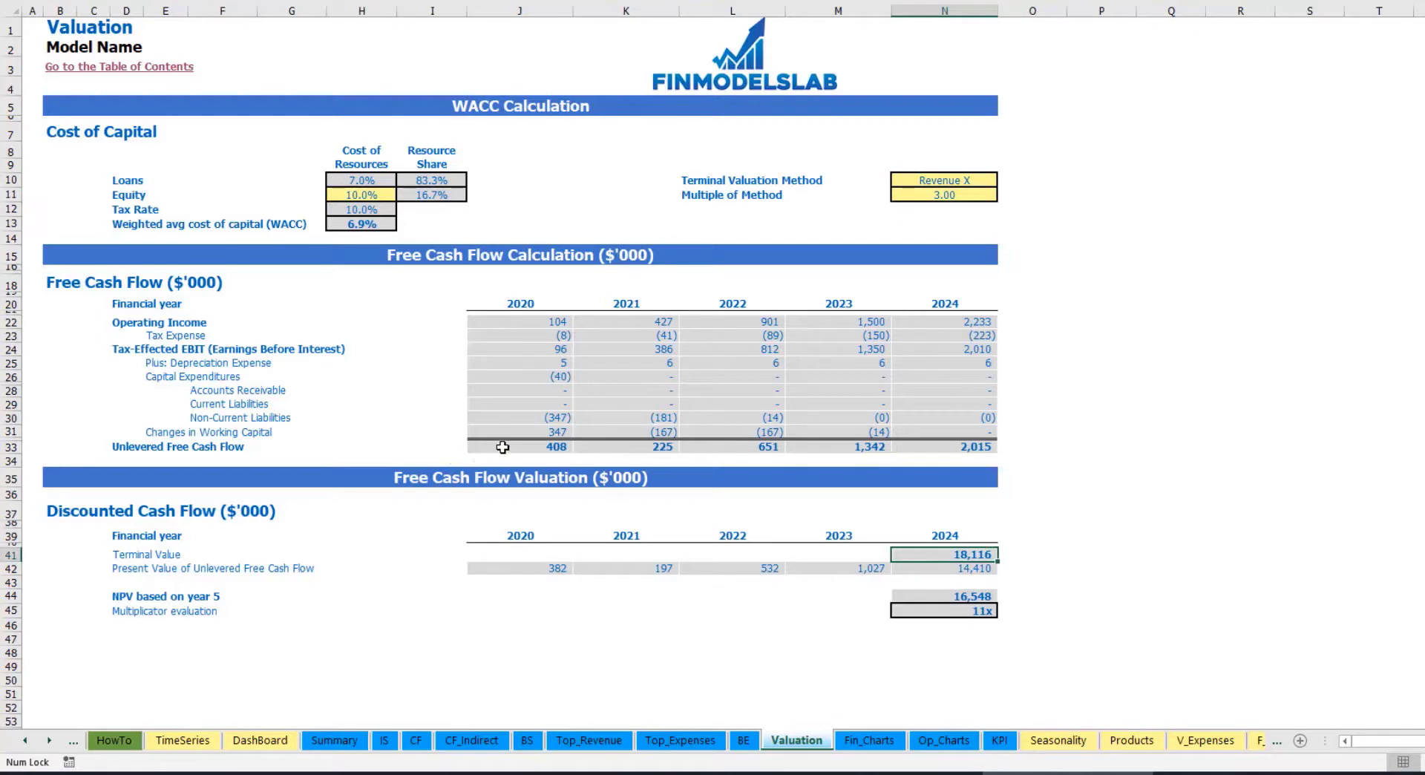
drag(496, 446, 942, 447)
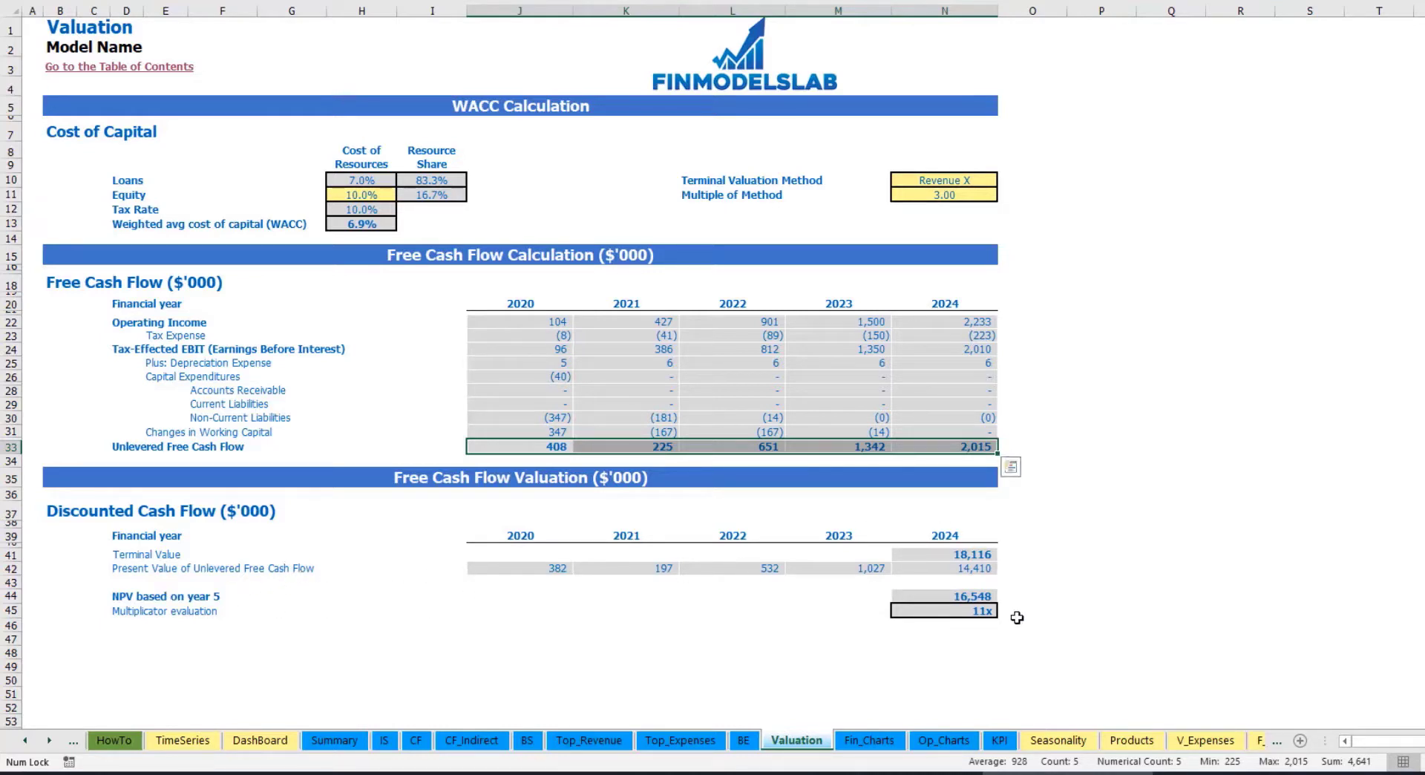
click(971, 610)
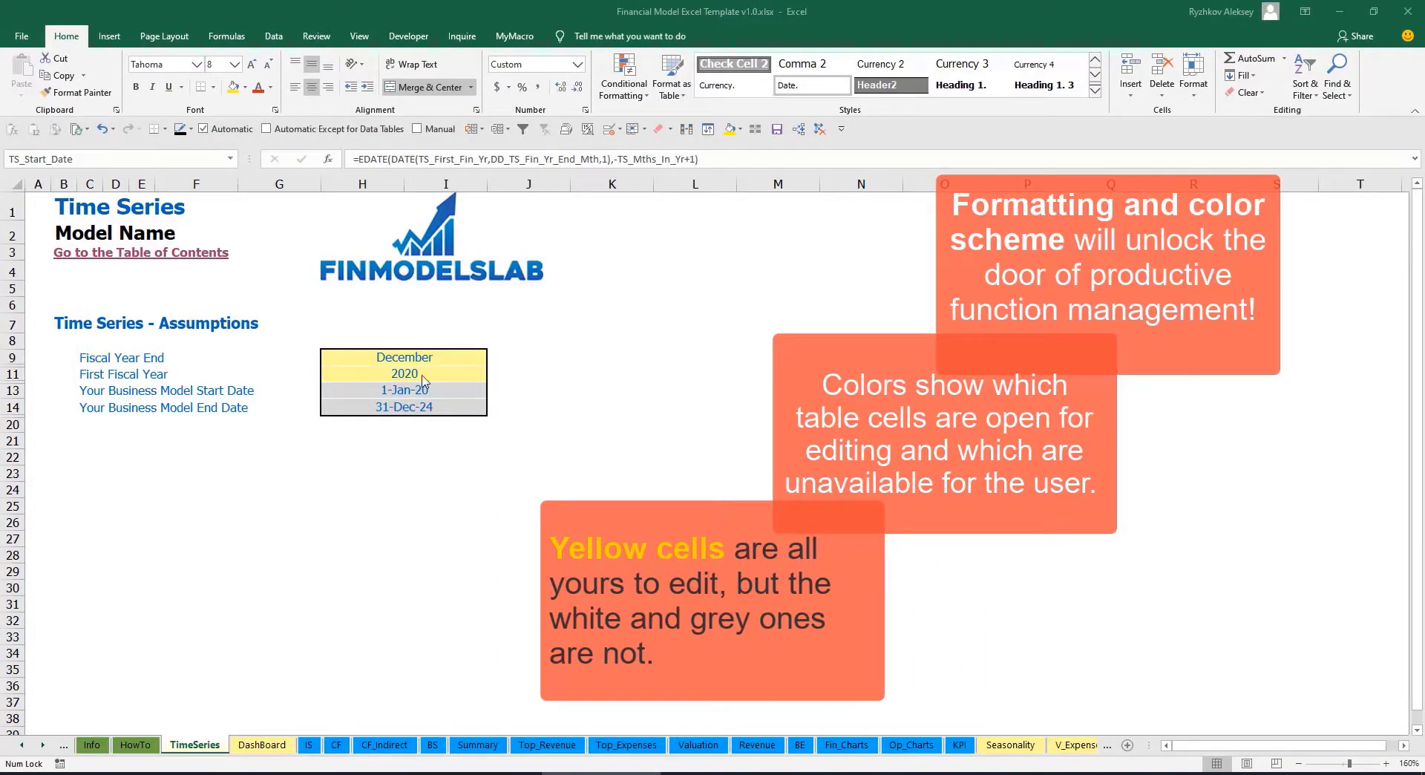
Step: Look through the sheets of the Financial Model Excel Template workbook up to the last one, noting their color groups
click(43, 745)
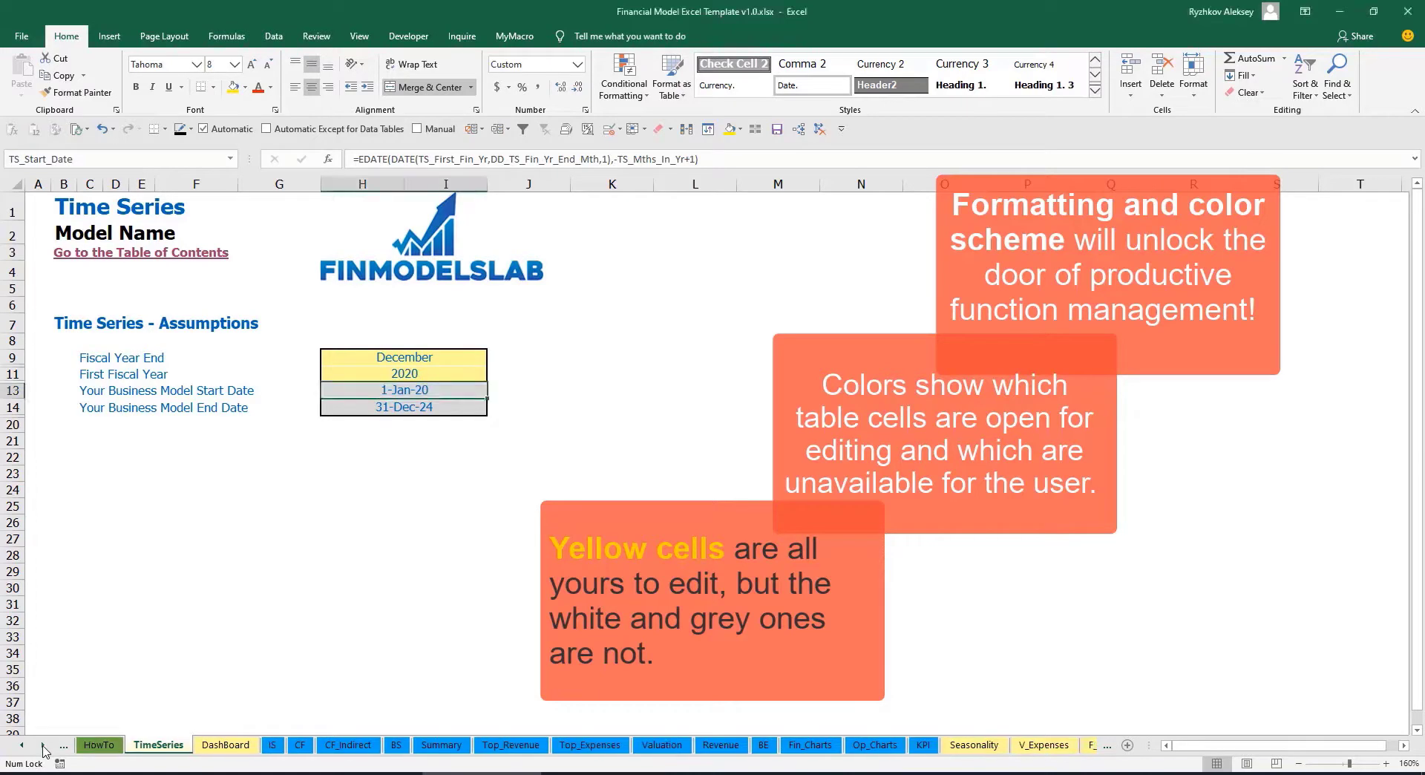
click(43, 746)
click(43, 746)
click(43, 745)
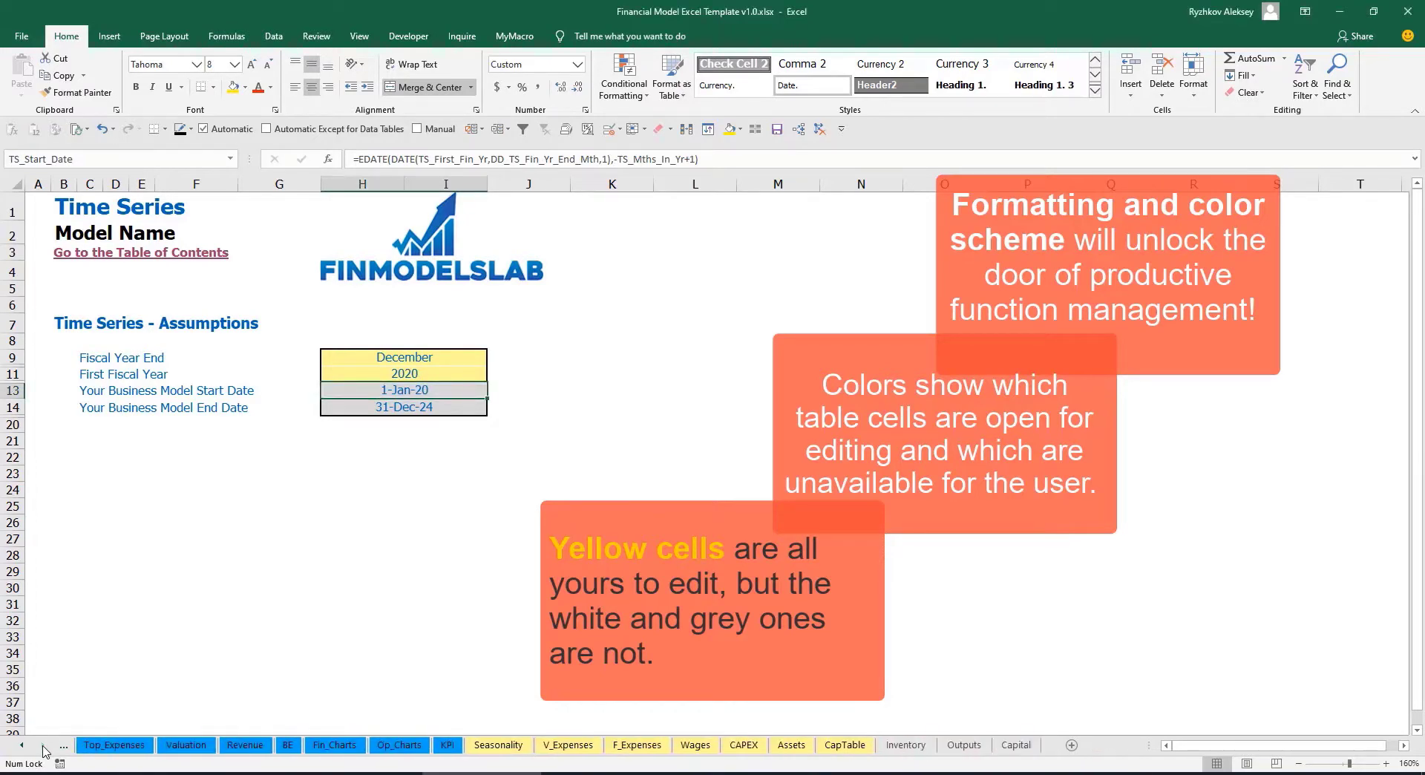
click(22, 747)
click(22, 746)
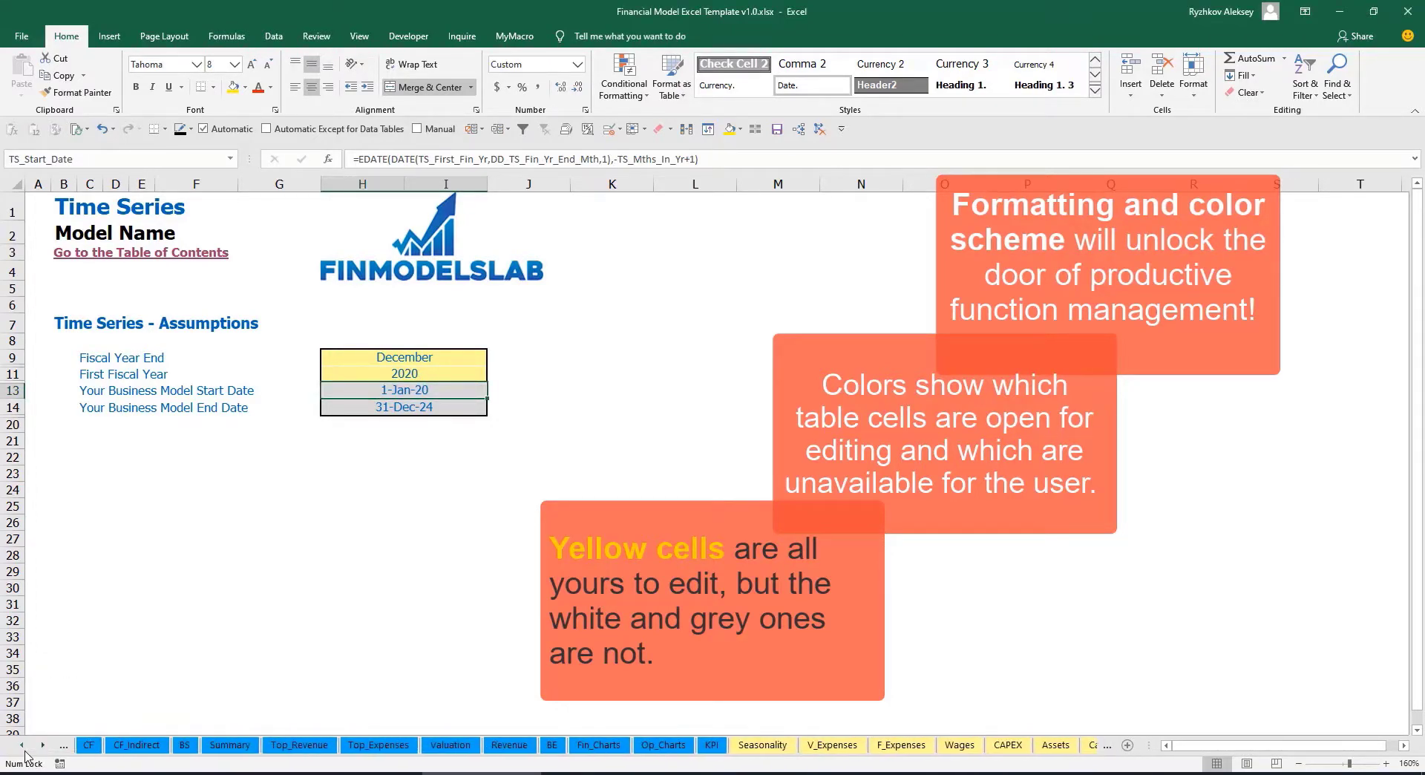
click(22, 747)
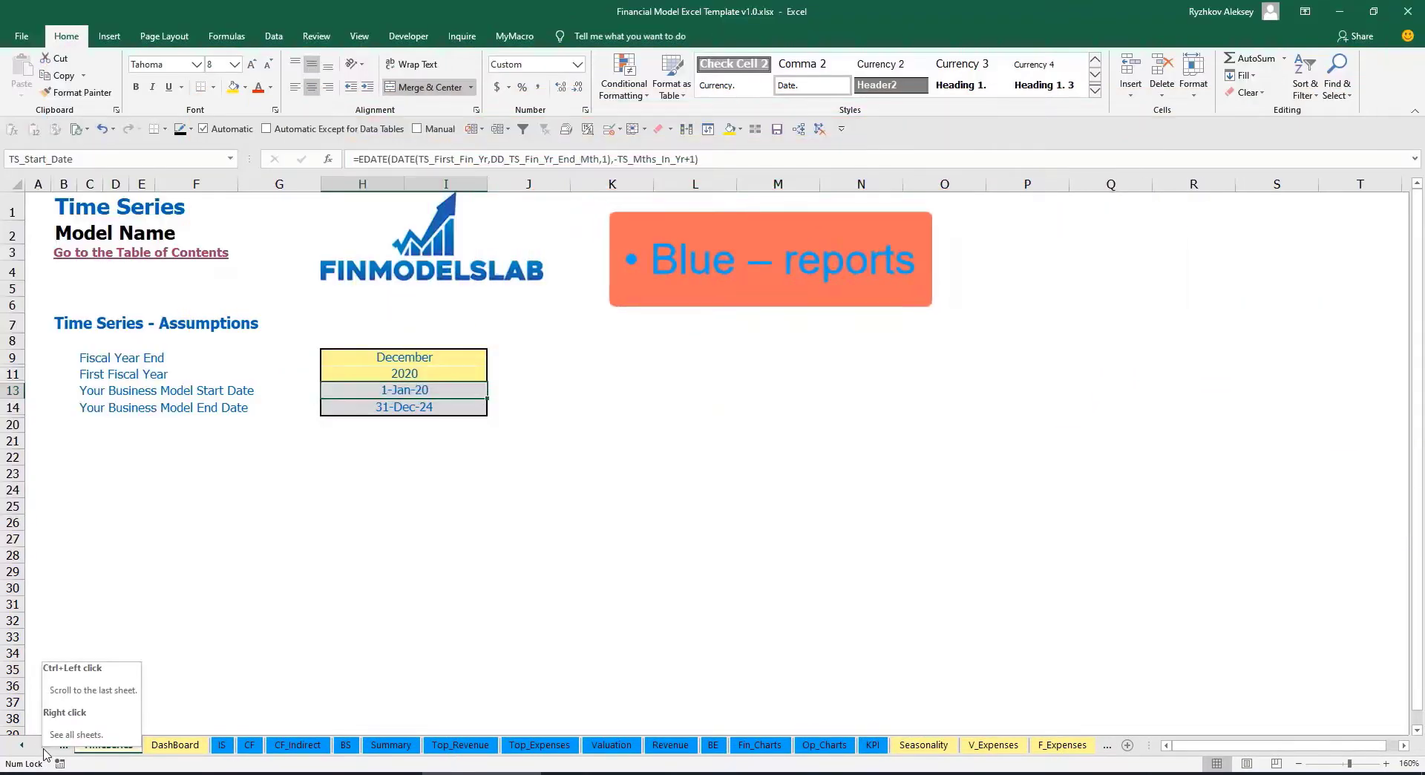
click(43, 745)
click(43, 745)
click(43, 745)
click(43, 745)
click(43, 745)
click(43, 746)
click(43, 745)
click(43, 745)
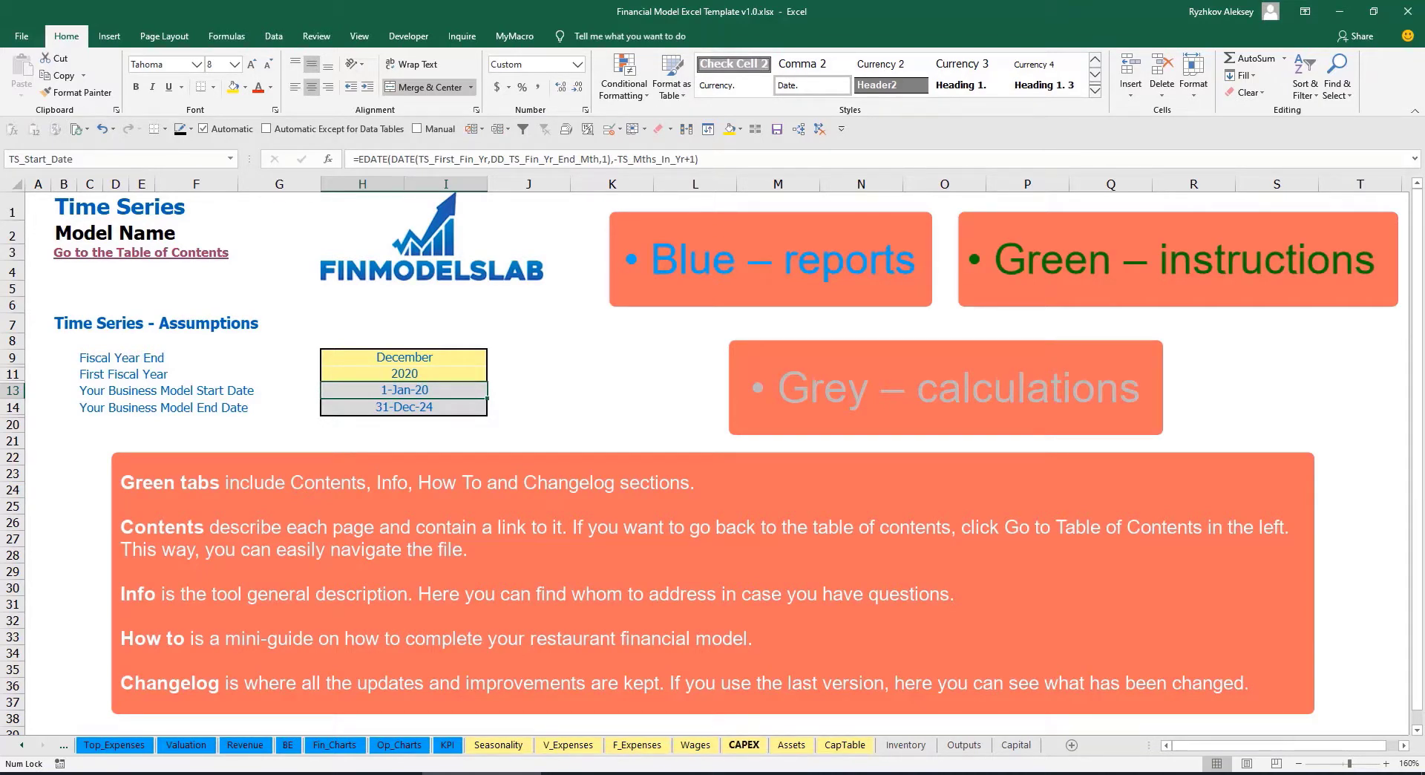
Step: Visit the Financial Statements Summary through its link on the Contents sheet and return to the table of contents
click(21, 746)
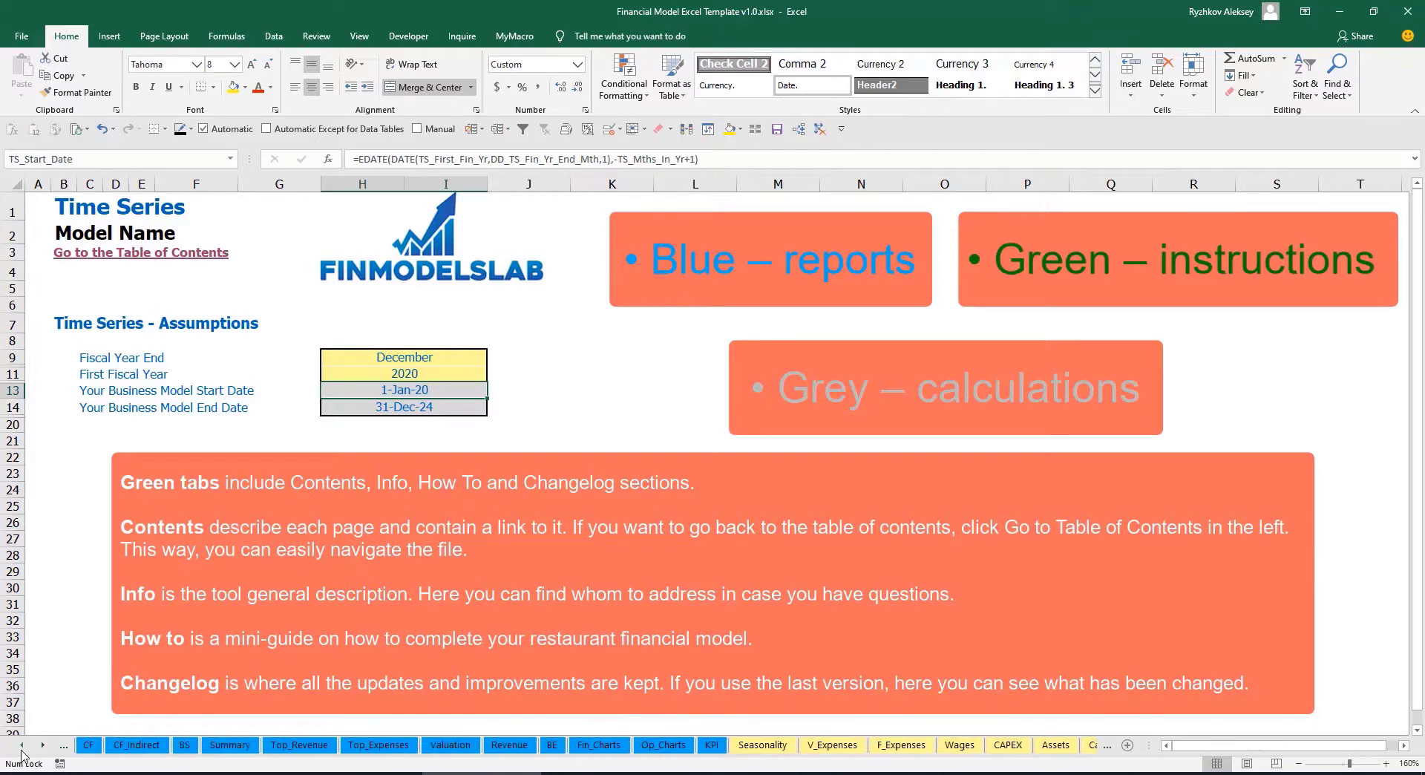
click(21, 749)
click(21, 749)
click(22, 749)
click(22, 749)
click(22, 749)
click(22, 749)
click(21, 749)
click(22, 749)
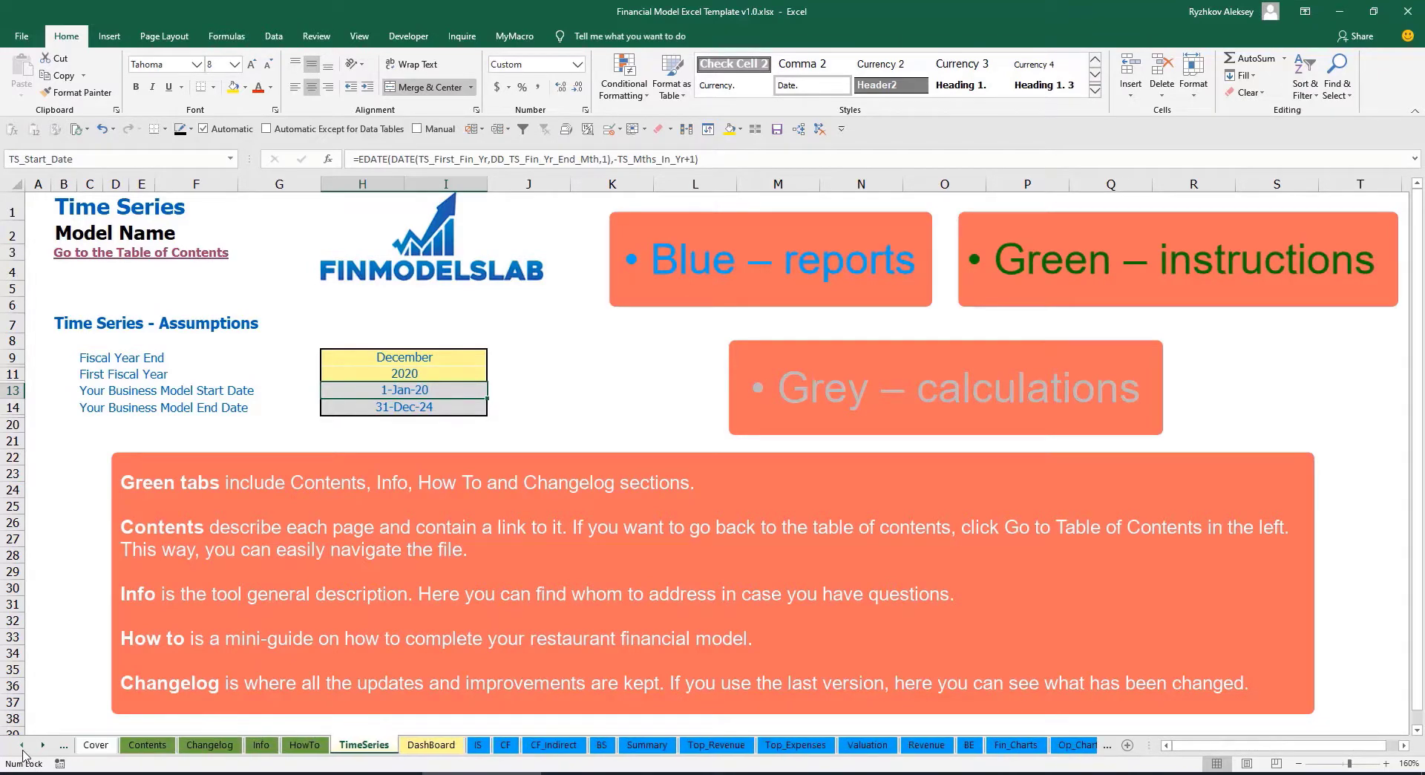
click(22, 749)
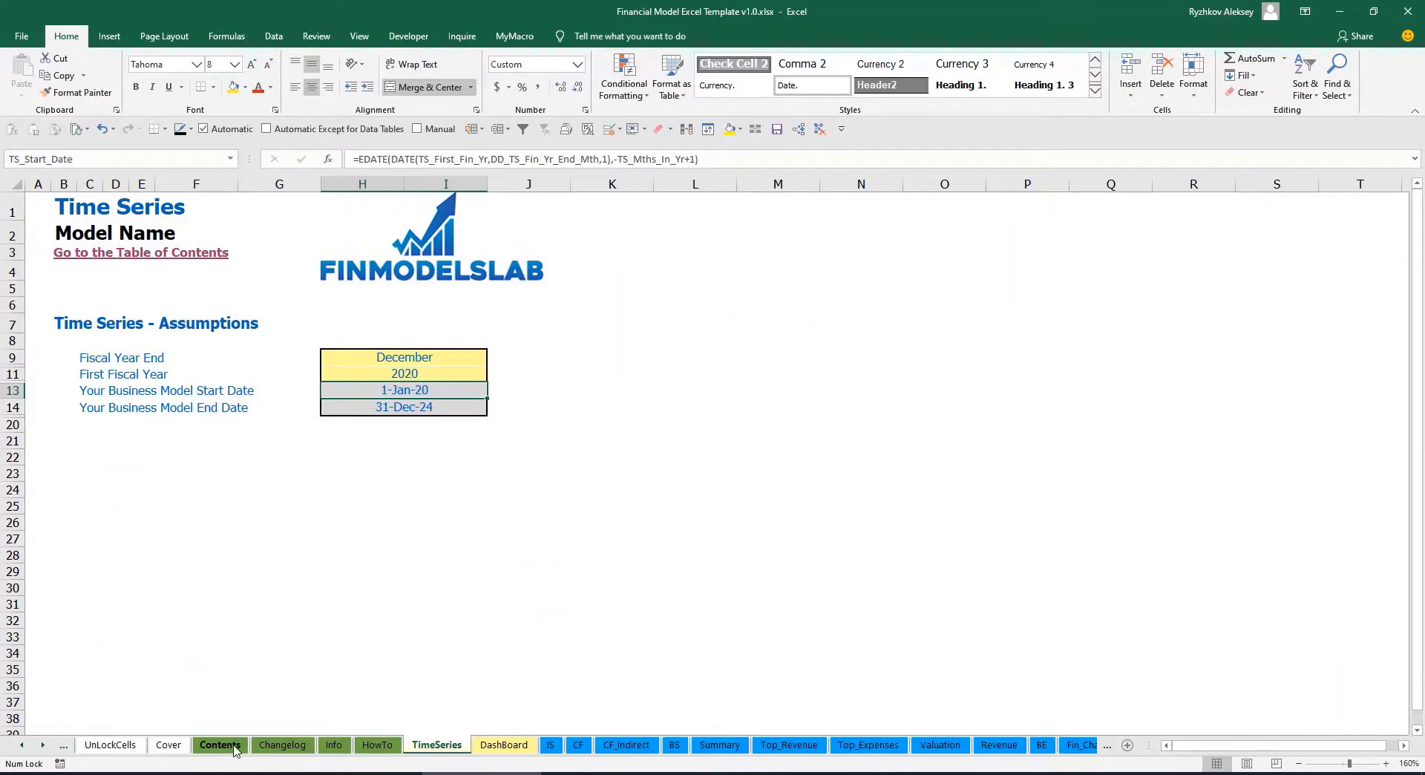
click(220, 745)
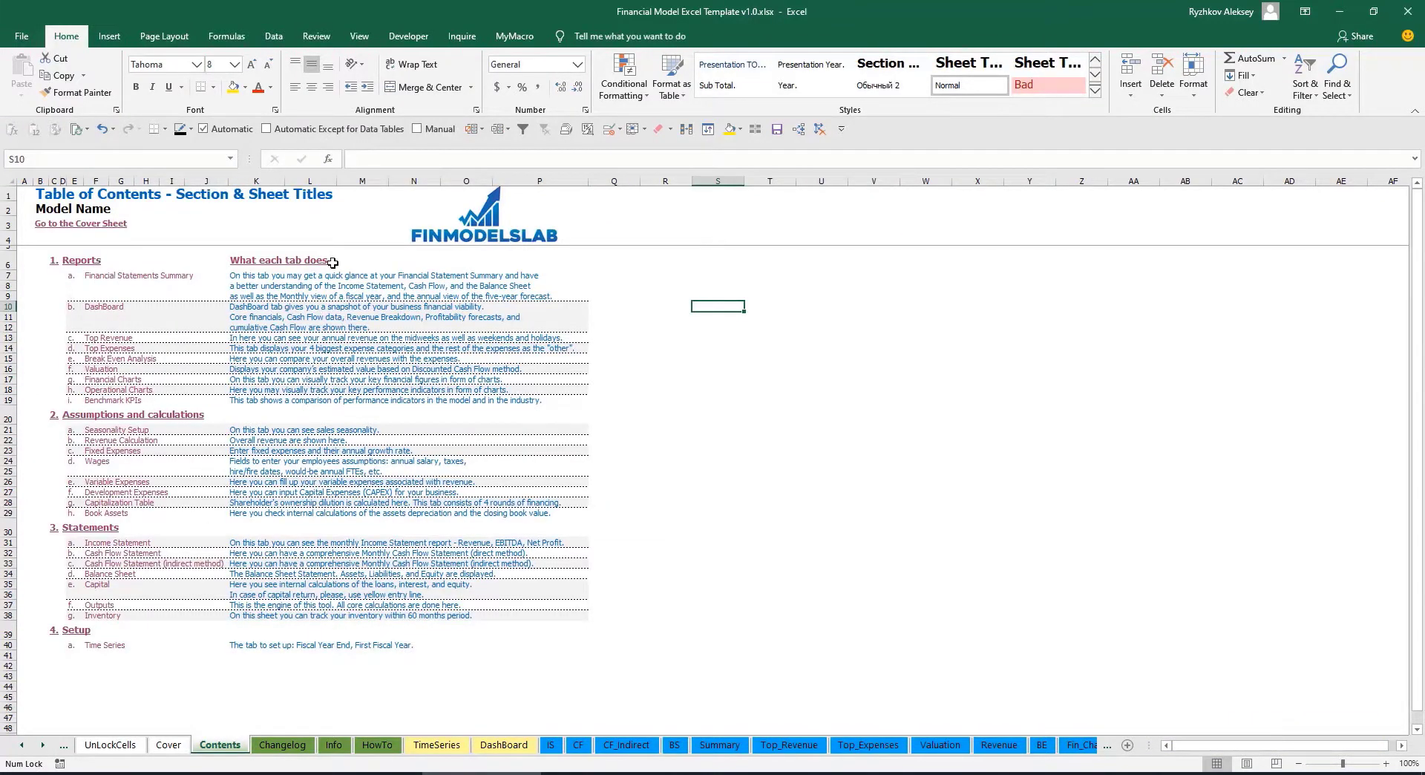
click(123, 282)
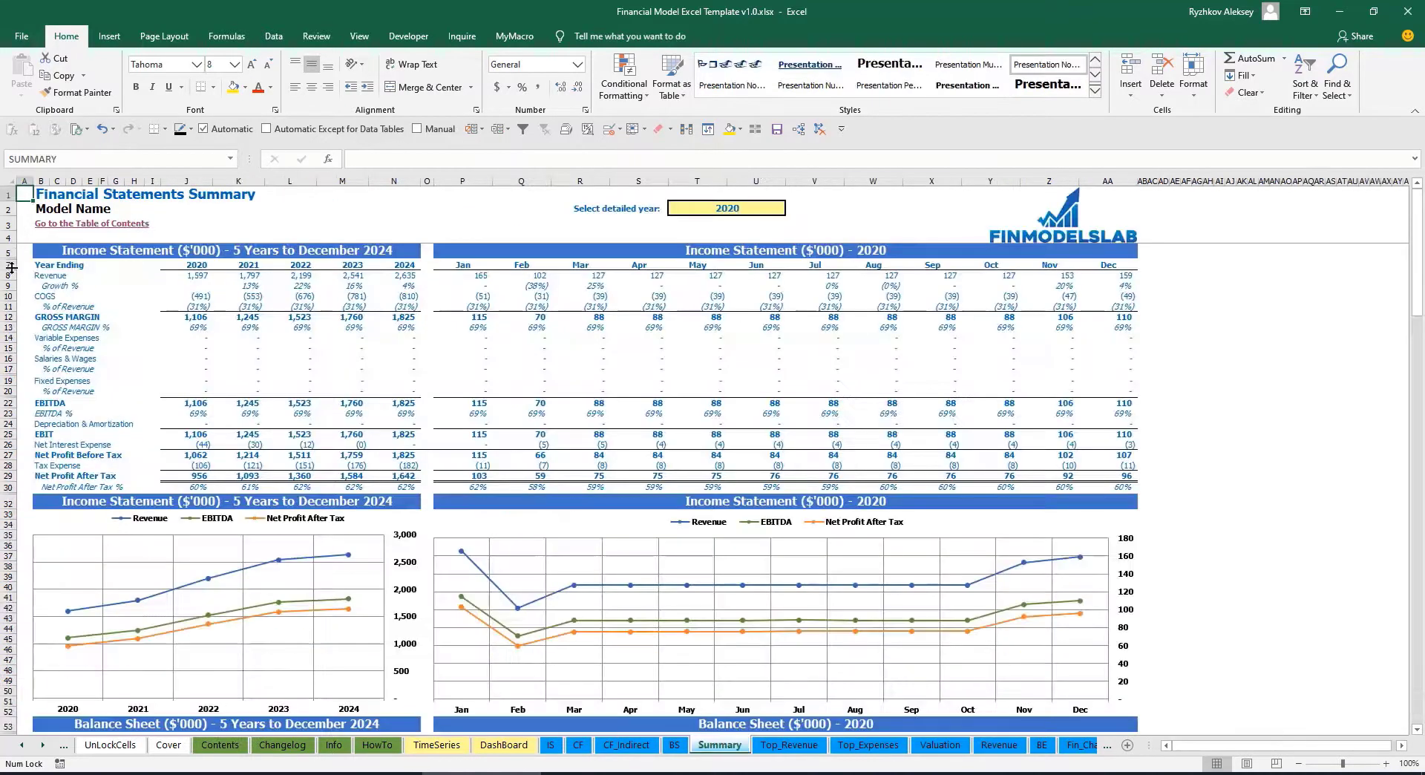
click(45, 225)
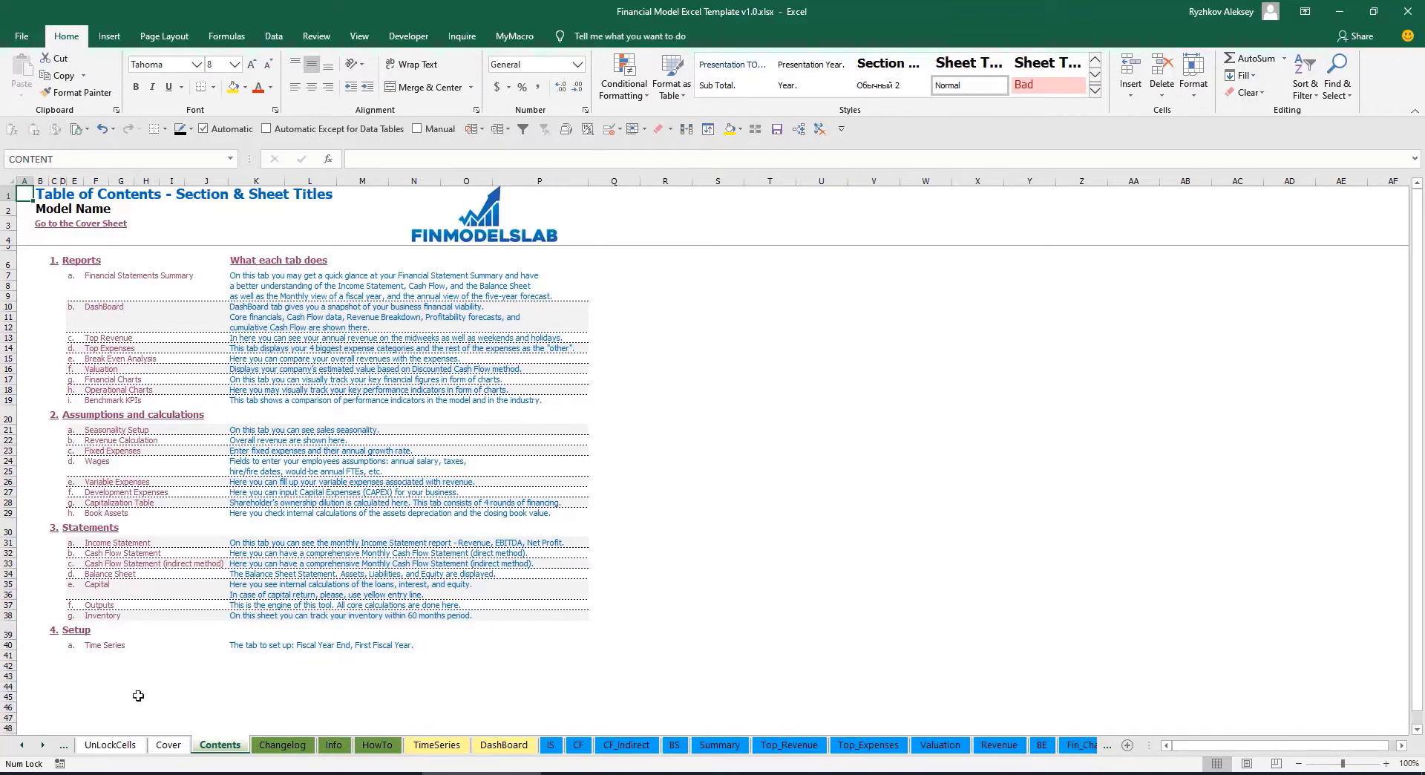
Step: Read the HowTo guide, covering time series, dashboard inputs, seasonality, expenses, wages and the capitalization table
click(376, 745)
scroll(145, 406, up, 20)
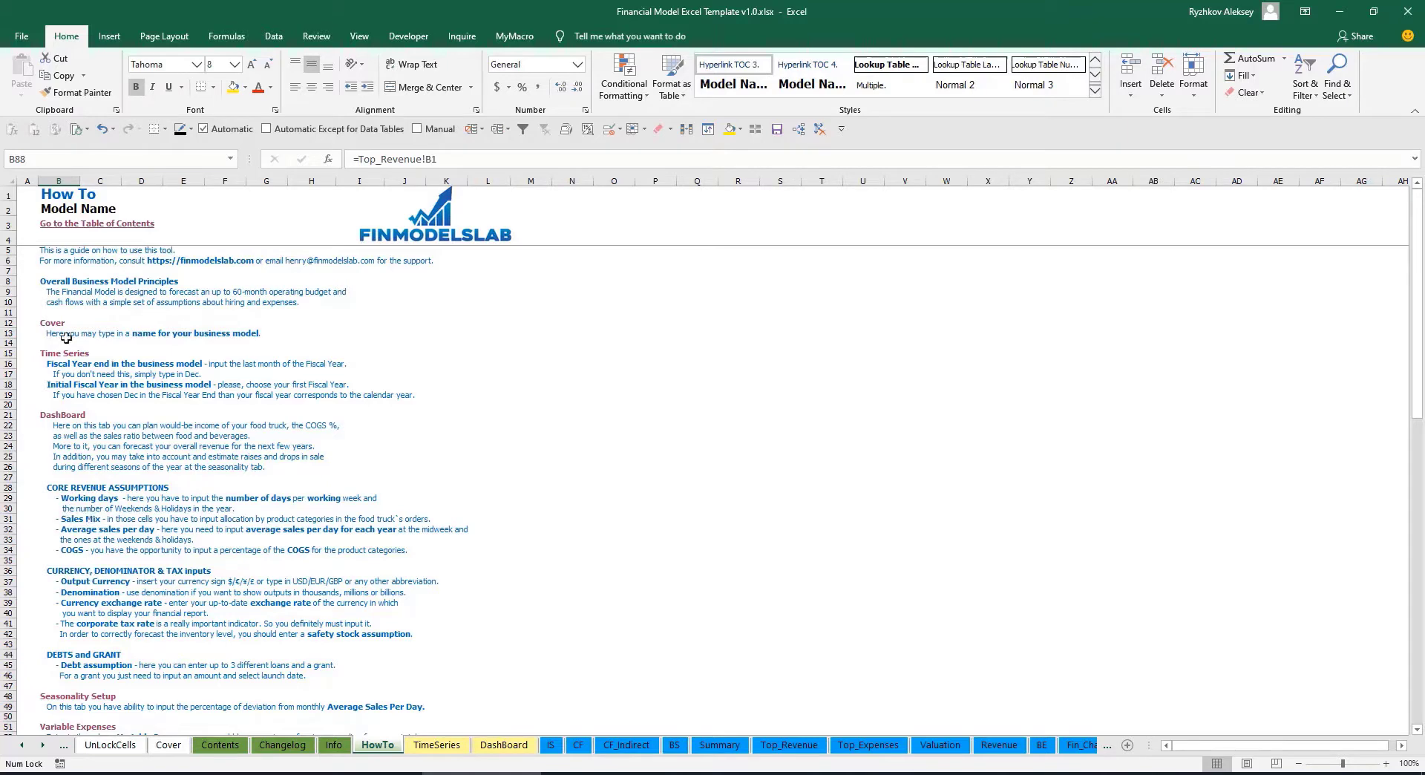
scroll(75, 498, down, 3)
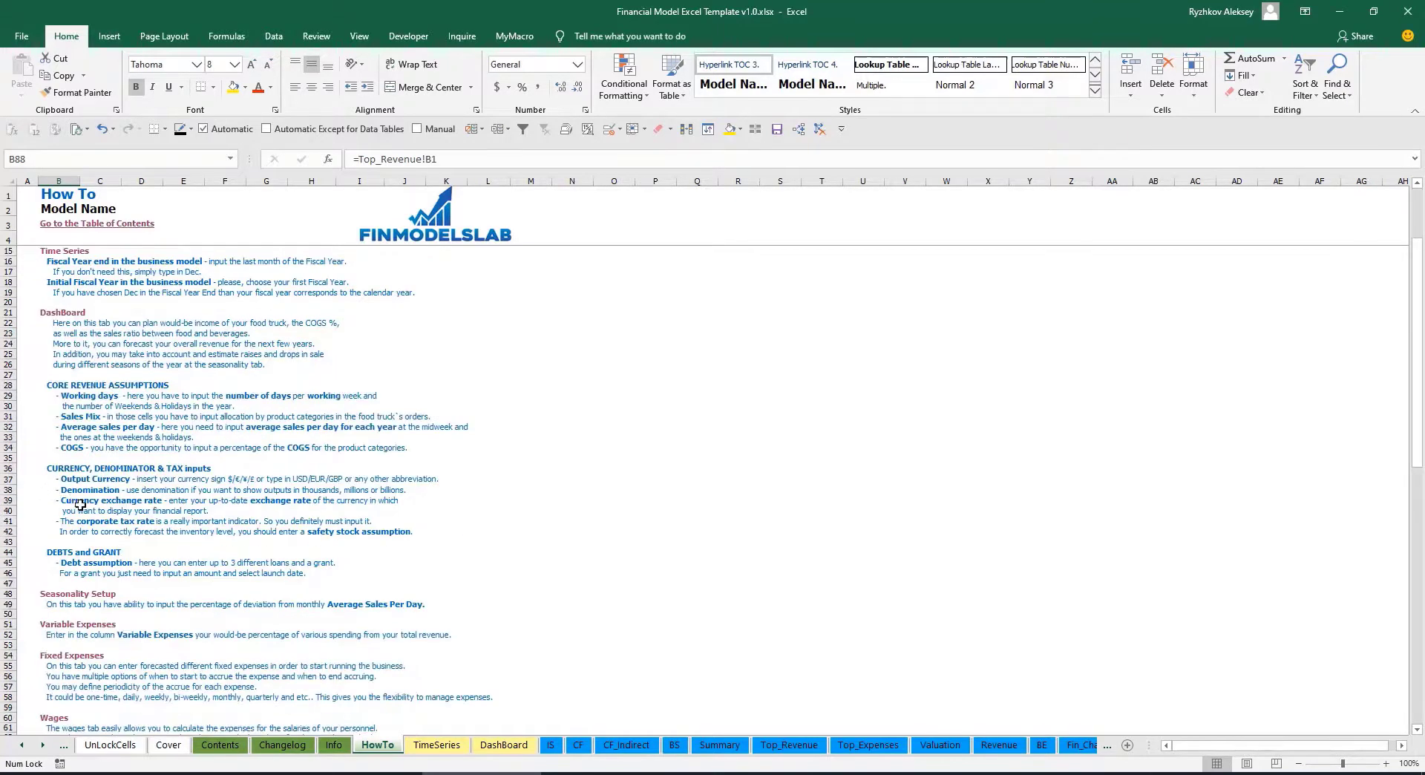
scroll(84, 542, down, 3)
scroll(75, 584, down, 6)
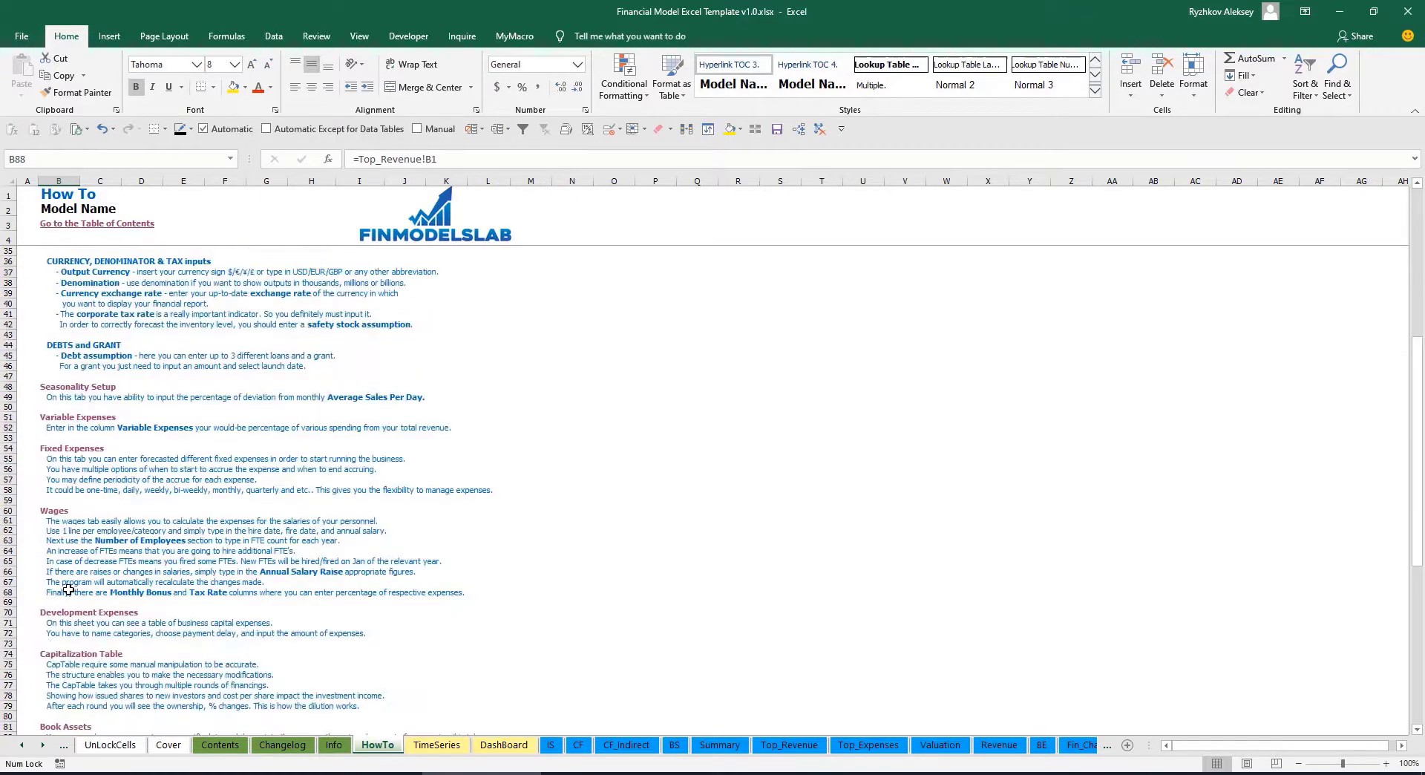
scroll(77, 585, up, 12)
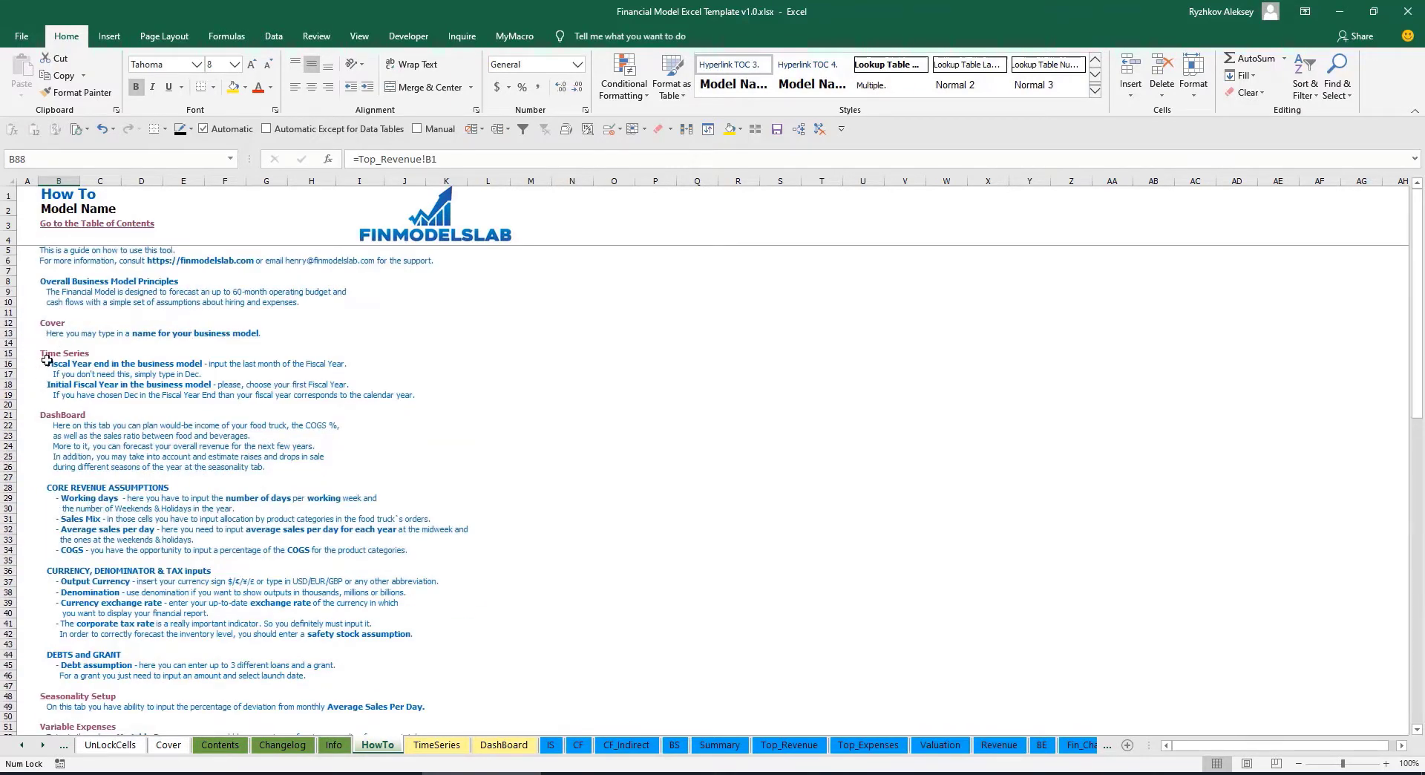
scroll(62, 410, down, 10)
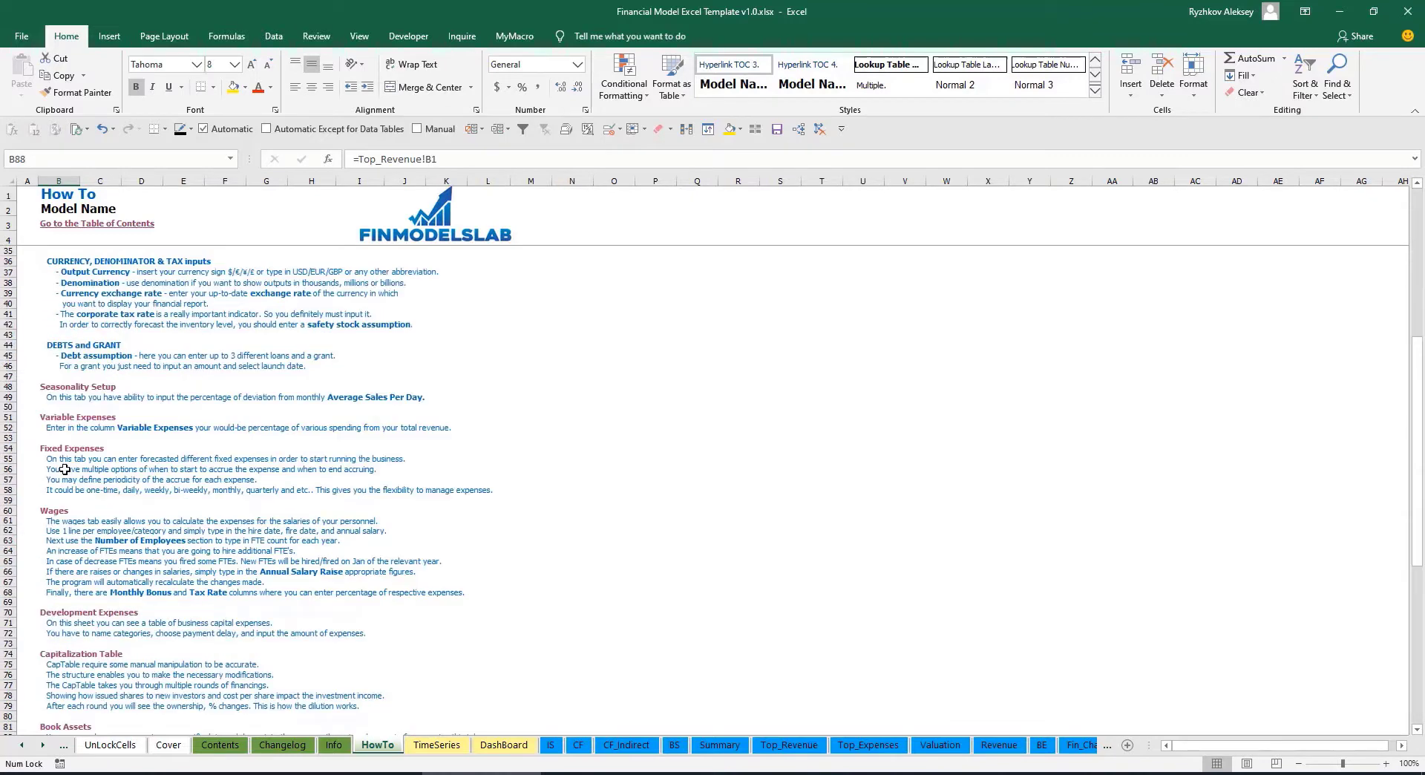
Step: Read on in the HowTo guide through the wages, development expenses, capitalization table and book assets sections
scroll(65, 424, down, 3)
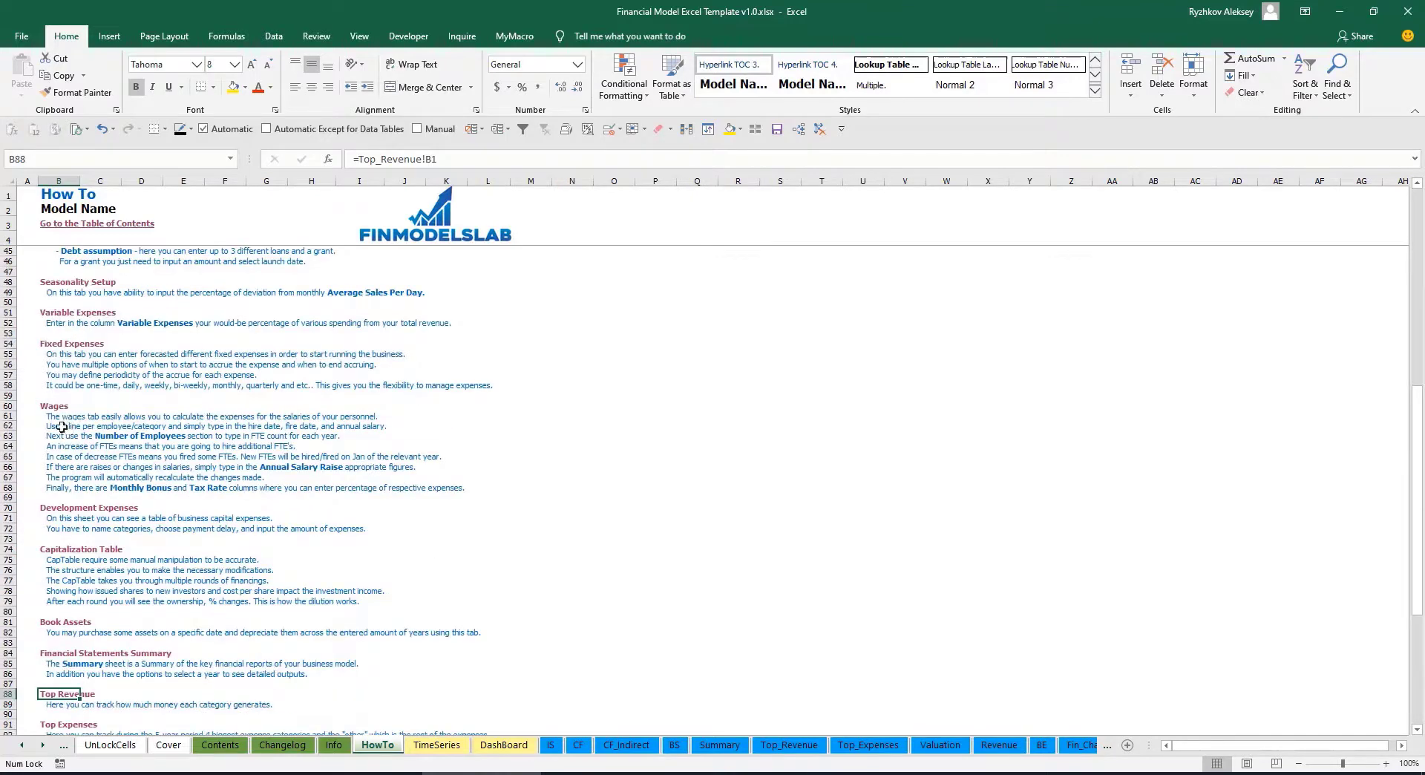
click(53, 628)
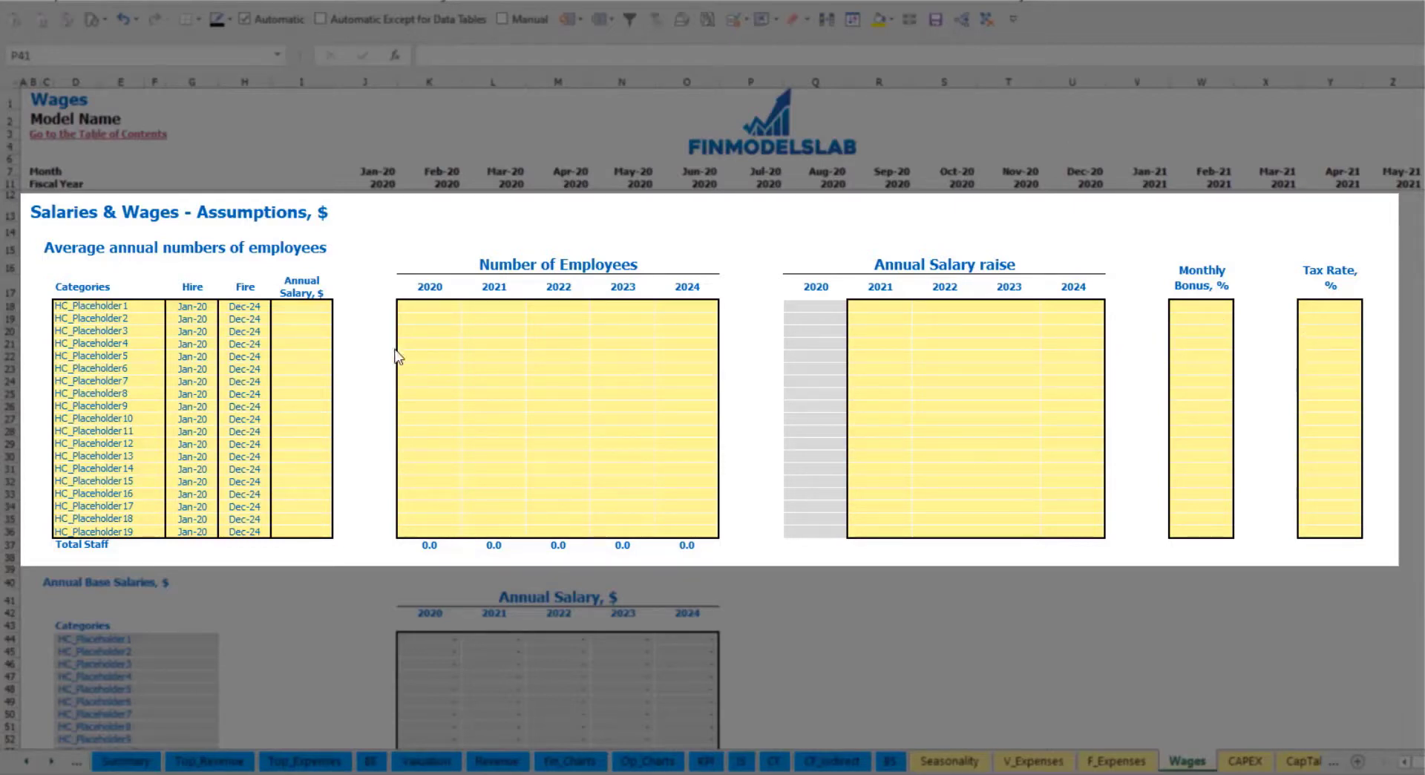
Step: Name the first staff category on the Wages sheet CFO and set its hire date to Mar-20
click(145, 305)
text(CFO)
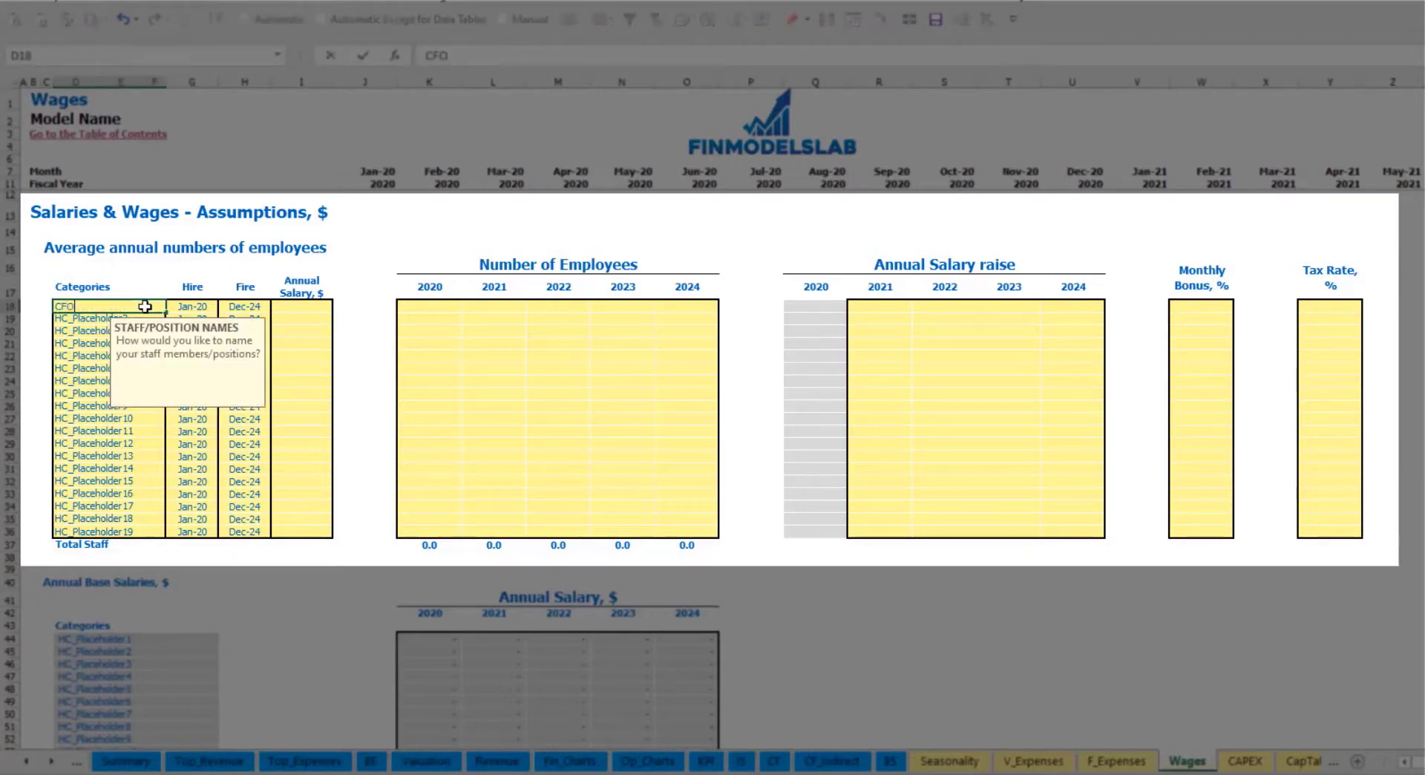
click(191, 305)
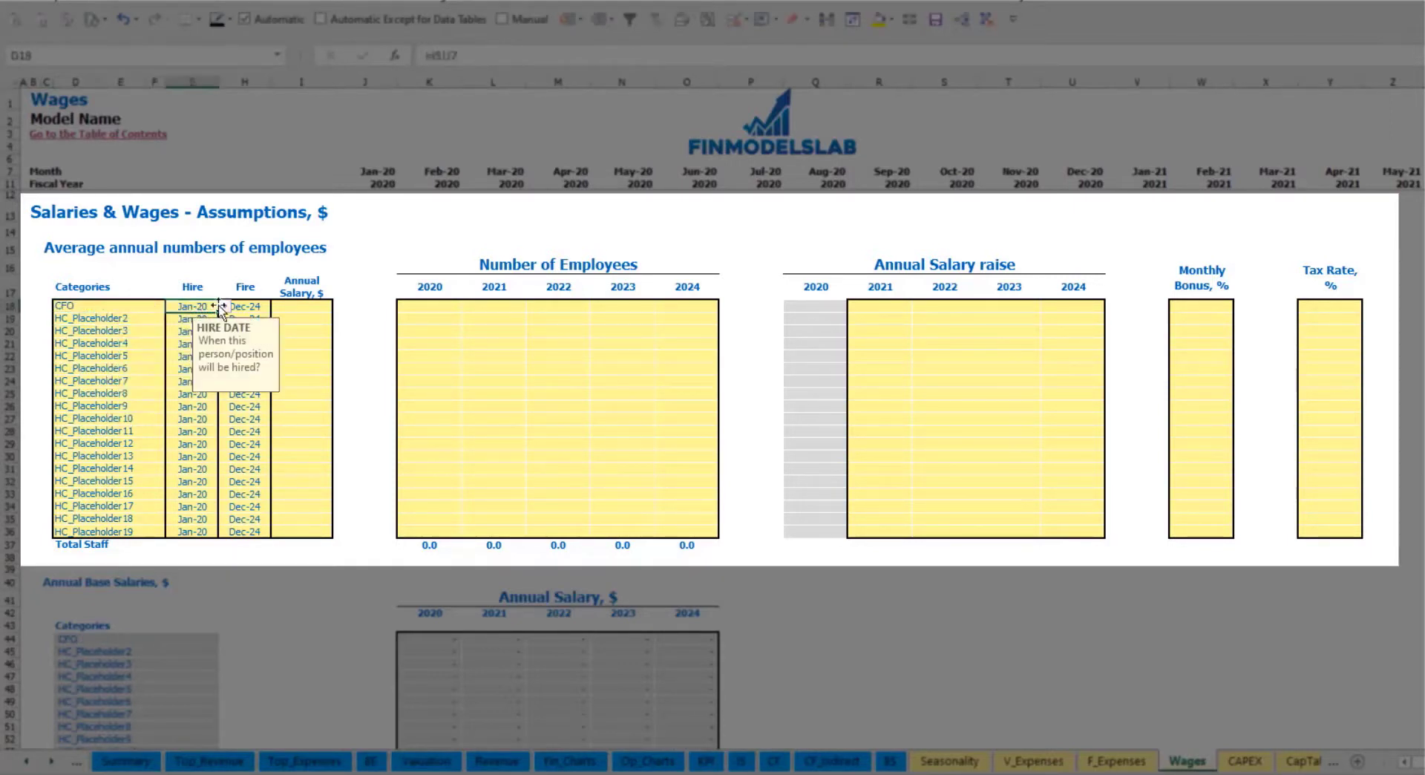
click(224, 306)
click(195, 342)
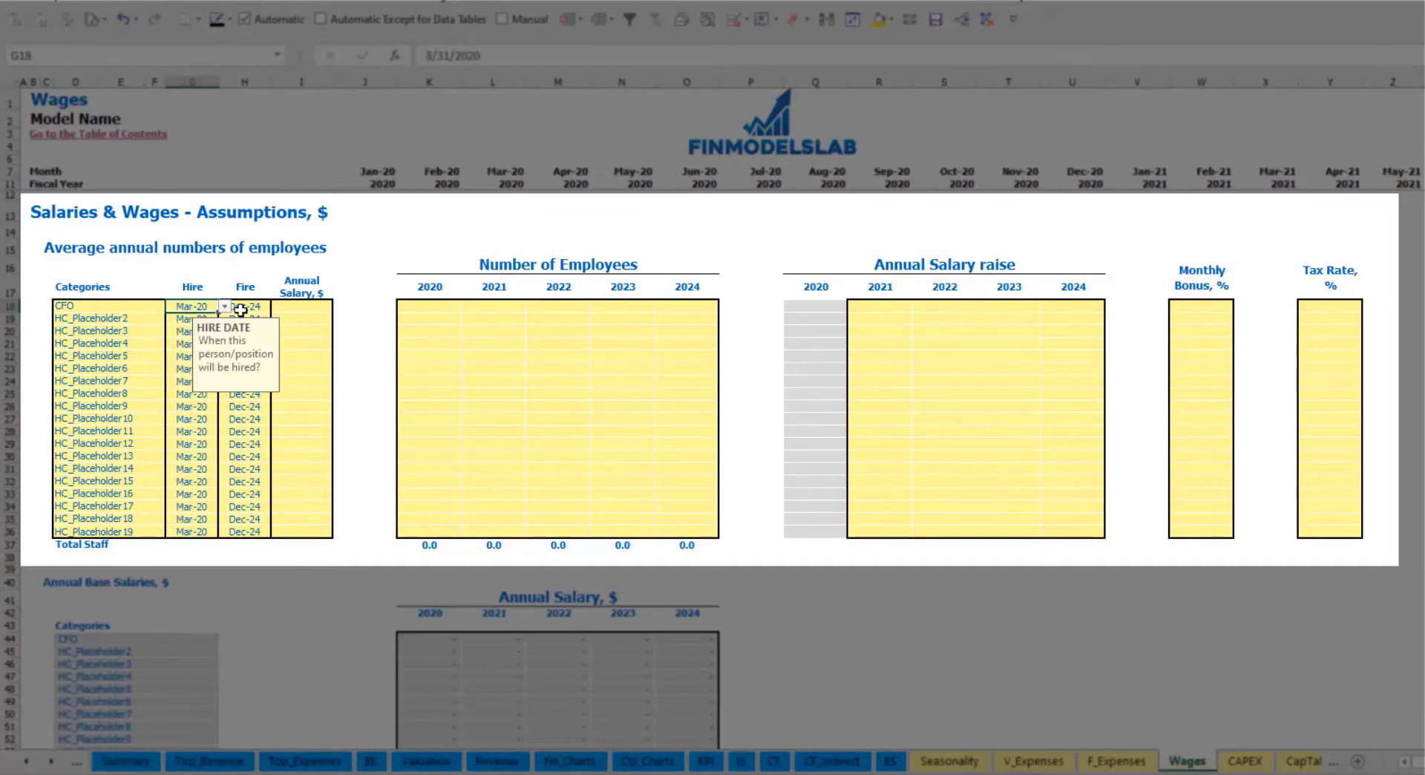
Step: Check the CFO's fire date and set the CFO's annual salary to 50,000
click(245, 306)
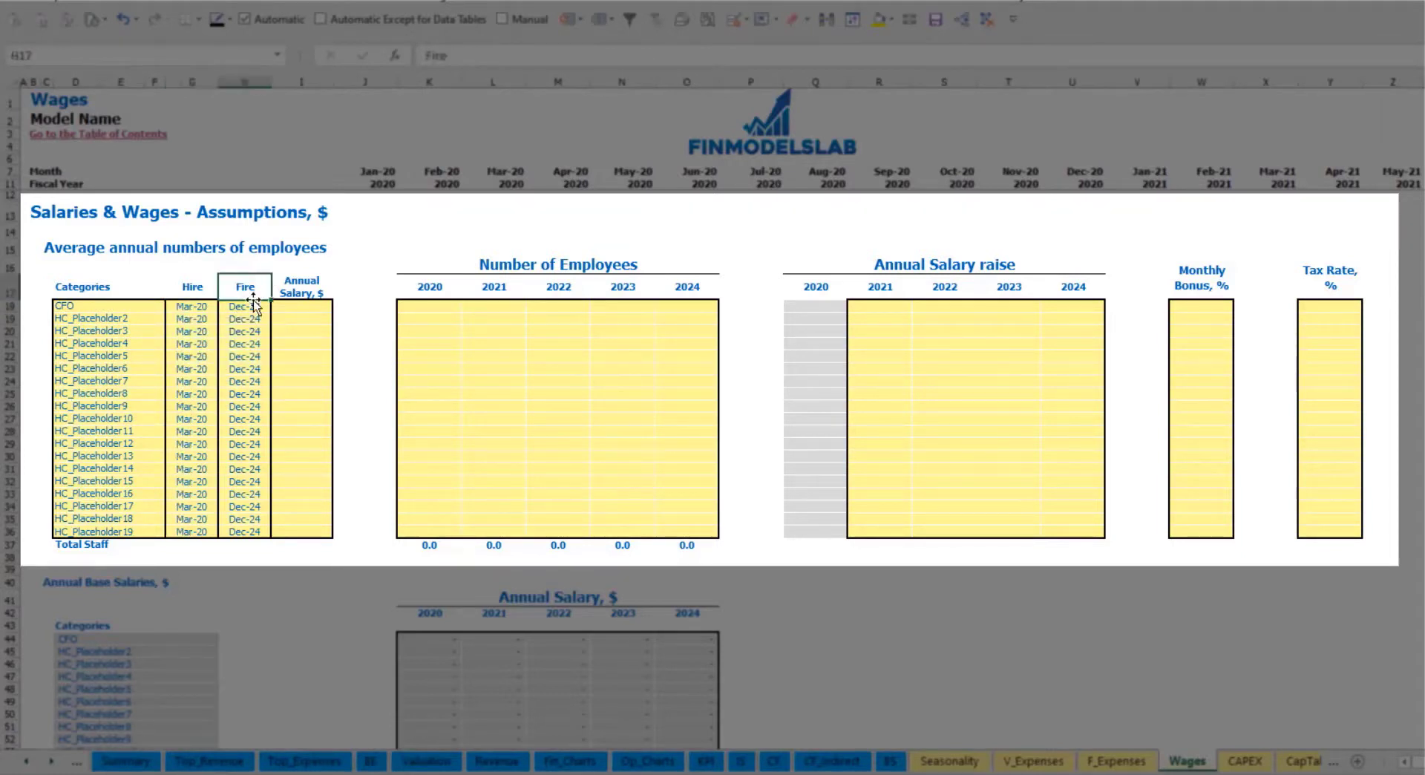
click(306, 308)
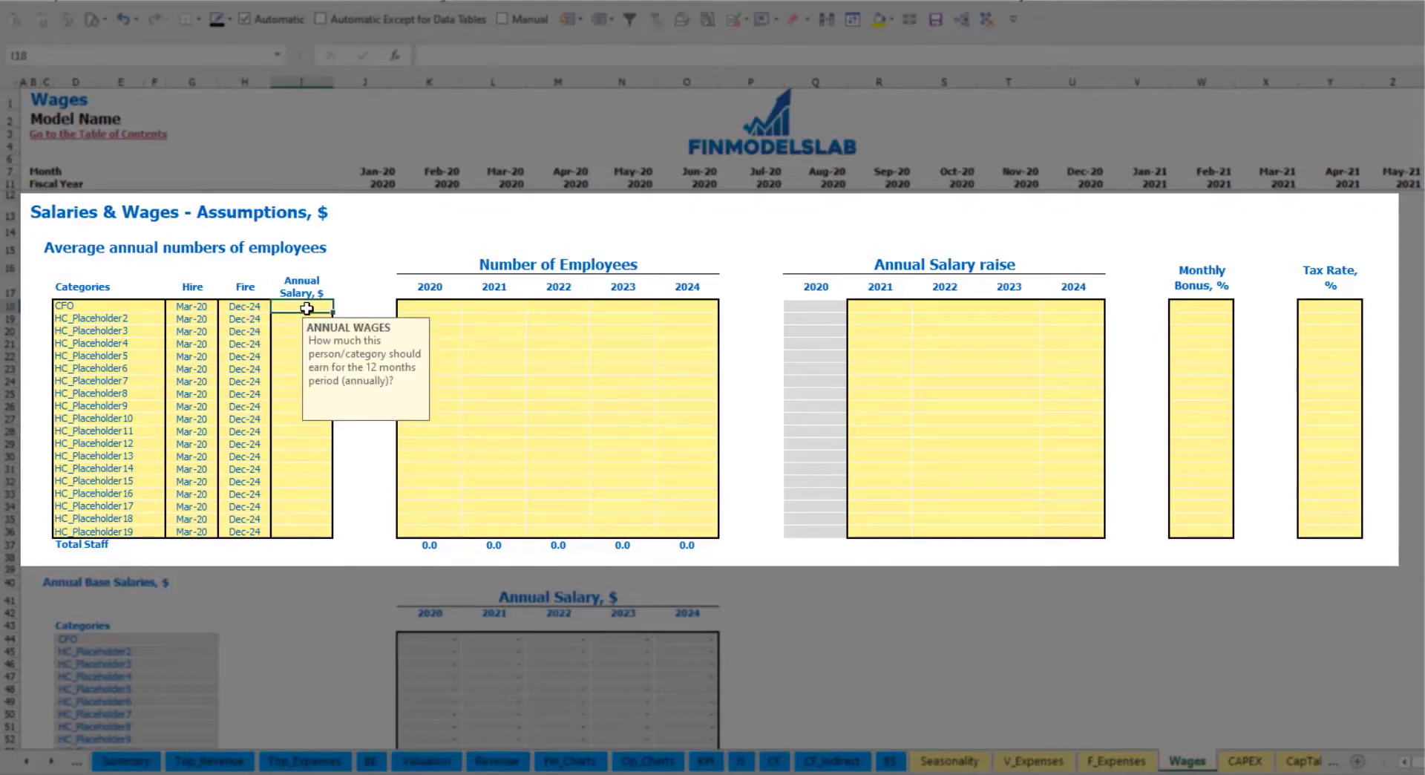
text(50000)
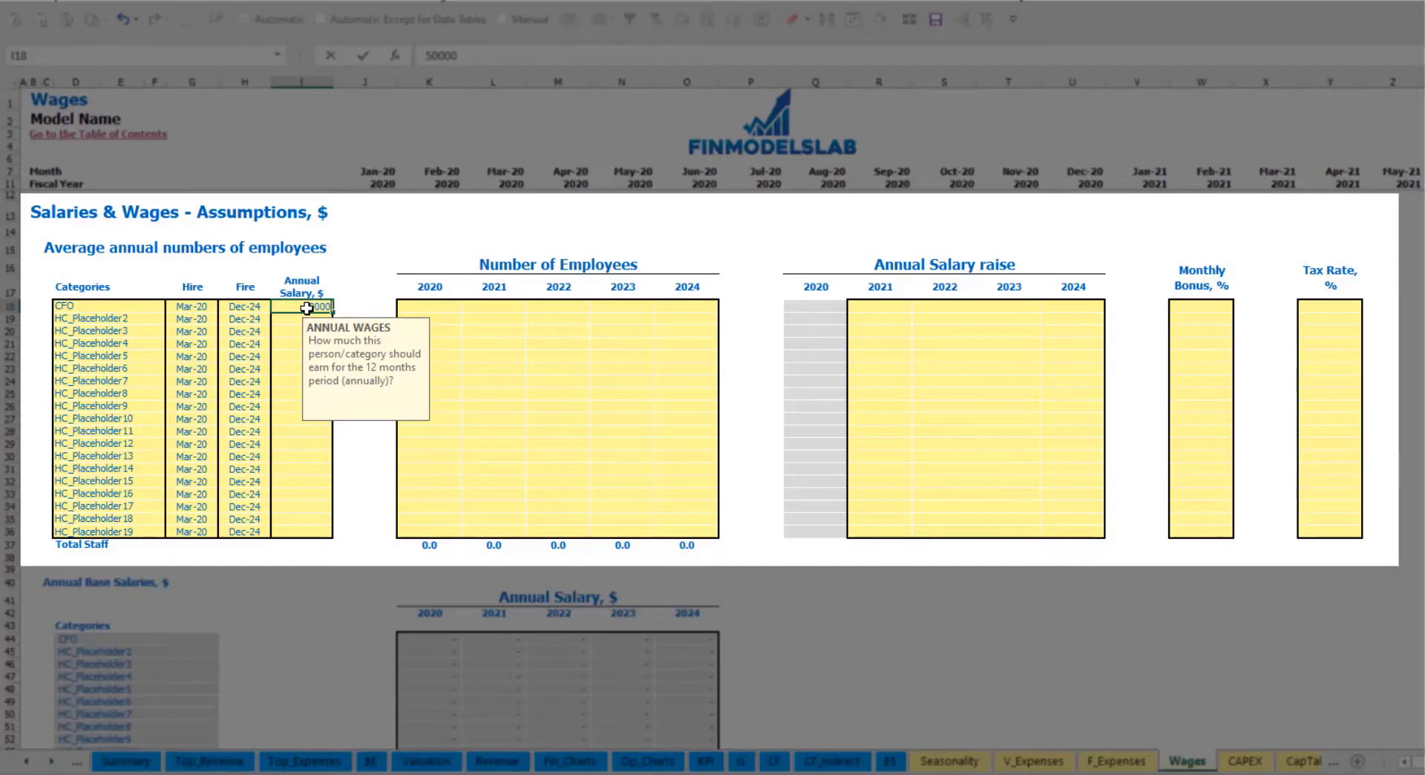
key(Return)
Step: Set the CFO's number of employees to 1 for each year from 2020 to 2024
click(455, 307)
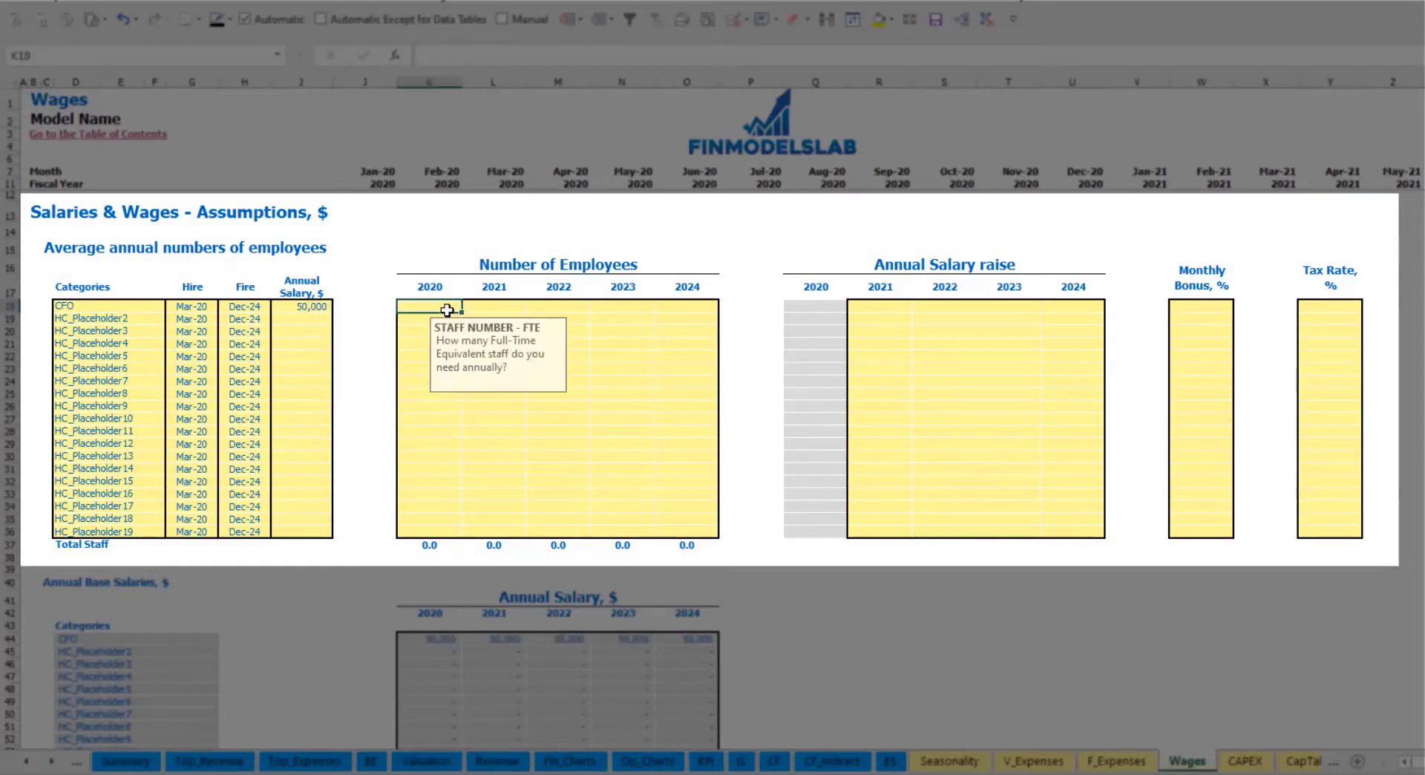
text(1)
key(Tab)
text(1)
key(Tab)
text(1)
key(Tab)
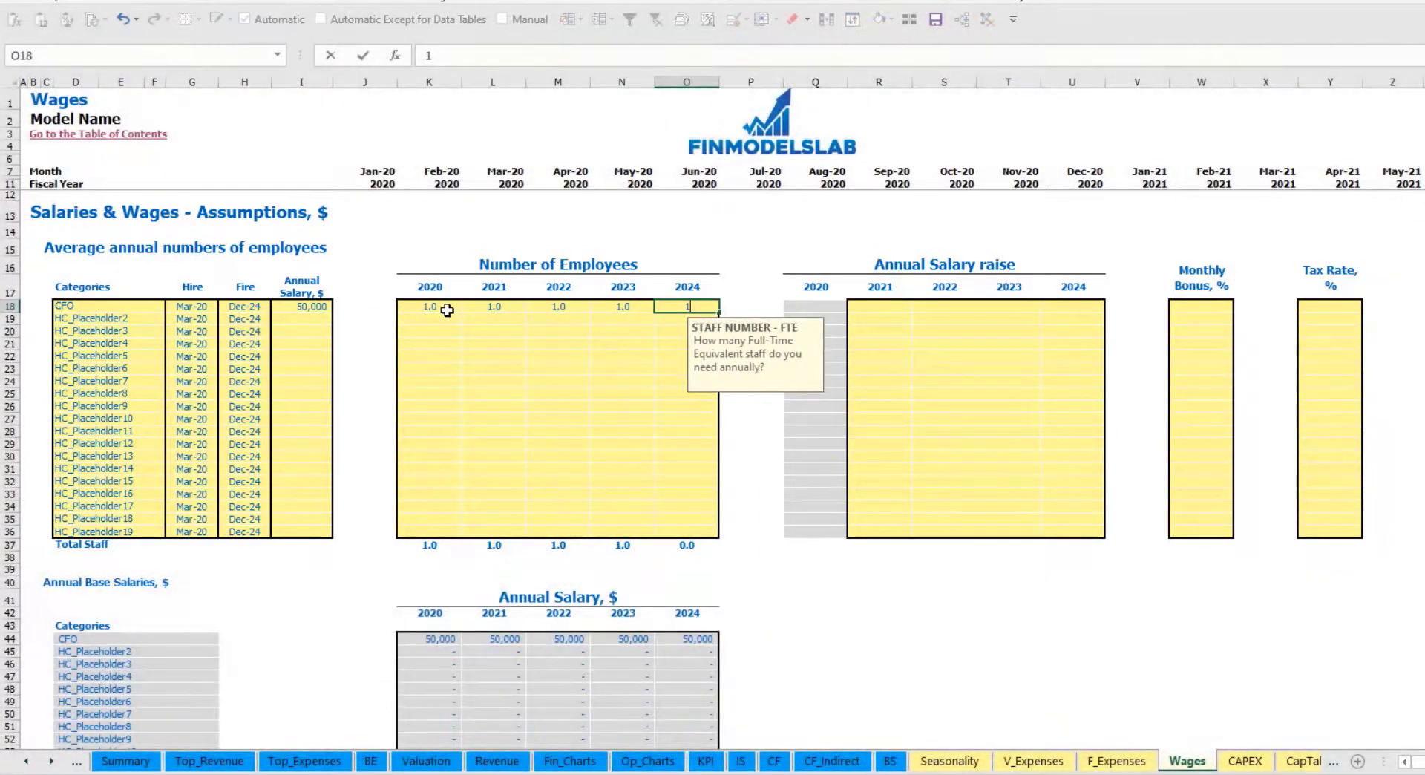
text(1)
key(Tab)
text(1)
key(Tab)
Step: Examine the CFO's calculated annual salary and monthly total staff numbers across the whole model period
scroll(790, 404, down, 4)
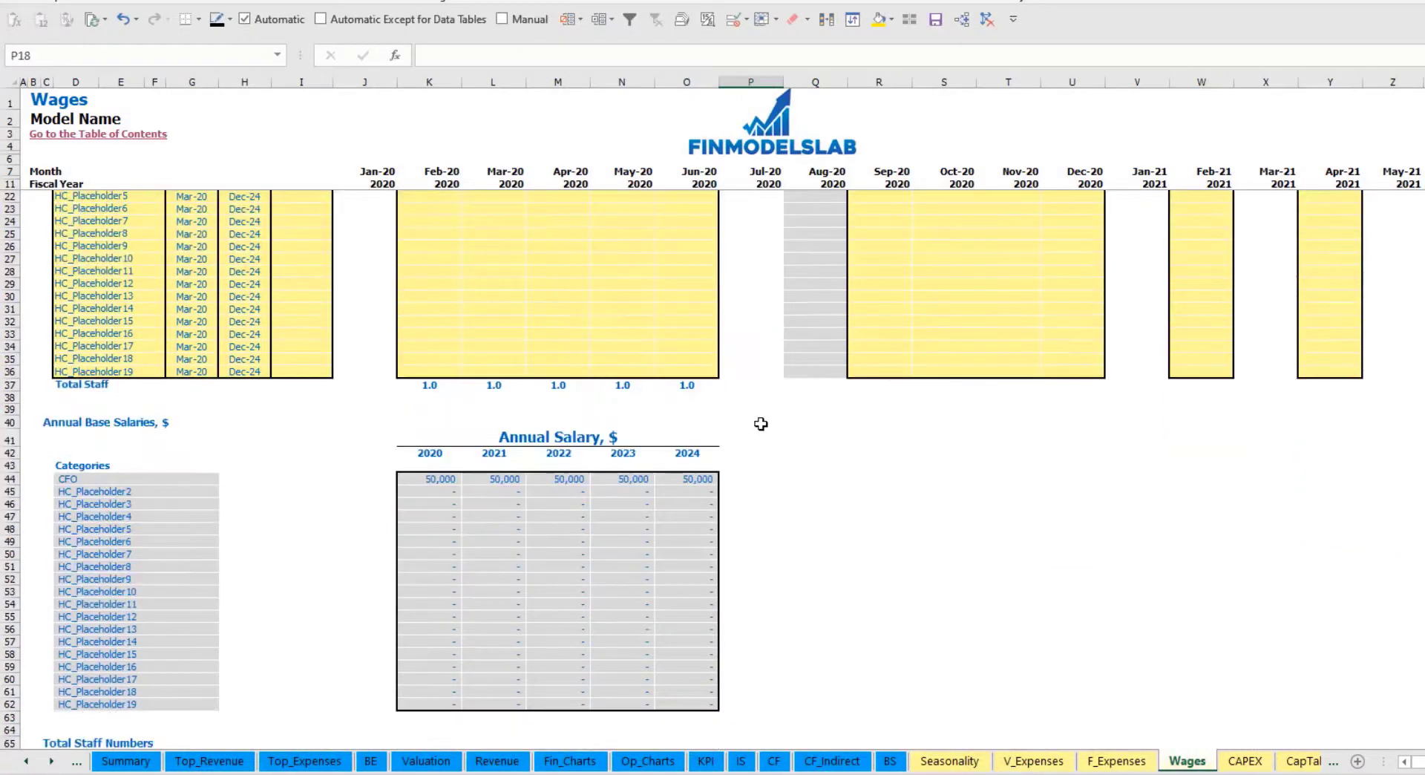
scroll(757, 423, up, 4)
scroll(713, 468, down, 13)
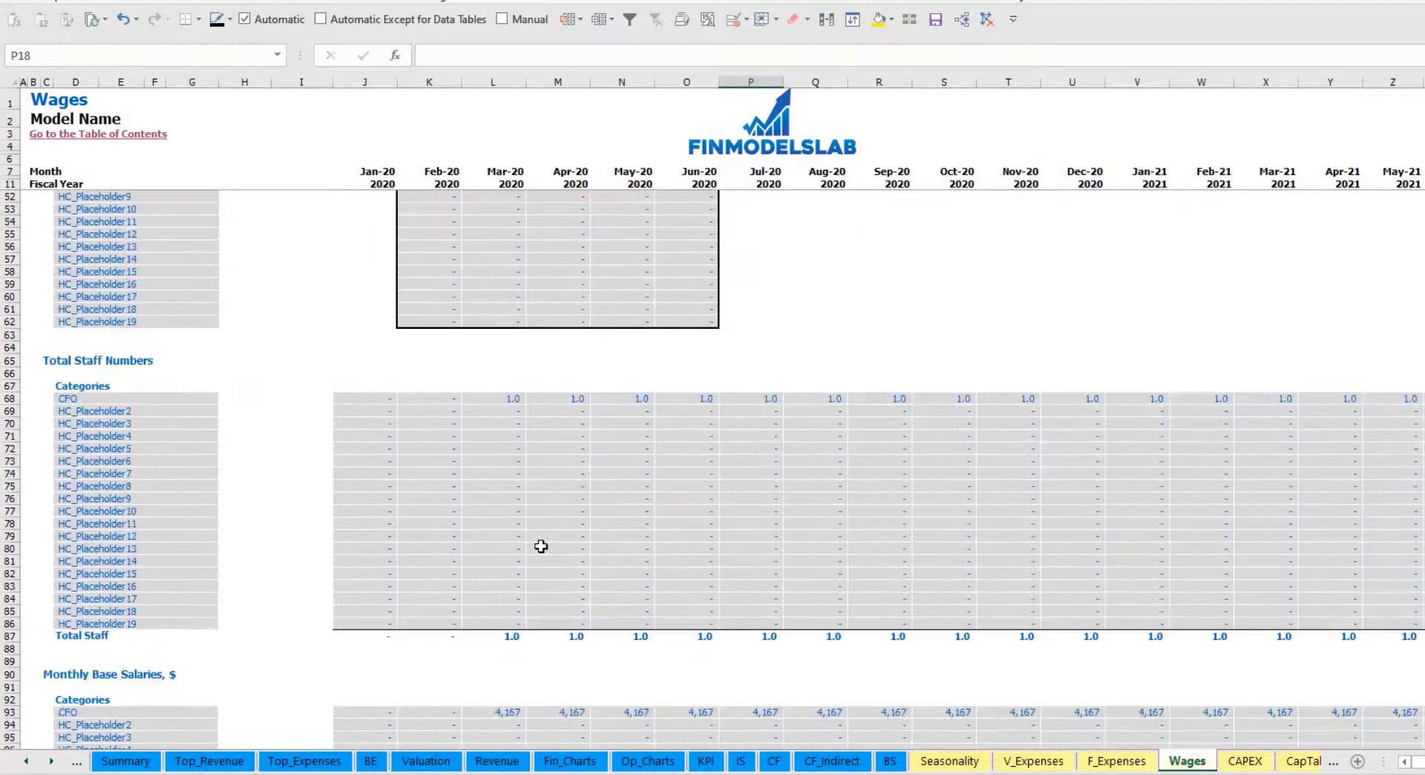
click(512, 399)
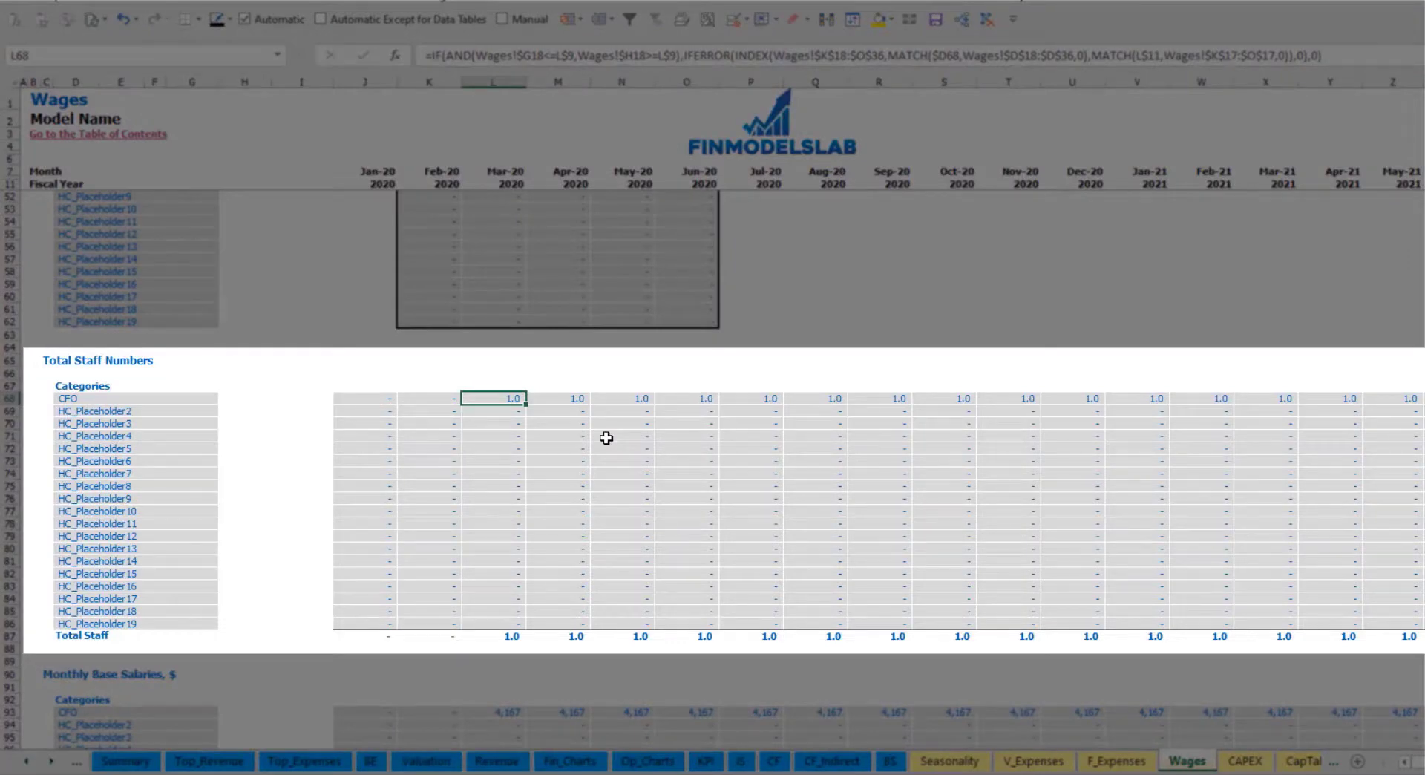
key(ctrl+Right)
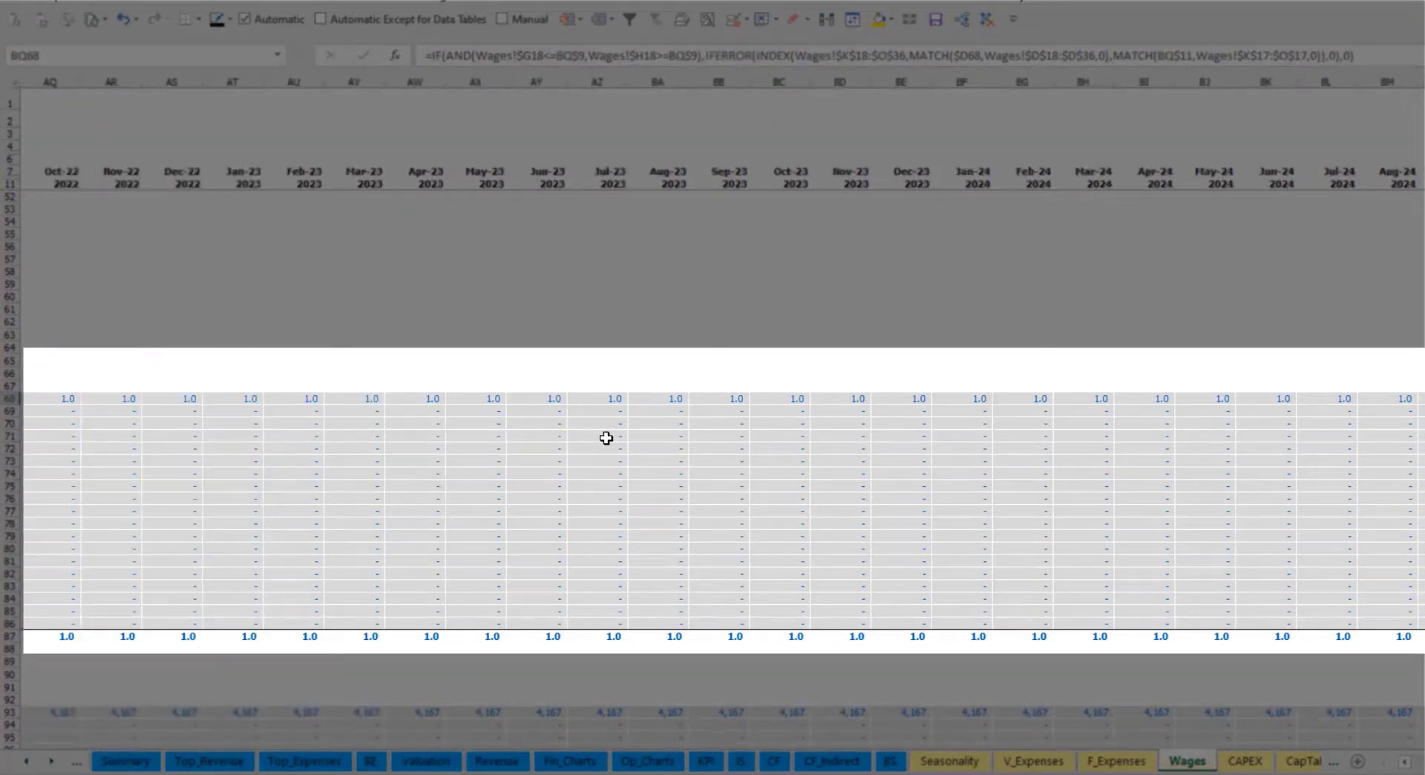
key(Home)
scroll(535, 522, up, 15)
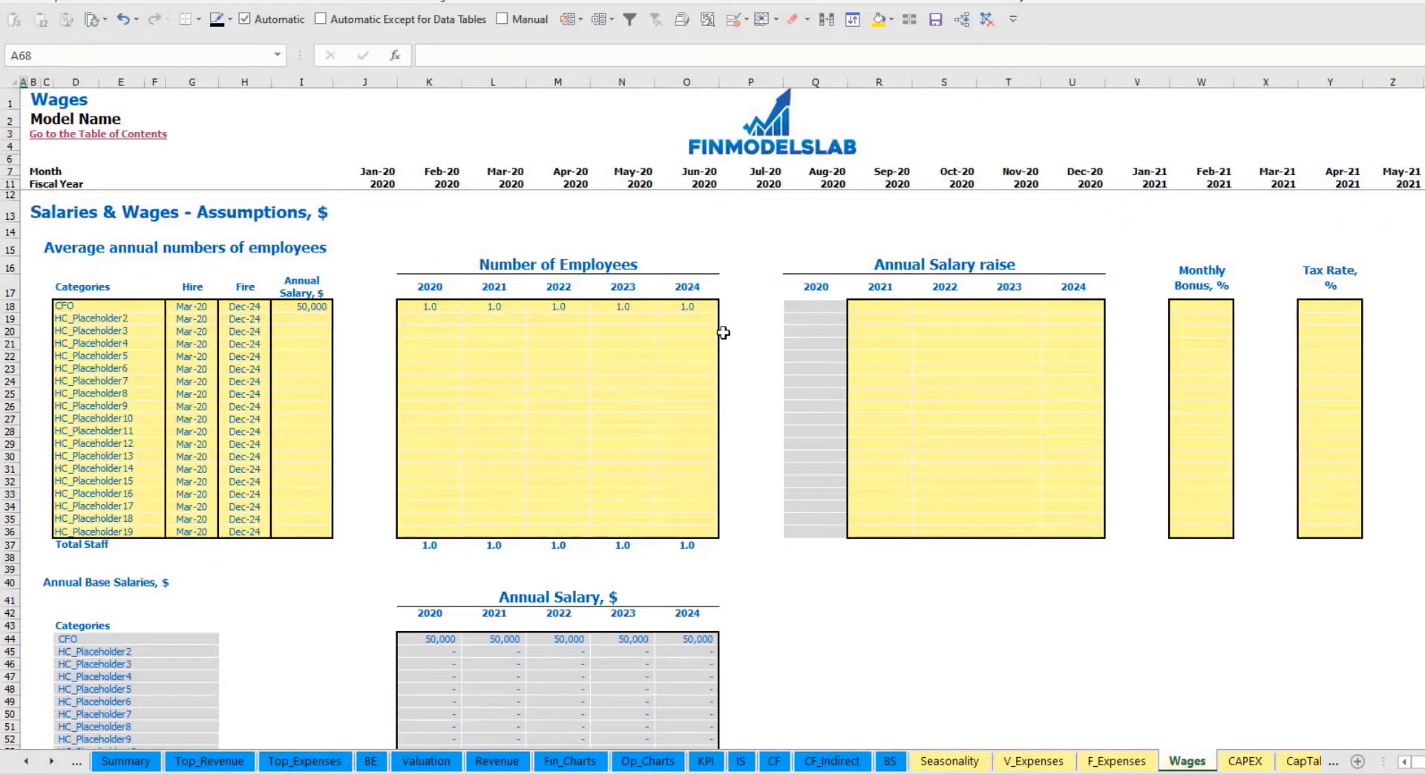
Step: Set the CFO's annual salary raise to 5% for 2021 and copy it to 2022 through 2024
click(886, 310)
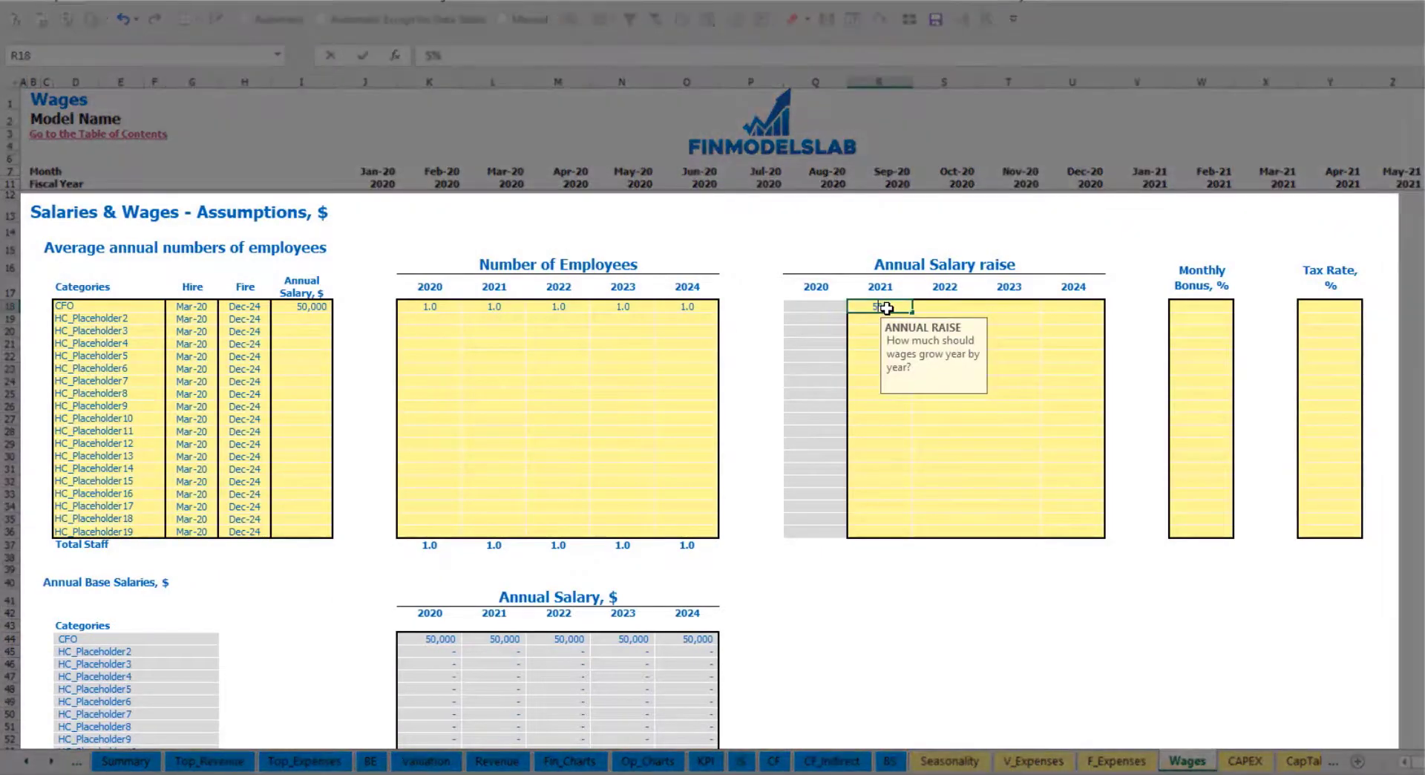
text(5%)
key(Return)
click(883, 307)
key(ctrl+c)
drag(943, 306, 1073, 307)
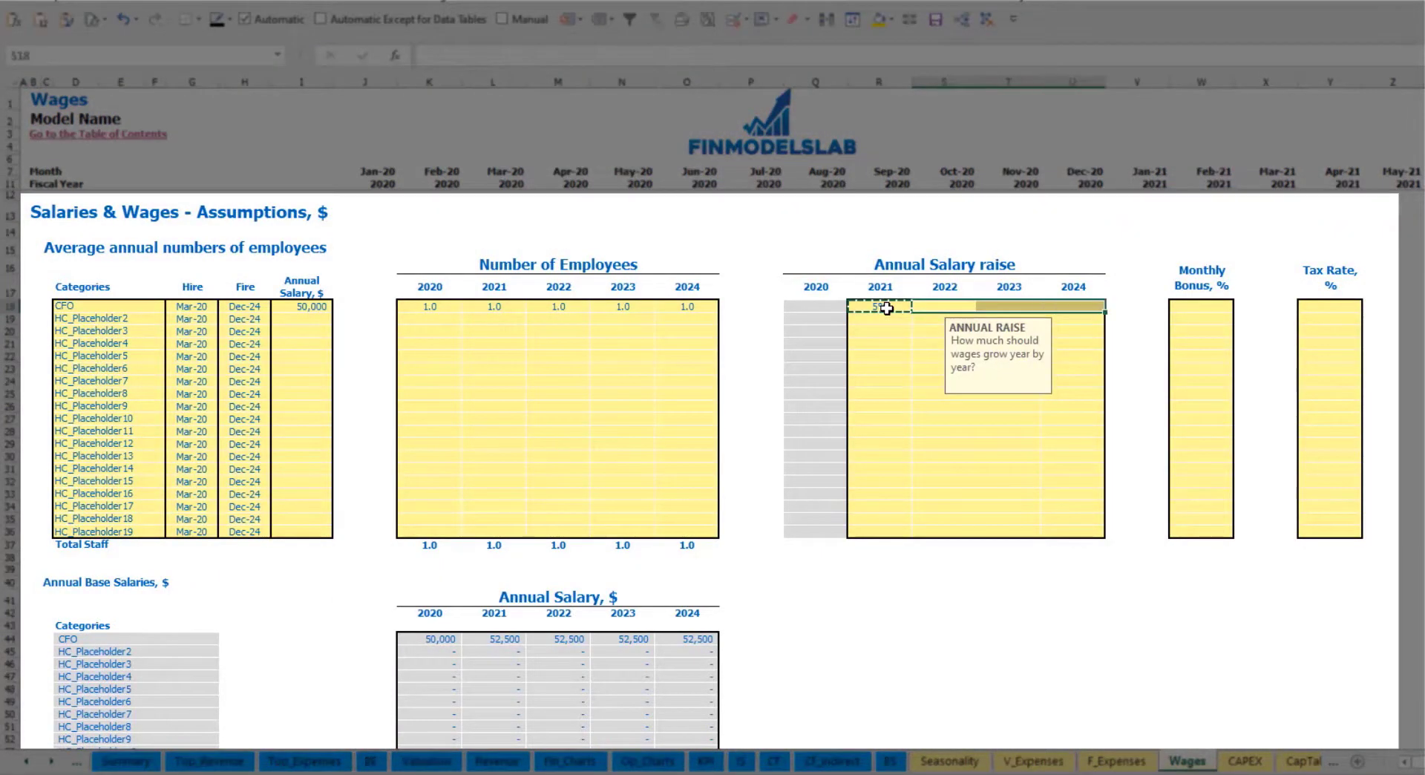
key(ctrl+v)
Step: Check how the CFO's base salary and yearly raises feed the 2020–2024 annual base salaries
click(780, 600)
drag(435, 639, 683, 638)
click(506, 654)
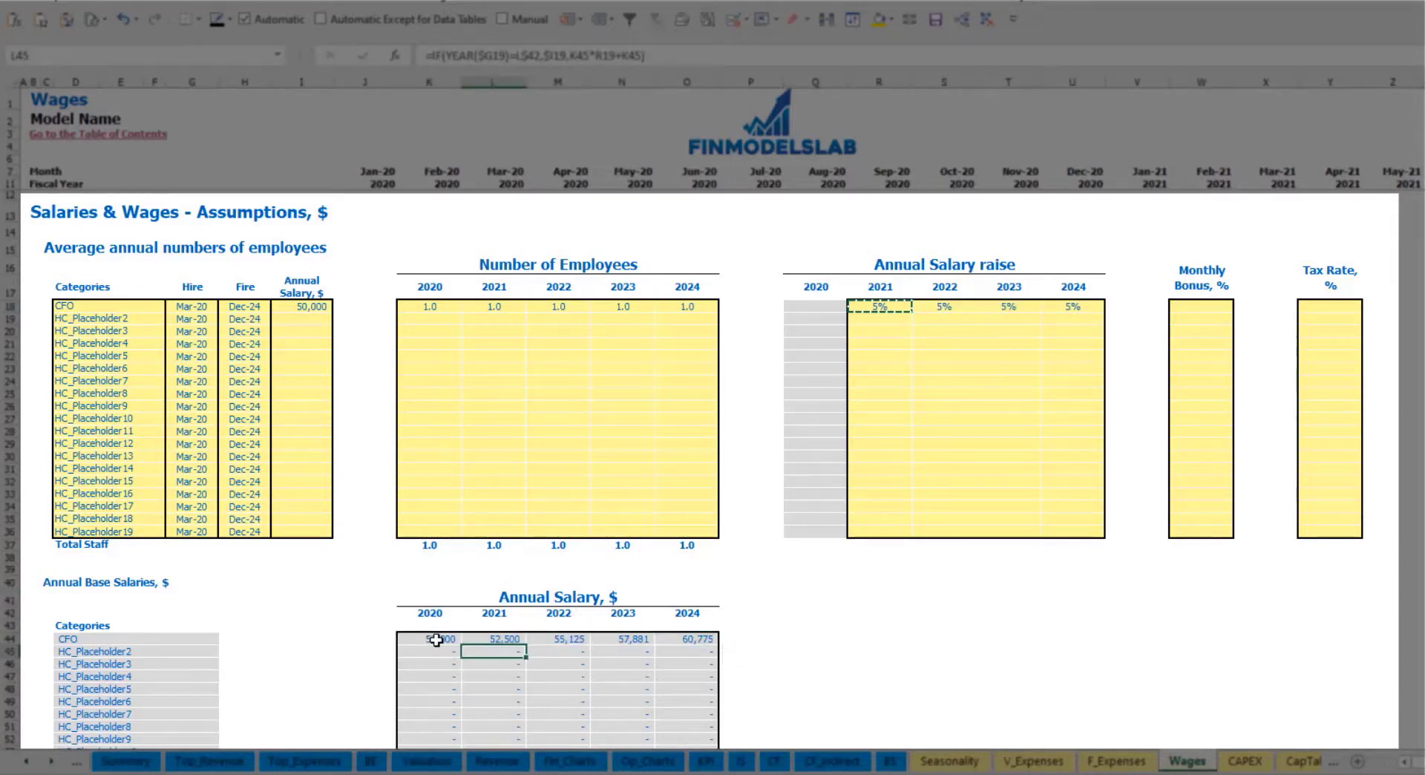
click(312, 310)
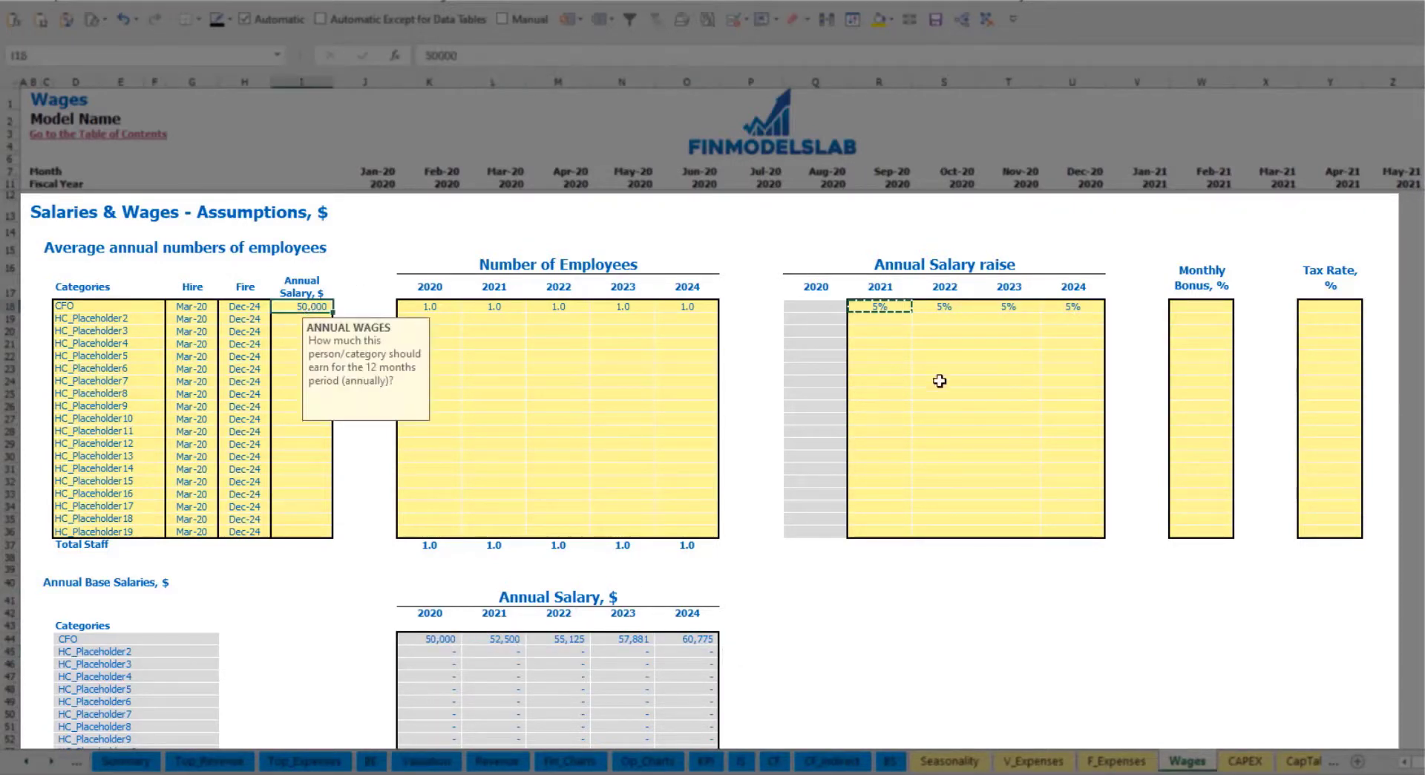
drag(904, 308, 1069, 308)
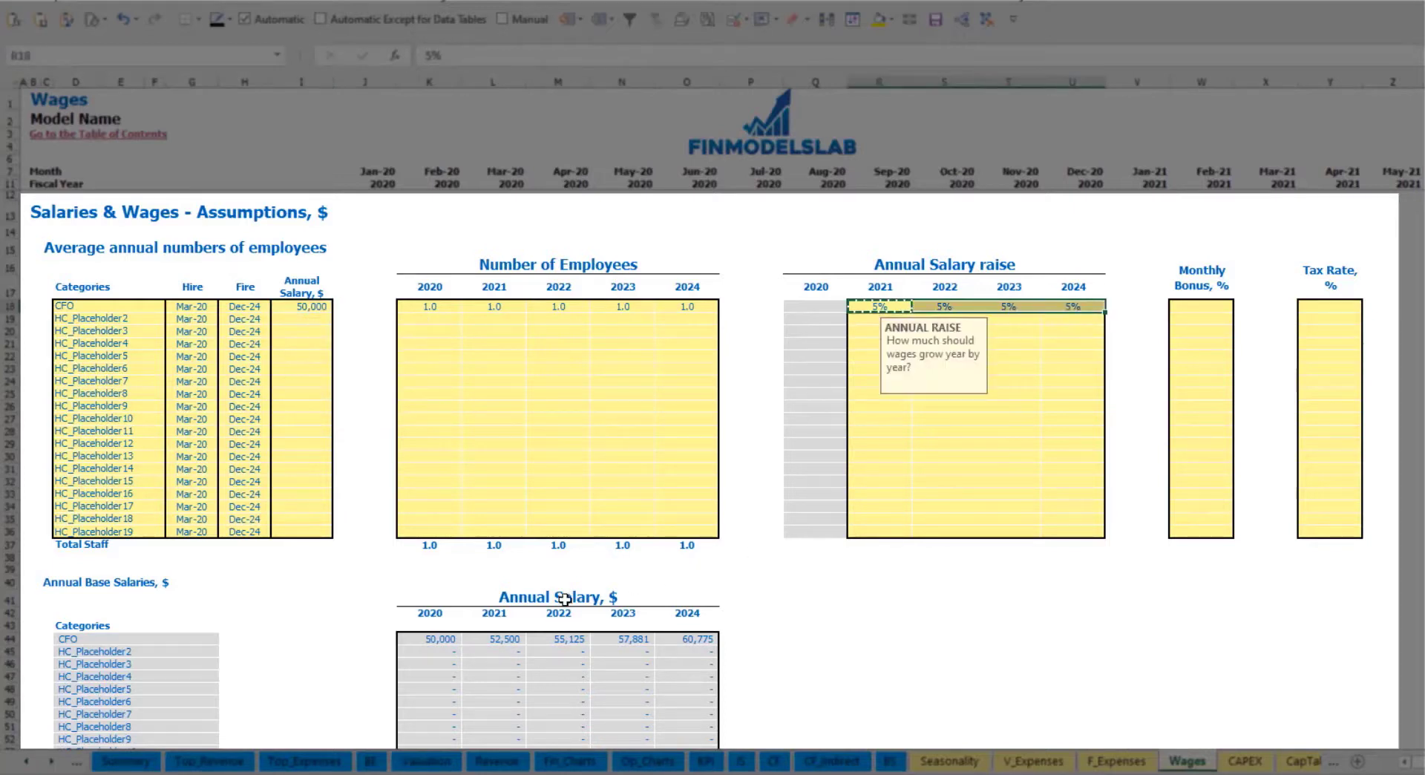
click(493, 639)
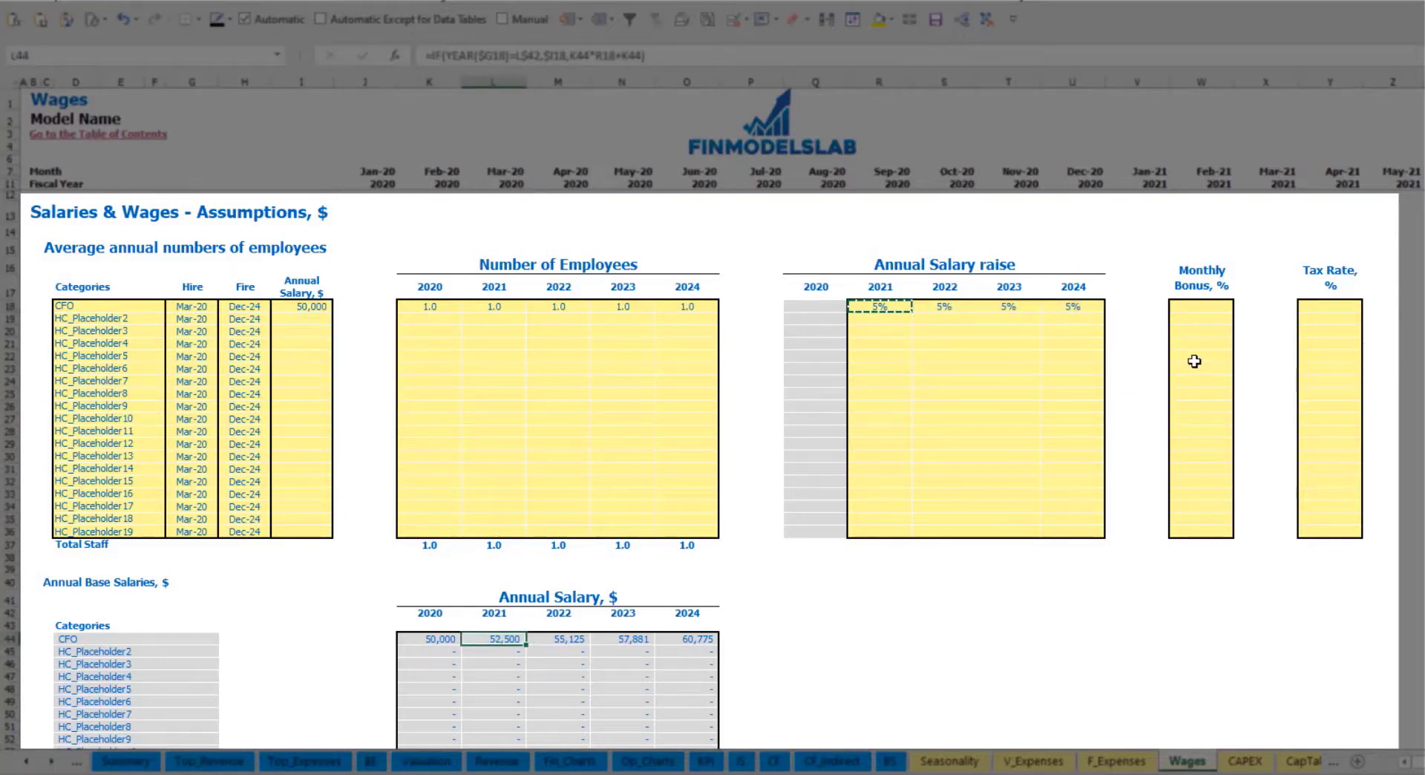
Step: Set the CFO's monthly bonus to 10% and tax rate to 5%
click(1209, 304)
text(10)
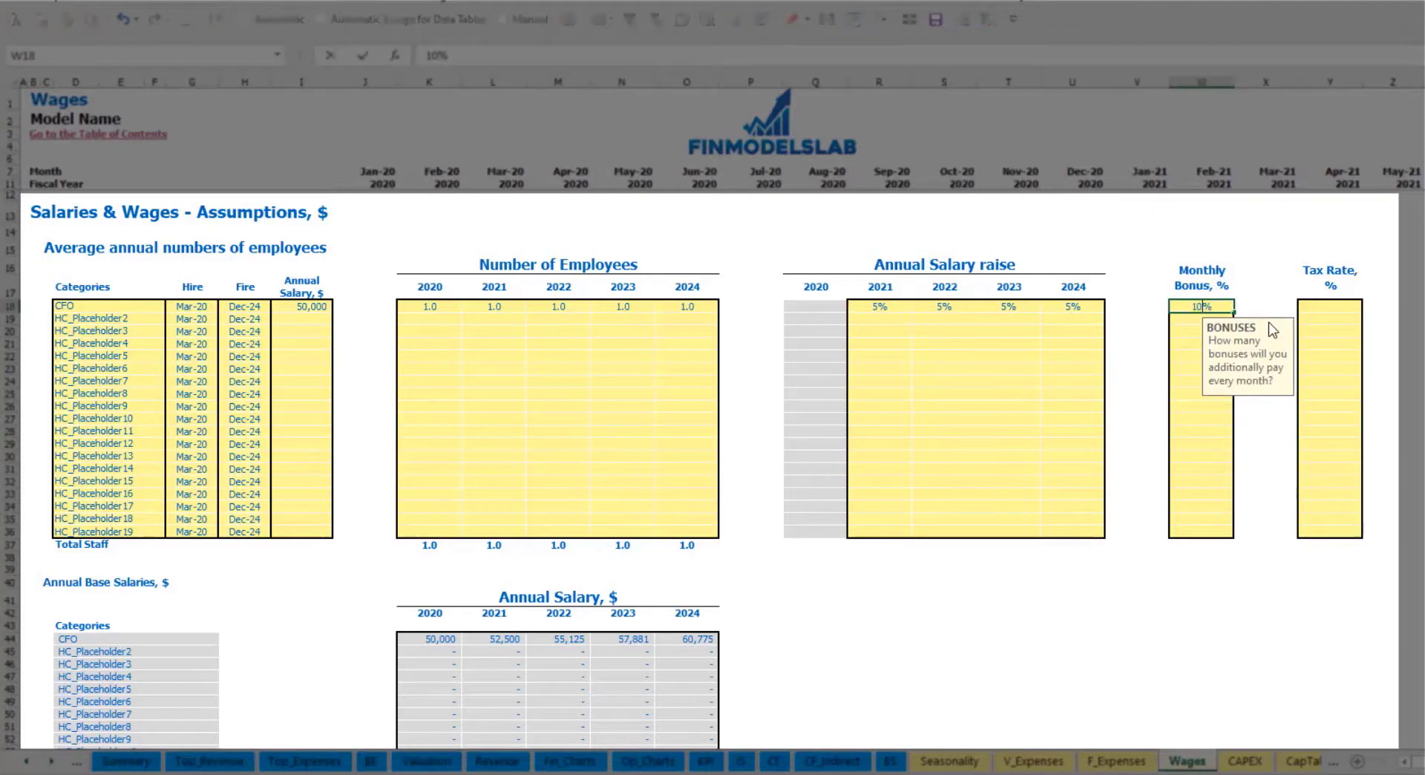
click(1344, 302)
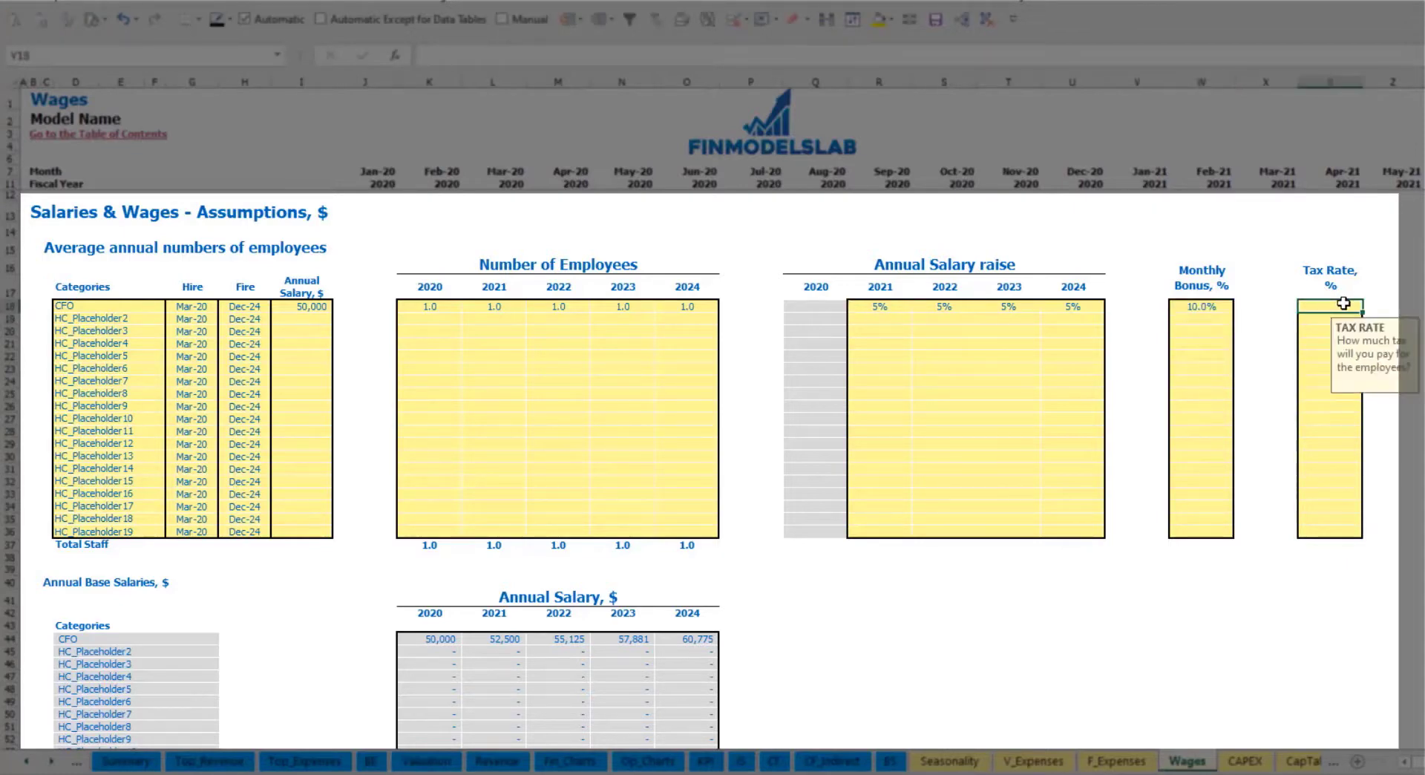
key(Return)
Step: Examine the CFO's rows in the monthly base salaries, monthly bonus and monthly base taxes calculations, including the salary and bonus formulas
scroll(559, 470, down, 6)
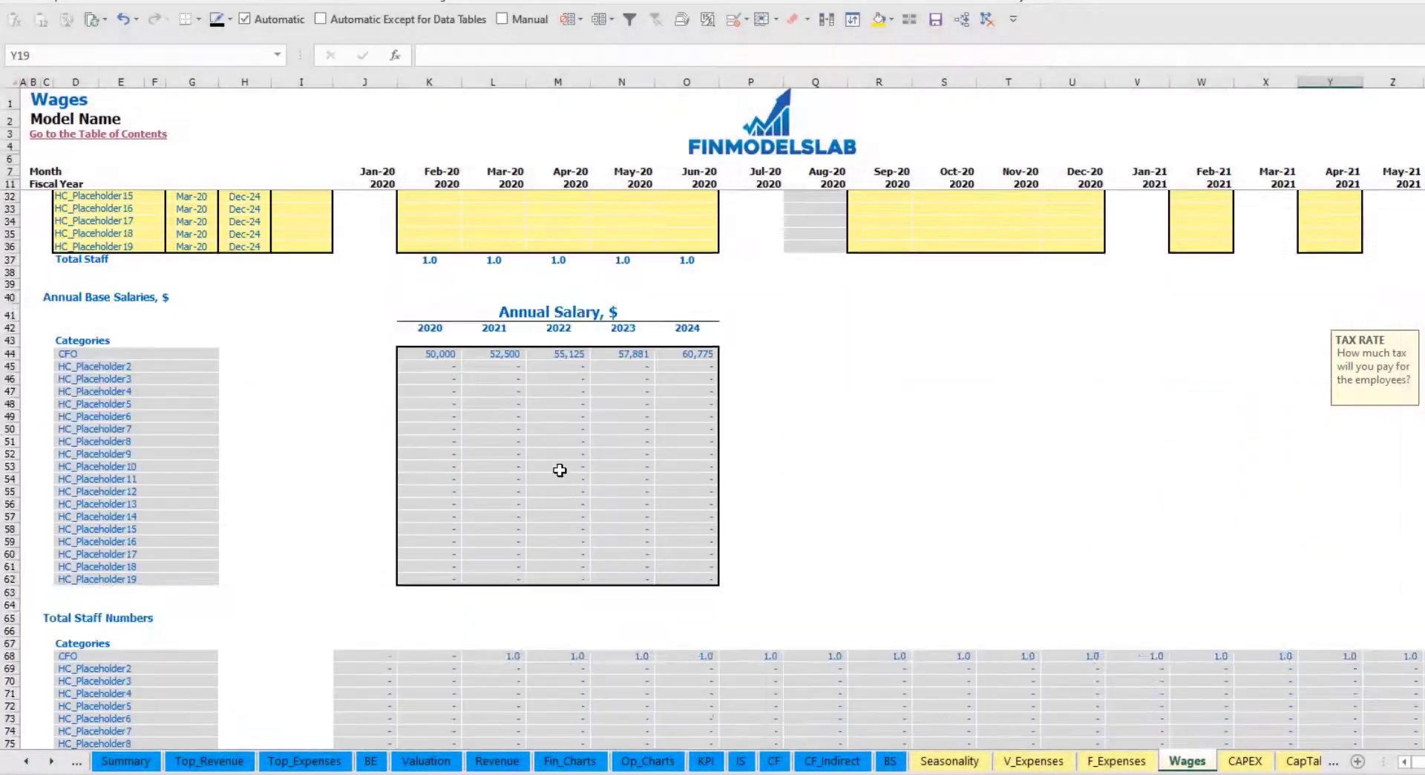
scroll(560, 470, down, 10)
scroll(9, 592, down, 3)
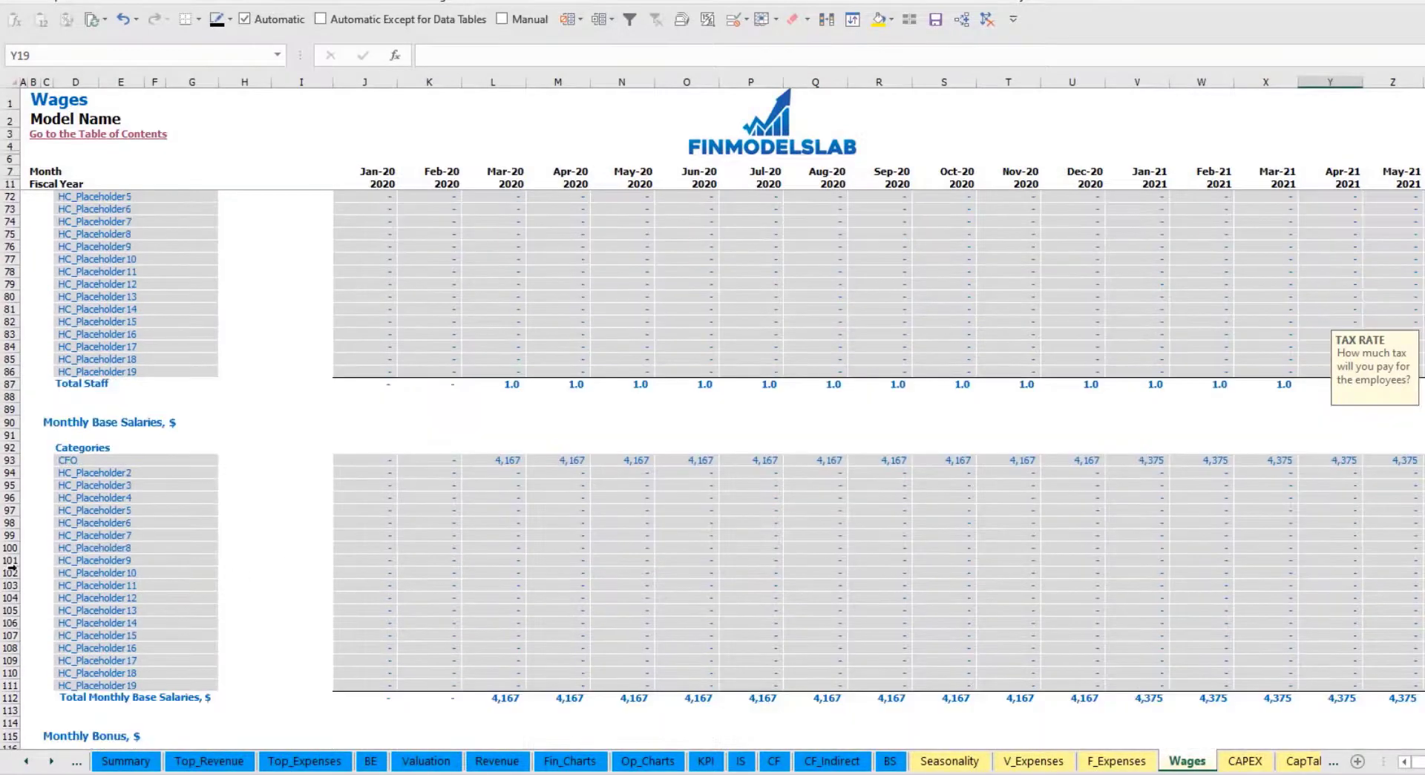
click(10, 464)
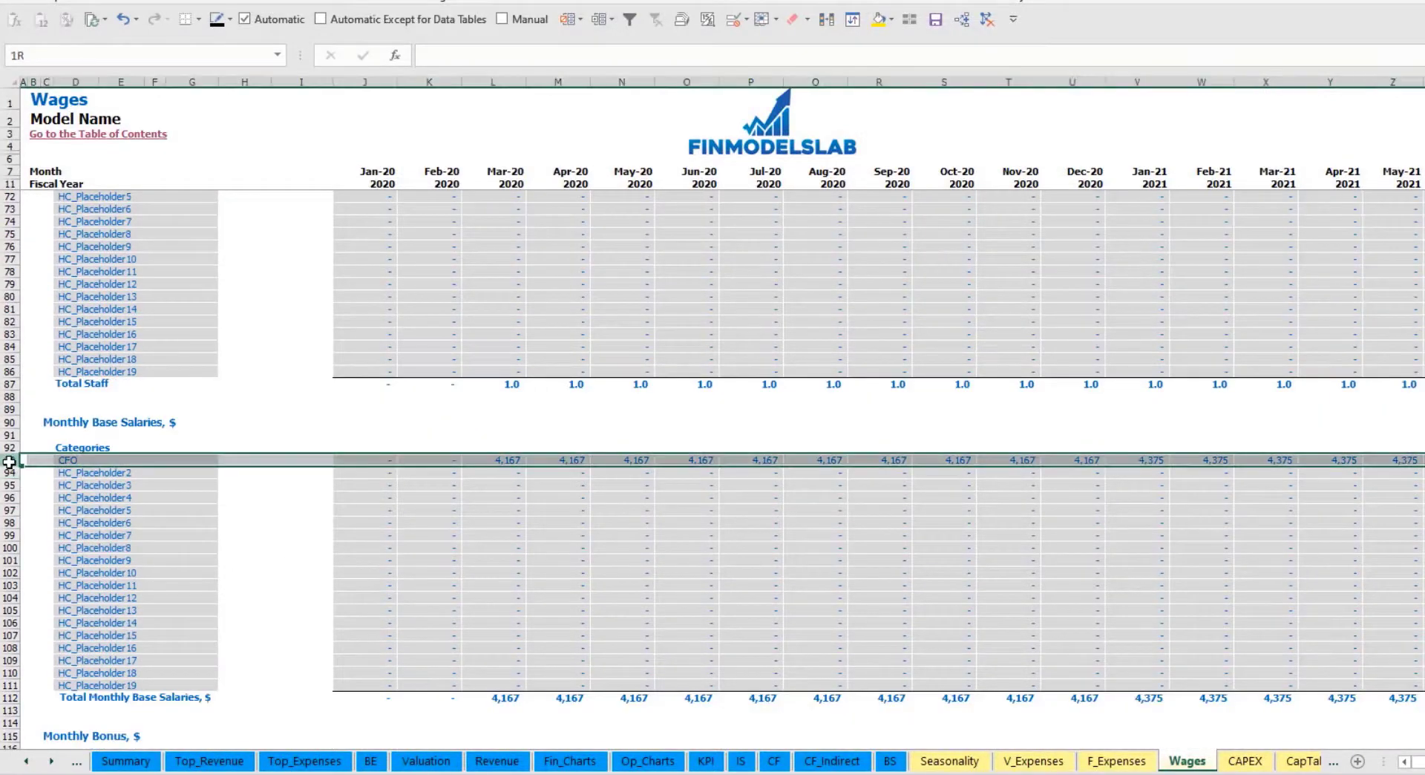
click(514, 458)
scroll(446, 518, down, 7)
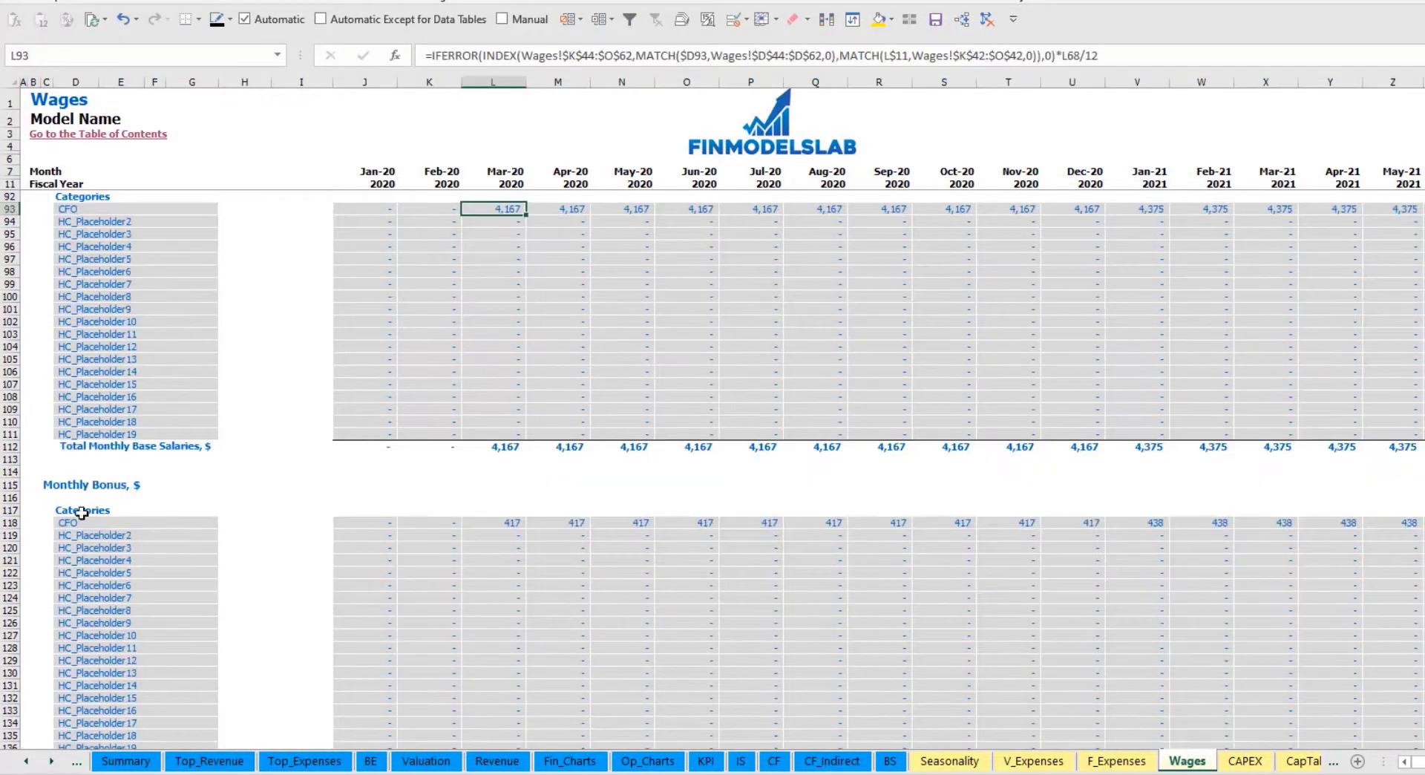
click(10, 523)
click(511, 523)
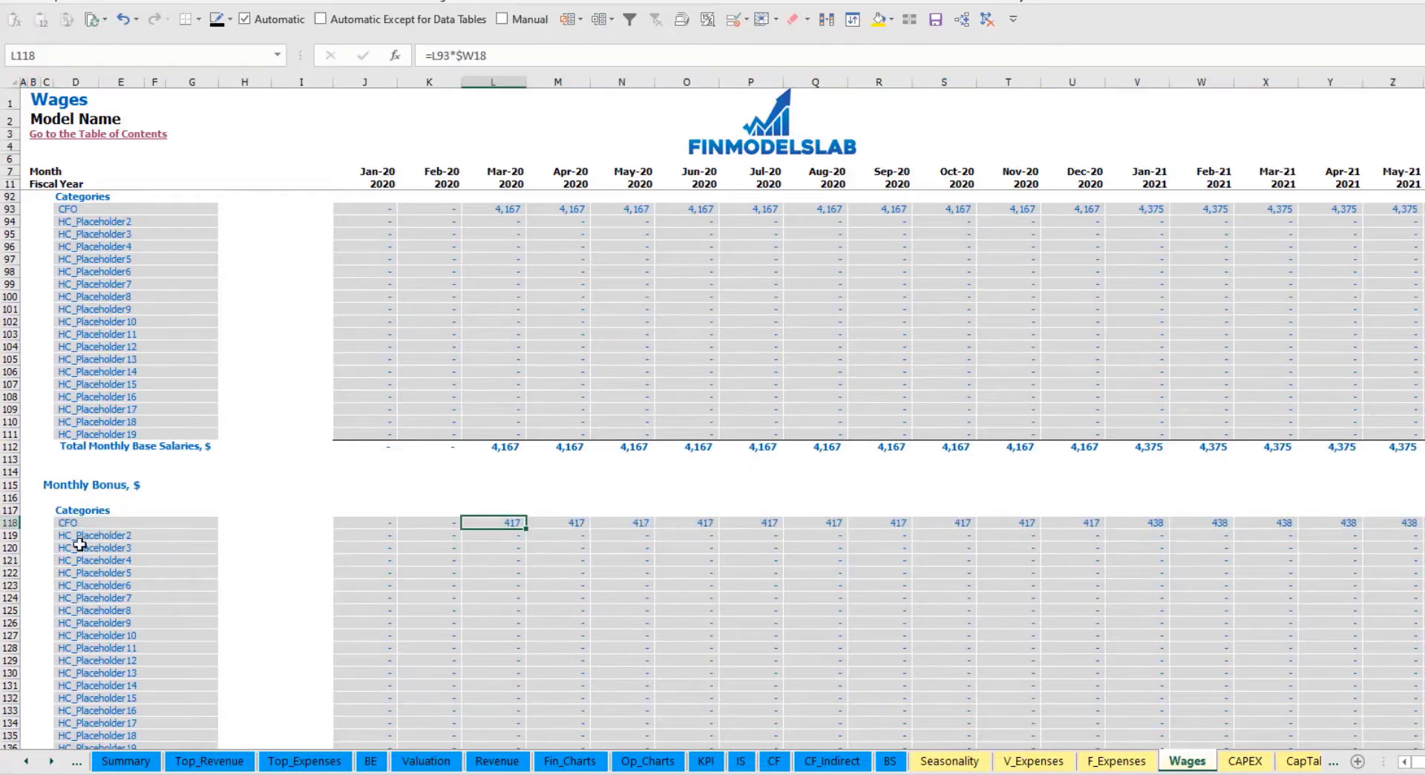
scroll(96, 542, down, 7)
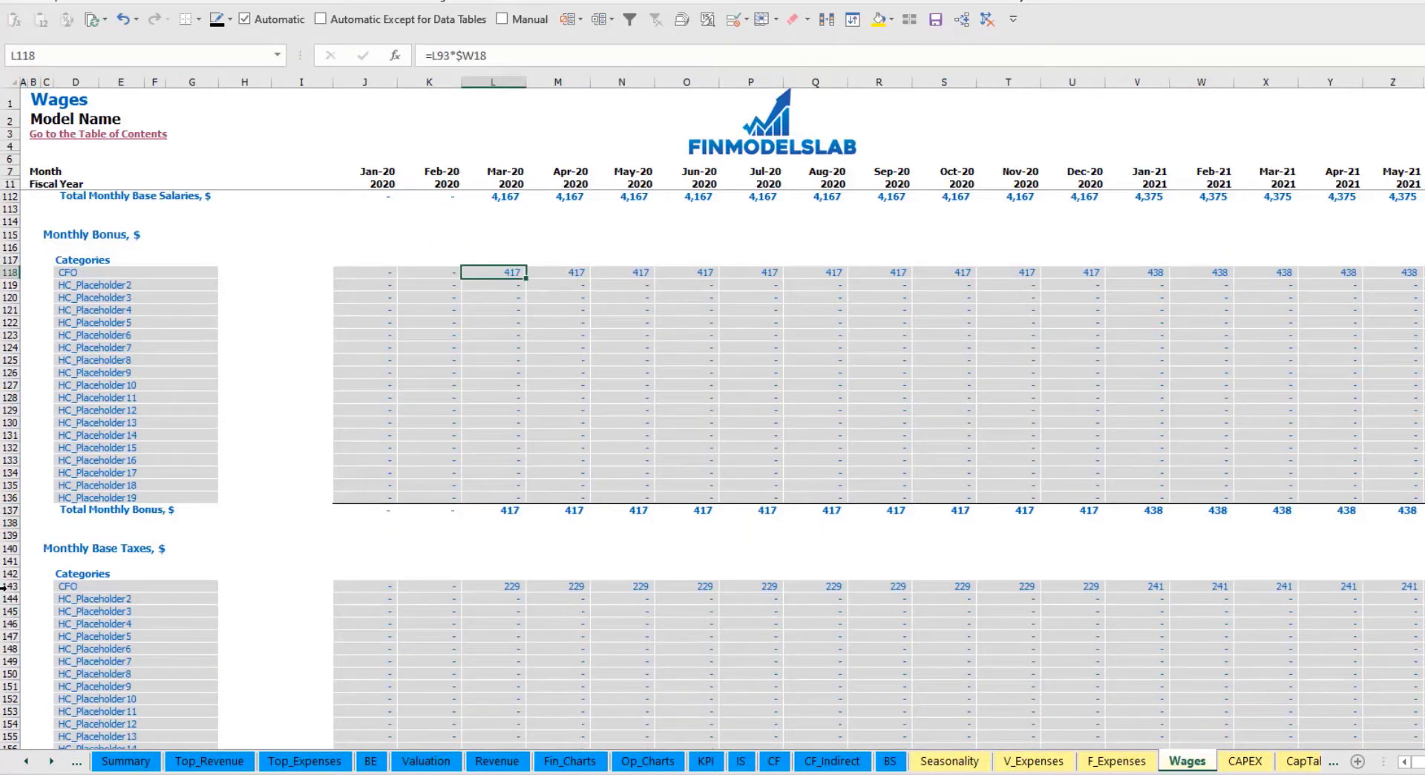
click(5, 587)
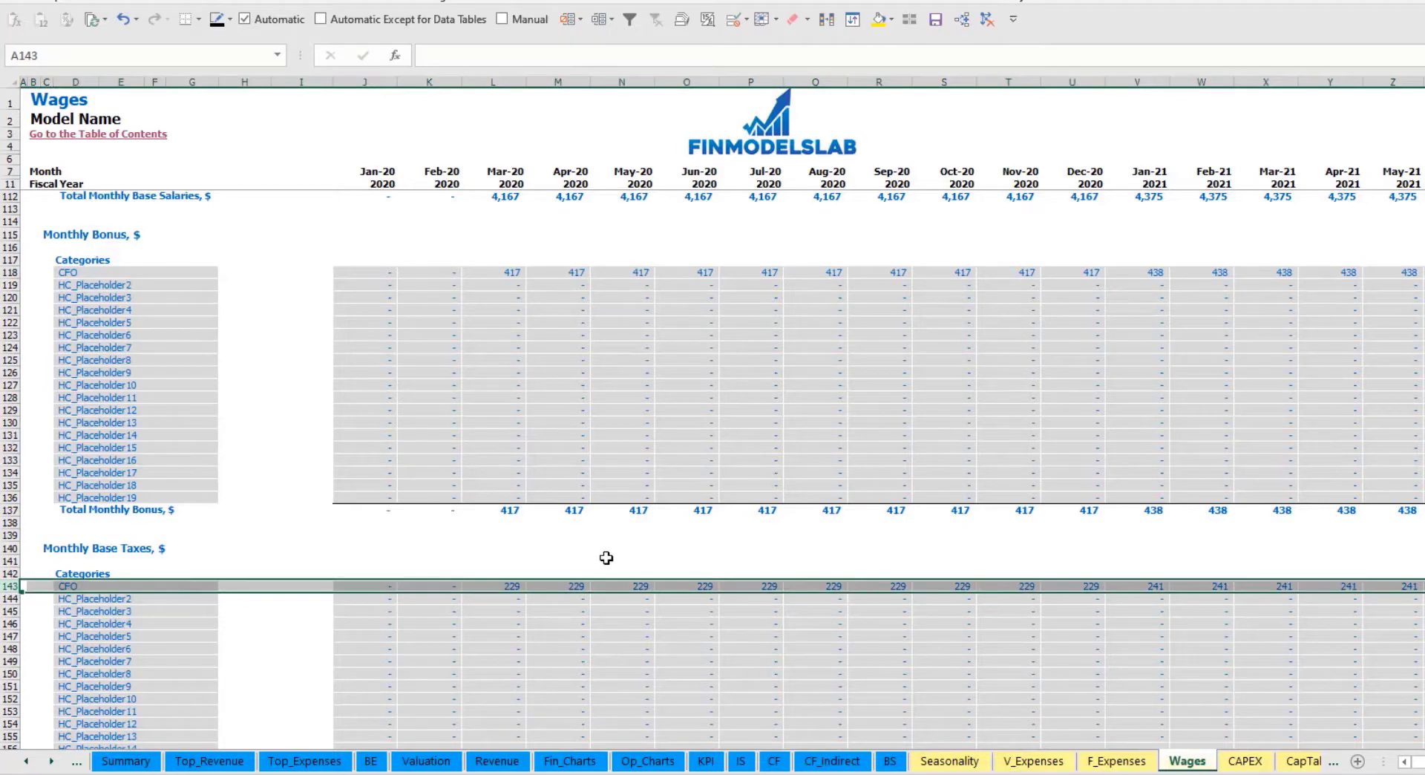
Step: Name the second staff category in the salary assumptions Admin HC
scroll(607, 557, up, 20)
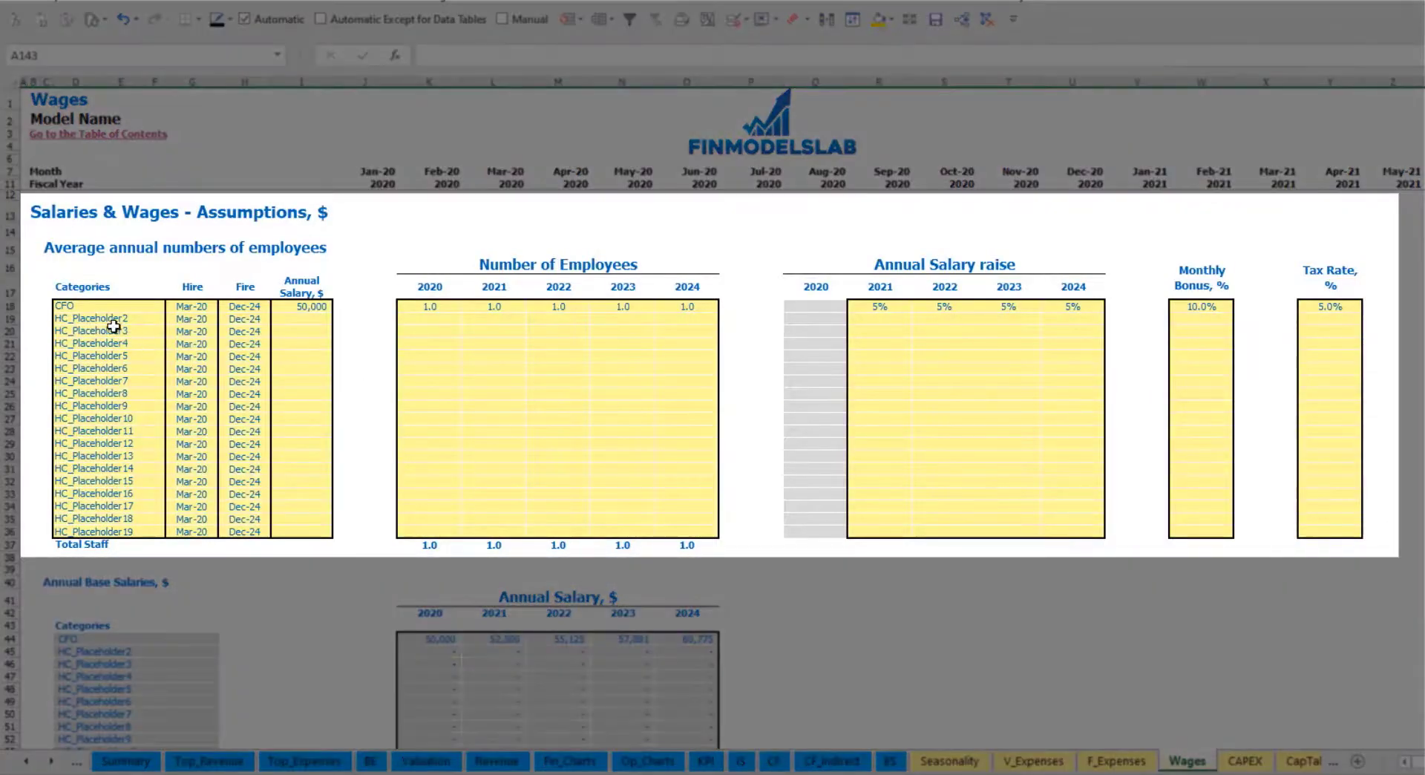
click(112, 321)
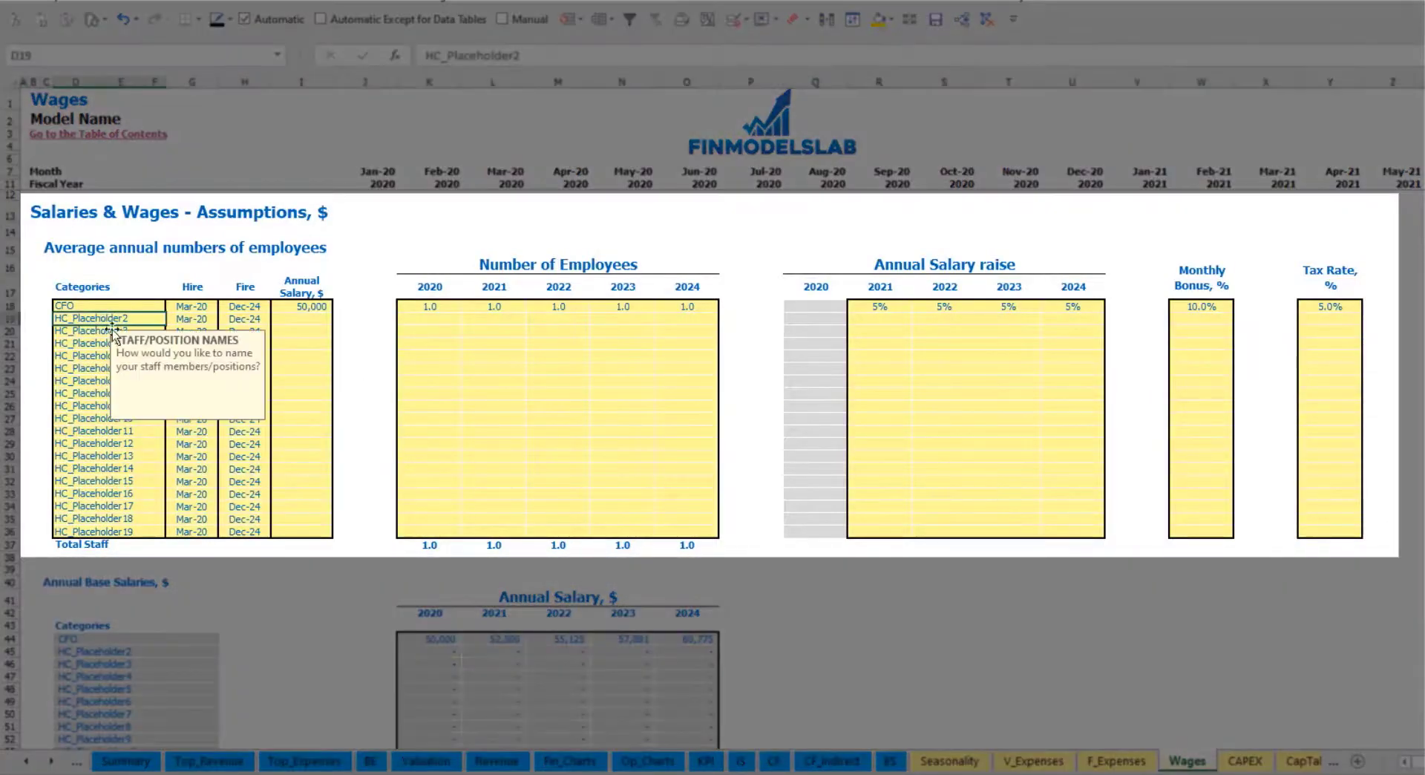
text(Admin)
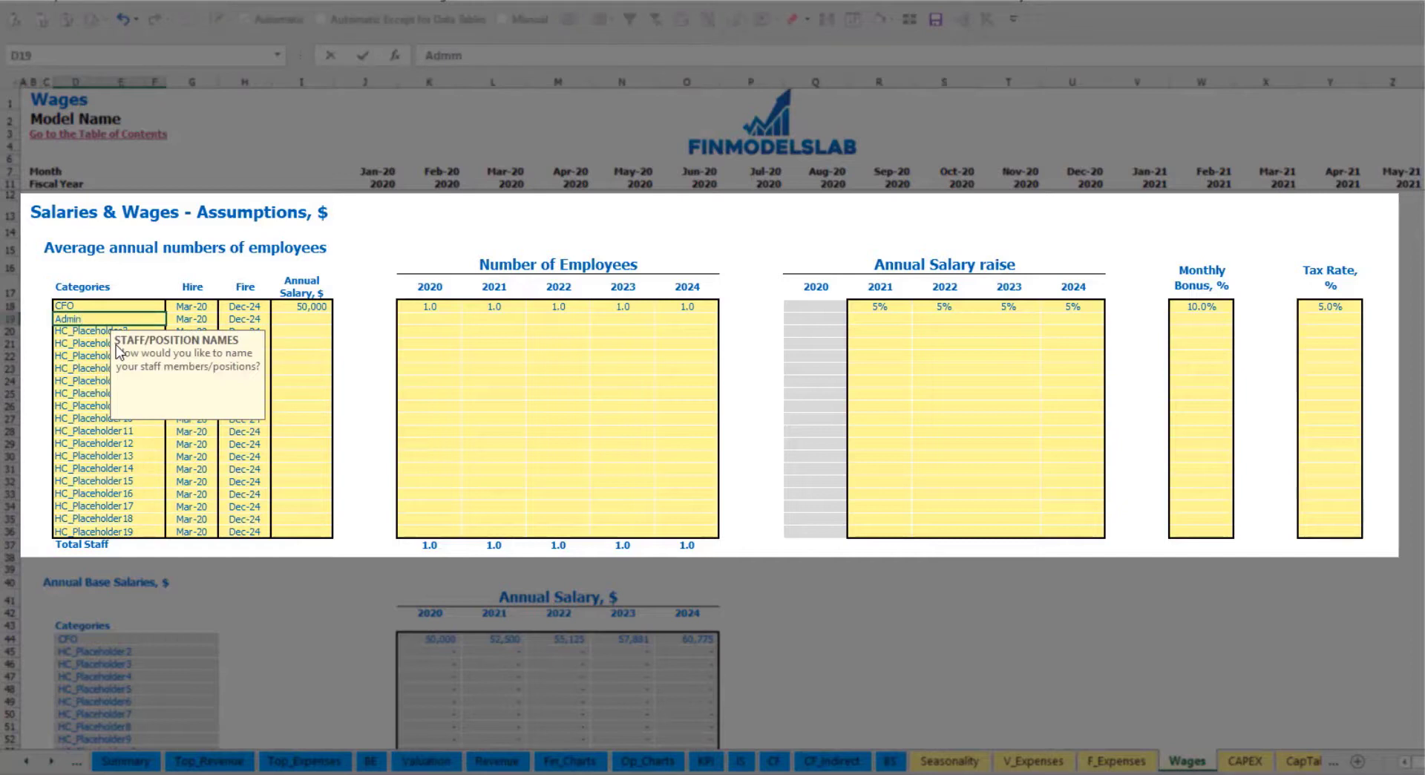
text( HC)
key(Return)
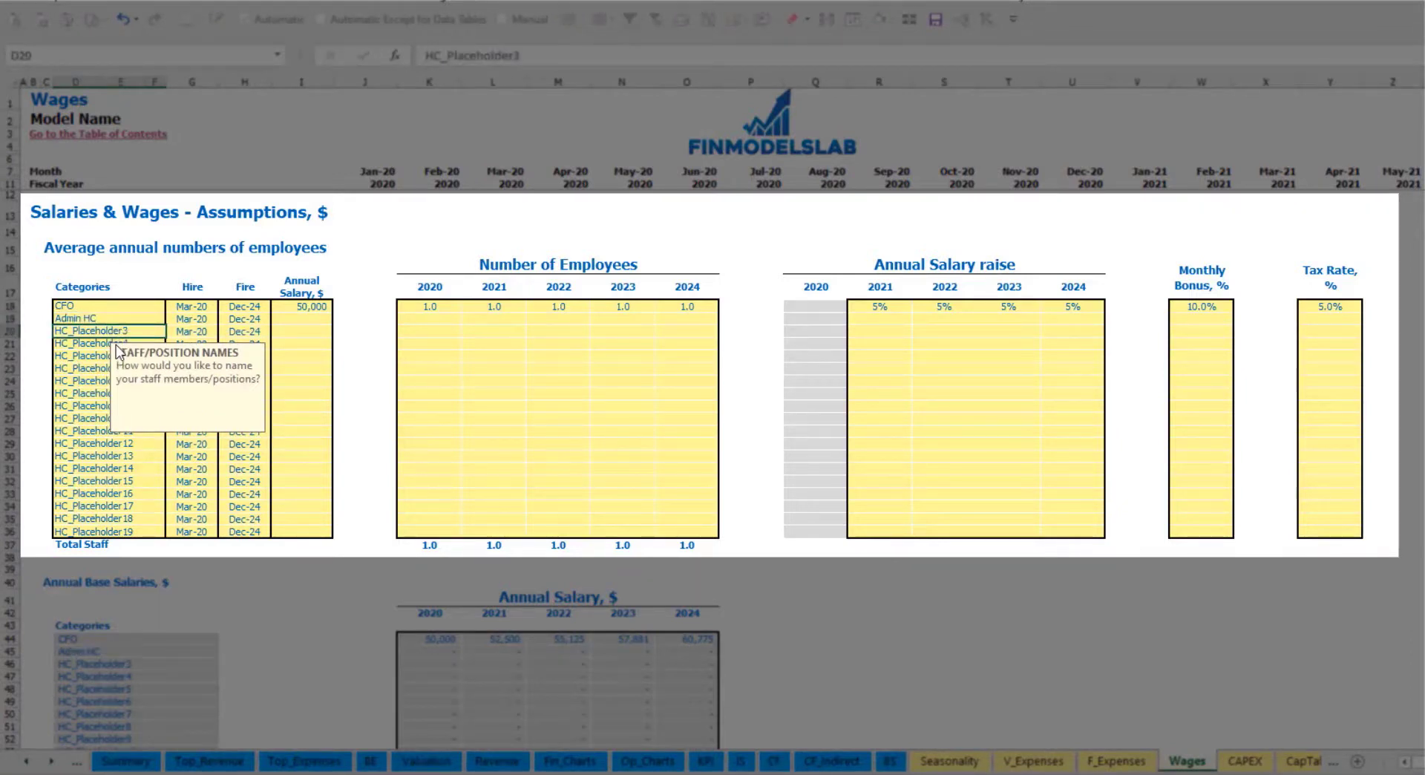
Step: Set Admin HC's hire date to Apr-20 and its annual salary to 30,000
click(203, 319)
click(225, 318)
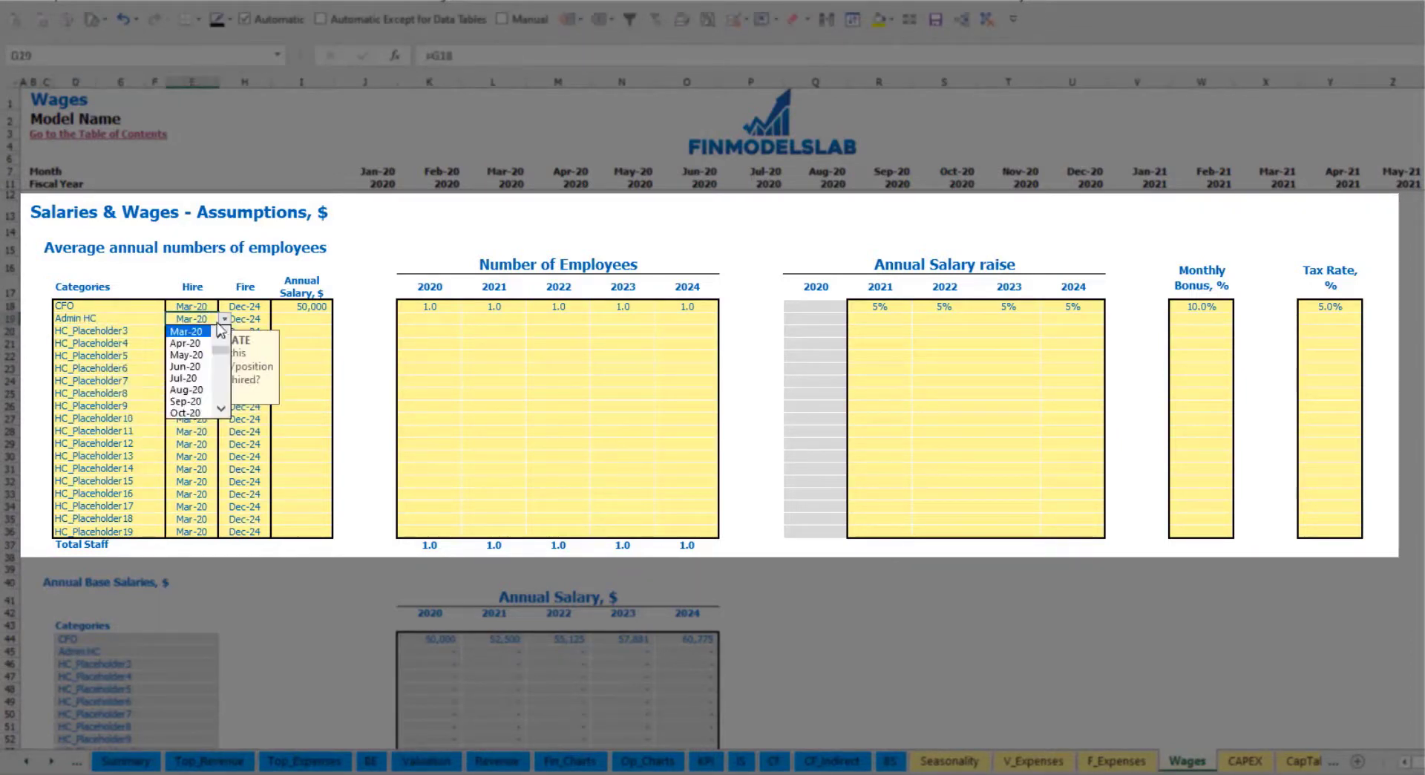
key(Escape)
click(202, 347)
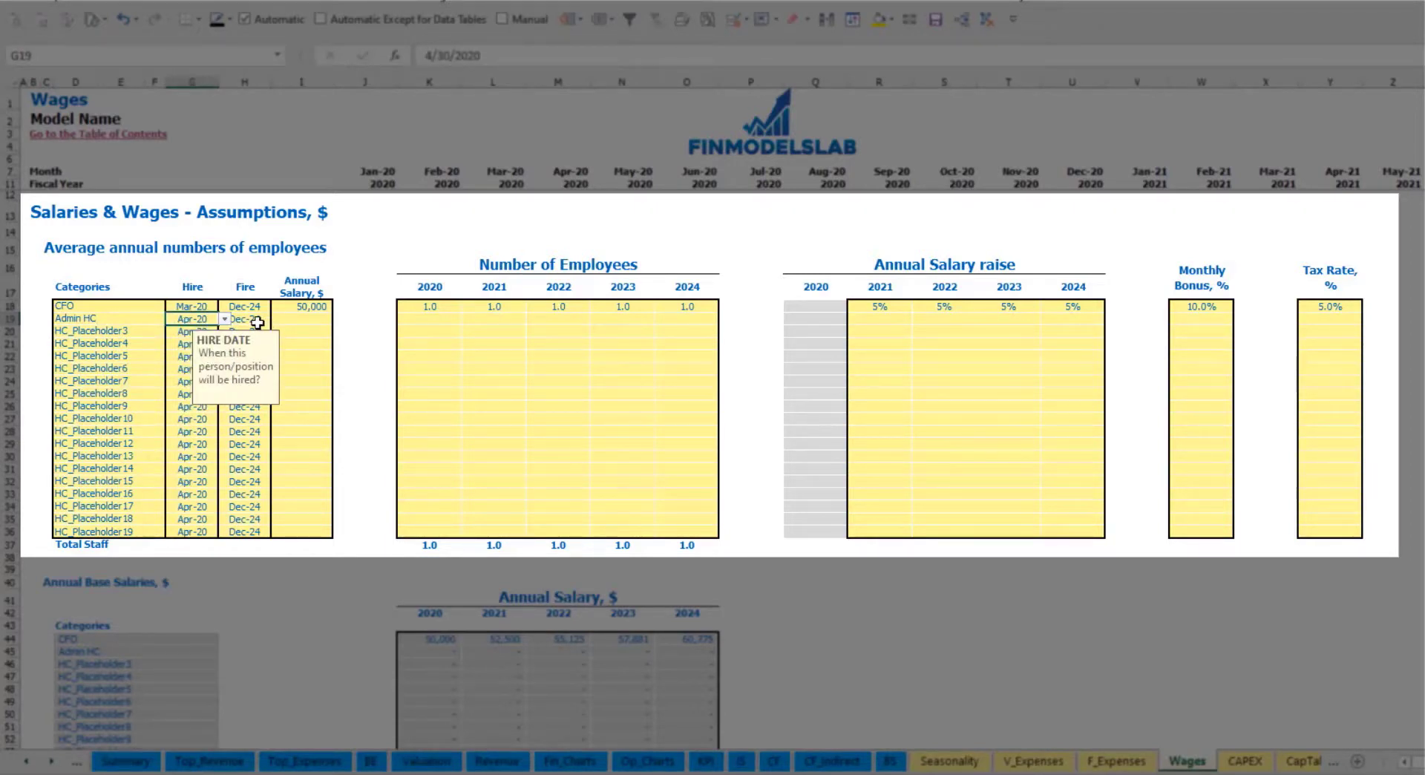
click(257, 321)
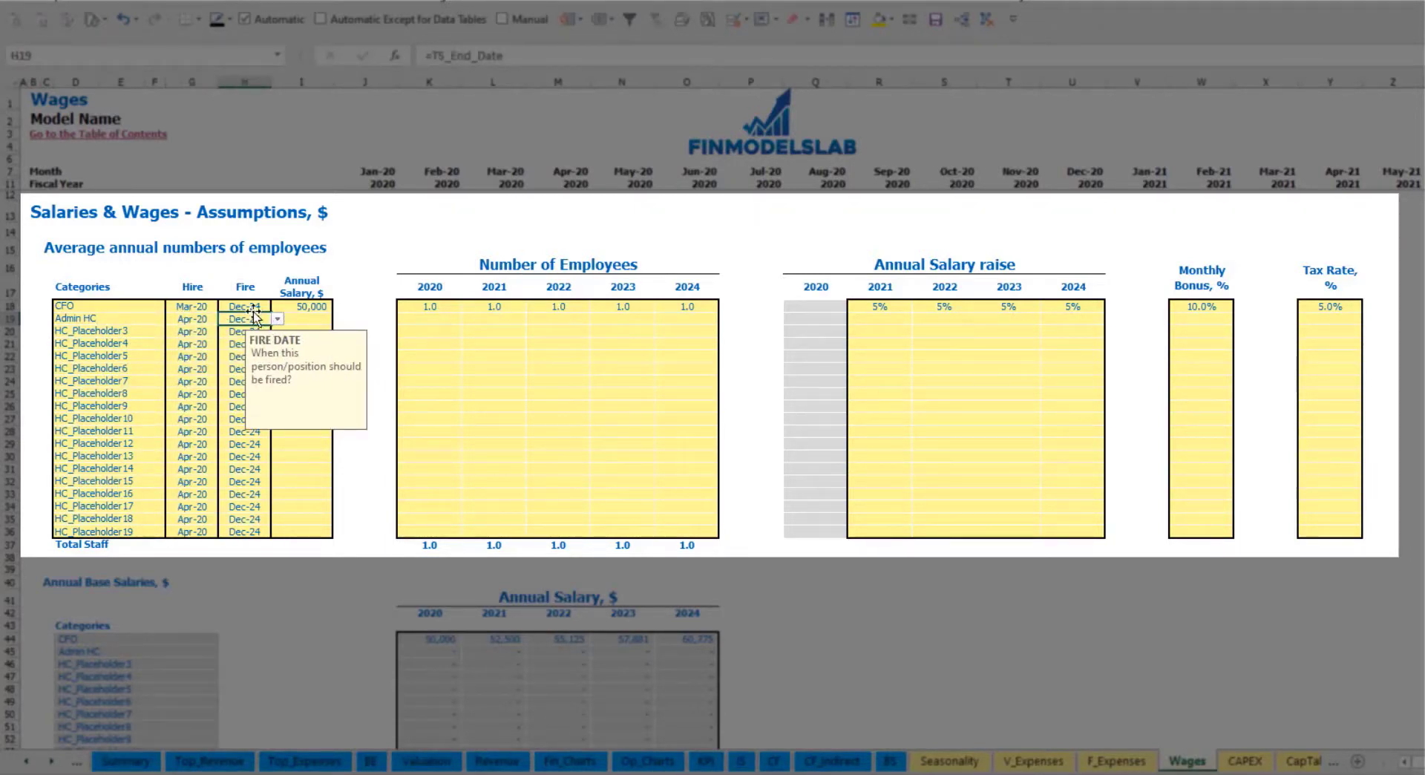
click(297, 318)
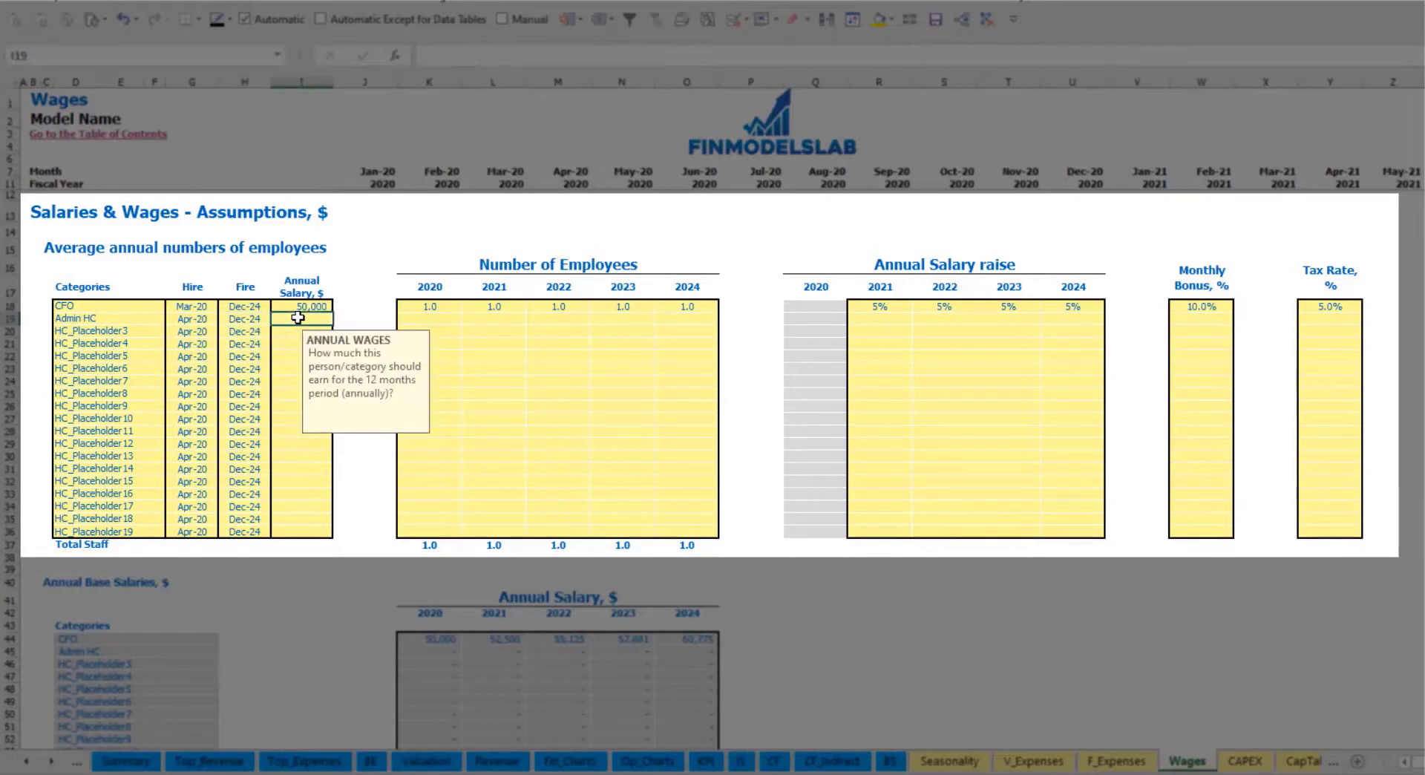
text(30000)
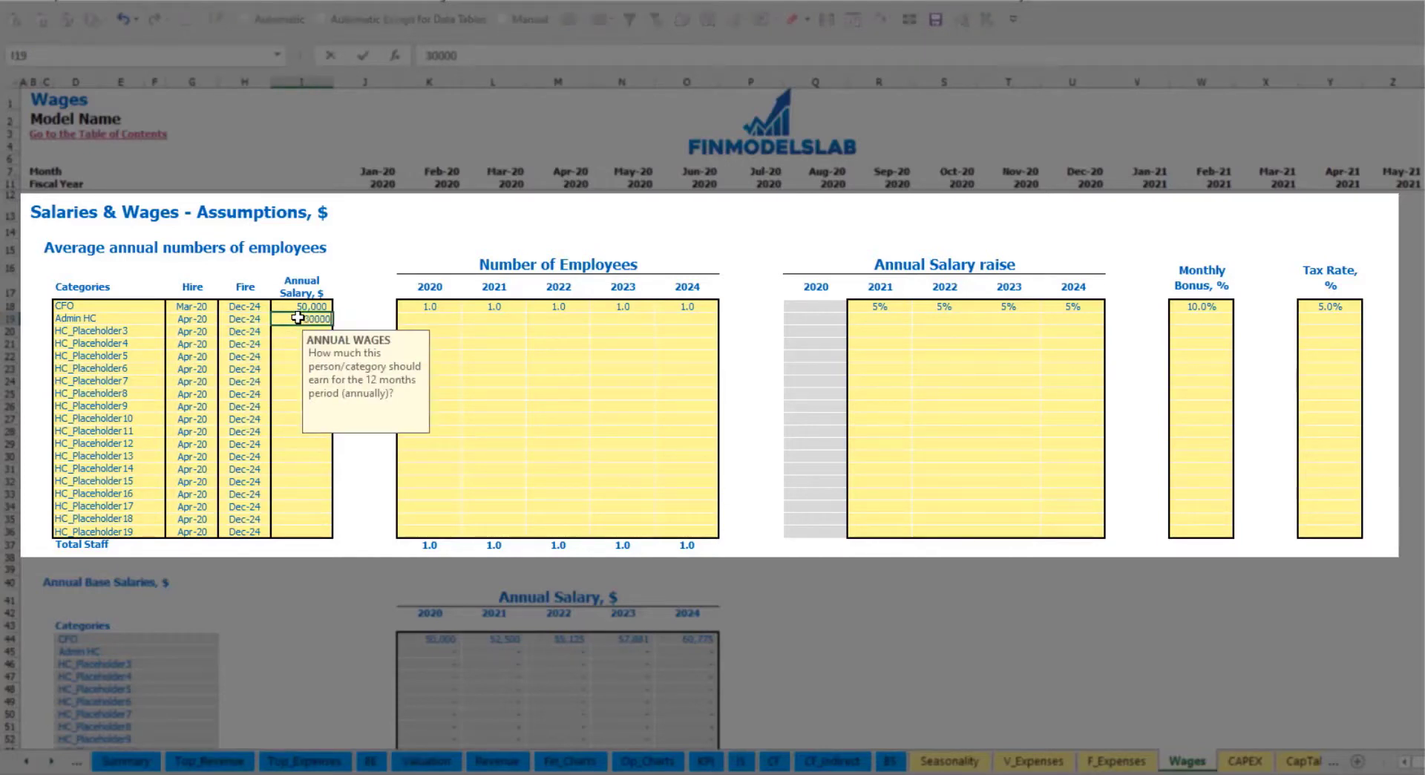
key(Return)
Step: Enter Admin HC's number of employees for 2020 through 2024 as 2, 4, 6, 8 and 10
click(441, 318)
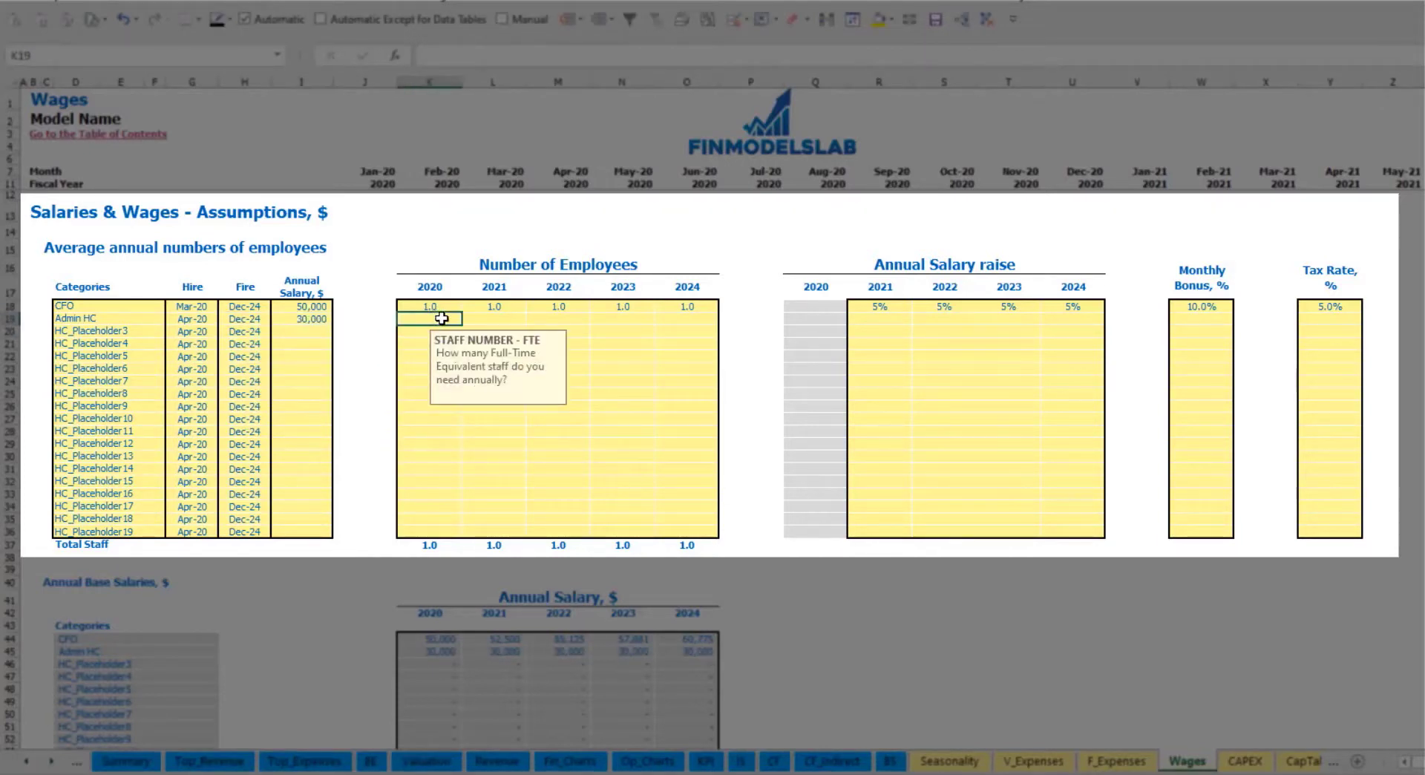
text(2)
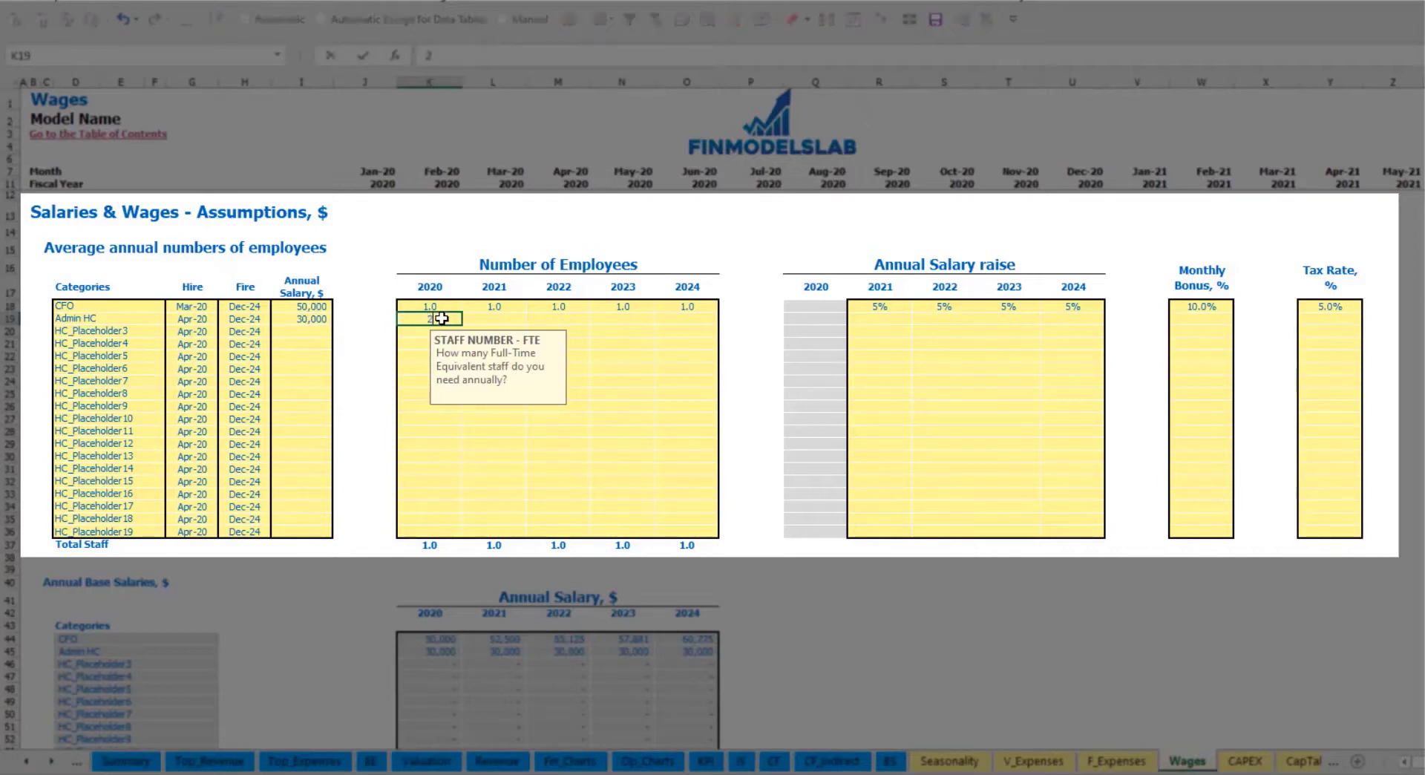
key(Tab)
text(4)
key(Tab)
text(6)
key(Tab)
text(8)
key(Tab)
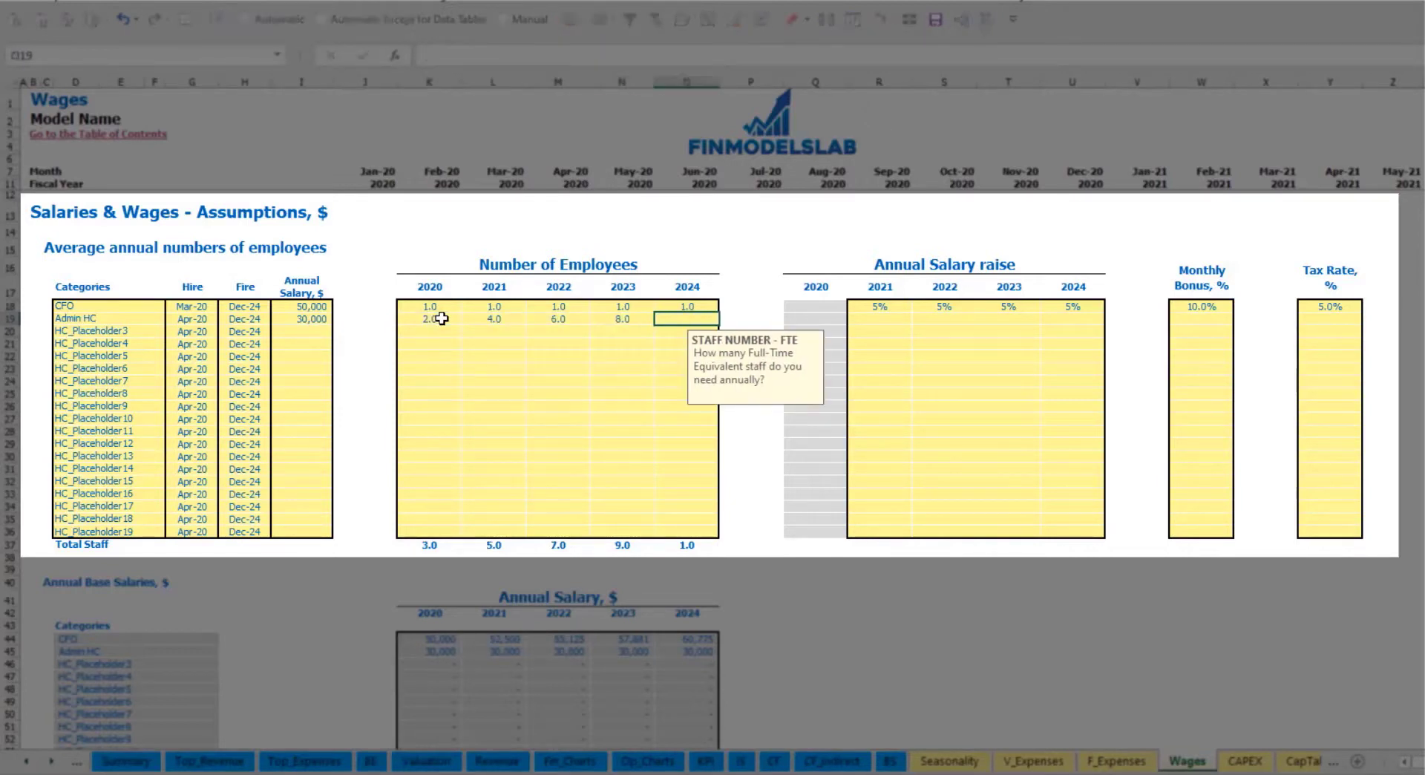
text(10)
key(Tab)
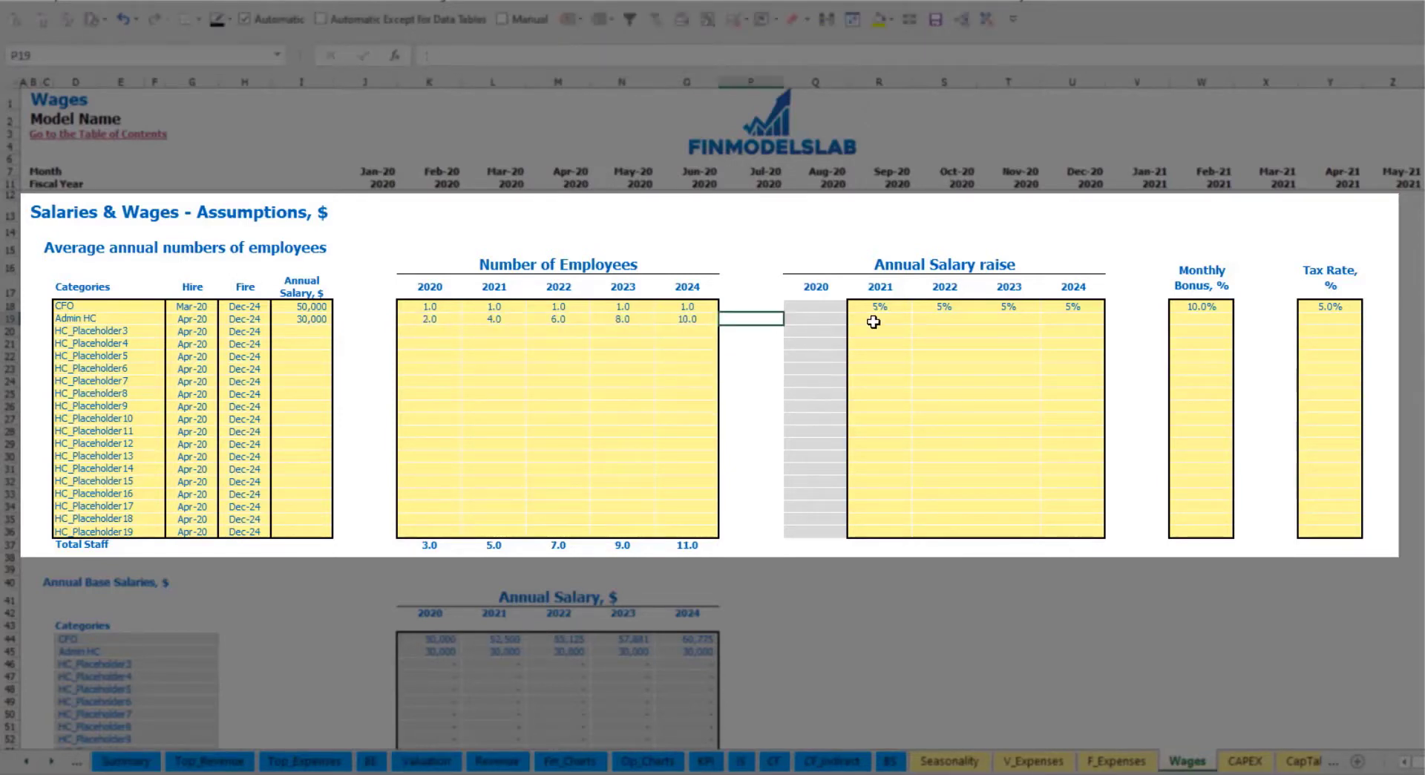
Step: Set Admin HC's annual salary raise to 3% for 2021 and copy it across 2022 to 2024
click(875, 319)
text(3)
key(Return)
key(Up)
key(ctrl+c)
key(Right)
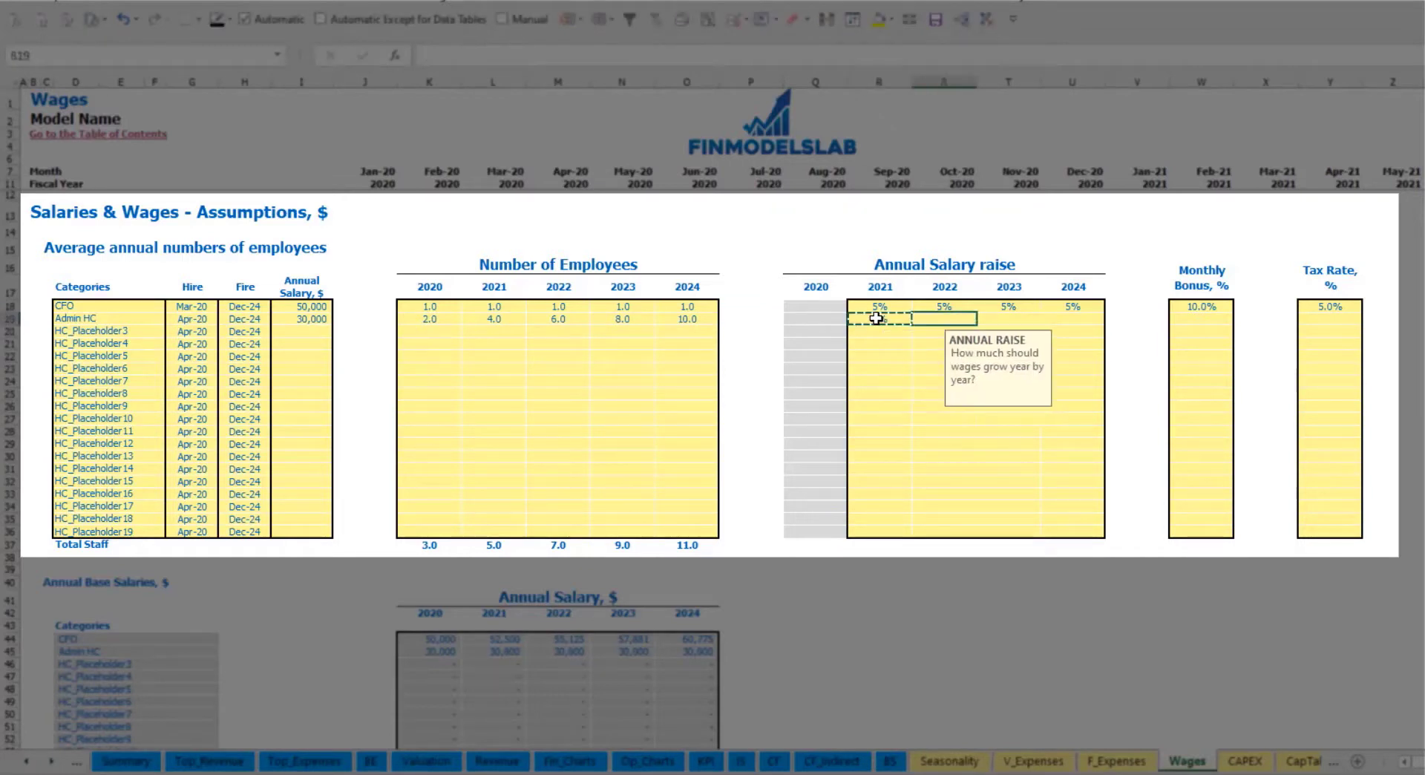
key(shift+Right)
key(shift+Right)
key(ctrl+v)
Step: Set Admin HC's monthly bonus to 5% and its tax rate to 5%
click(1218, 318)
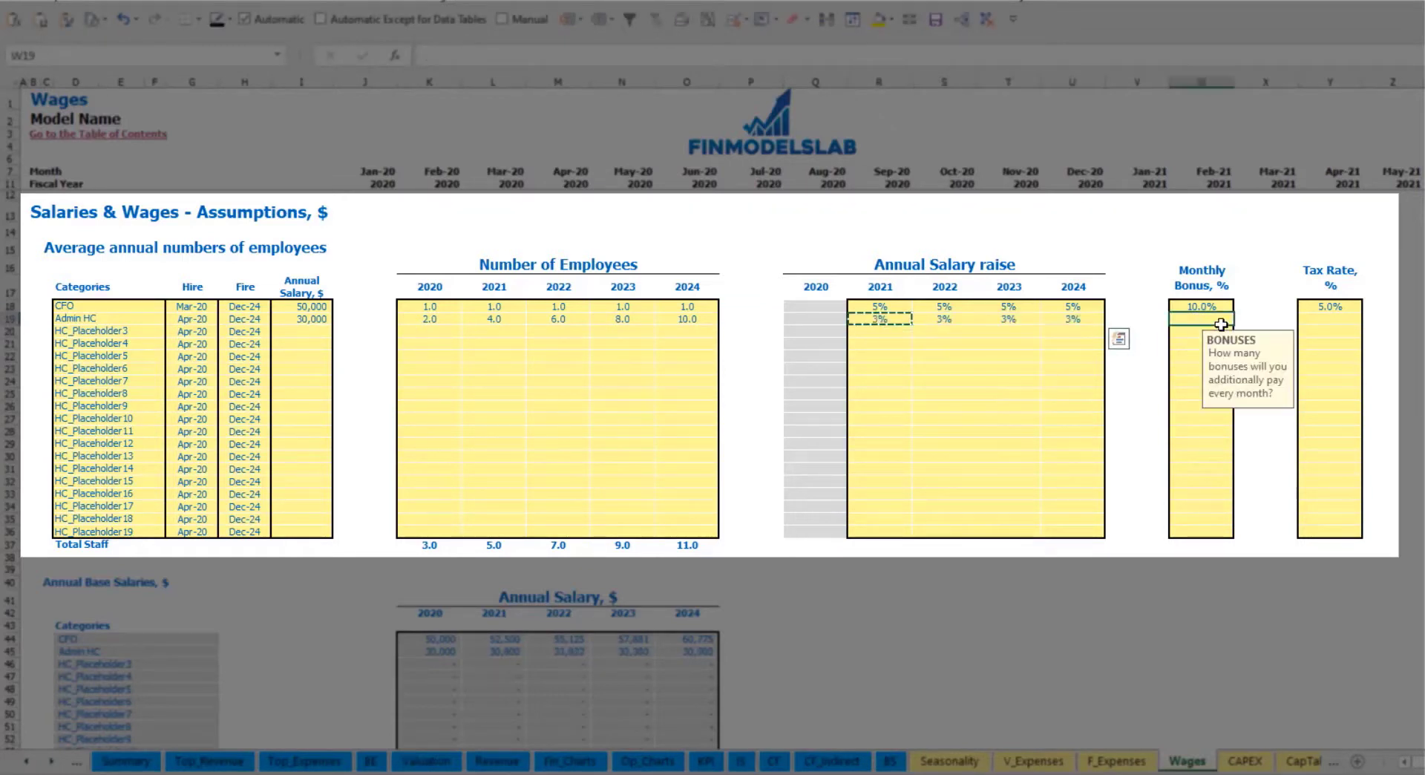
text(5)
key(Right)
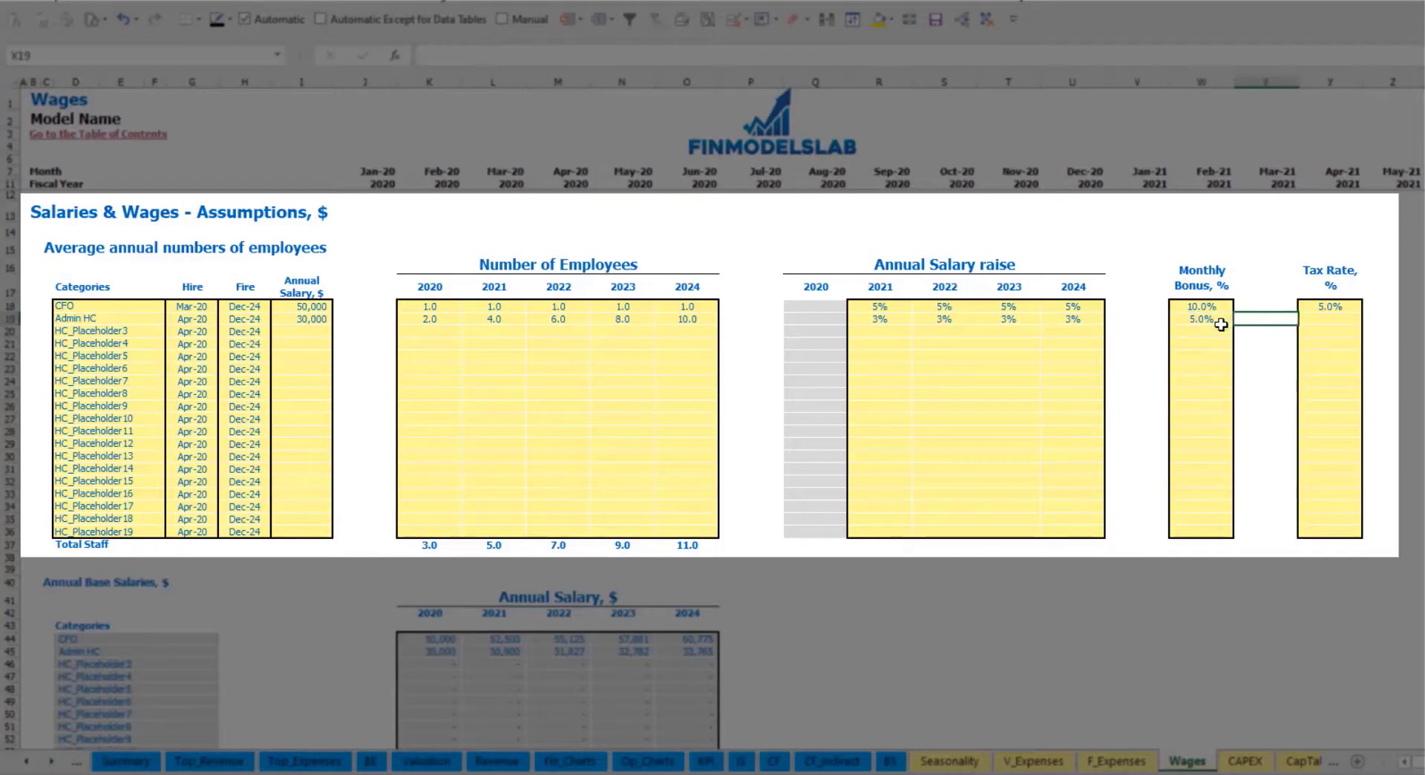
key(Right)
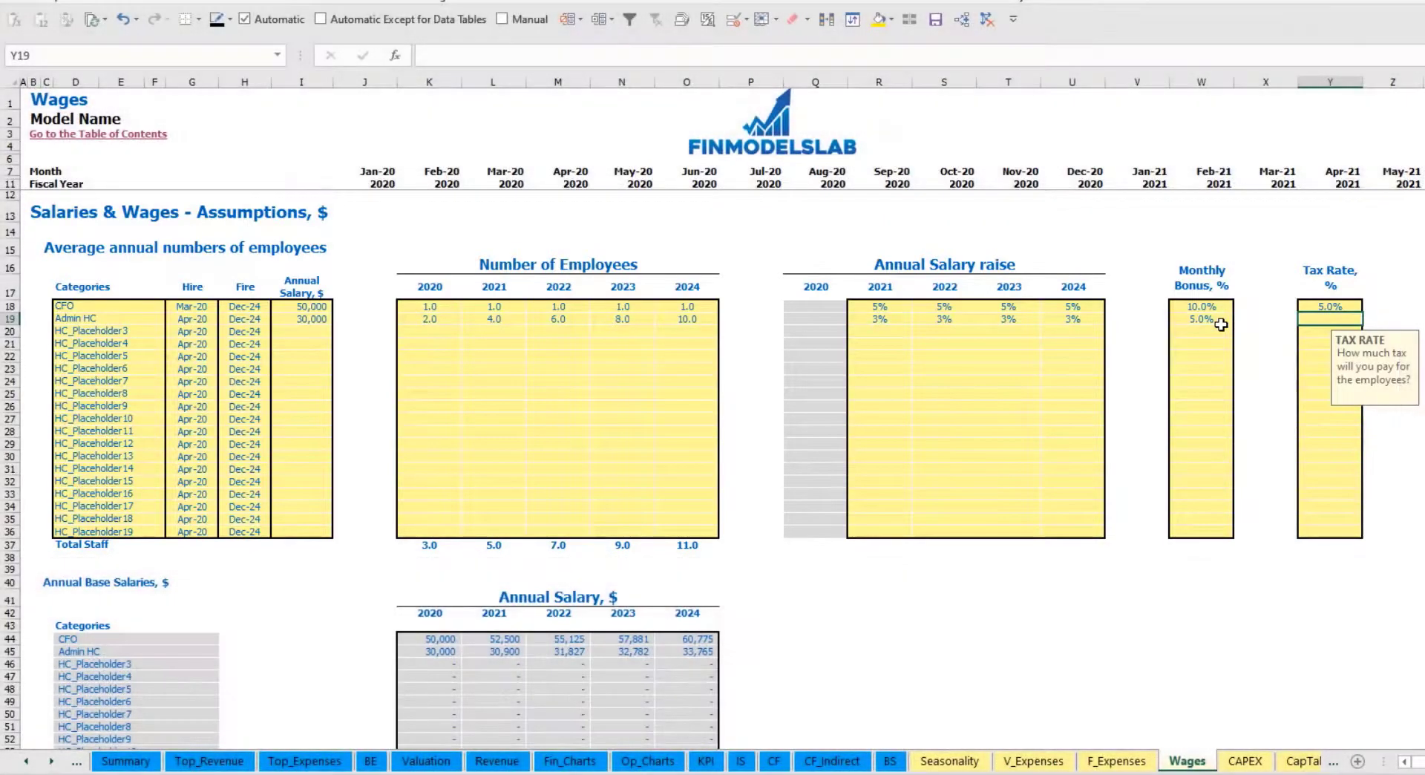
text(5)
key(Return)
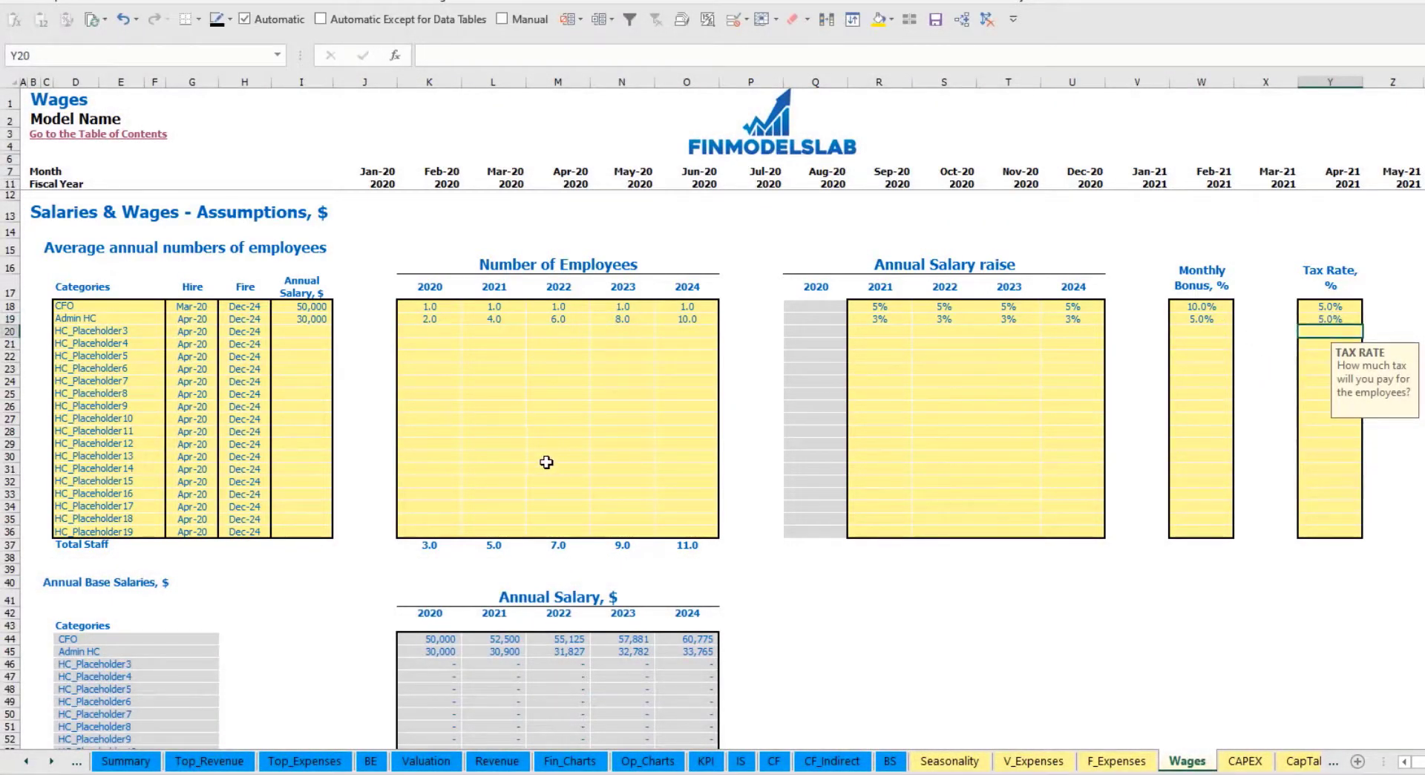
Step: Examine Admin HC's monthly headcount in Total Staff Numbers from its hire month across the following years
scroll(544, 469, down, 13)
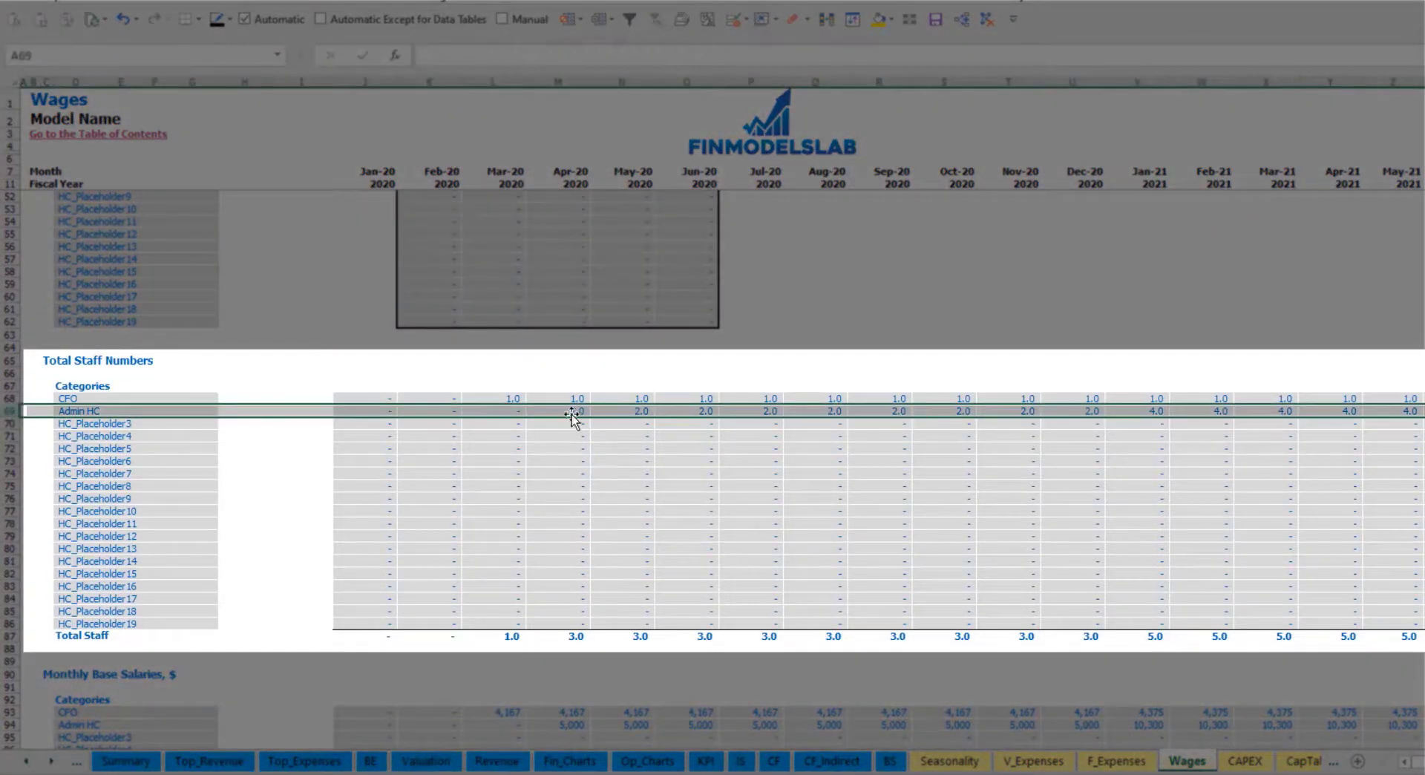
click(573, 412)
drag(575, 410, 1085, 409)
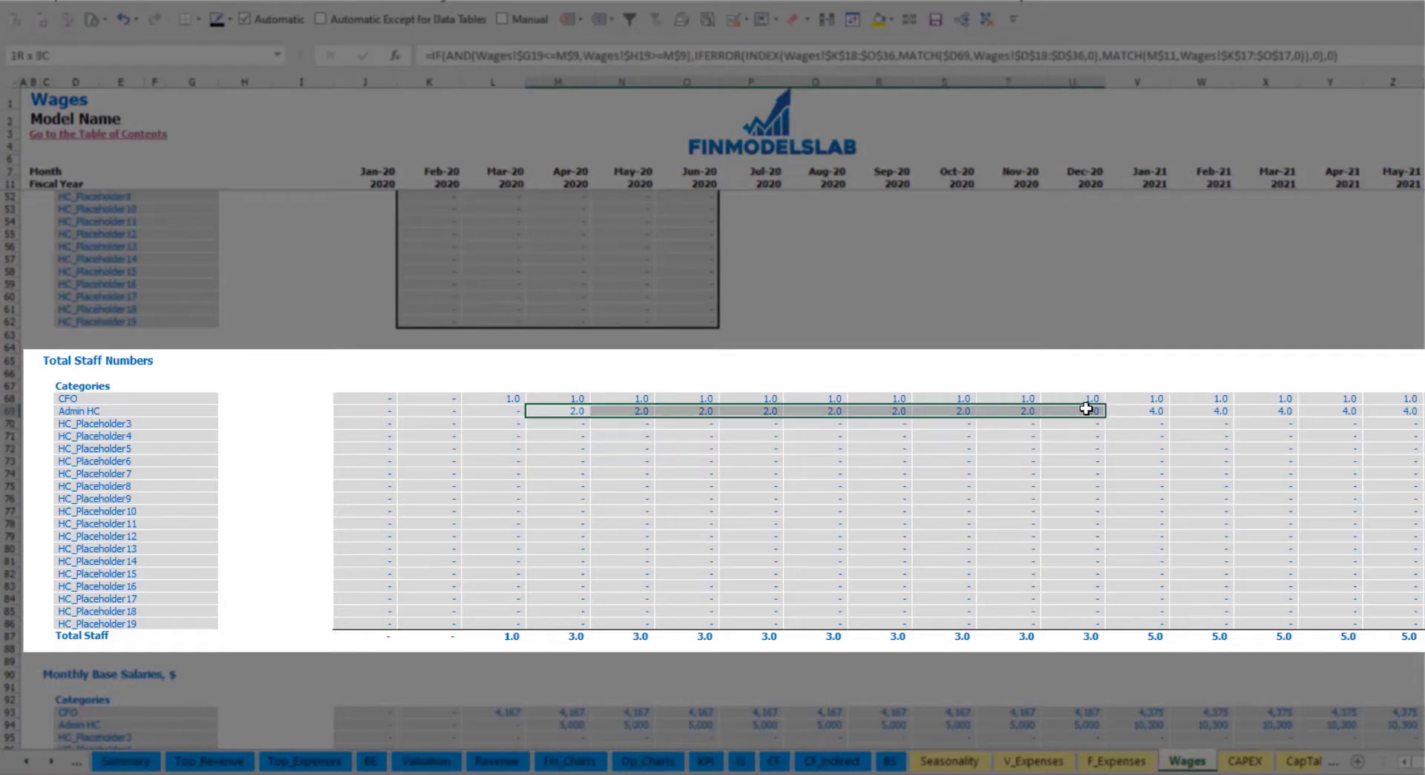
click(1159, 411)
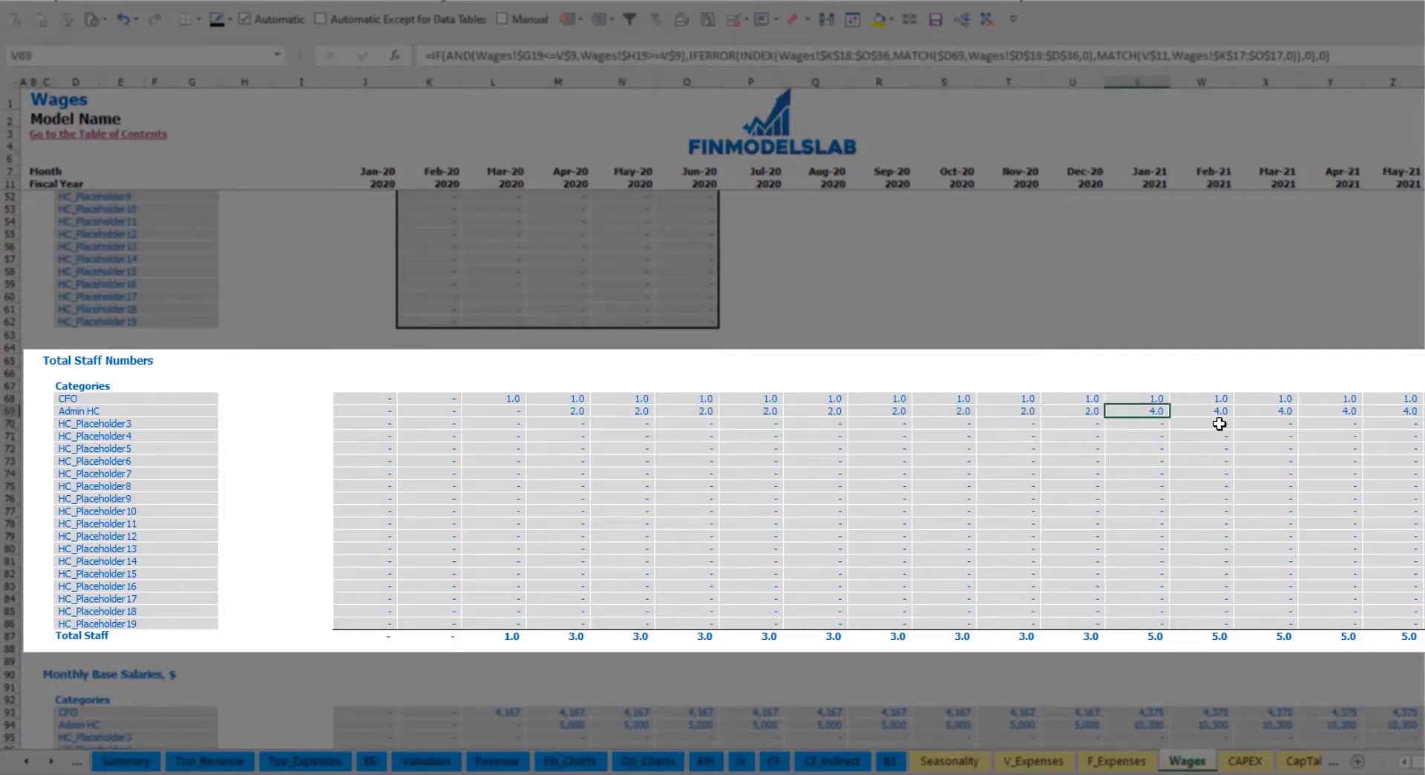
drag(1161, 408, 1411, 412)
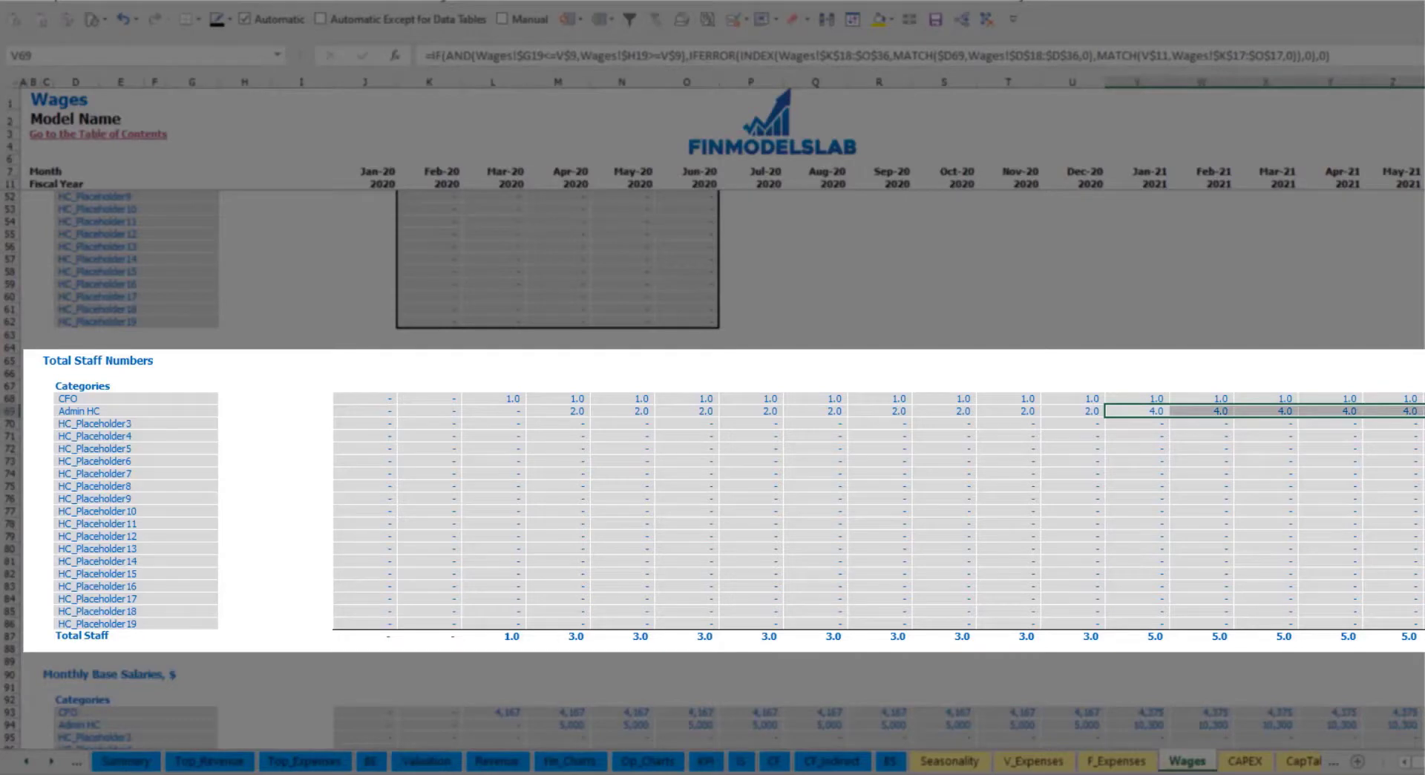
scroll(721, 410, right, 7)
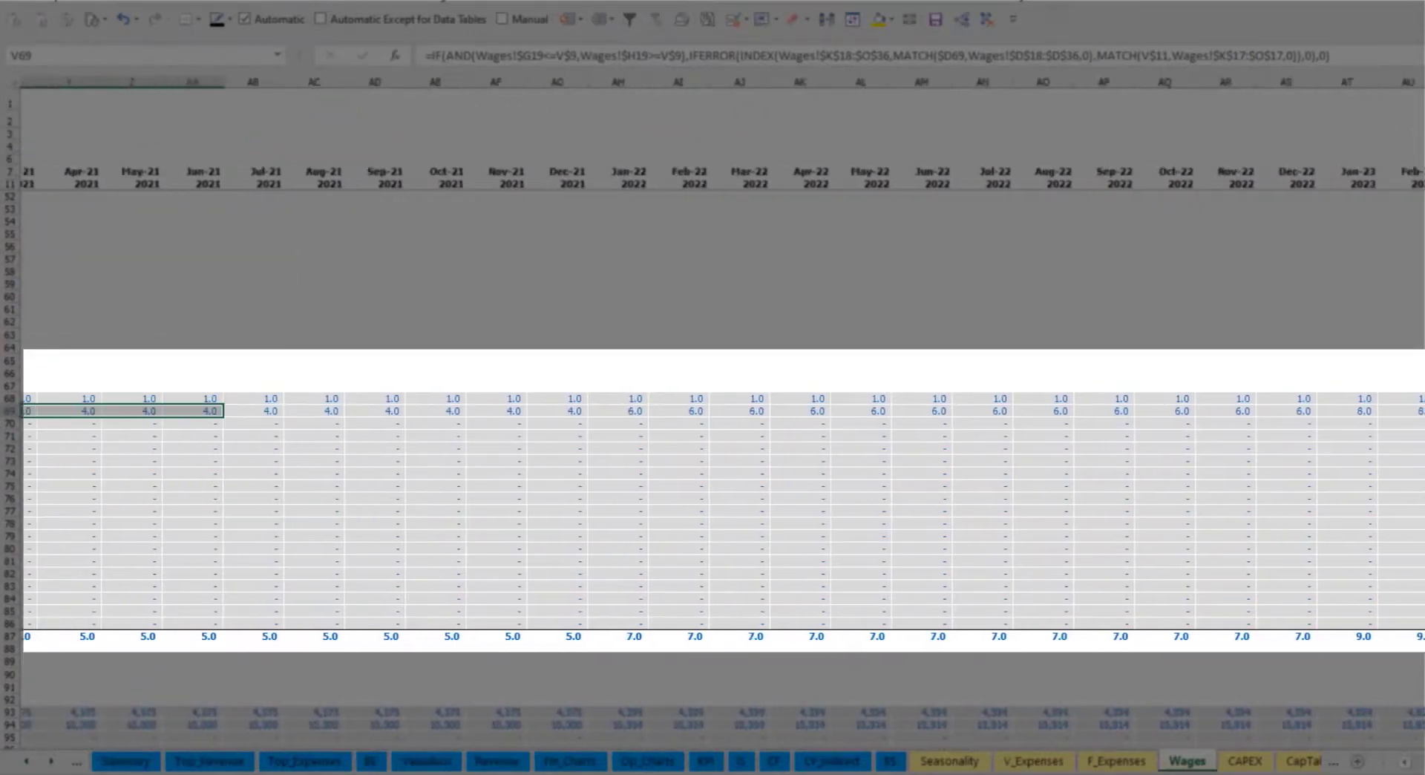
scroll(722, 411, right, 1)
click(1303, 417)
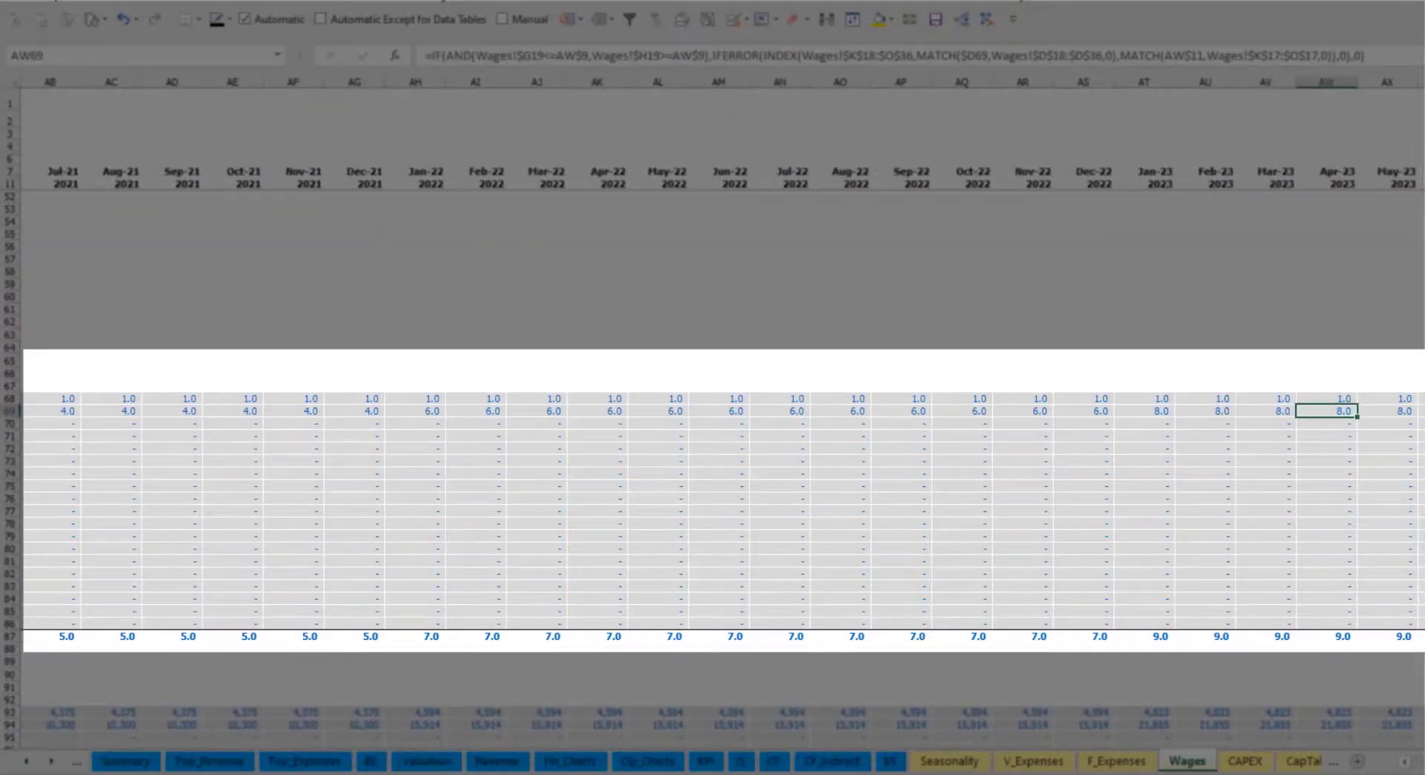
scroll(722, 410, right, 5)
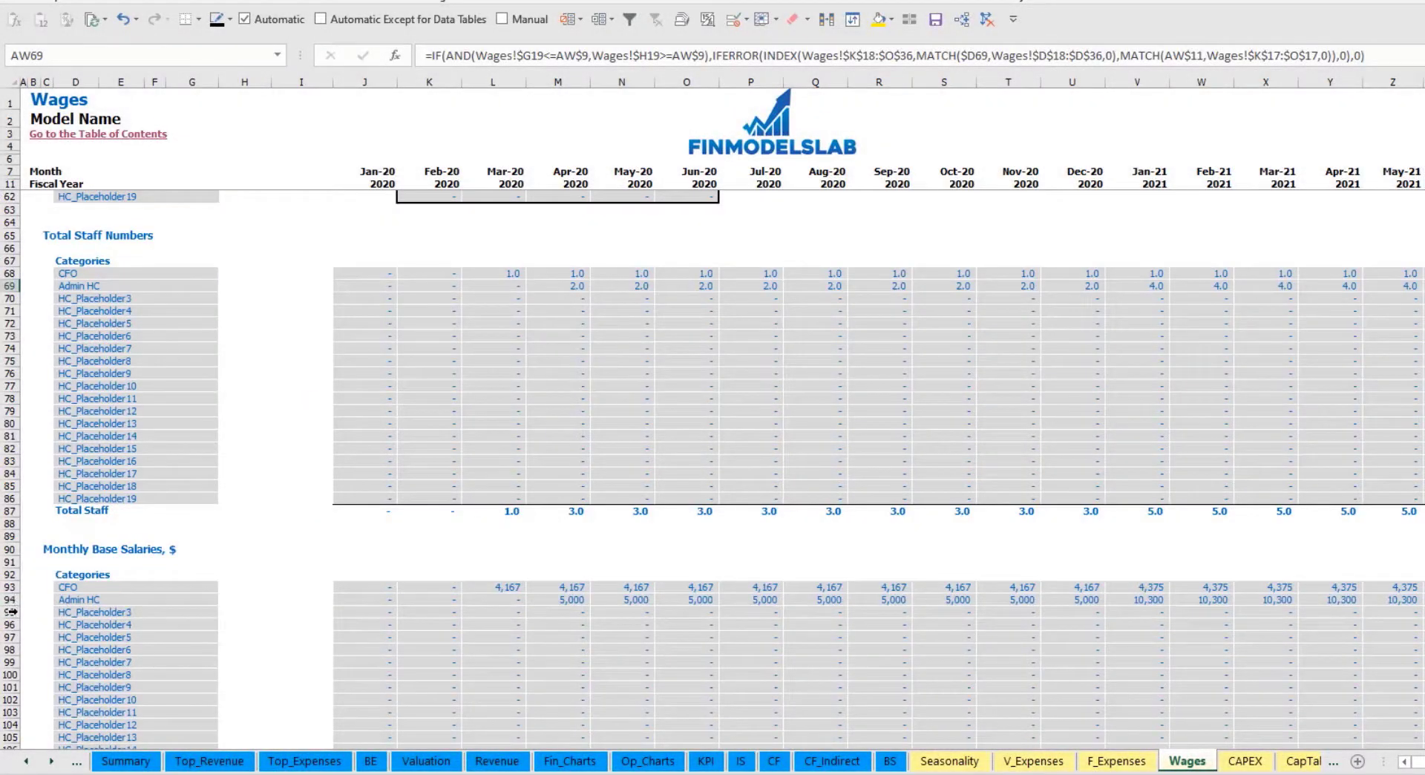
Step: Compare Admin HC's monthly base salaries with its headcount, and review its monthly bonus and monthly base taxes
click(10, 600)
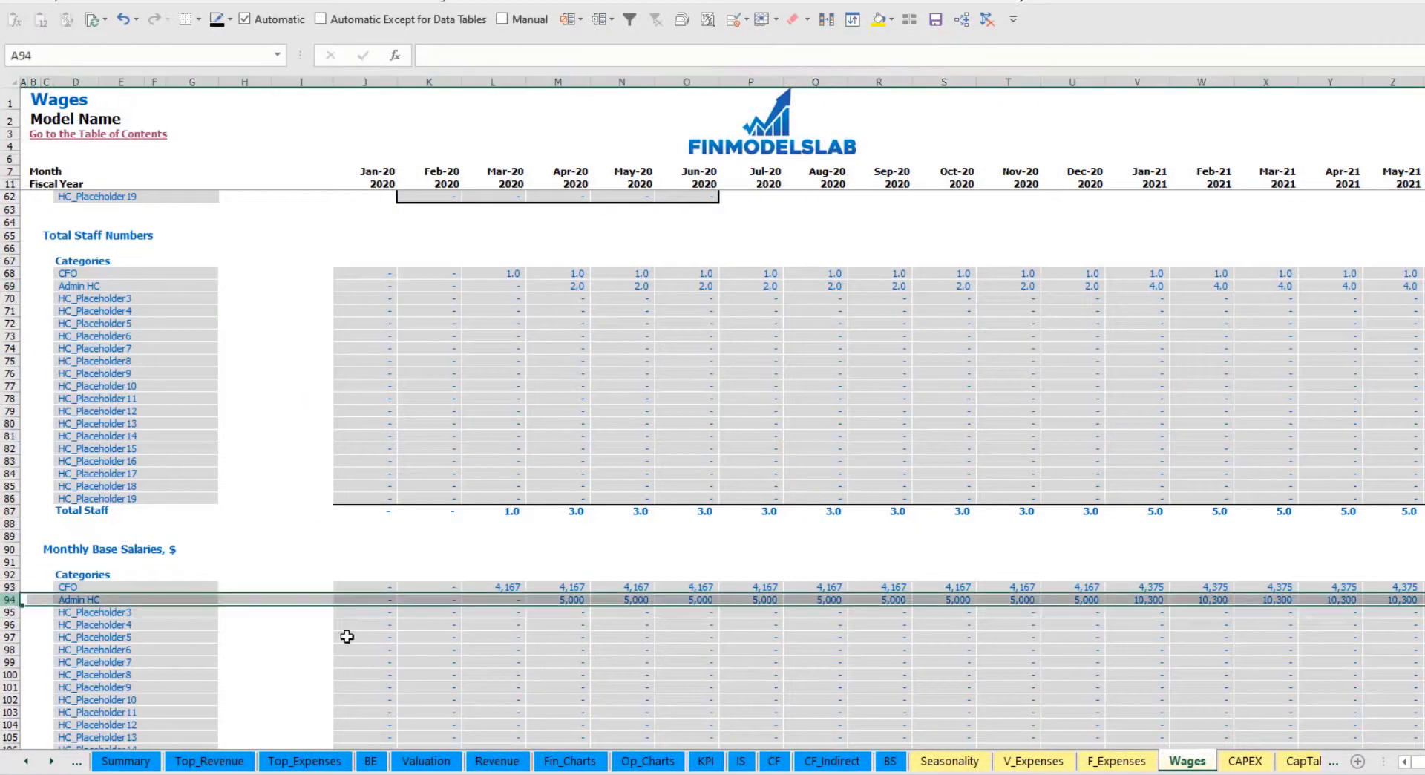
click(564, 600)
click(571, 285)
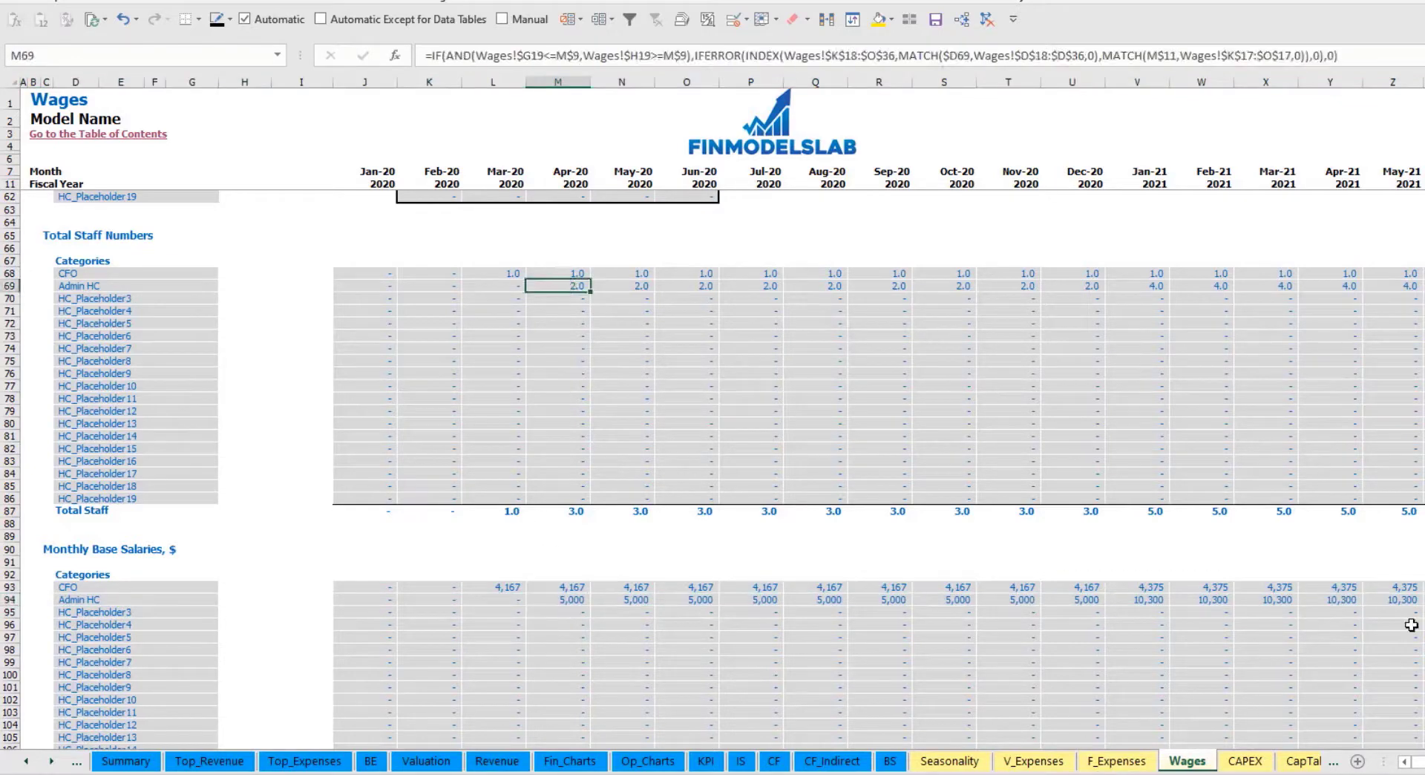
click(1397, 289)
click(1416, 602)
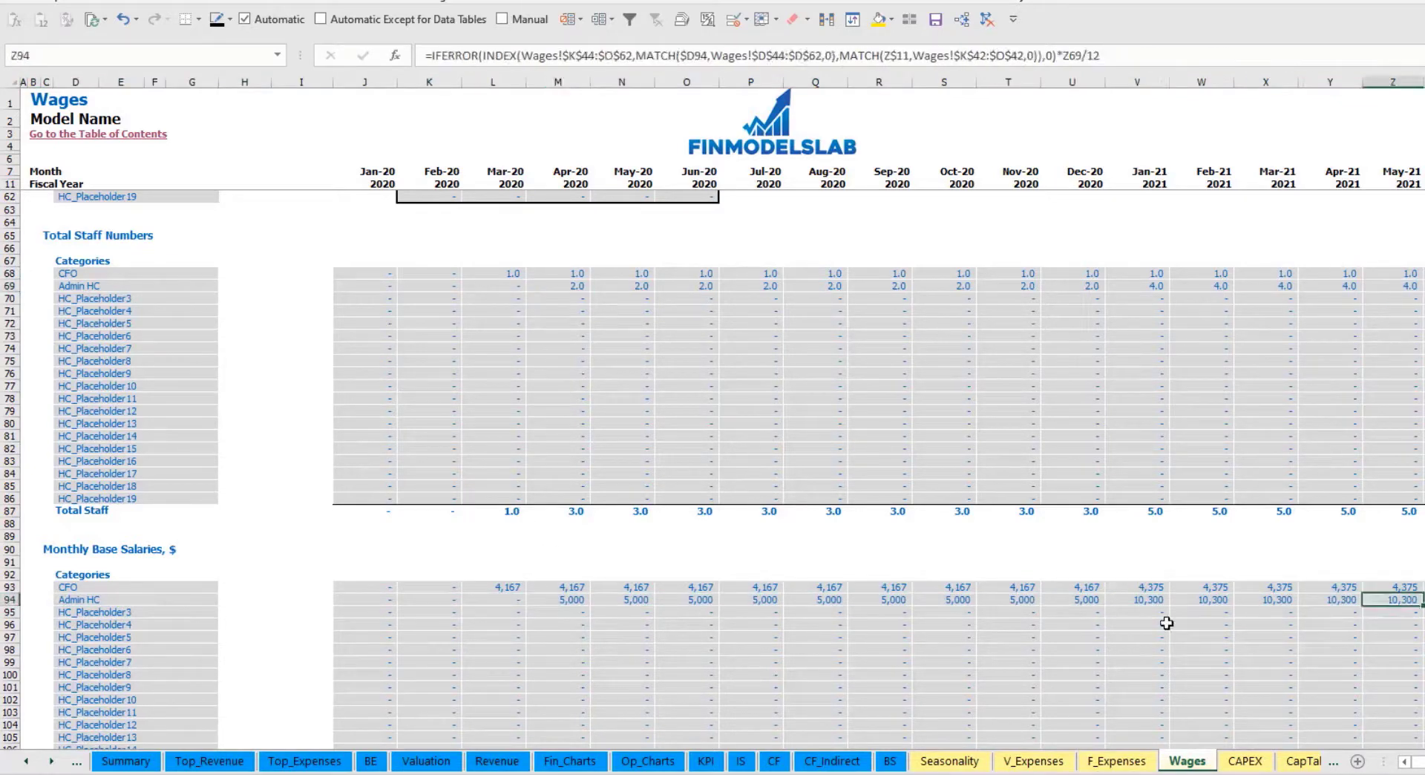
scroll(735, 645, down, 10)
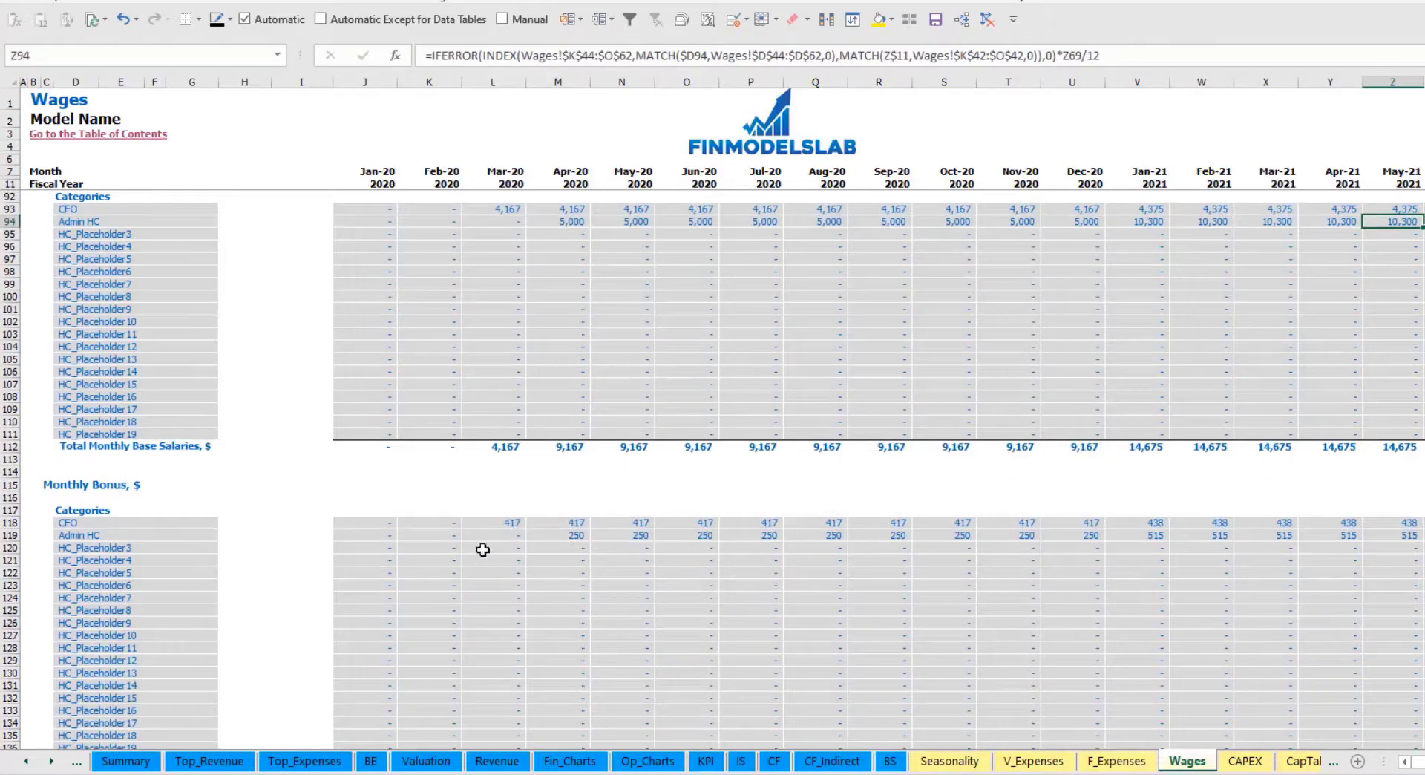
scroll(584, 548, down, 10)
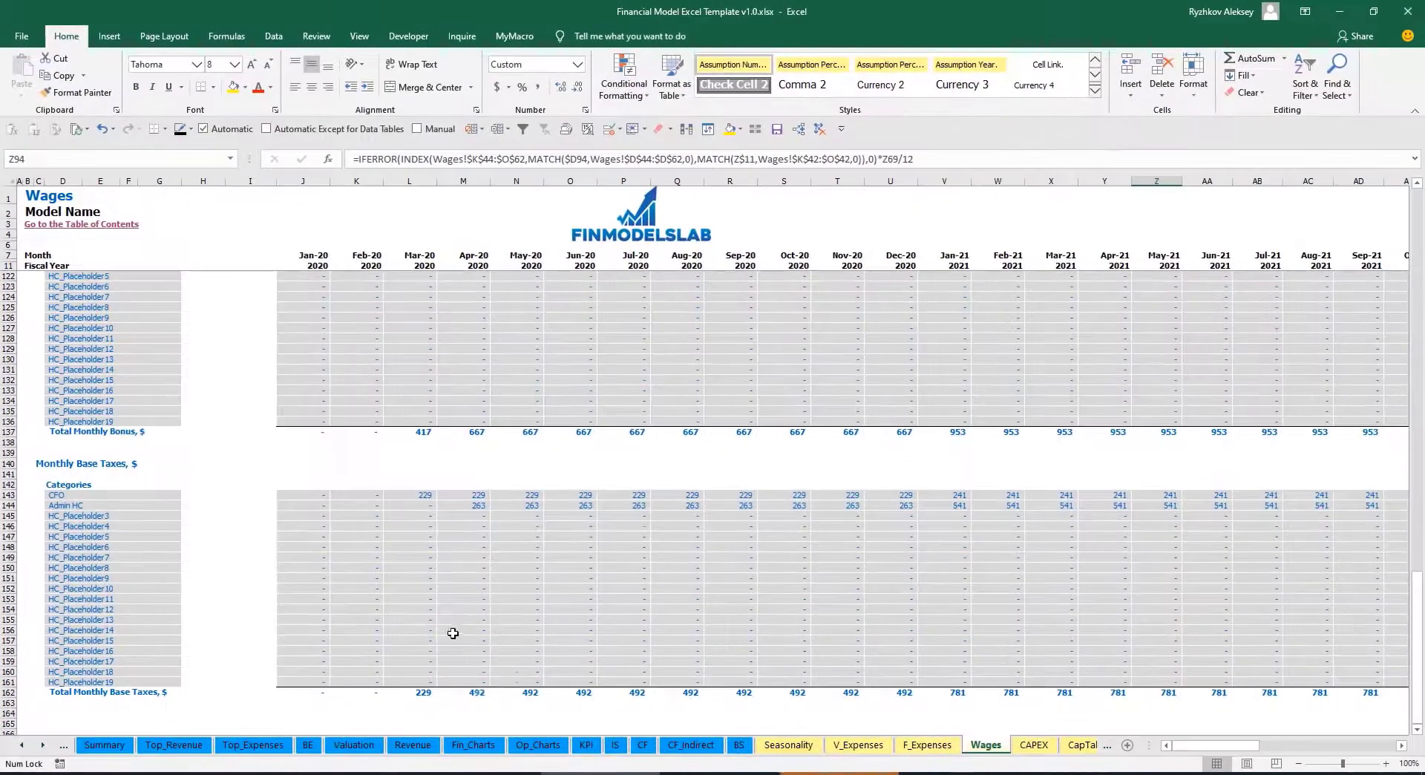
Step: Expand the Salary and Wages group in the monthly Income Statement on the IS sheet and review its staff category rows
click(620, 747)
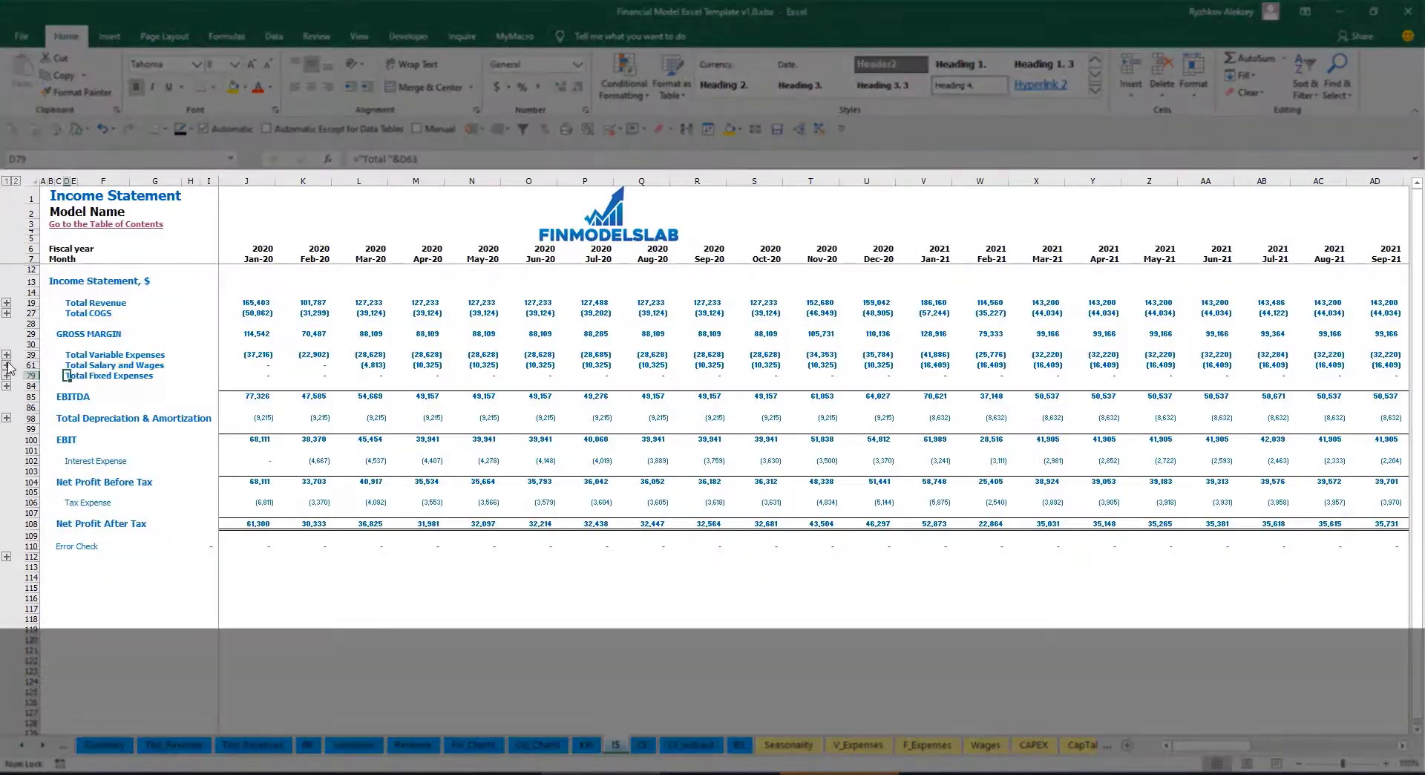
click(7, 365)
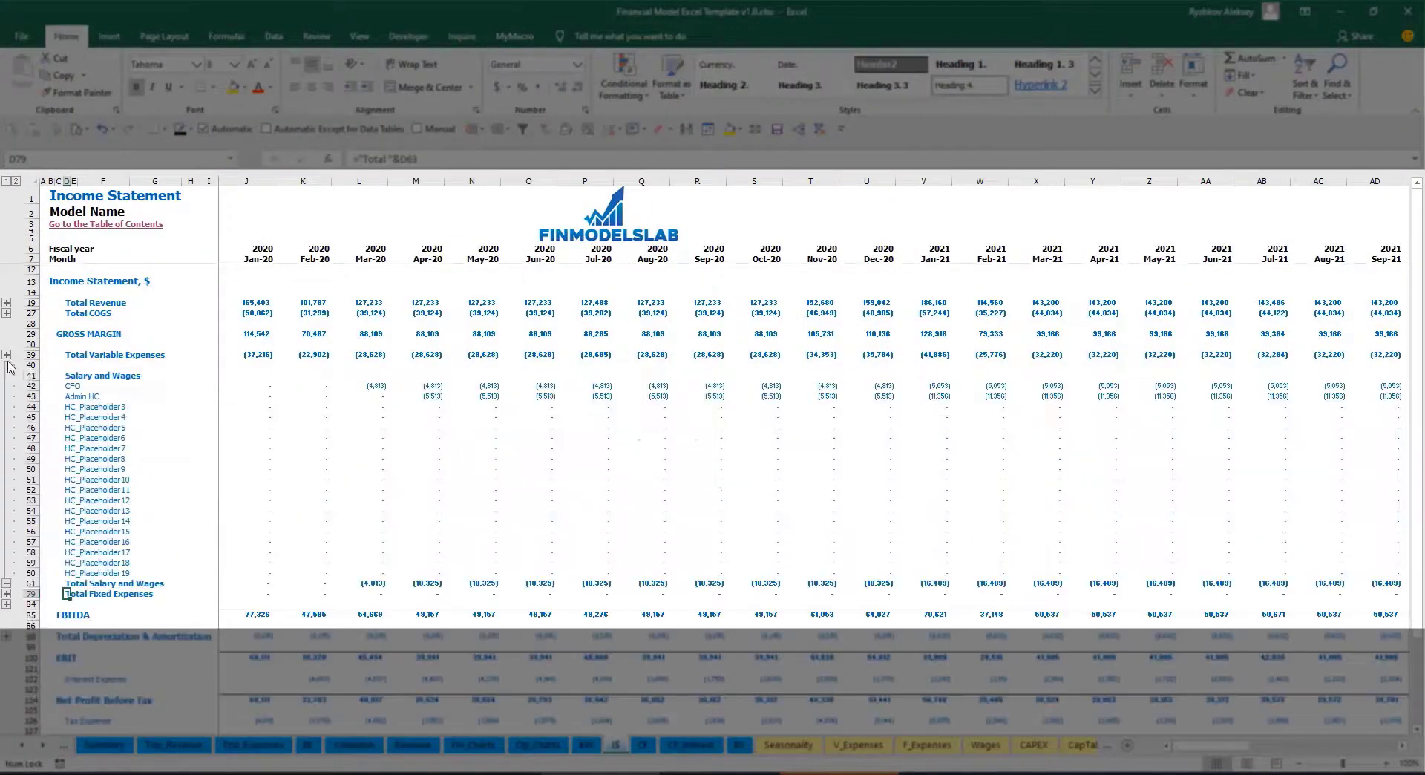
click(237, 383)
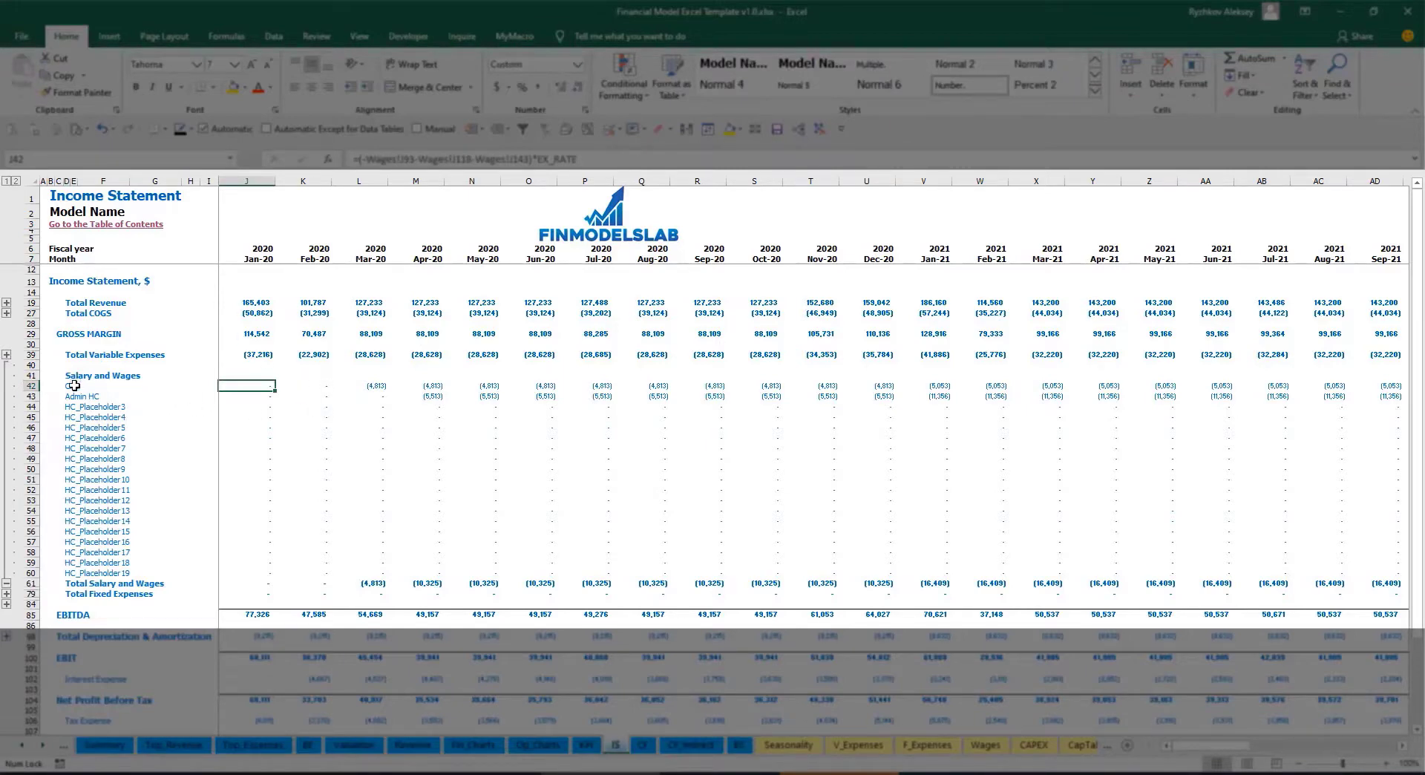
drag(74, 385, 73, 573)
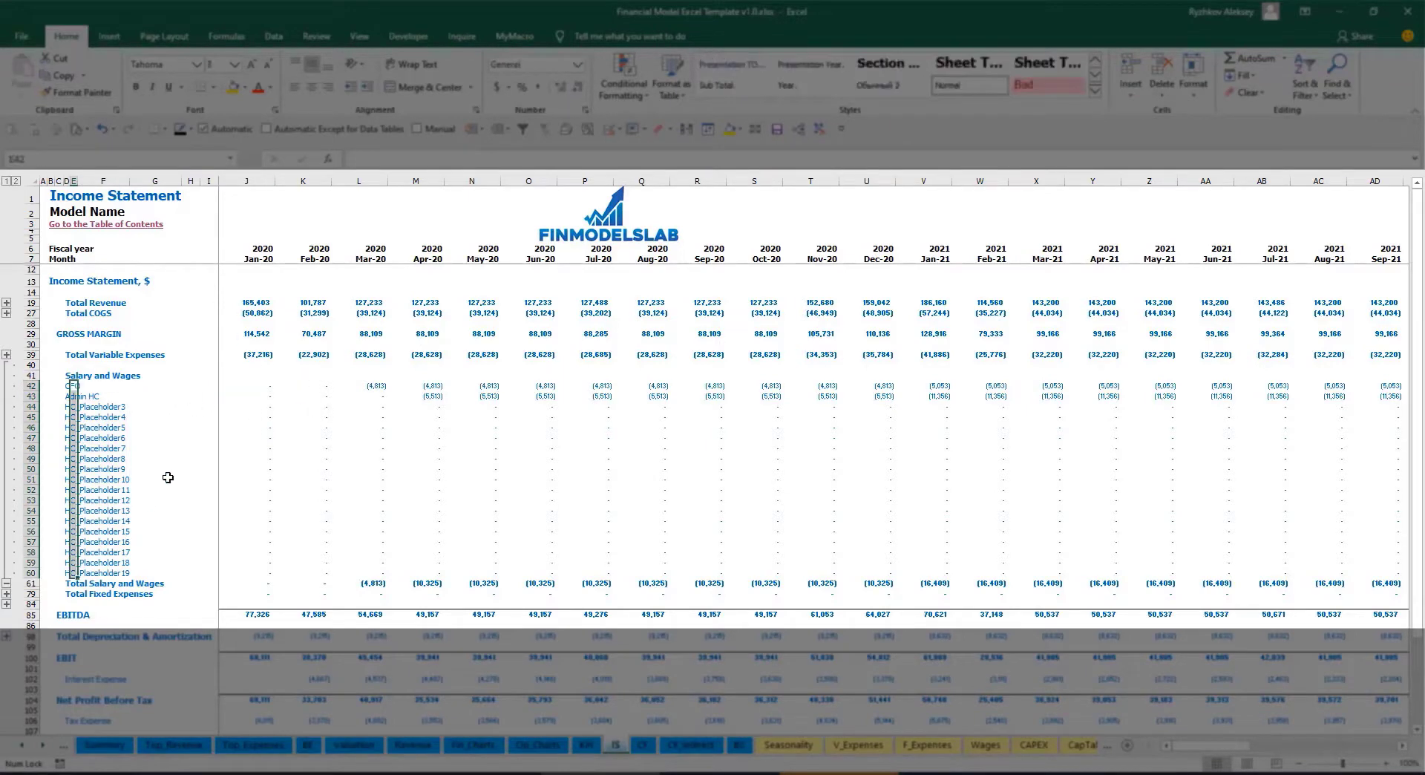
click(129, 398)
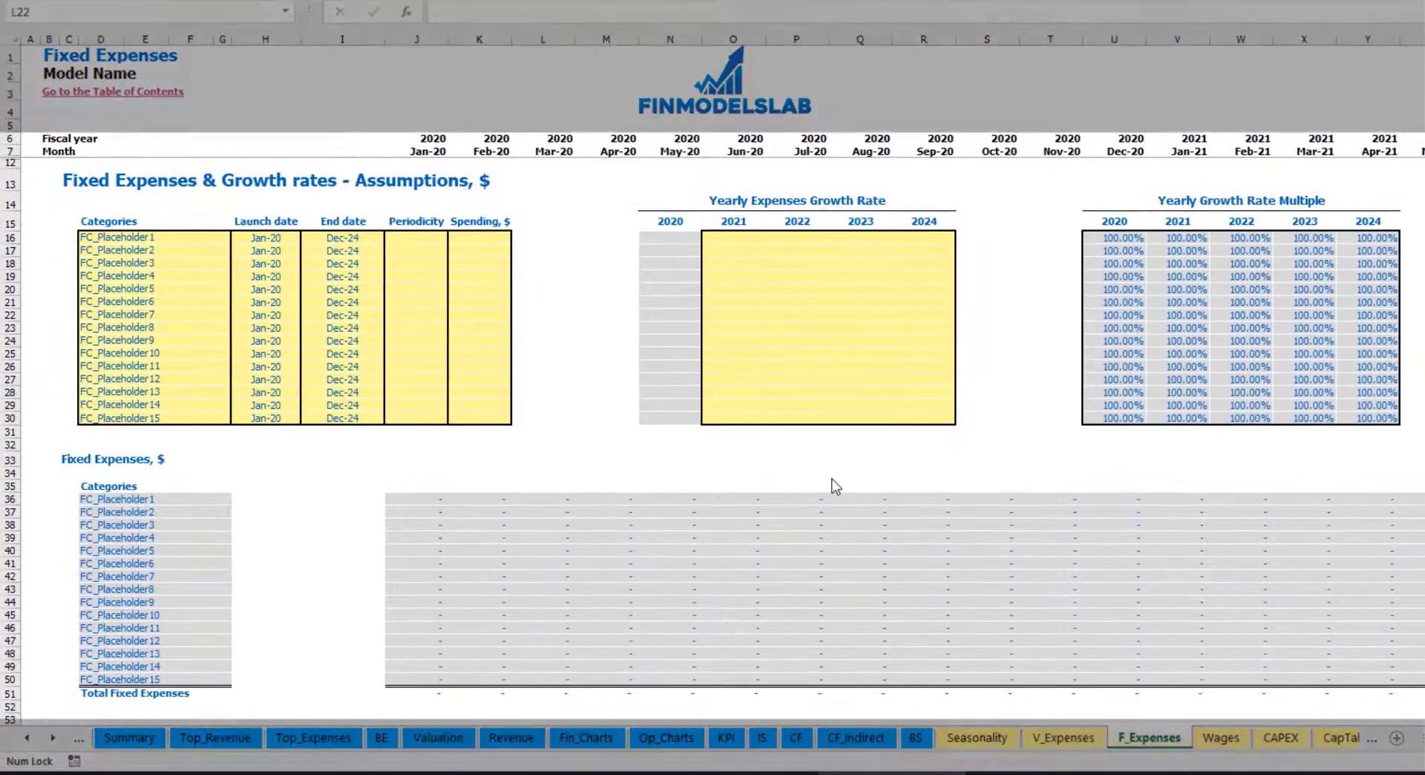
Step: Name the first category in the fixed expense assumptions Utilities and set its launch date to Mar-20
click(158, 236)
text(Utilities)
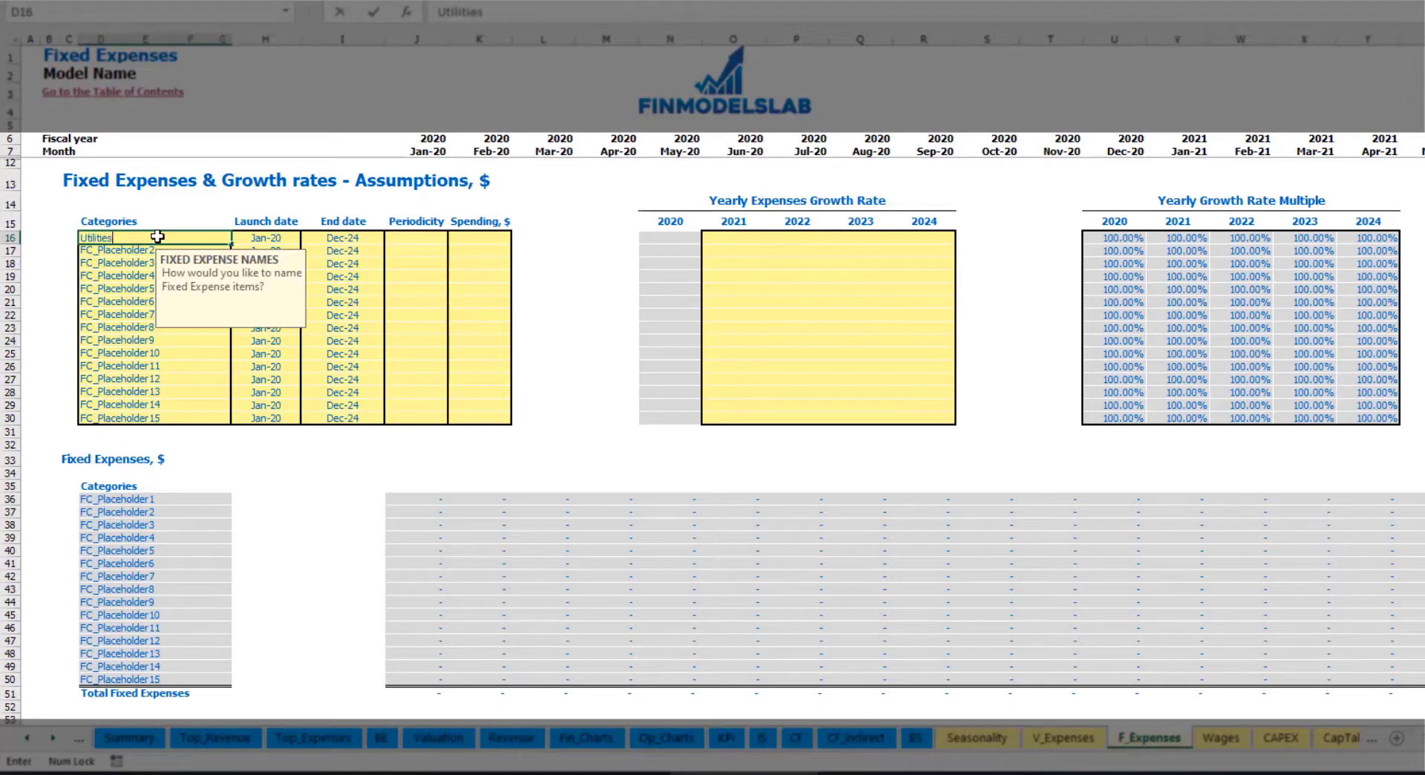
key(Return)
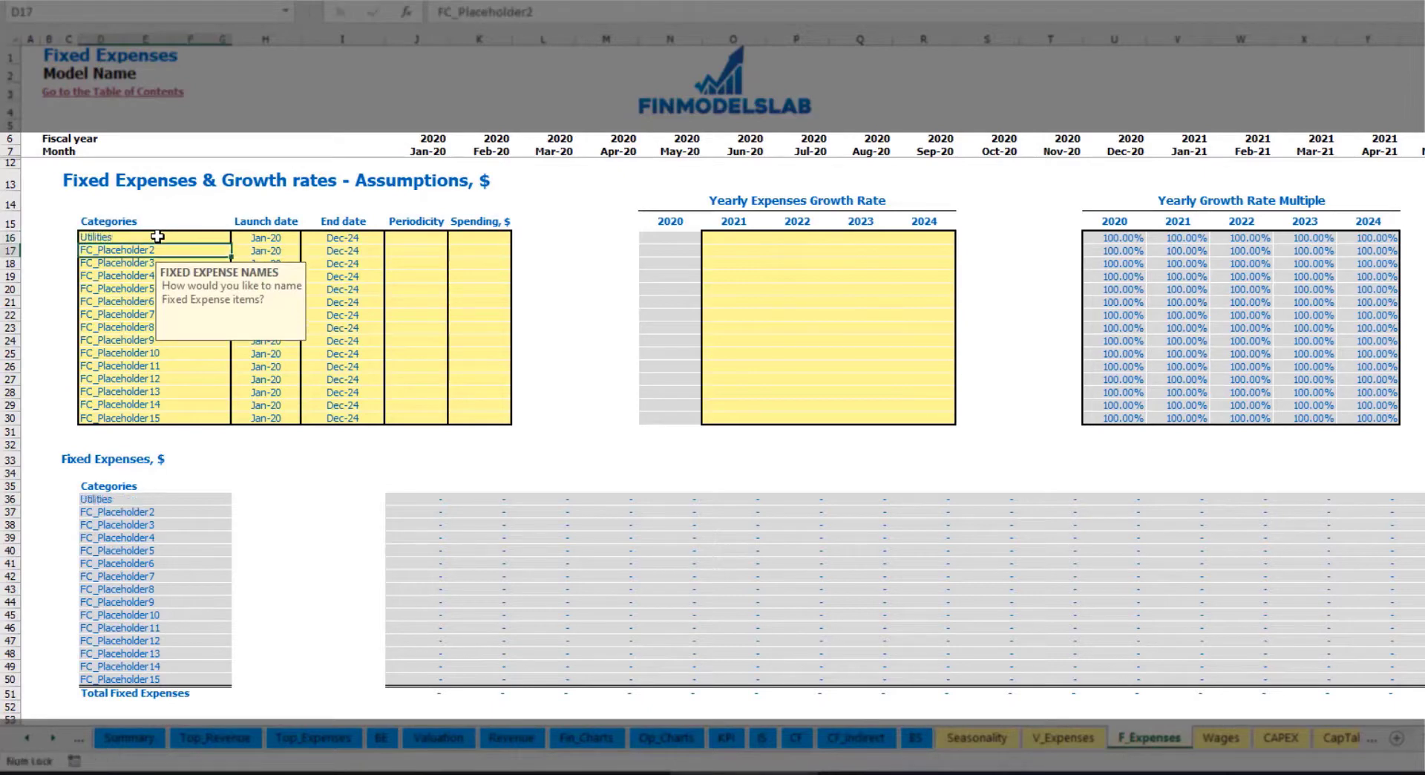
click(268, 234)
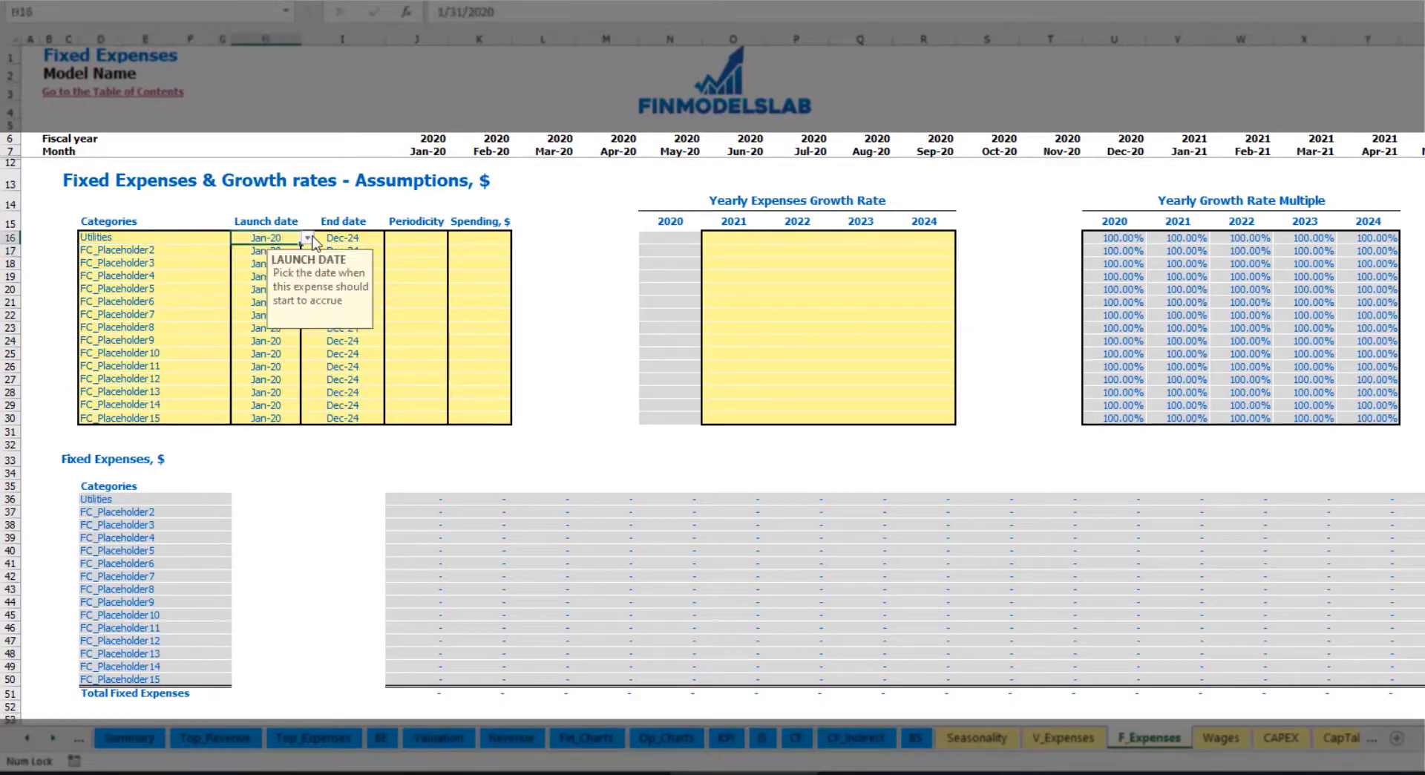
click(308, 238)
click(260, 275)
click(350, 239)
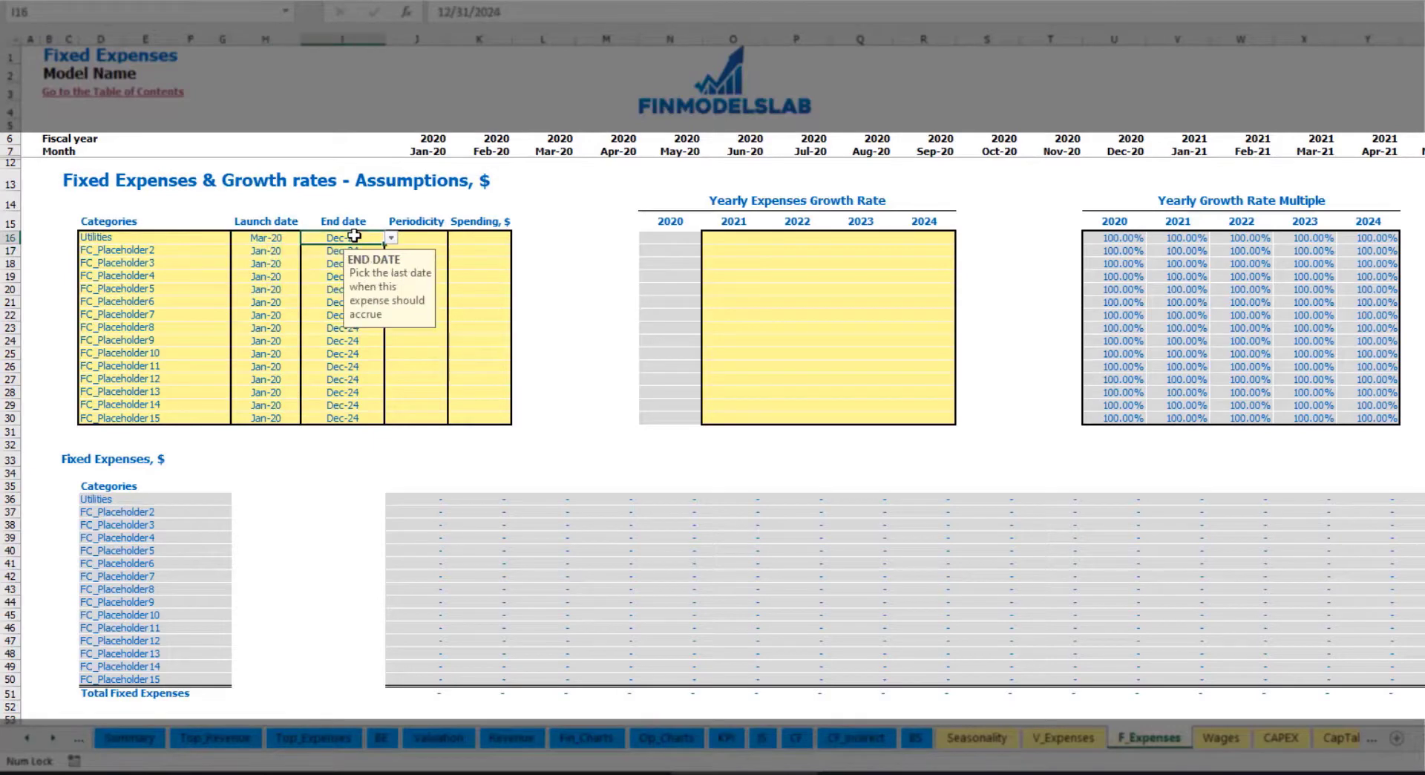
Step: Review the monthly timeline in the Fixed Expenses sheet's Month row from its start through to its final months
click(427, 152)
key(ctrl+Right)
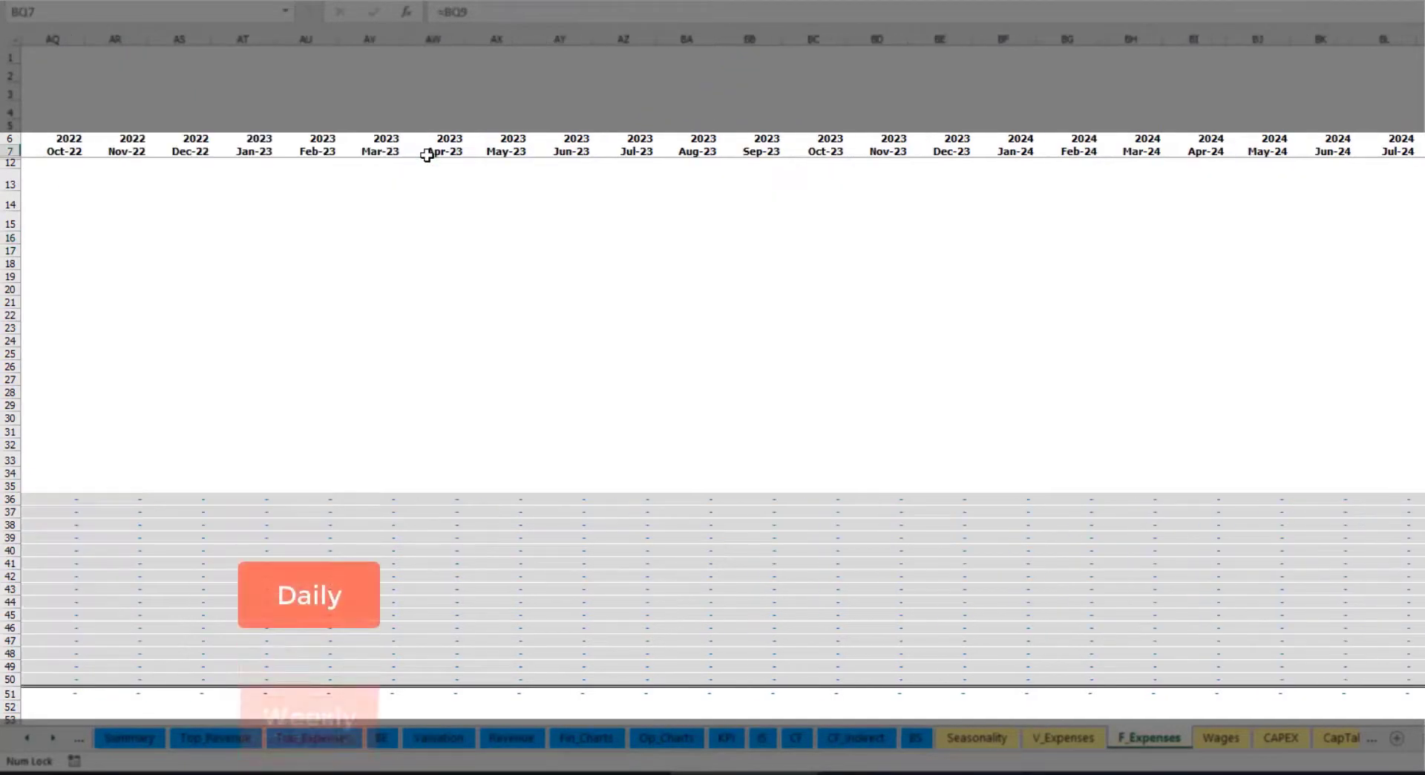
key(ctrl+Left)
key(Left)
key(Left)
key(Left)
key(Left)
key(Left)
key(Left)
key(Left)
key(Left)
key(Left)
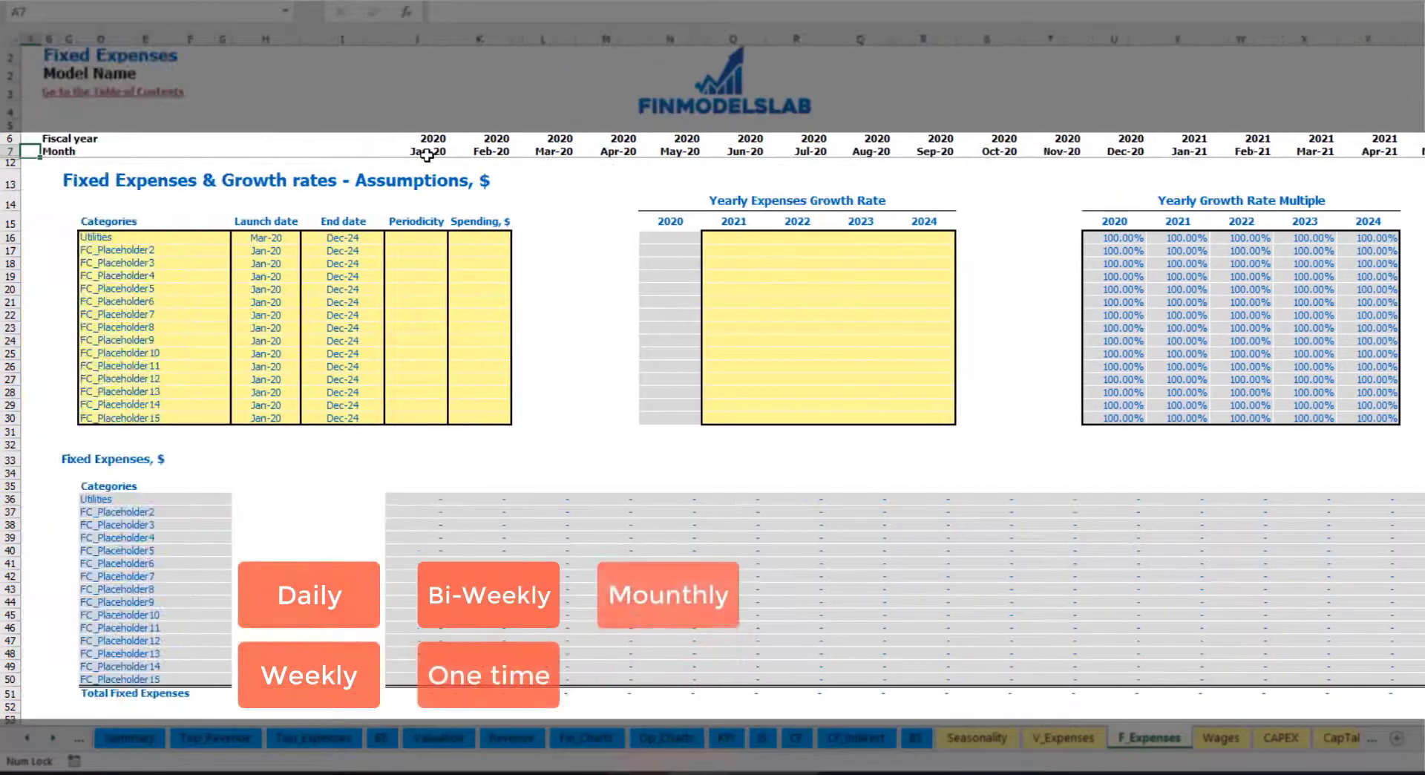
Step: Set the Utilities expense periodicity to Daily and its spending to 50
click(418, 239)
click(454, 238)
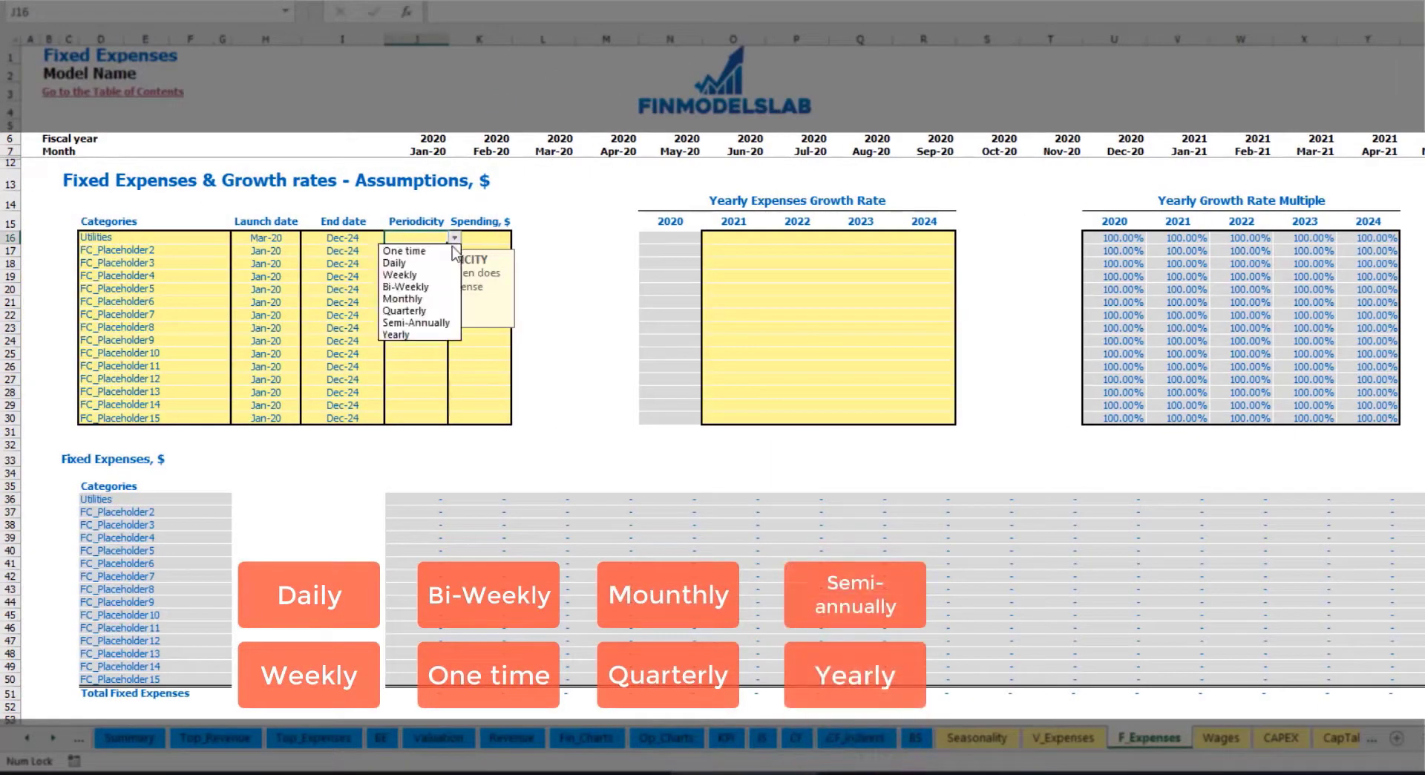
click(405, 263)
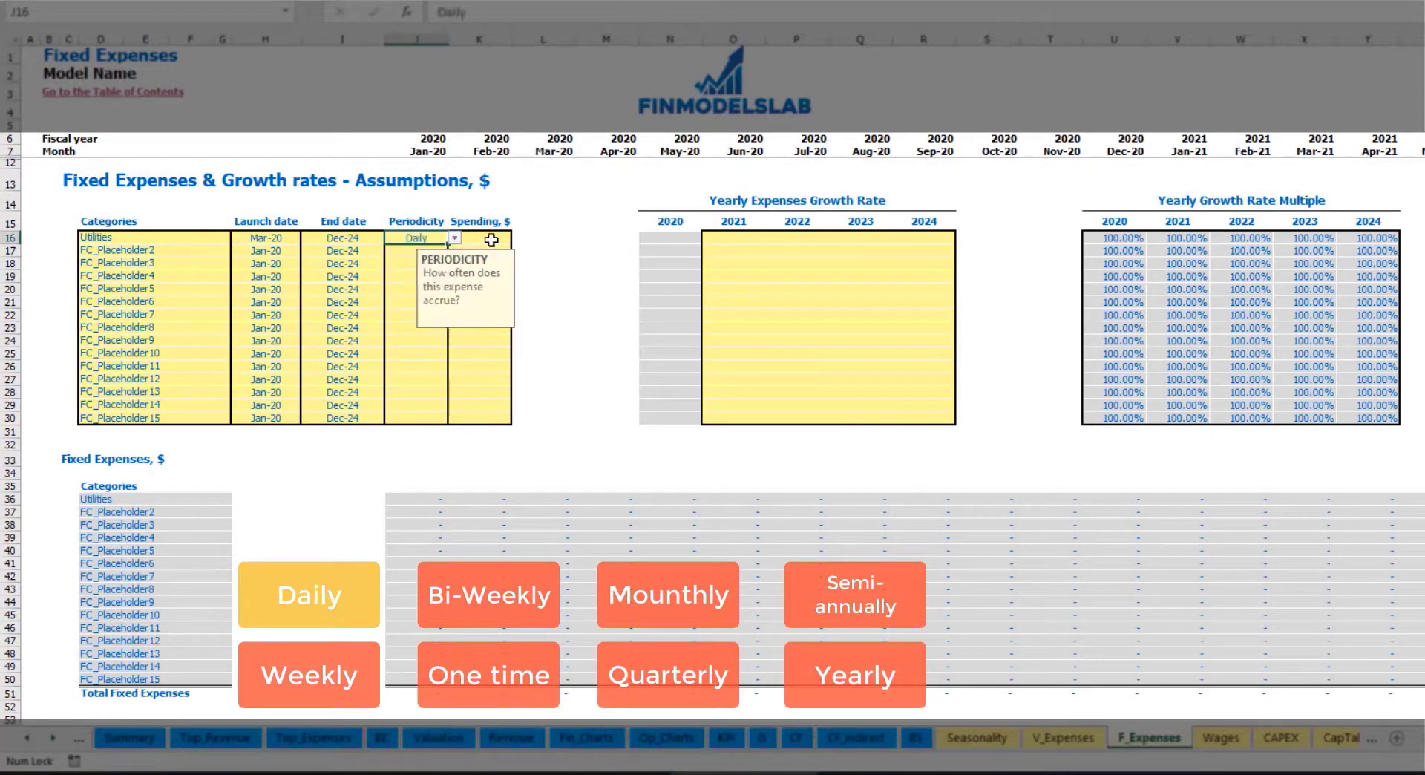
key(Right)
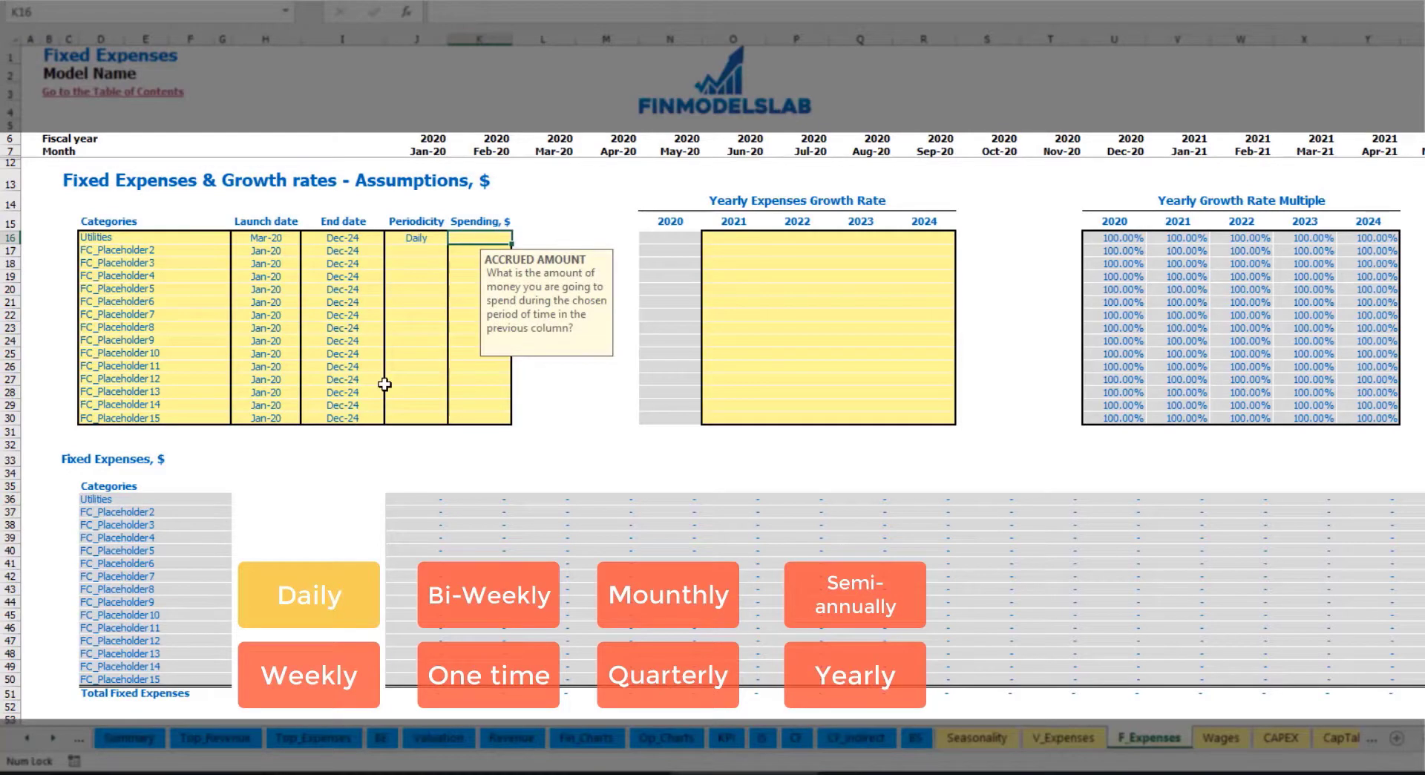
key(Return)
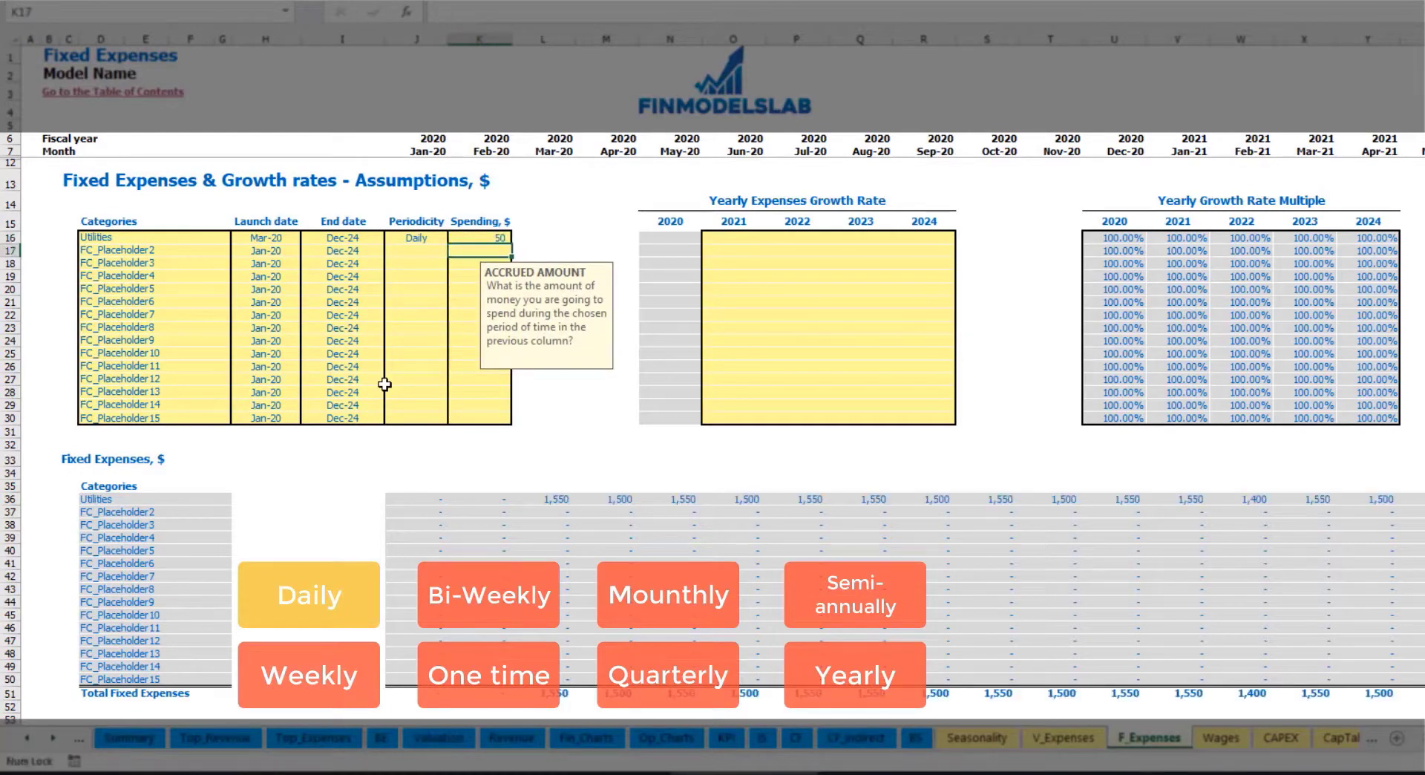
Step: Compare the calculated monthly Utilities expenses for Mar-20, Apr-20 and May-20 in the Fixed Expenses table
click(553, 502)
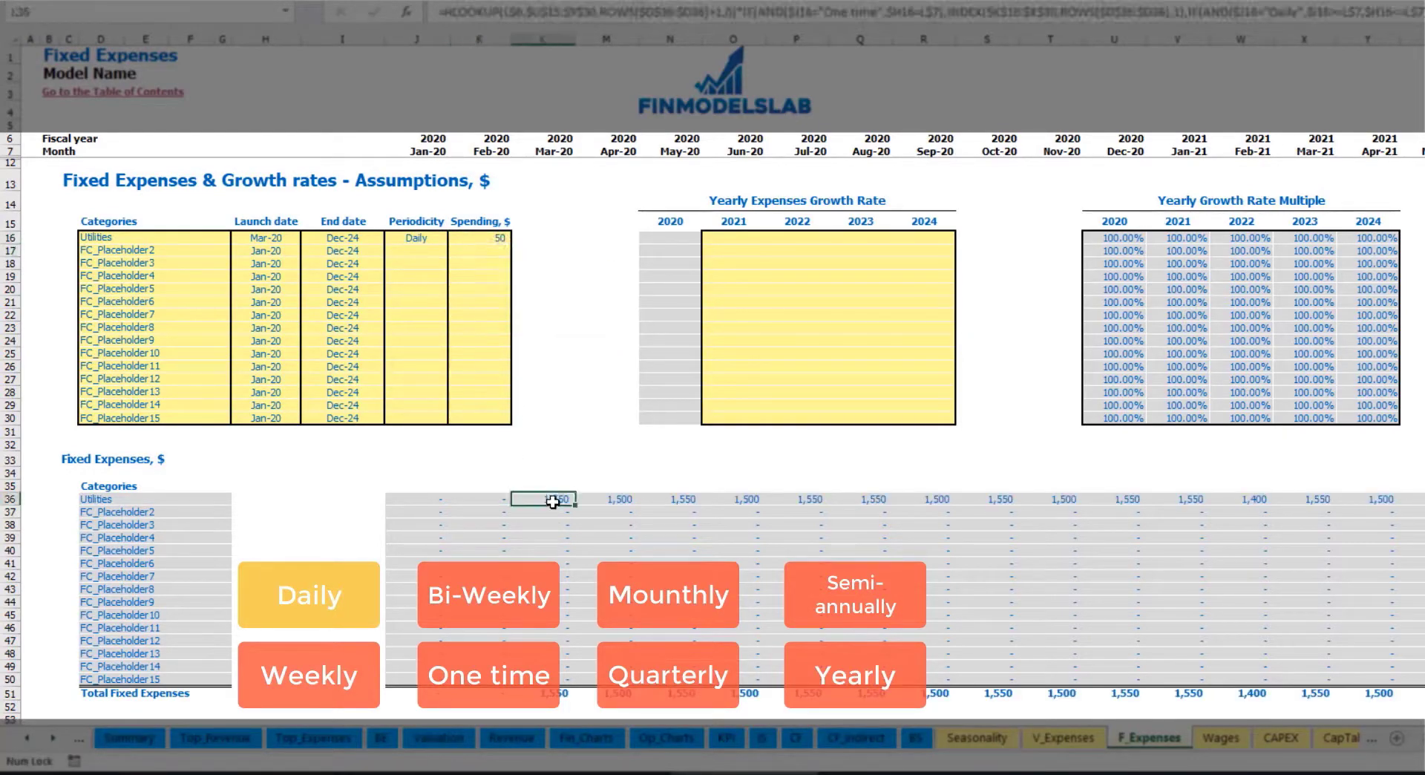
click(616, 508)
click(691, 503)
click(560, 491)
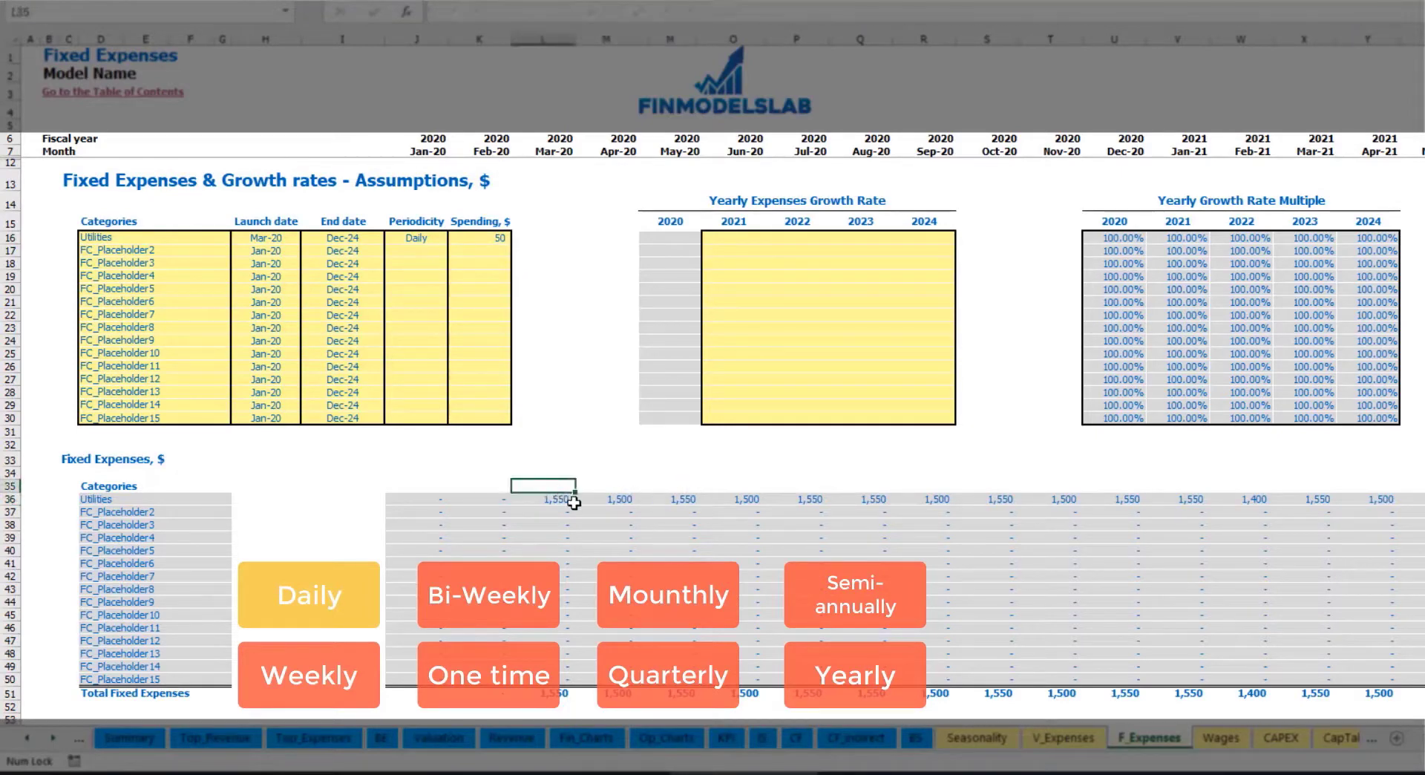
click(570, 501)
click(595, 502)
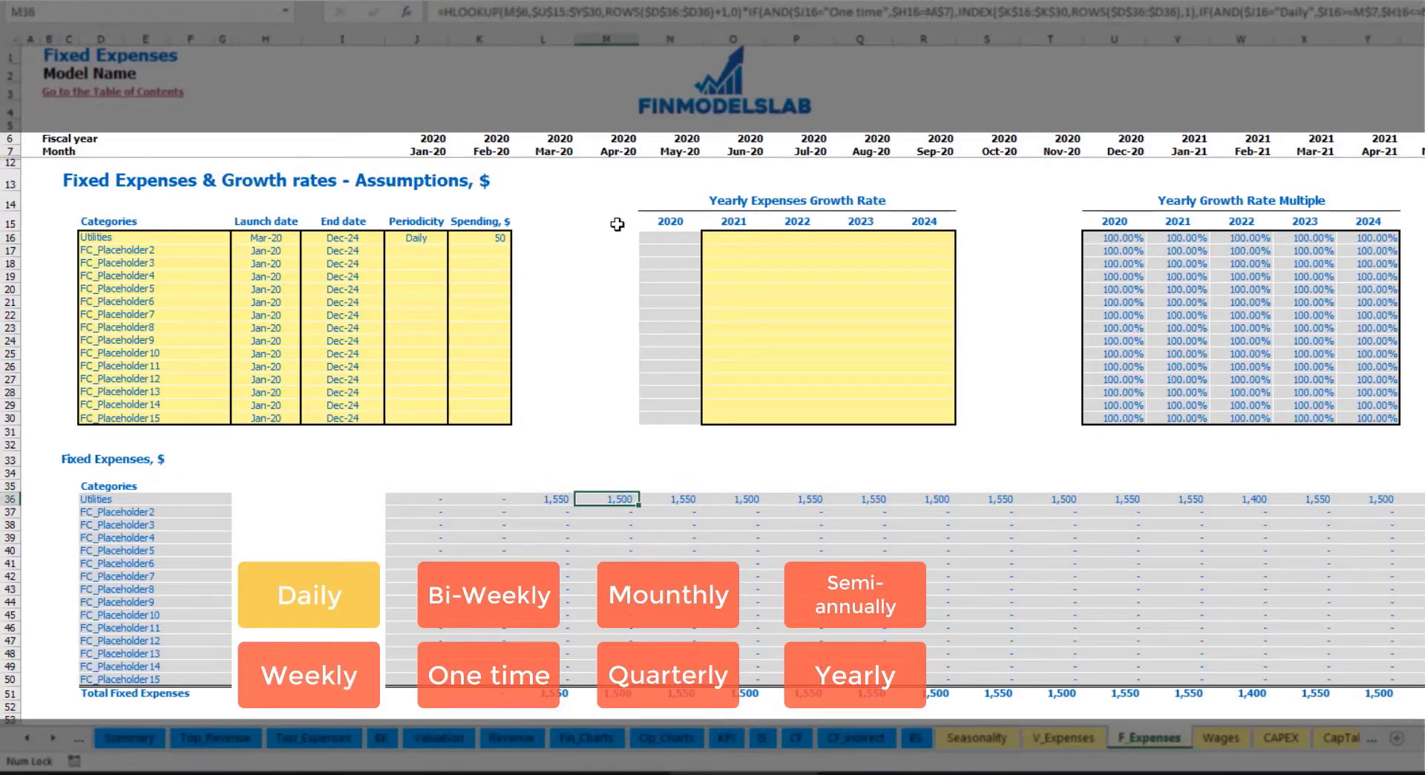
click(547, 149)
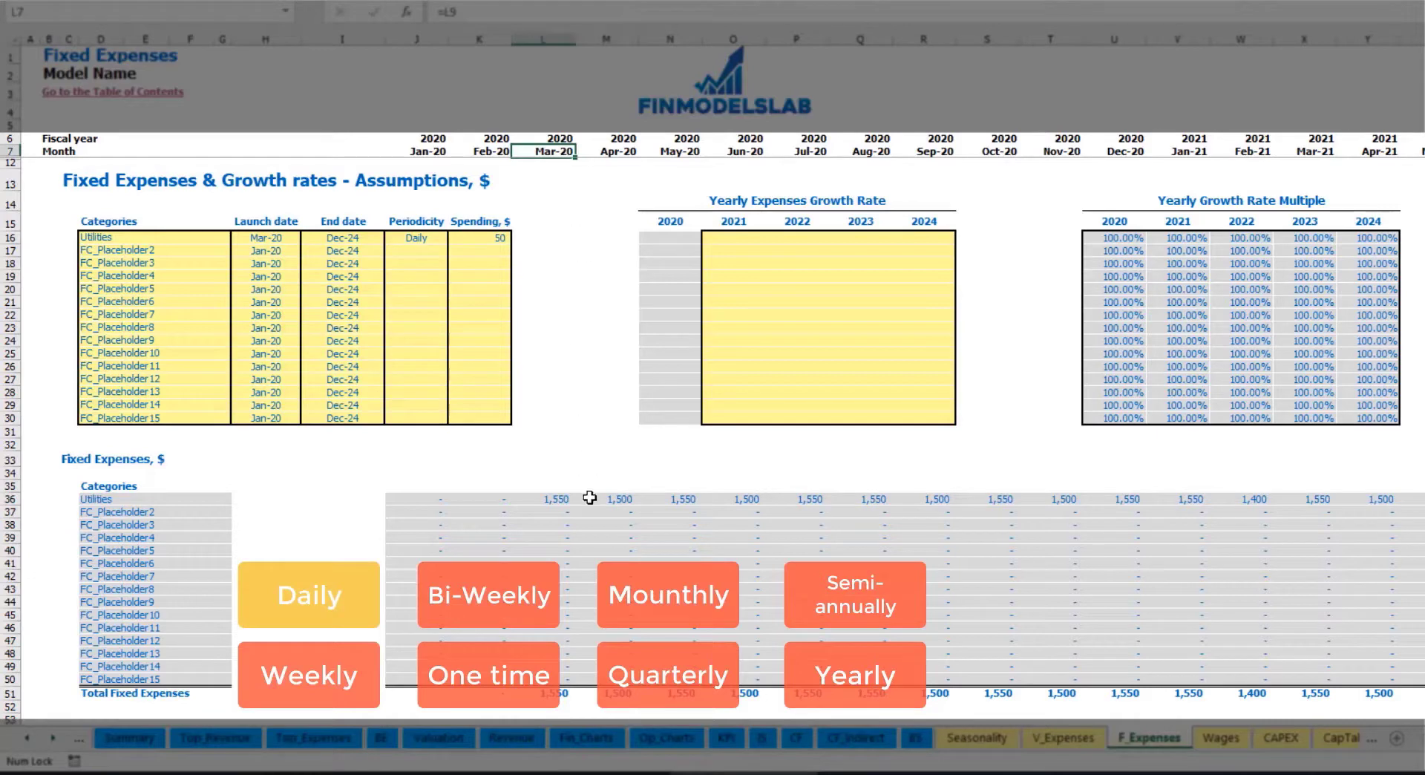
click(562, 502)
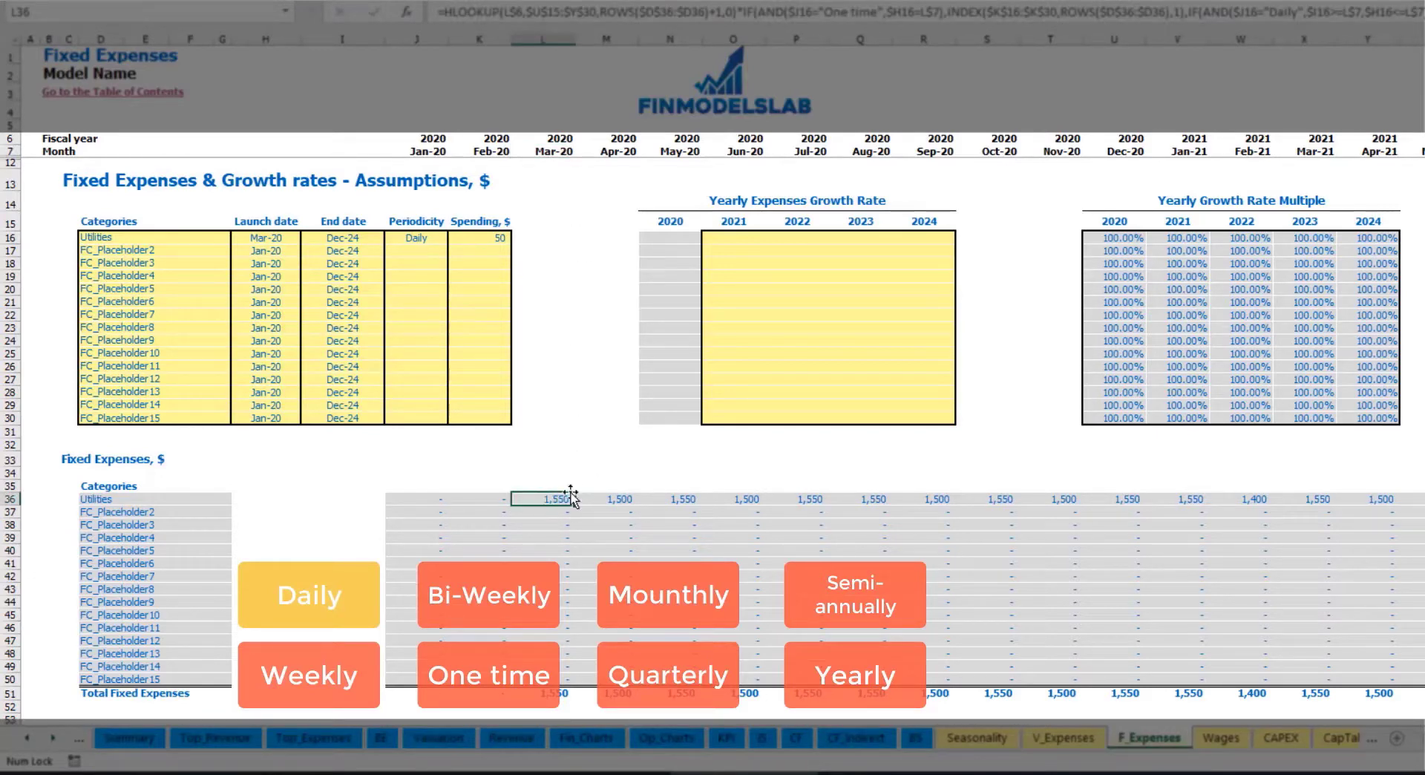
click(626, 504)
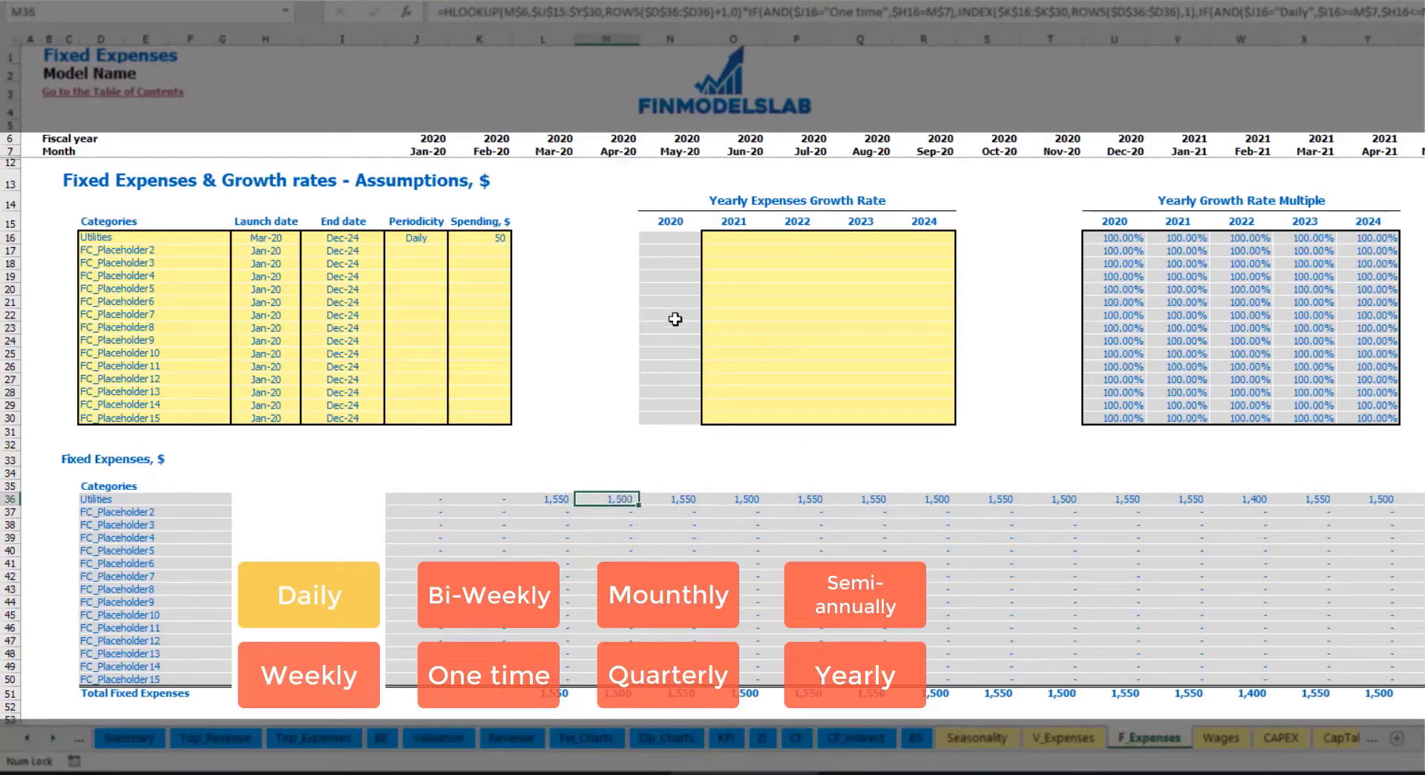
Step: Enter a 5% yearly expenses growth rate for Utilities in each year from 2021 to 2024
click(743, 241)
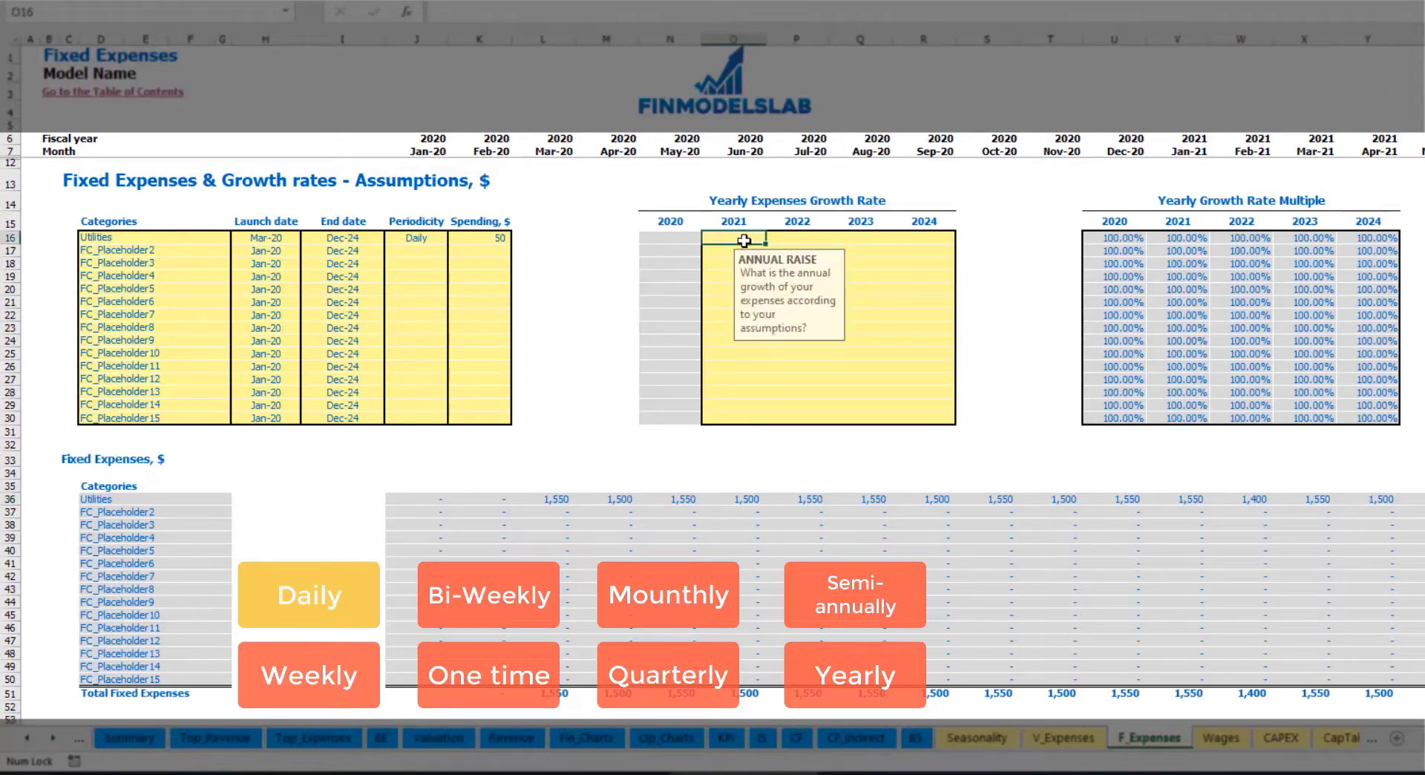
text(5%)
key(ctrl+Return)
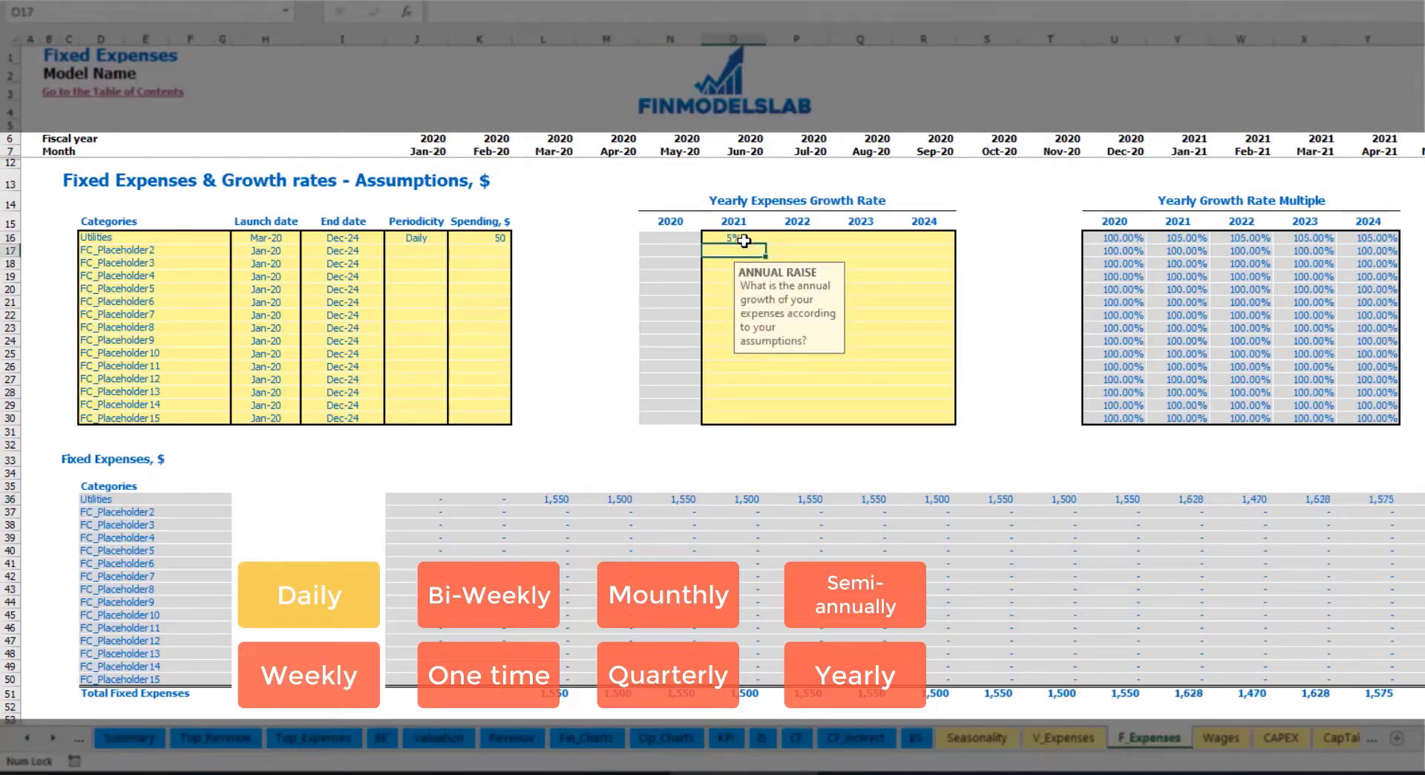
key(ctrl+c)
key(Right)
key(shift+Right)
key(shift+Right)
key(ctrl+v)
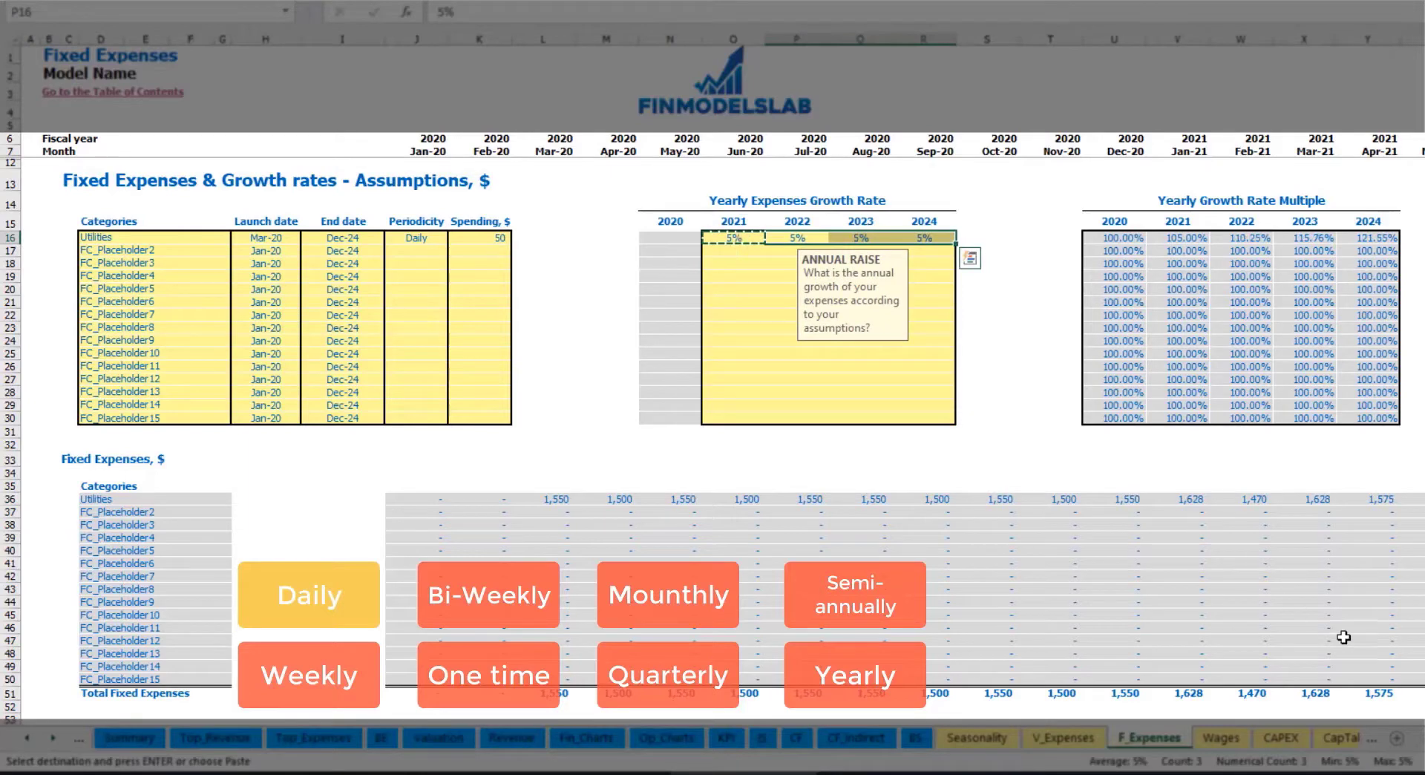
drag(743, 239, 917, 238)
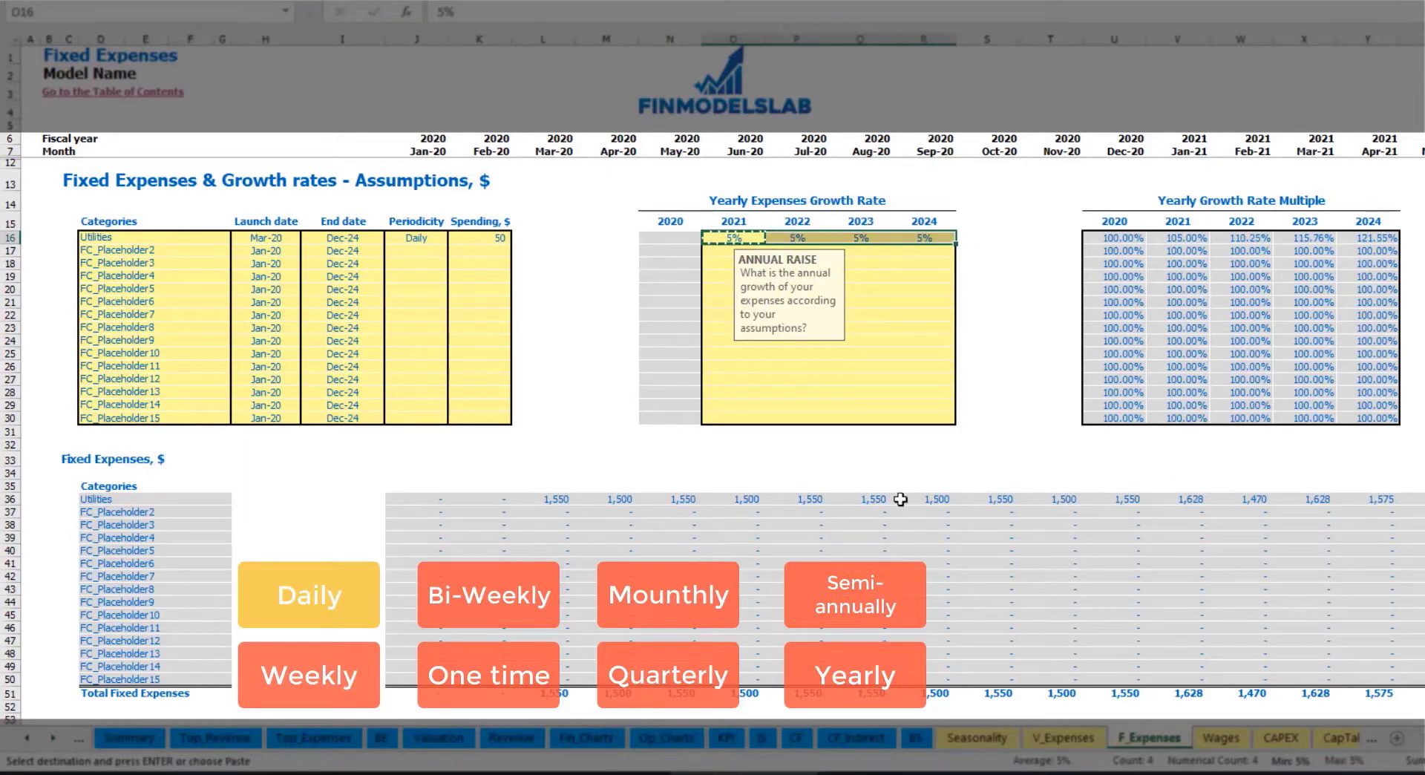
drag(1420, 738, 1366, 721)
Step: Name the second fixed expense category Advertising and set its launch date to Mar-20
click(168, 249)
text(Ad)
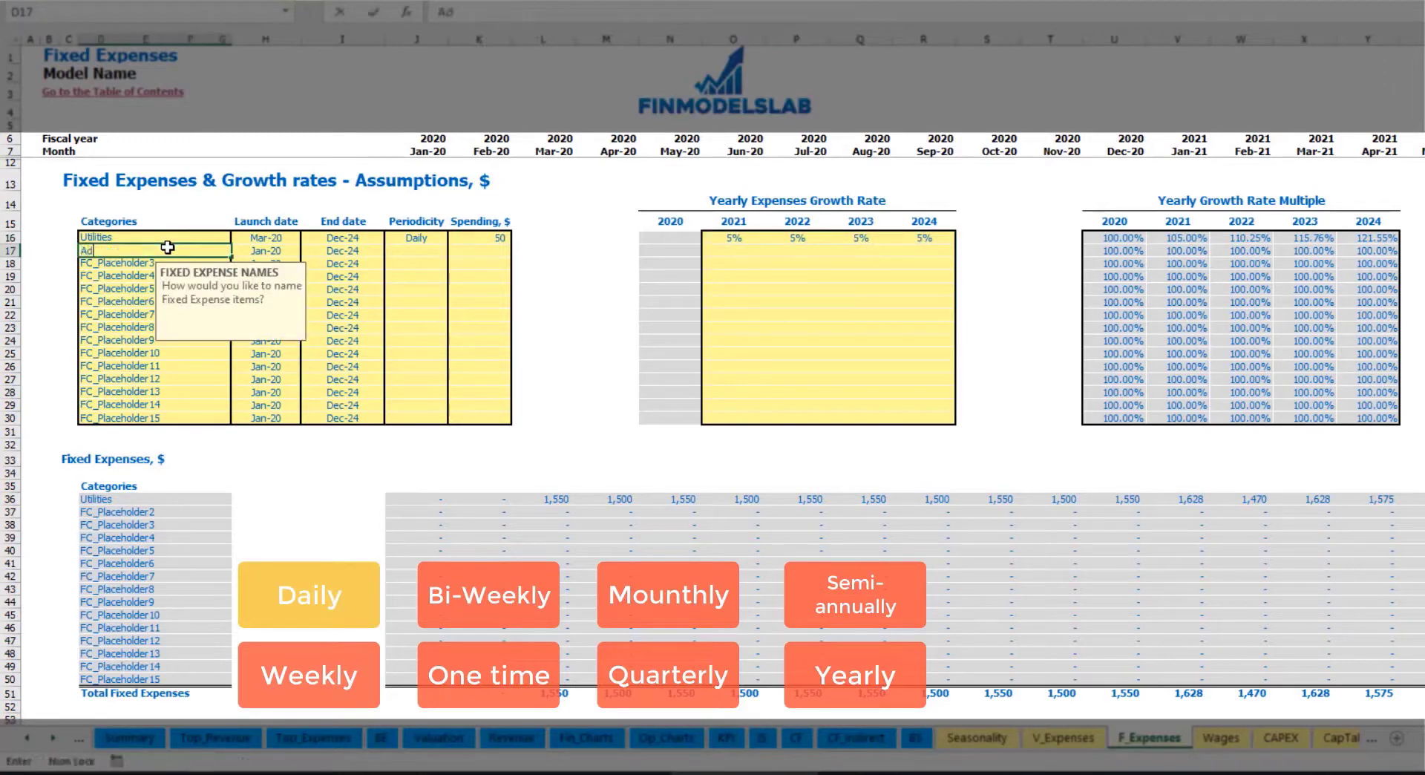
text(vertising)
click(289, 251)
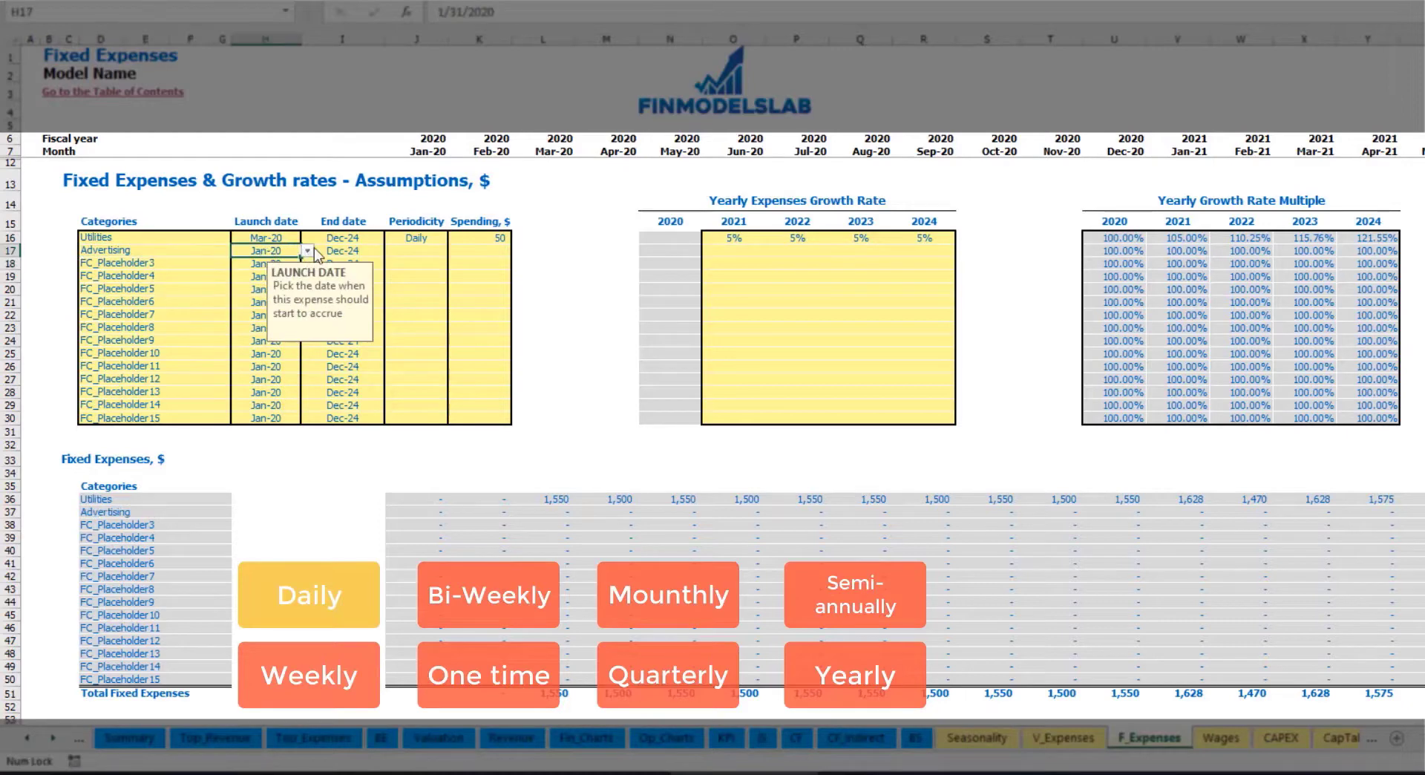
click(308, 250)
click(267, 289)
Step: Set the Advertising expense's end date to Aug-24 and open its periodicity choices
click(356, 251)
click(391, 251)
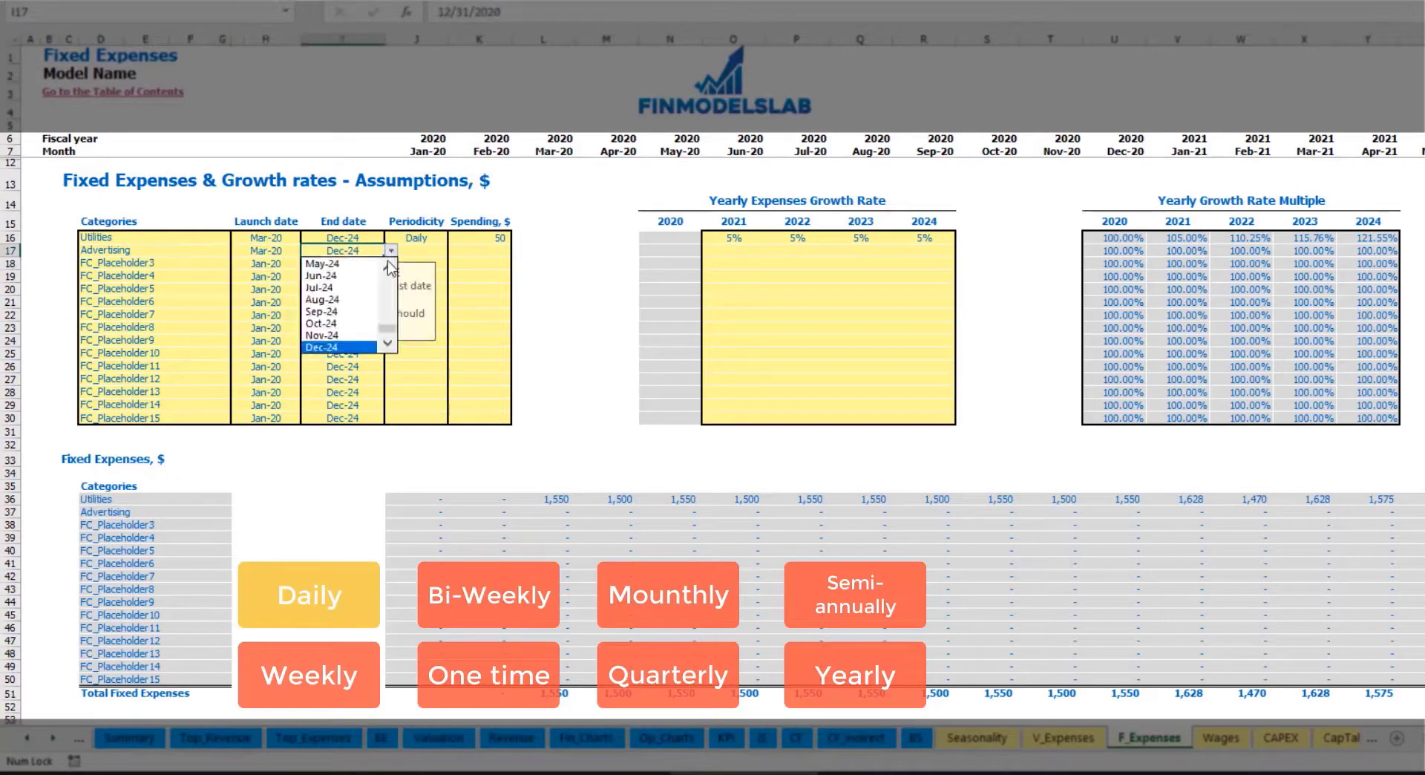
click(345, 301)
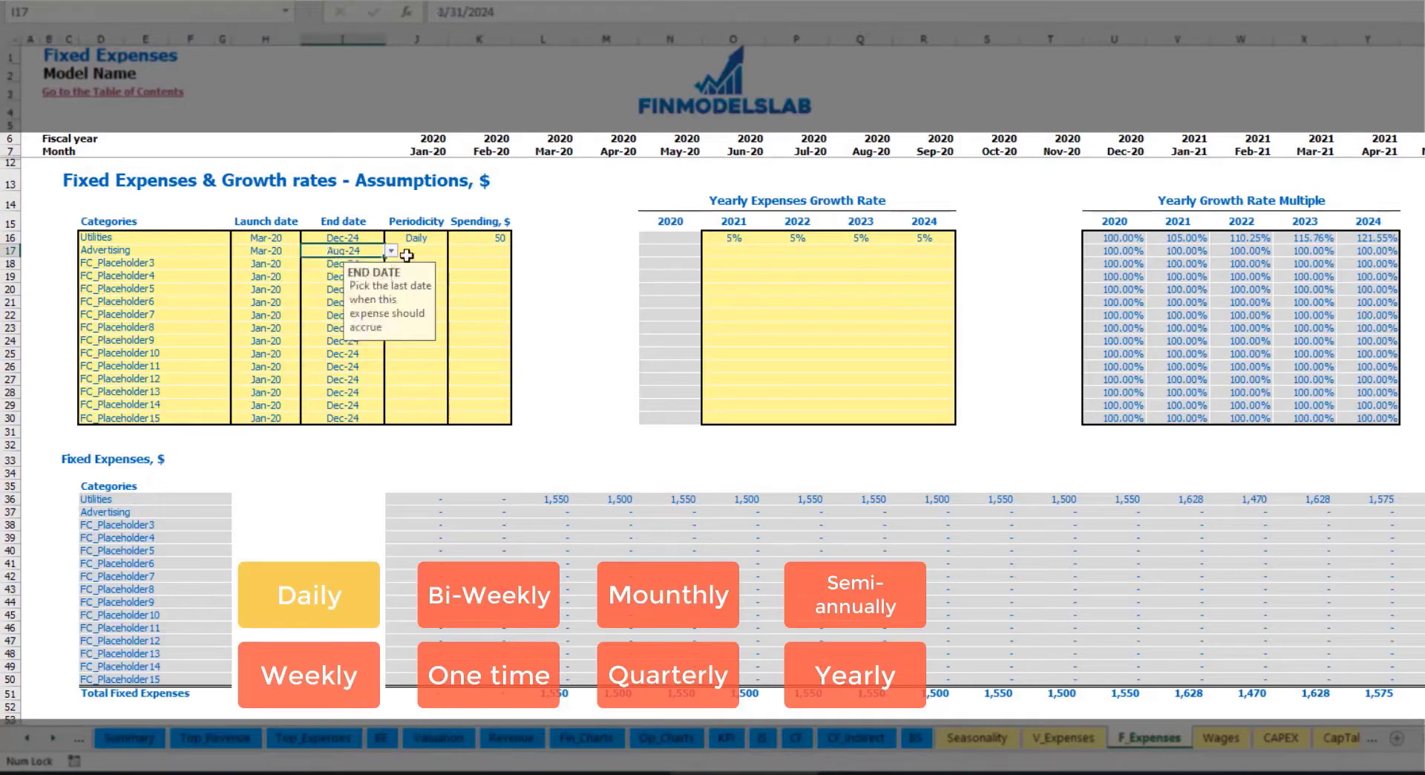
click(416, 248)
click(455, 251)
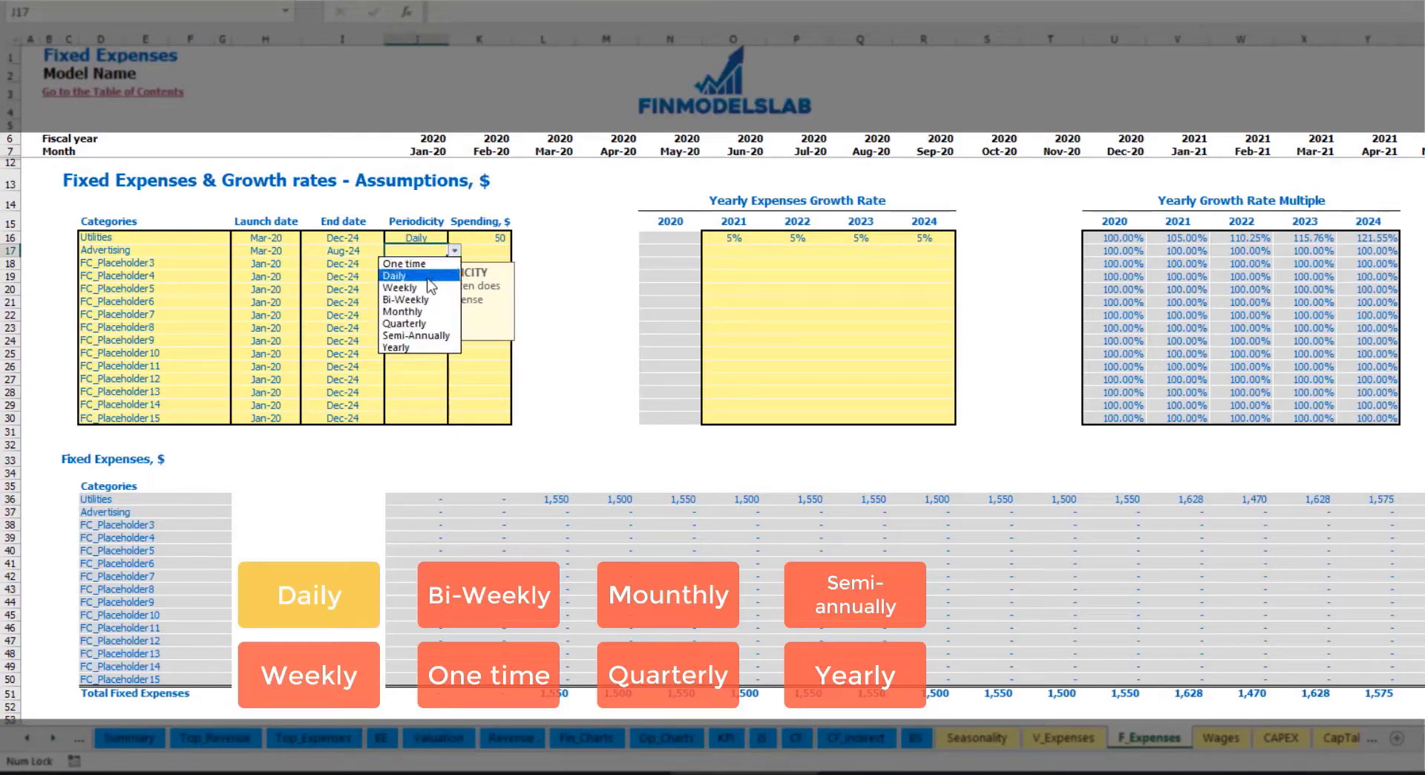
Step: Set the Advertising periodicity to Weekly with spending of 100 and check its monthly expenses through 2024
click(430, 287)
click(475, 255)
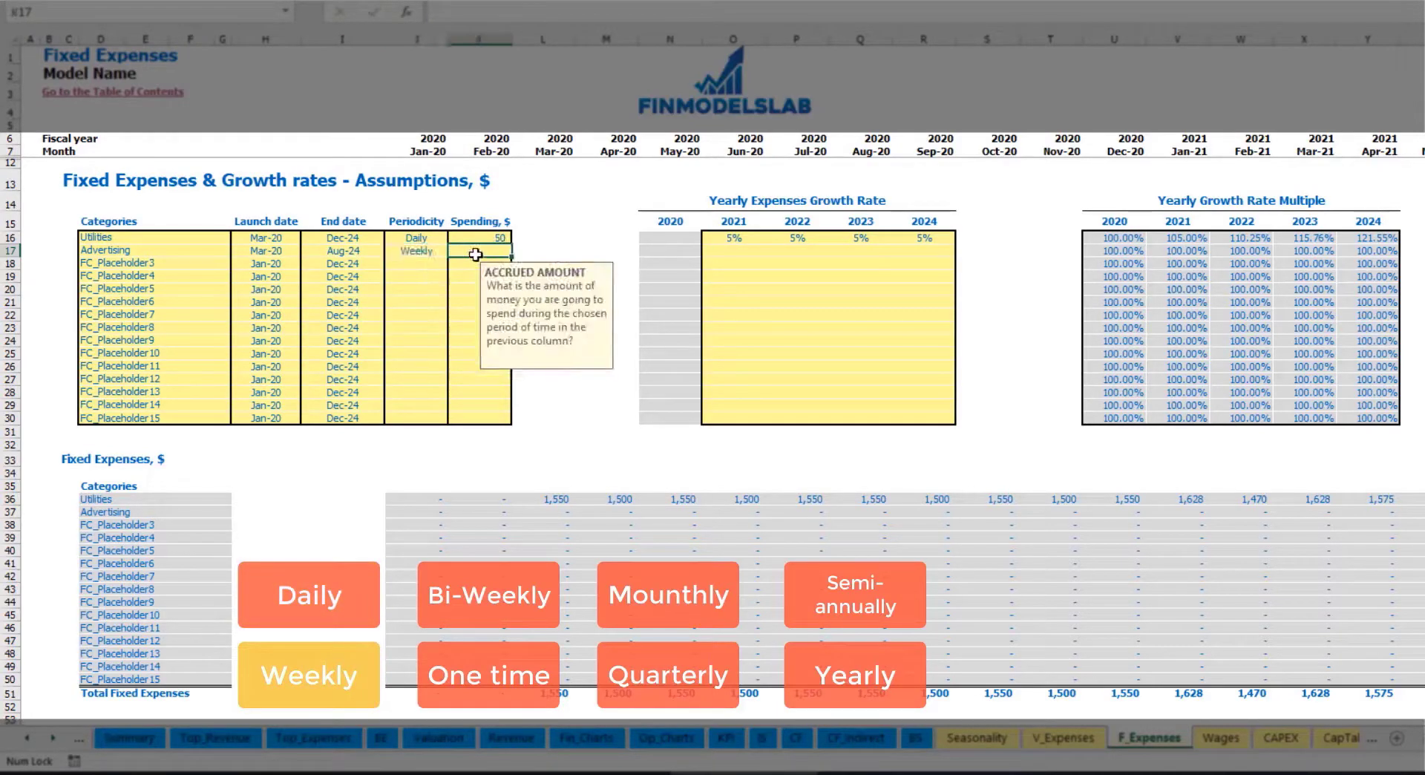
text(100)
key(Return)
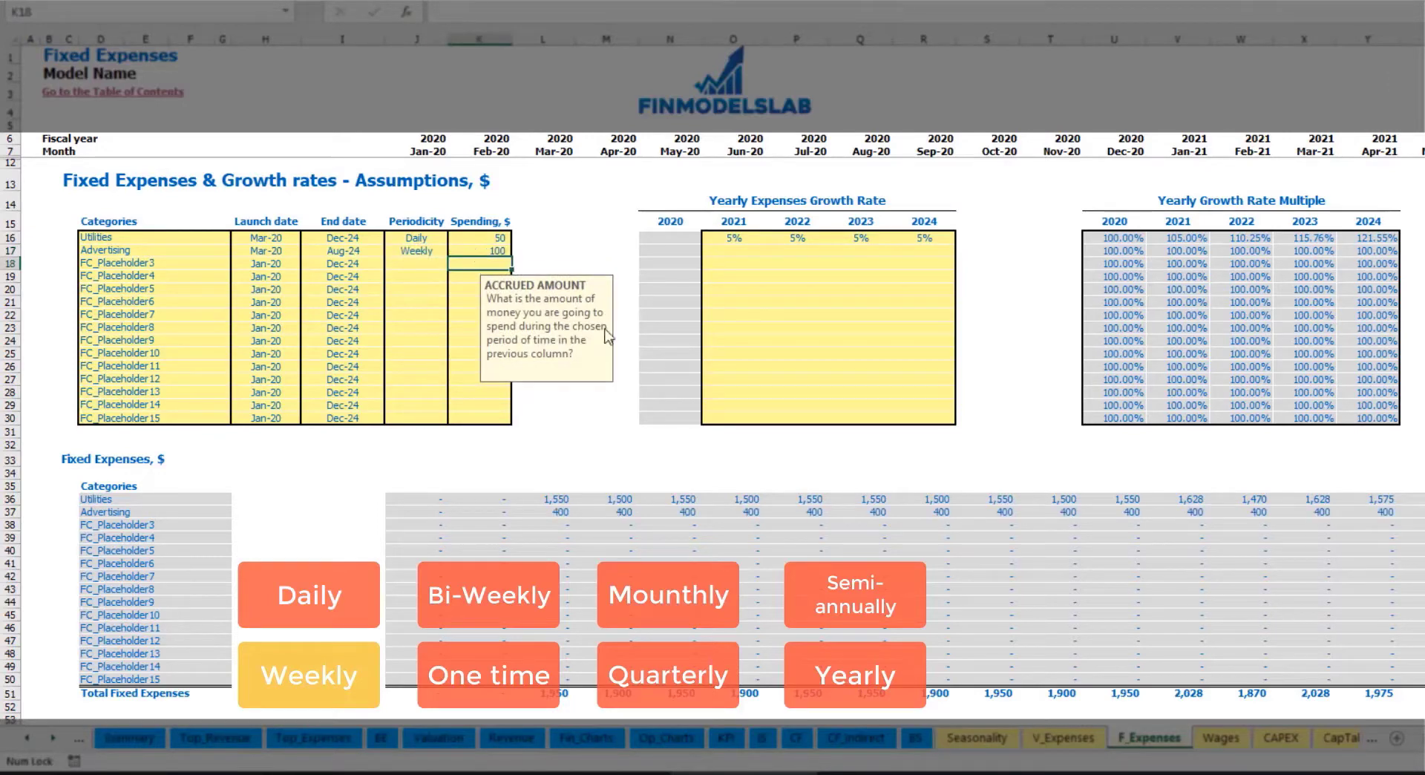
click(562, 513)
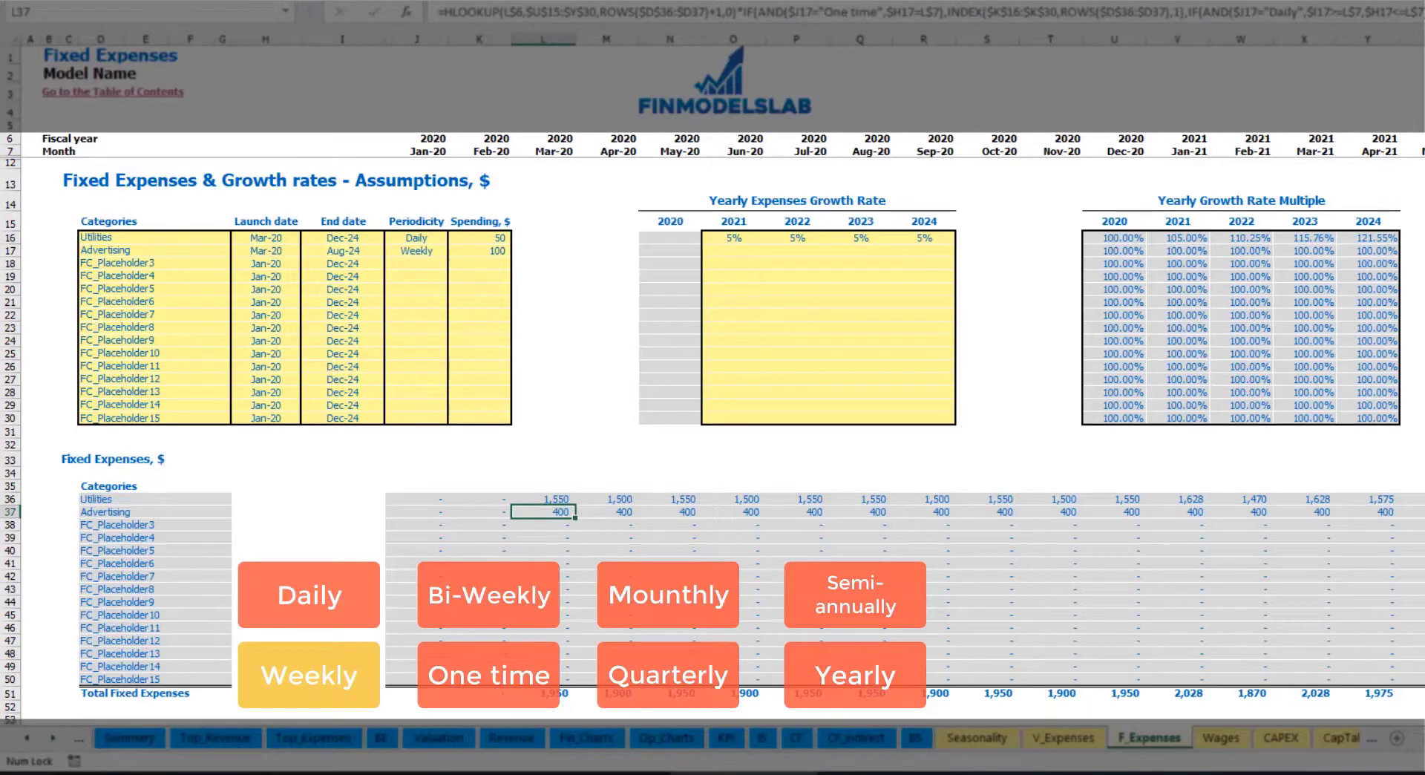
drag(1417, 739, 1424, 739)
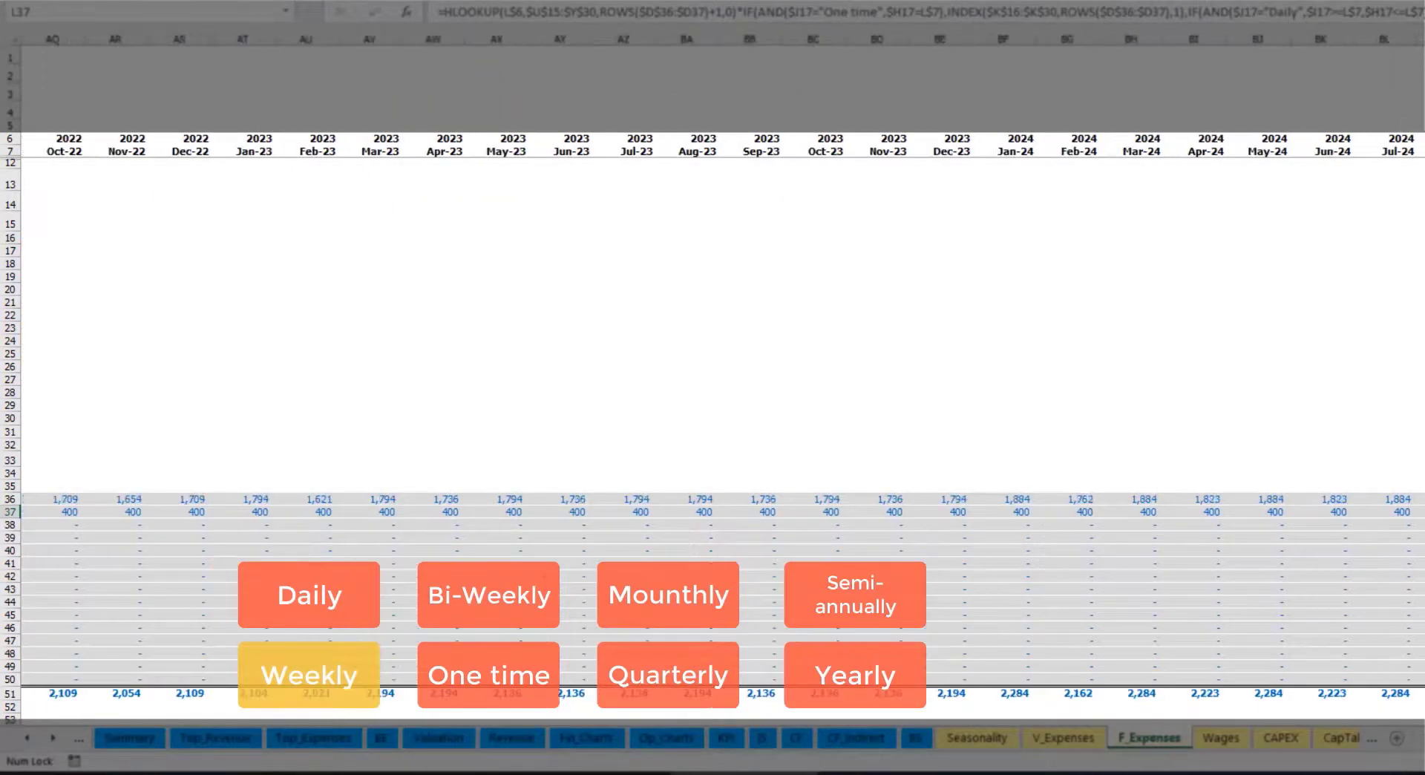
click(1421, 39)
click(1421, 512)
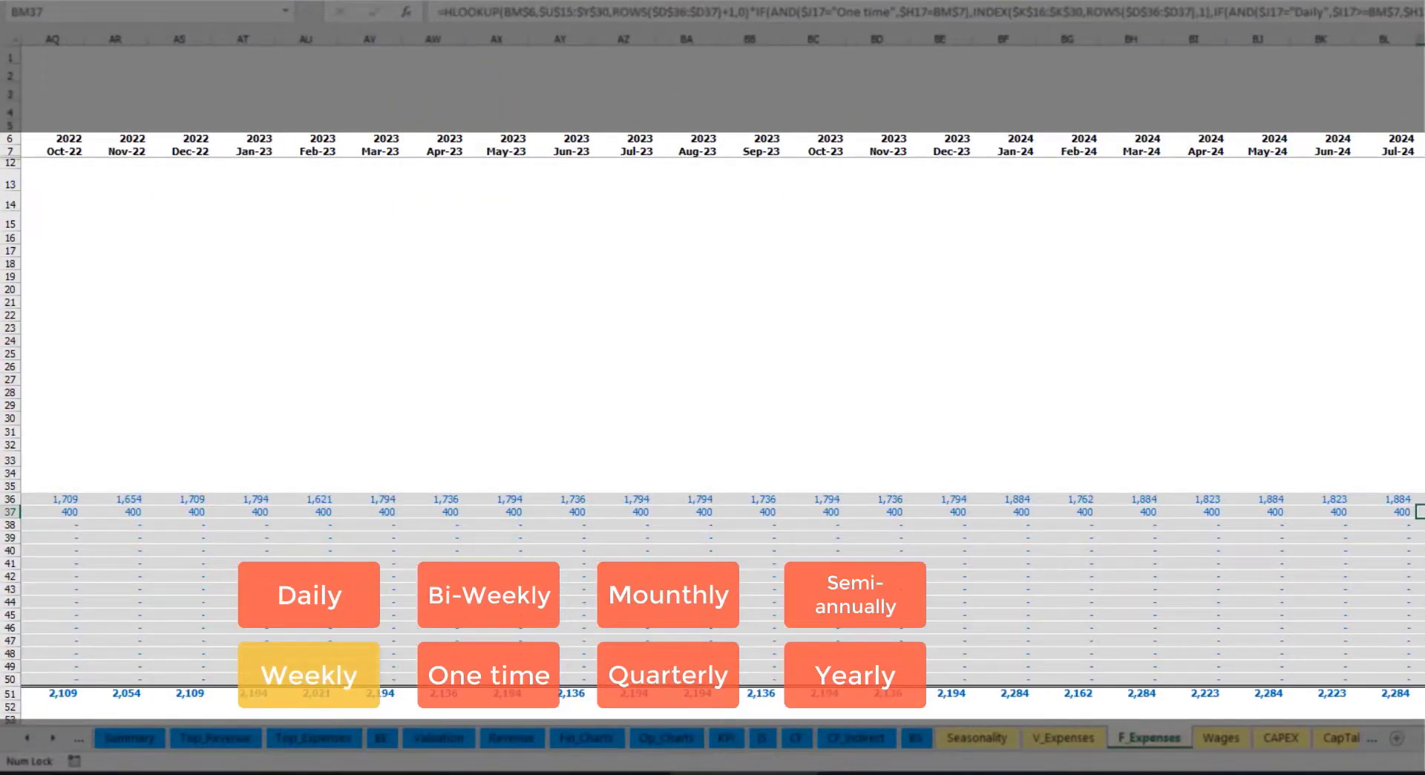
drag(1414, 739, 1152, 771)
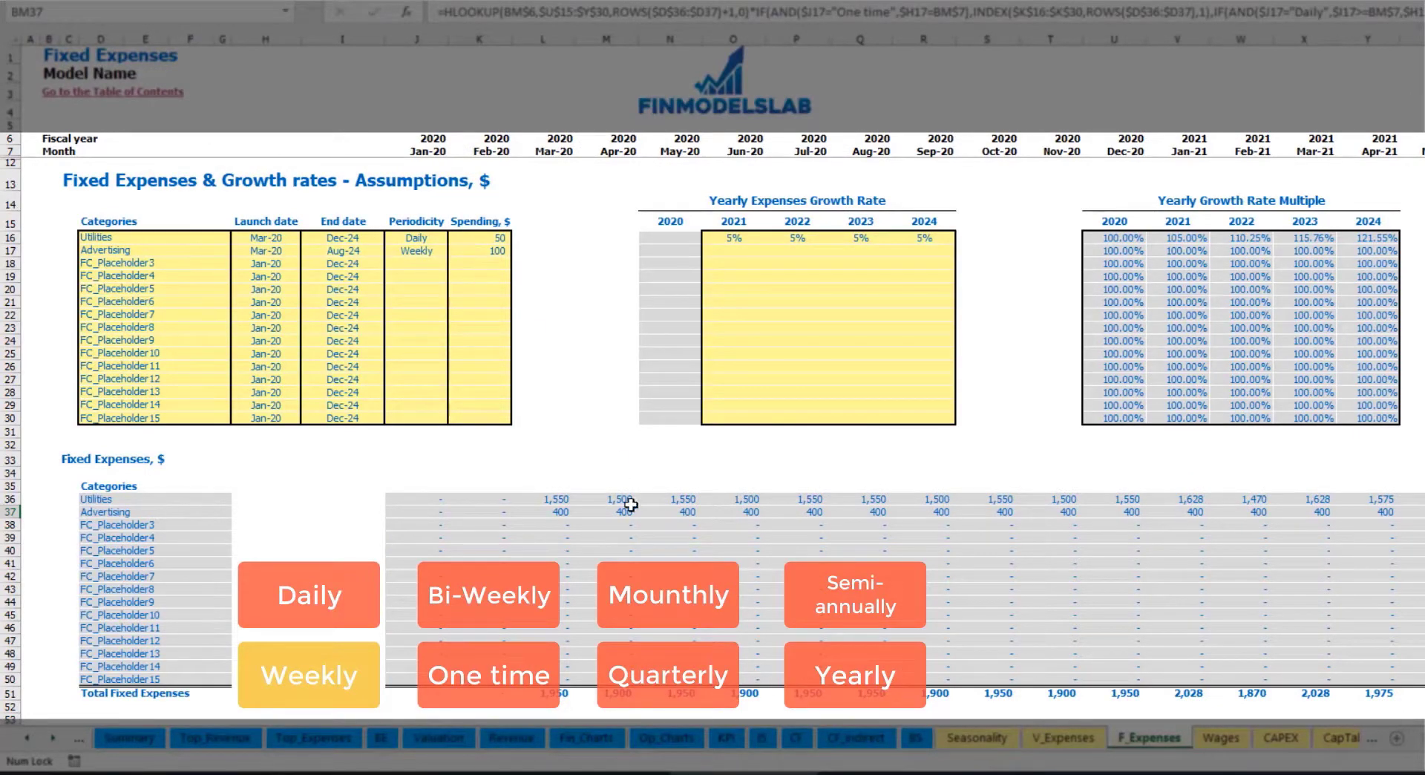
Step: Set the Advertising periodicity to Bi-Weekly and its spending to 500
click(417, 251)
click(454, 251)
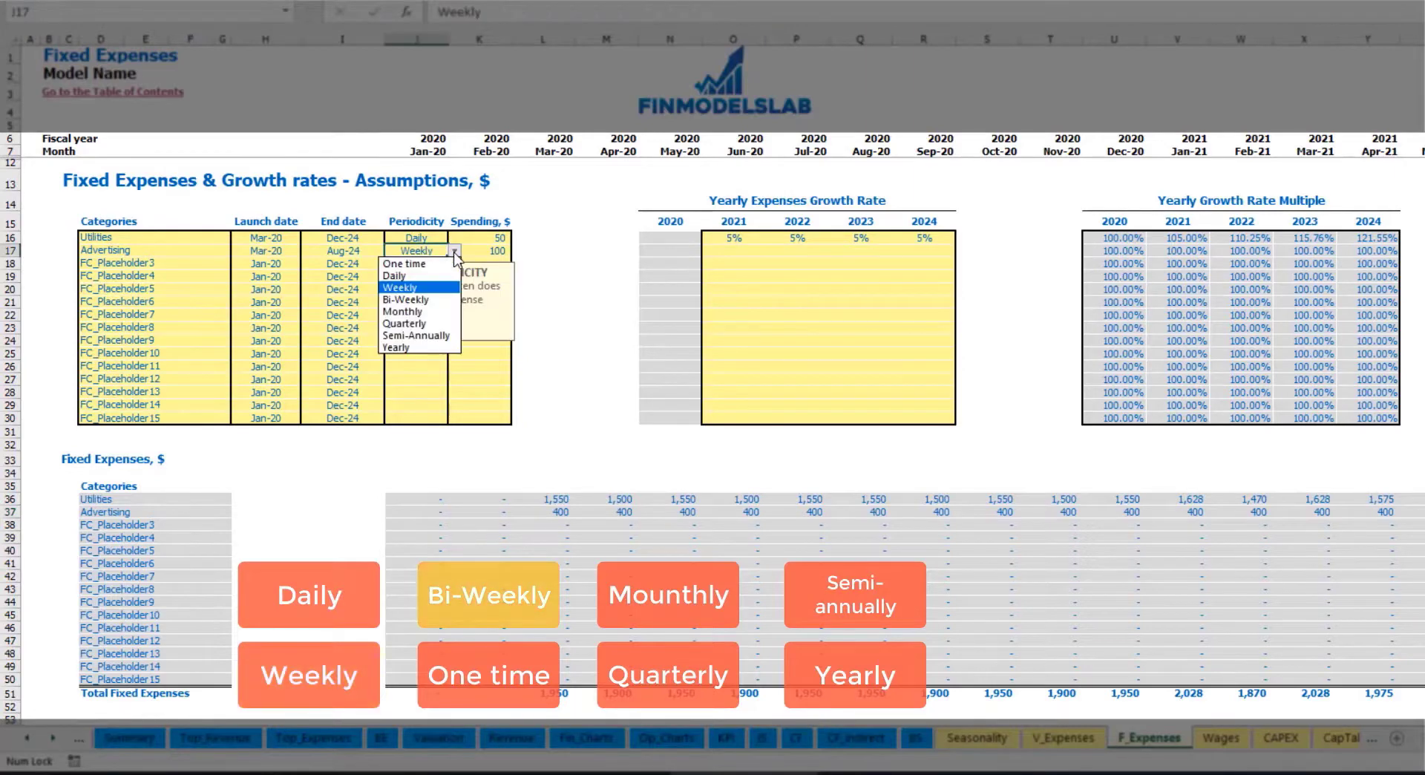
click(433, 300)
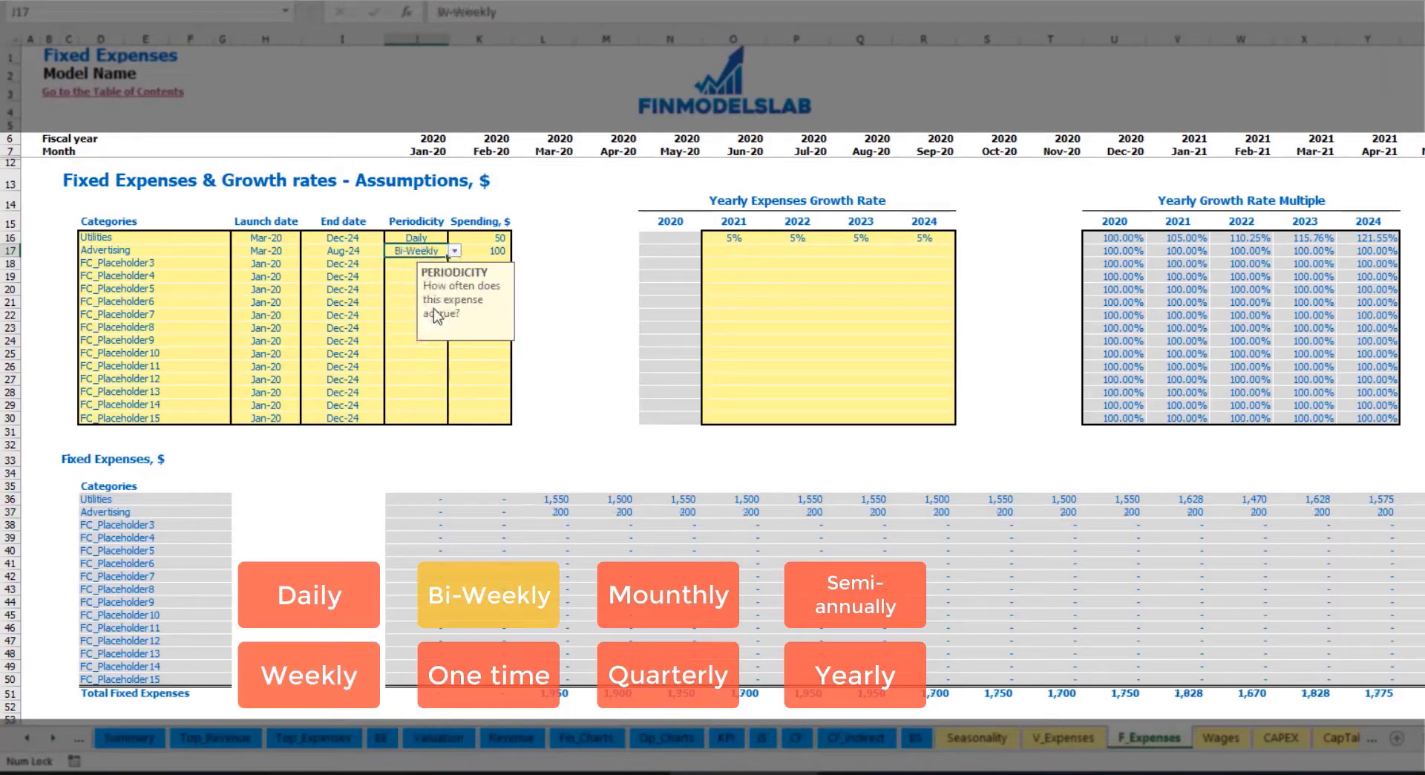
click(478, 251)
text(5)
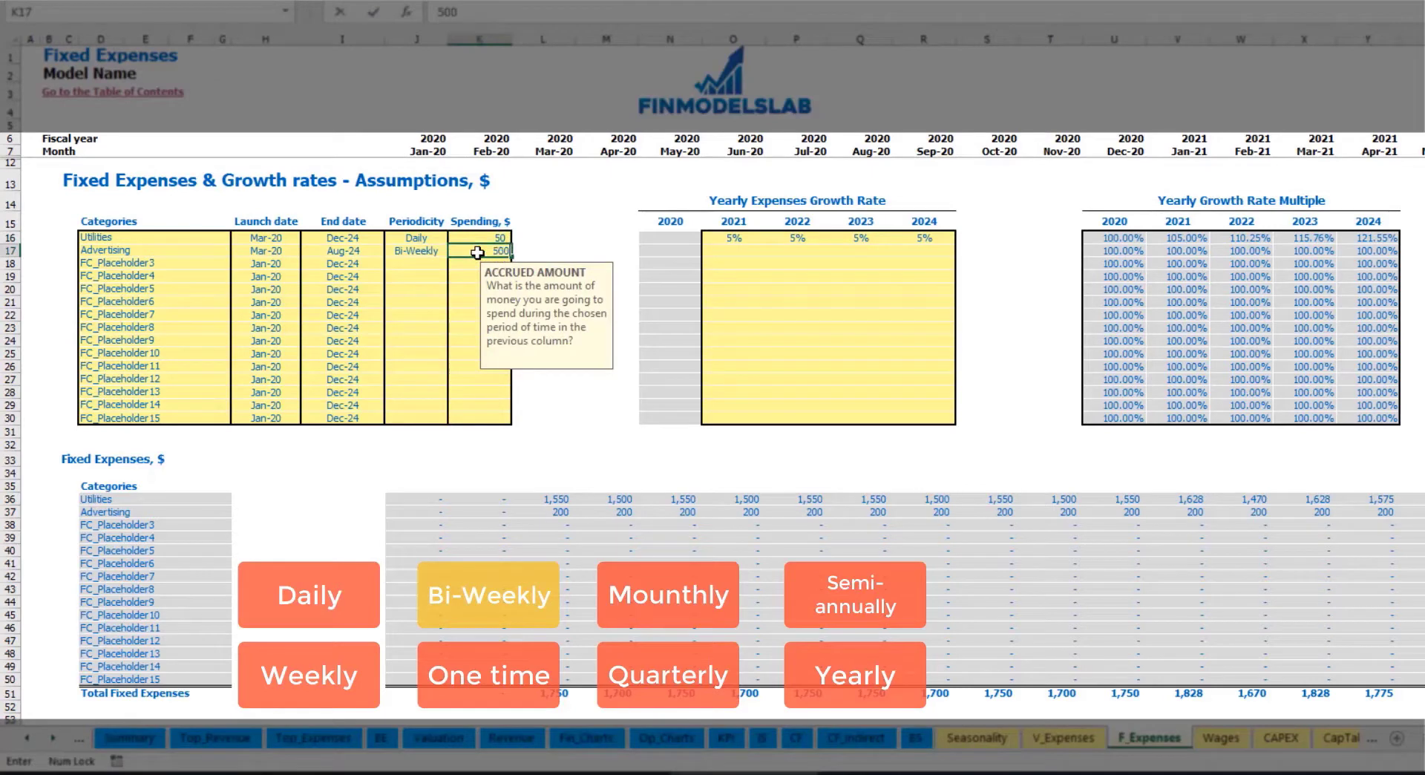
key(Return)
Step: Set the Advertising launch date to Jul-20
click(278, 239)
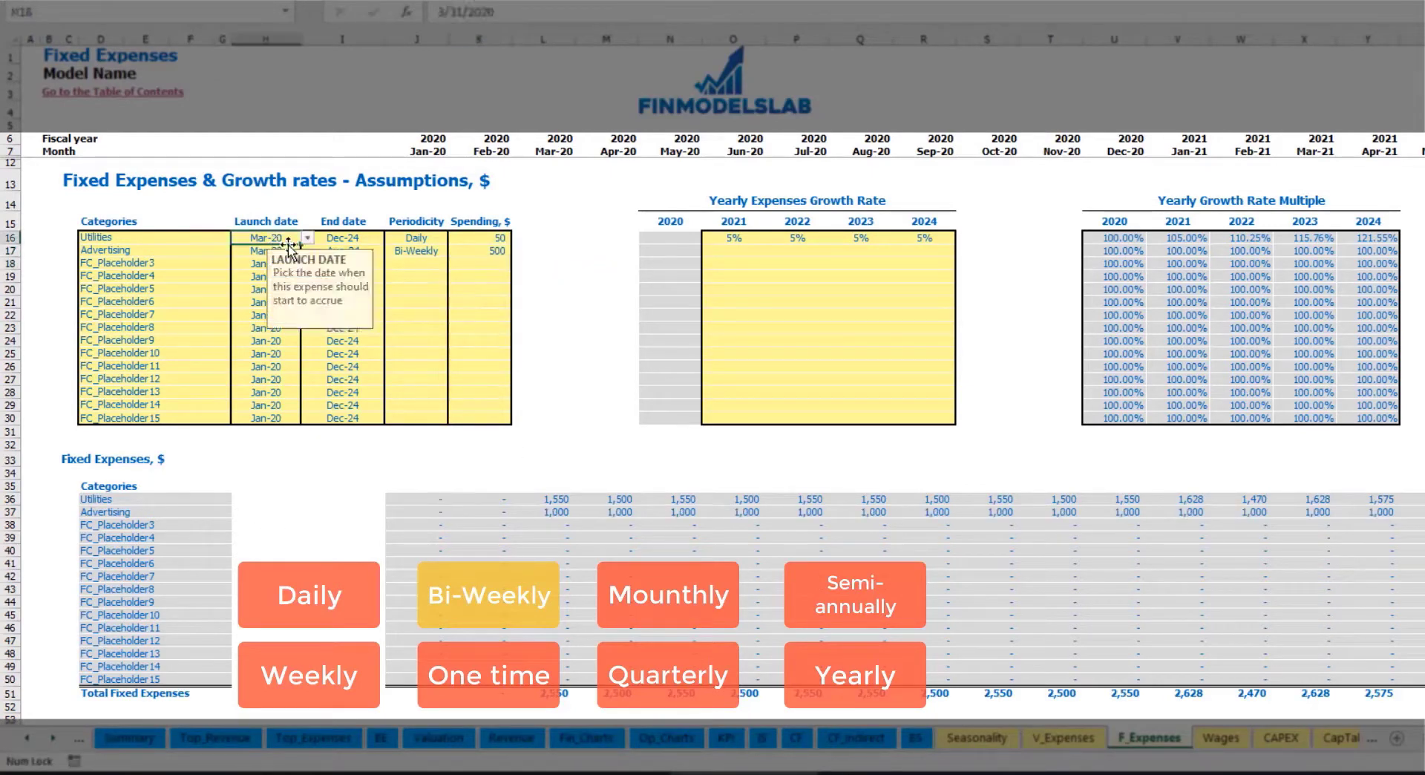
click(324, 251)
click(268, 250)
click(308, 251)
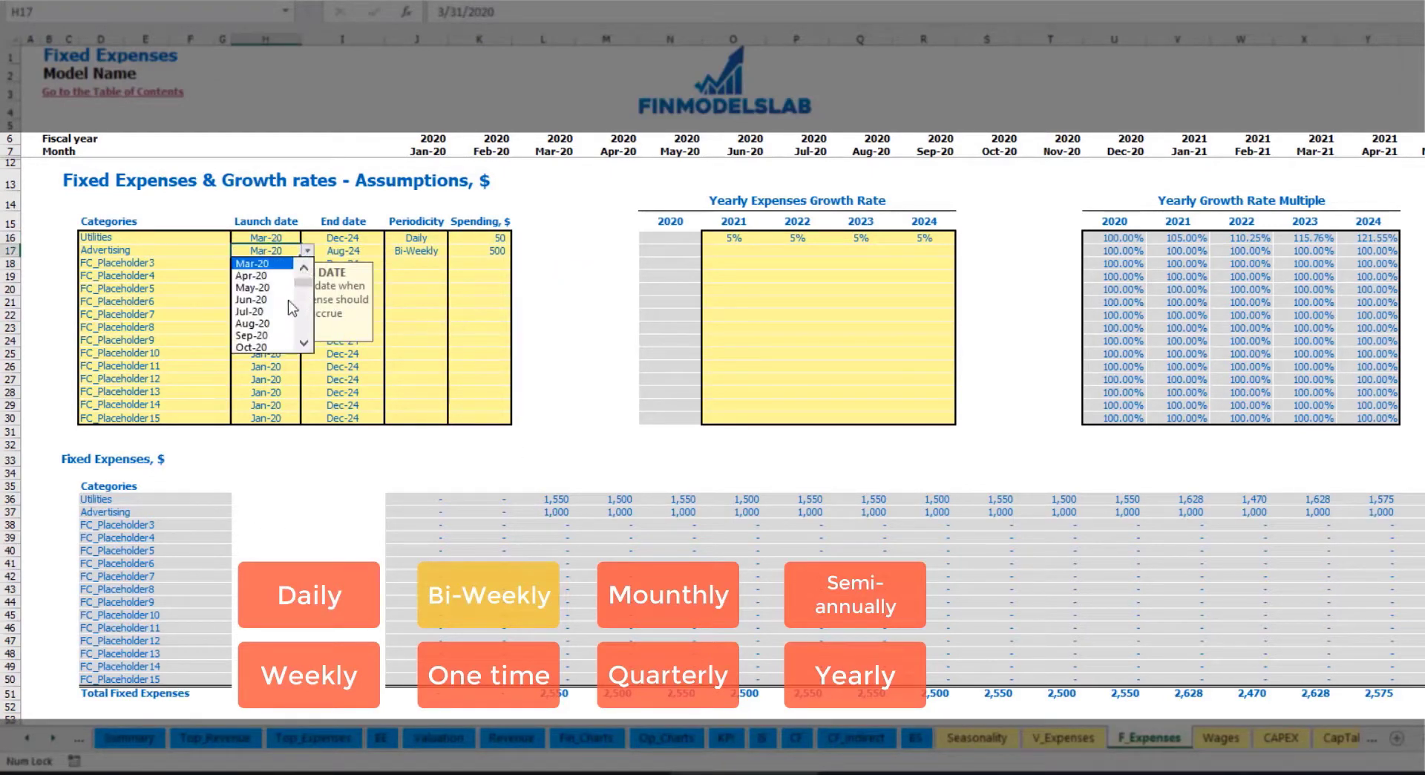
click(286, 312)
Step: Examine the monthly Advertising amounts in the Fixed Expenses table from July 2020 through 2021
click(815, 514)
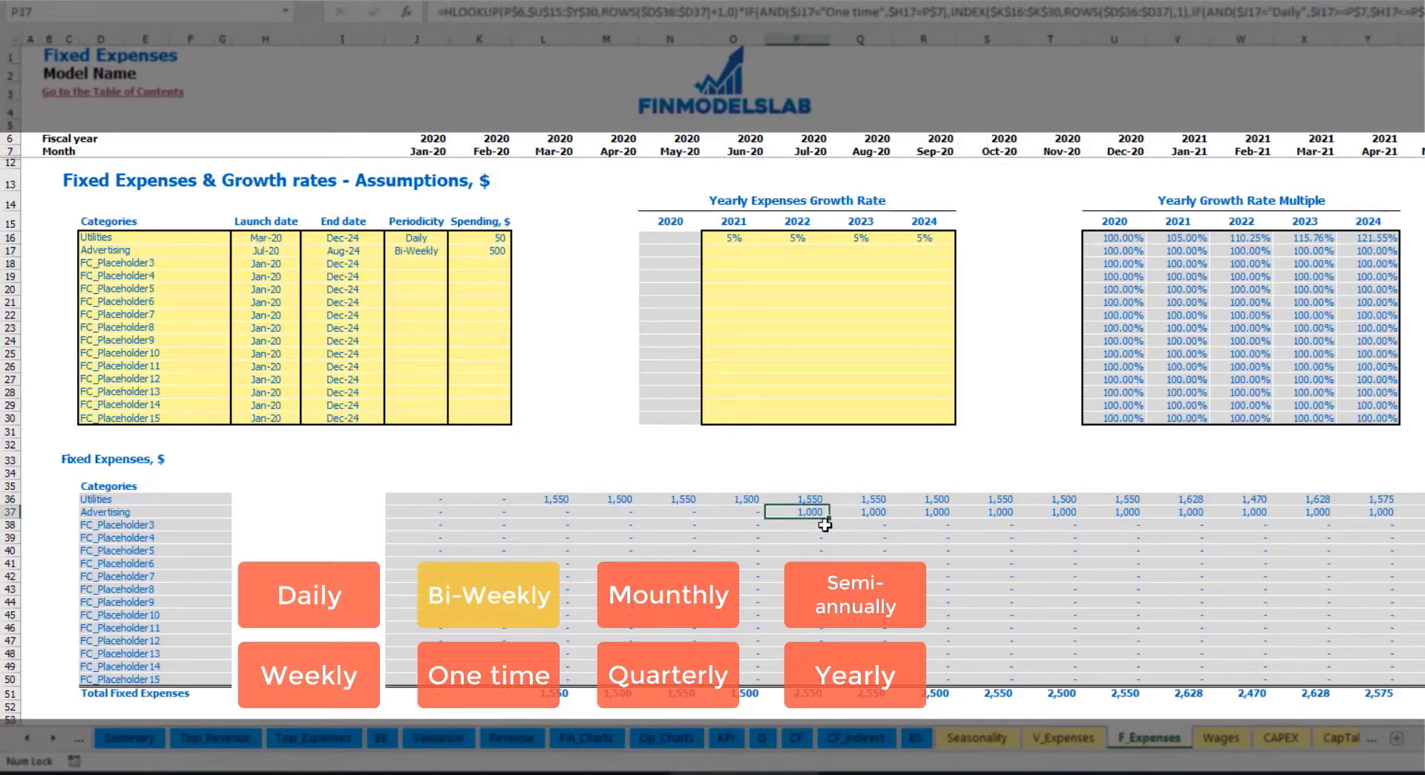
key(Right)
key(Right)
key(Right)
key(Right)
key(Right)
key(Right)
key(Right)
key(Right)
key(Right)
key(Right)
key(Right)
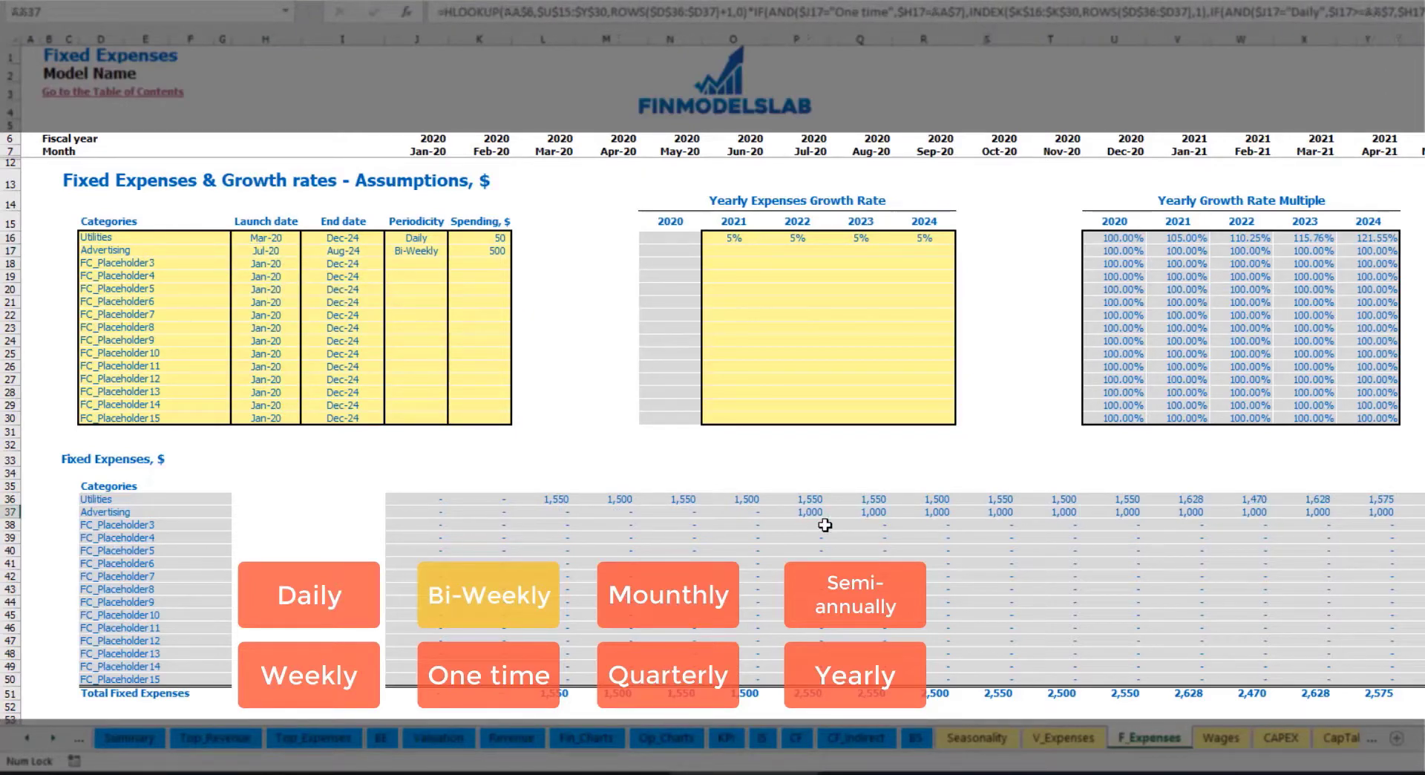
key(Right)
key(Right)
key(Right)
key(Right)
key(Right)
key(Right)
key(Right)
key(Right)
key(Right)
key(Right)
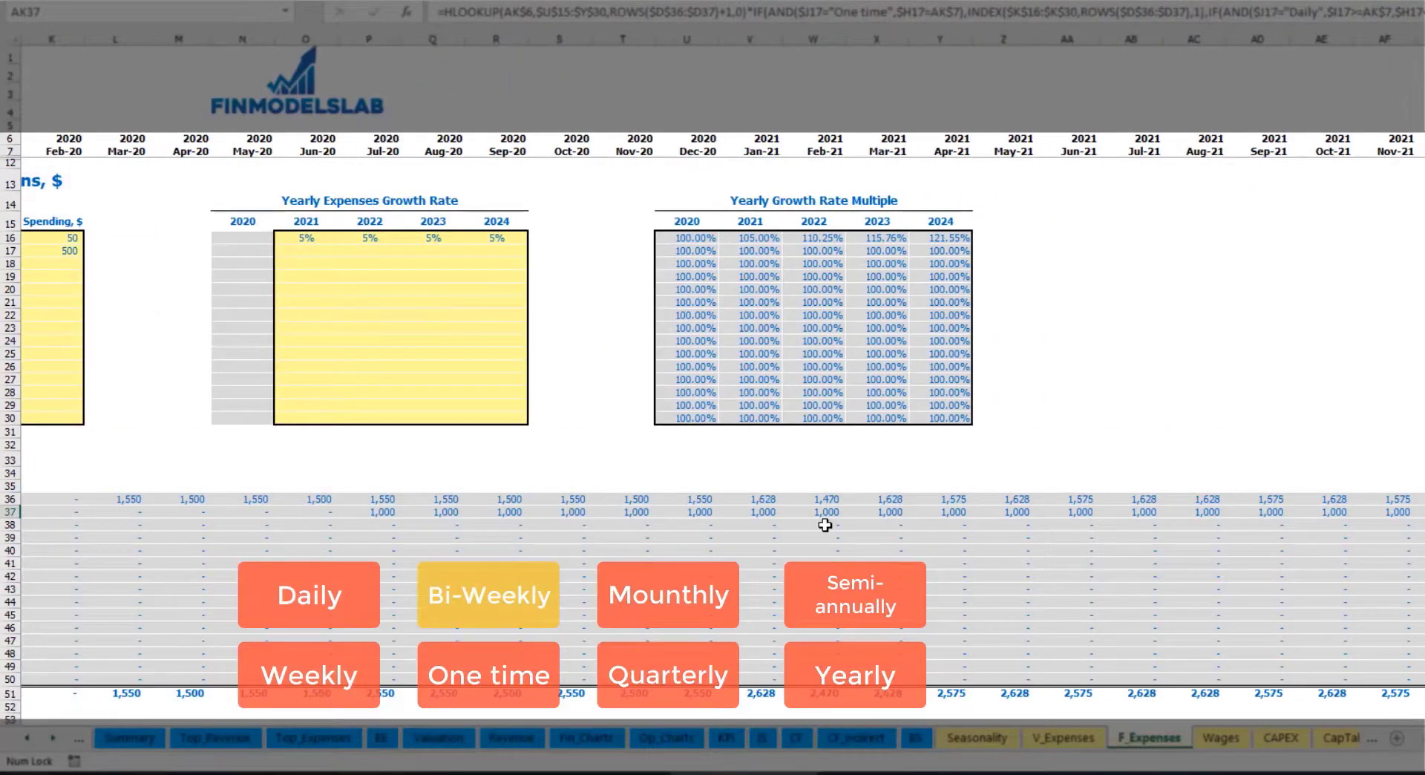
key(Home)
click(781, 516)
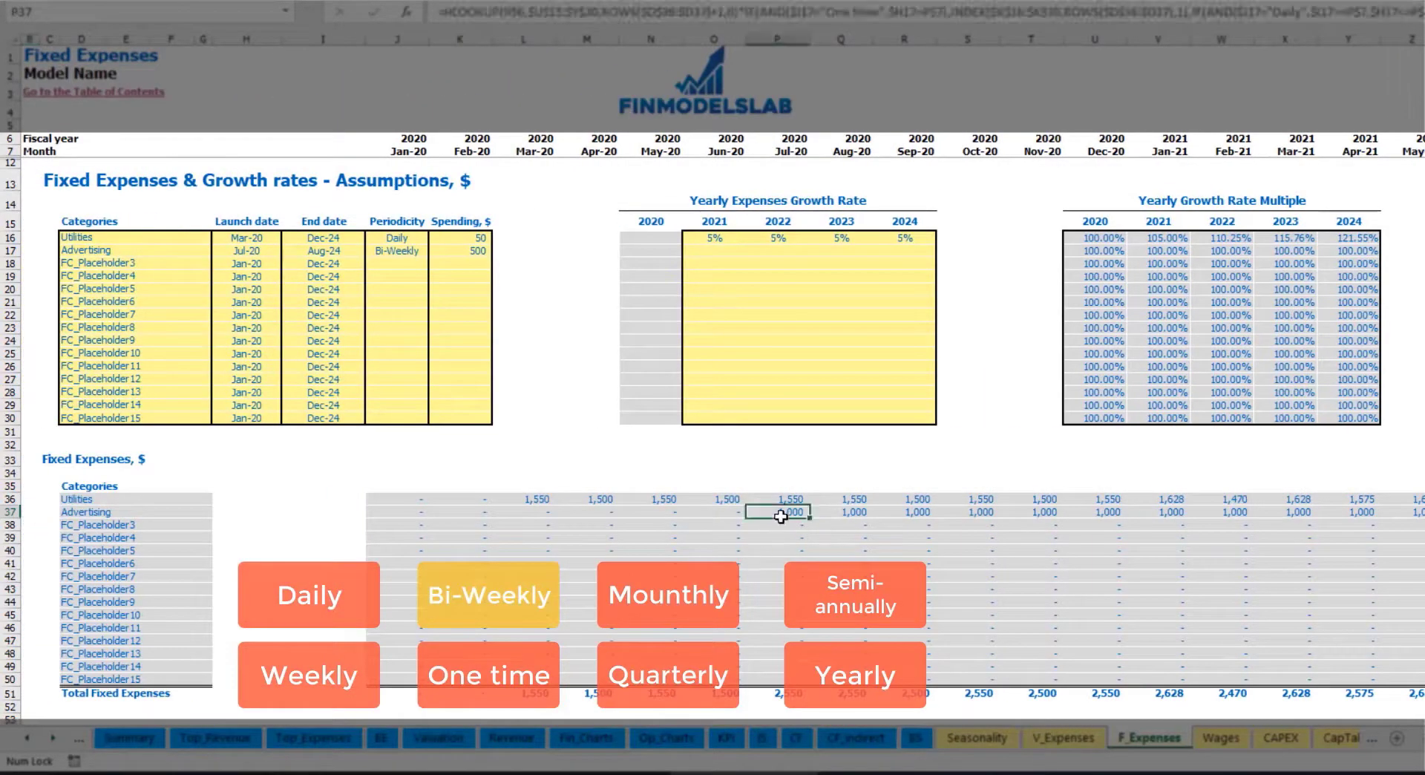
Step: Enter a 3% yearly growth rate for Advertising in 2021 and copy it to 2022 through 2024
click(713, 256)
text(3)
key(Return)
key(Up)
key(ctrl+c)
key(Right)
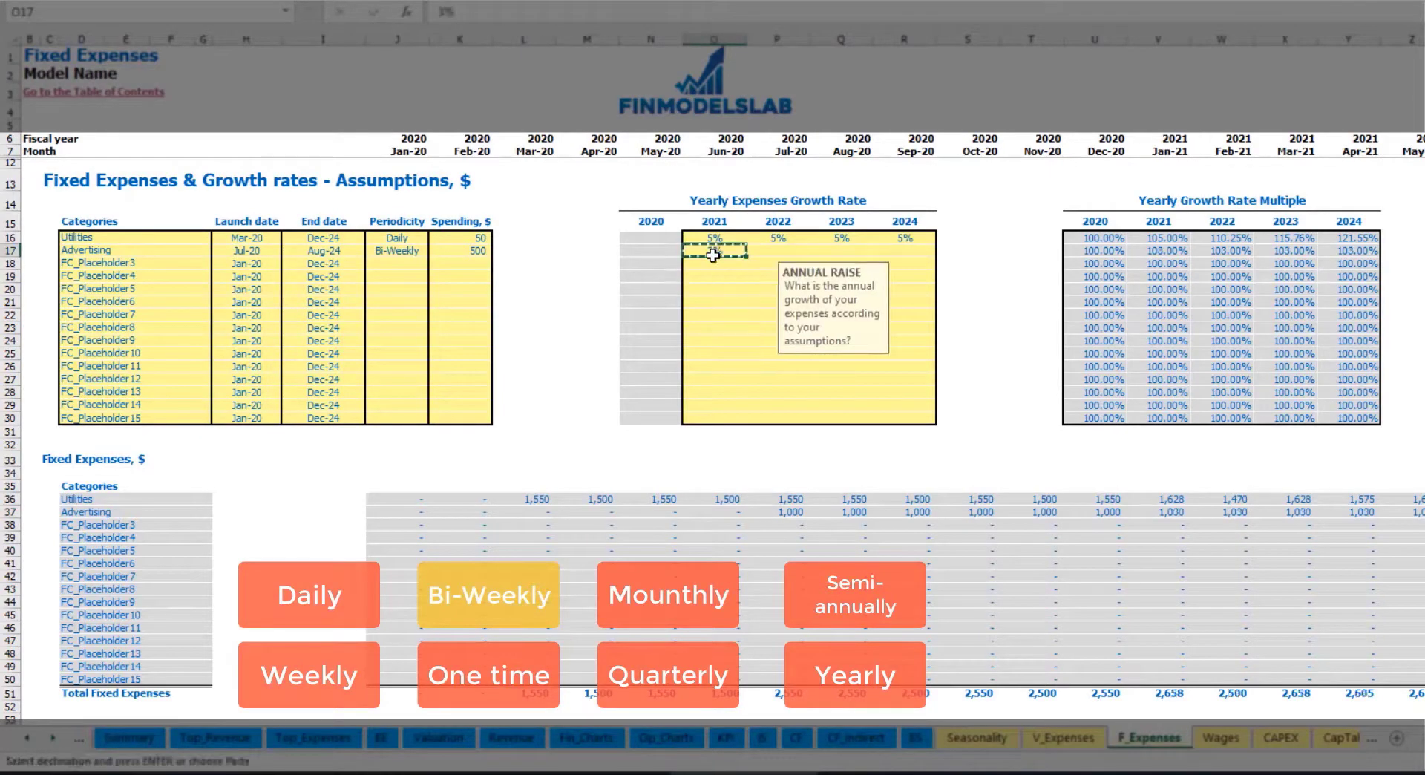
key(shift+Right)
key(shift+Right)
key(ctrl+v)
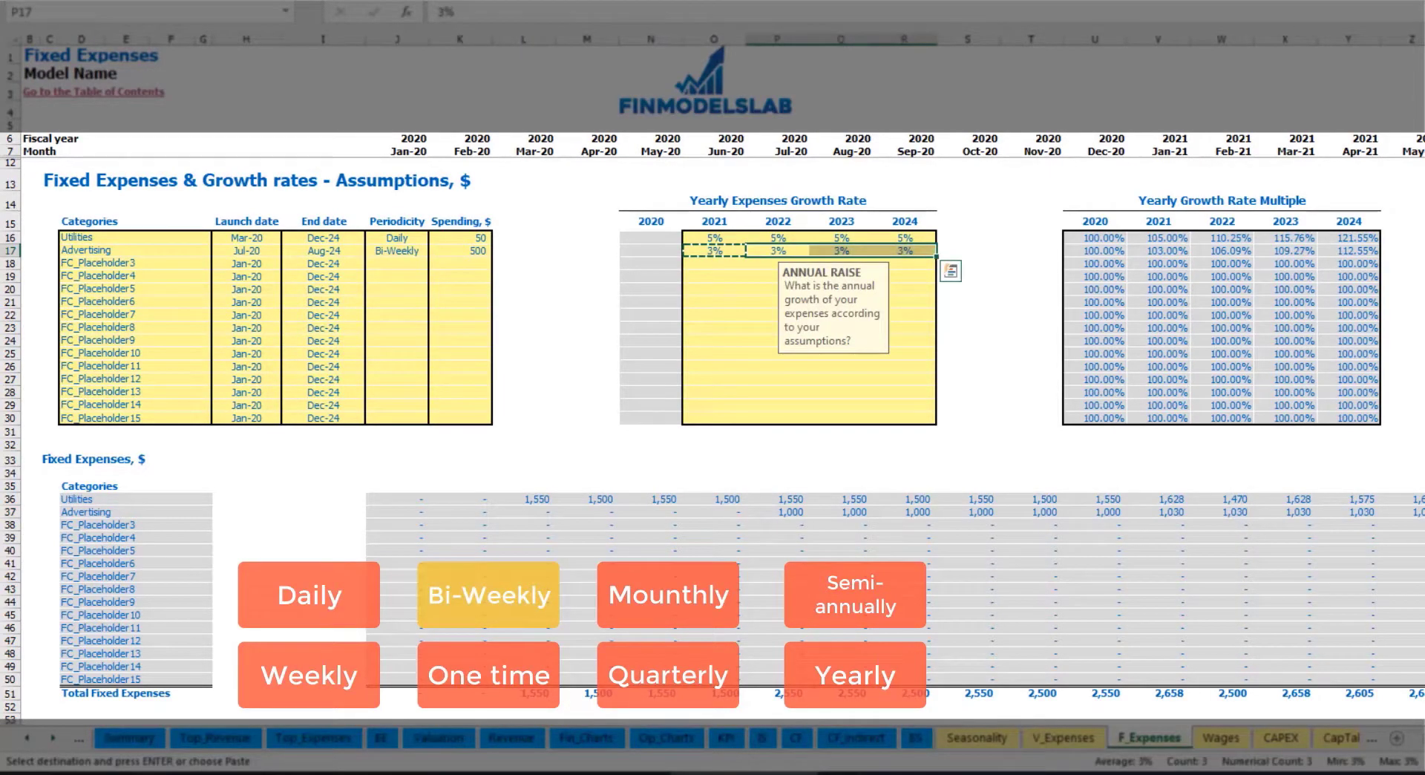
Step: Examine how the Advertising amounts grow by year from January 2021 to 2024 and compare them with its end date
click(1414, 512)
click(1366, 509)
click(1194, 513)
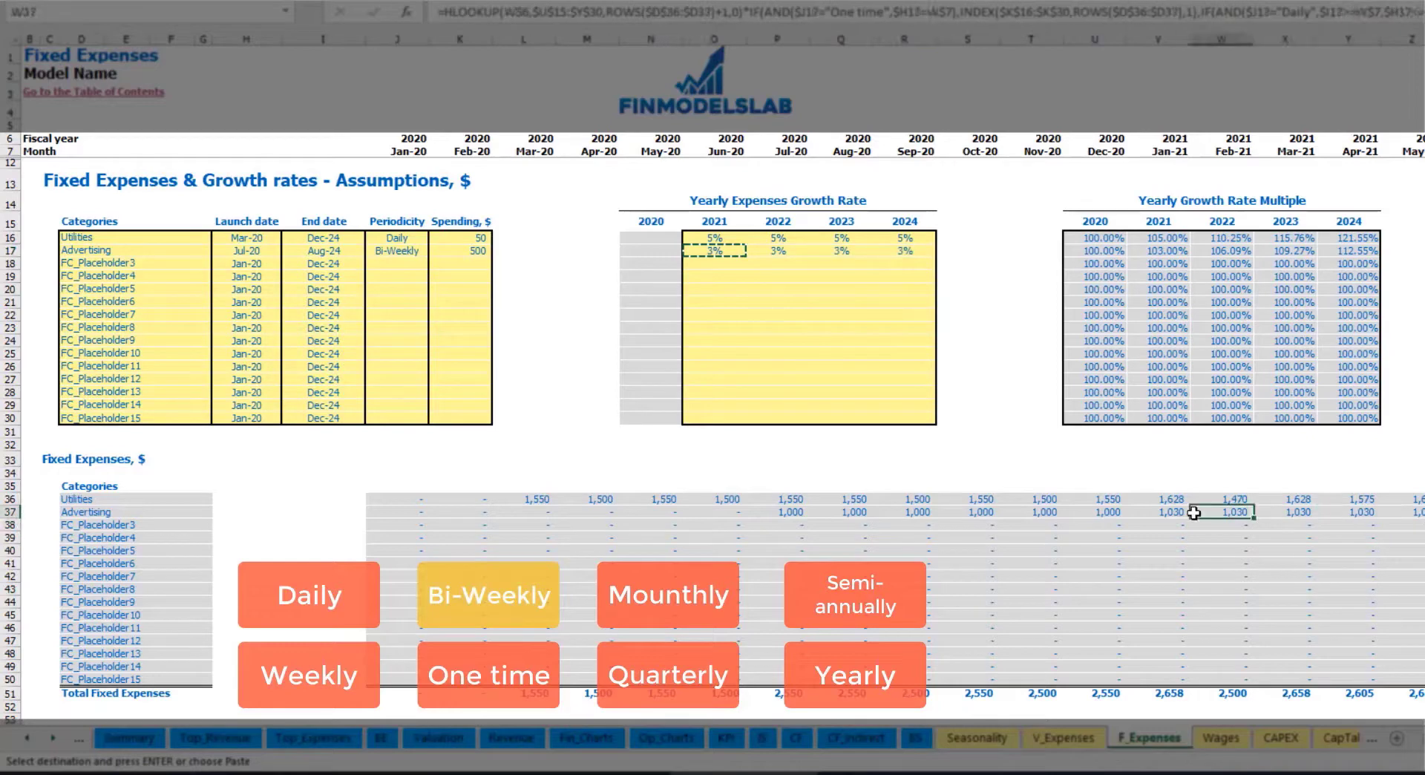
click(1159, 511)
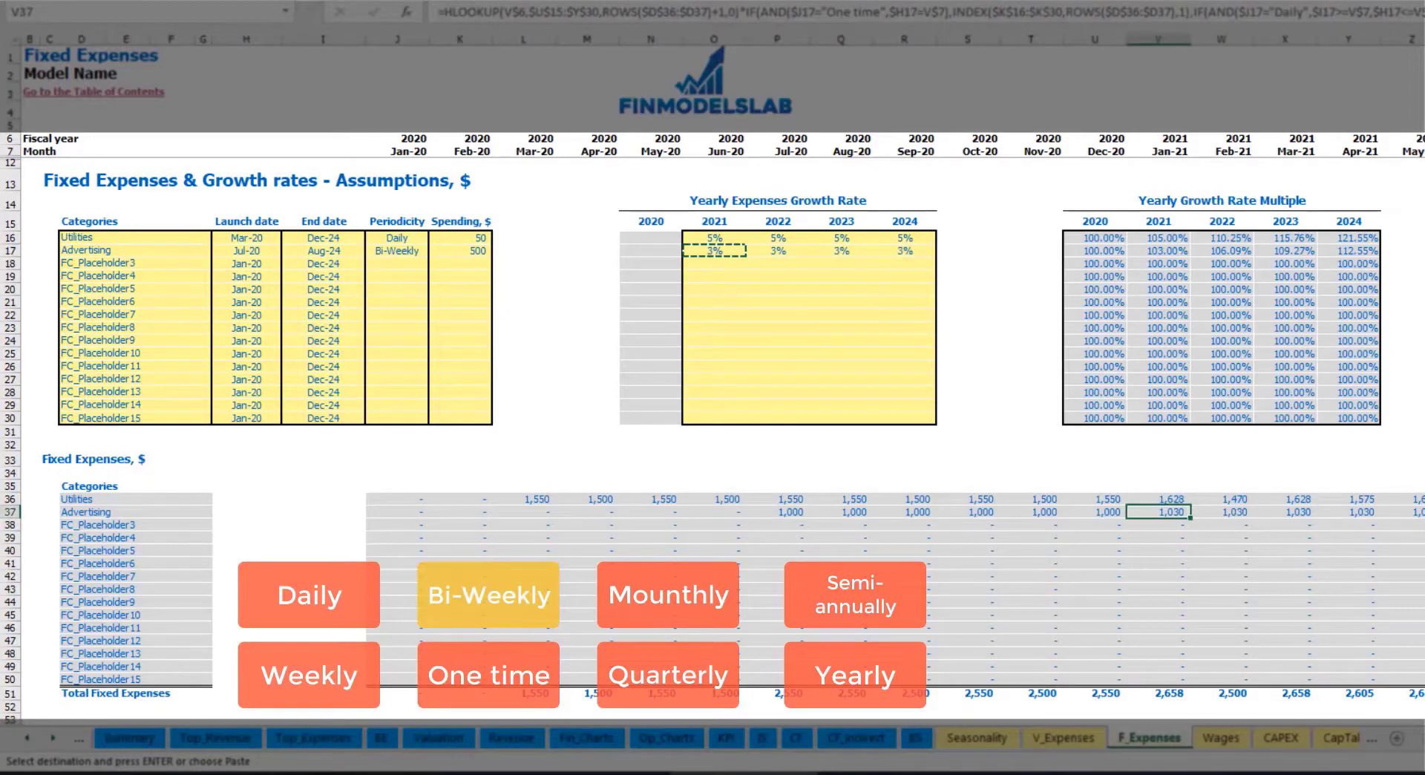
scroll(712, 371, right, 10)
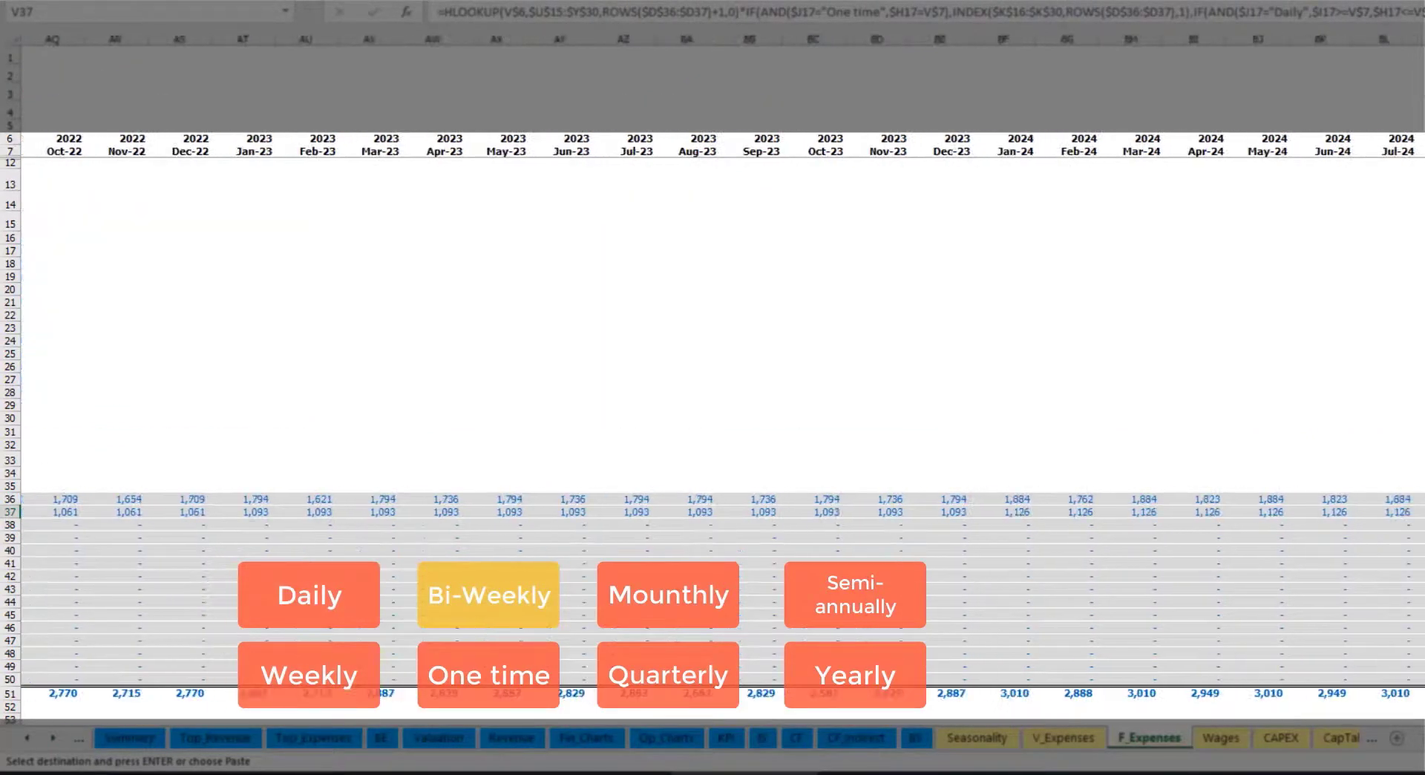
click(1421, 39)
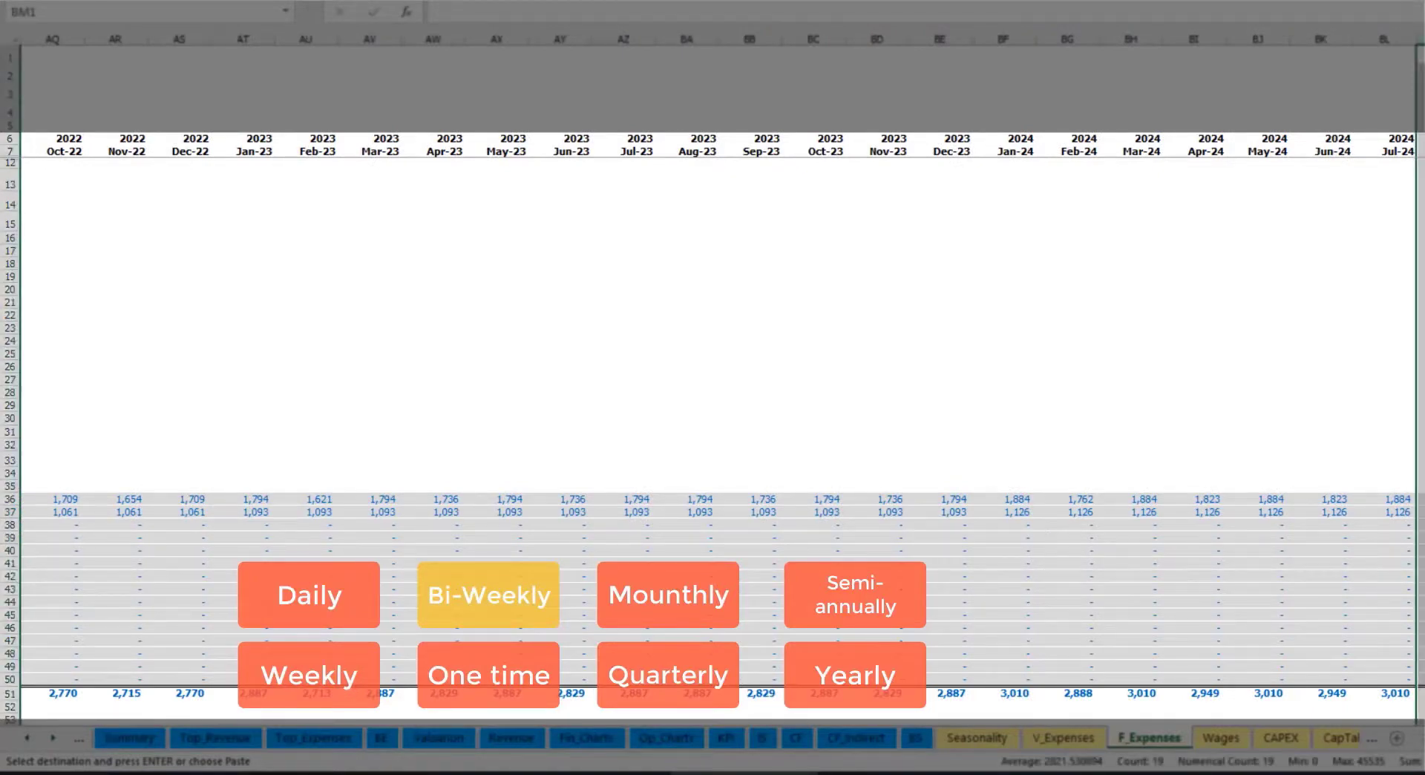
scroll(312, 337, left, 10)
click(350, 251)
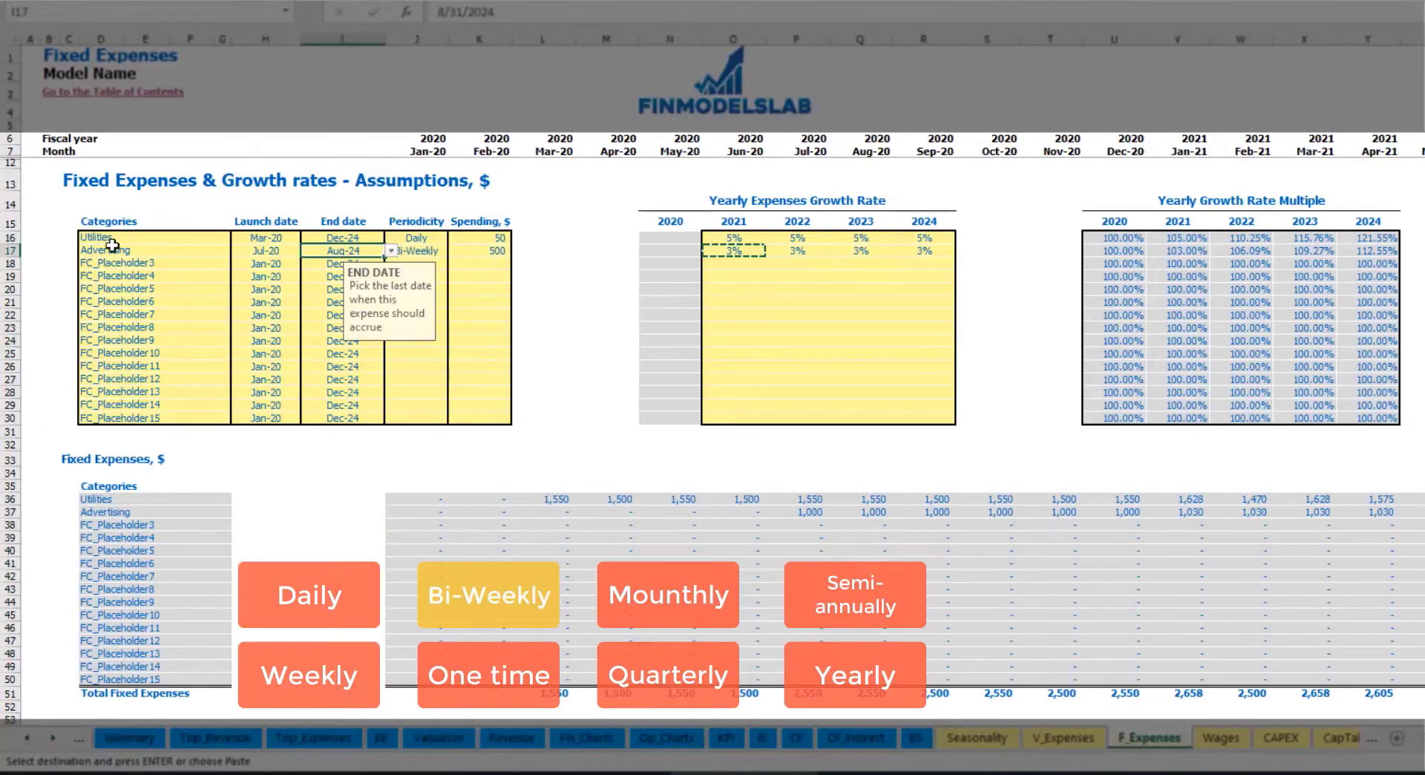
Step: Rename the FC_Placeholder3 category as Office Setup and set its periodicity to One time
click(124, 263)
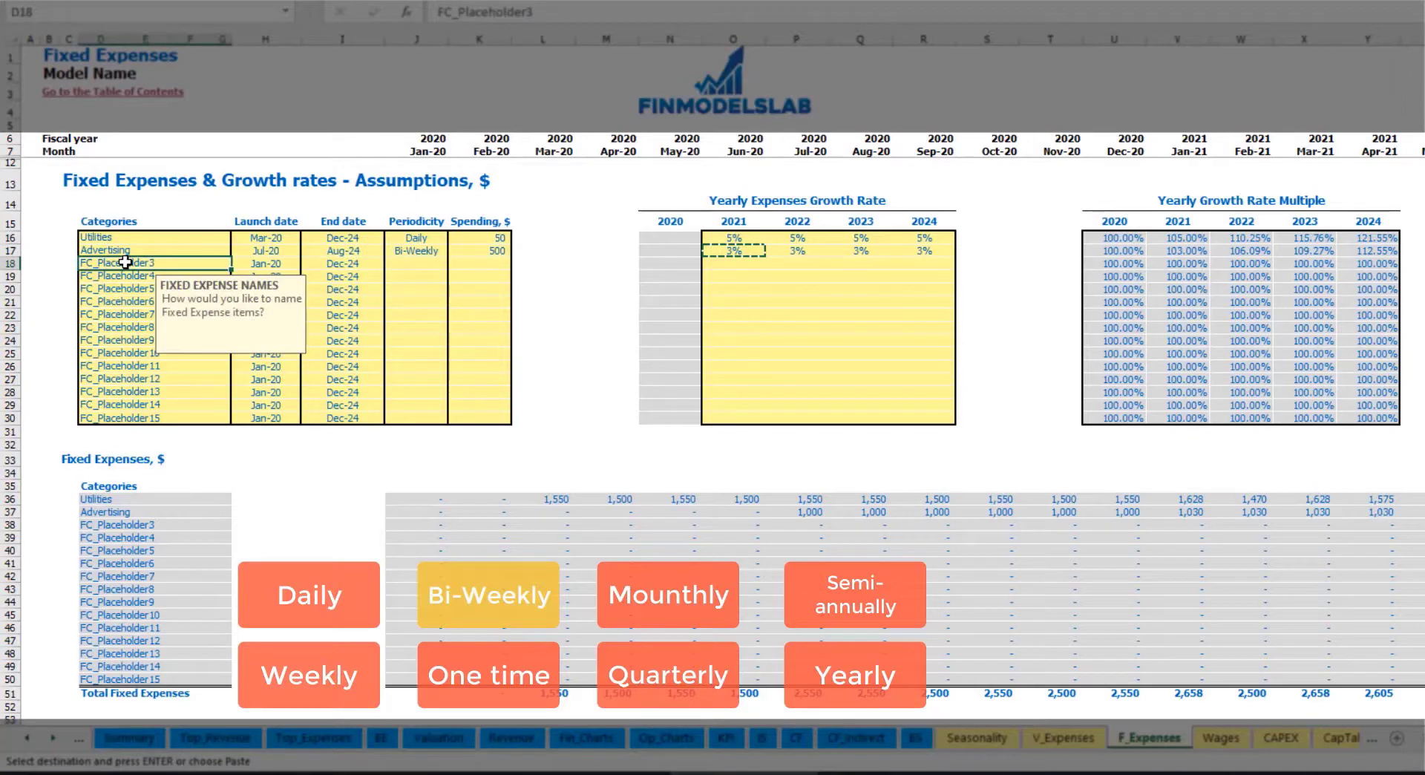
text(Setup)
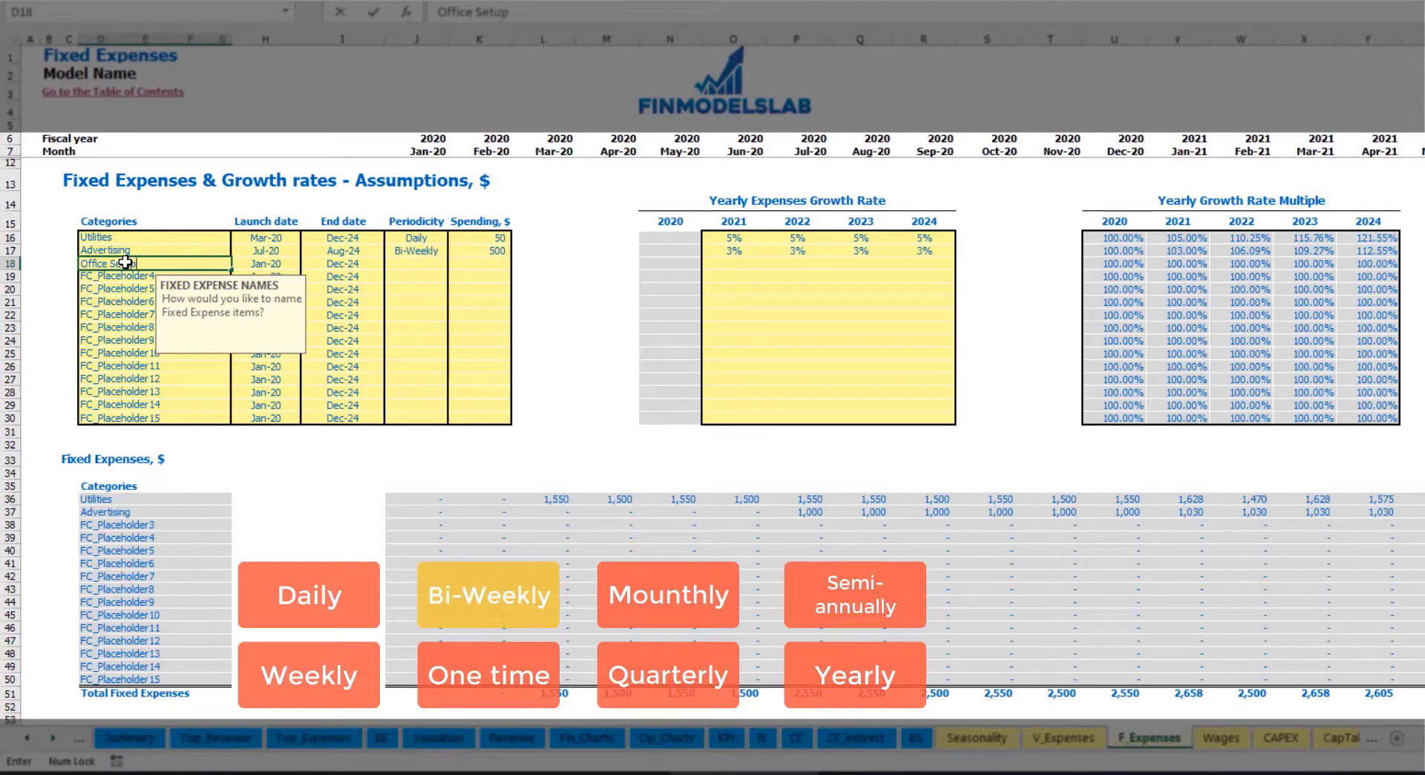
key(Return)
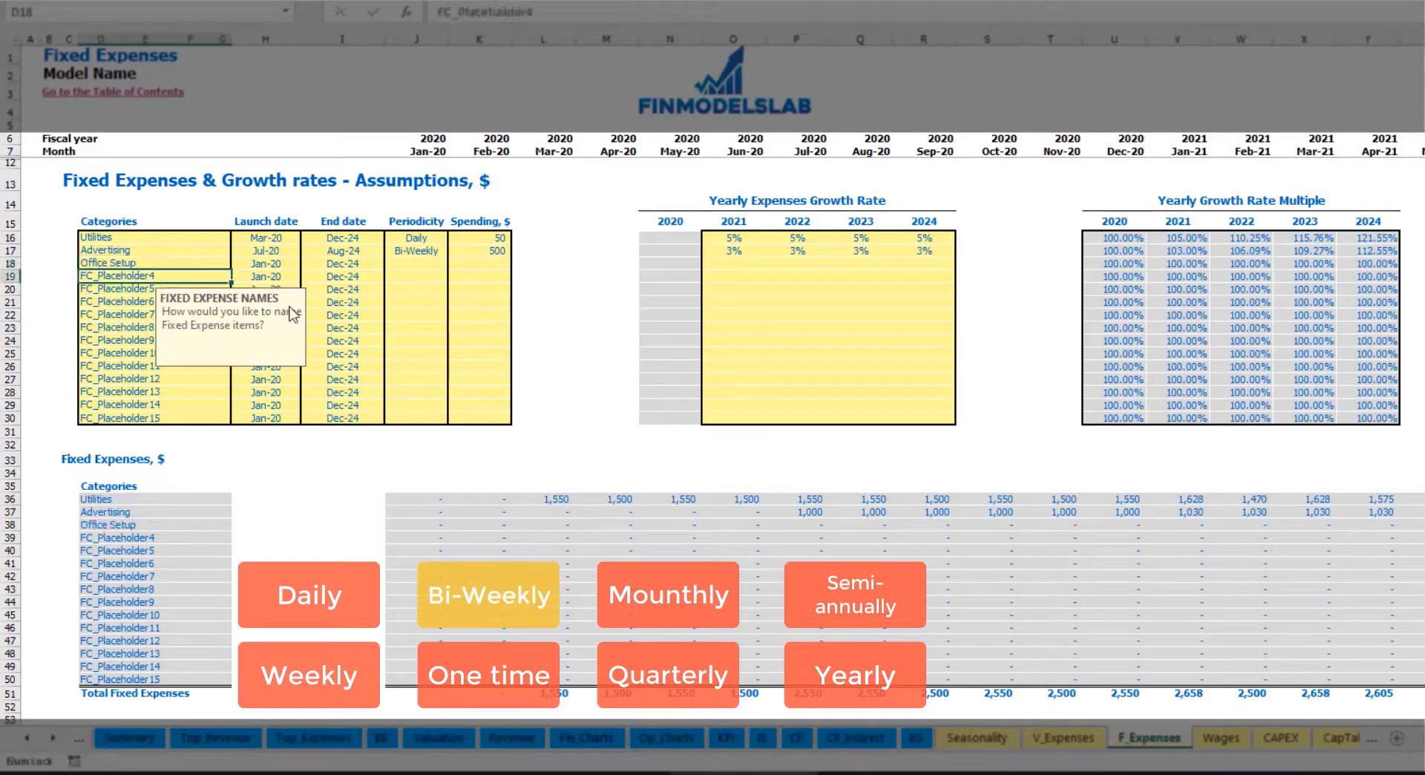
click(416, 266)
click(454, 265)
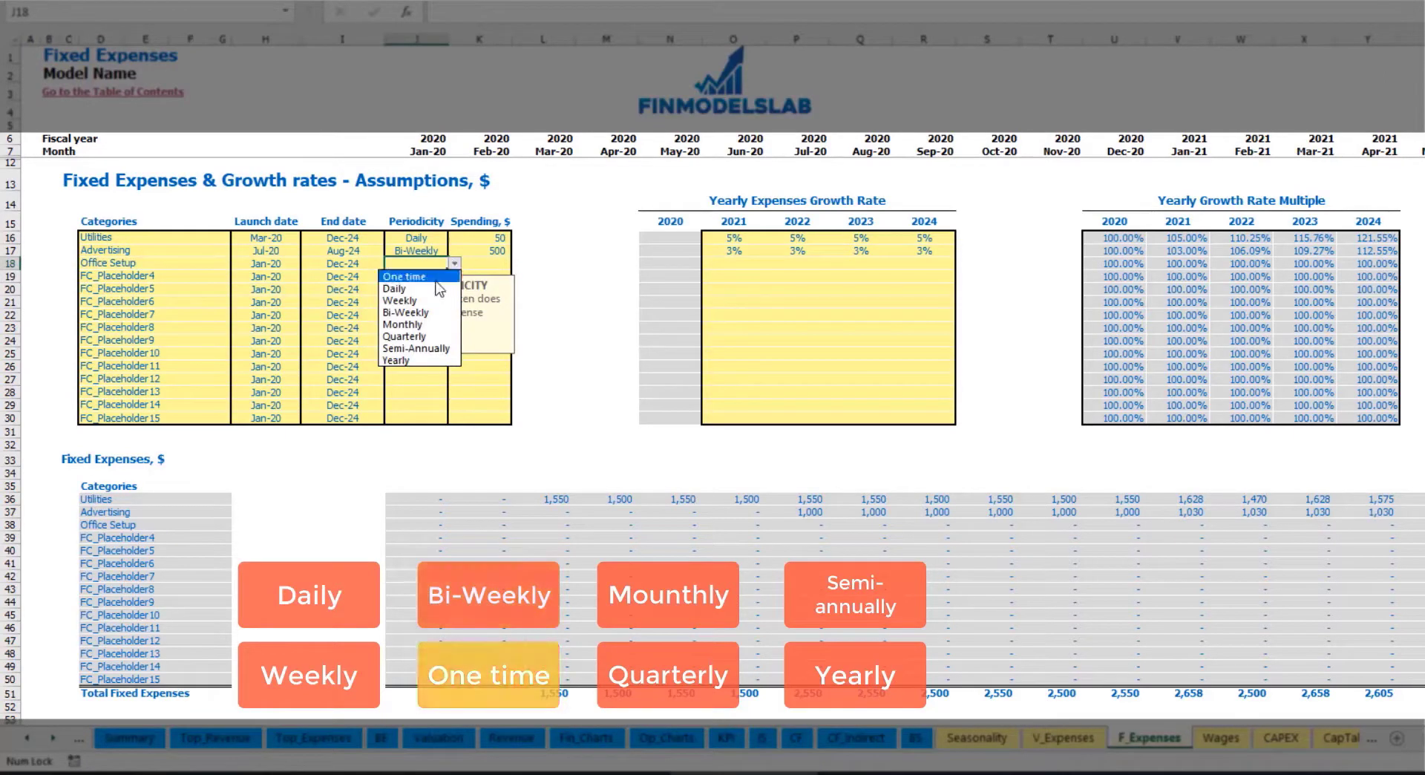
click(404, 276)
Step: Set the Office Setup launch date to Feb-20 and its spending to 5,000, and check its February 2020 expense
click(293, 262)
click(307, 264)
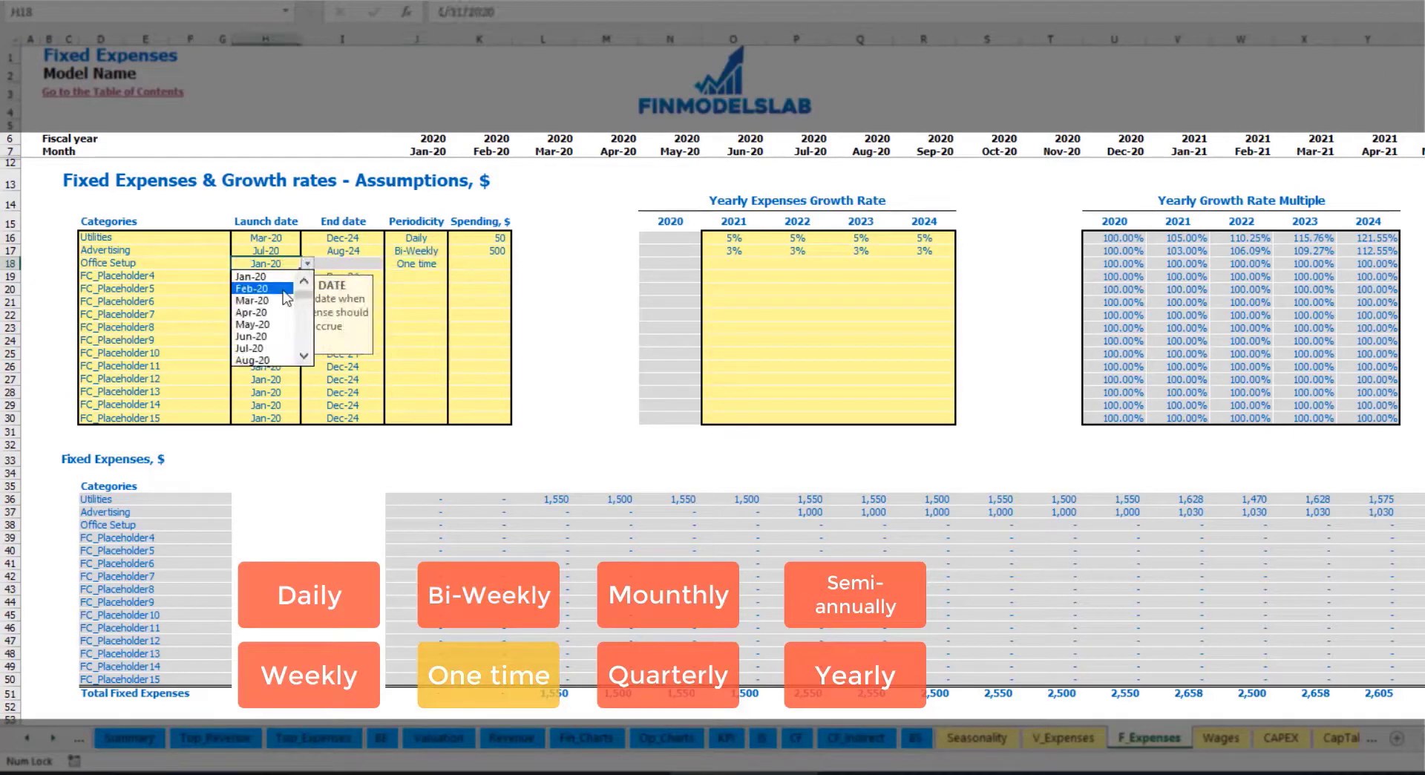
click(286, 289)
click(468, 264)
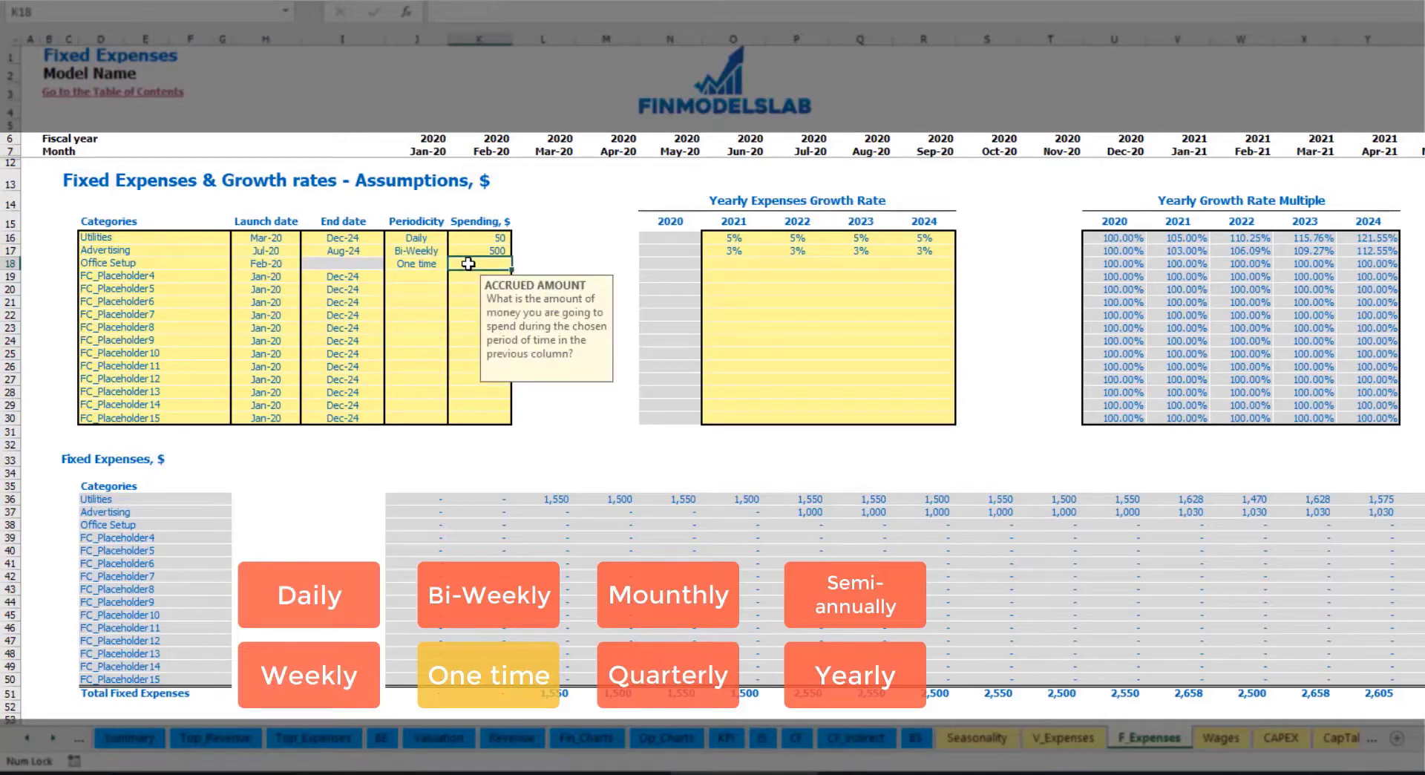
text(5,000)
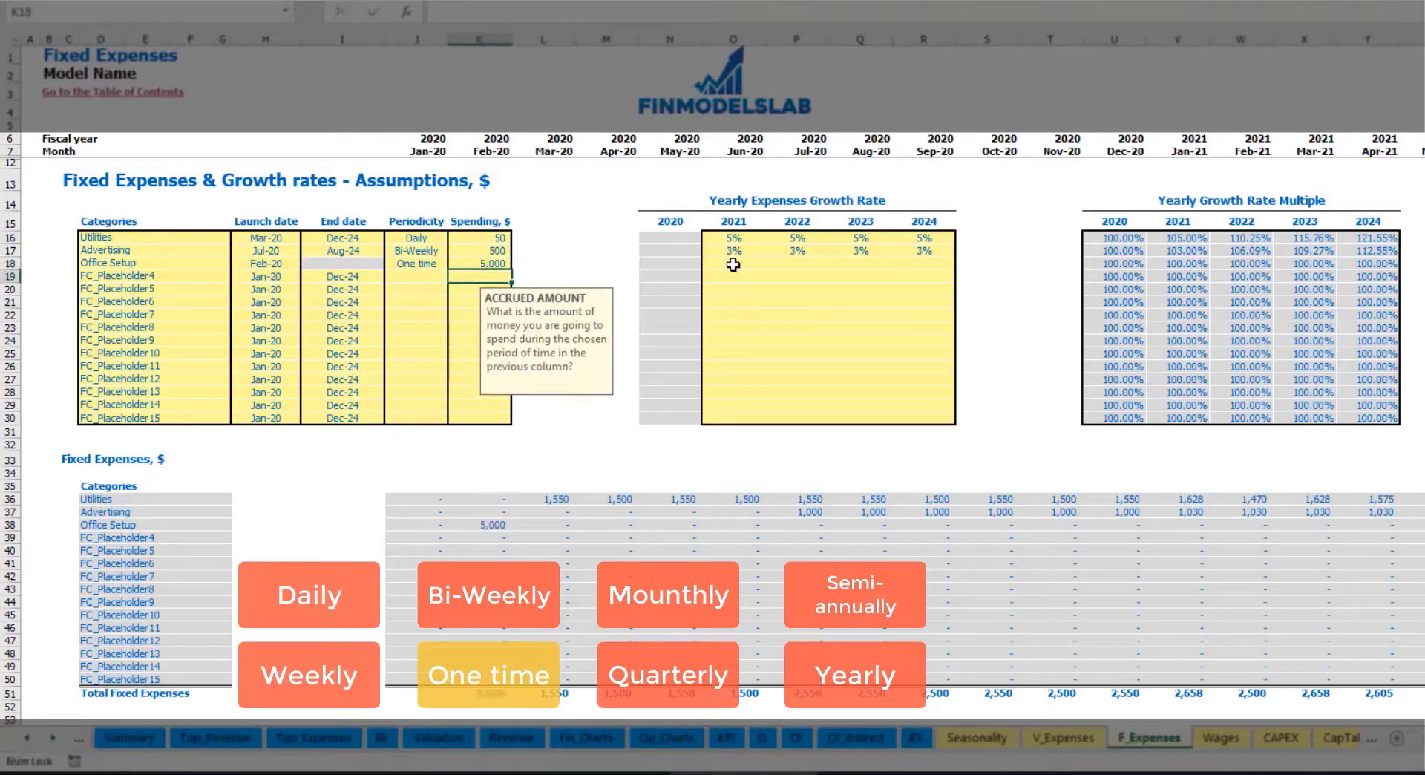
drag(733, 264, 902, 275)
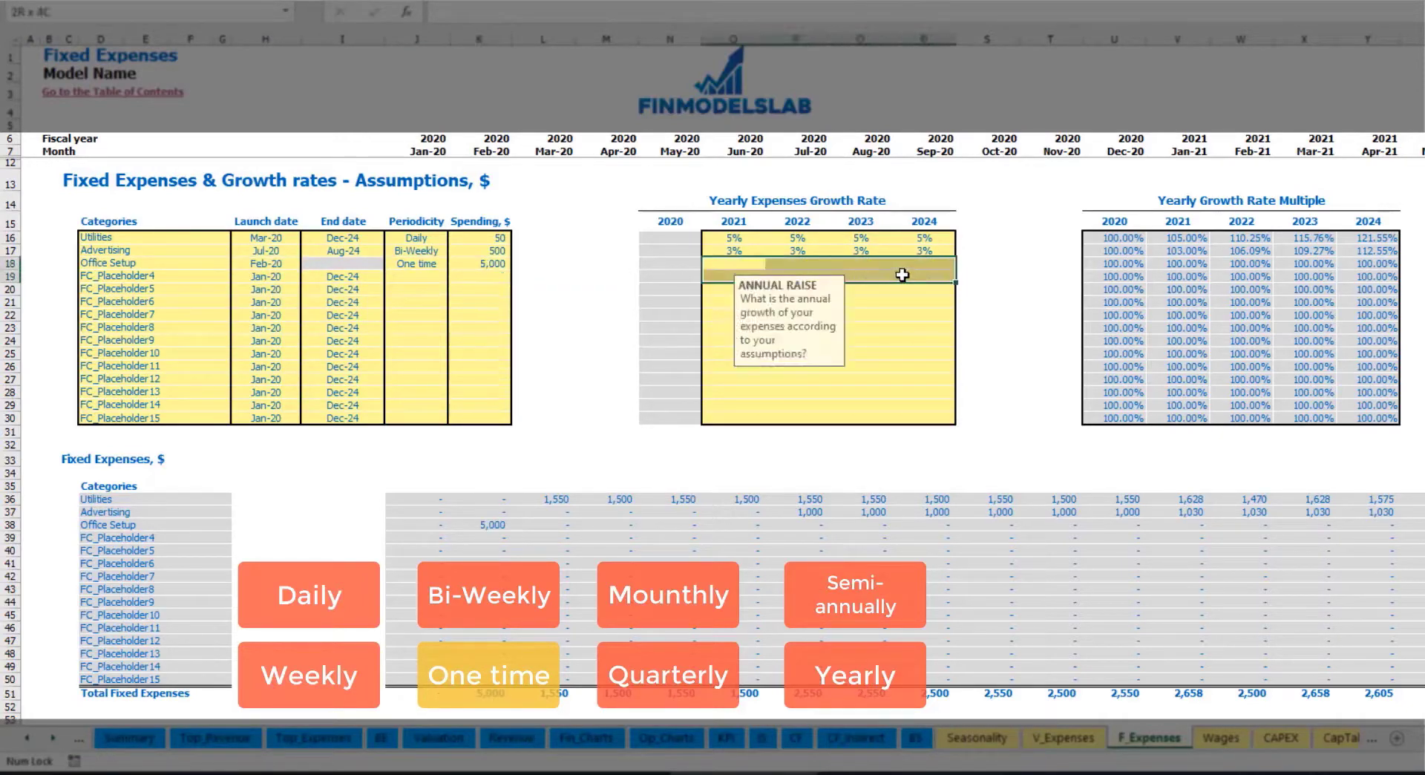
click(495, 526)
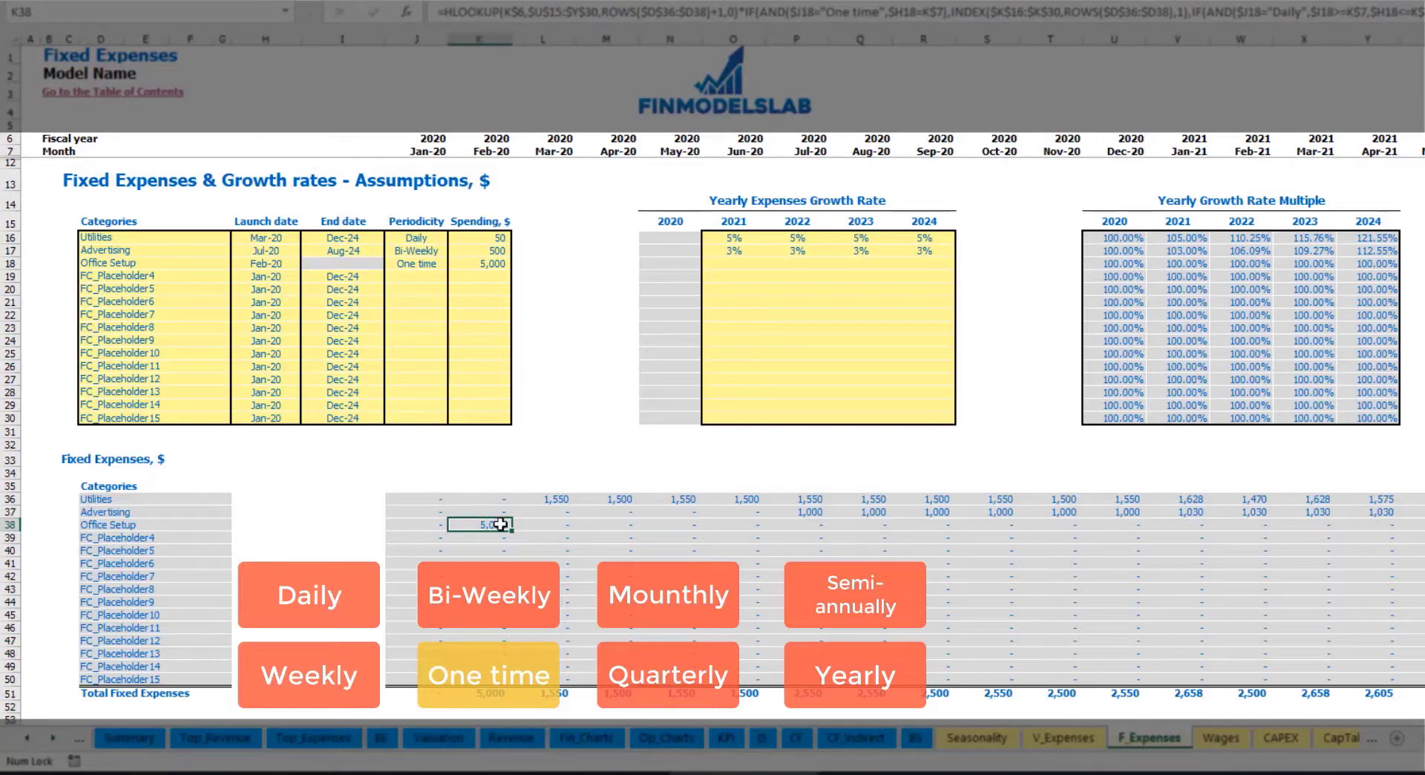
Step: Rename the FC_Placeholder4 category as Insurance
click(196, 281)
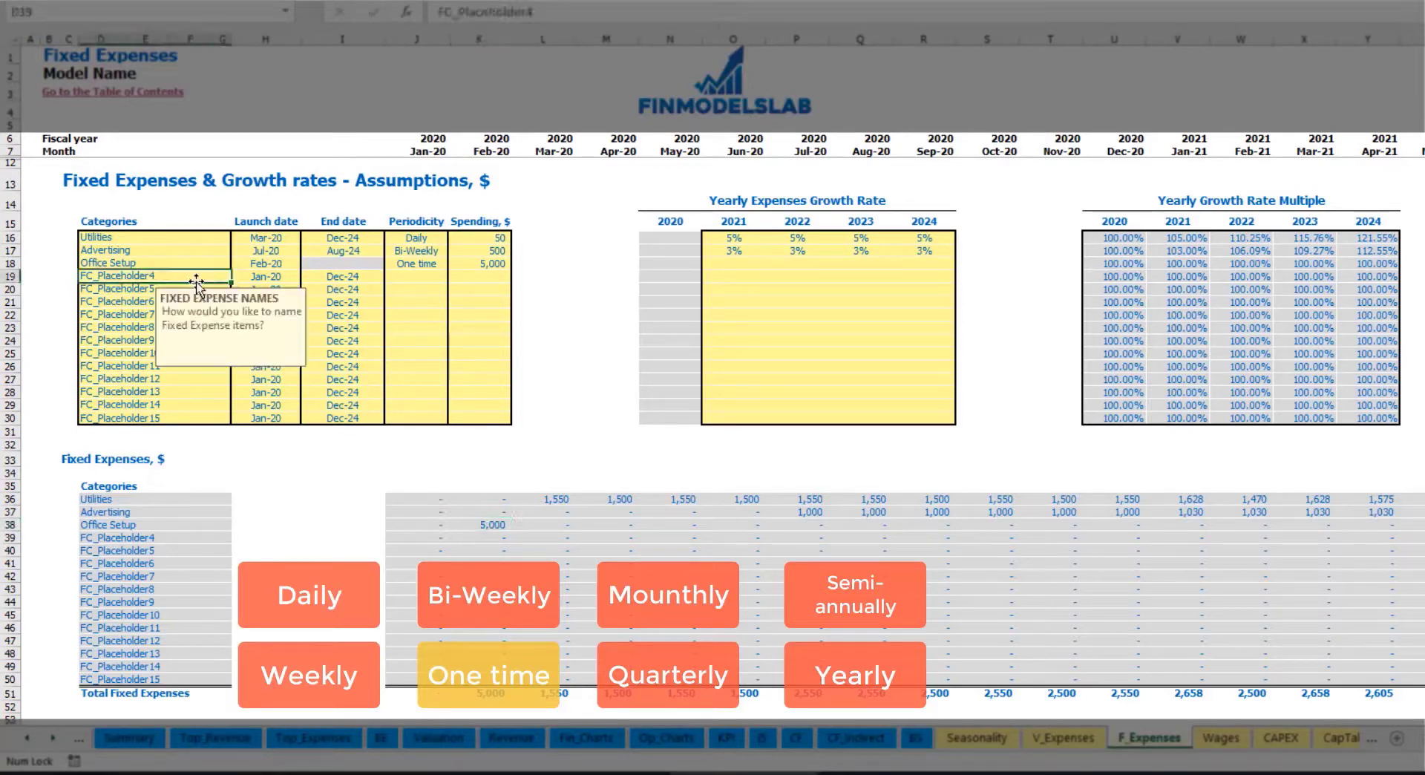
text(Insurance)
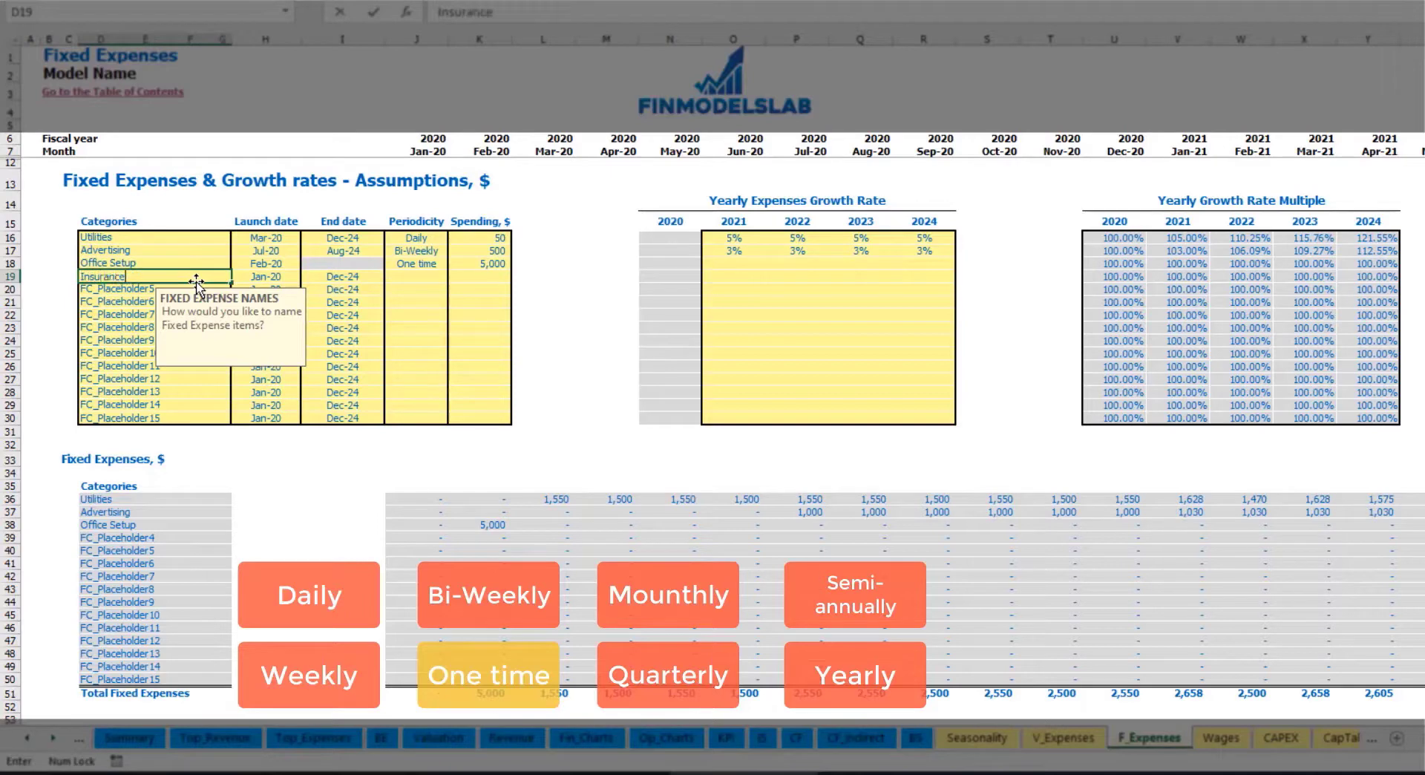
key(Return)
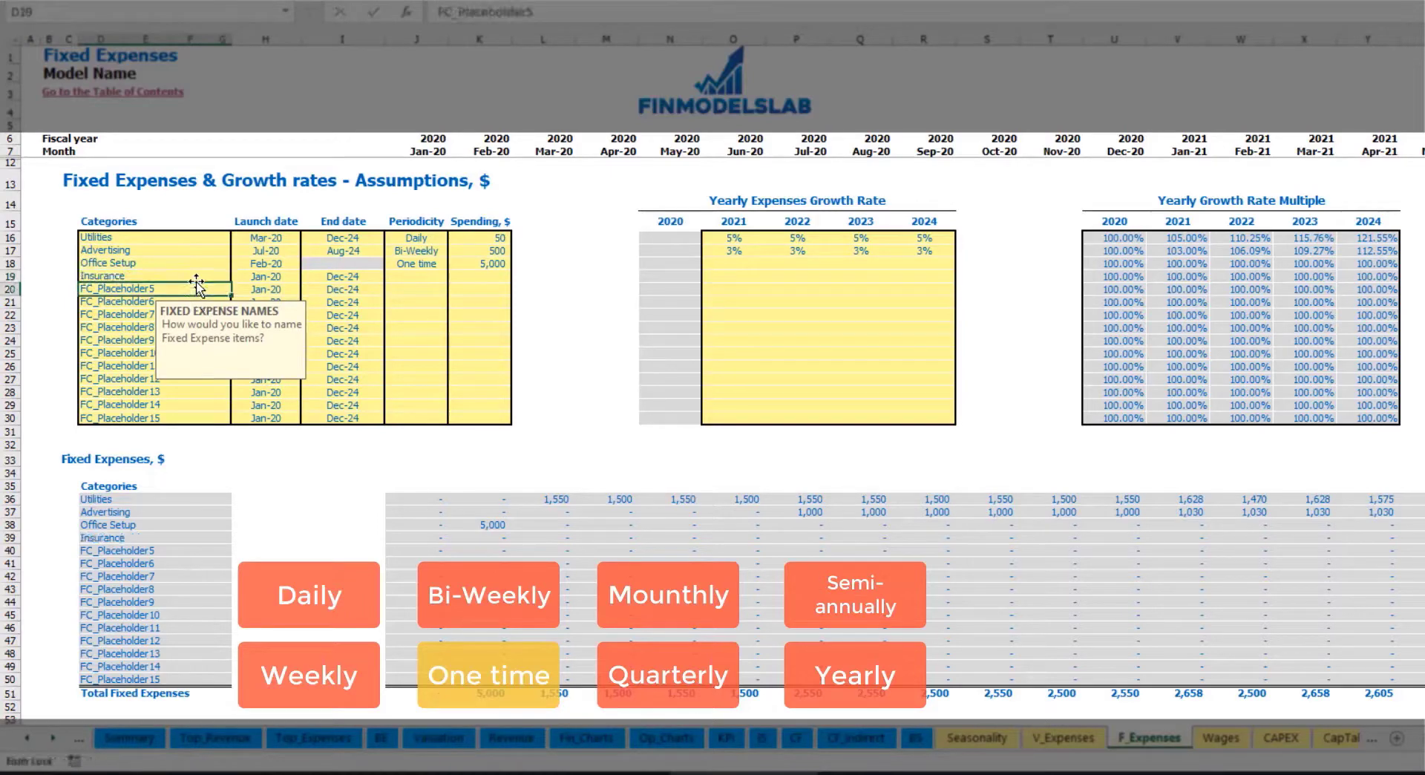
Step: Check the Insurance launch and end dates, and set its periodicity to Monthly with spending of 1,000
click(267, 279)
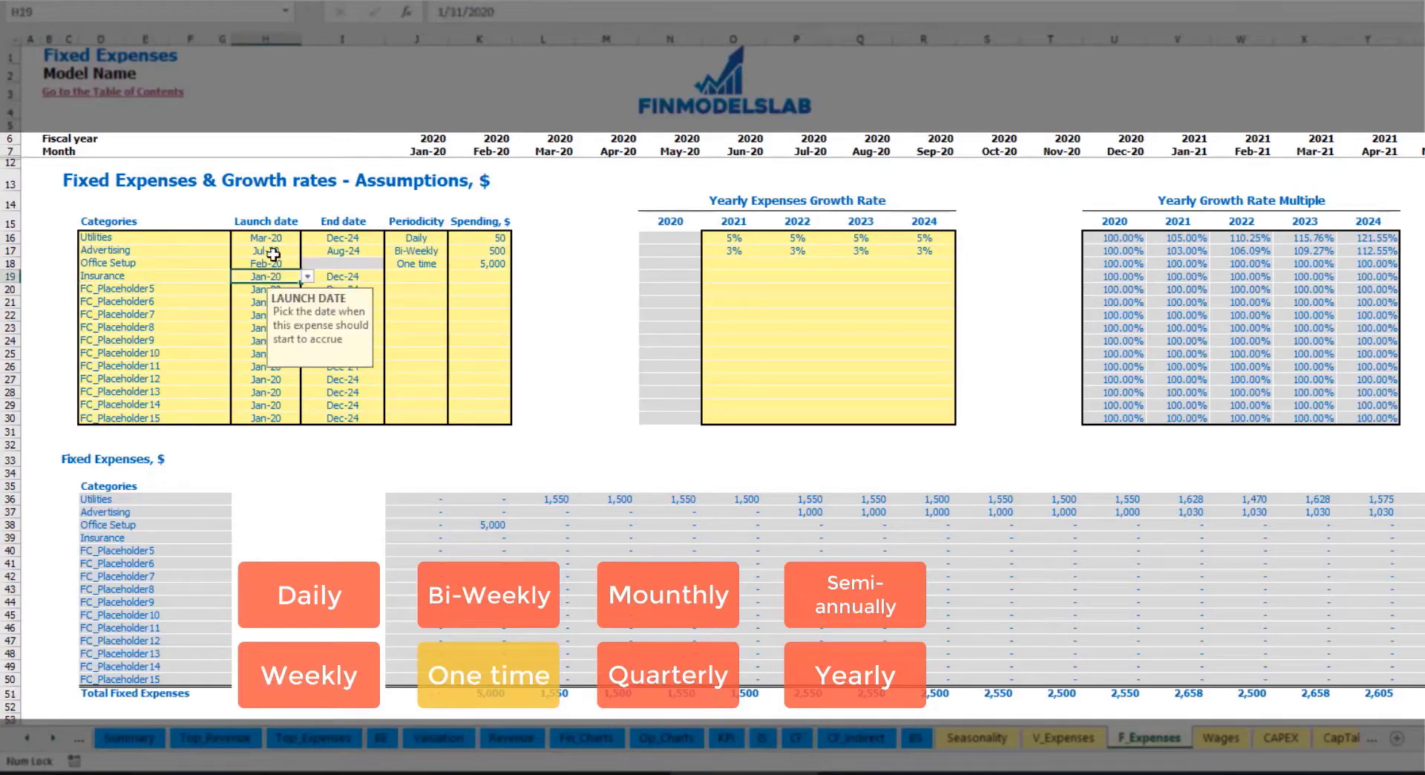
click(359, 280)
click(429, 277)
click(453, 279)
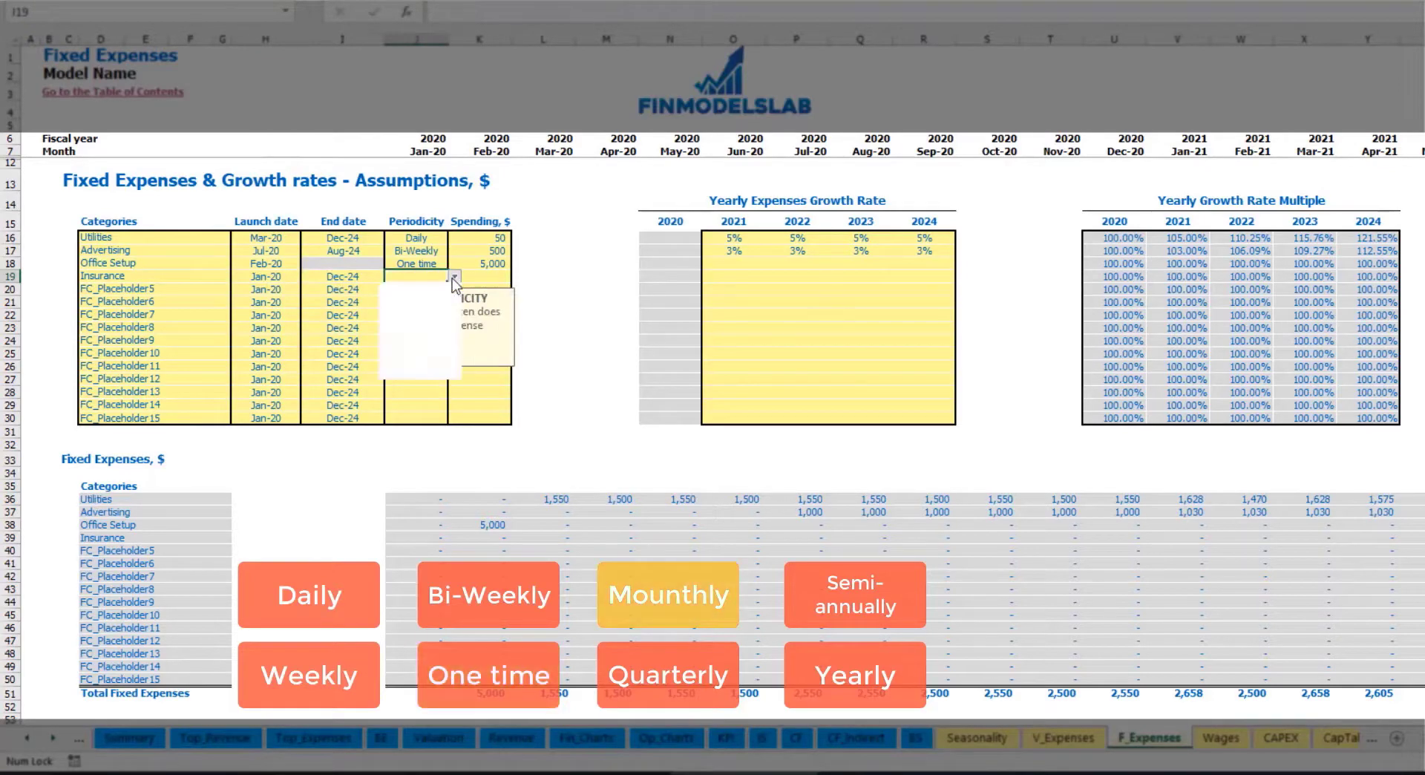
click(416, 327)
click(489, 276)
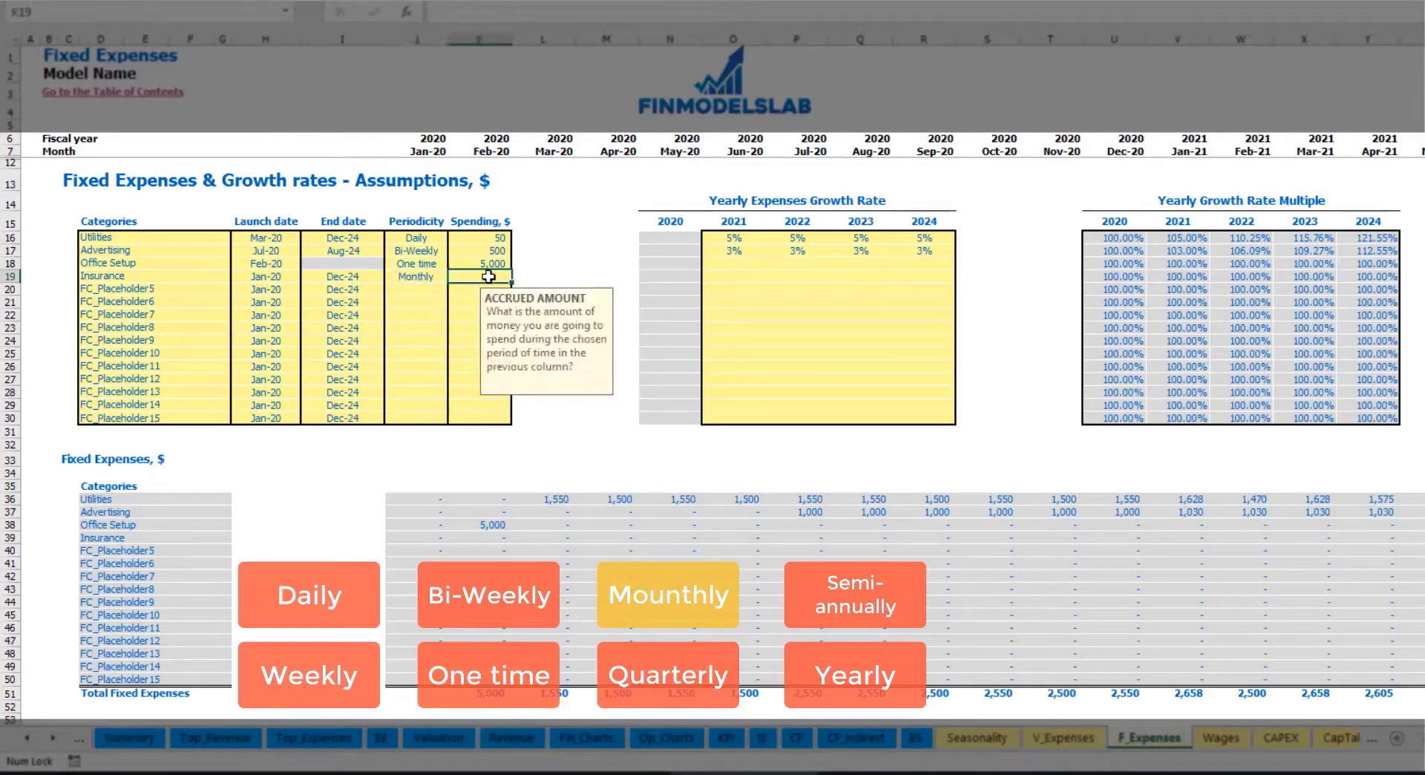
text(1,)
text(000)
key(Return)
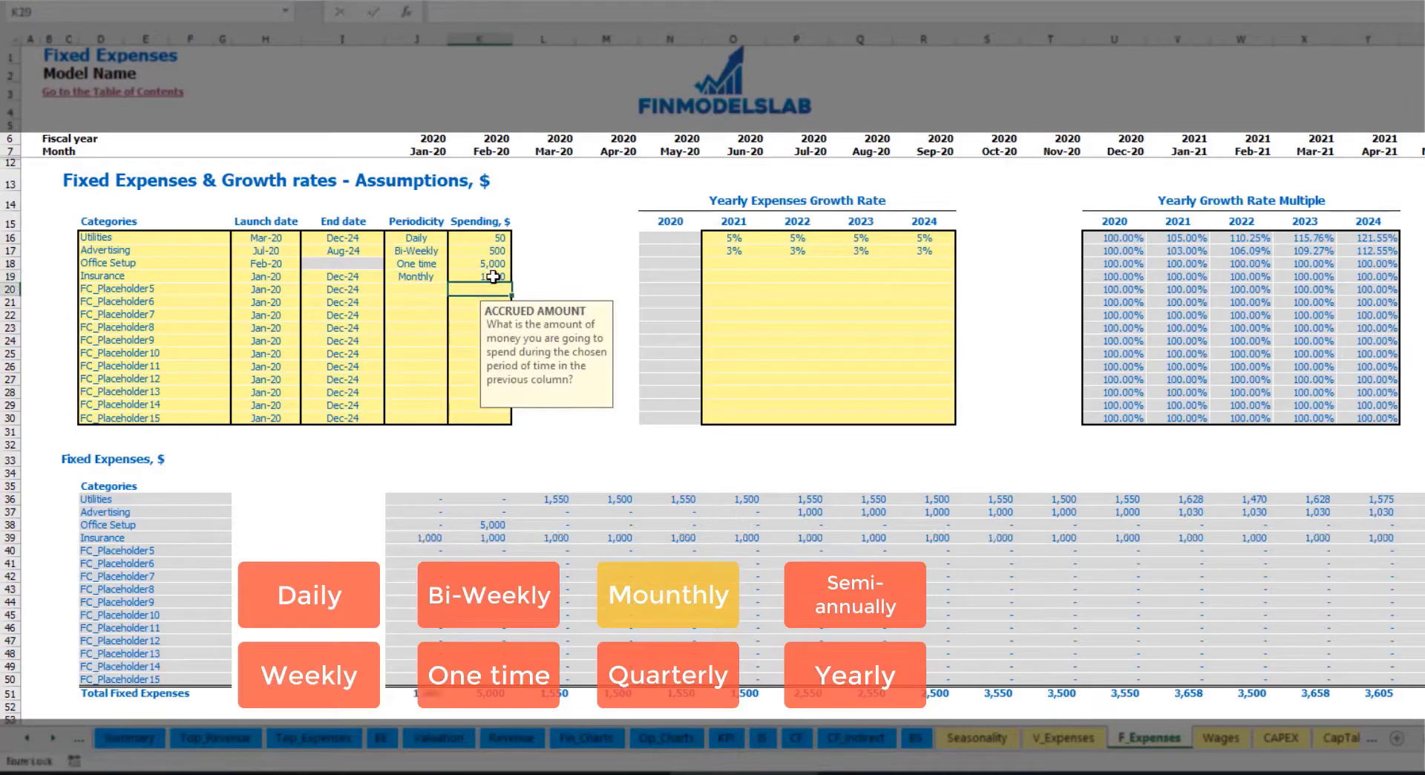
Step: Enter yearly growth rates for Insurance of 5% in 2021, 3% in 2022, 2% in 2023 and 1% in 2024
click(735, 278)
key(Return)
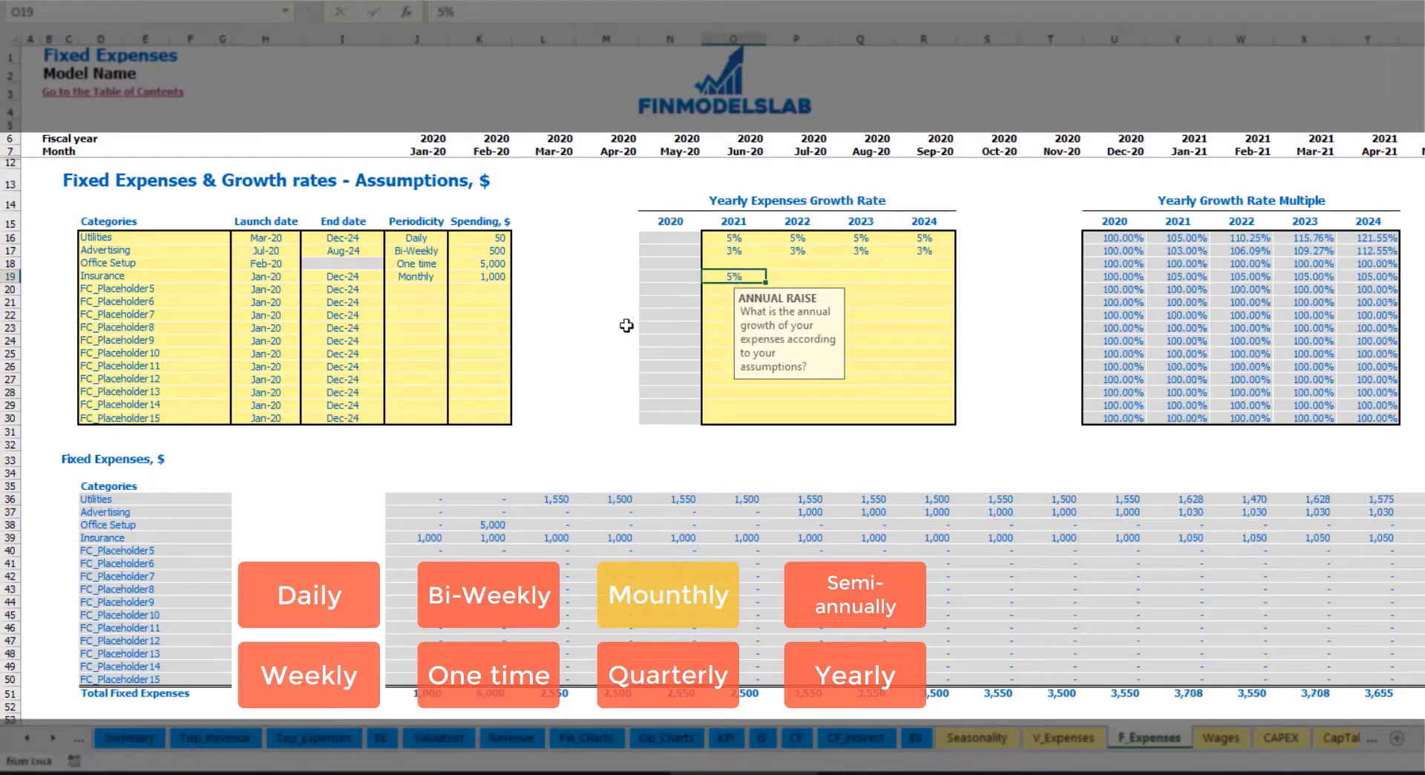
key(Right)
text(3)
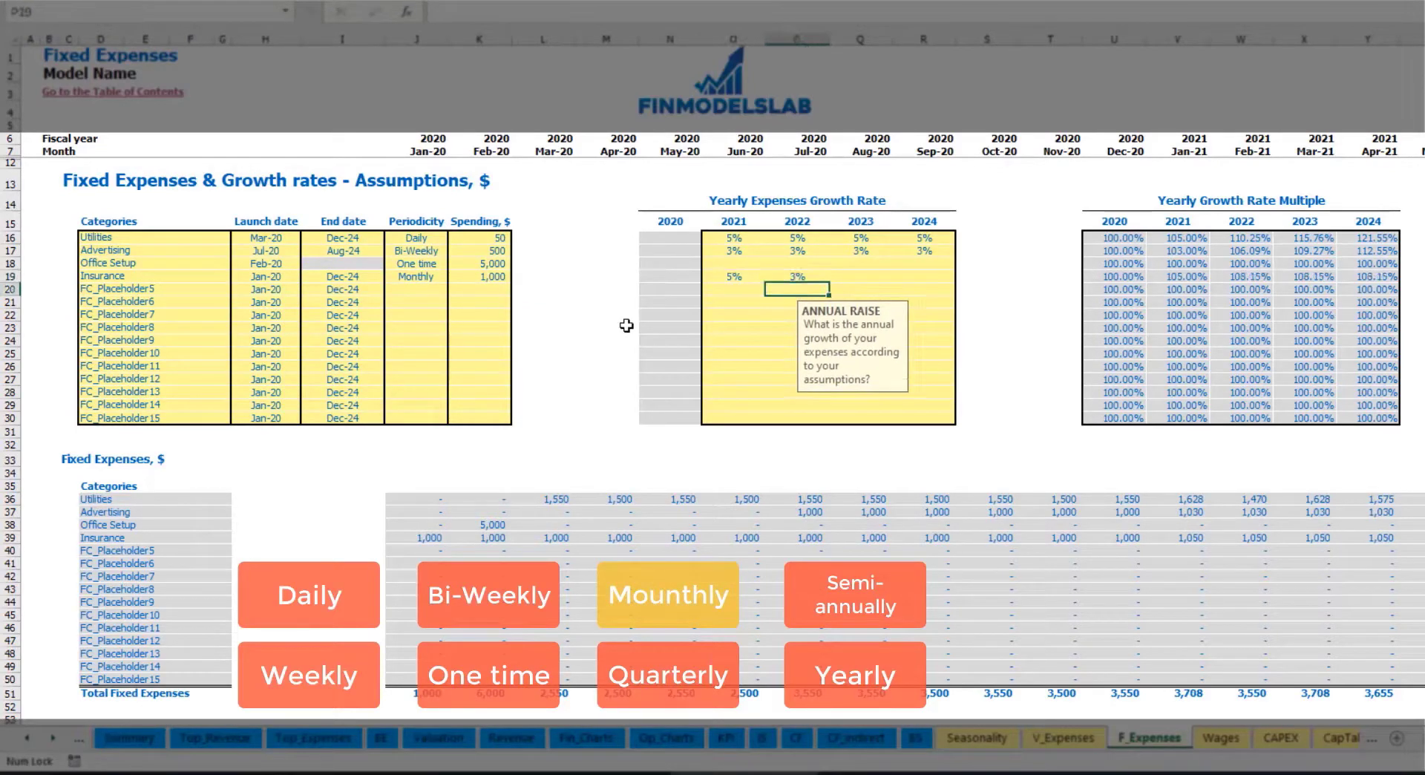
key(Return)
key(Right)
text(3)
key(Return)
key(Right)
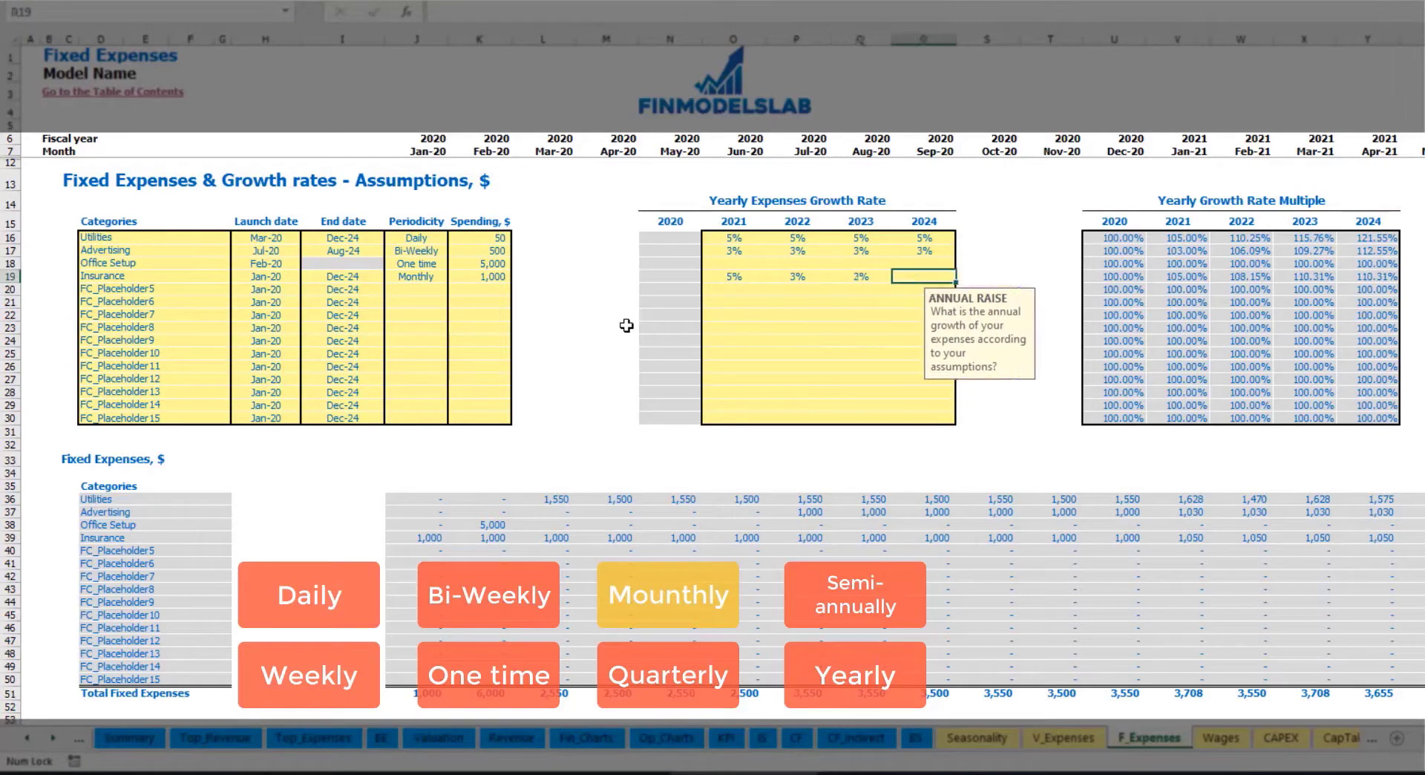
text(1)
key(Return)
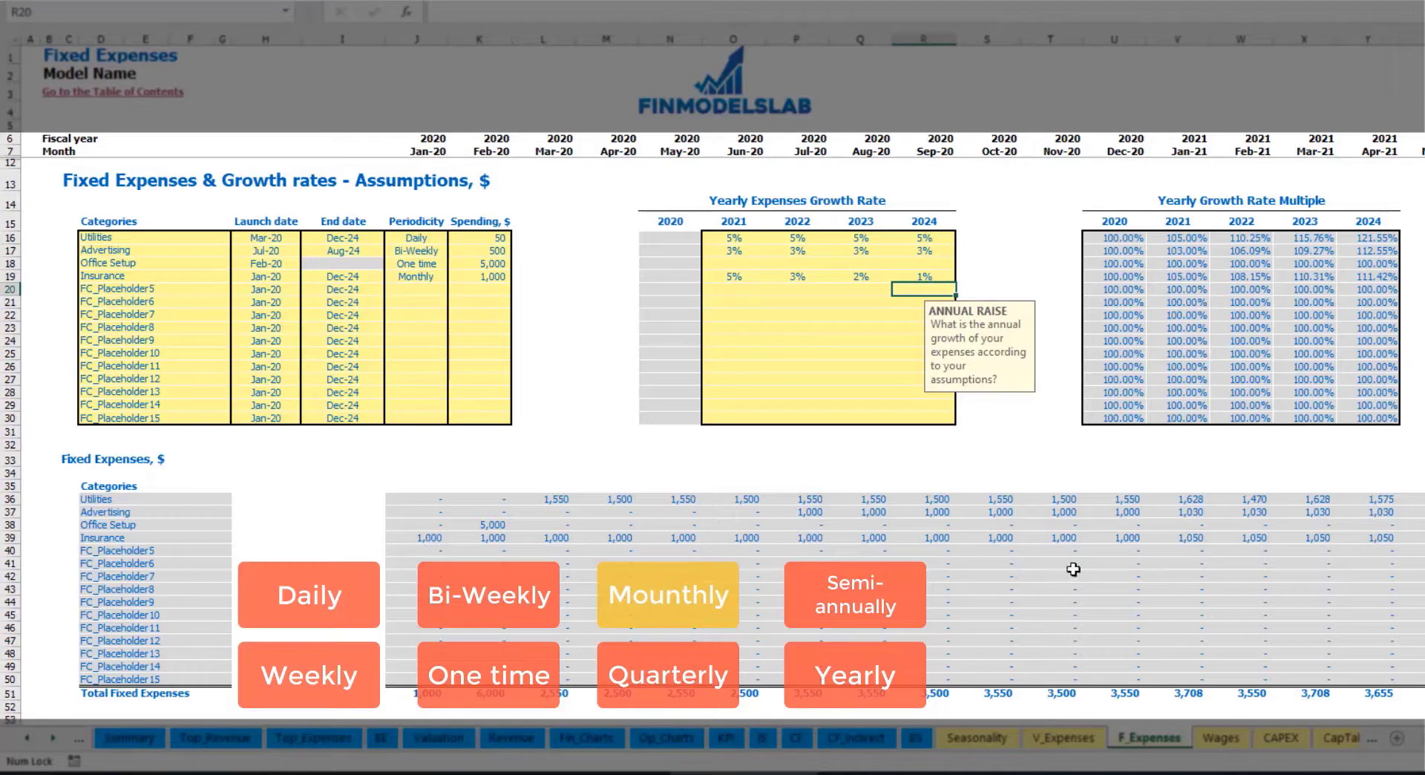
Step: Examine the monthly Insurance amounts through 2020 and how they grow from January 2021
drag(429, 541, 1147, 540)
click(1149, 539)
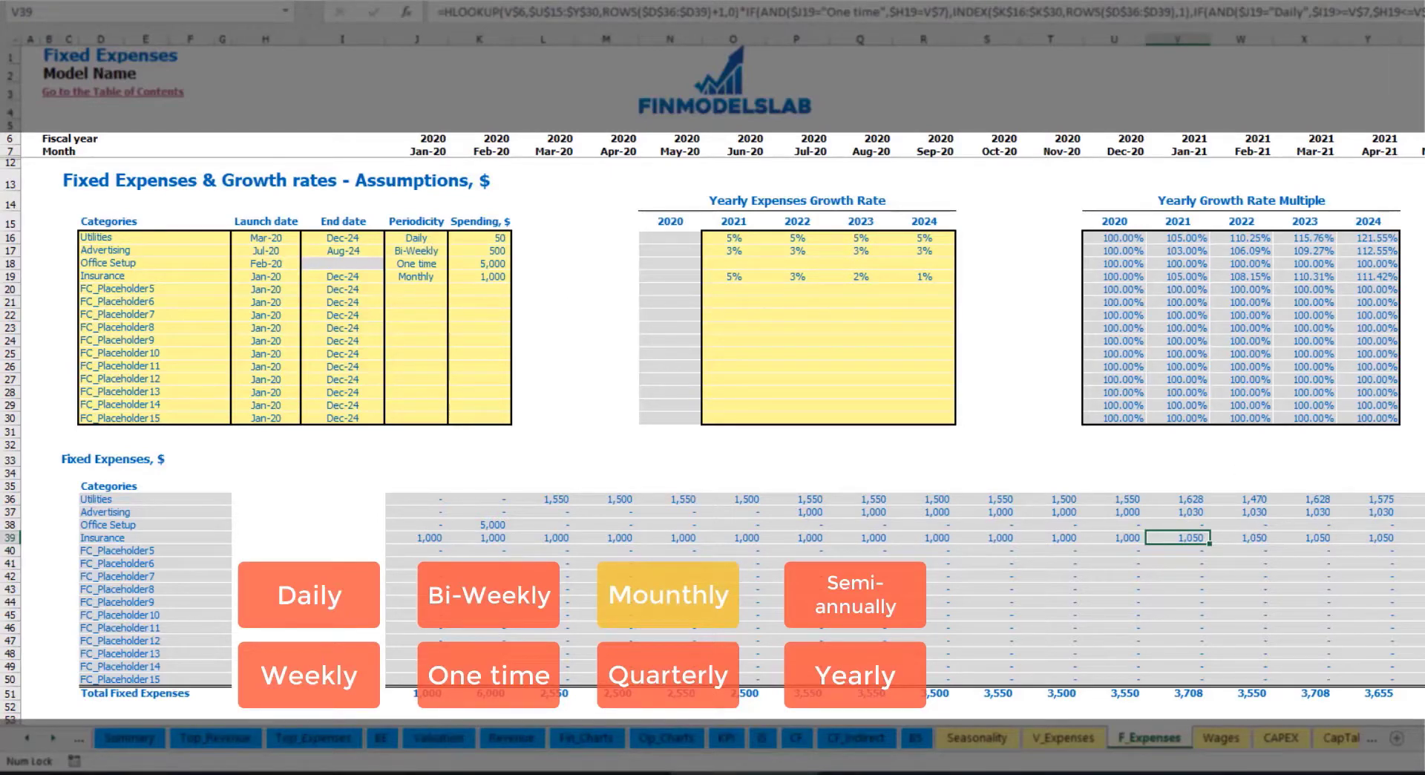
scroll(713, 371, right, 5)
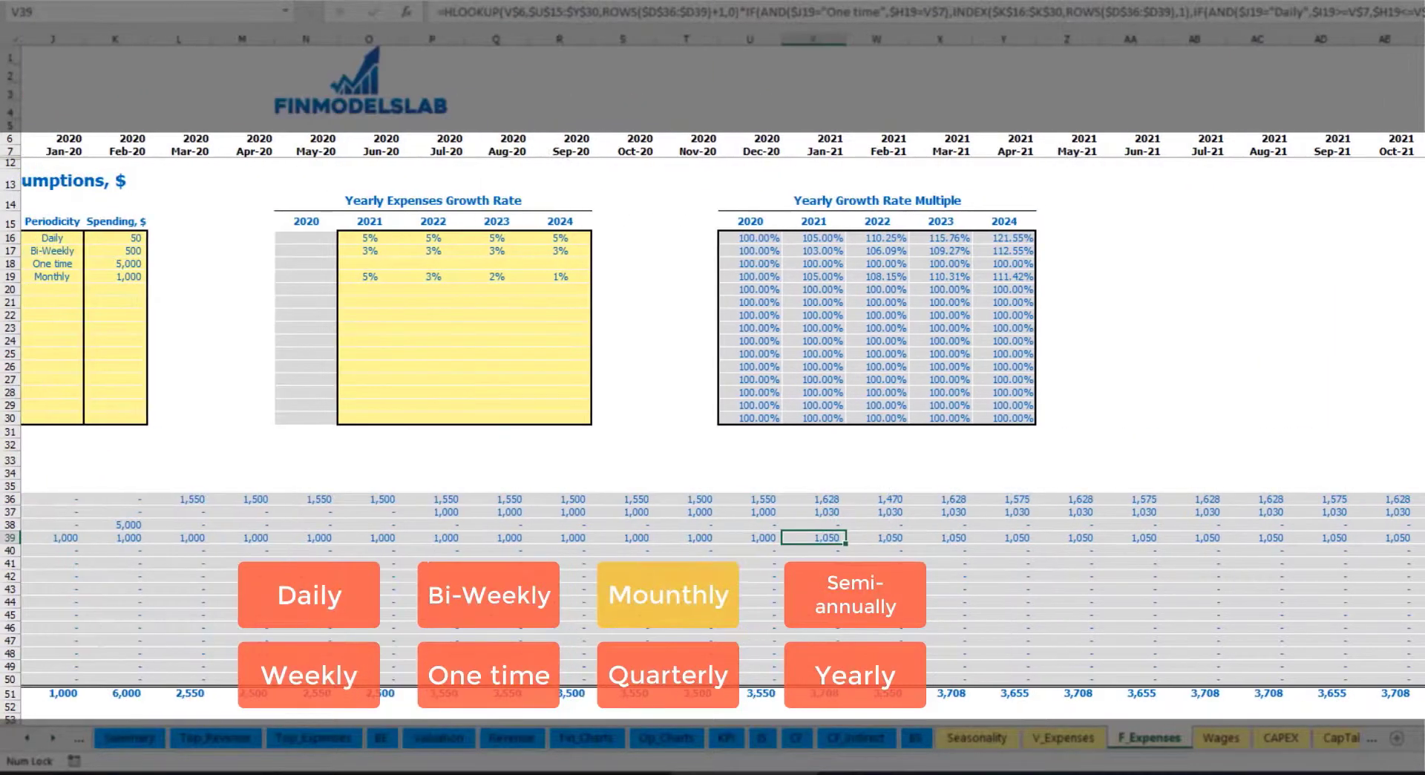
click(1424, 39)
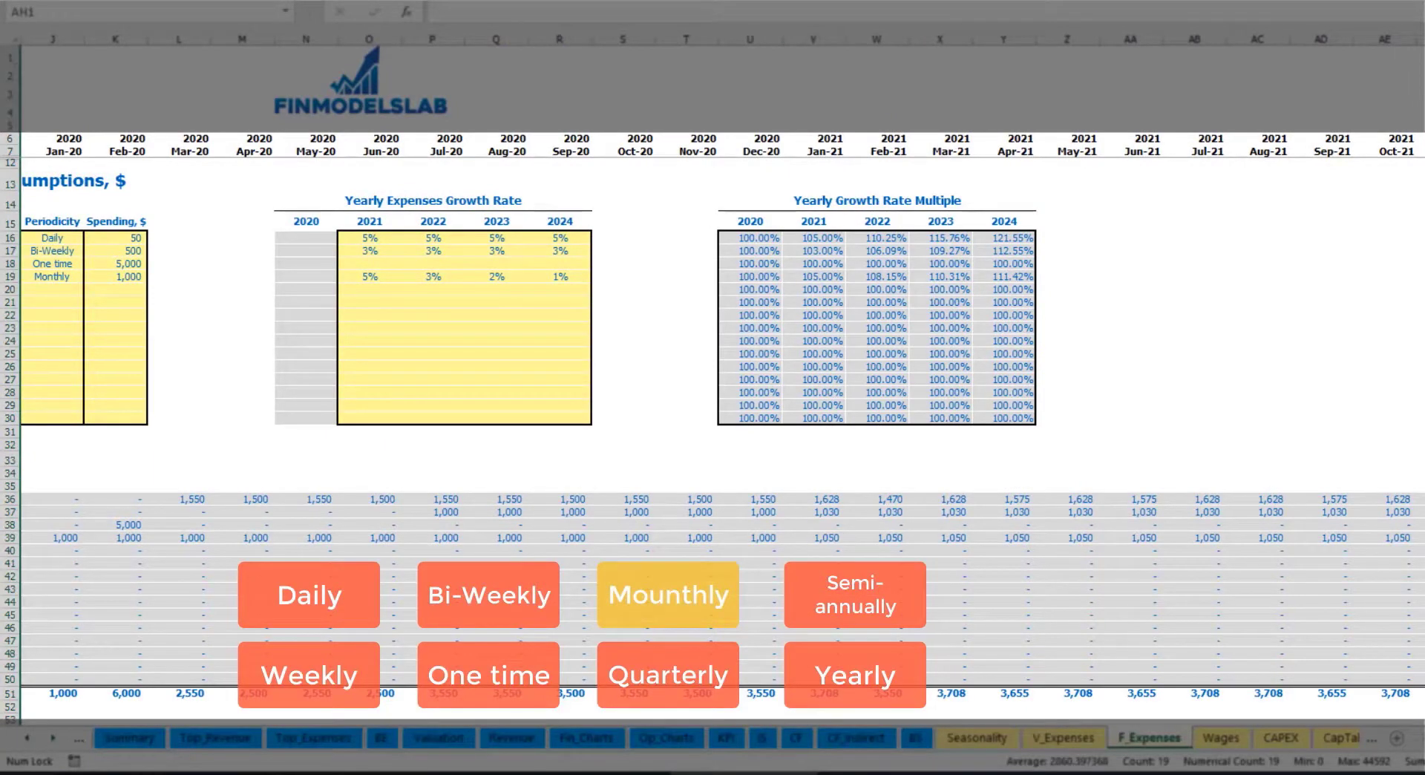
click(1424, 539)
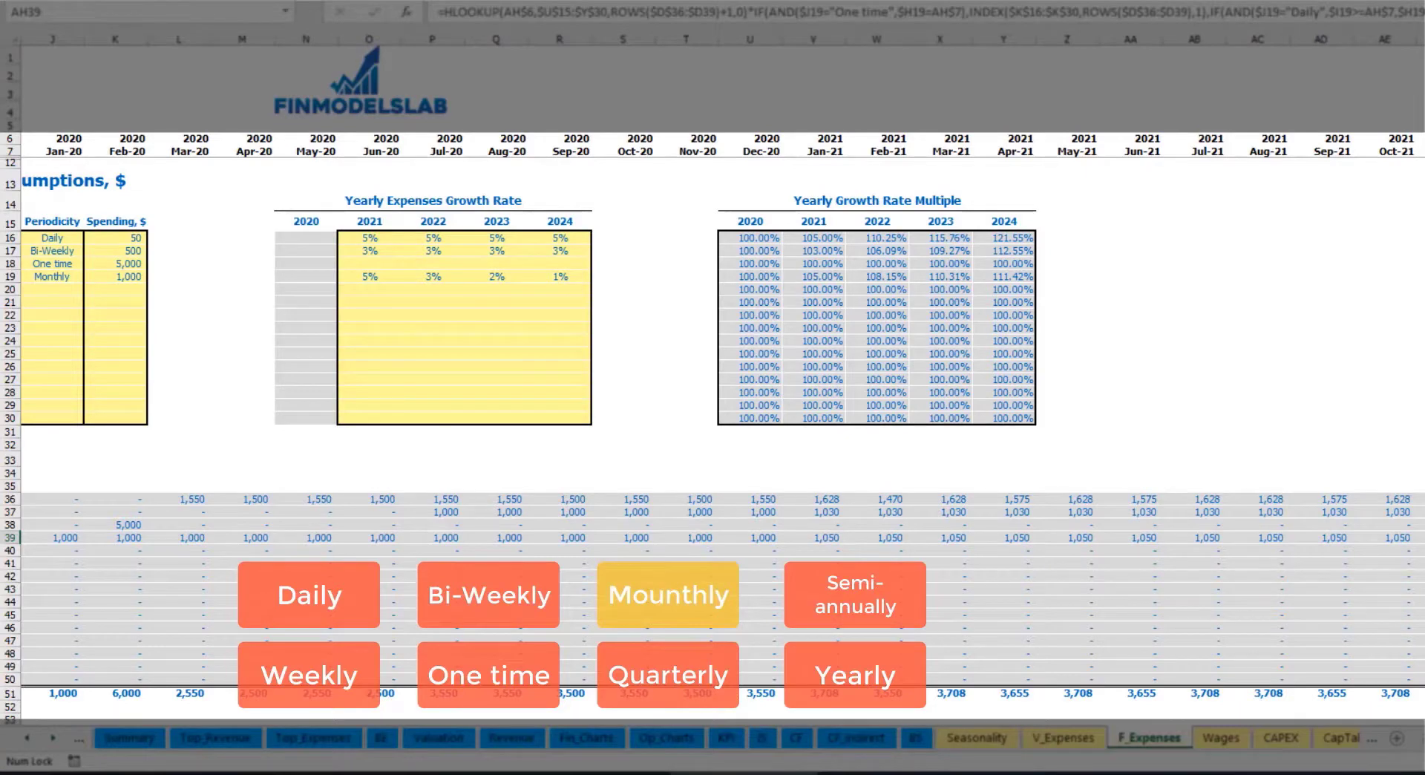
Step: Switch the Insurance periodicity to Quarterly and check its expenses for January, April and July 2020
scroll(958, 564, left, 3)
click(446, 278)
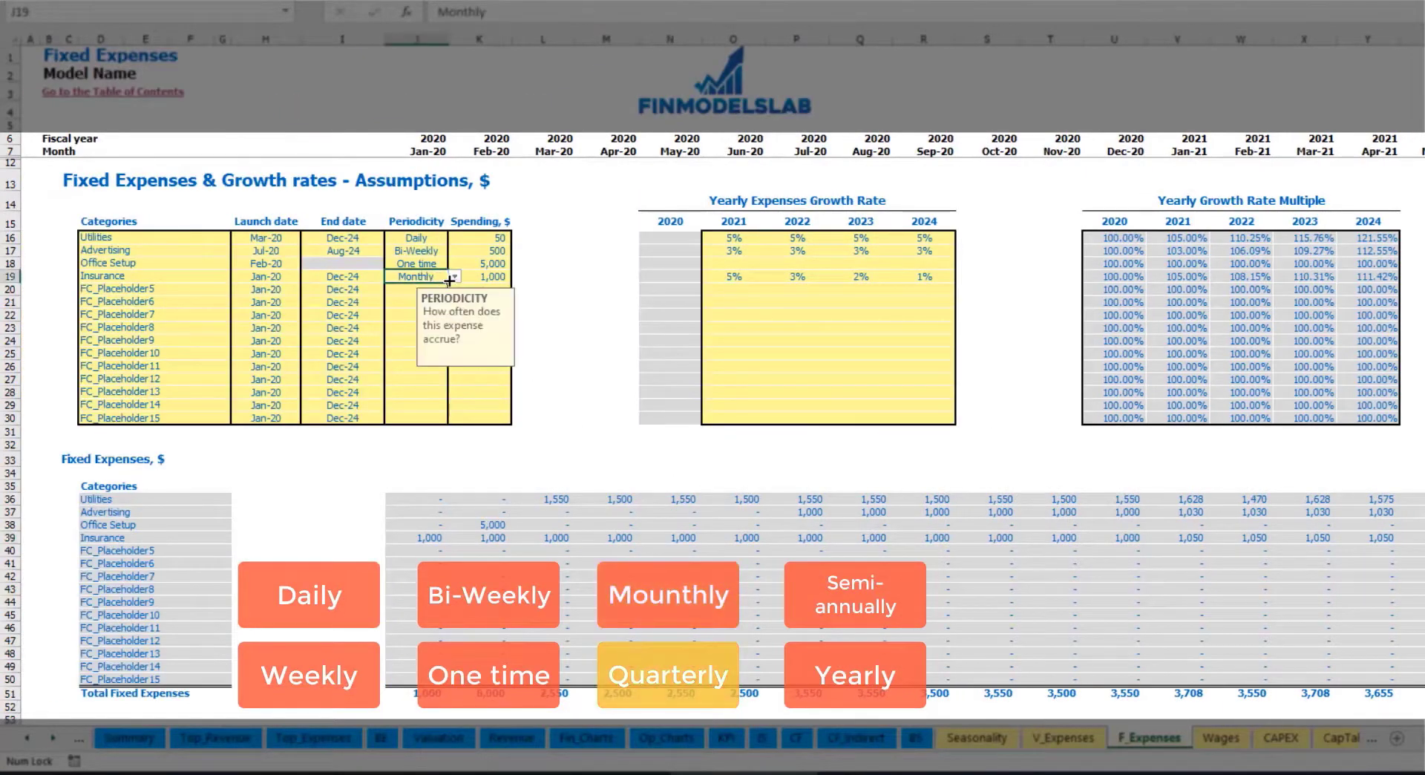
click(454, 277)
click(416, 341)
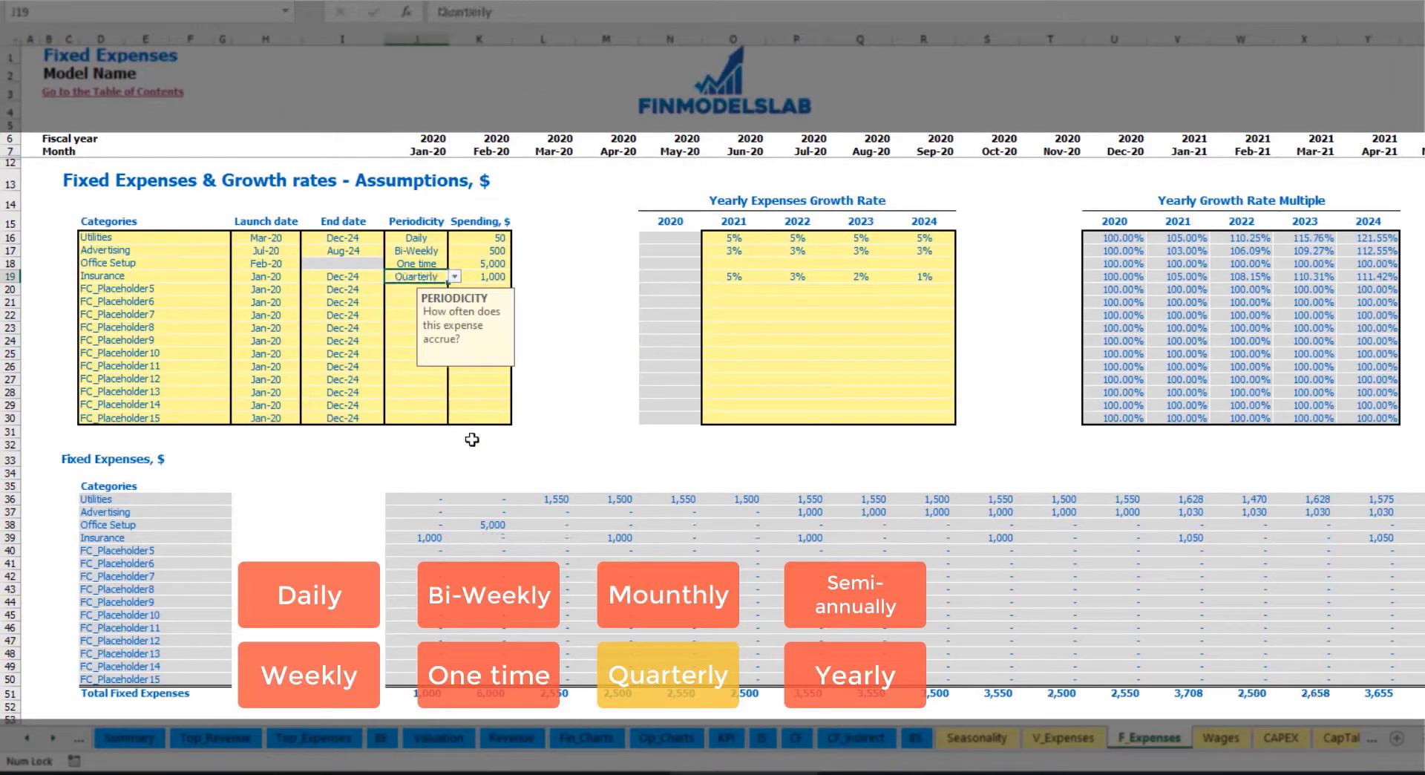
click(413, 540)
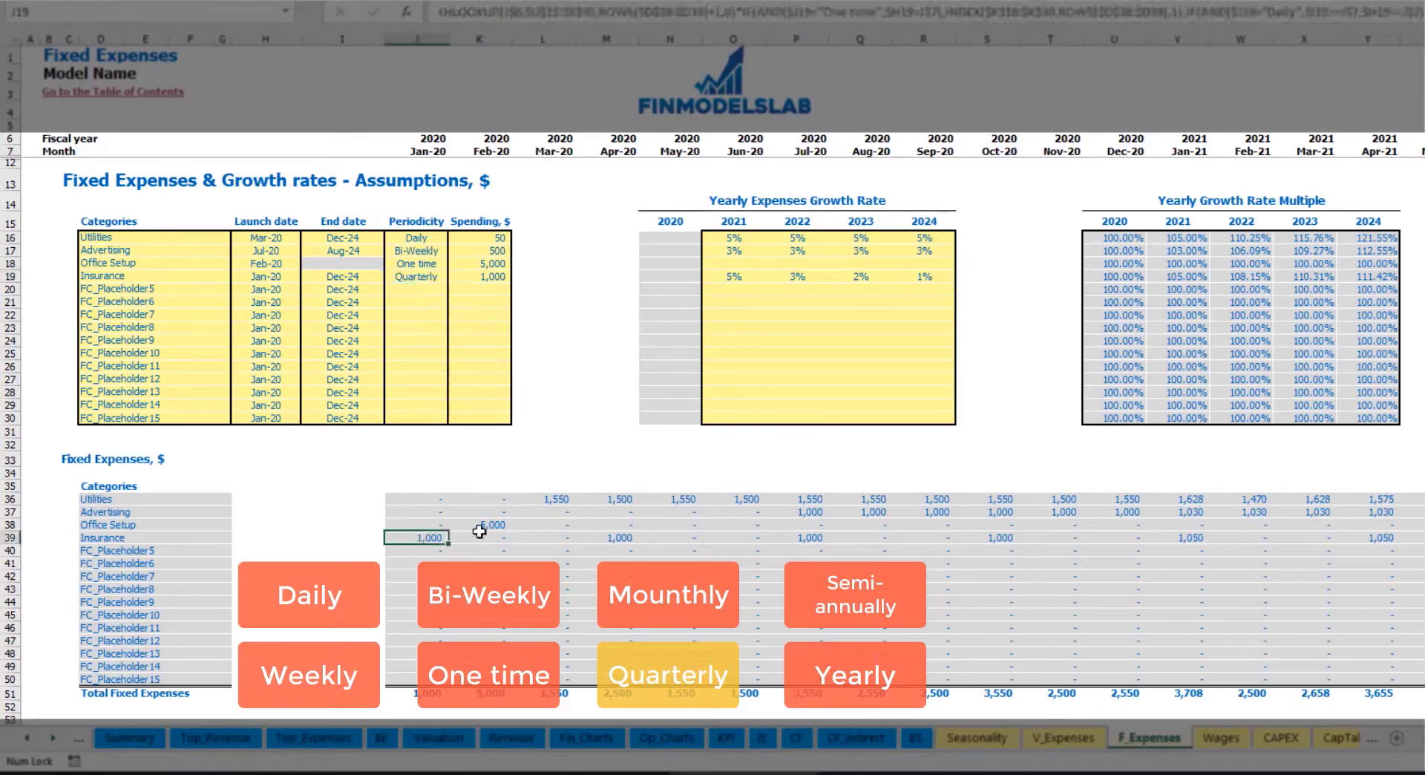
click(613, 534)
click(798, 537)
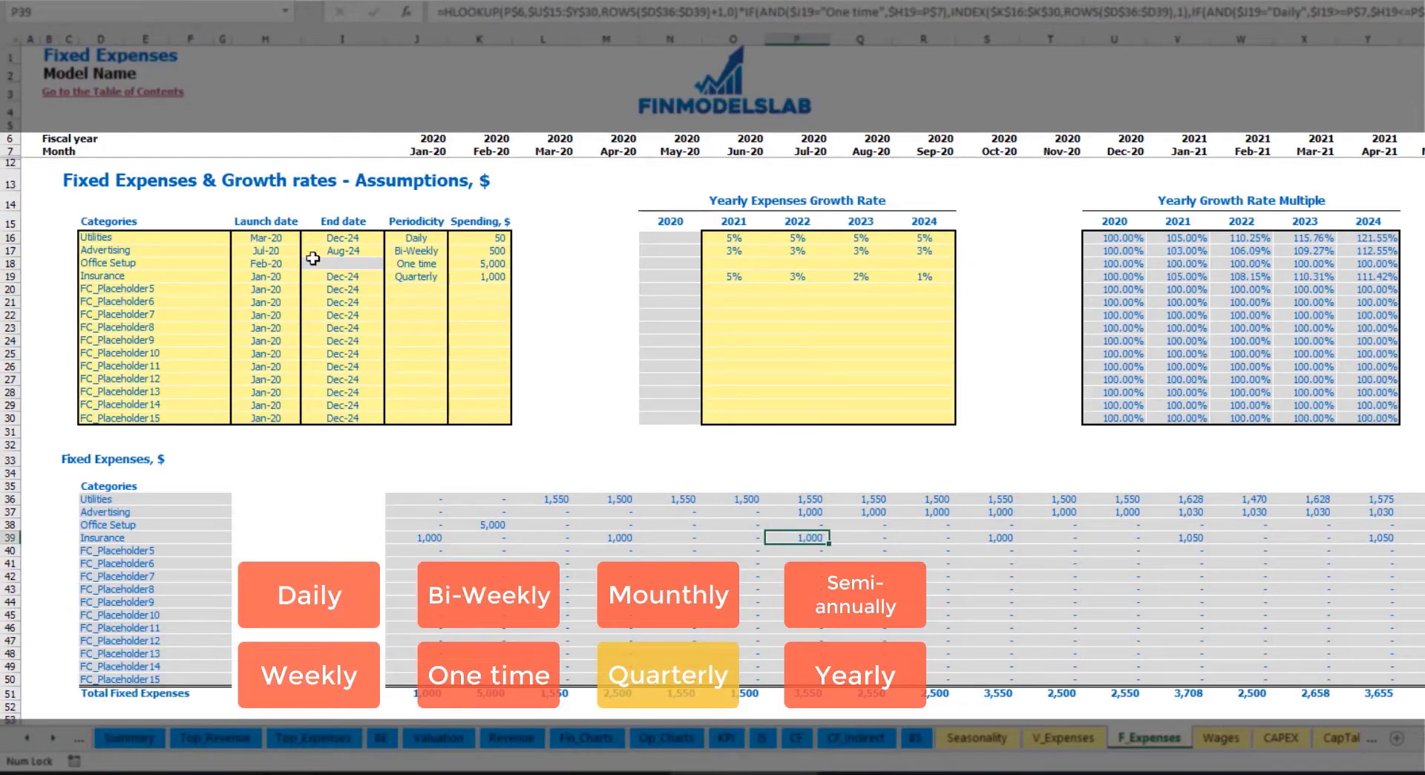
Step: Set the Insurance launch date to Feb-20 and check its expenses for February and May 2020
click(288, 273)
click(306, 276)
click(263, 301)
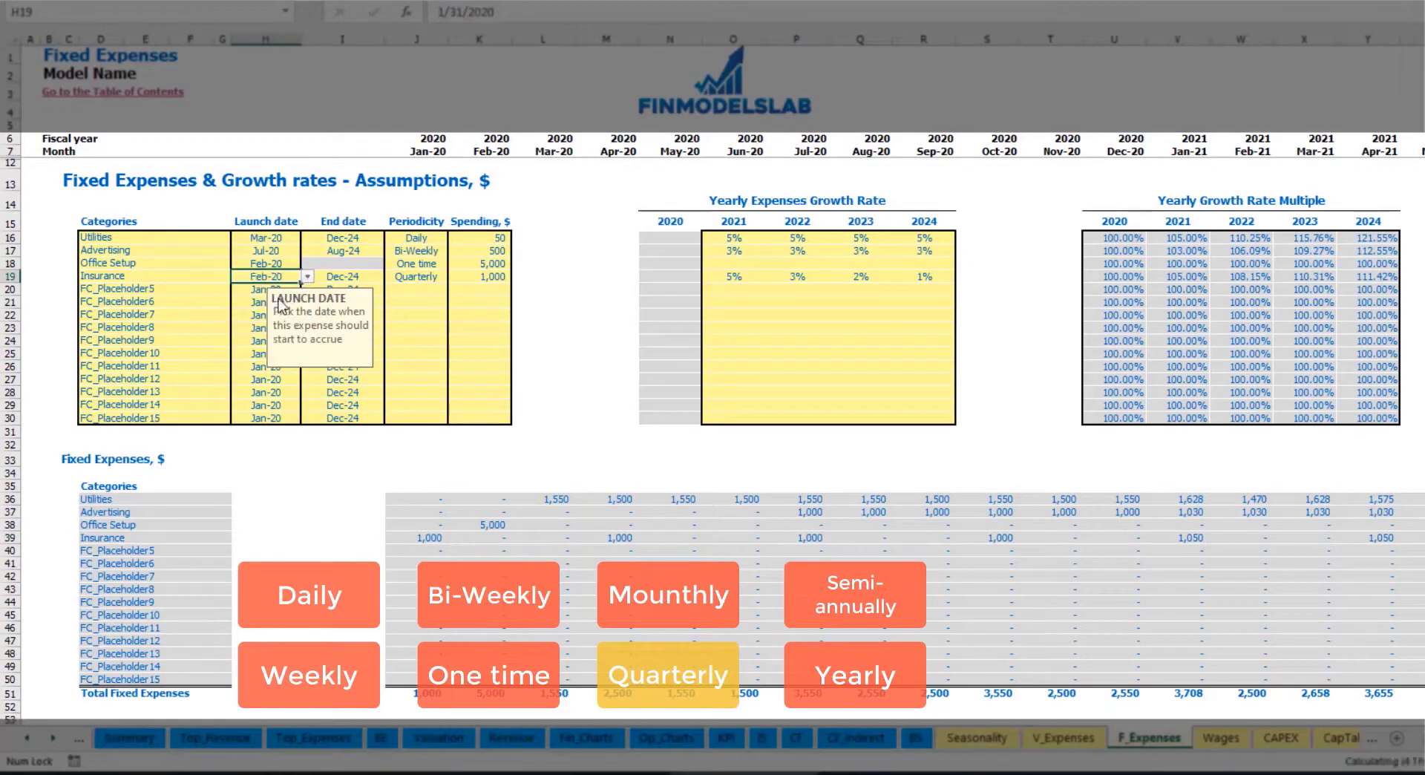
click(503, 533)
click(683, 533)
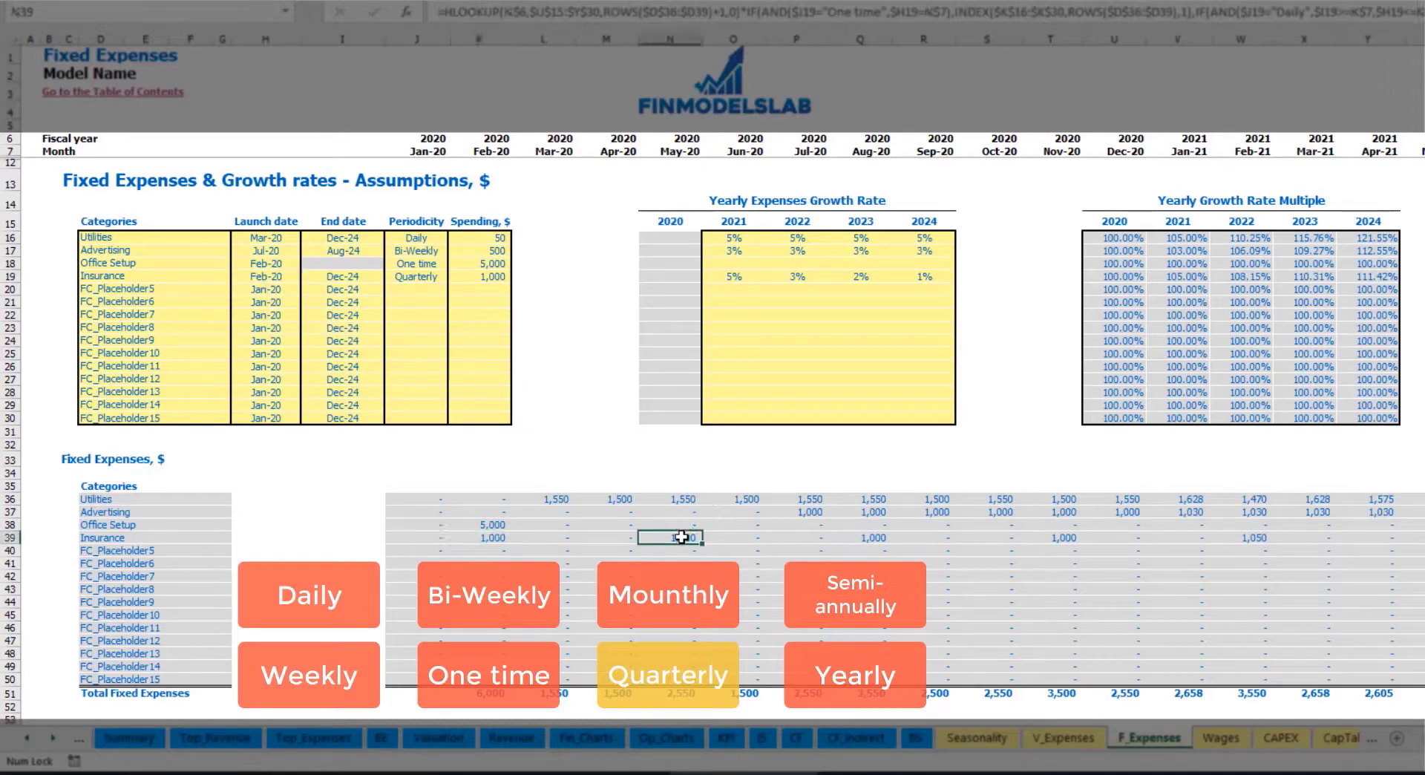
click(479, 540)
click(687, 542)
Step: Switch the Insurance periodicity to Semi-Annually and check the spacing of its expenses from February 2020 to February 2021
click(443, 278)
click(454, 276)
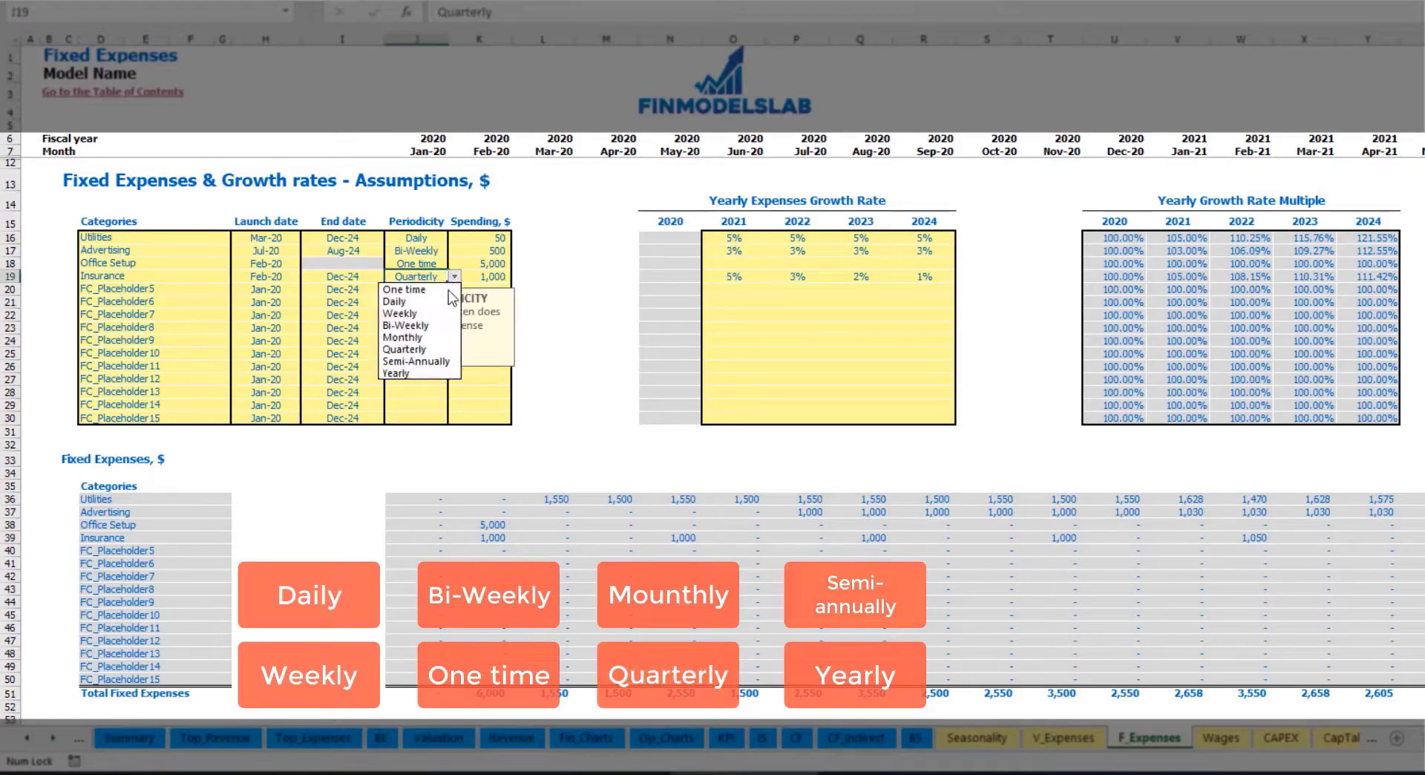
click(440, 362)
drag(492, 537, 1189, 539)
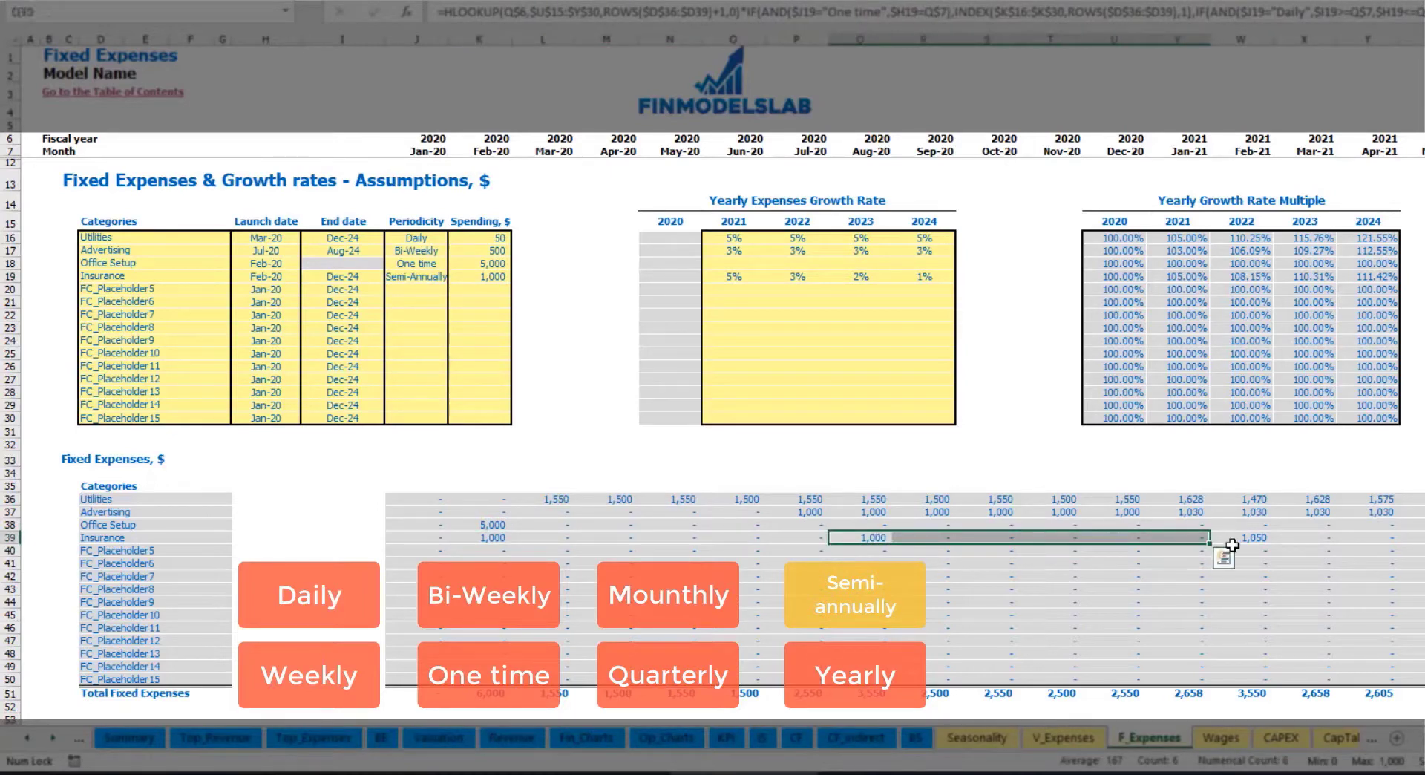
click(1236, 551)
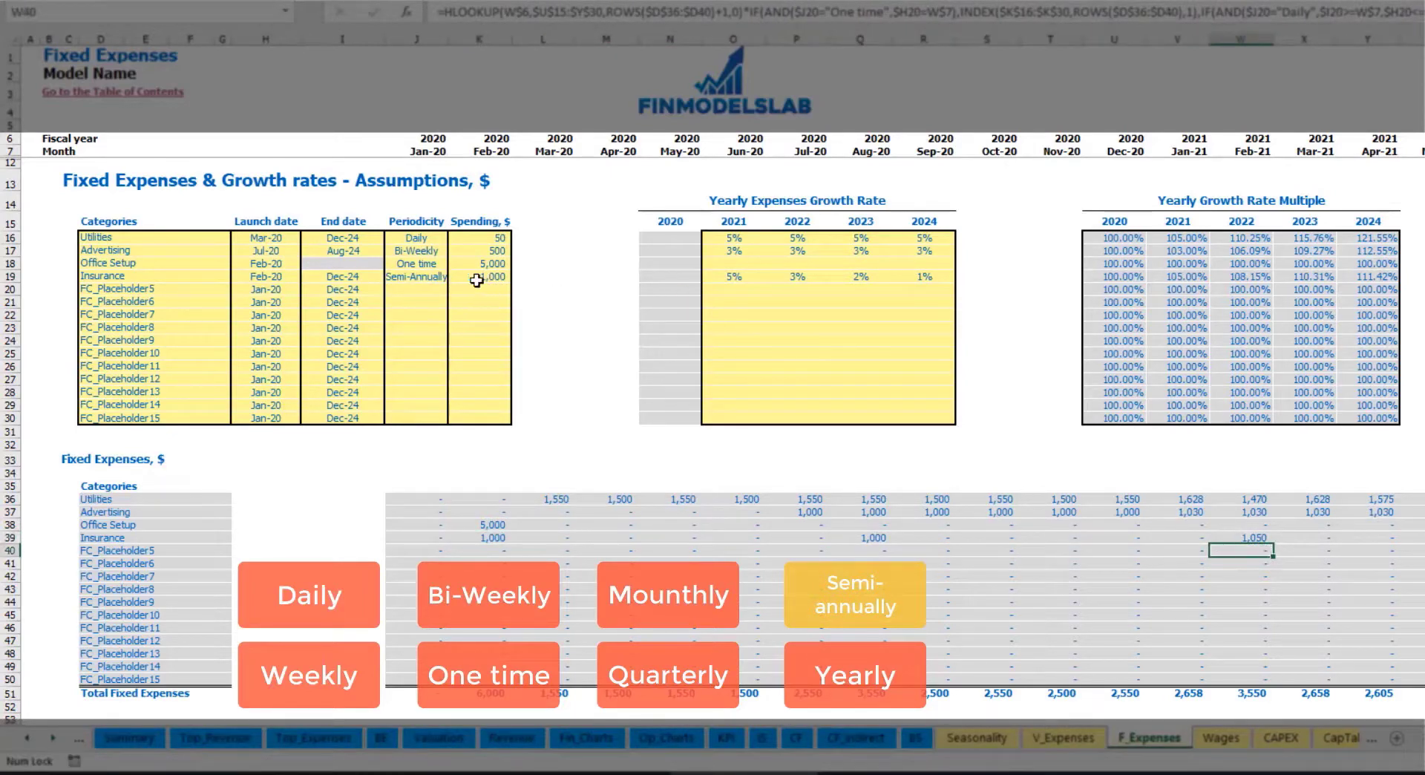
Step: Set the Insurance periodicity to Yearly, and check its February 2020 and February 2021 expenses and its launch and end dates
click(426, 277)
click(454, 276)
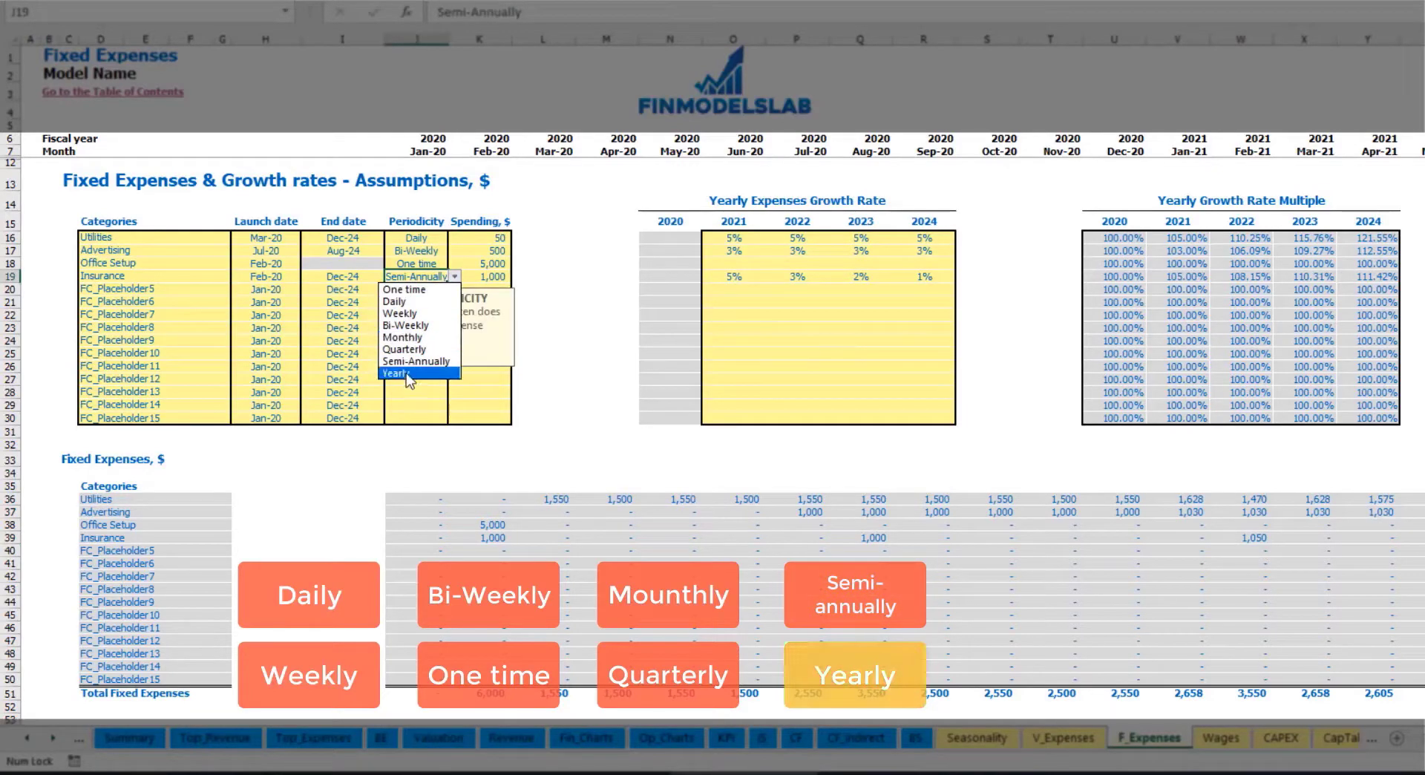
click(407, 372)
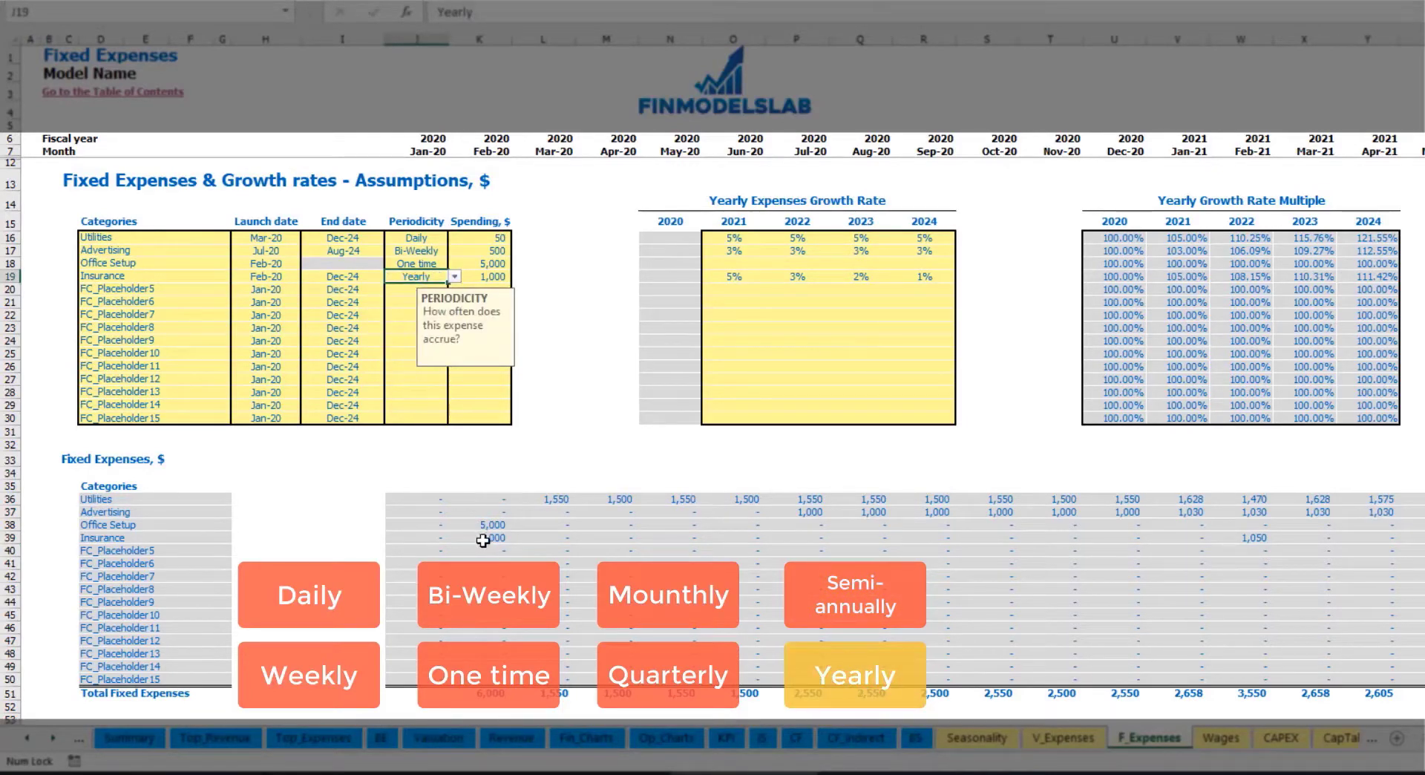
drag(1175, 563, 1206, 544)
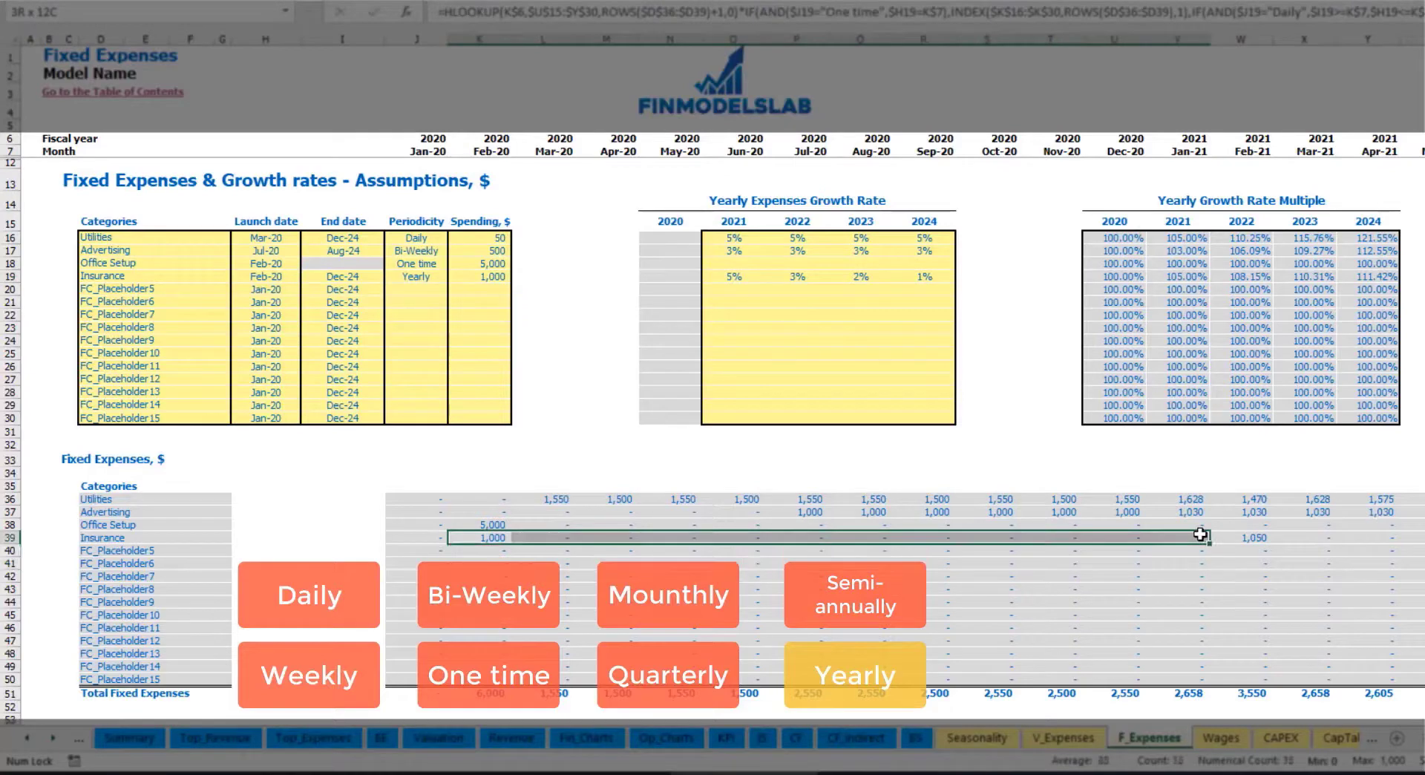
click(1264, 540)
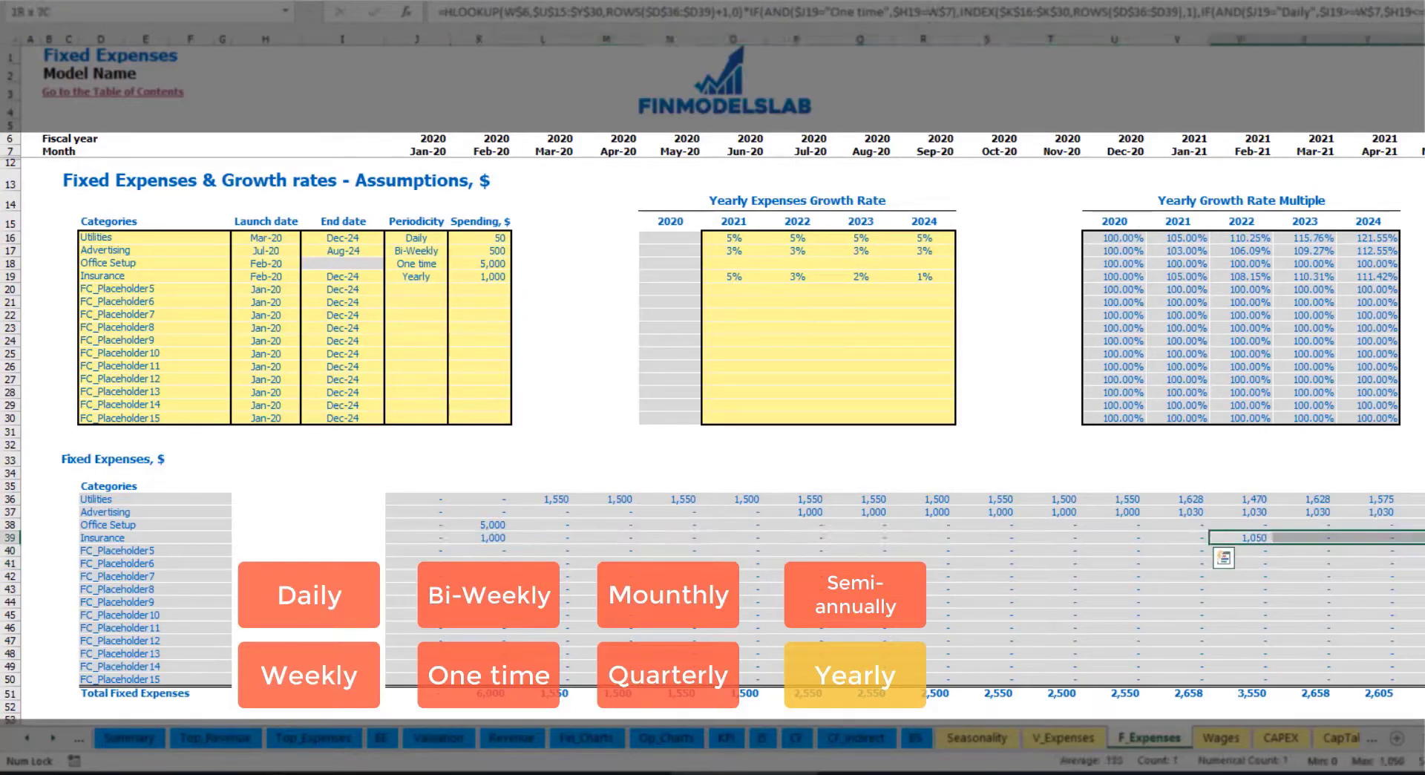
click(275, 278)
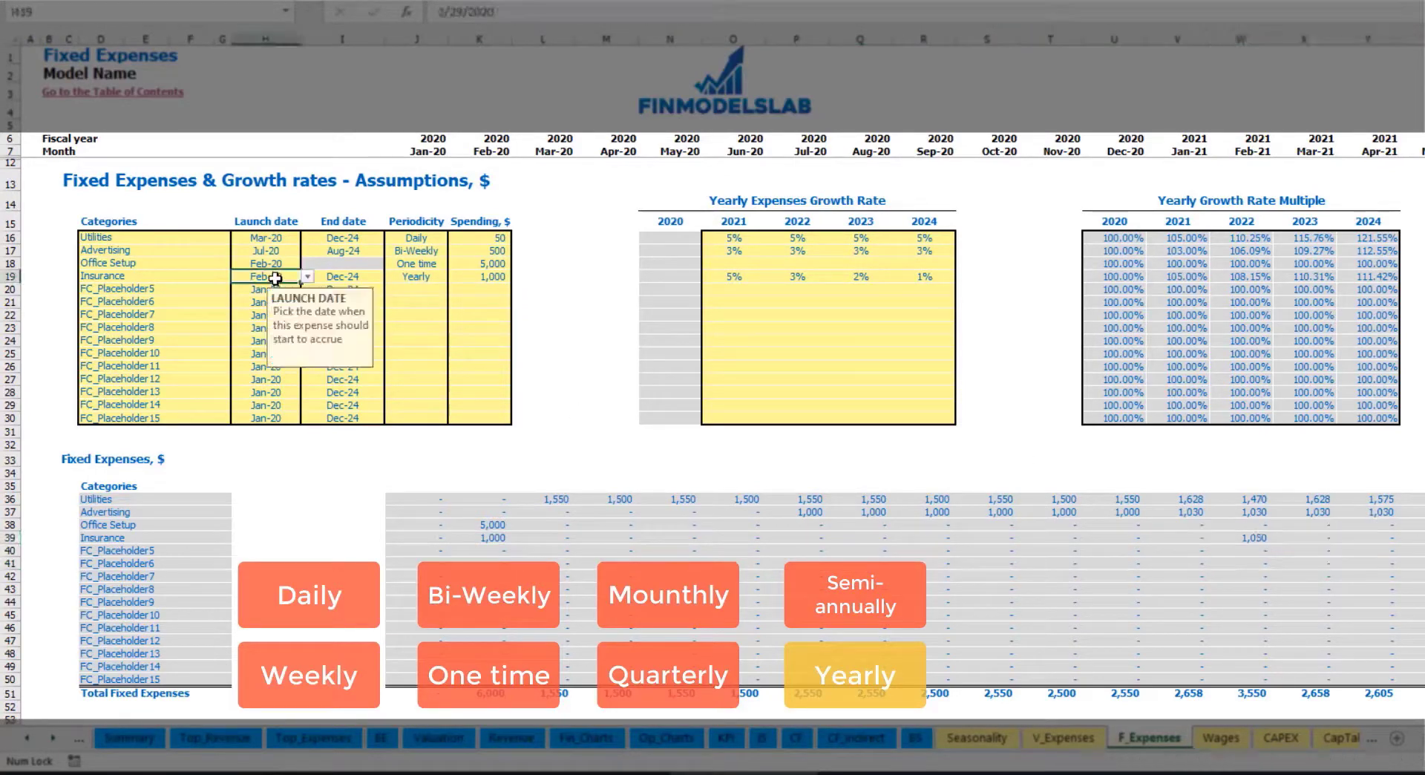
click(342, 276)
click(995, 417)
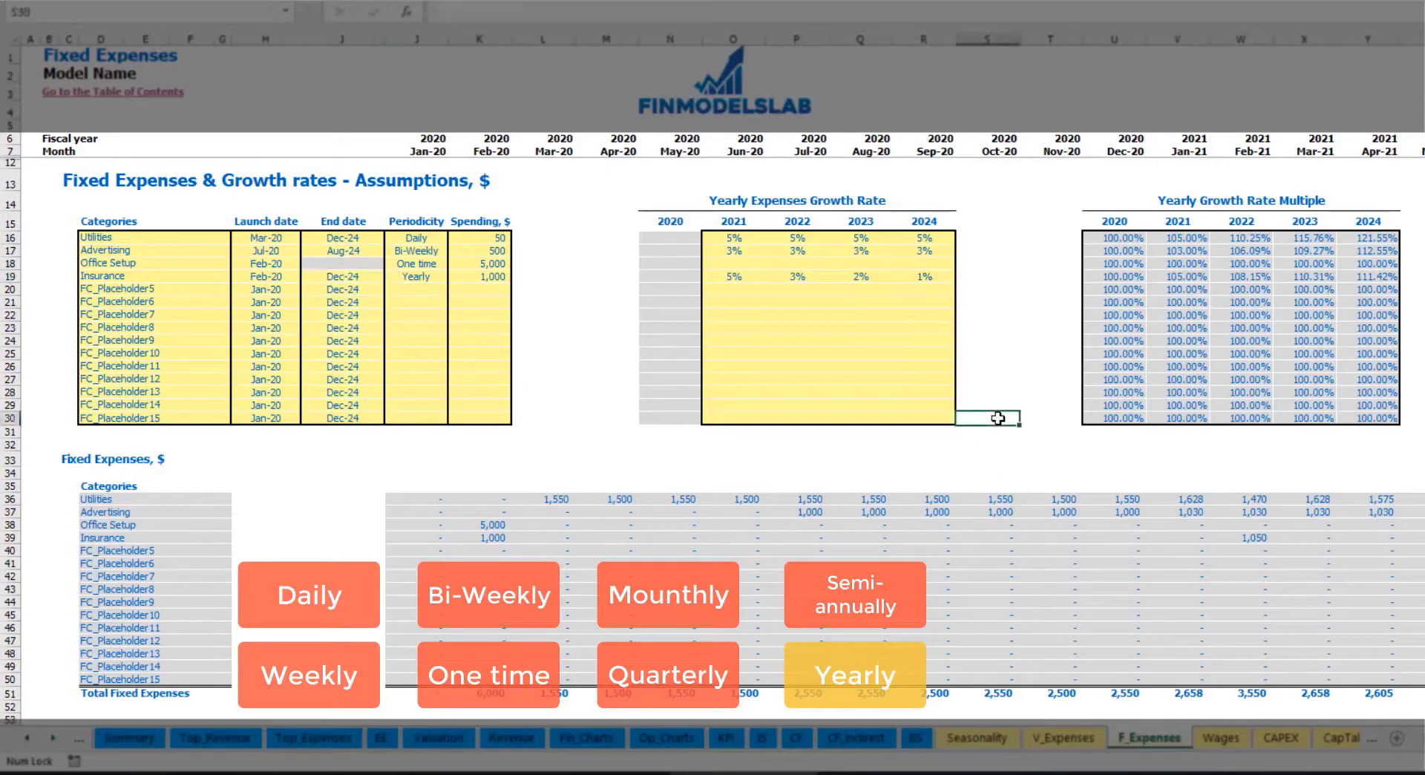
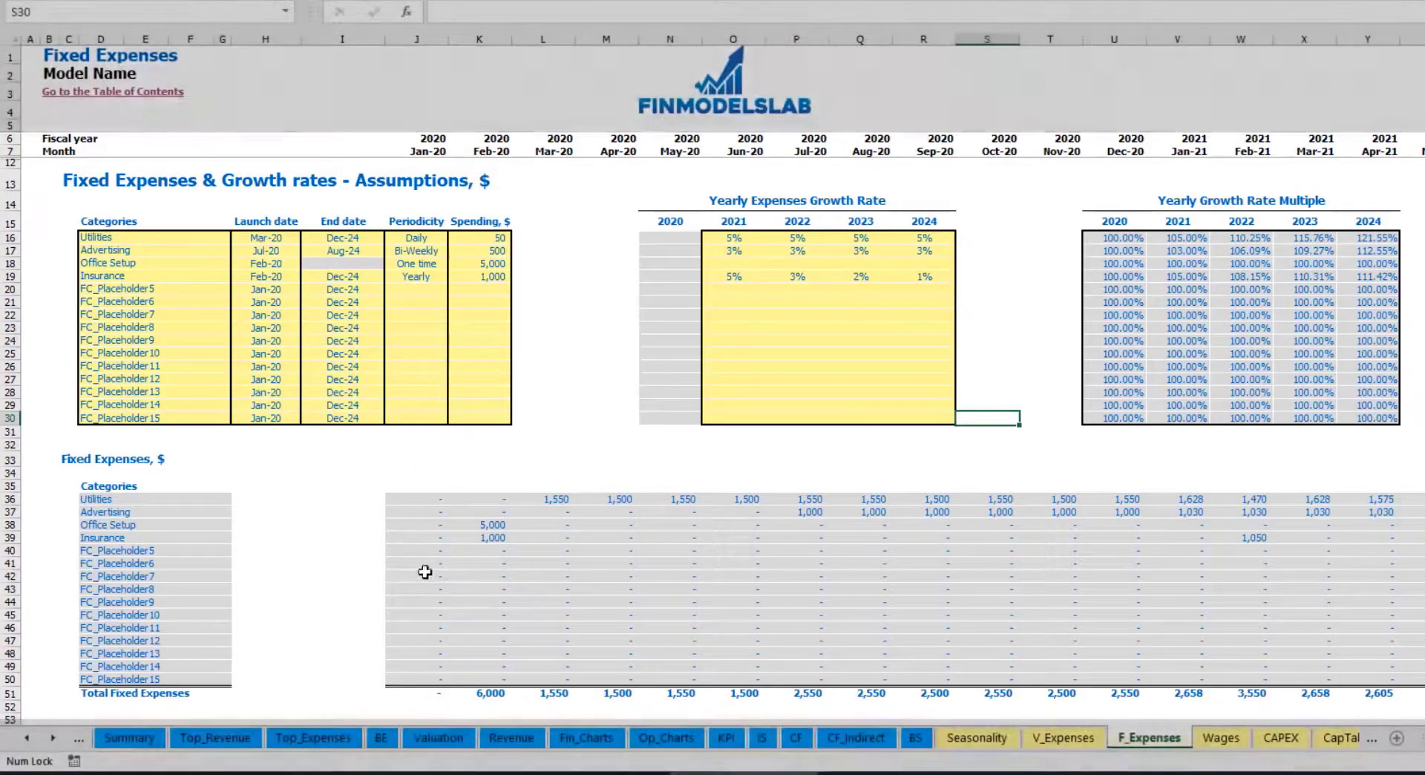
Step: Review the monthly fixed expenses, then open the income statement and expand Total Fixed Expenses to examine its category lines
drag(413, 499, 1307, 677)
click(761, 739)
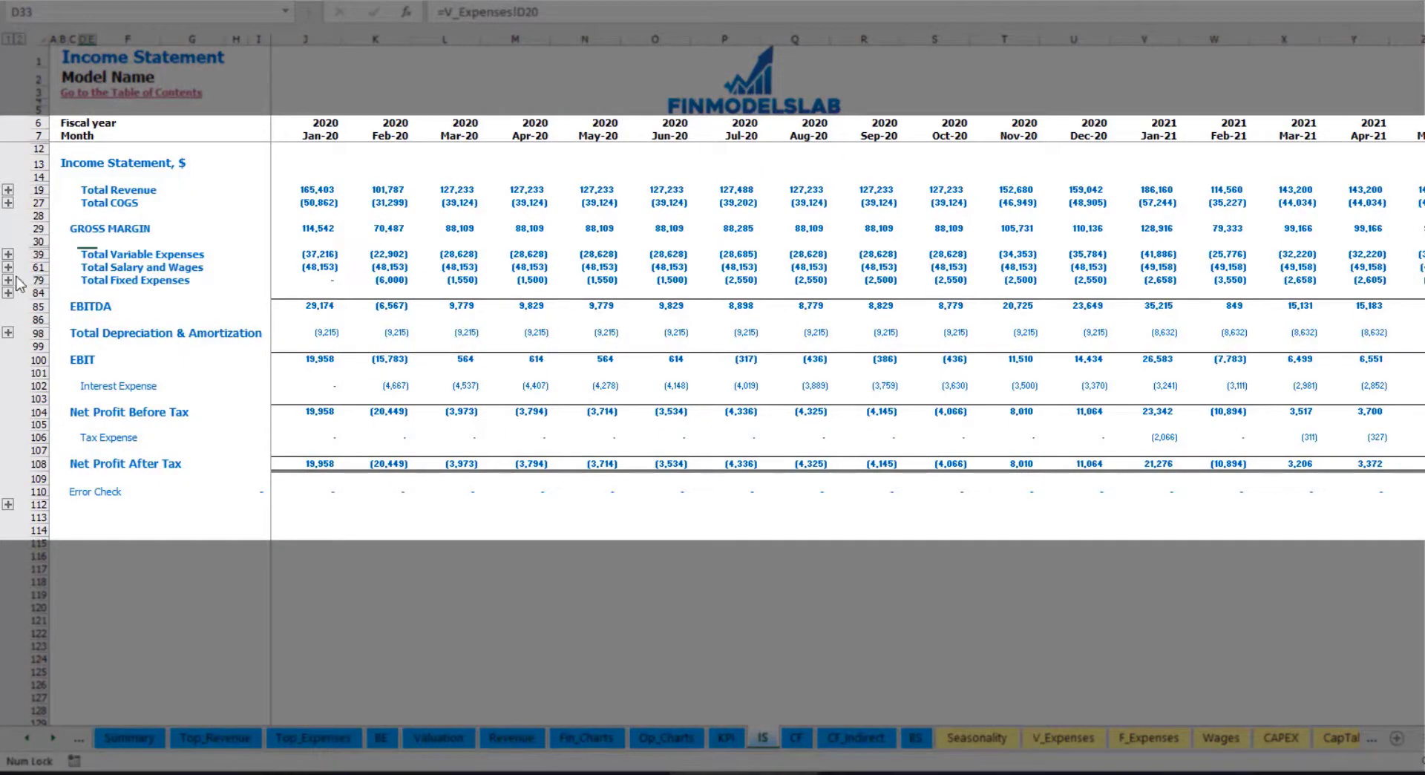
click(83, 280)
click(9, 280)
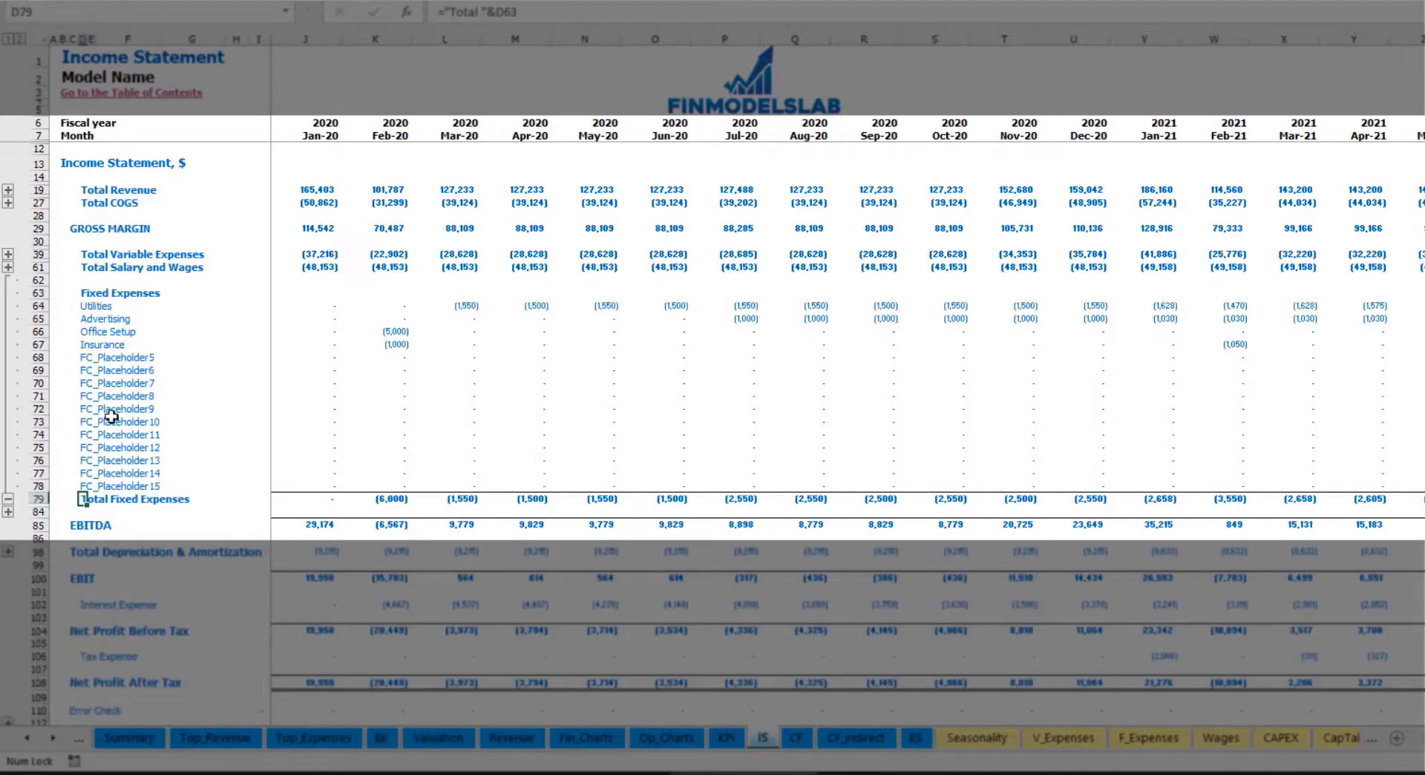
drag(49, 307, 44, 344)
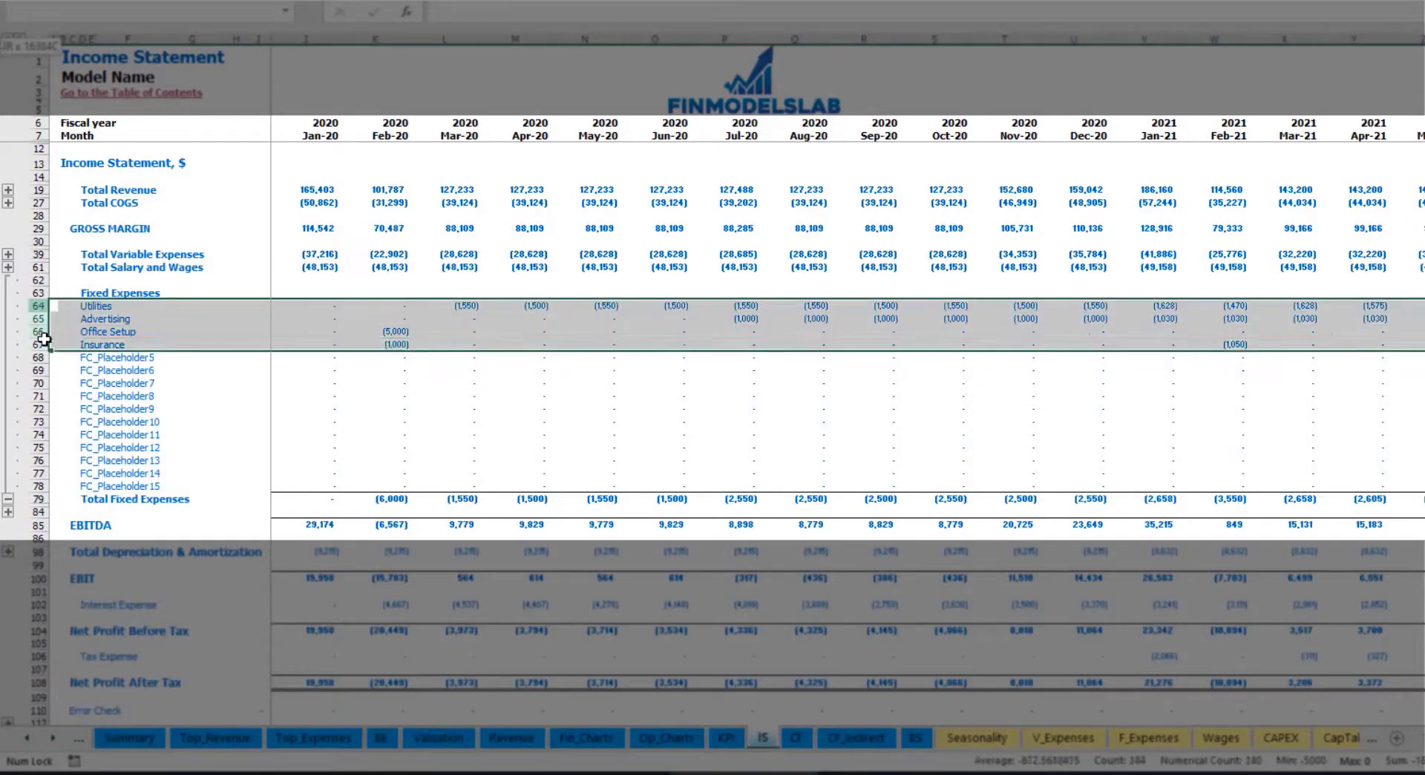
drag(87, 304, 95, 486)
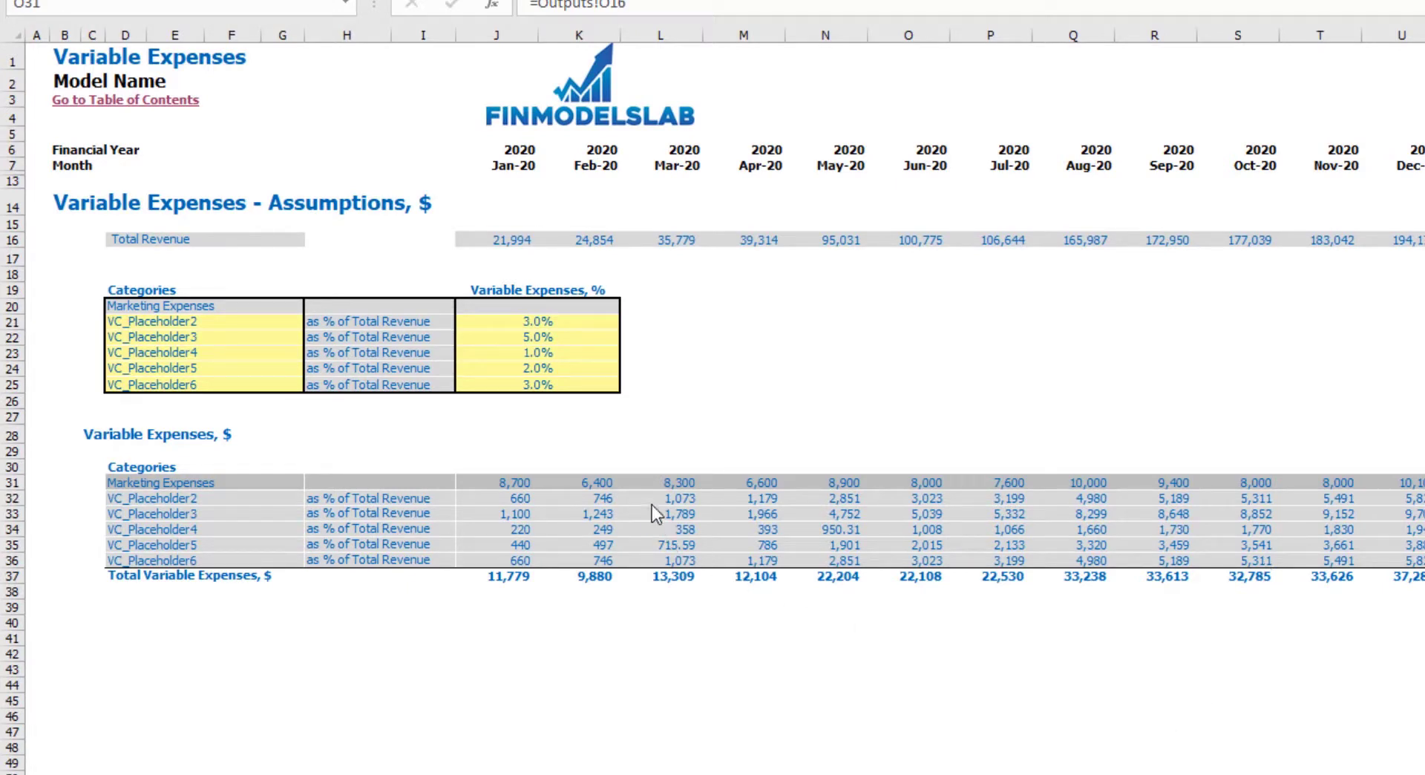
Step: Trace Marketing Expenses from the variable expenses sheet to the dashboard's annual marketing budget and the monthly seasonality split
click(142, 308)
click(464, 307)
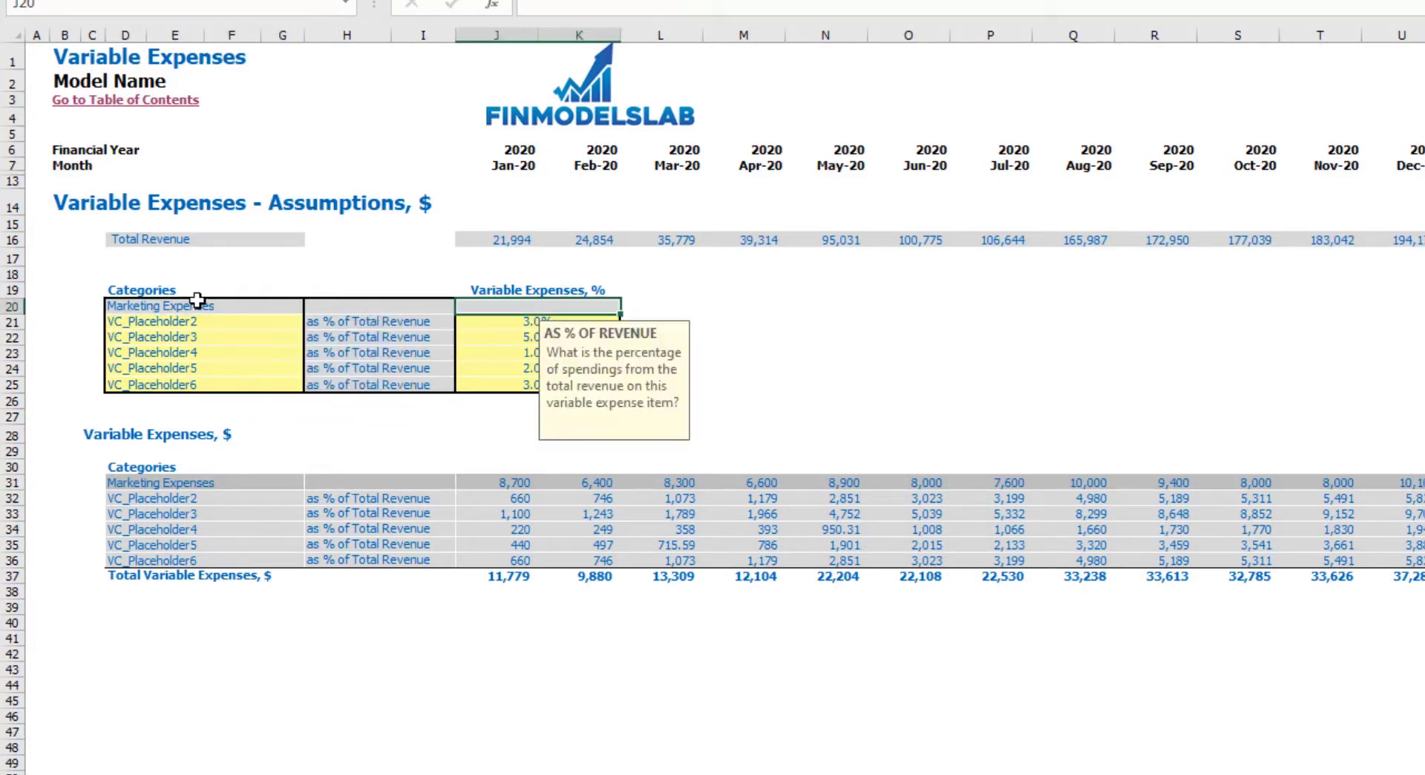
drag(196, 304, 512, 296)
click(750, 320)
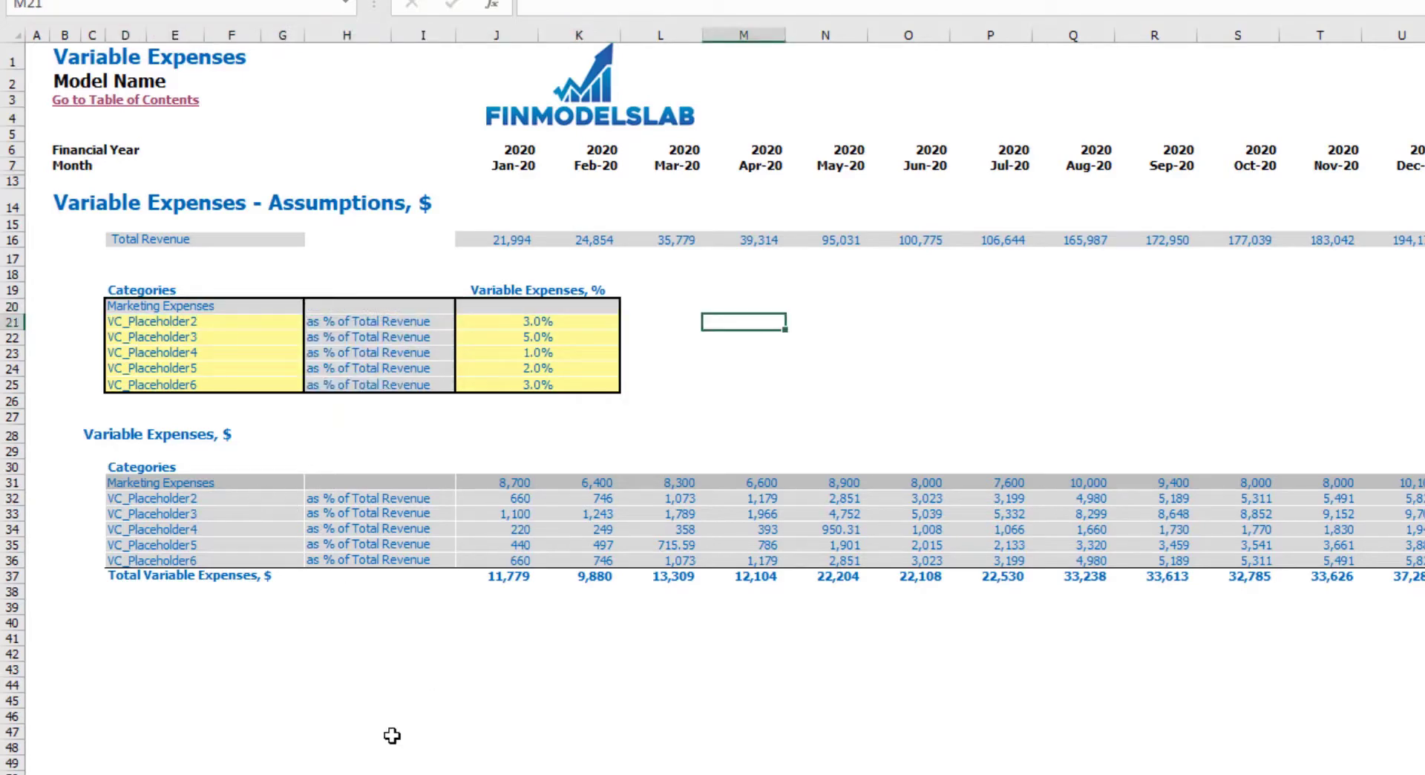
click(256, 773)
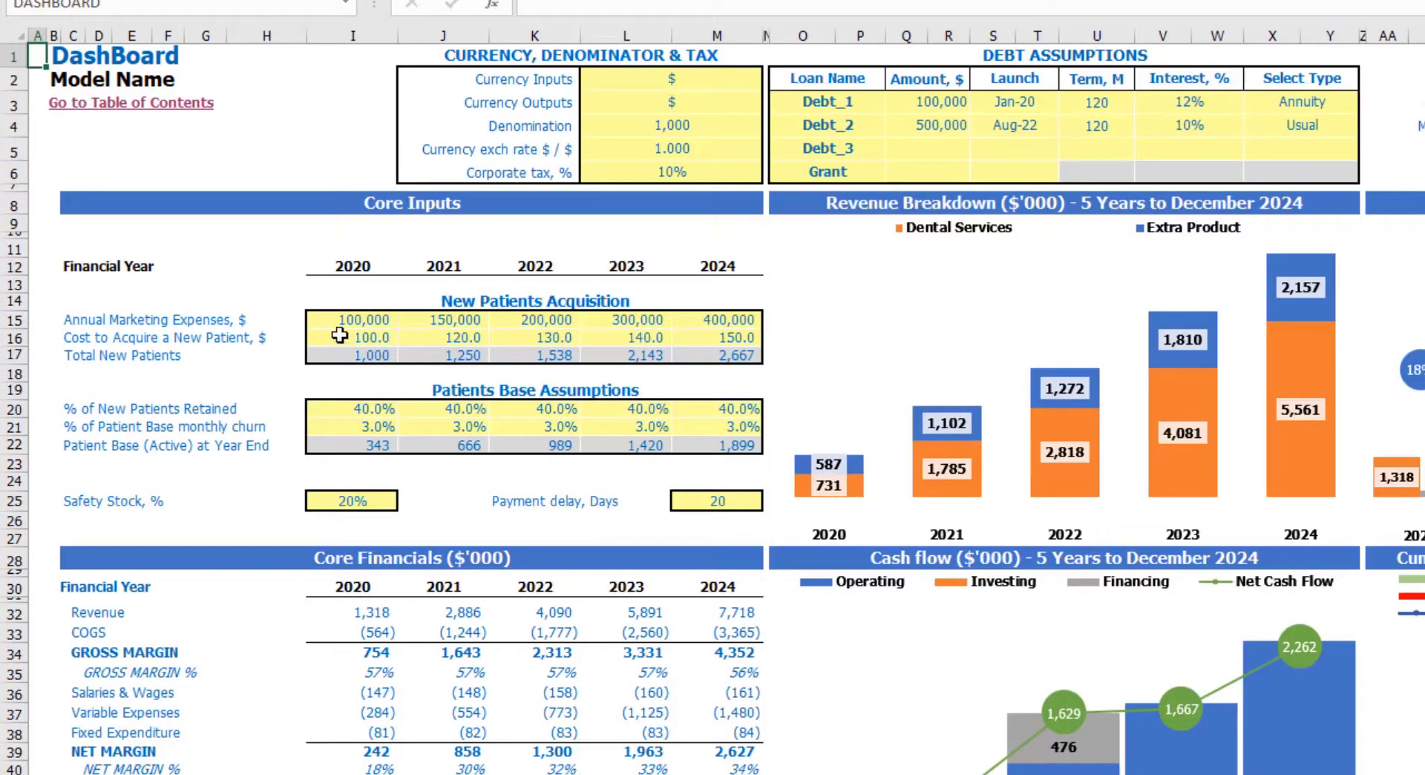
drag(348, 321, 682, 316)
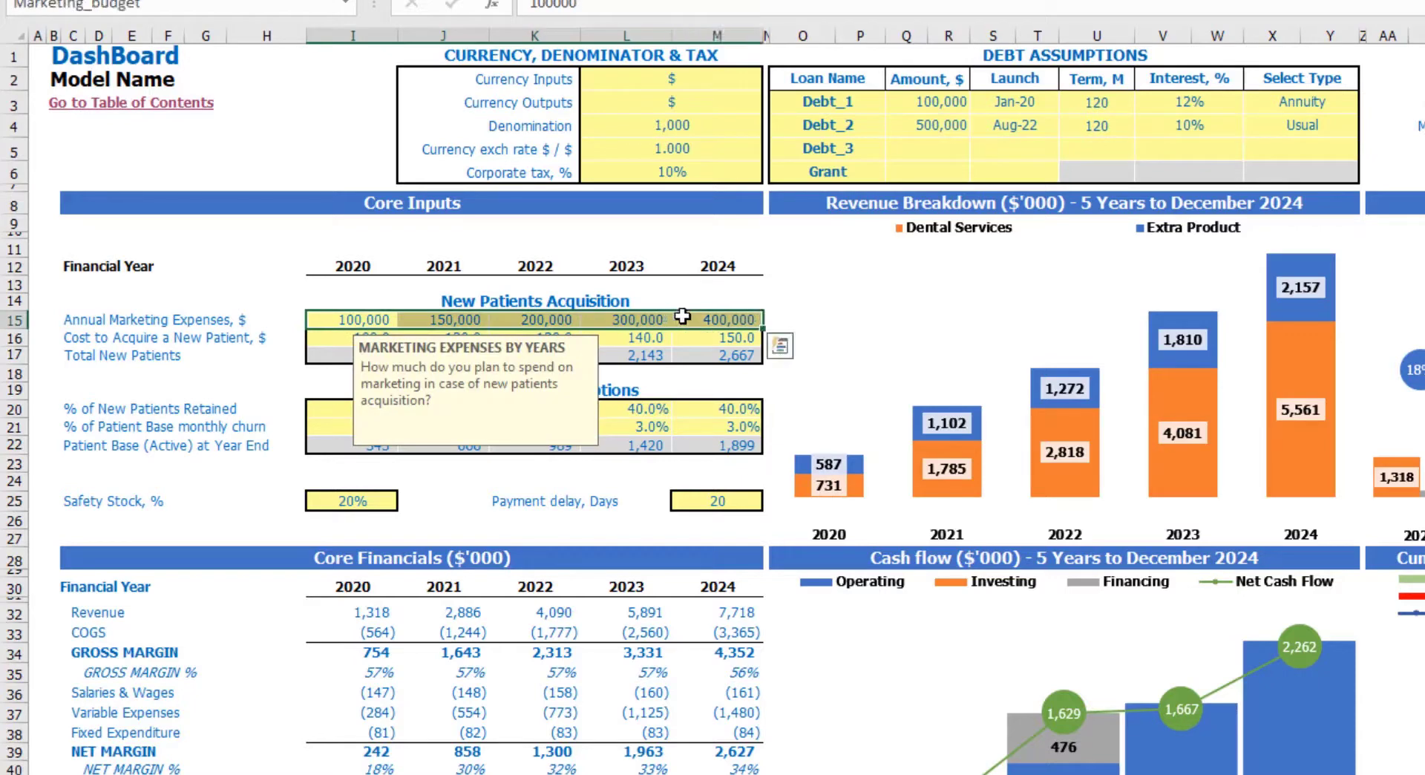
key(ctrl+Page_Down)
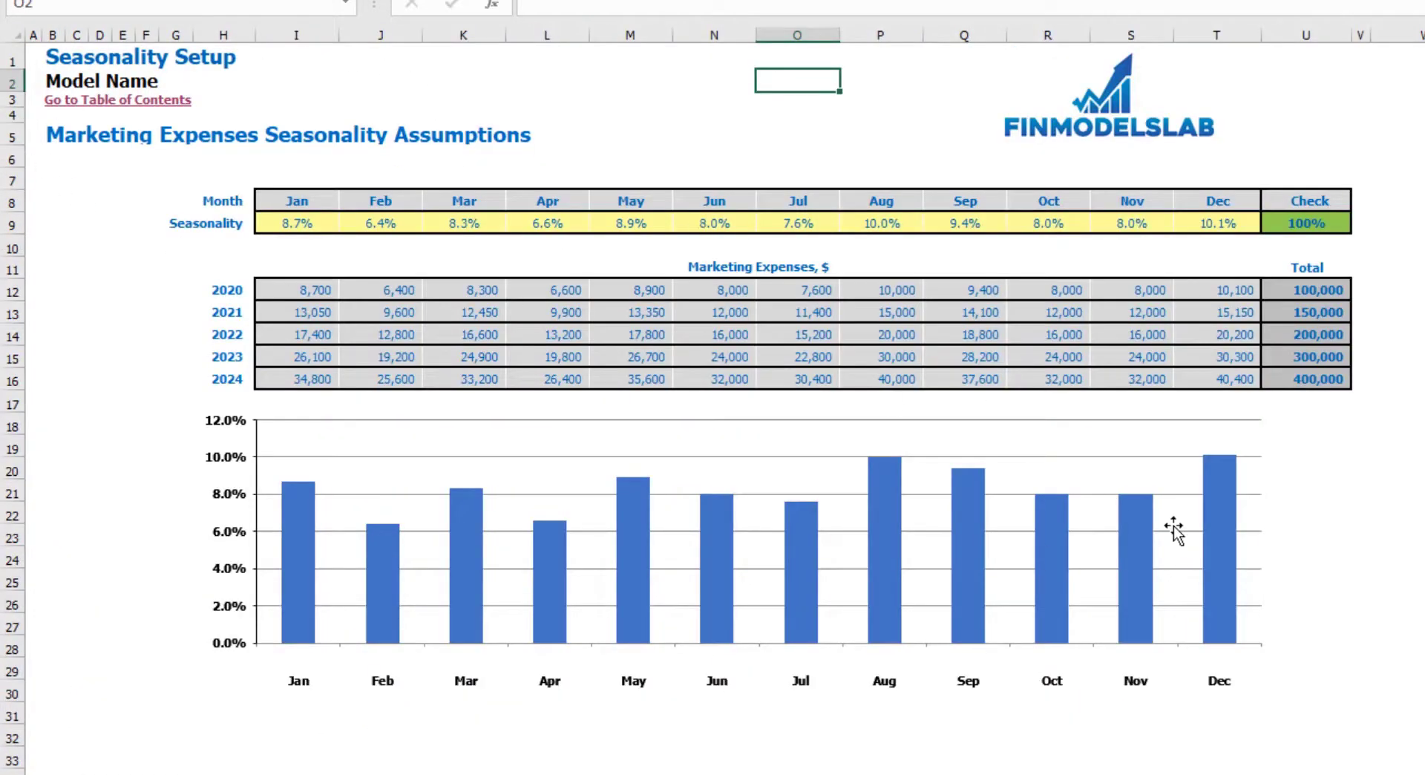
key(ctrl+Page_Down)
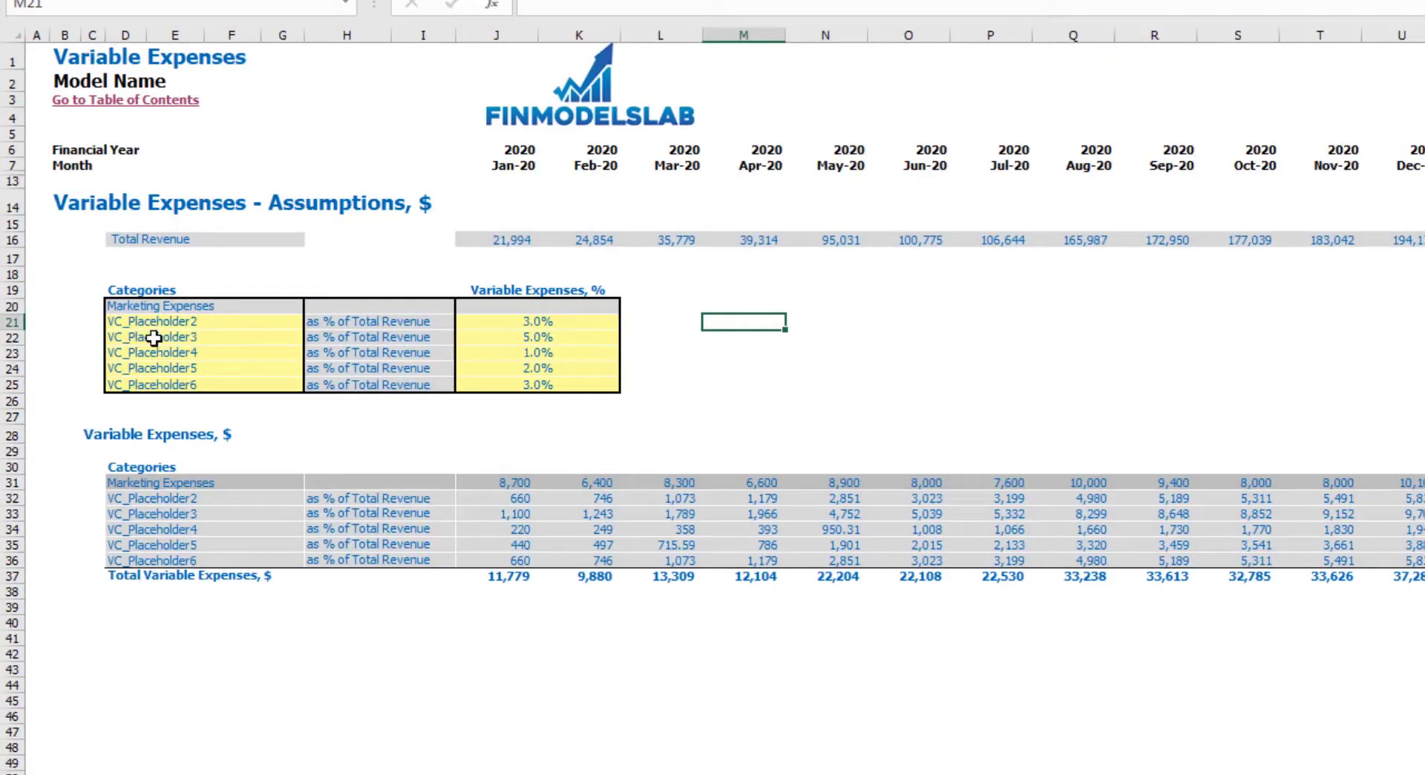
Step: Rename the first placeholder variable expense as Direct Labor and set it to 15% of total revenue
drag(140, 324, 156, 383)
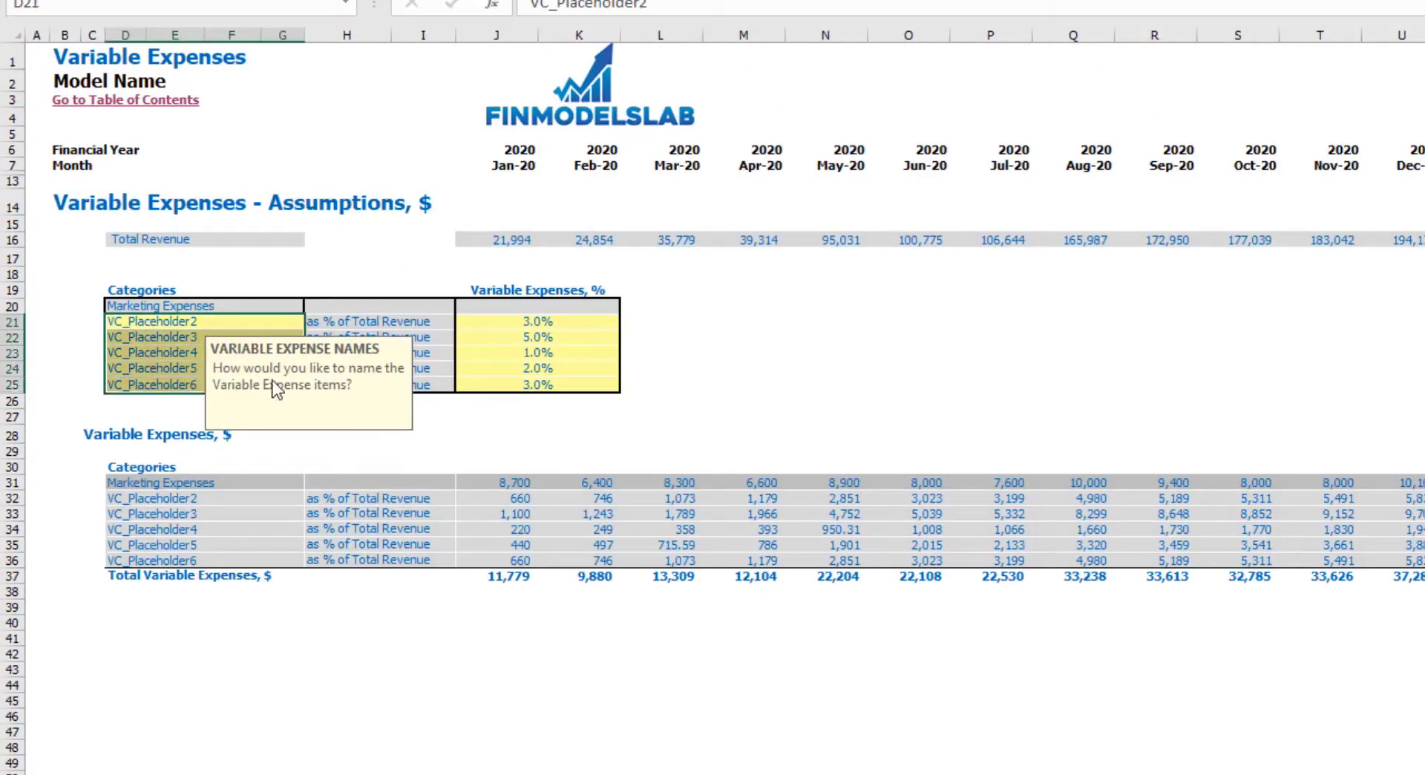
drag(557, 319, 560, 382)
click(788, 322)
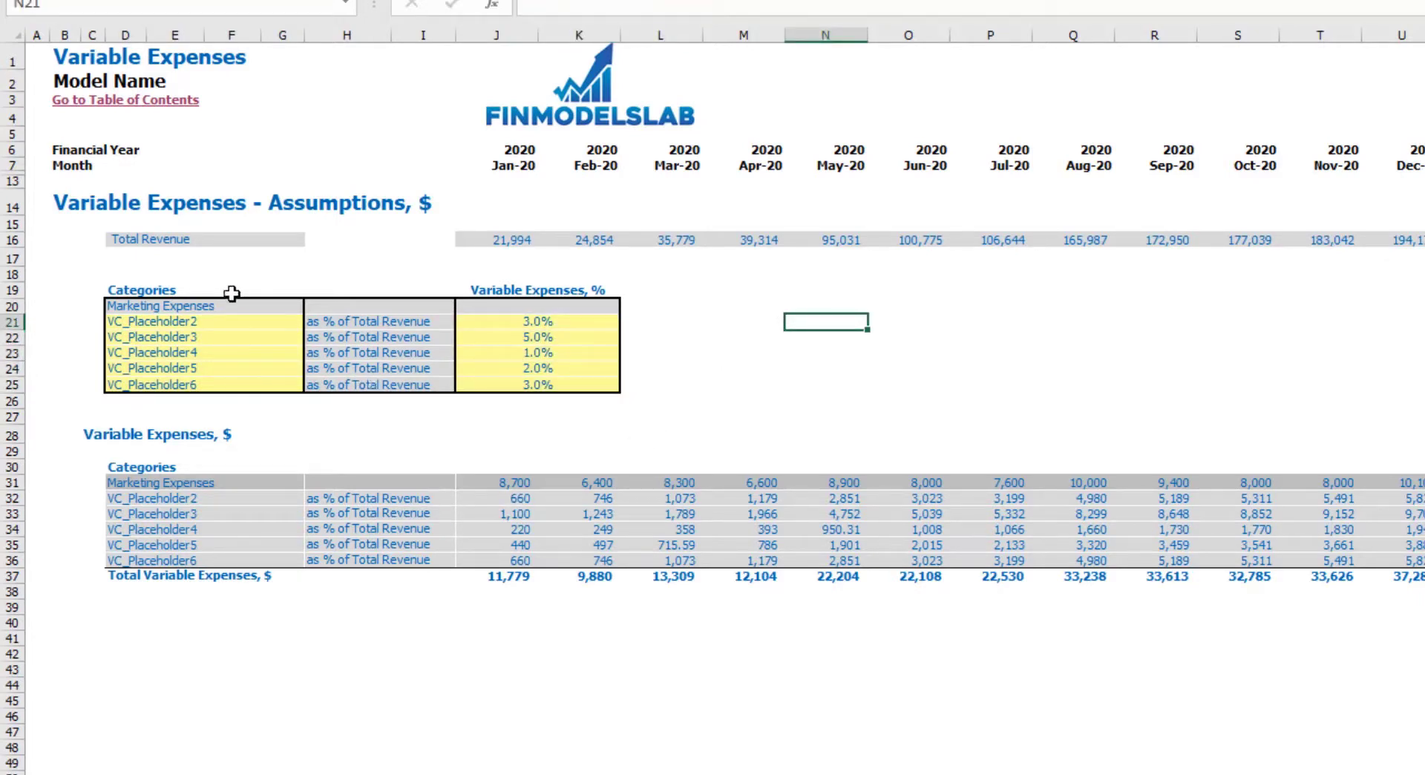
click(215, 321)
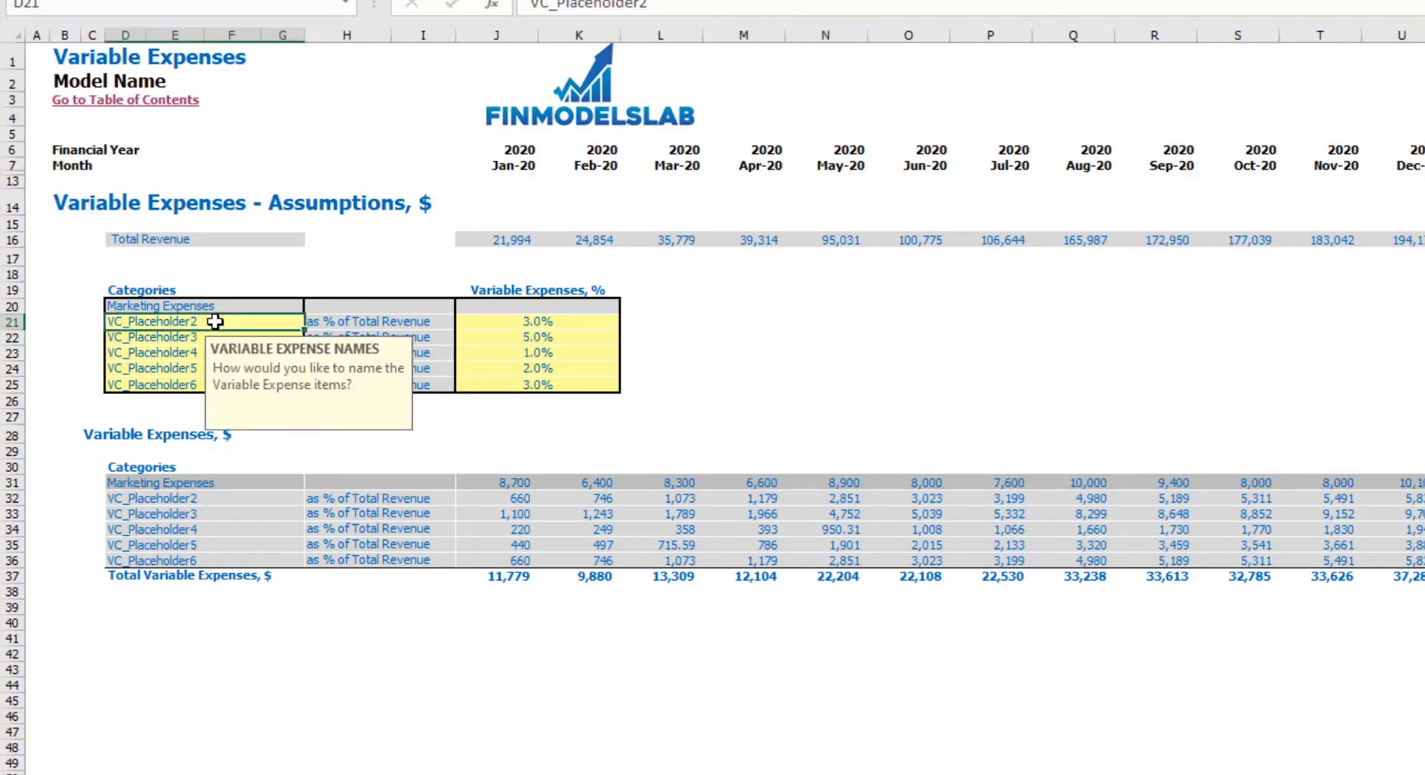
text(Direct)
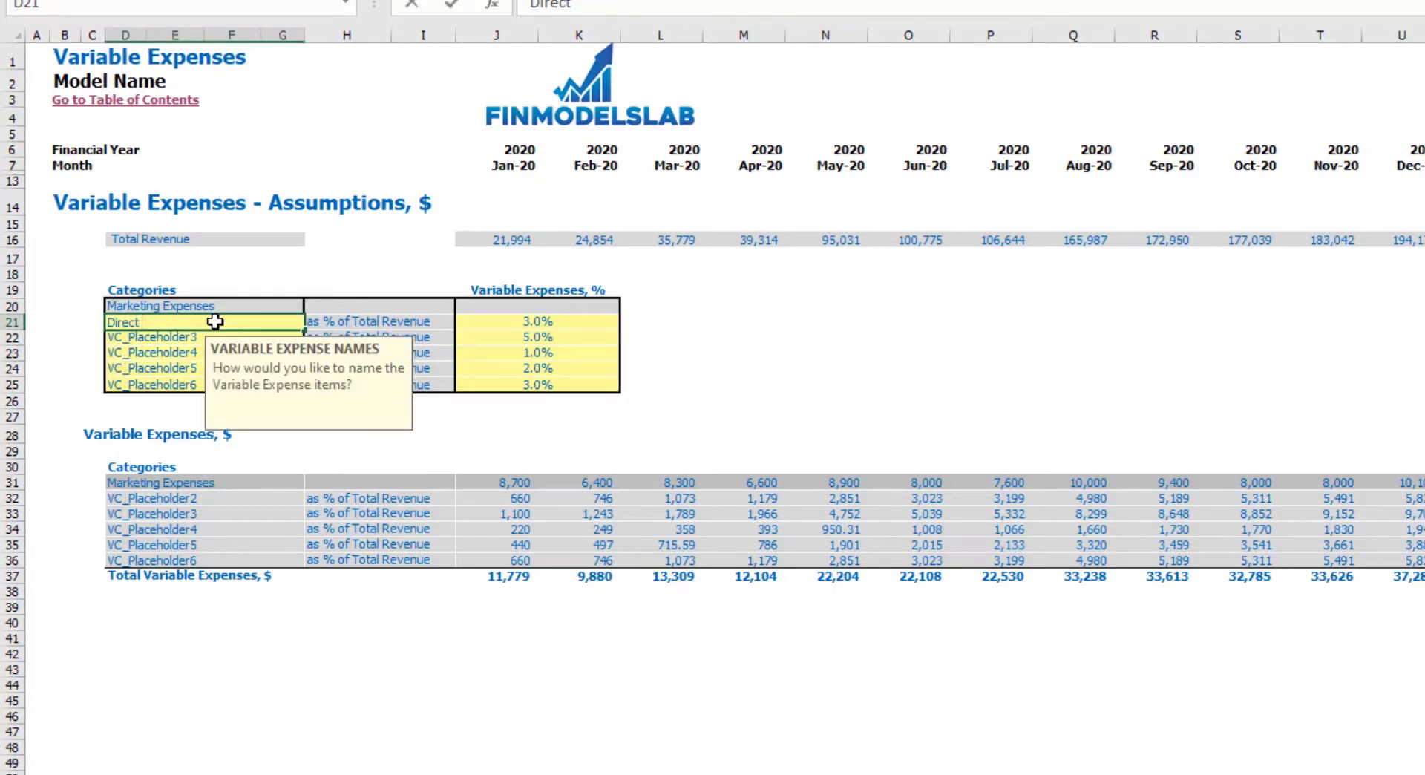
text( Labor)
key(Return)
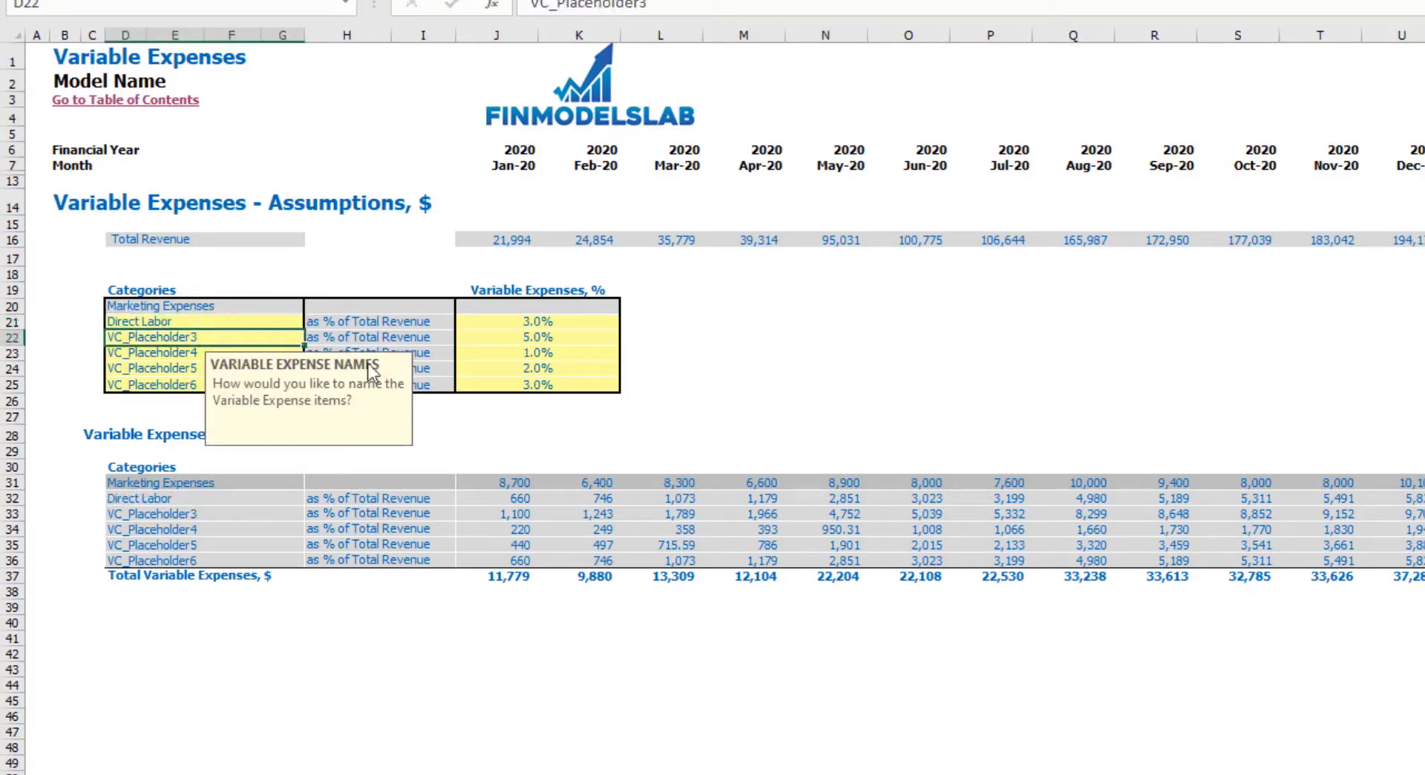
click(530, 320)
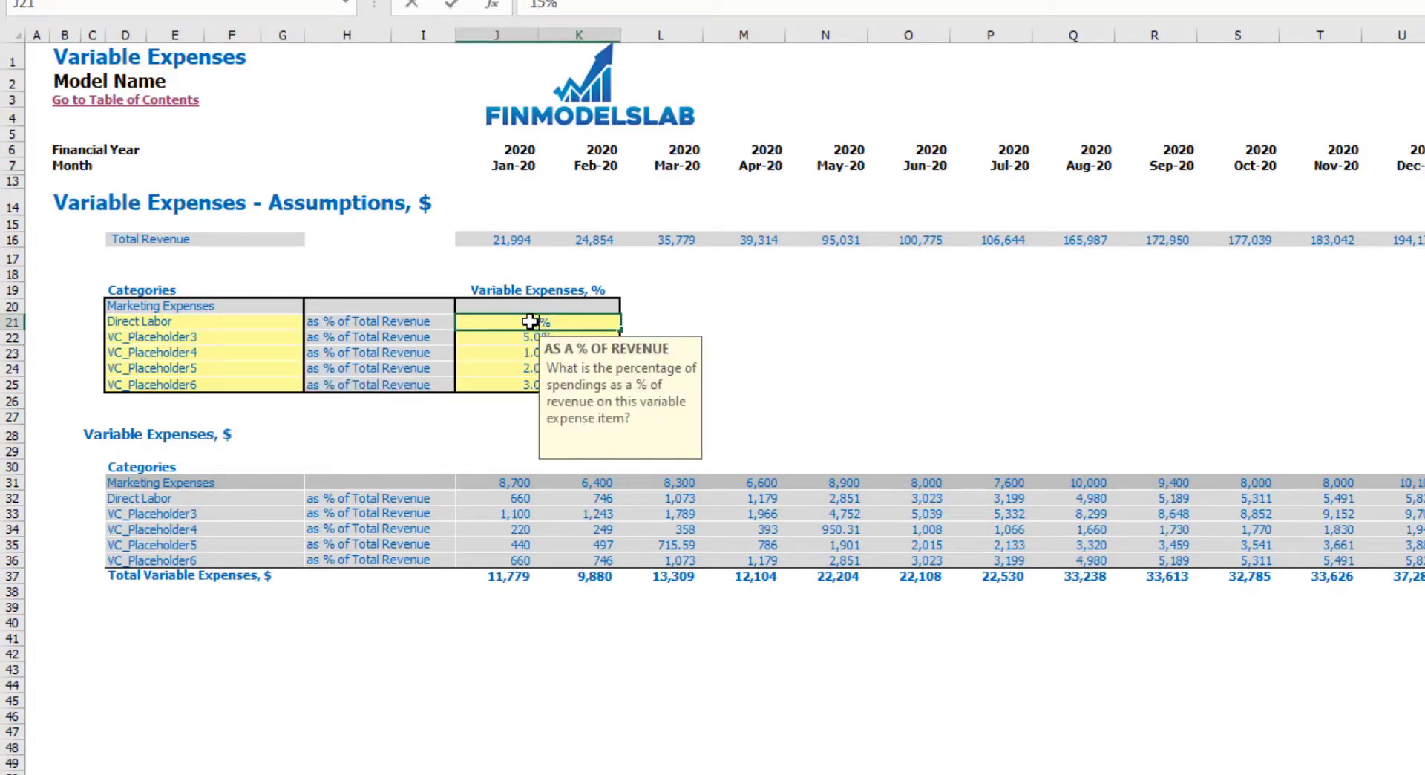
text(15%)
key(Return)
click(716, 291)
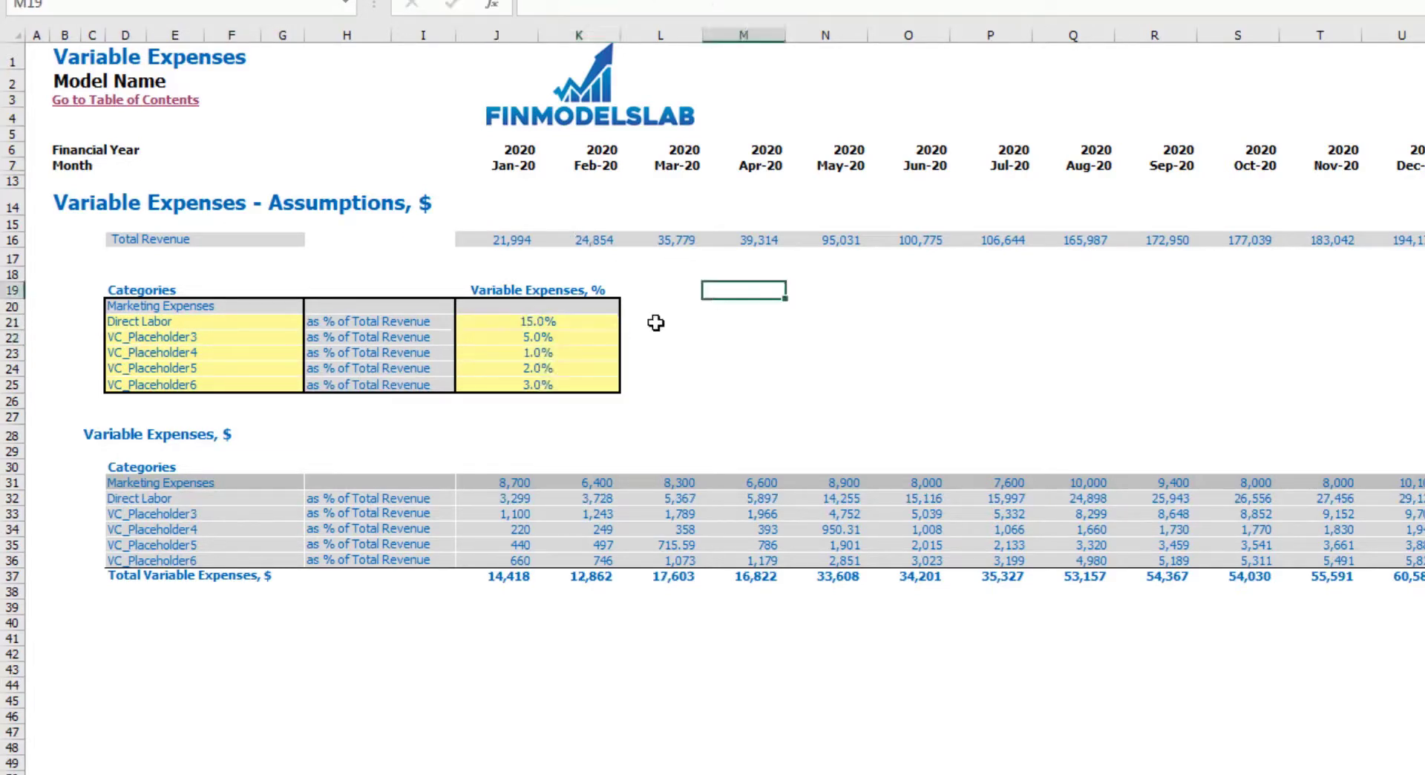
Step: Rename the VC_Placeholder3 category as Other Var Exp and set it to 10% of total revenue
click(195, 335)
text(Othe)
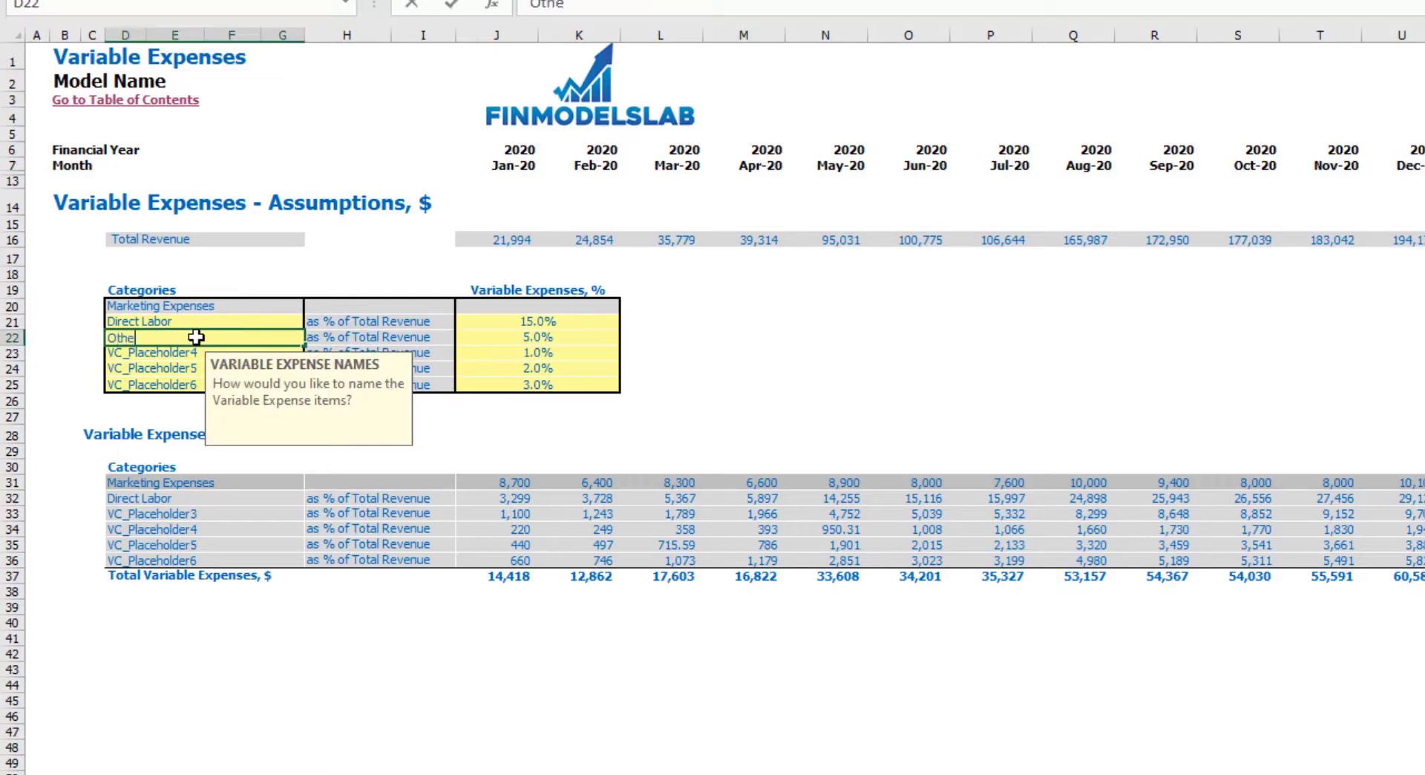
text(r Var Exp)
key(Return)
click(554, 336)
text(10%)
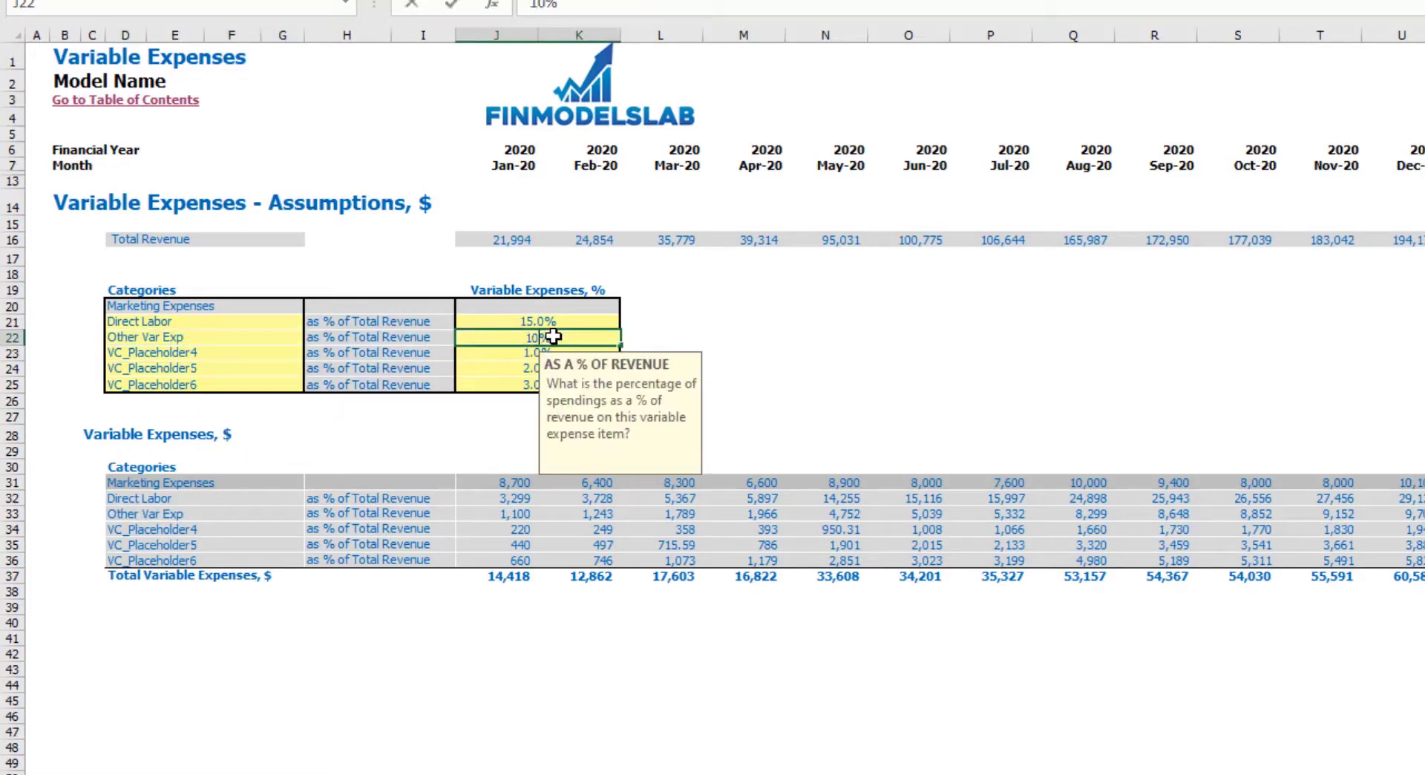
key(Return)
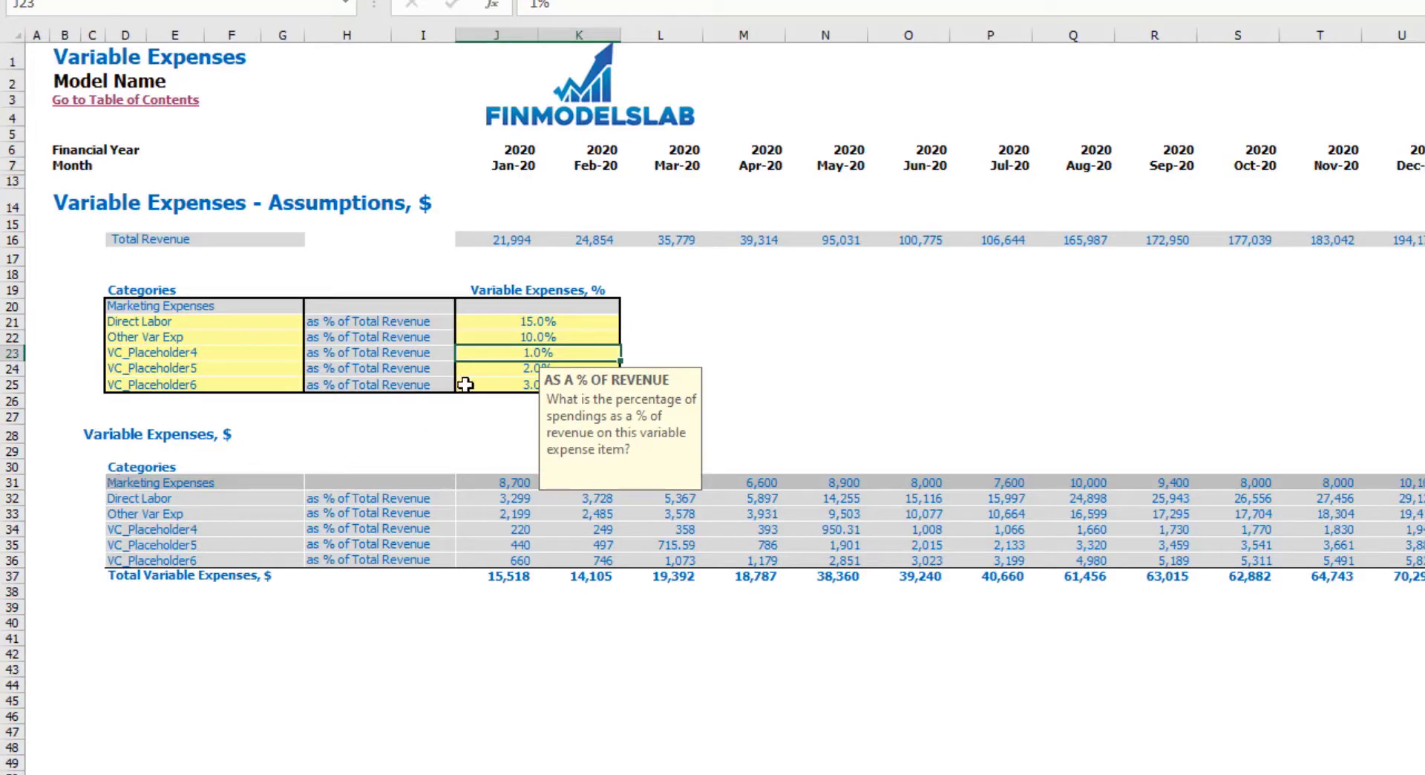
Step: Review total revenue and the monthly variable expenses, then expand Total Variable Expenses in the income statement to examine its category lines
click(11, 239)
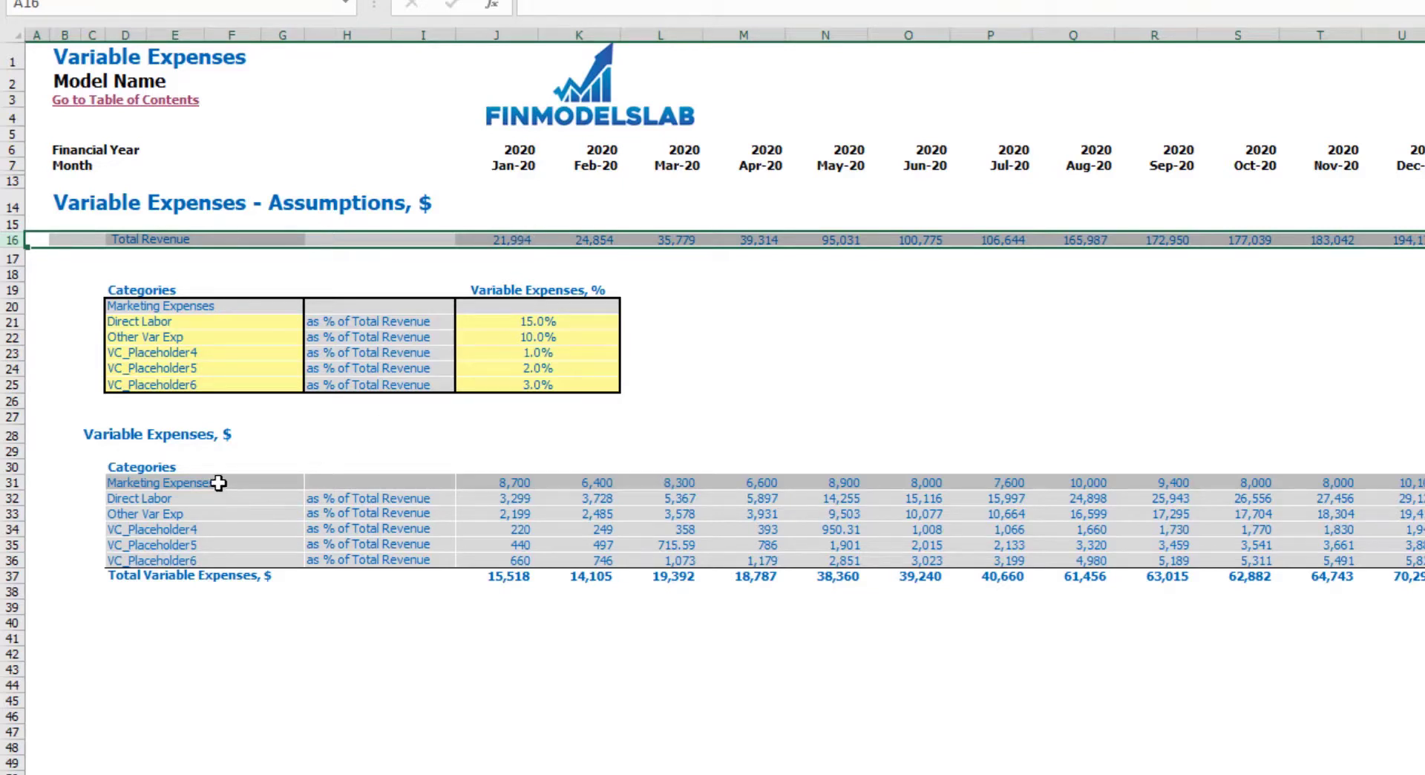
drag(219, 482, 740, 579)
click(705, 672)
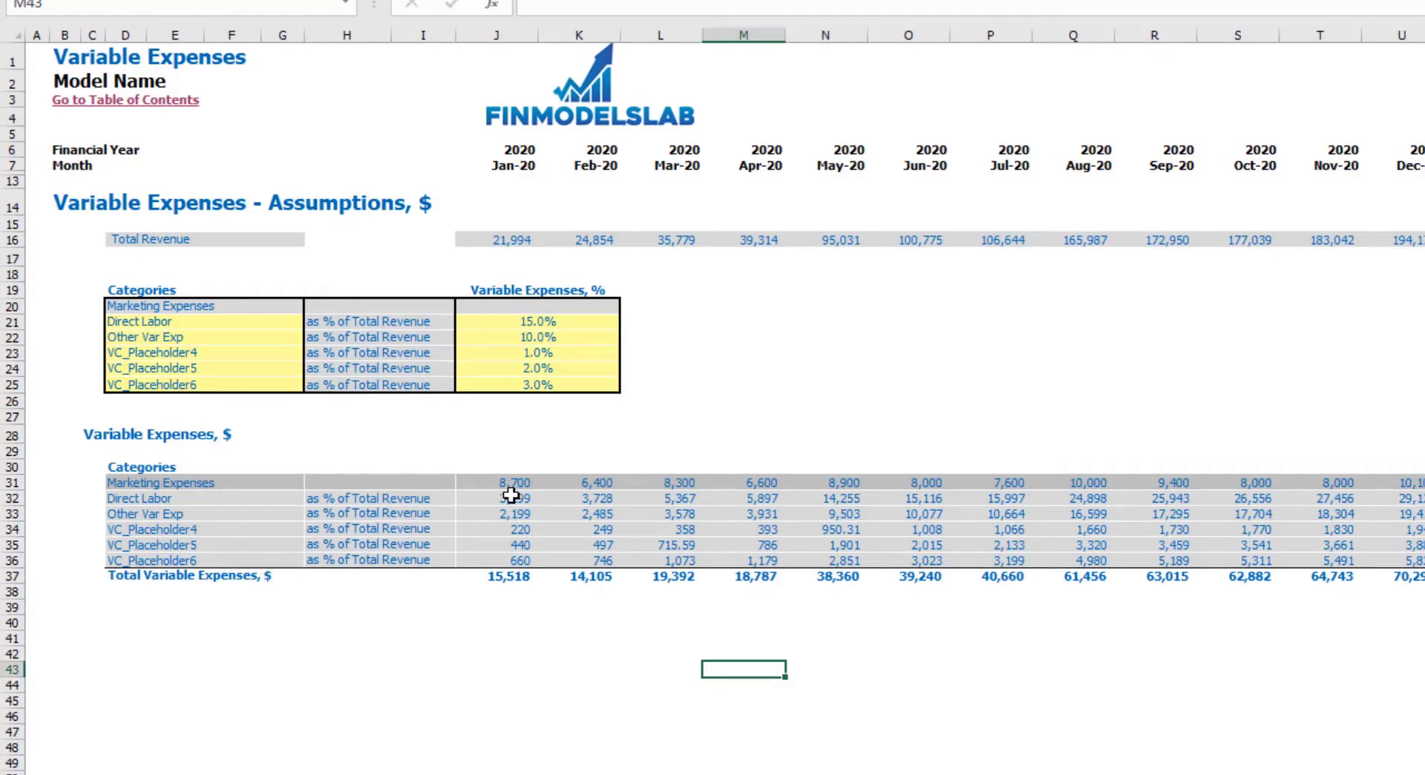
drag(541, 309, 547, 382)
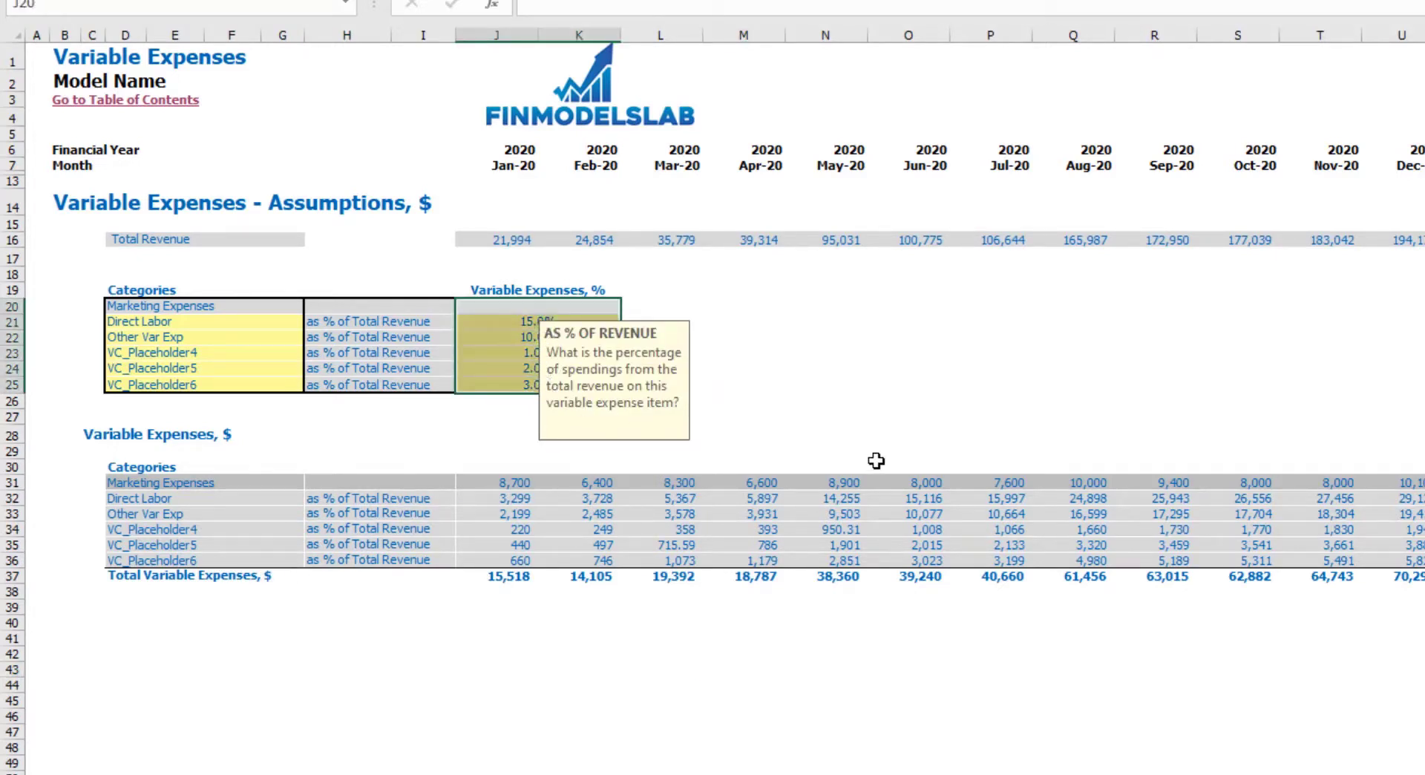
click(401, 773)
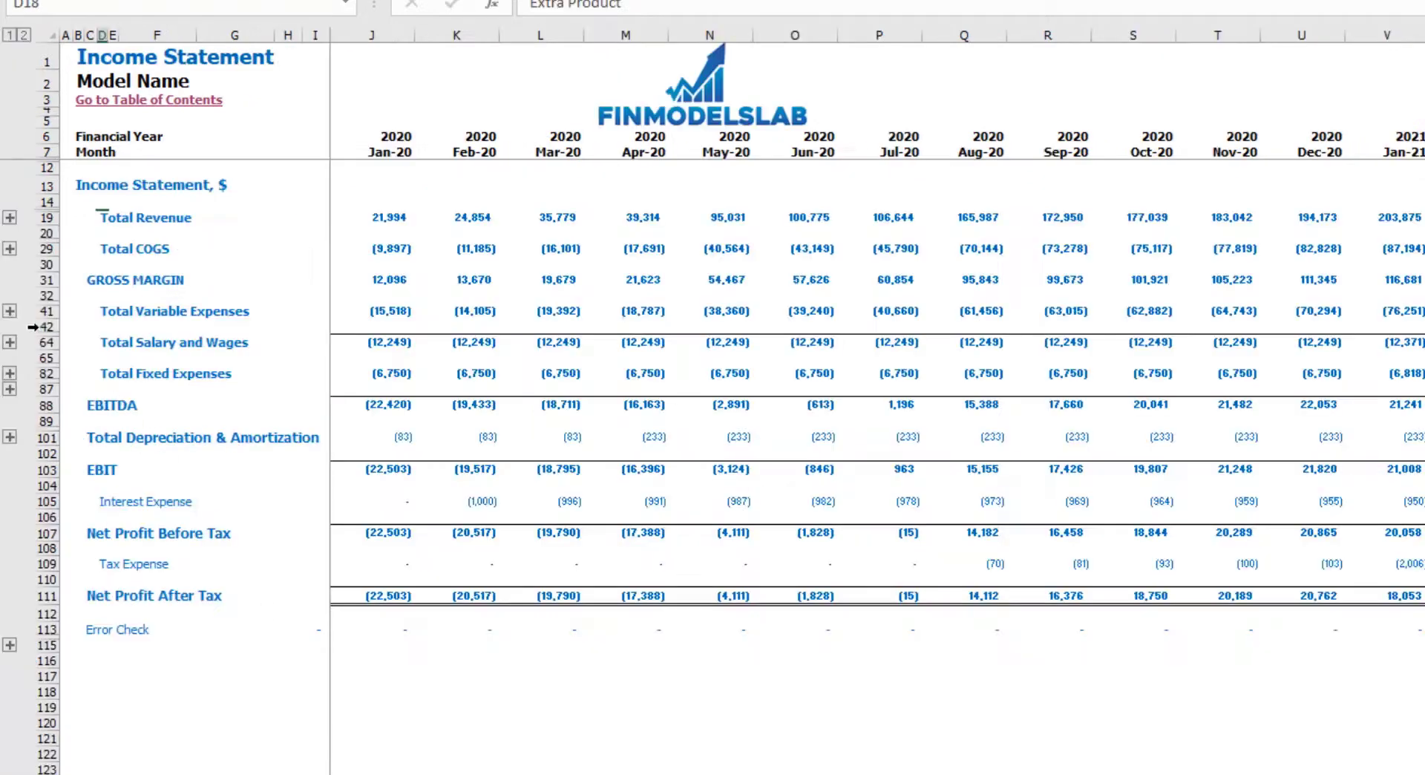
click(9, 311)
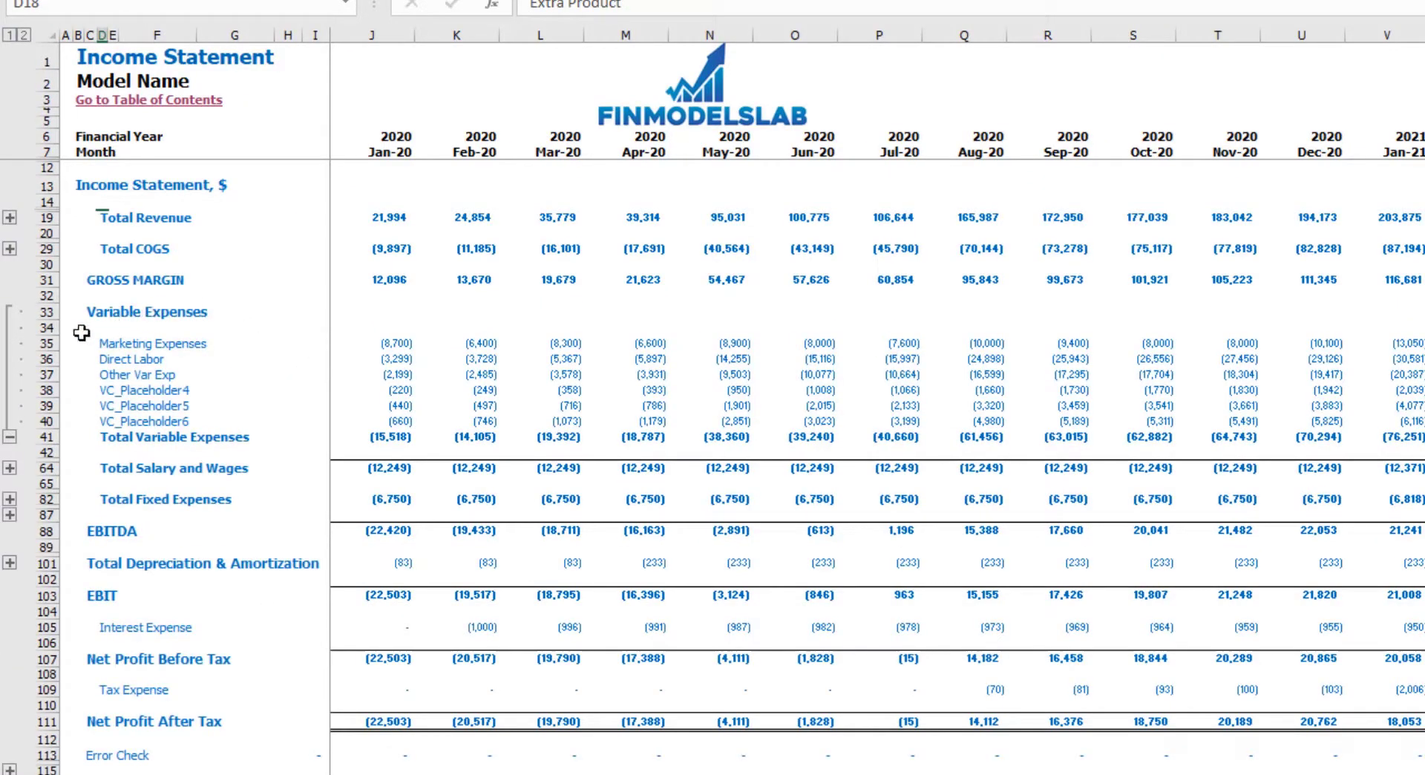
drag(49, 313, 77, 419)
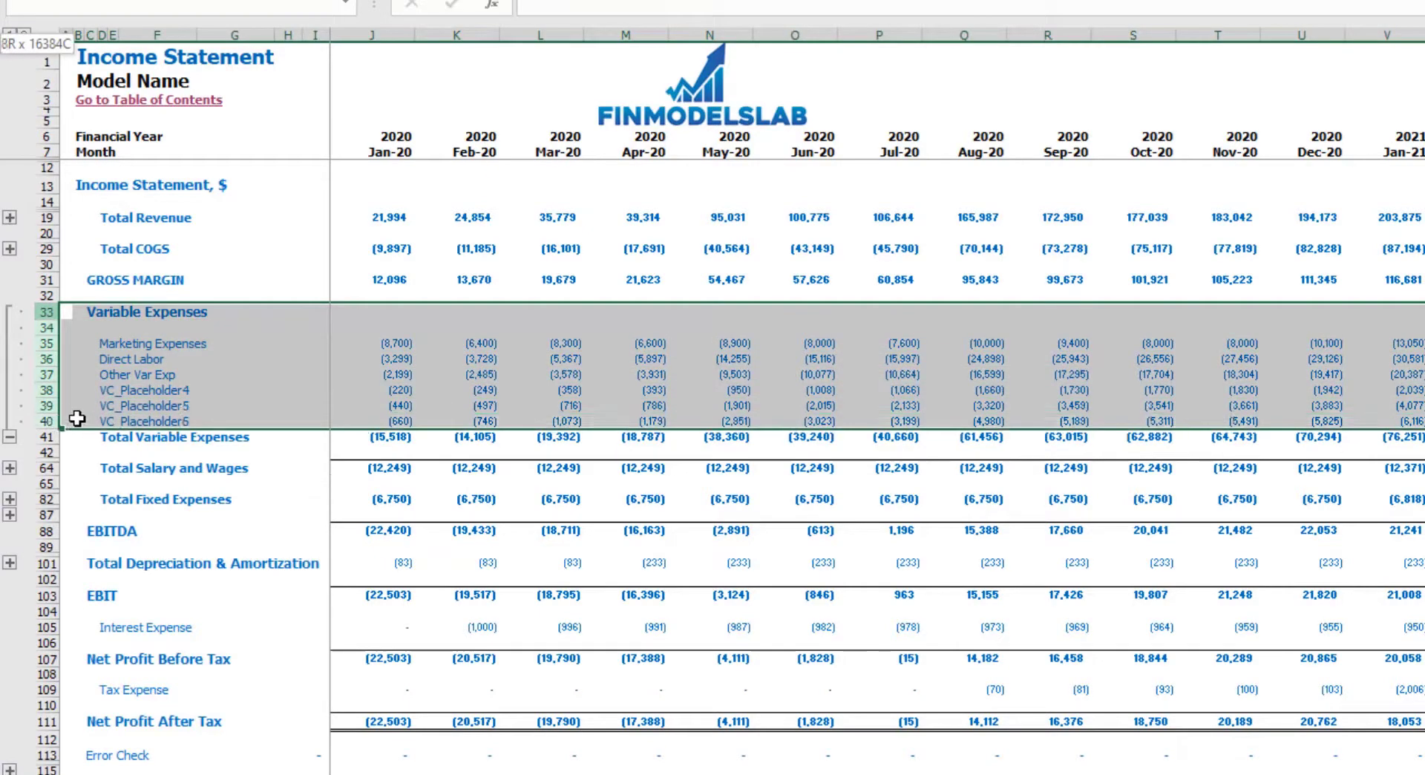
click(398, 438)
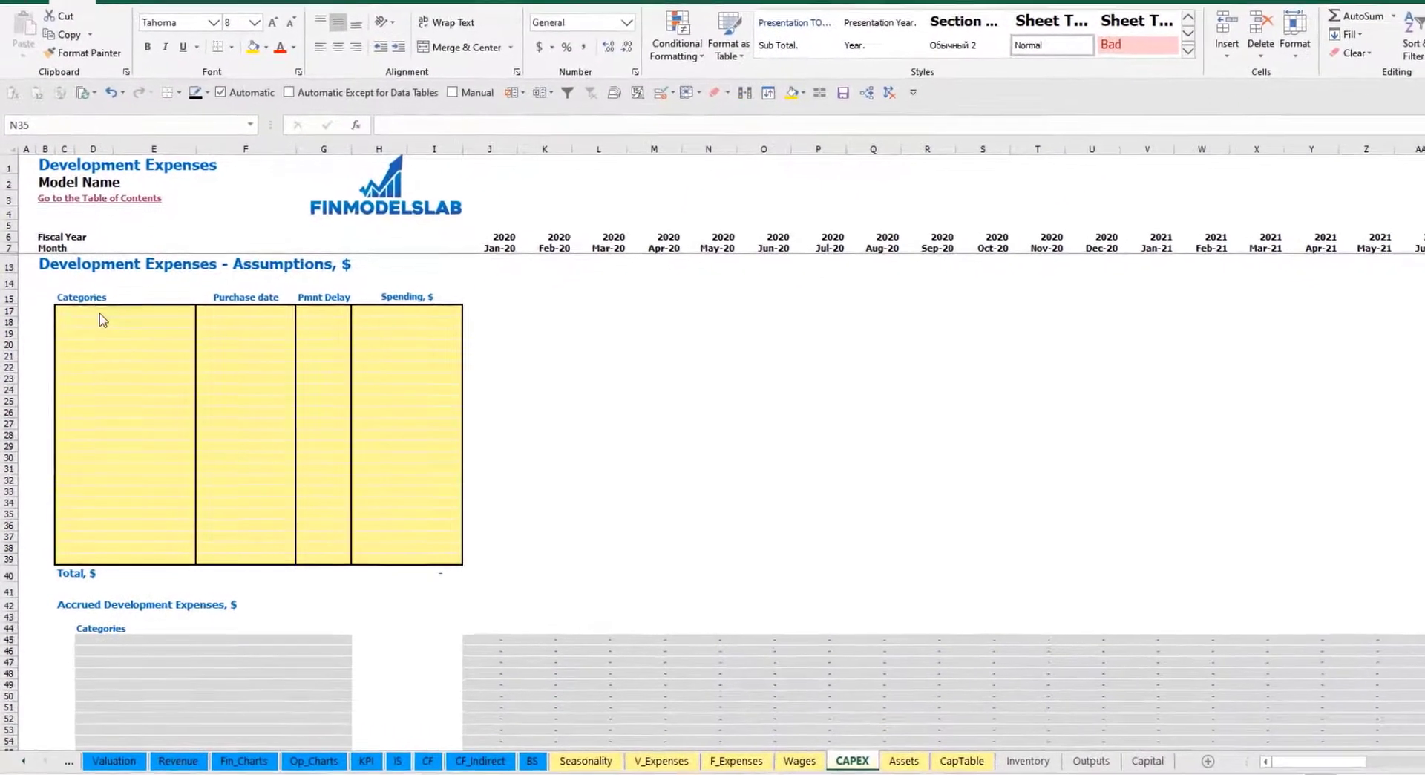
Step: Enter Kitchen and Other dev exp as the first two development expense categories on the CAPEX sheet
click(107, 311)
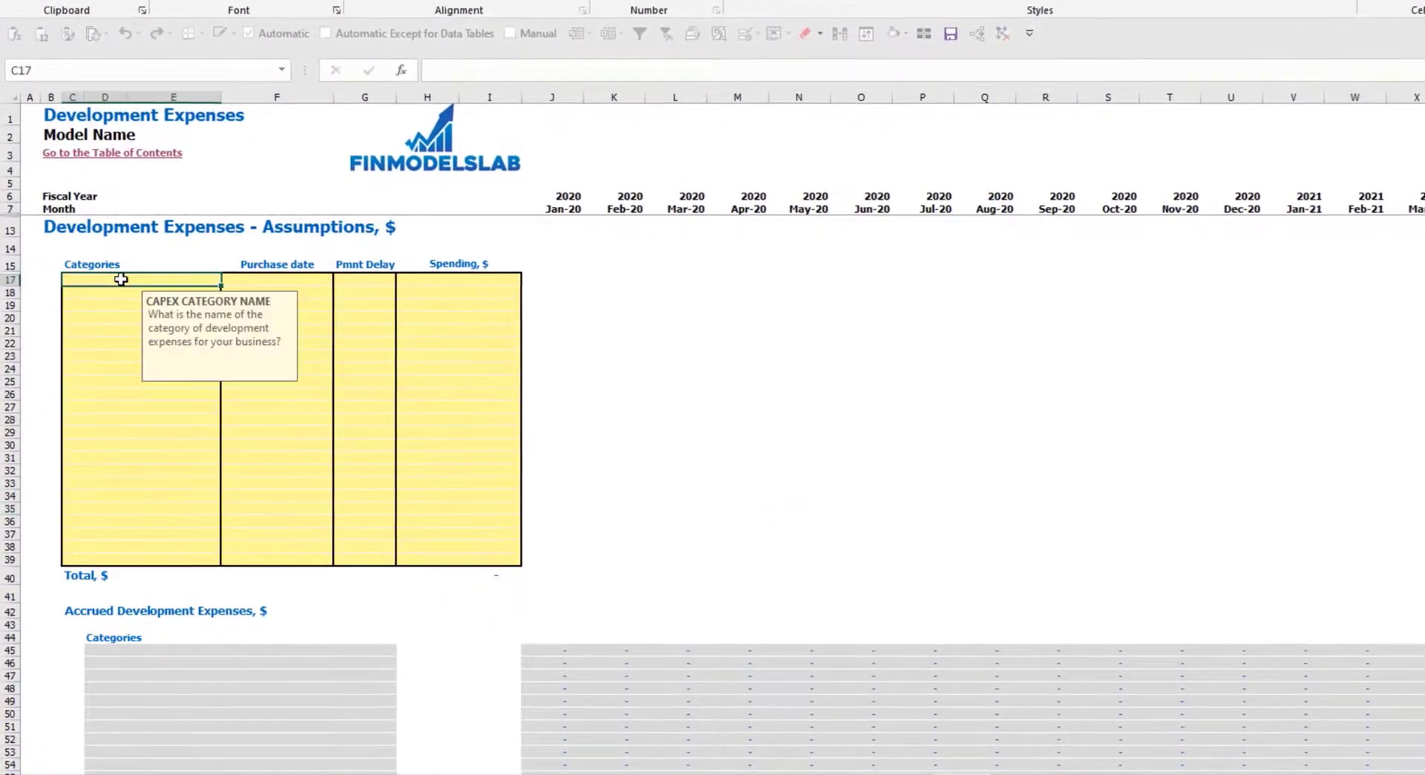
text(Kitche)
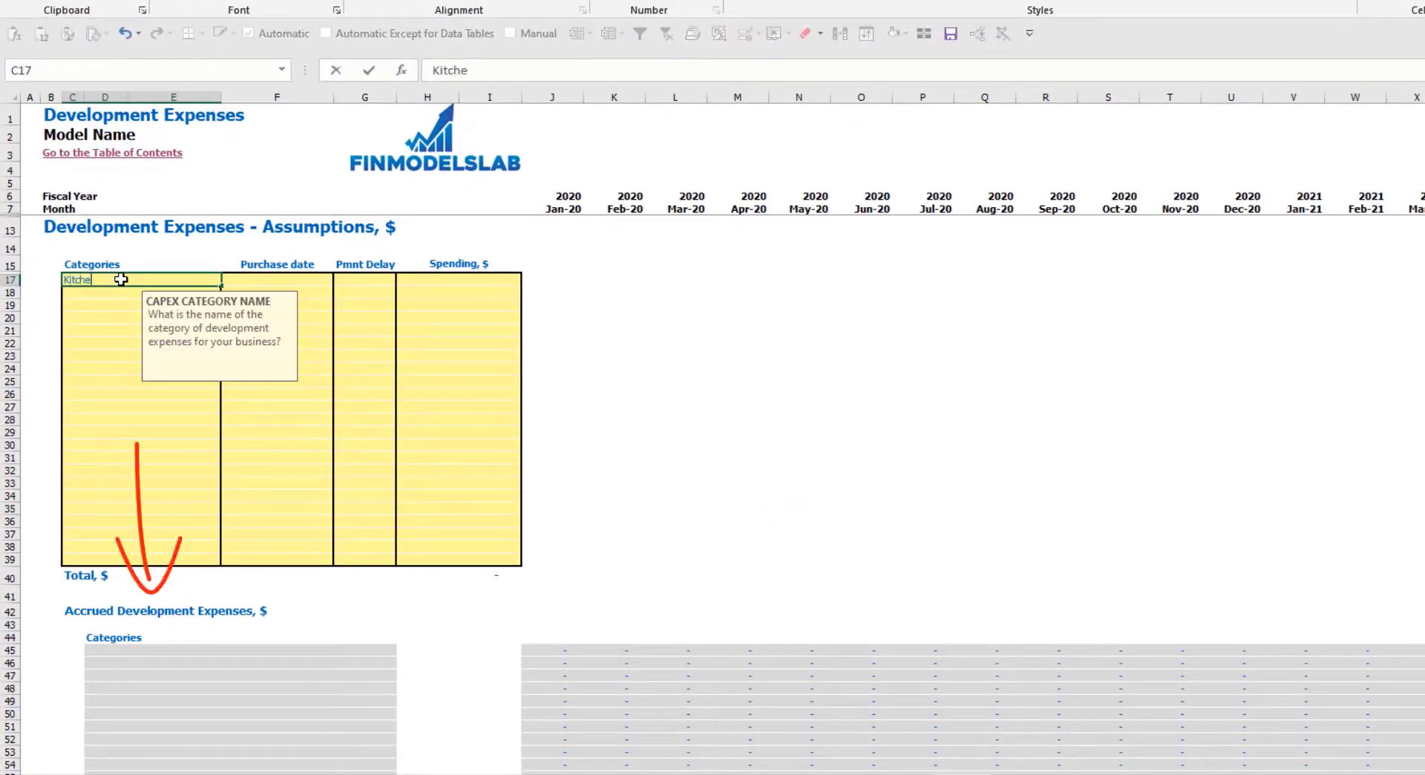
text(n)
key(Return)
text(Other dev exp)
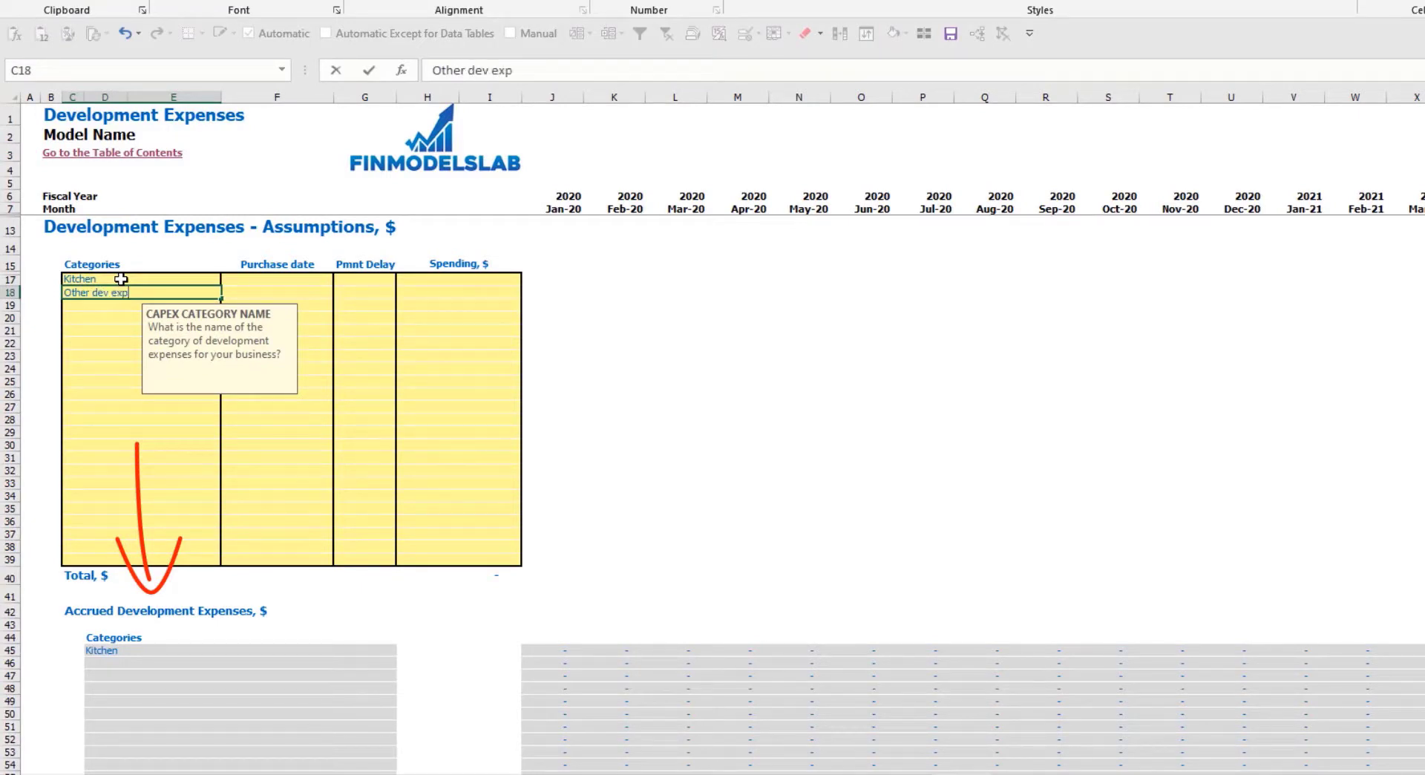
key(Return)
Step: Set the purchase dates to Feb-20 for Kitchen and Mar-20 for Other dev exp
click(299, 276)
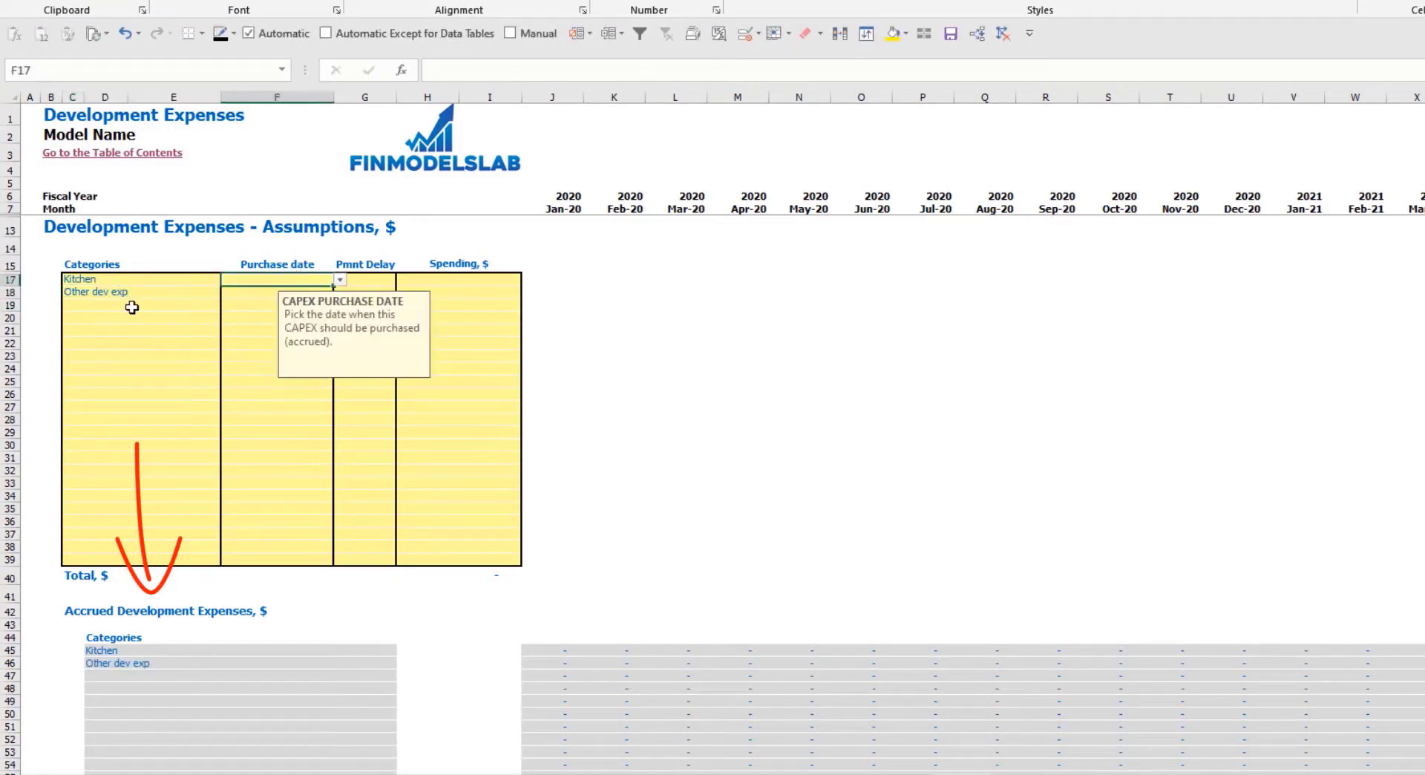
click(339, 280)
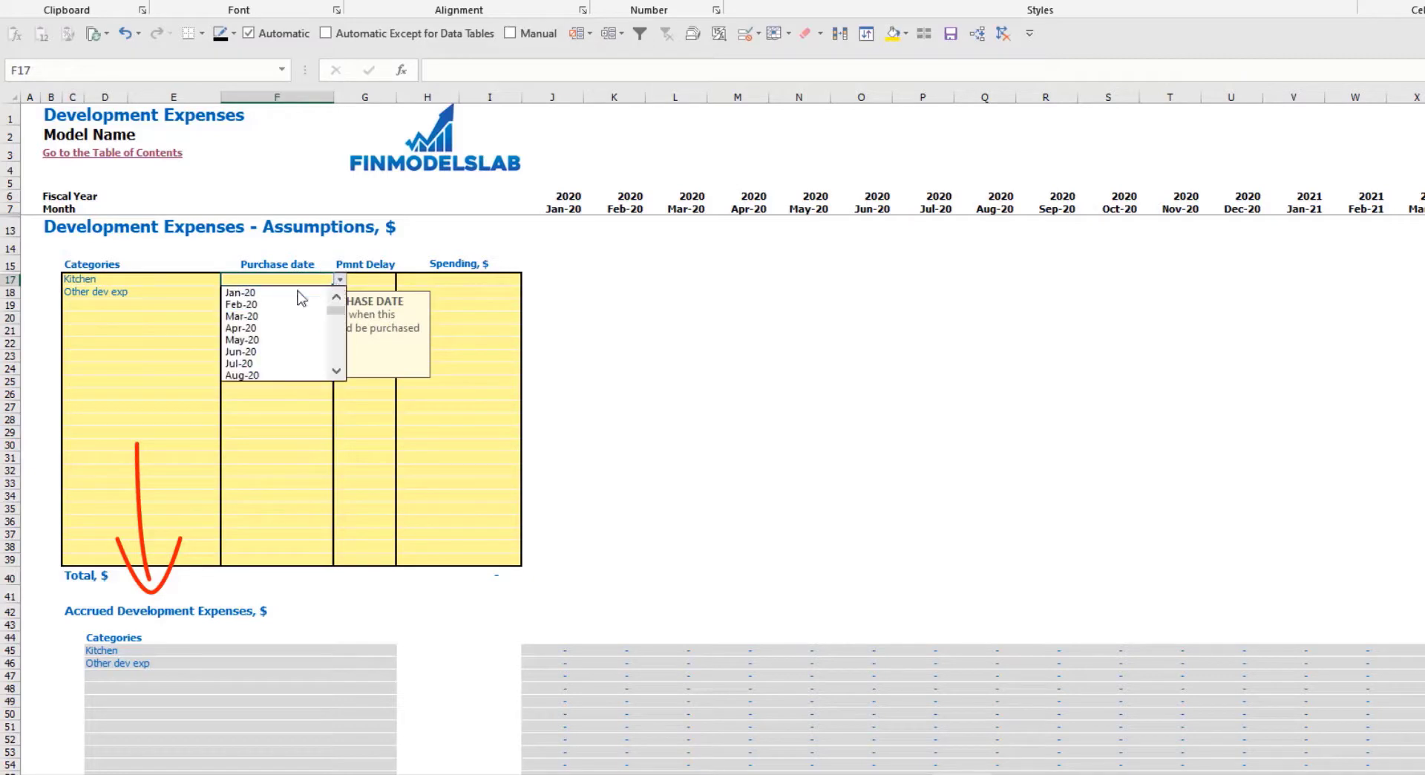
click(245, 304)
click(312, 291)
click(339, 293)
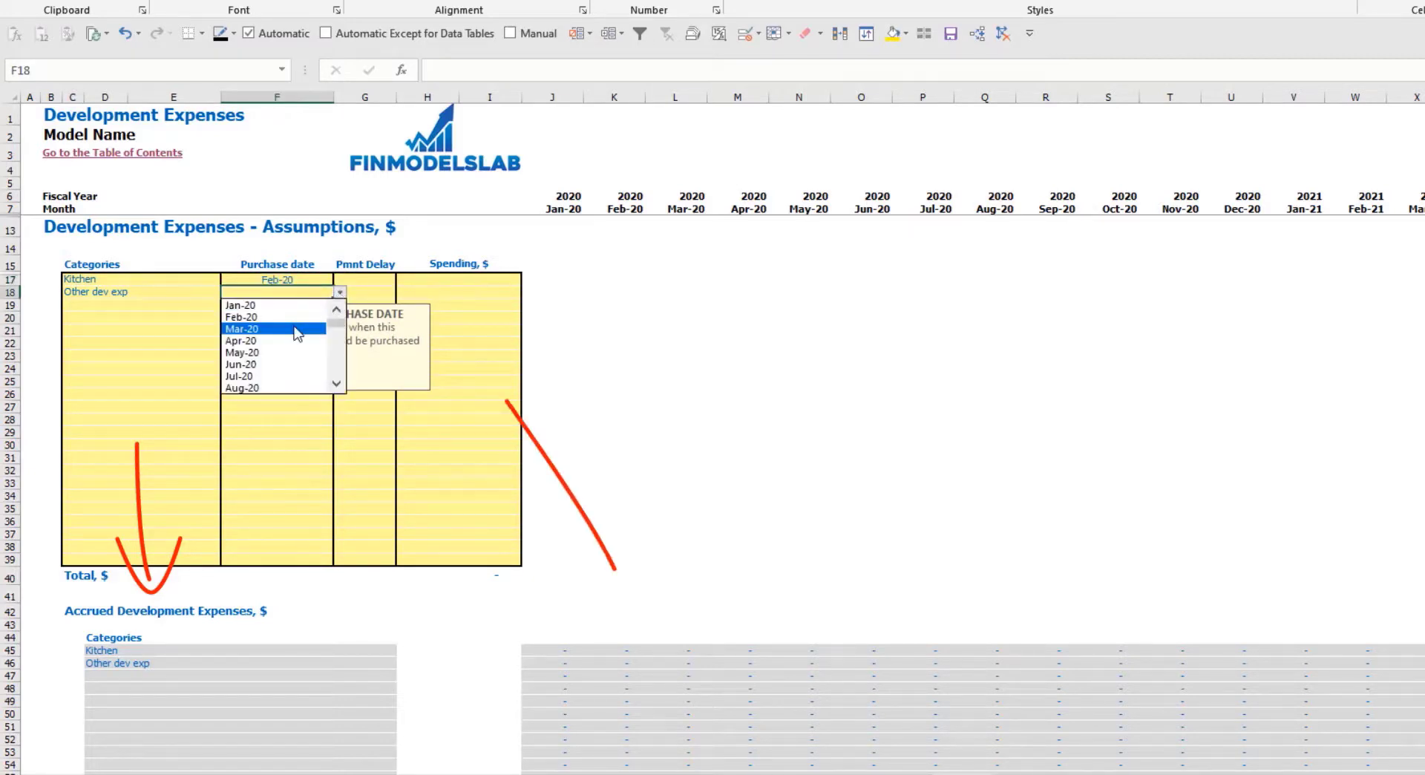
click(297, 329)
Step: Enter spending of 50,000 for Kitchen and 10,000 for Other dev exp
click(464, 285)
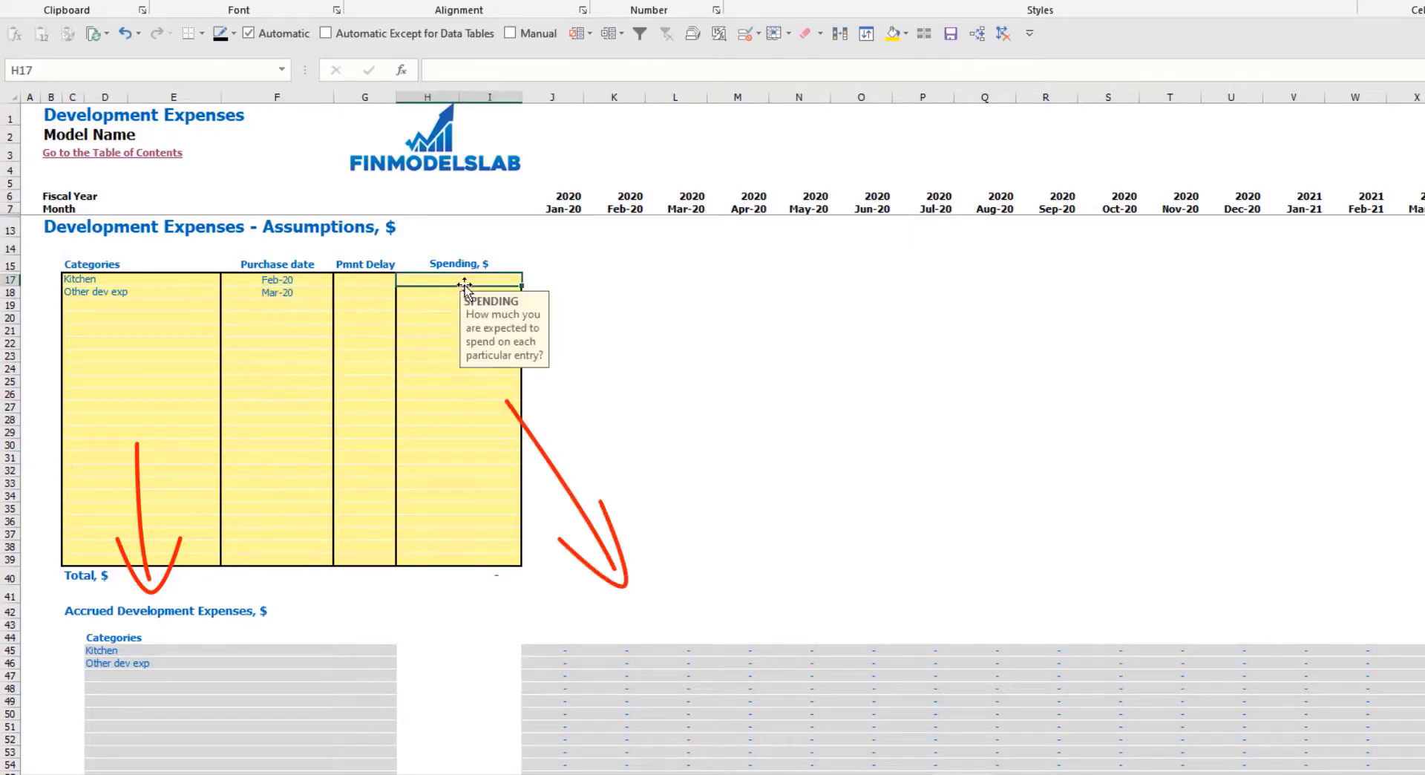
text(50000)
key(Return)
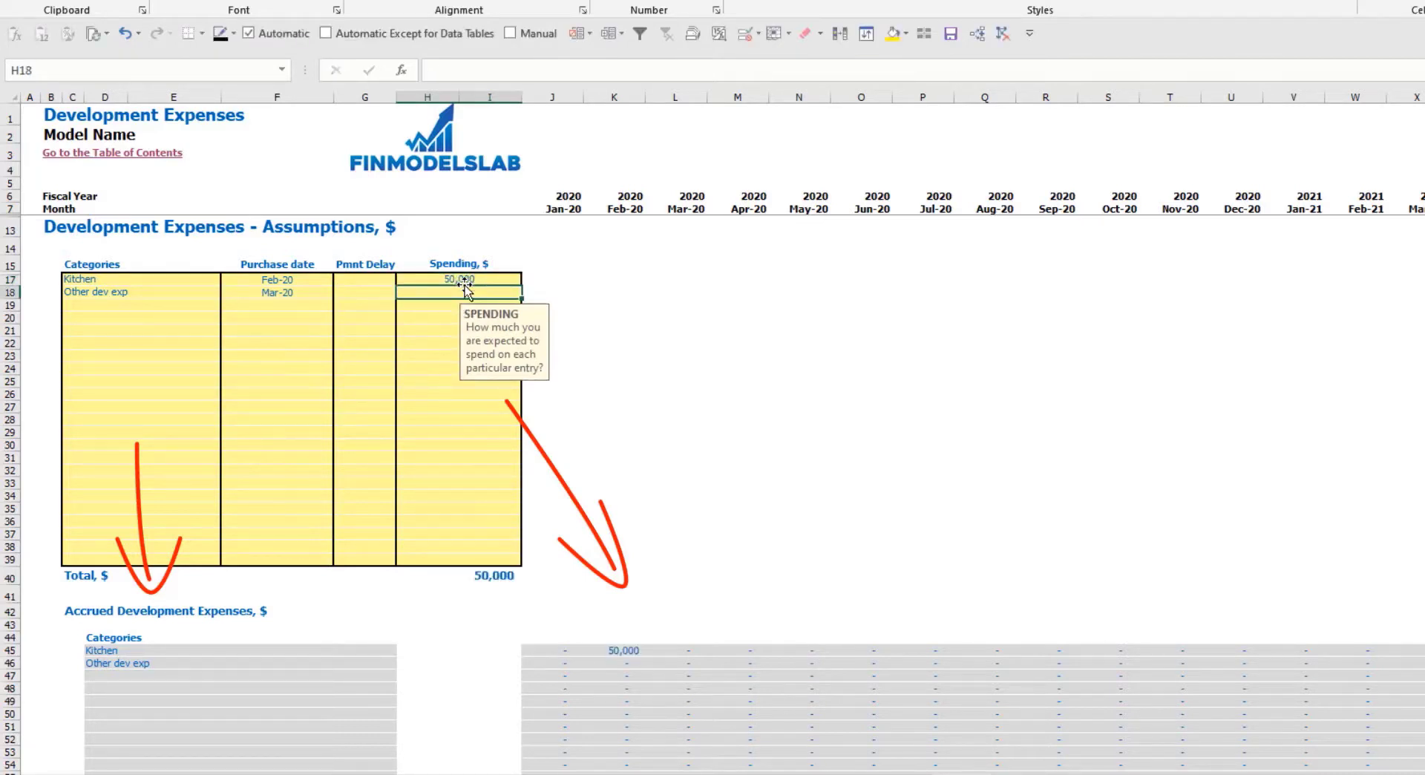
text(10000)
key(Return)
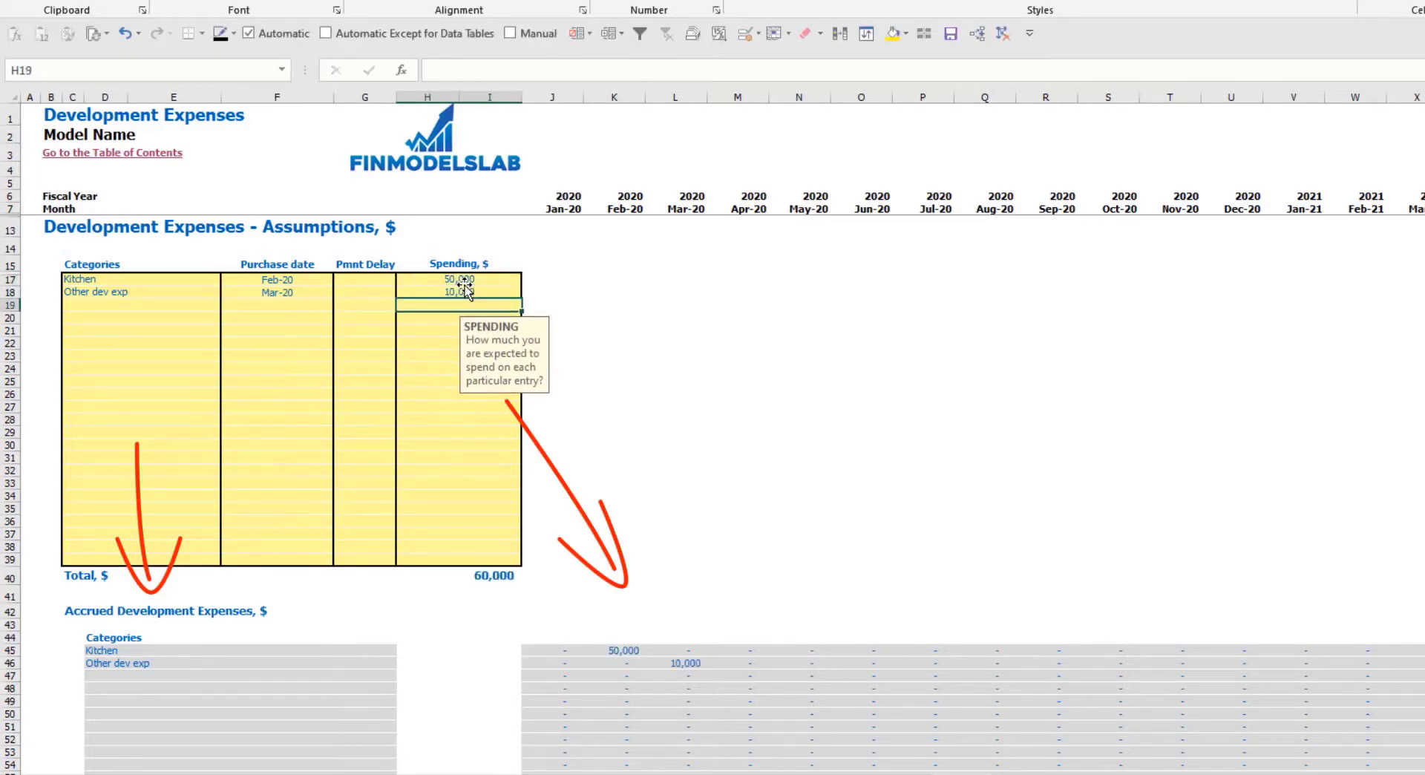
Step: Set the Kitchen payment delay to 2M and check its April 2020 amount in the paid development expenses
click(374, 281)
click(403, 280)
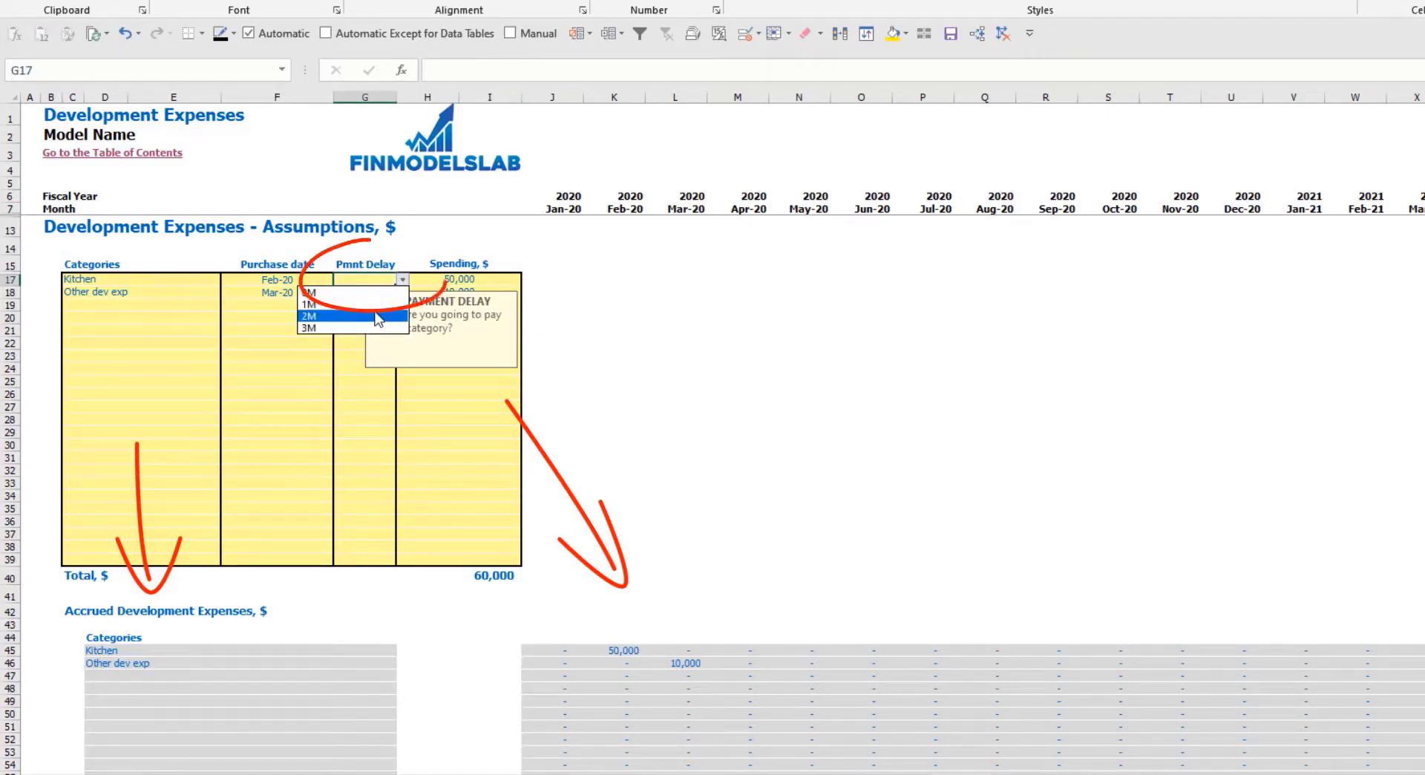
click(364, 318)
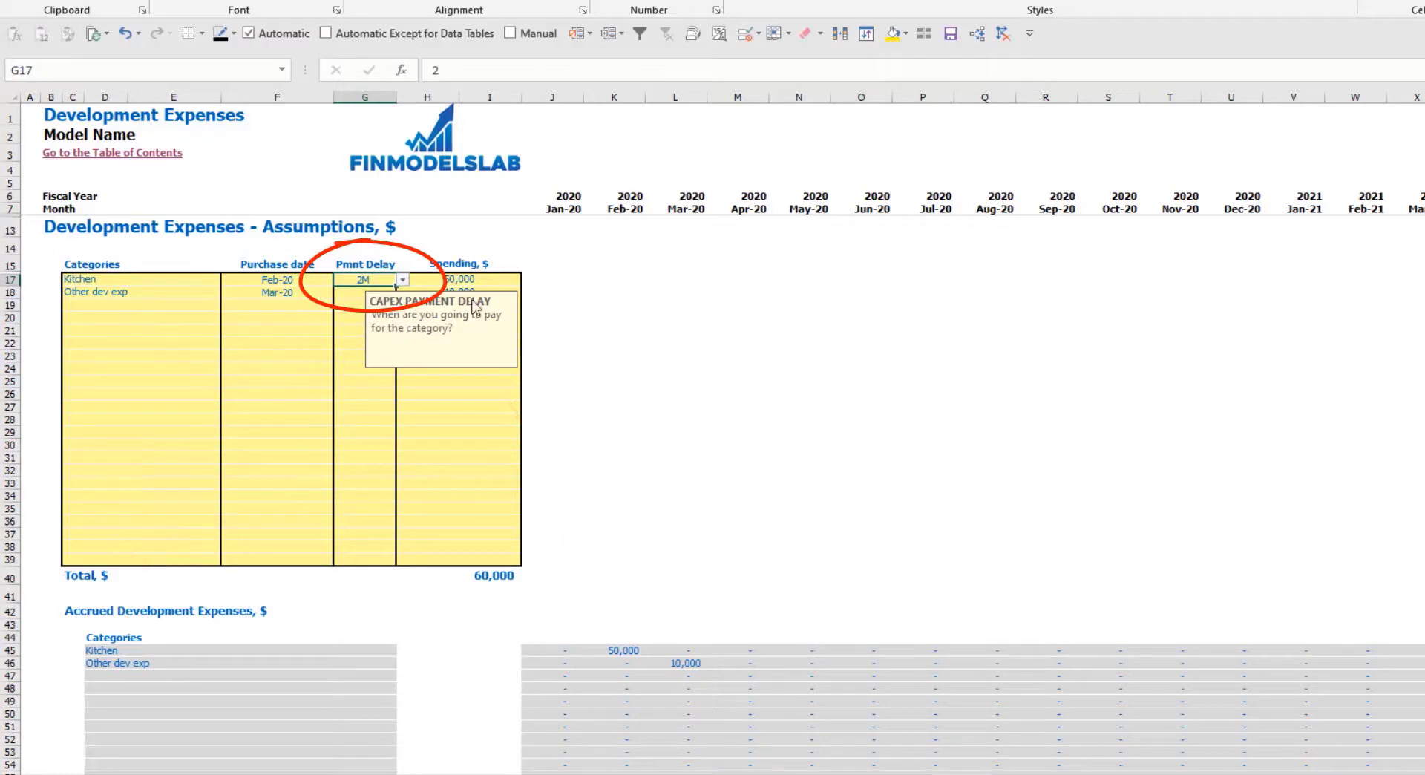
scroll(683, 608, down, 10)
click(738, 619)
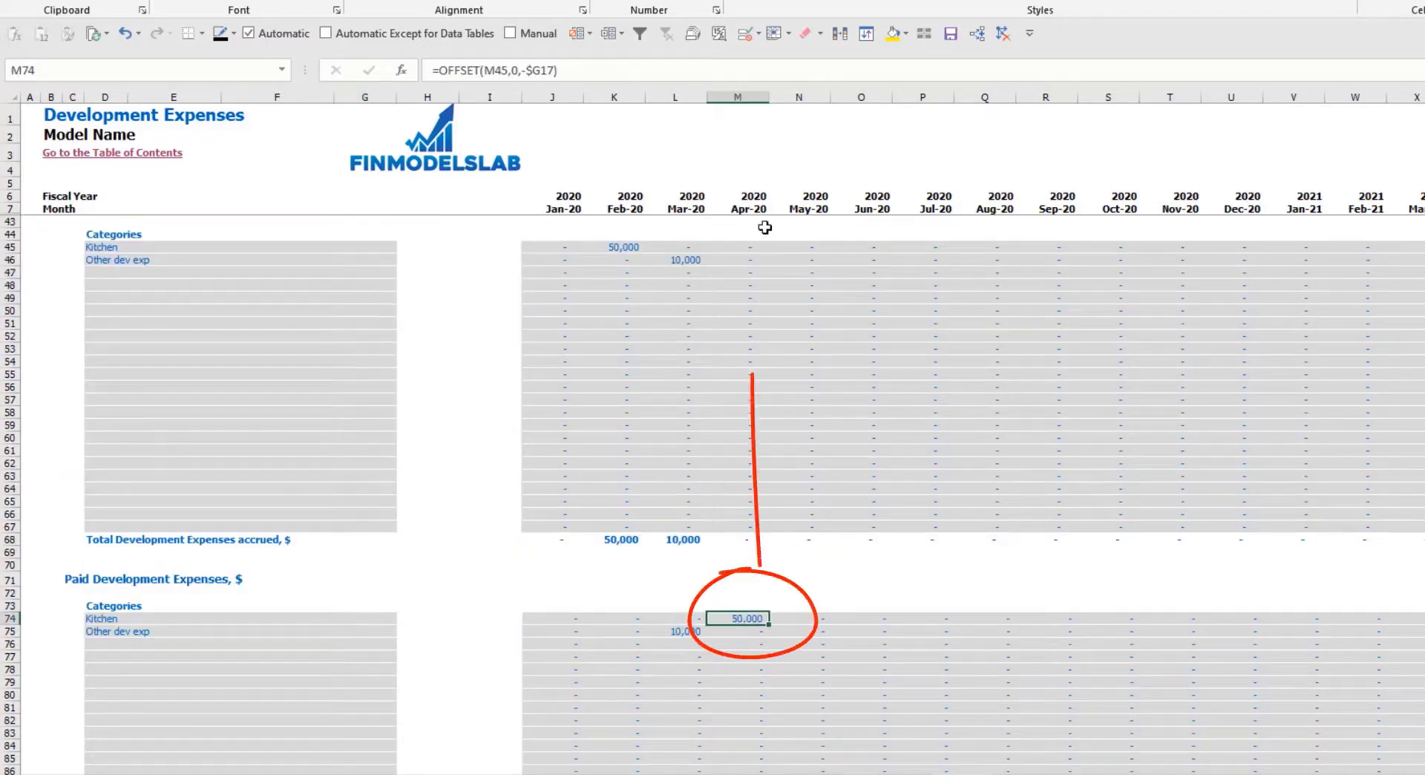
Step: Set the Other dev exp payment delay to 3M and check its June 2020 amount in the paid development expenses
scroll(357, 334, up, 10)
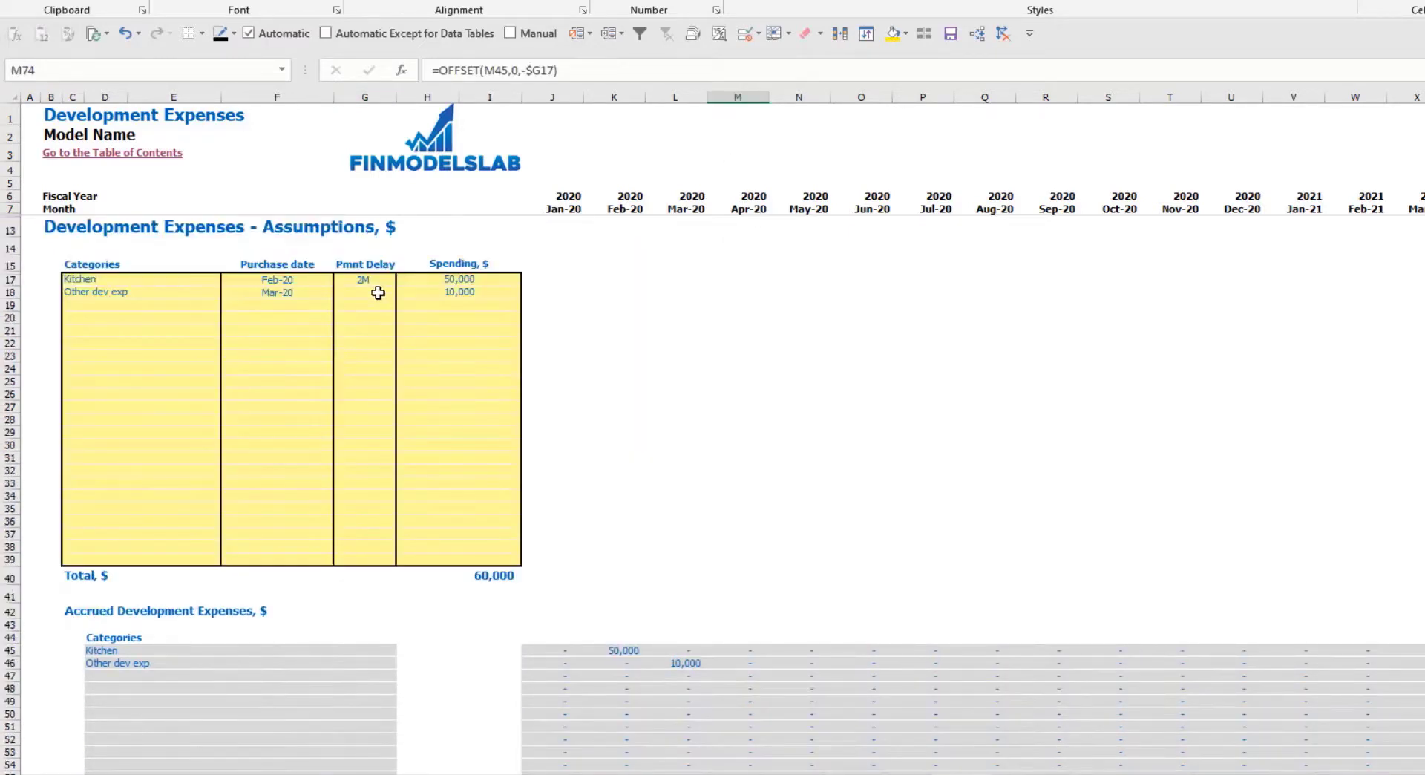
click(378, 293)
click(403, 293)
click(364, 343)
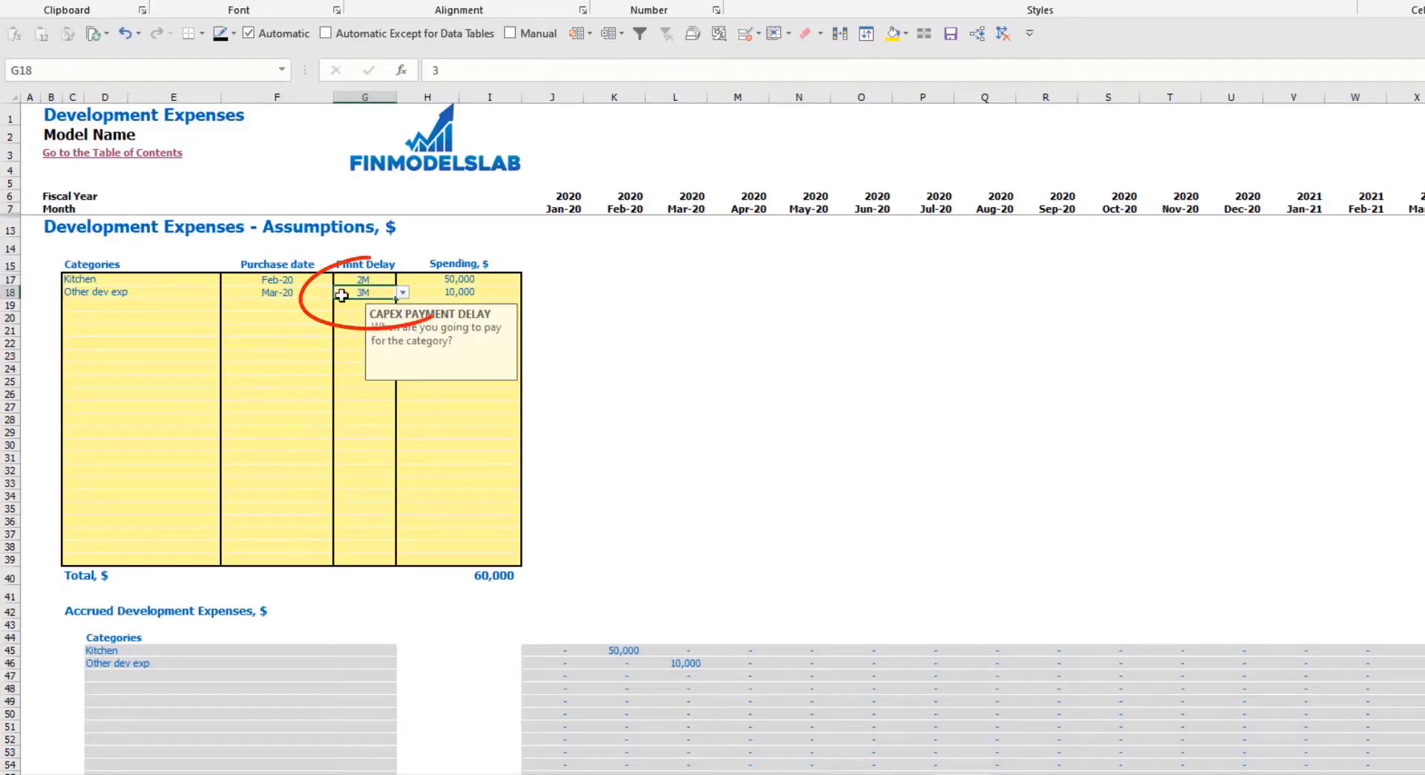
scroll(701, 438, down, 10)
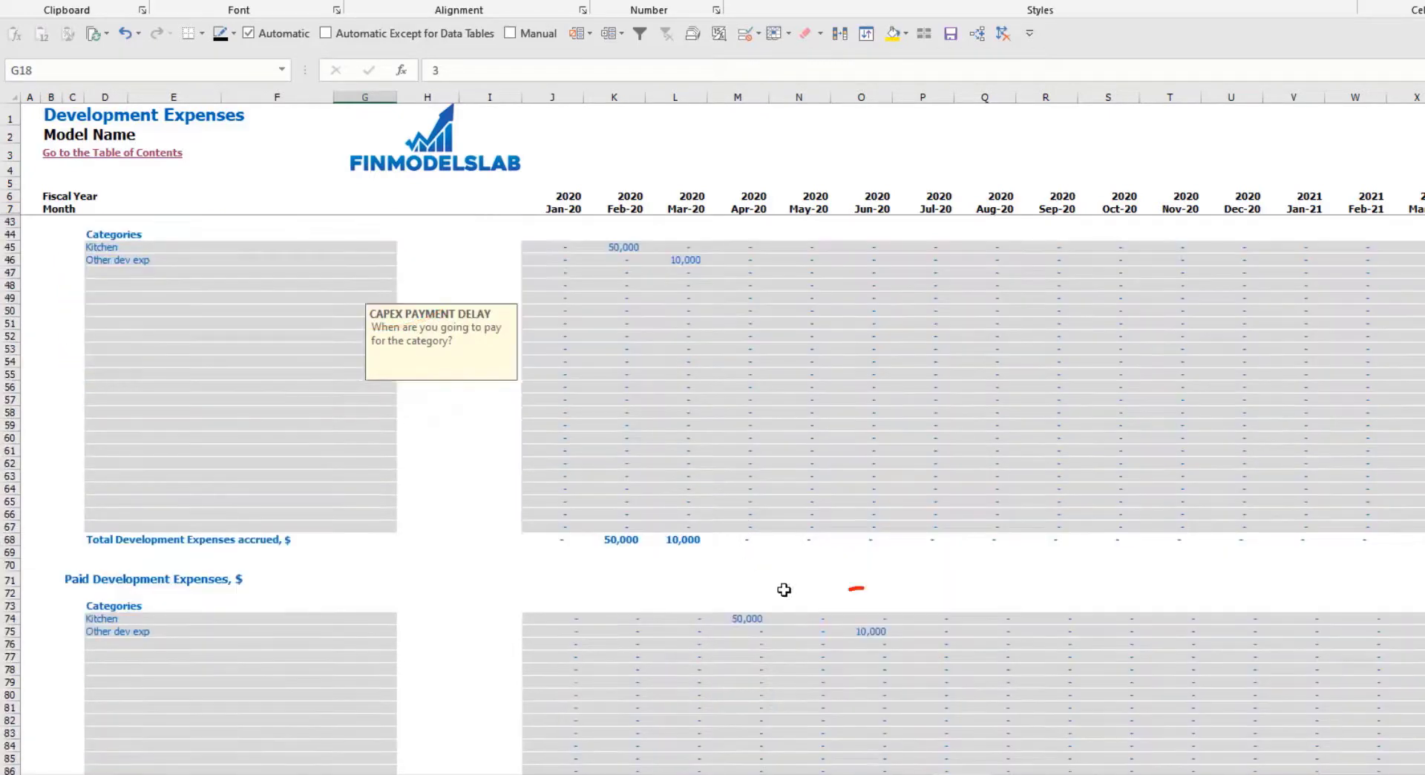
click(865, 643)
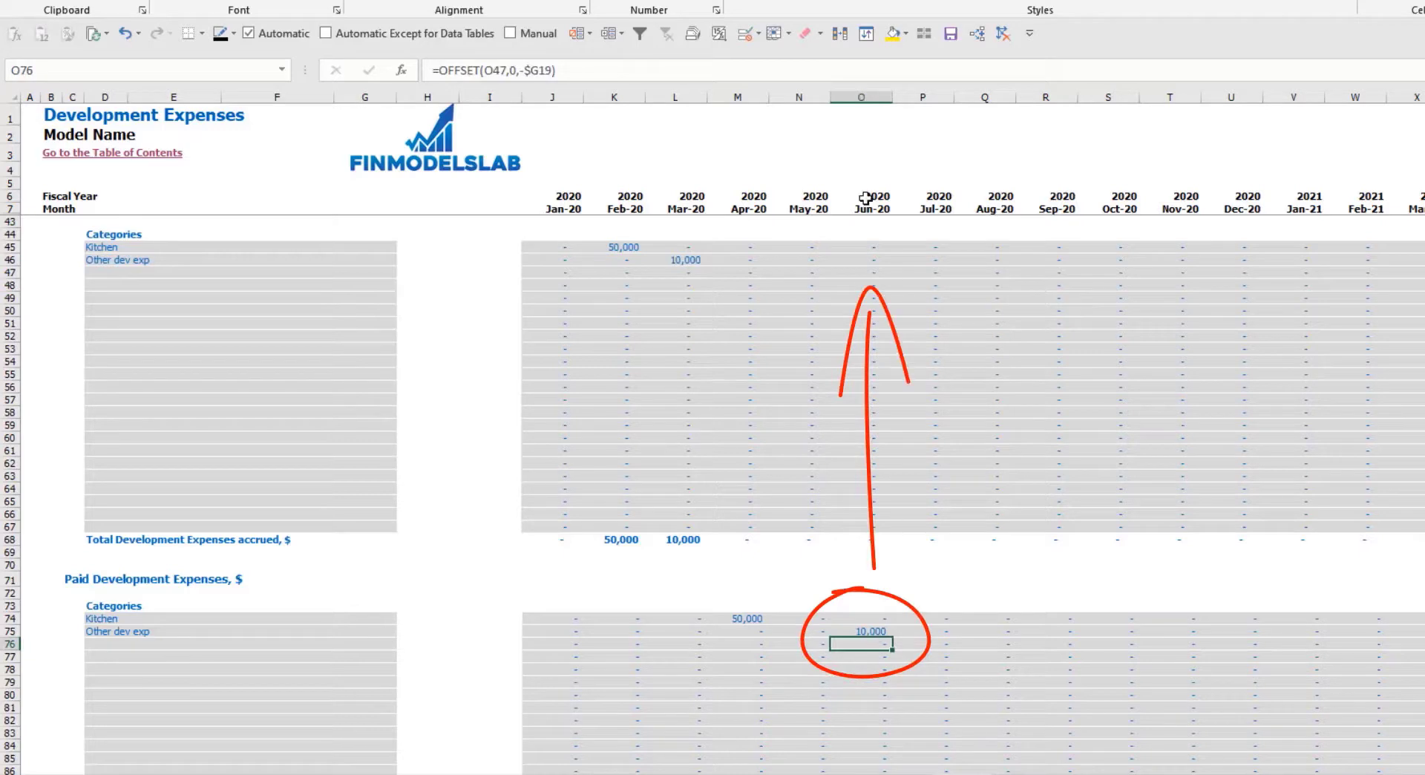
Step: Check the total development spending and review the Development CAPEX depreciation and closing net book value on the Assets sheet
scroll(538, 432, up, 10)
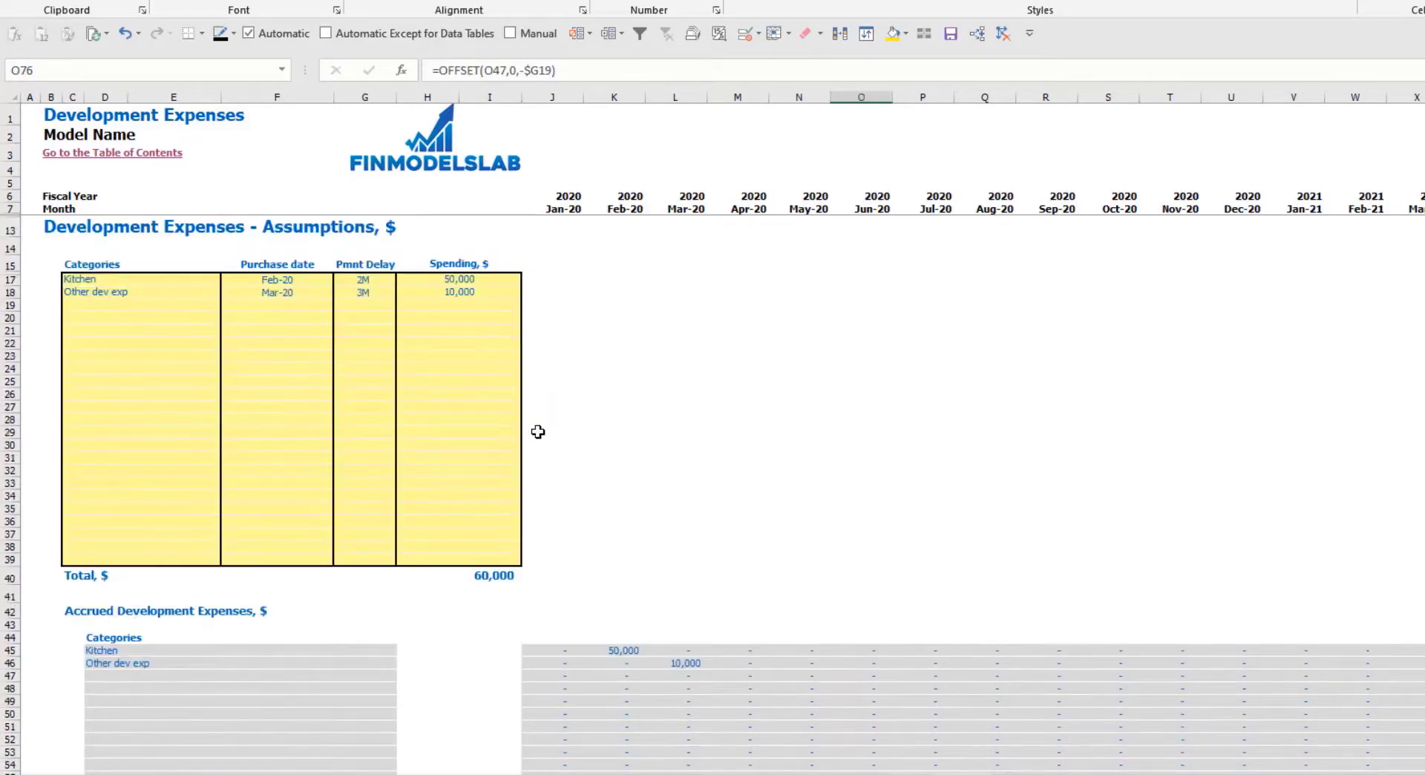
click(460, 577)
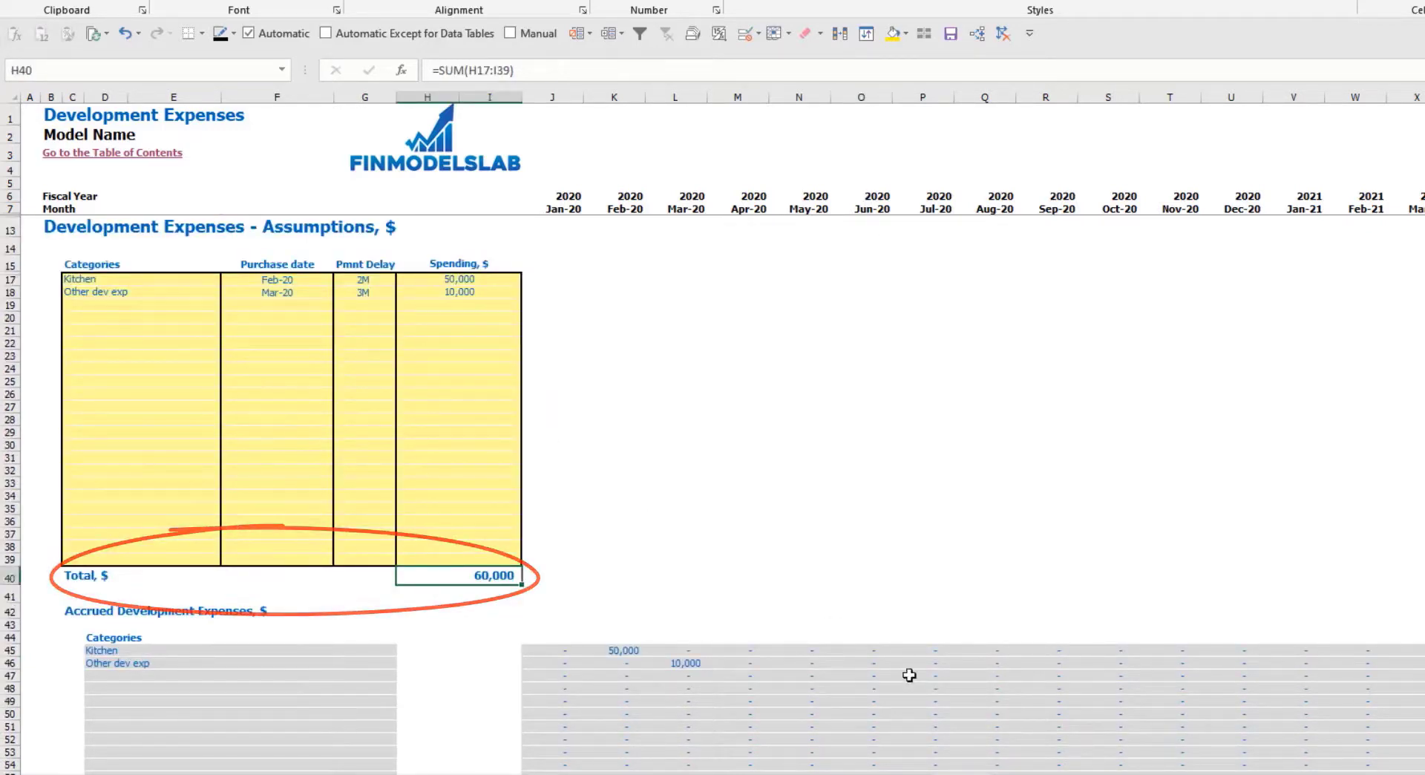
key(ctrl+Page_Down)
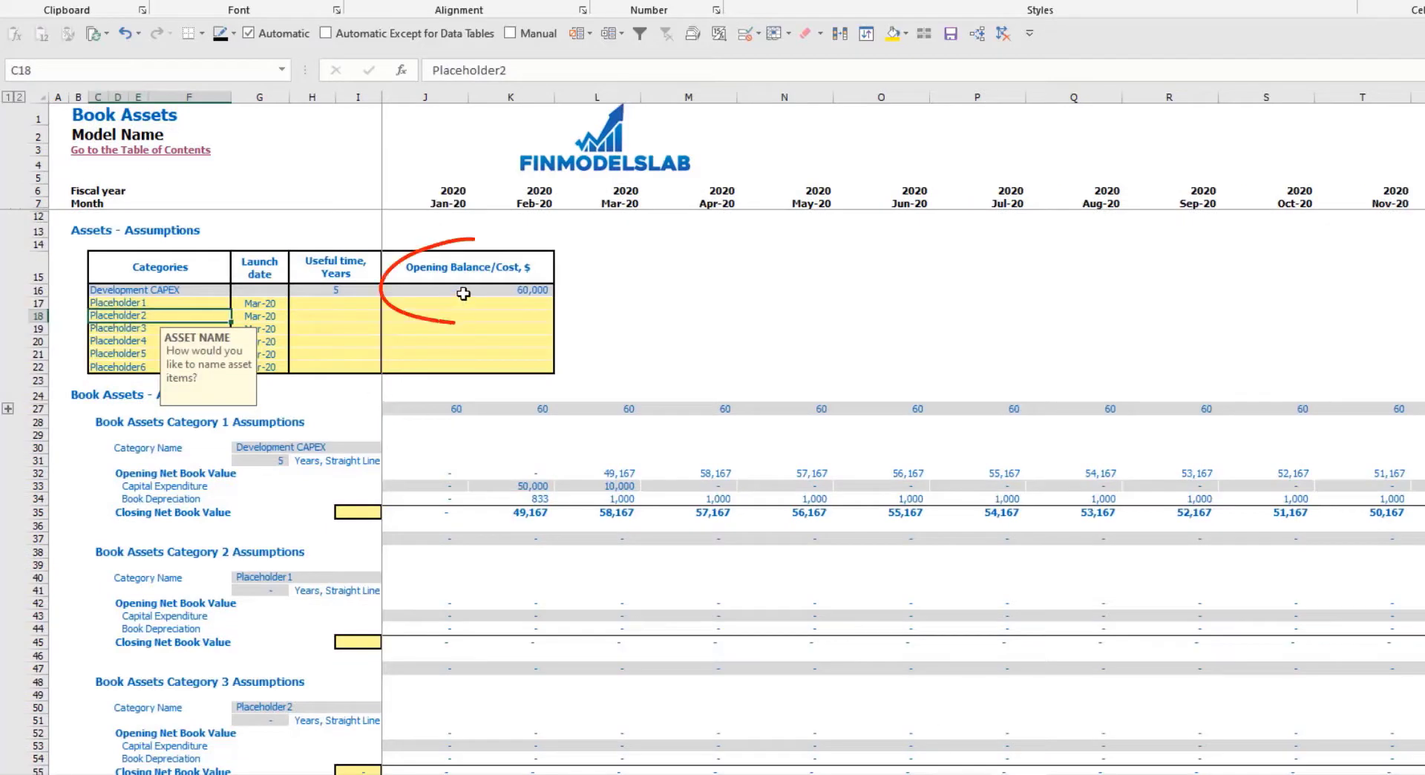
drag(195, 290, 489, 289)
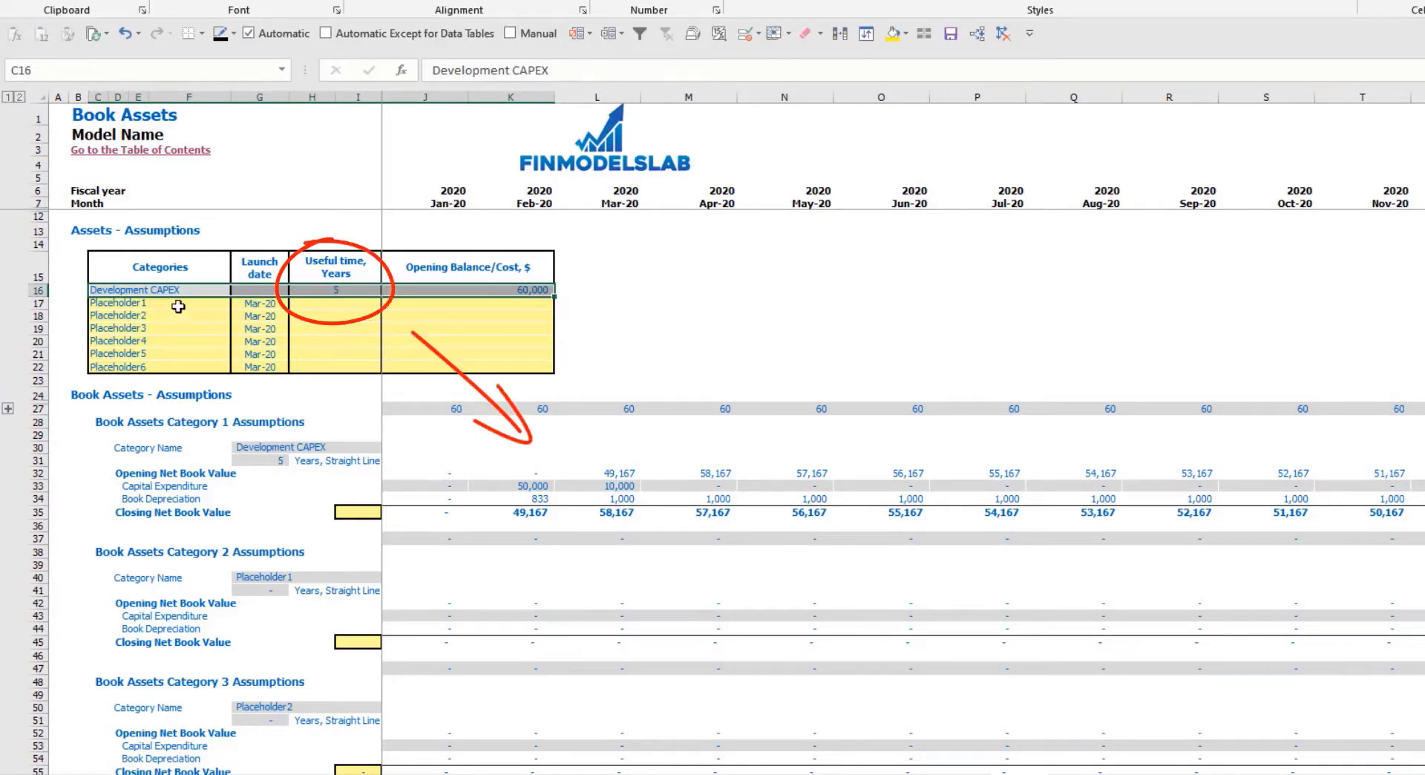
drag(536, 501, 928, 499)
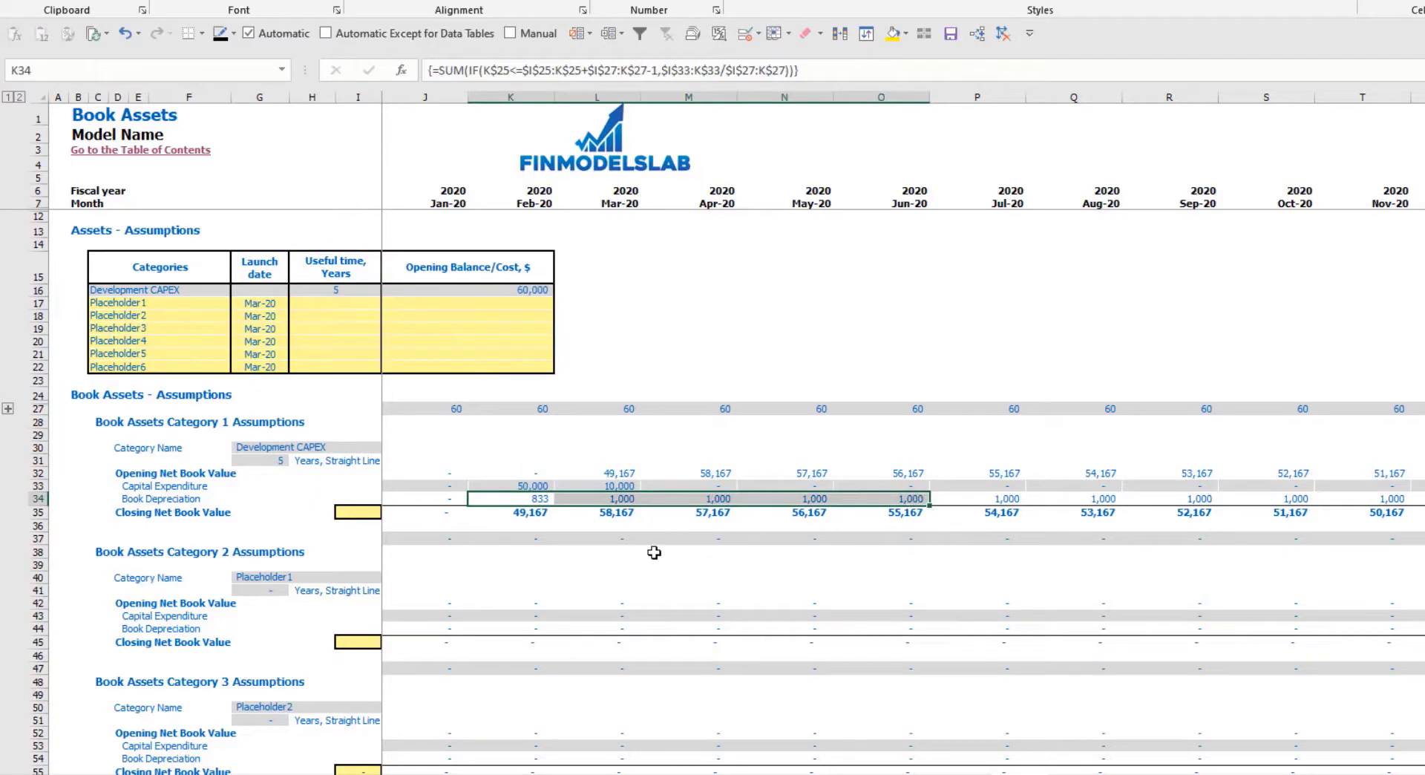
drag(519, 513, 909, 516)
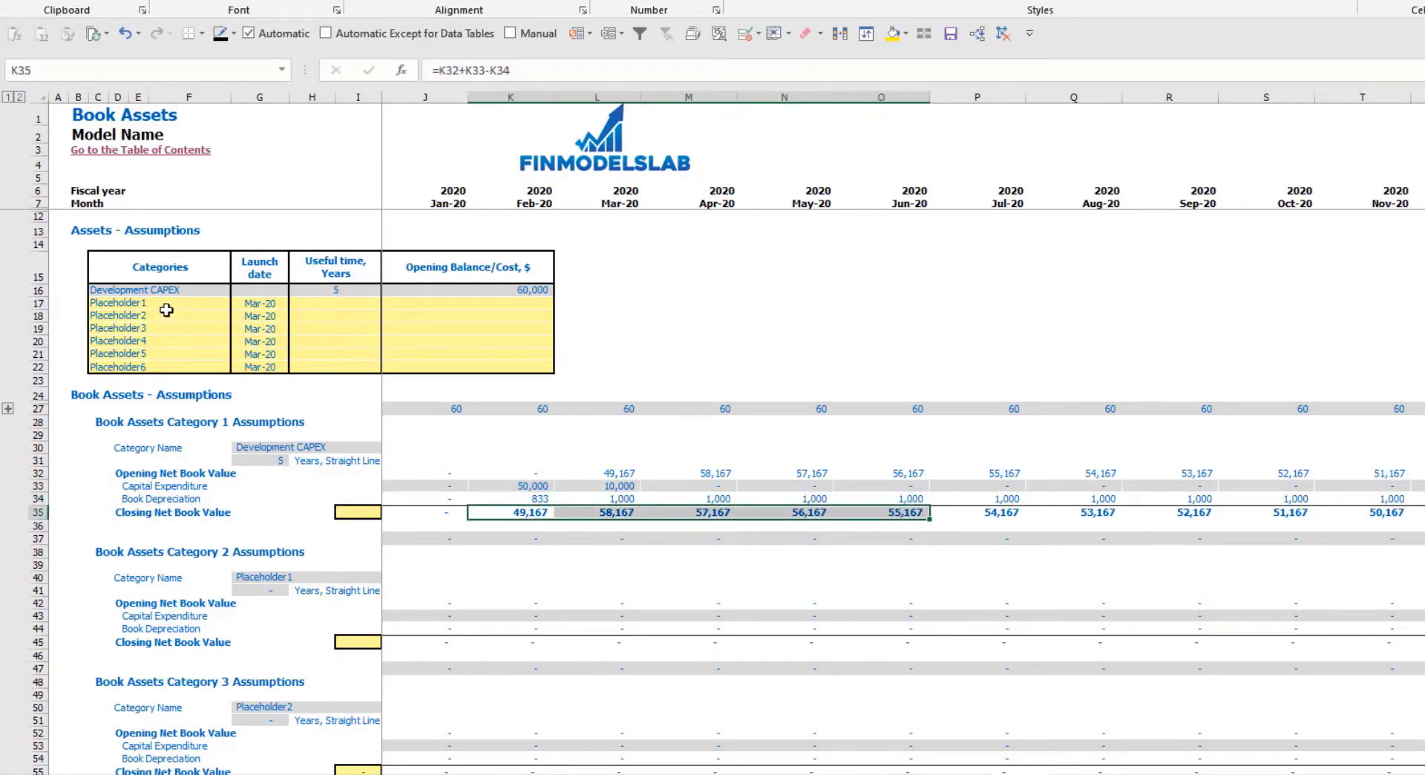
Step: Rename the Placeholder1 asset category as Other CAPEX and set its launch date to Jun-20
drag(166, 309, 167, 361)
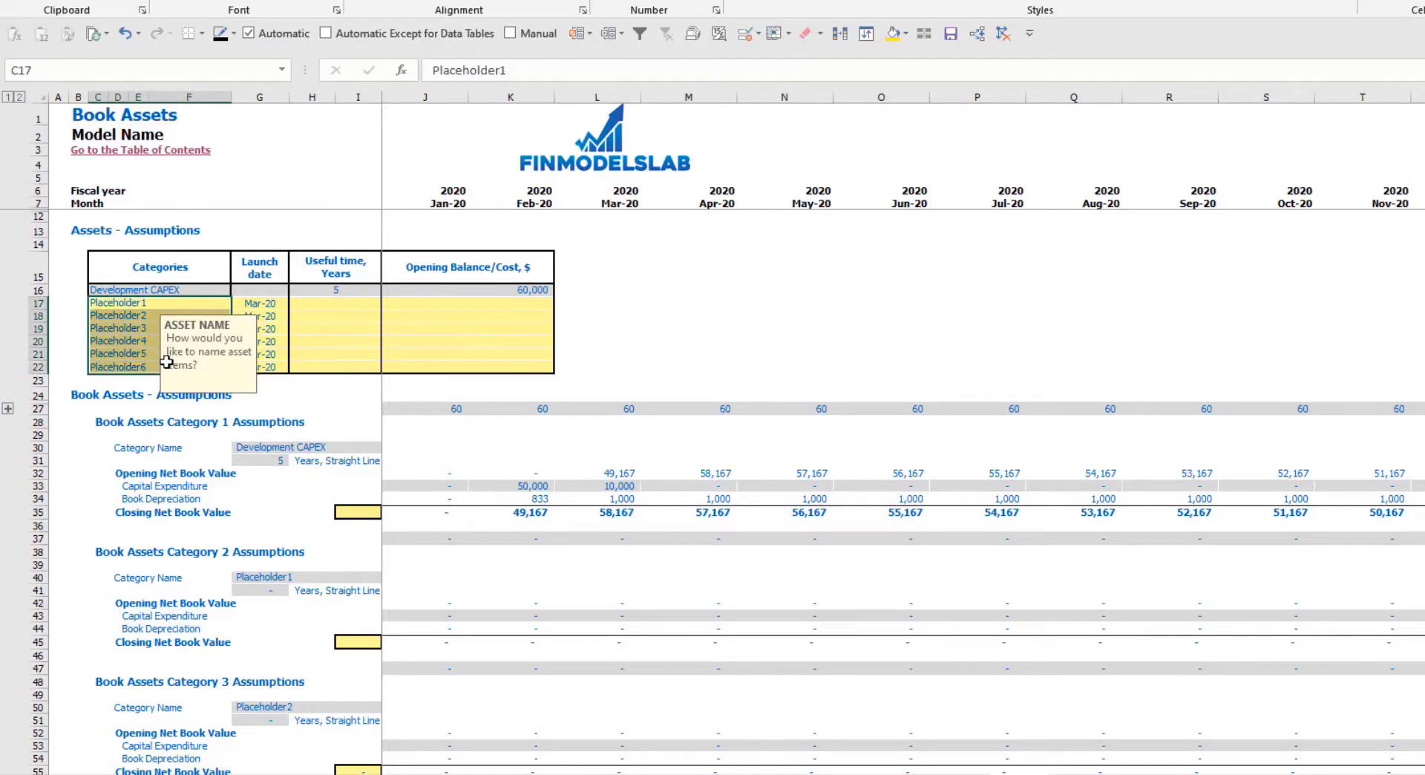
click(128, 303)
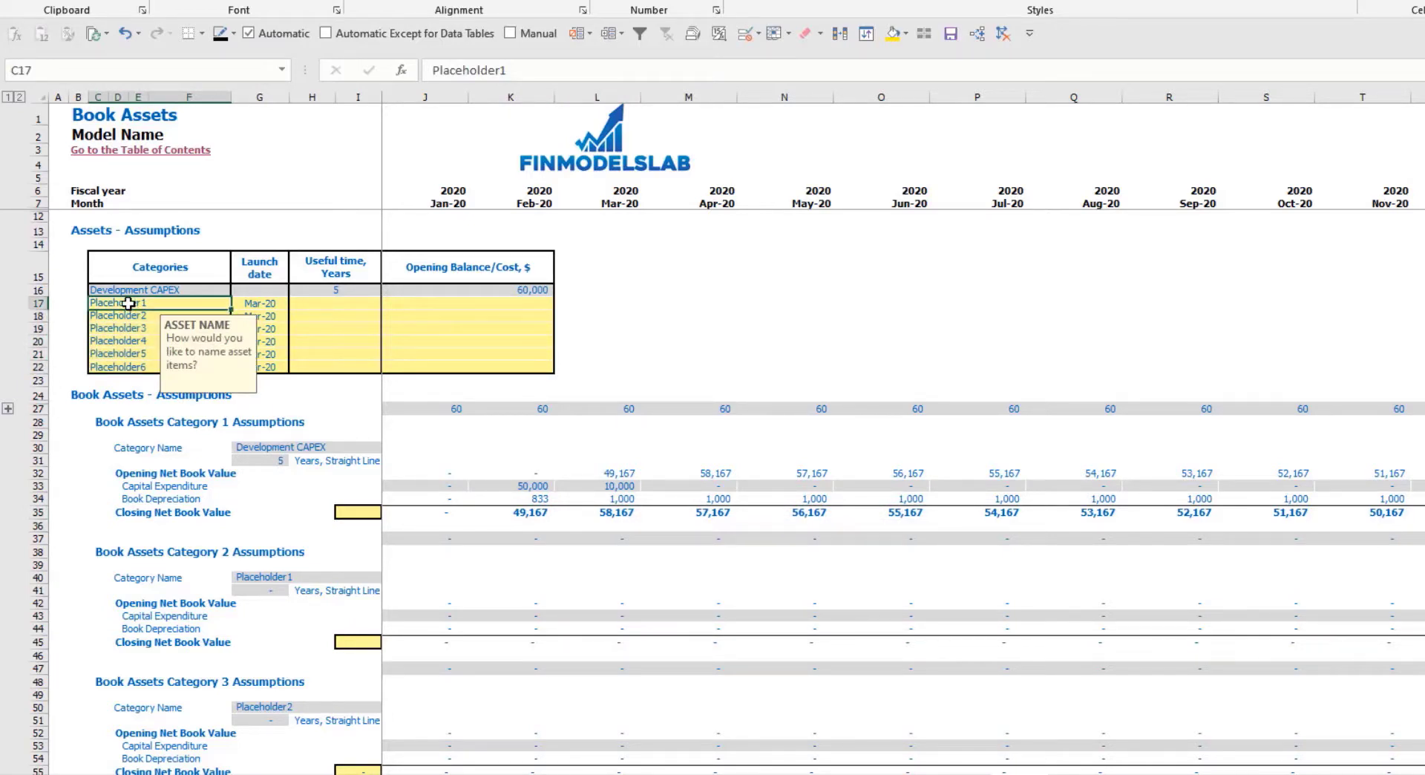
text(Other CAPEX)
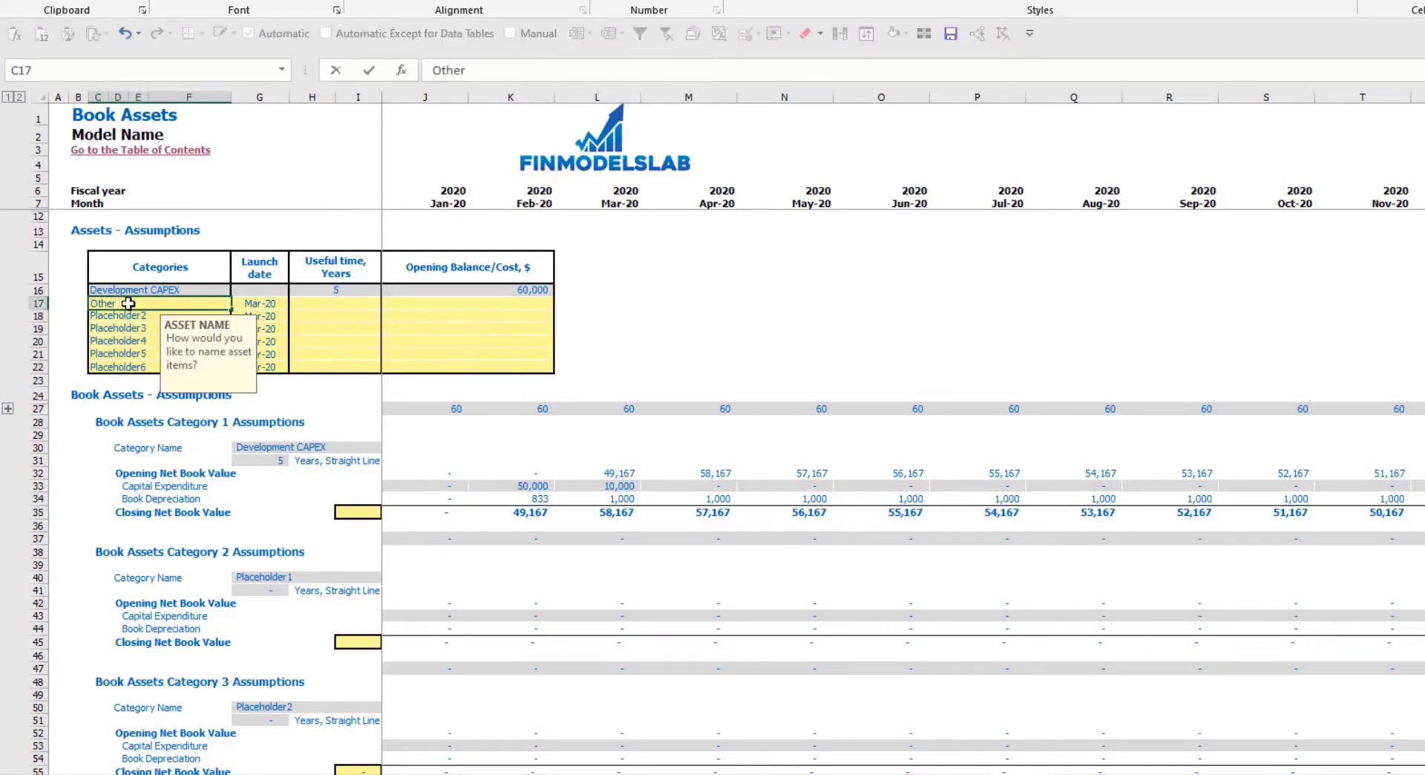
click(276, 304)
click(295, 304)
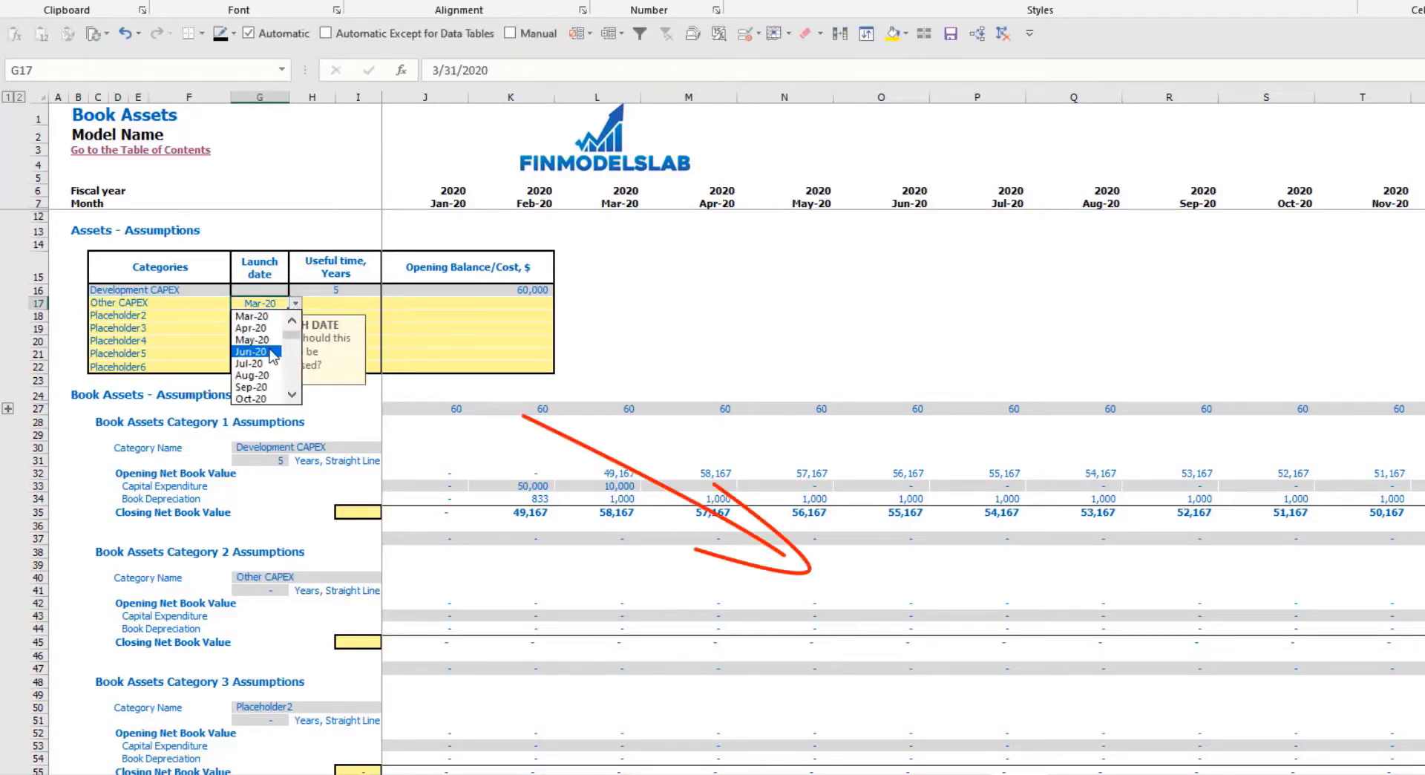
click(256, 352)
Step: Set the Other CAPEX useful time to 3 years and its opening balance/cost to 5,000
click(356, 303)
text(3)
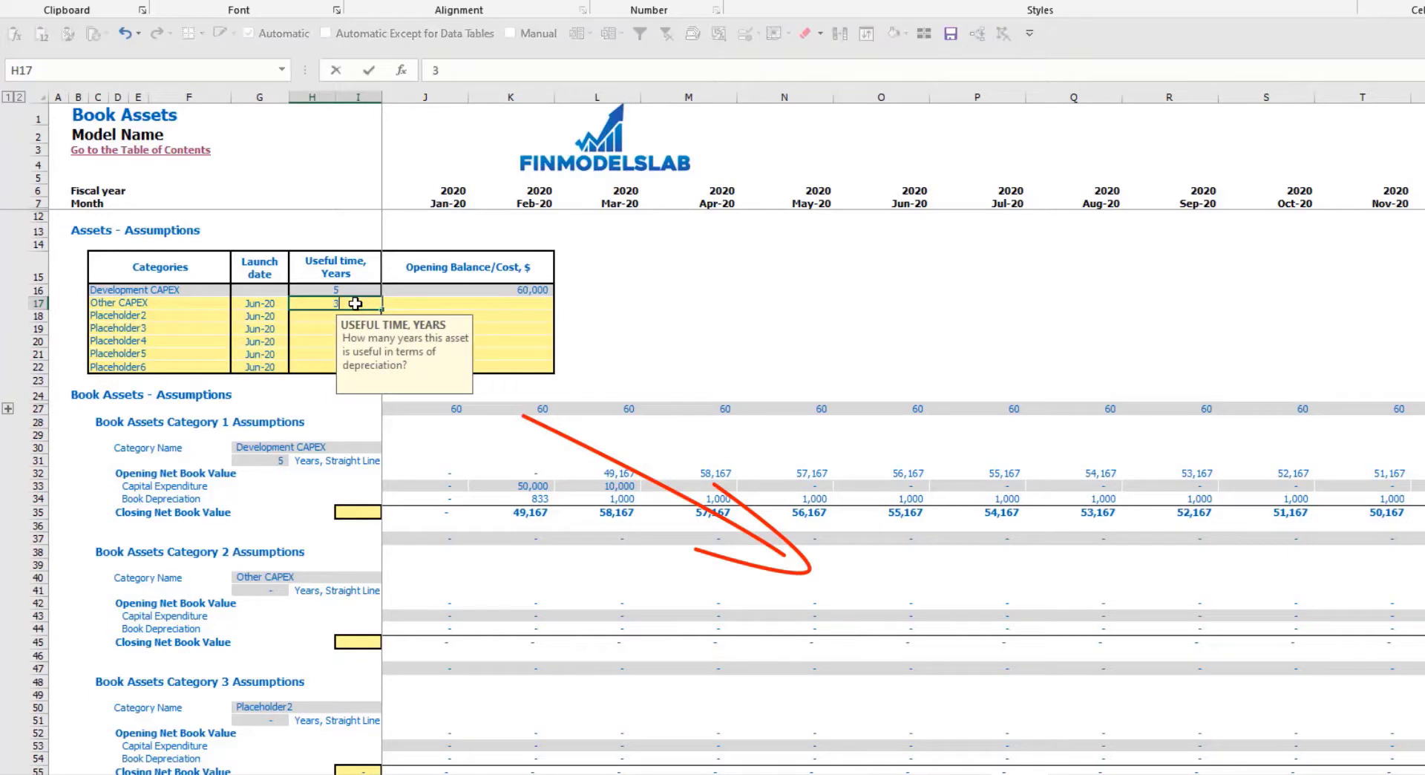
key(Return)
click(455, 300)
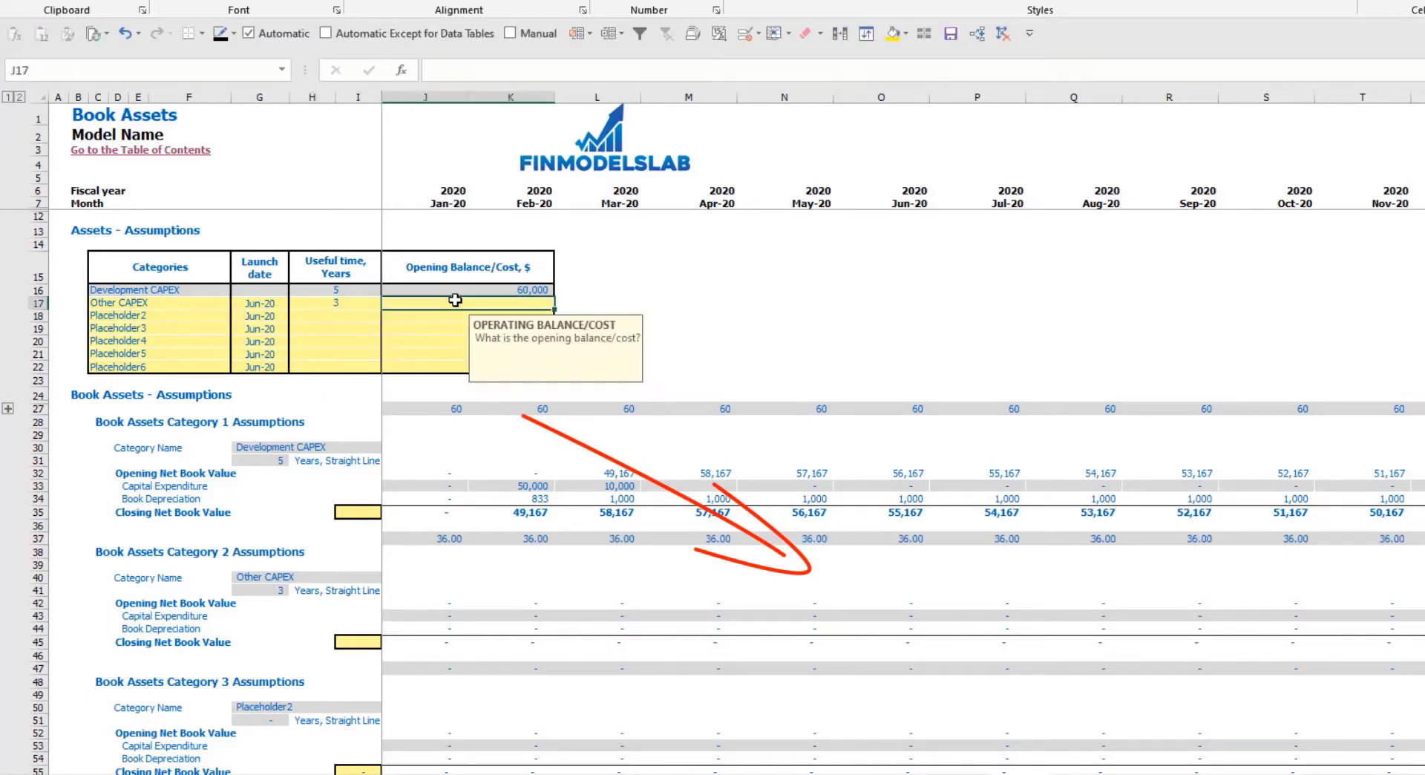
text(5,00)
text(00)
key(Return)
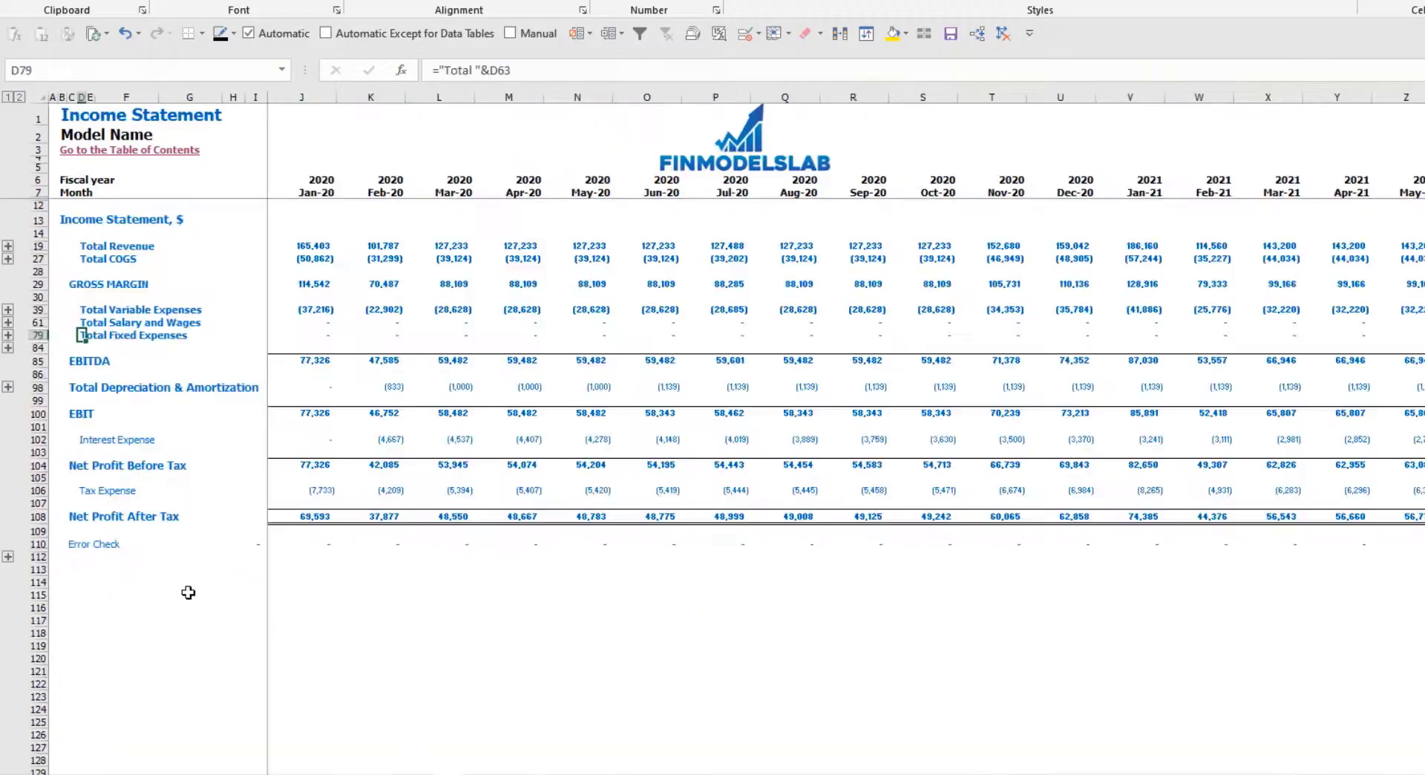
Step: Check how the capital expenditure flows into the income statement, the cash flow statement and the balance sheet's fixed assets and CAPEX payable
click(34, 387)
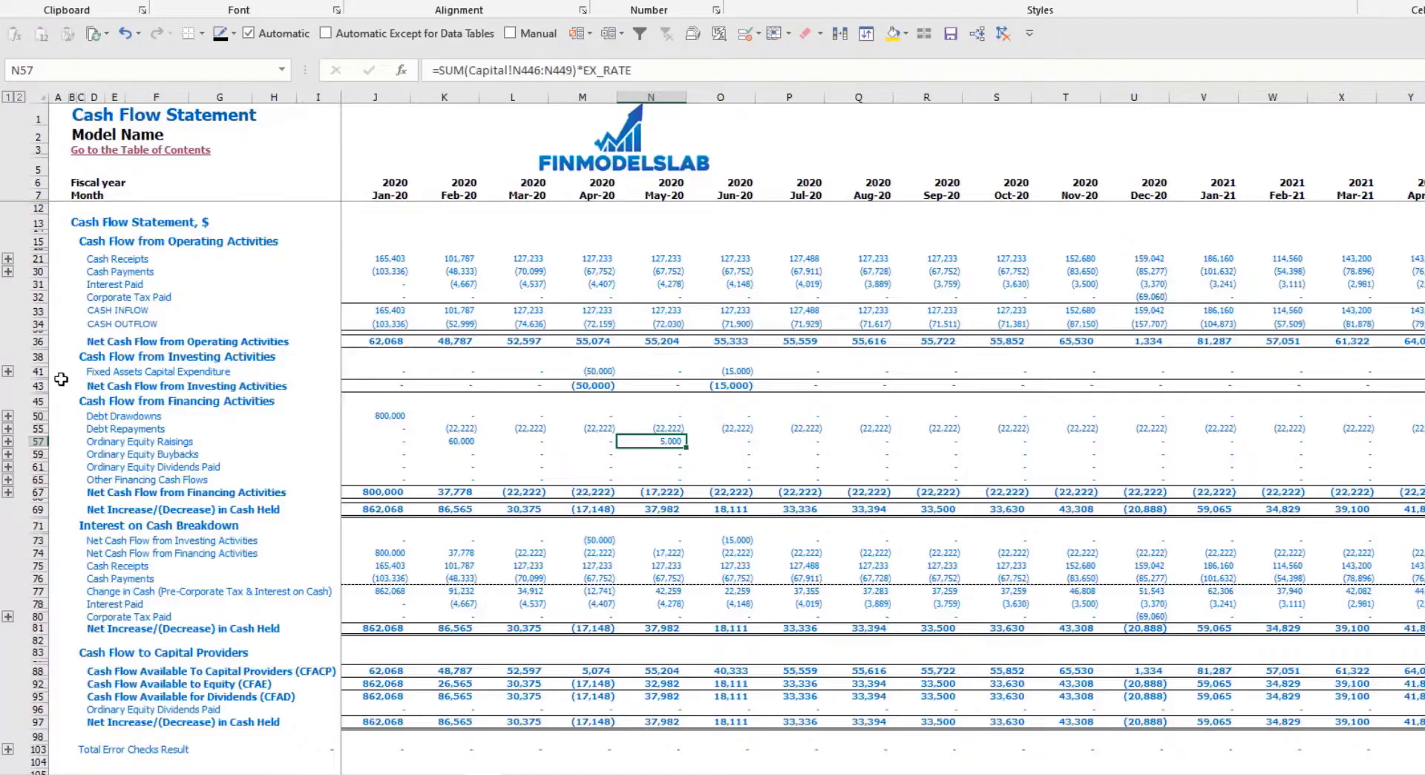
click(40, 374)
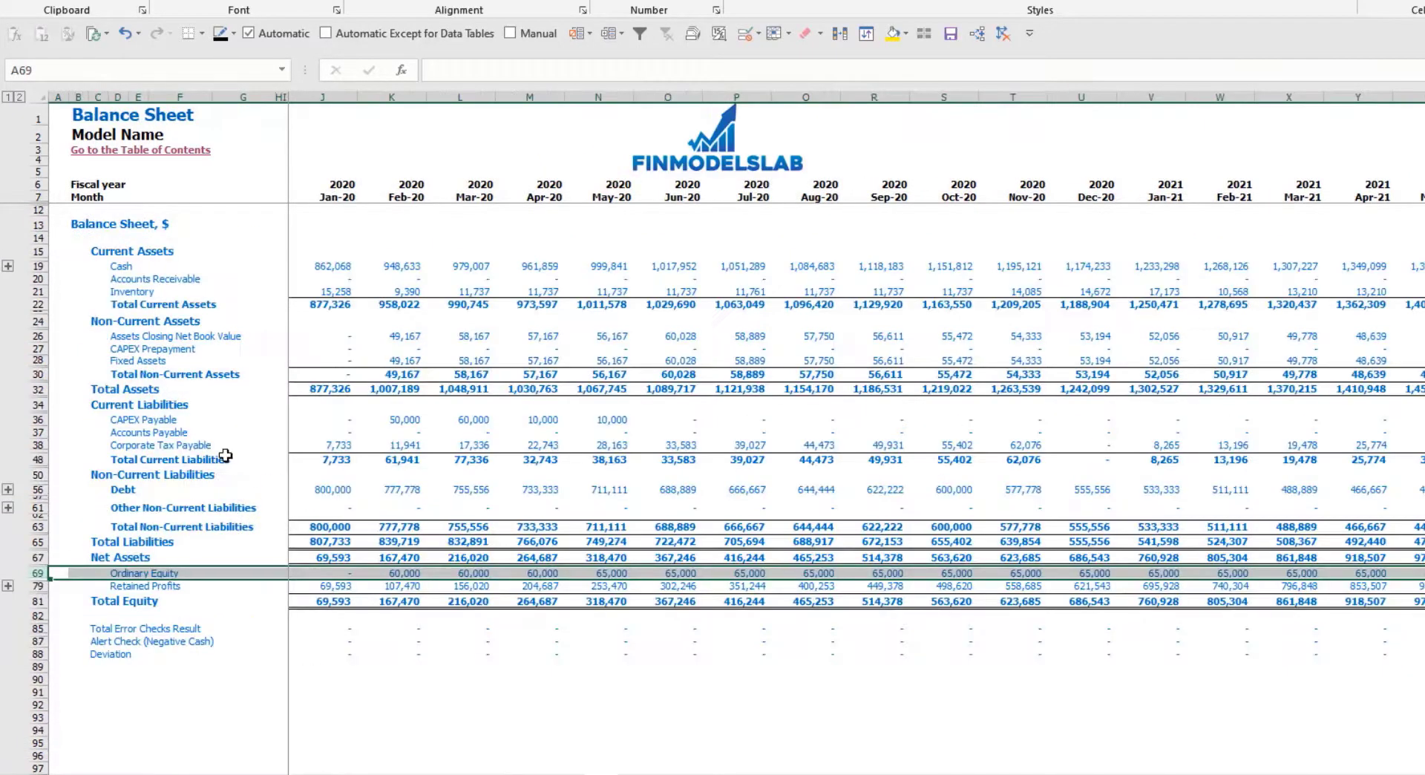
click(36, 360)
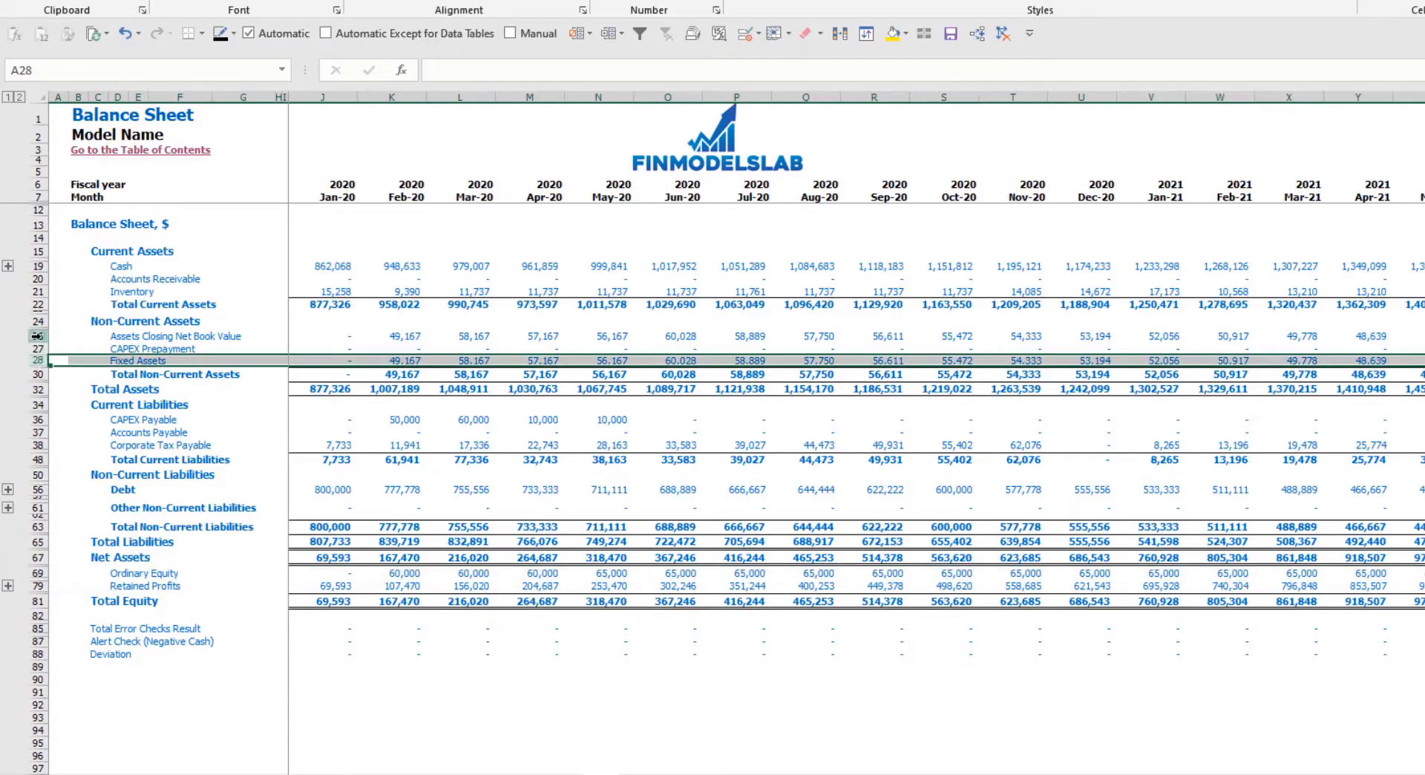
click(36, 335)
click(37, 348)
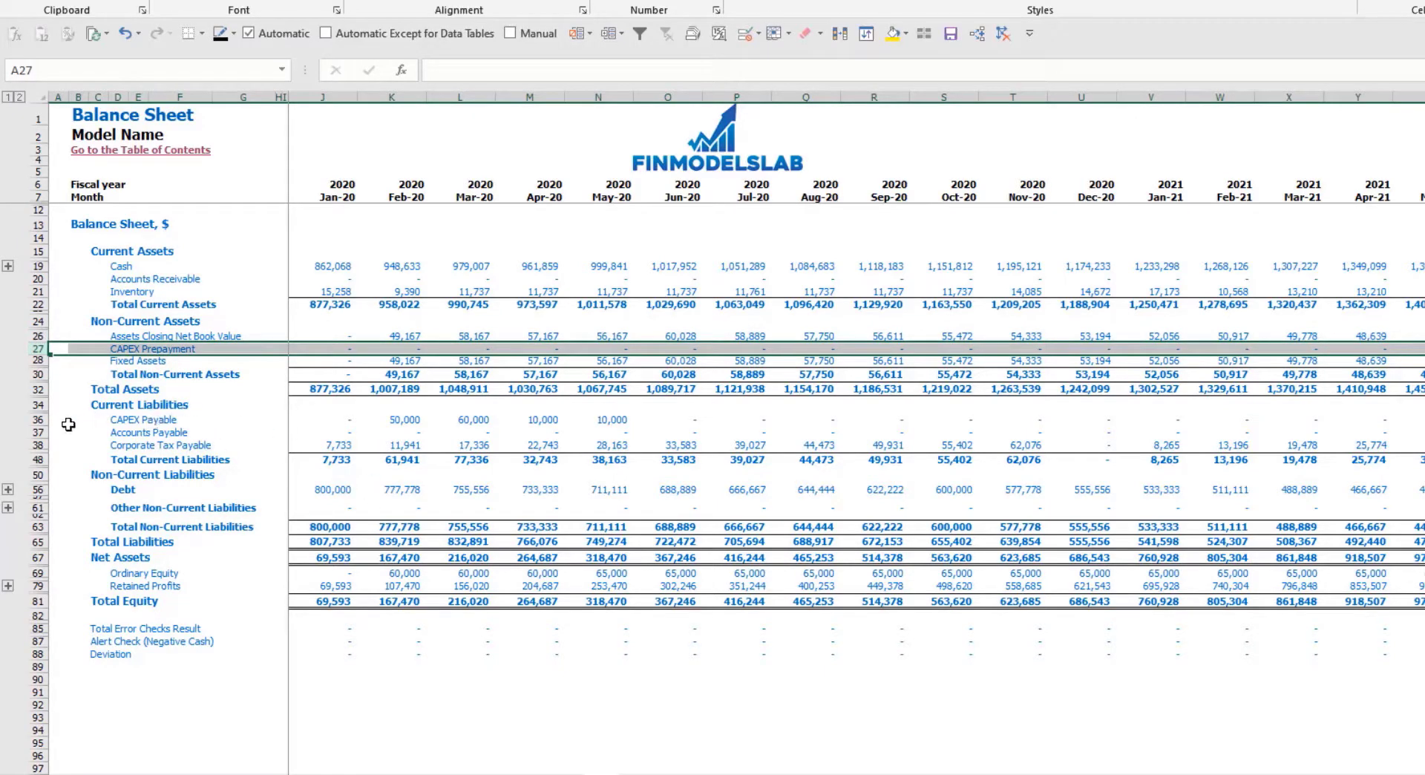
click(35, 420)
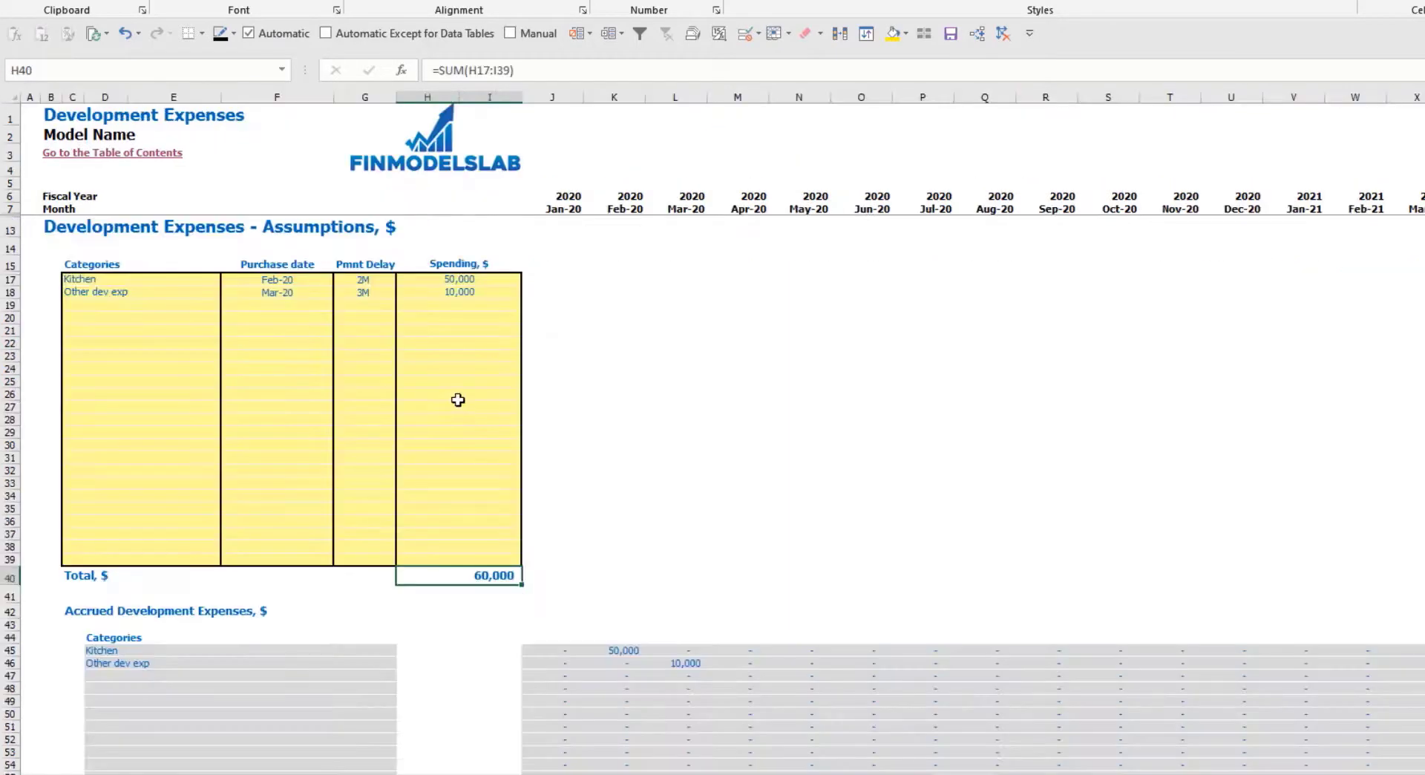
Step: Set the payment delays of both Kitchen and Other dev exp to 0M in the development expense assumptions
click(373, 280)
click(353, 293)
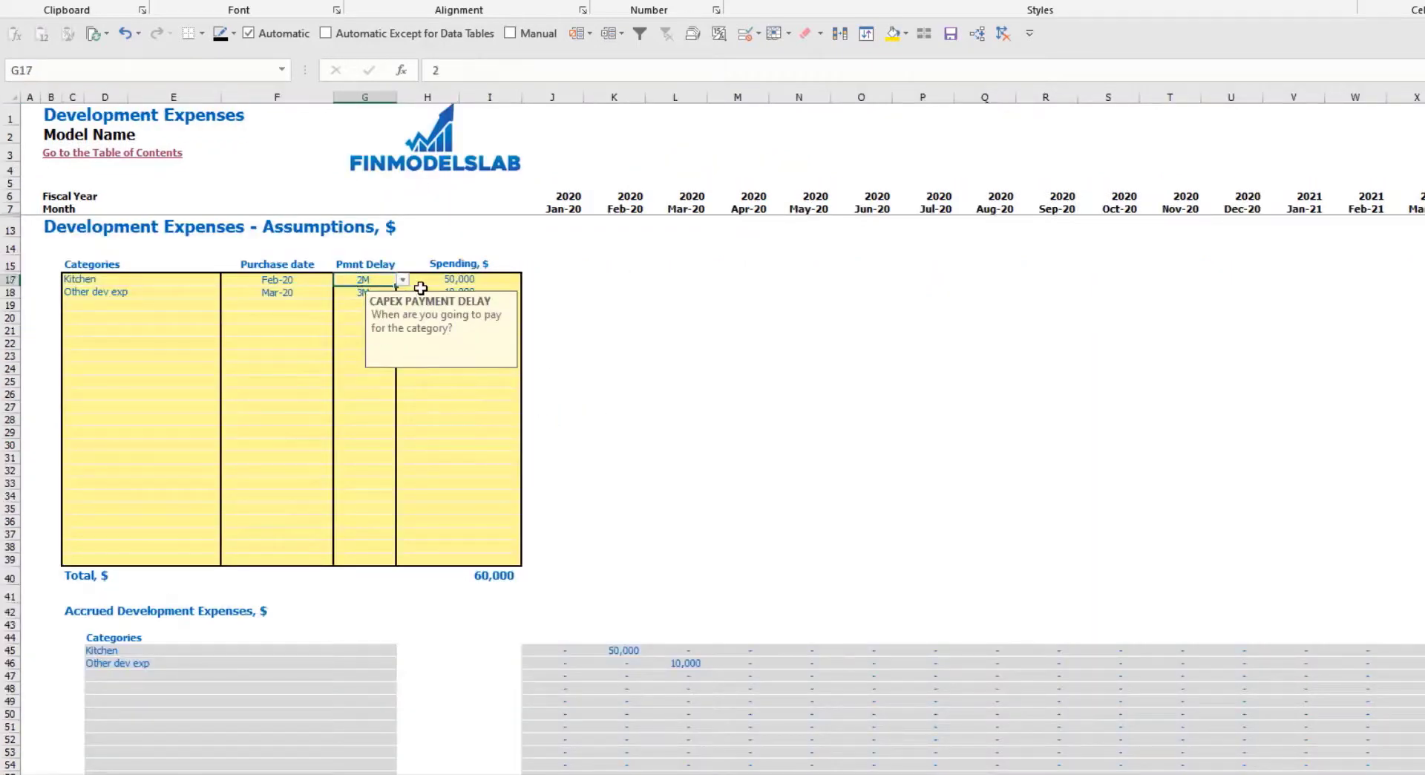
click(402, 280)
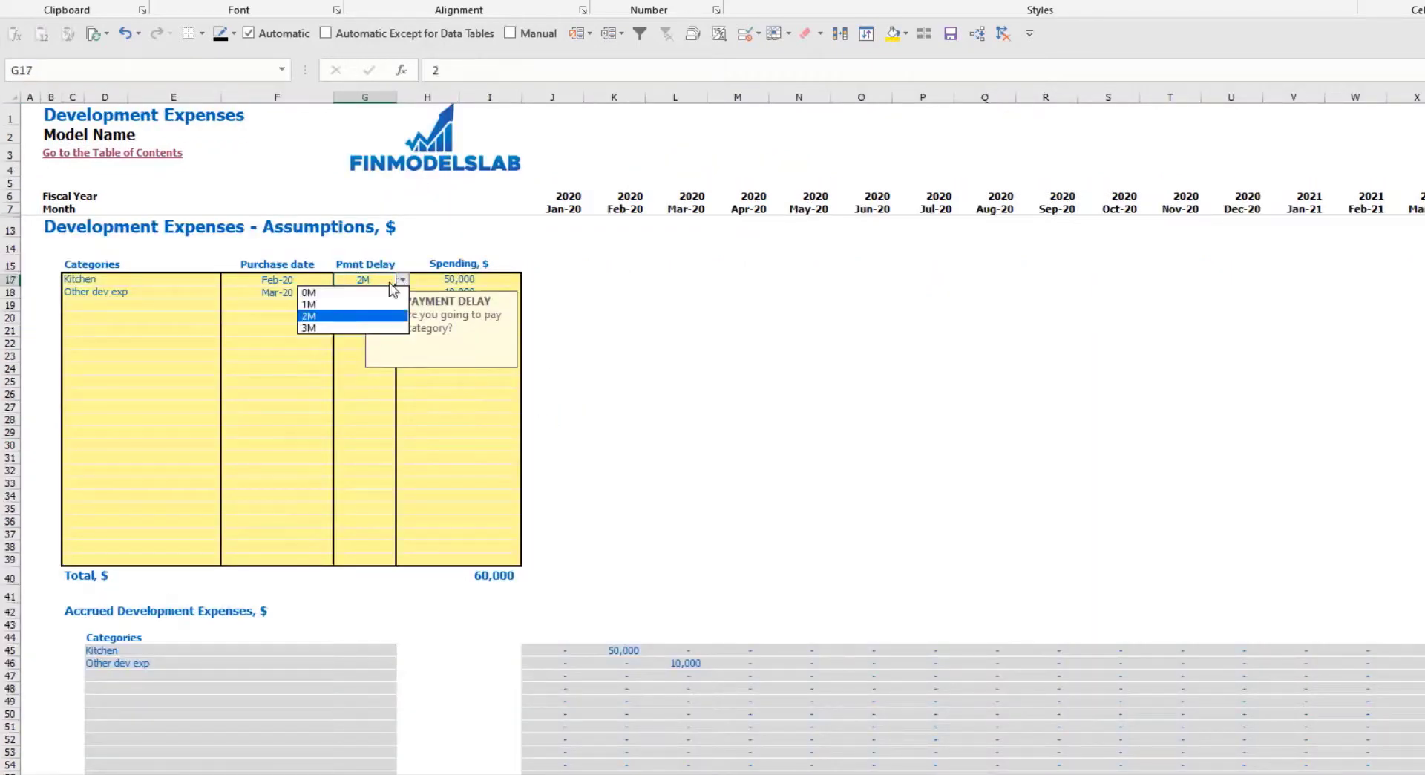
click(355, 293)
click(369, 294)
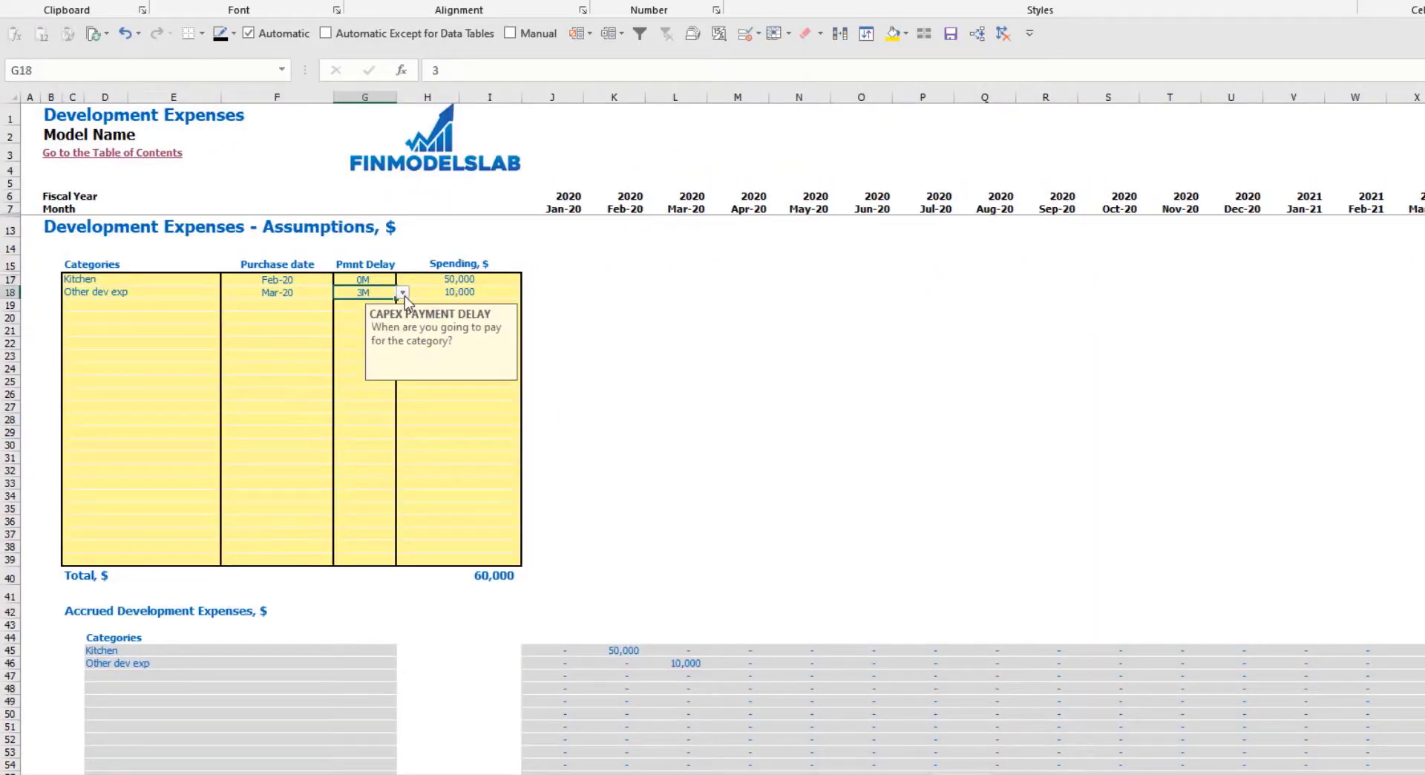
click(403, 293)
click(313, 303)
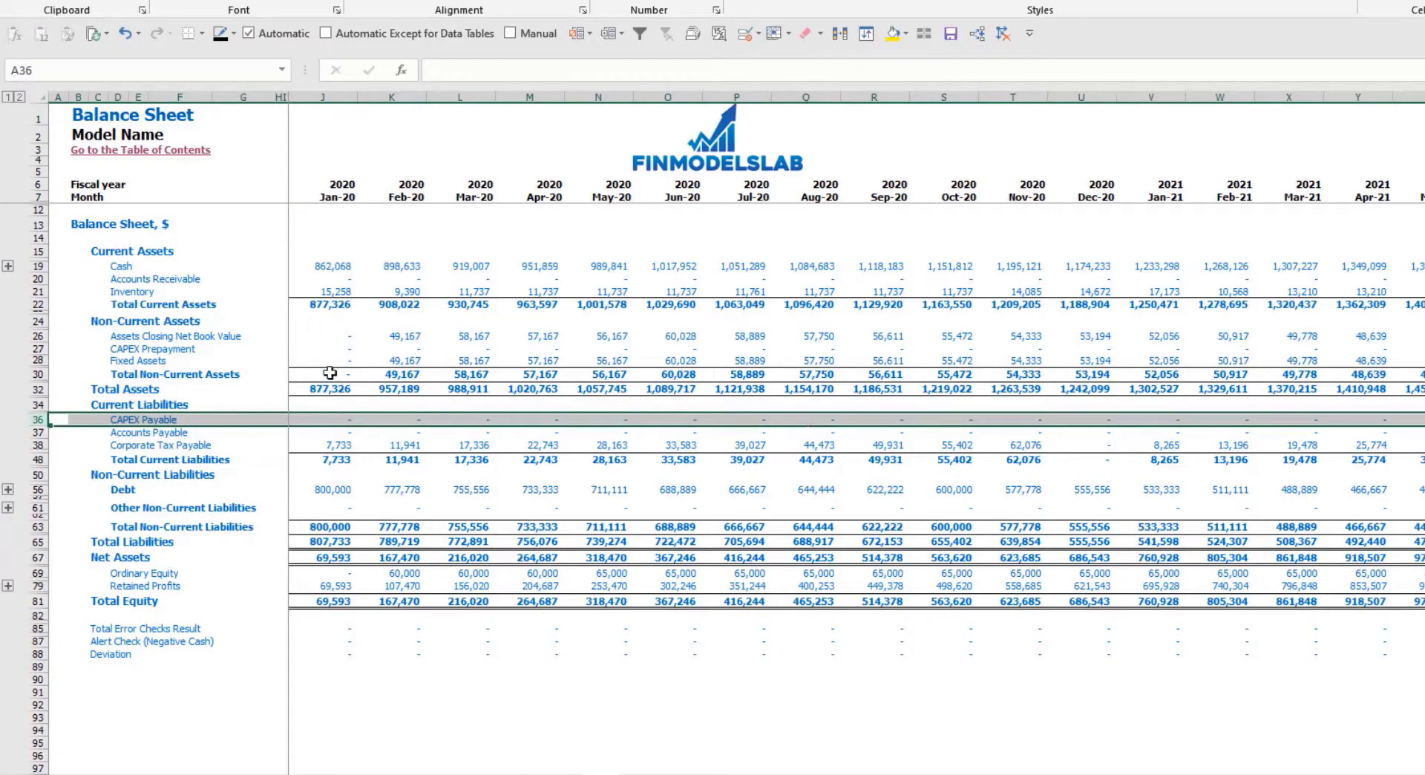
Step: Compare the assets closing net book value, CAPEX prepayment and fixed assets rows on the balance sheet from February 2020 onward
click(400, 335)
drag(400, 336, 668, 348)
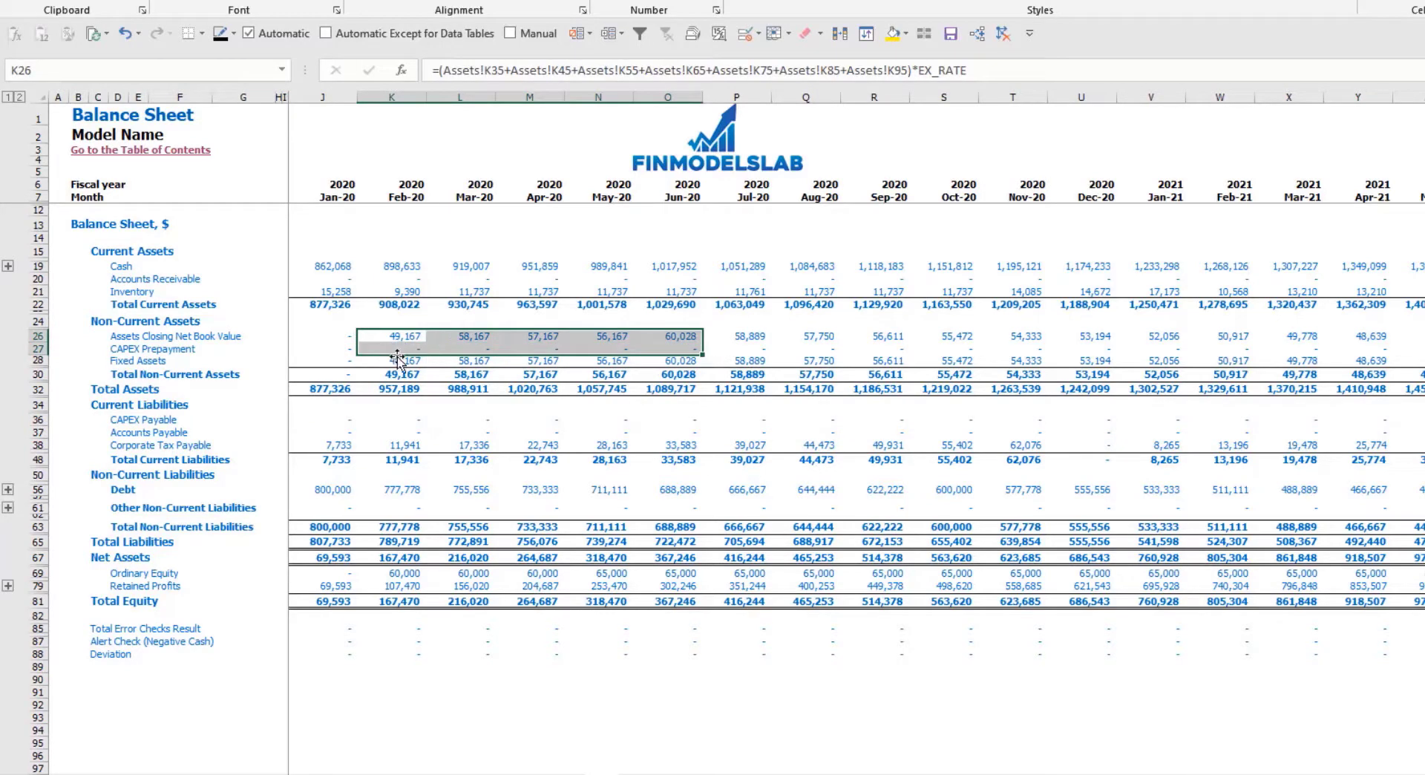
drag(397, 360, 745, 359)
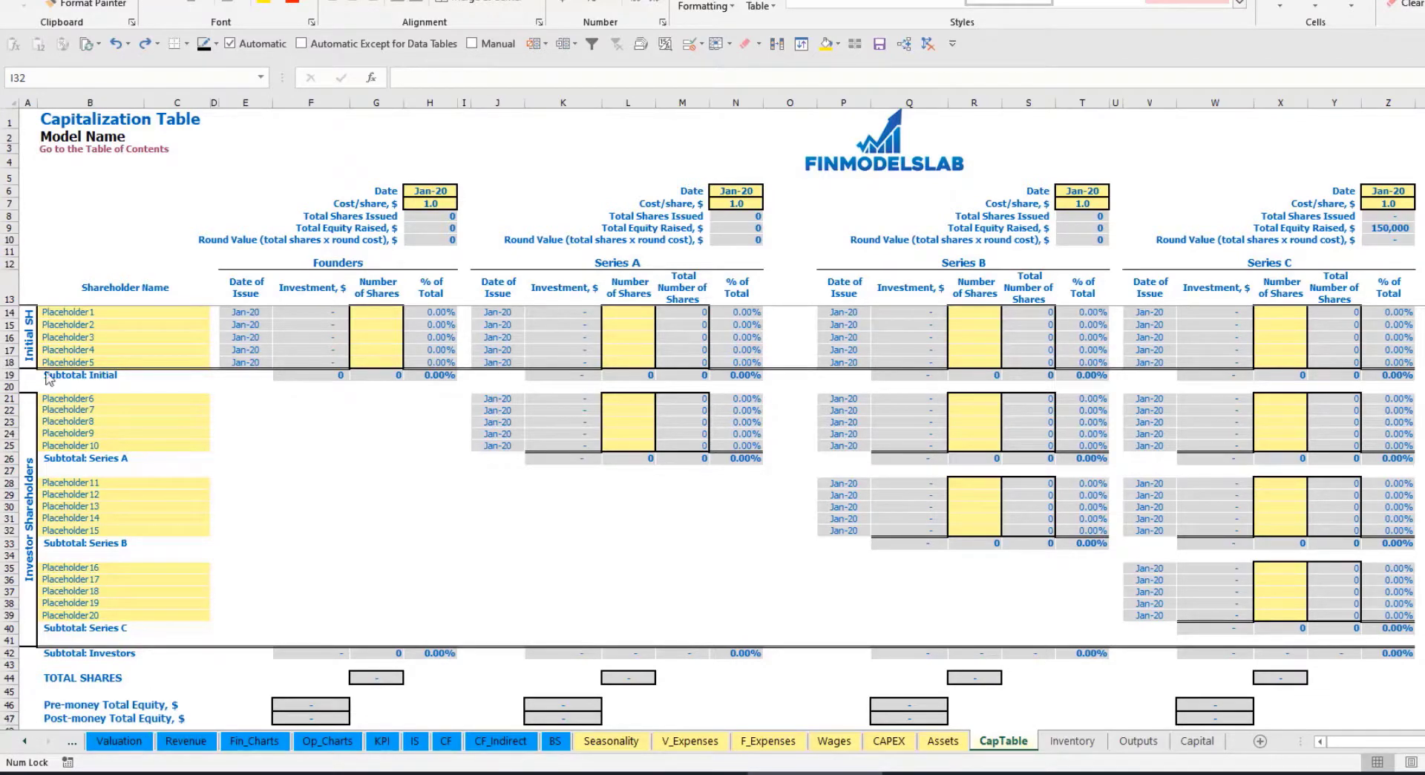
Step: Name the first two initial shareholders Founder 1 and Founder 2 in the capitalization table
click(71, 310)
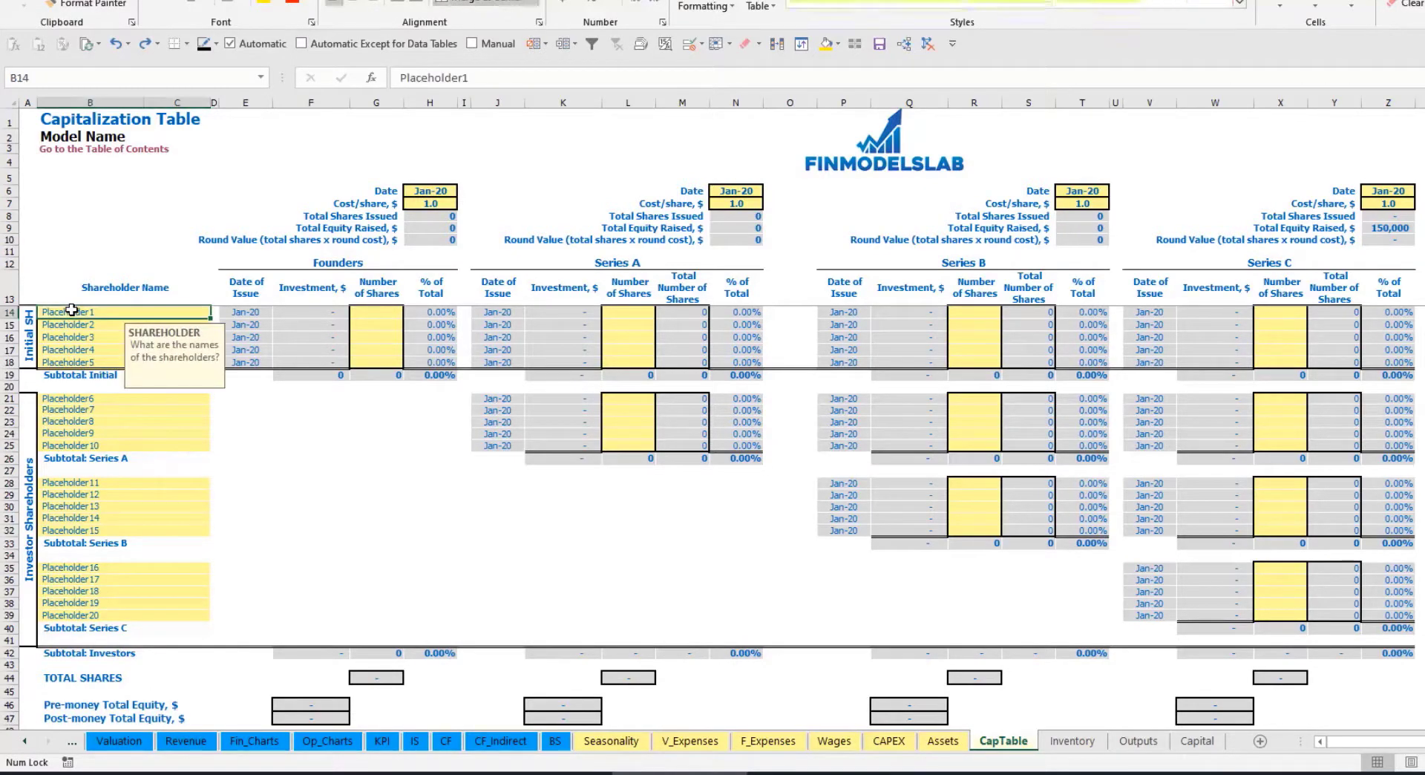
text(Found)
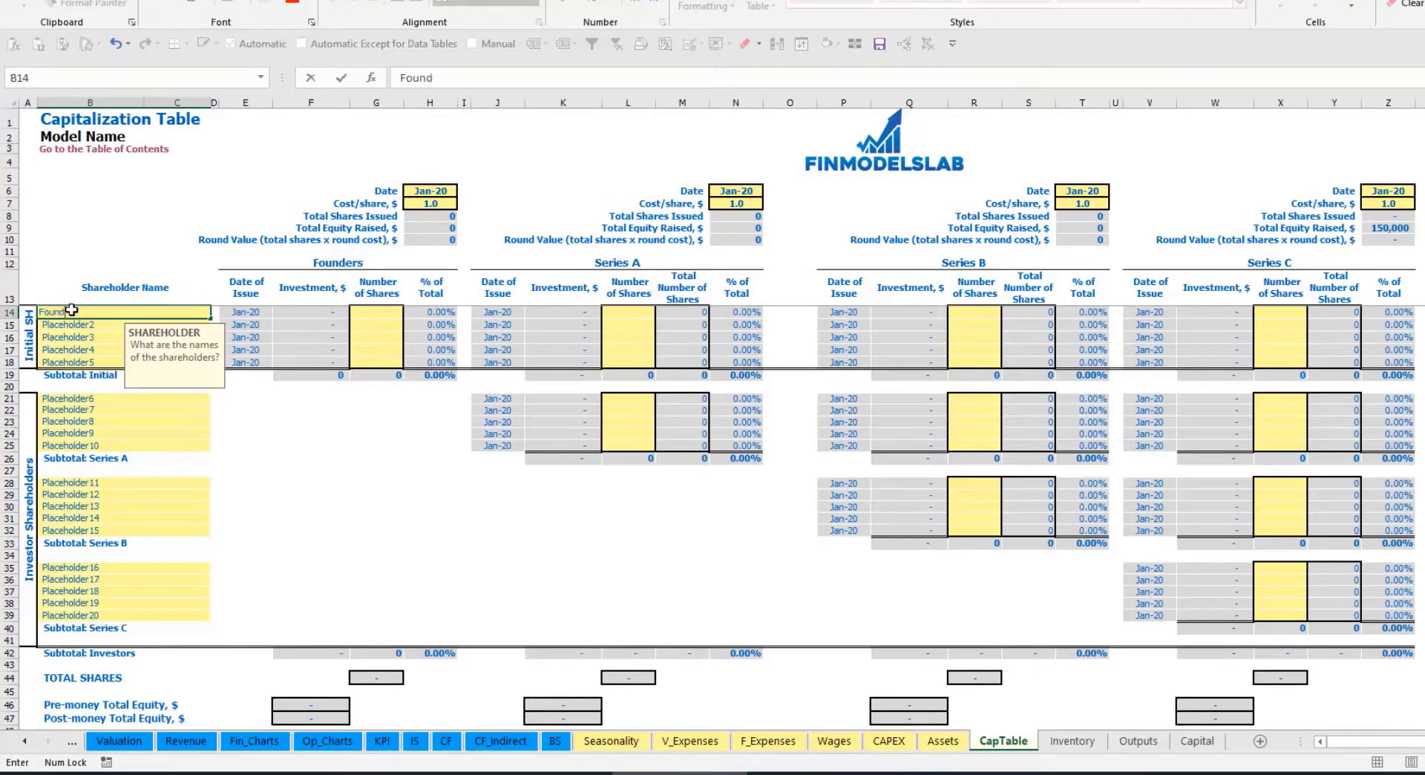
text(er 1)
key(Return)
key(Up)
key(ctrl+c)
key(Down)
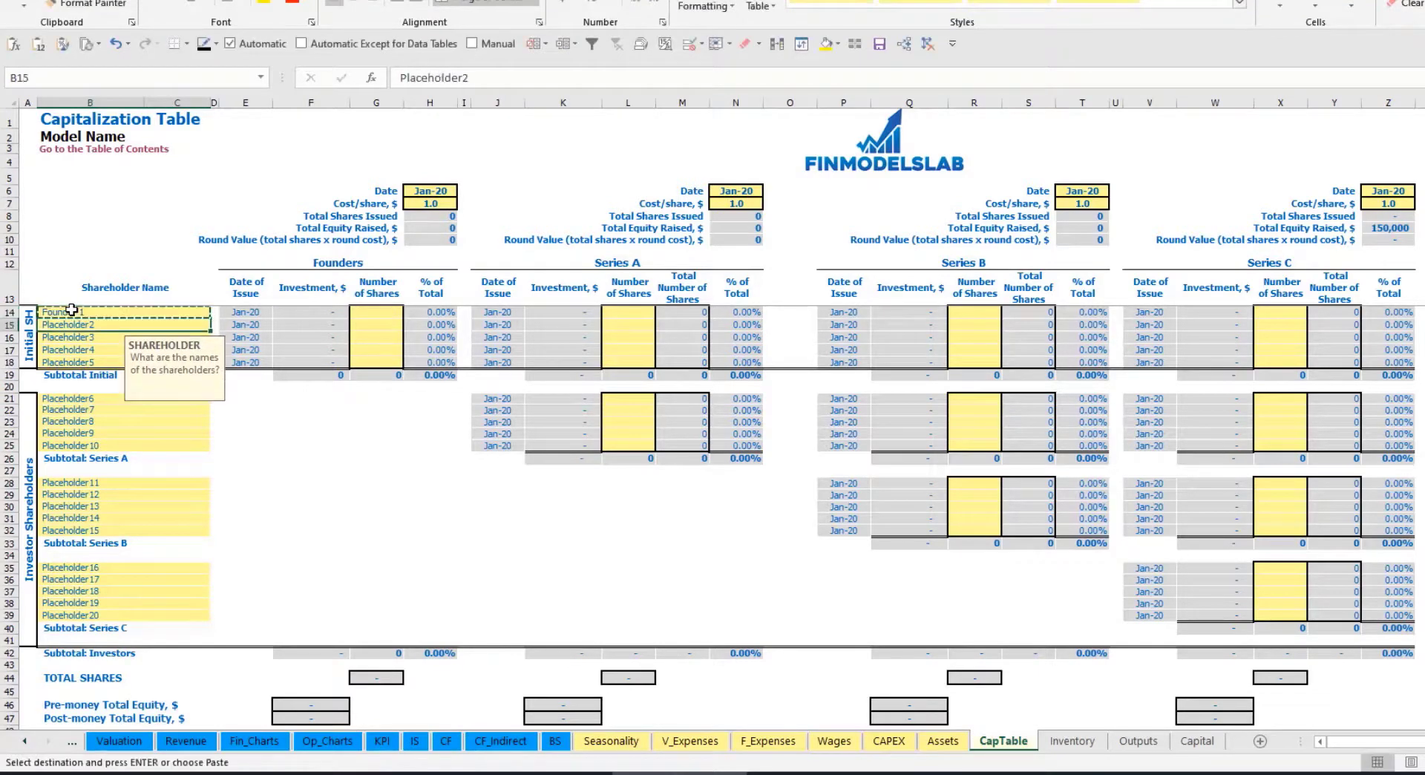
key(ctrl+v)
click(471, 85)
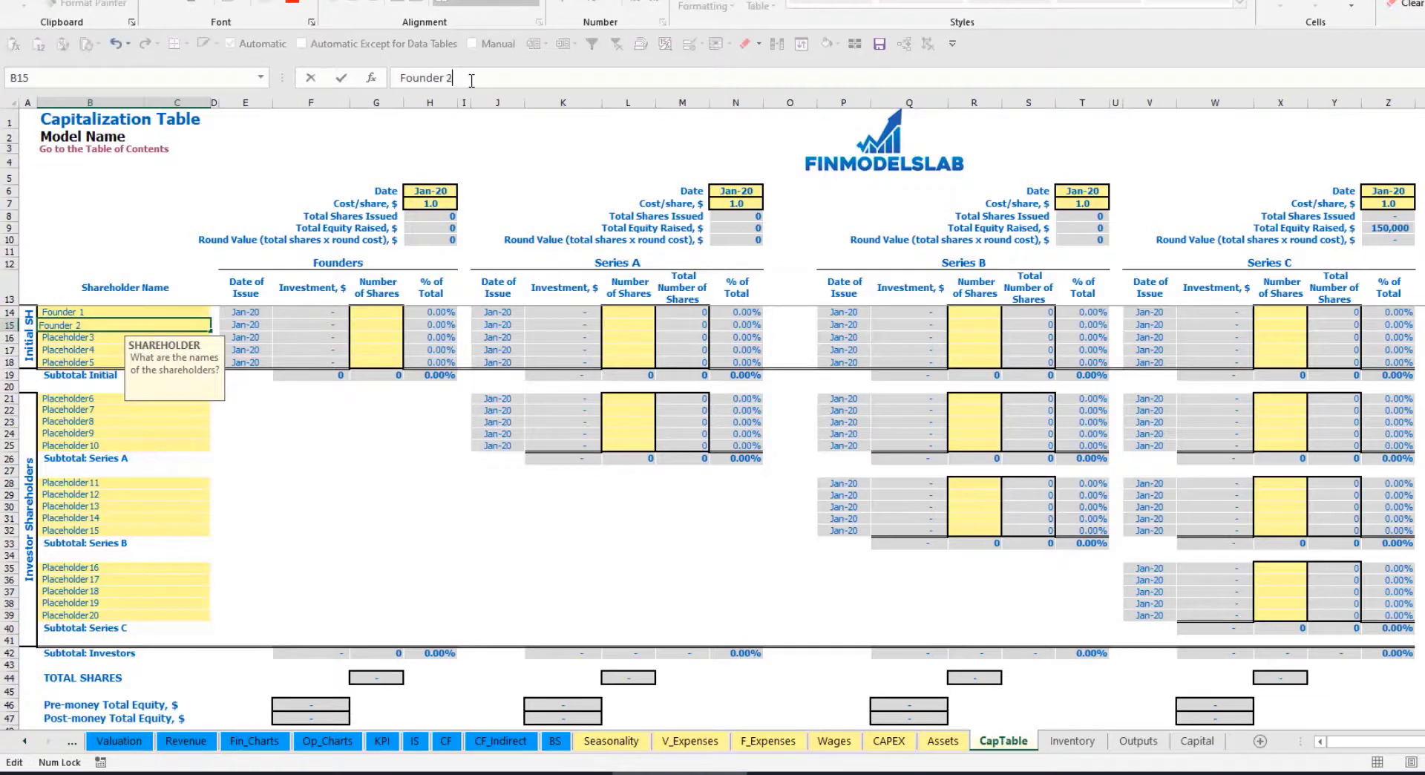
text(2)
key(Return)
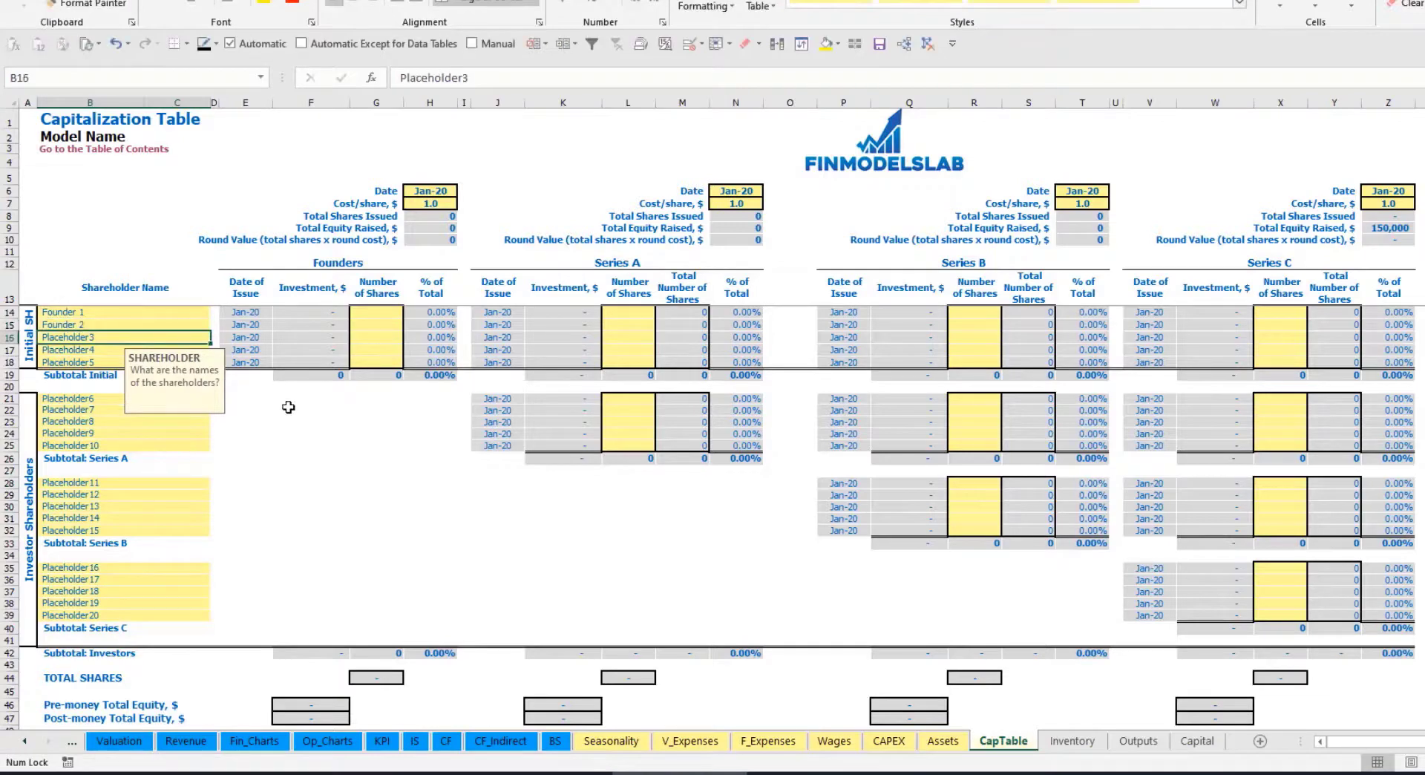
Step: Issue 10,000 shares to Founder 1 and 20,000 shares to Founder 2 in the Founders round
click(151, 312)
click(383, 313)
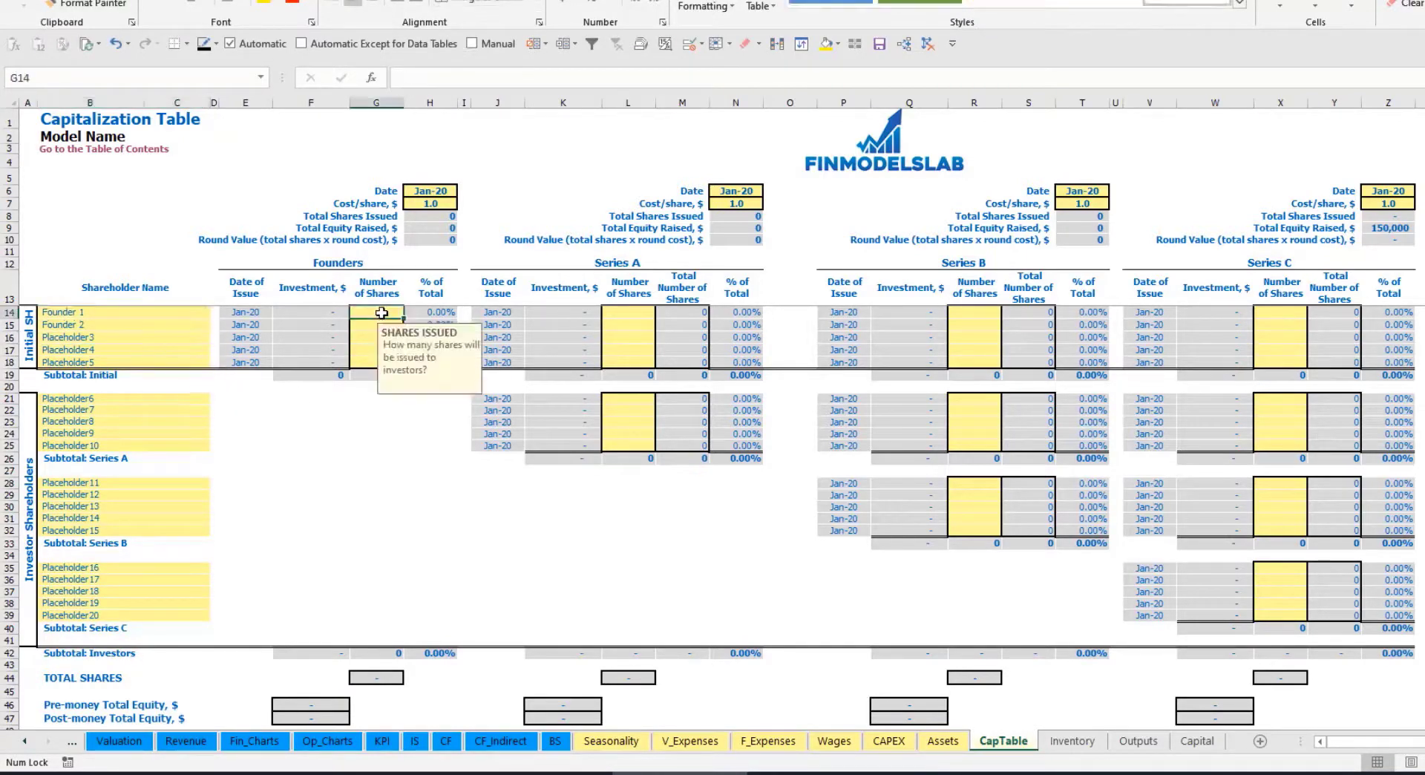
text(1)
text(0)
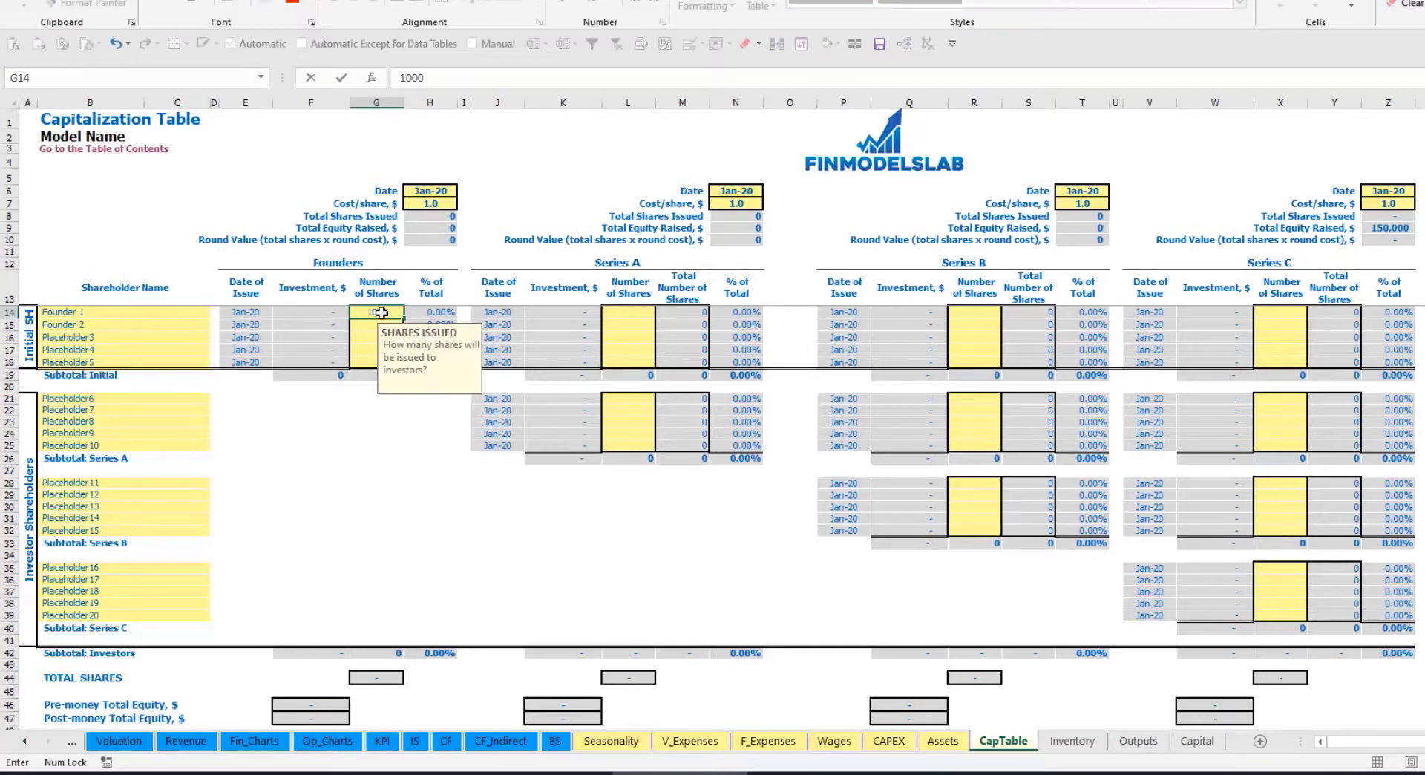
text(,000)
key(Return)
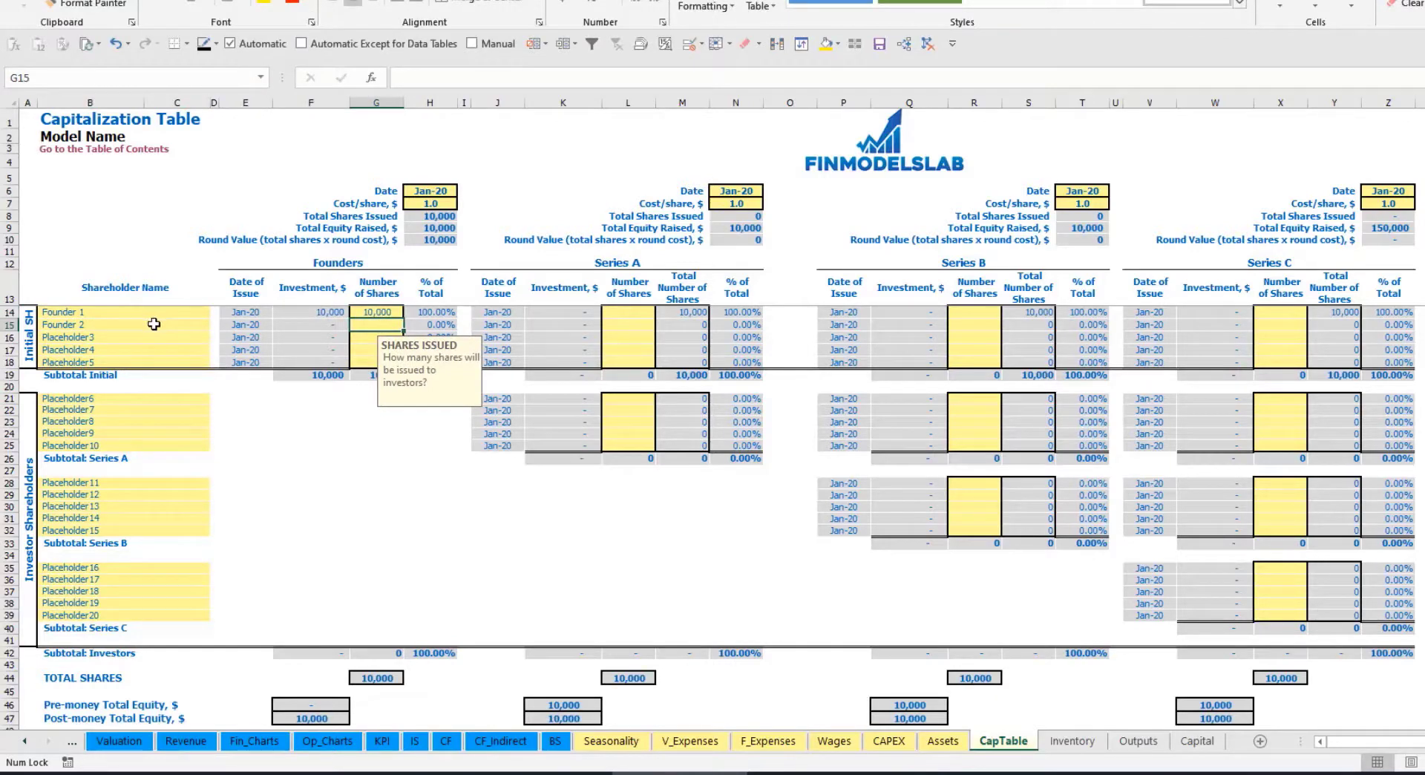
text(20,)
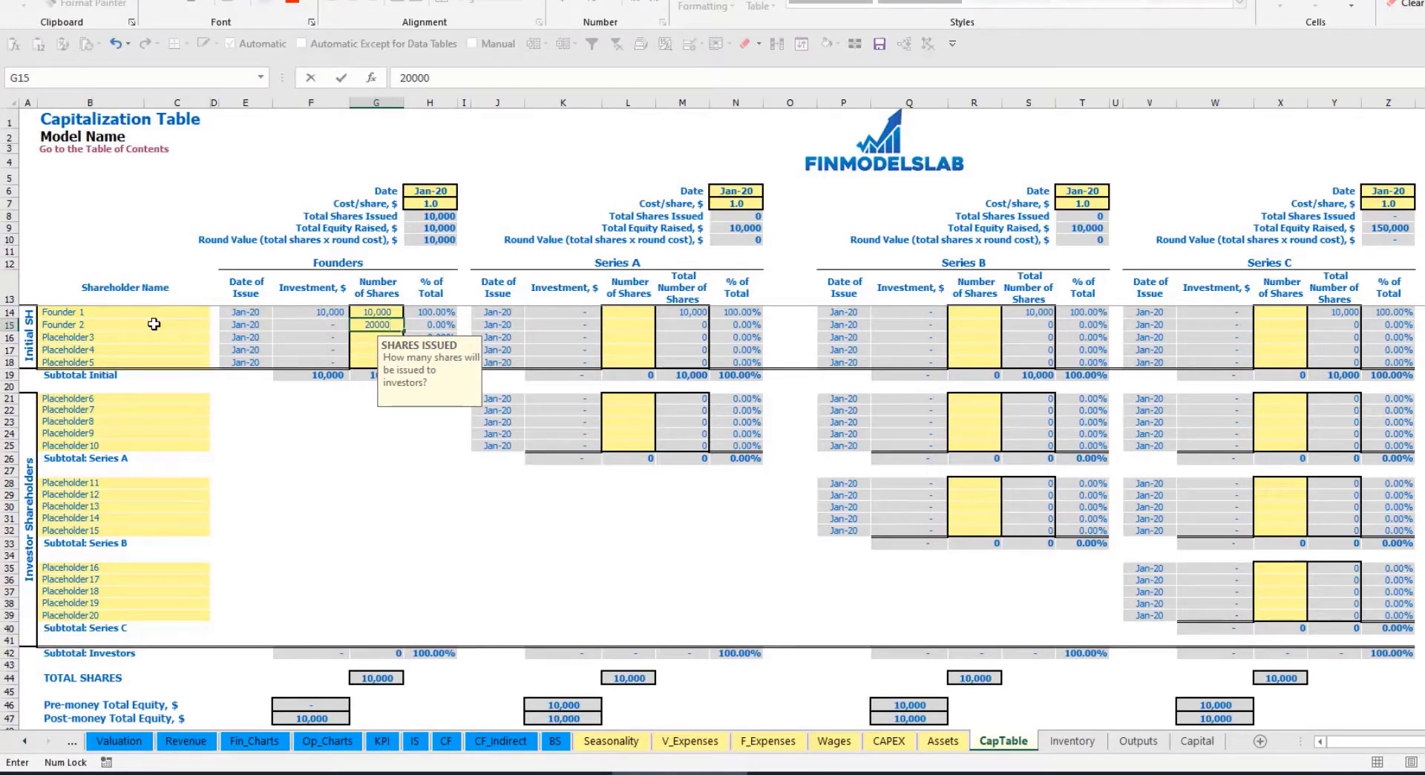
text(000)
key(Return)
Step: Set the Founders round's cost per share to 2 and its closing date to Feb-20
click(421, 193)
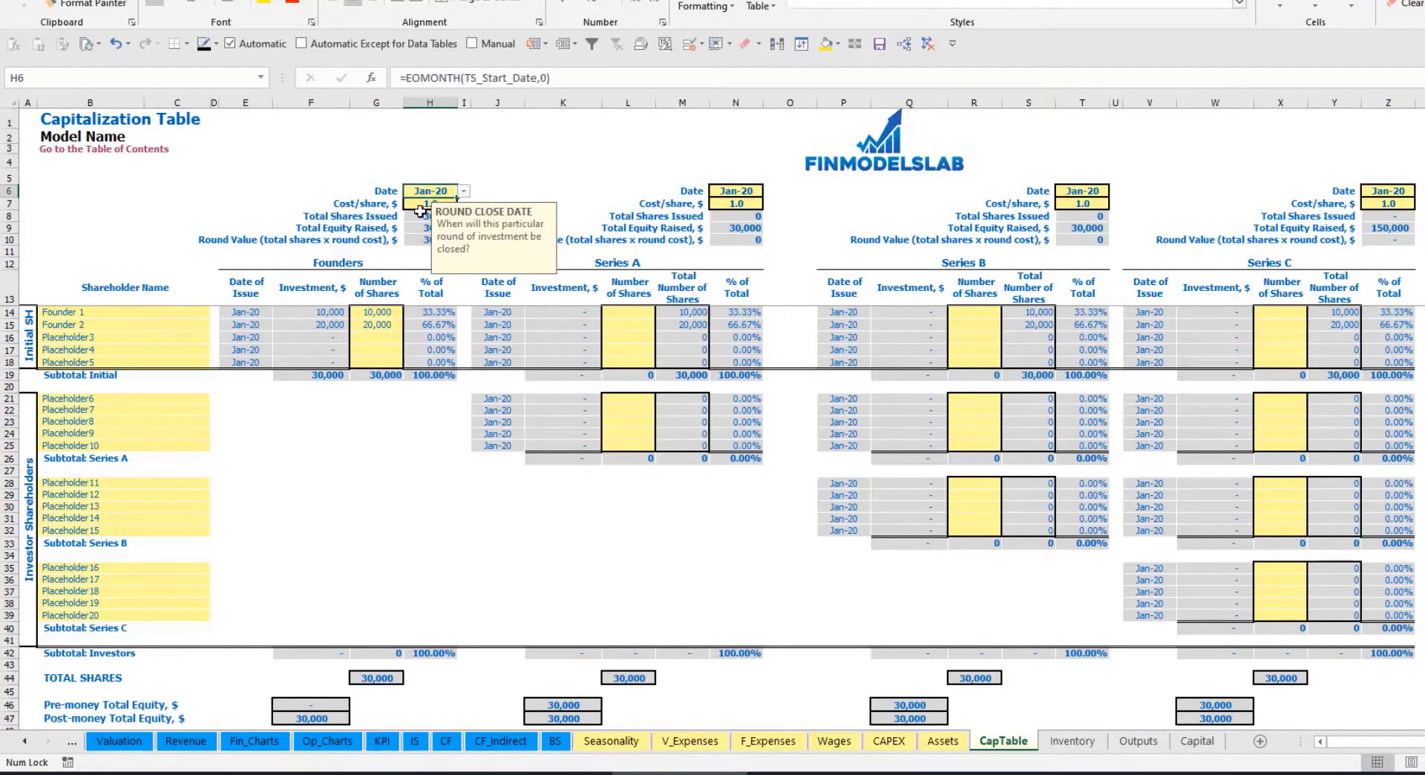
click(417, 207)
text(2)
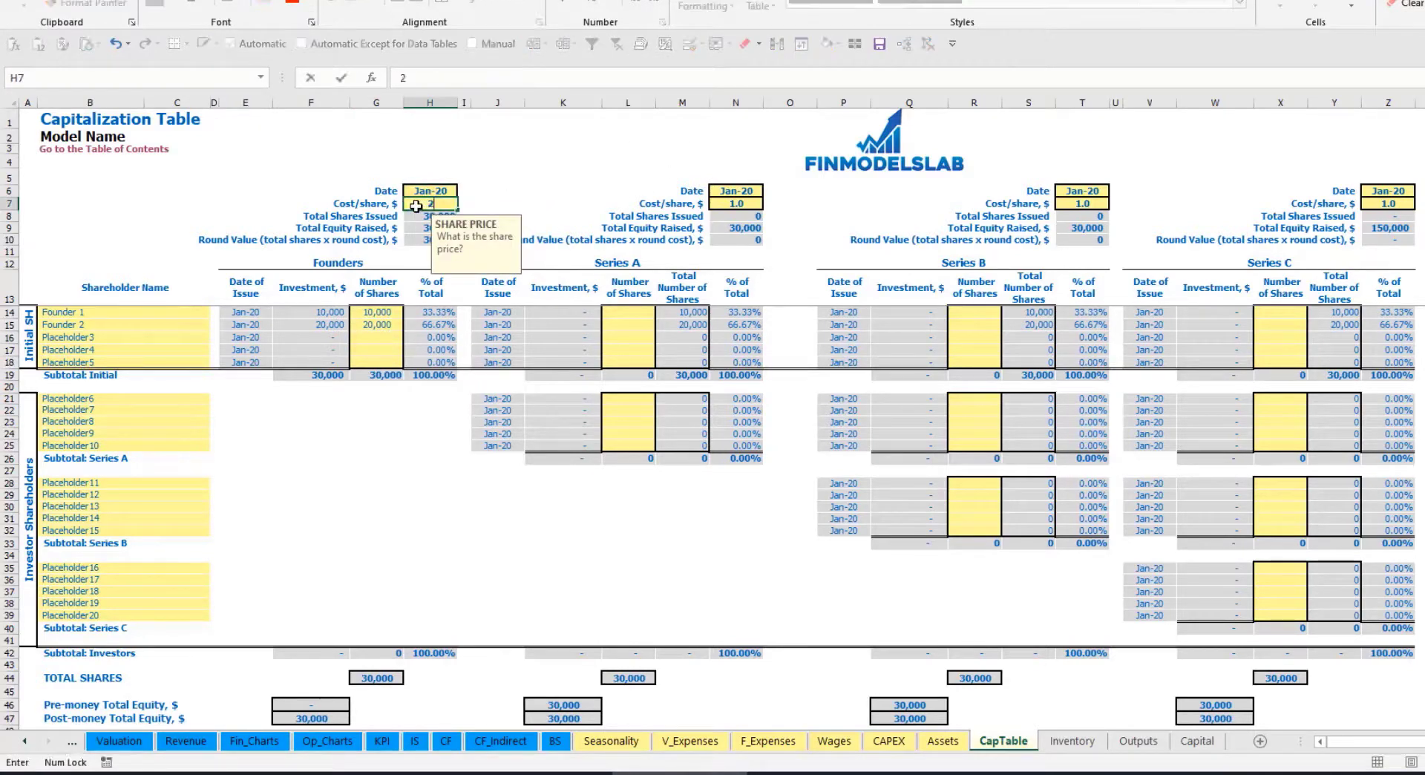
key(Return)
click(425, 194)
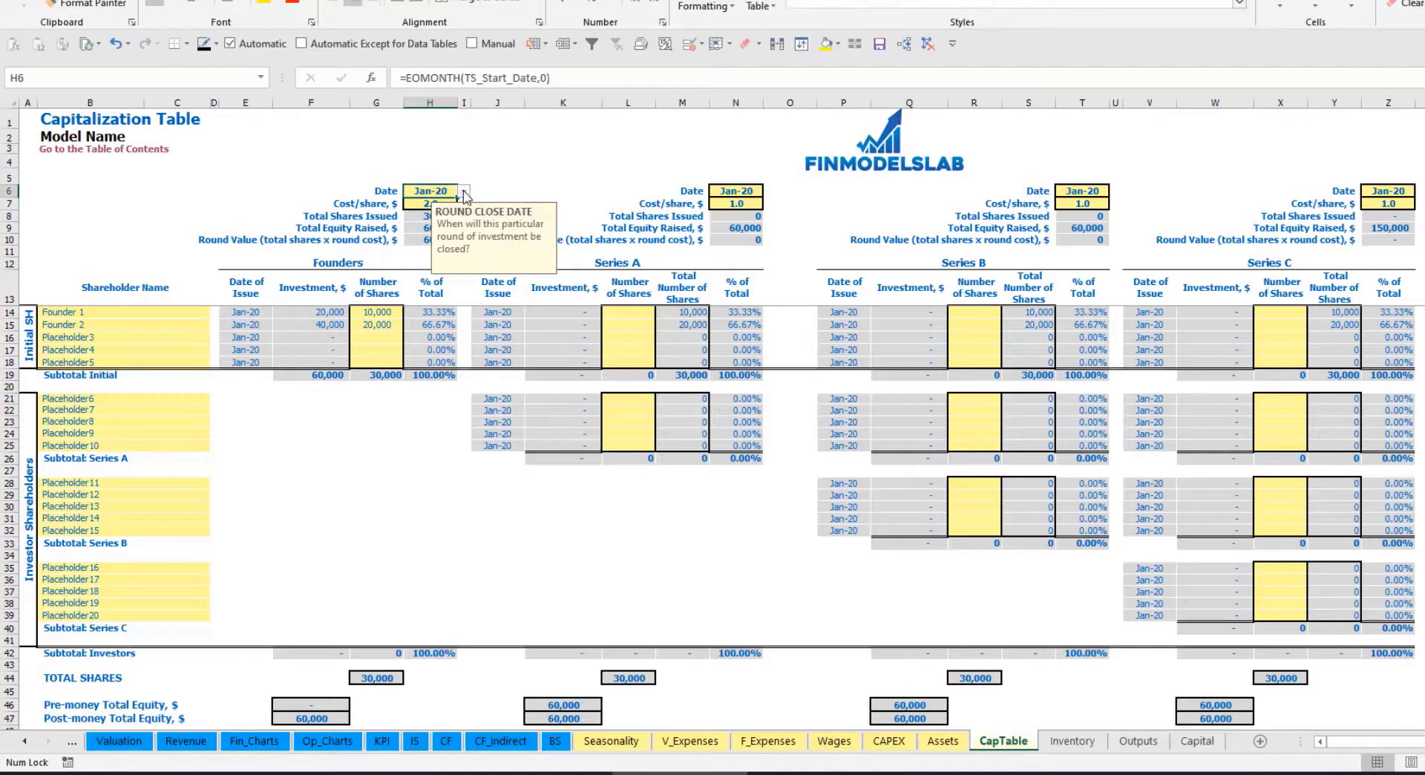
click(463, 191)
click(428, 214)
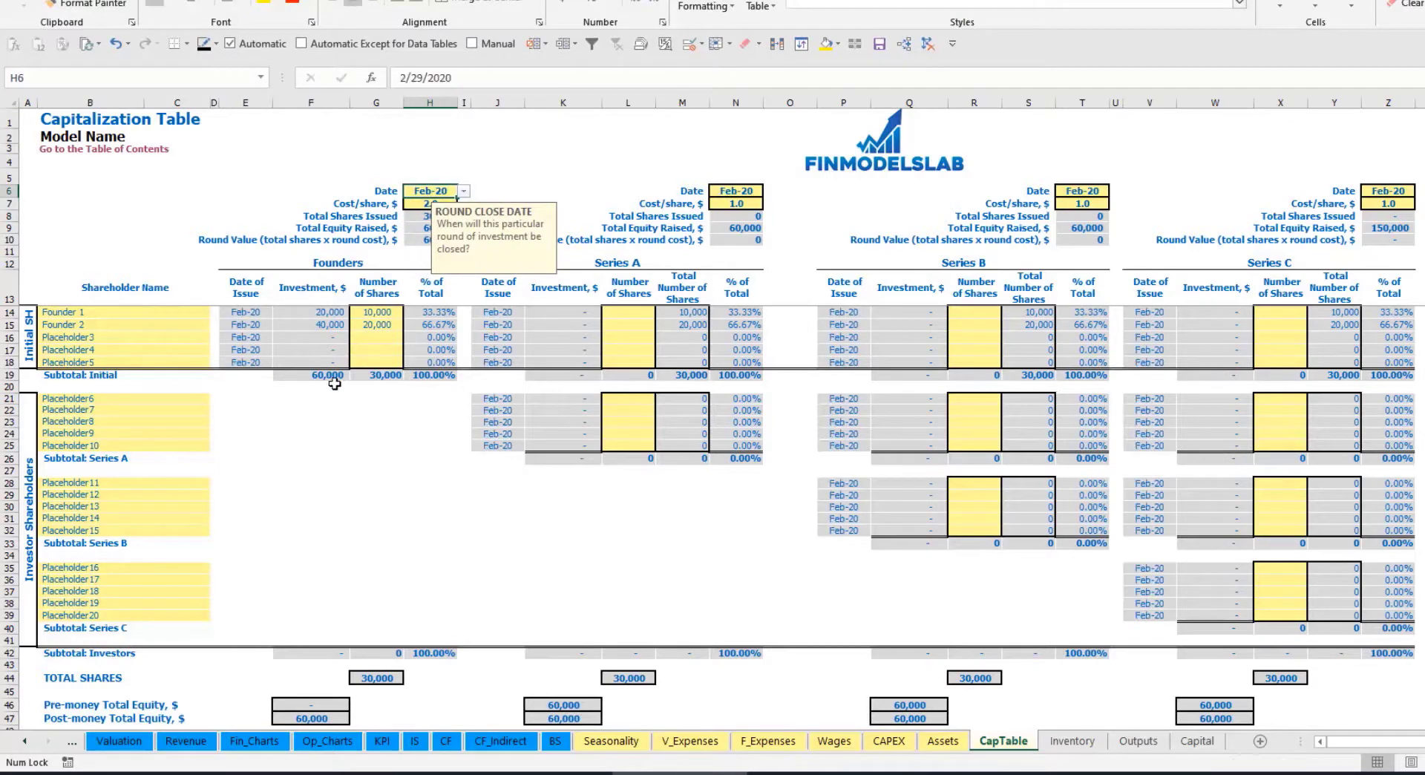
Step: Examine the founders' investment formulas, the initial subtotal, the post-money total equity and Founder 1's ownership percentage
click(320, 313)
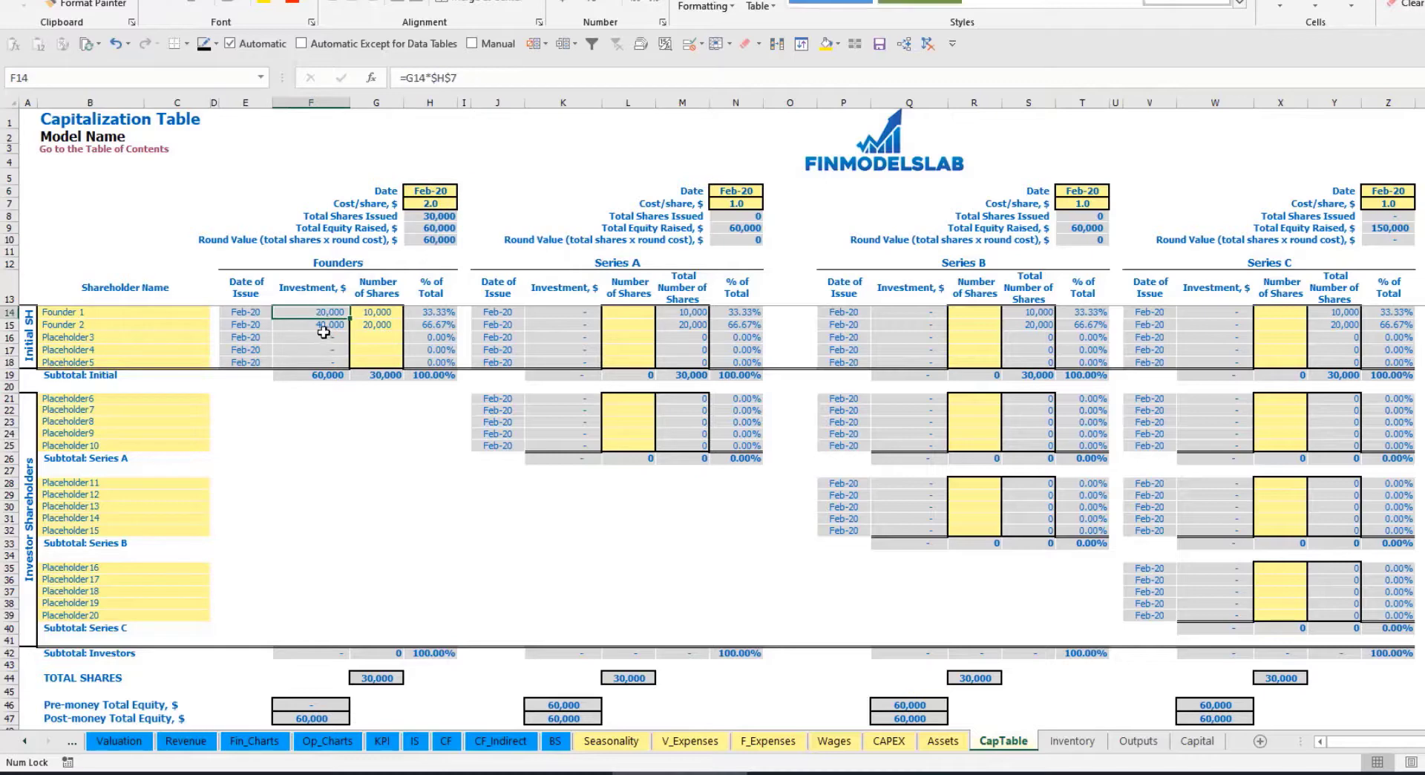
click(317, 325)
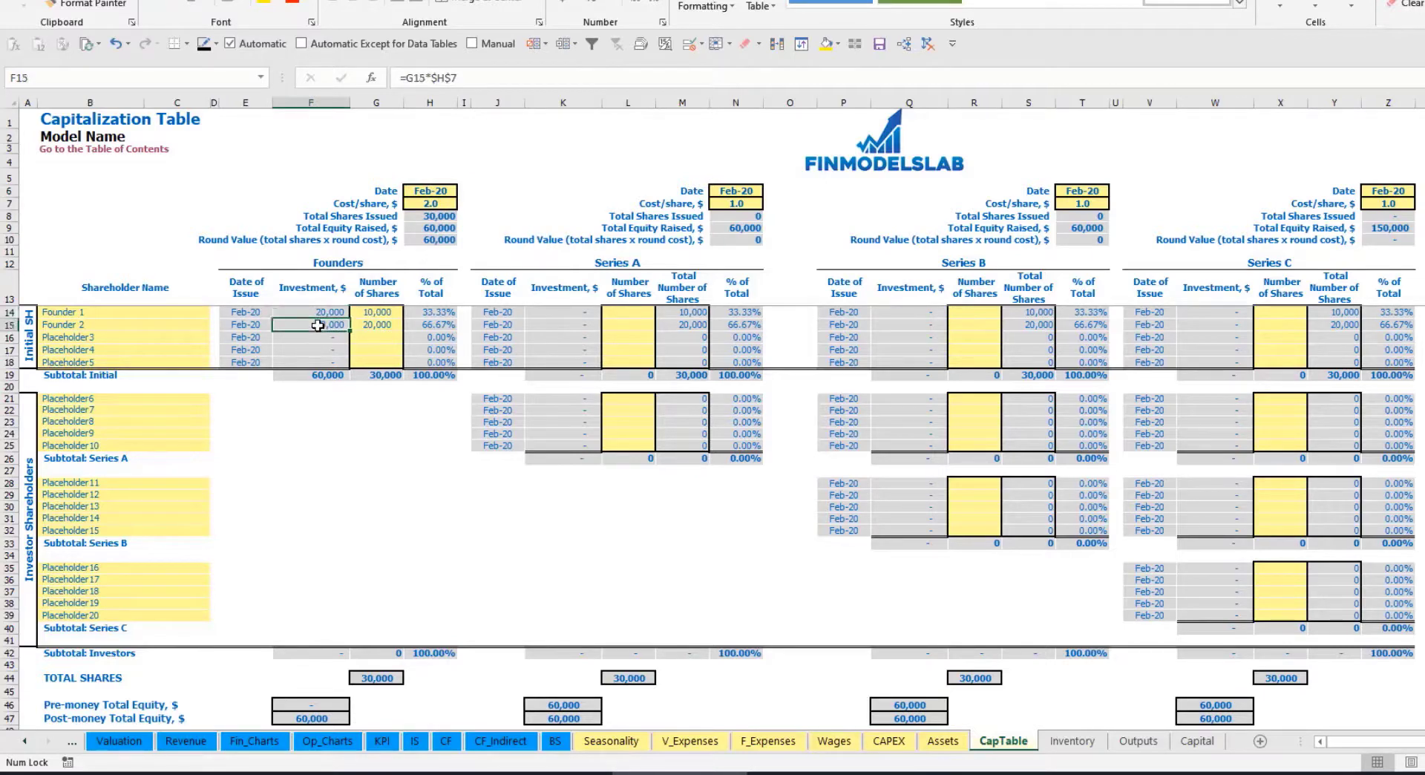
click(319, 375)
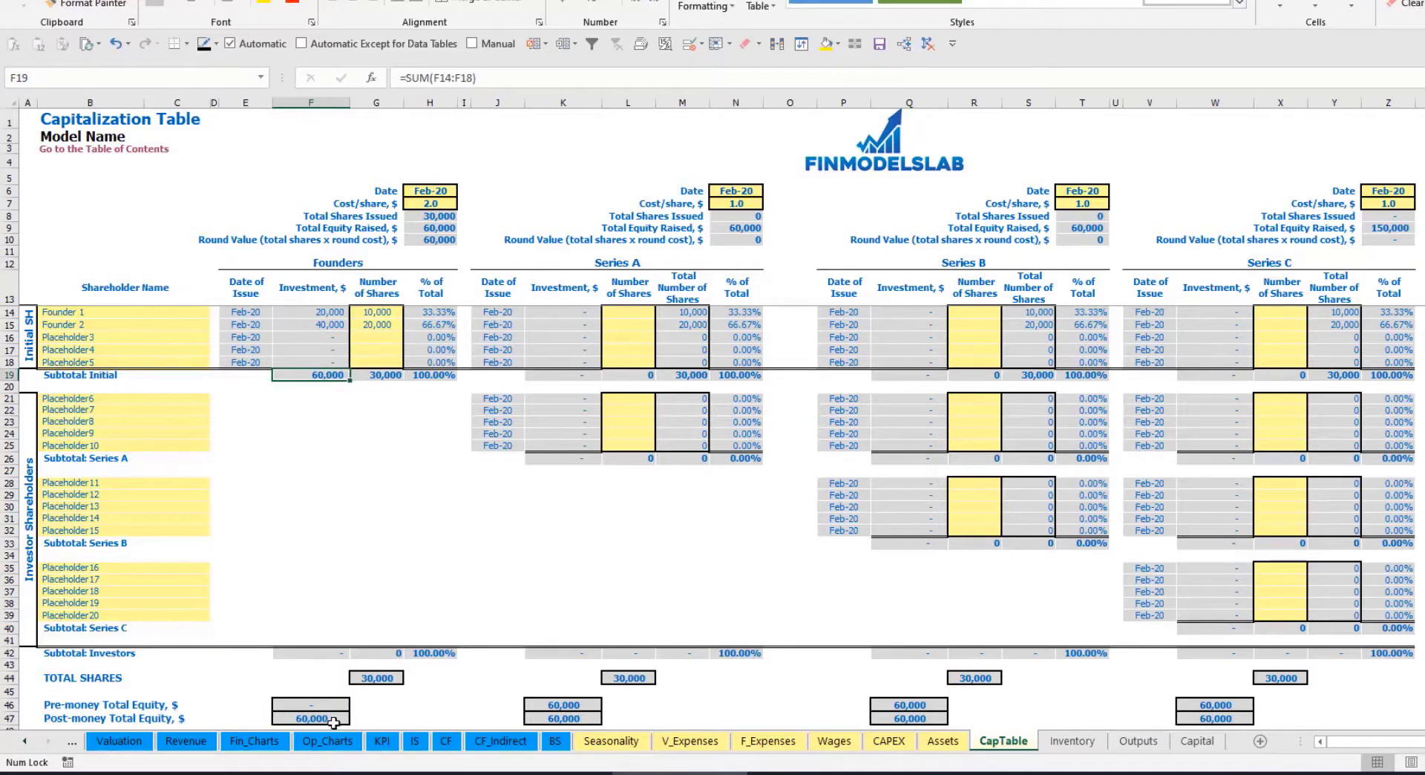
click(10, 718)
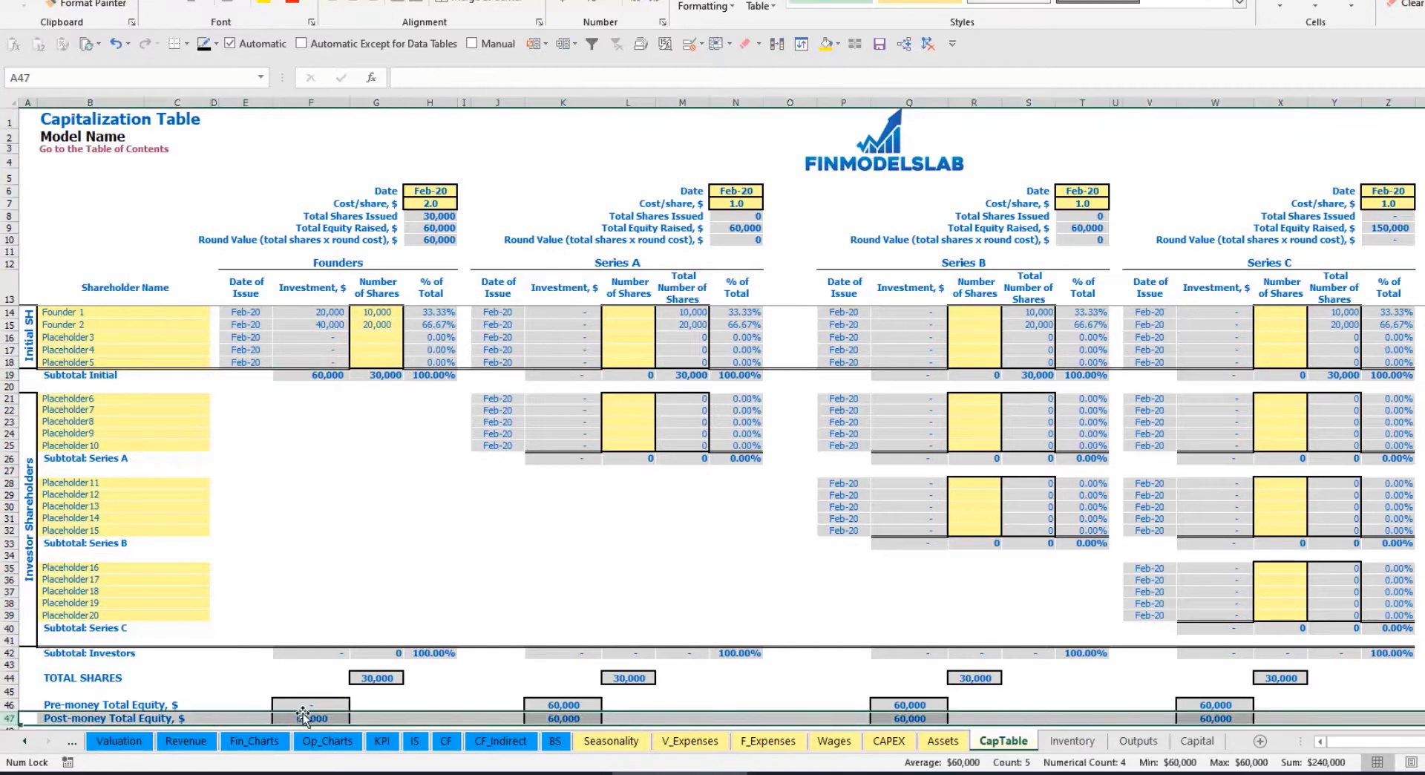
click(441, 313)
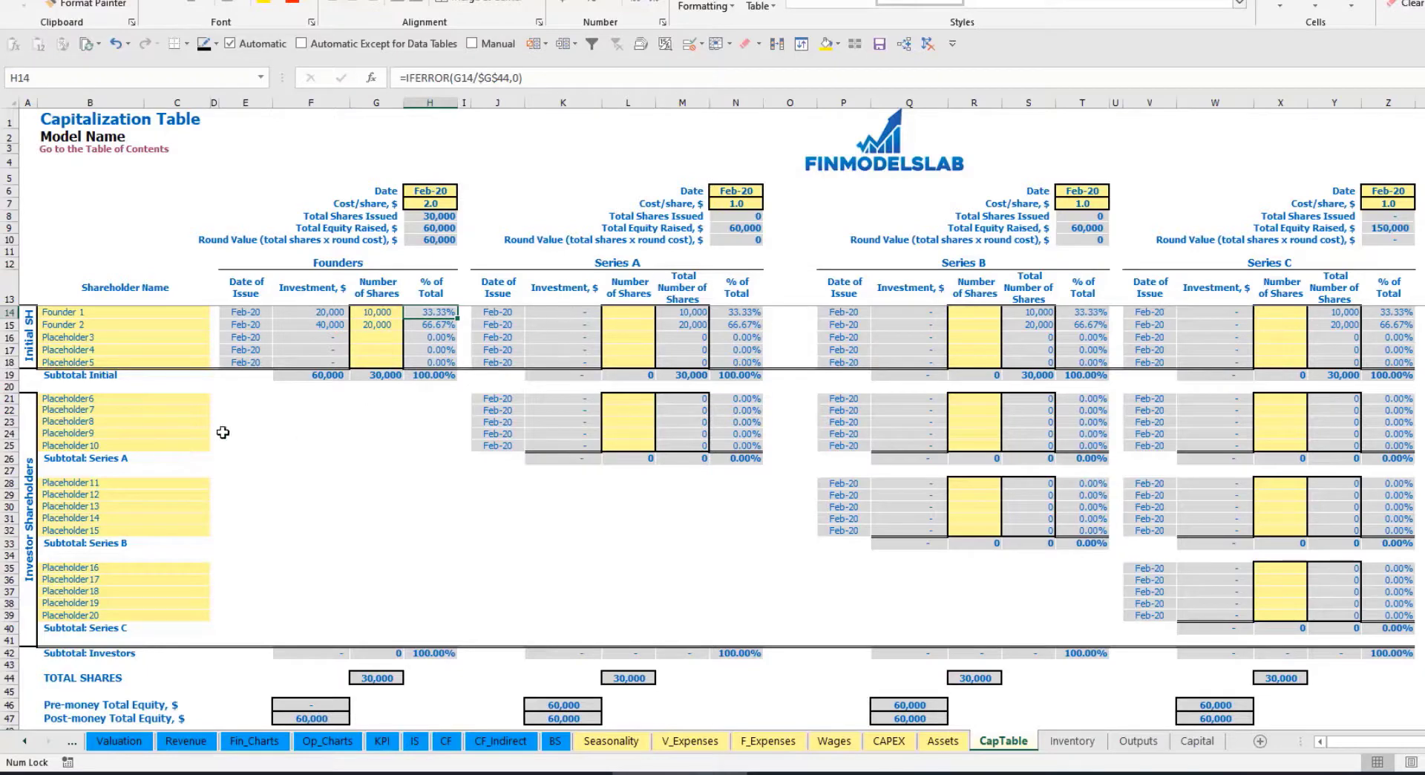
Step: Name the first Series A investor shareholder Investor 1
click(169, 400)
click(650, 269)
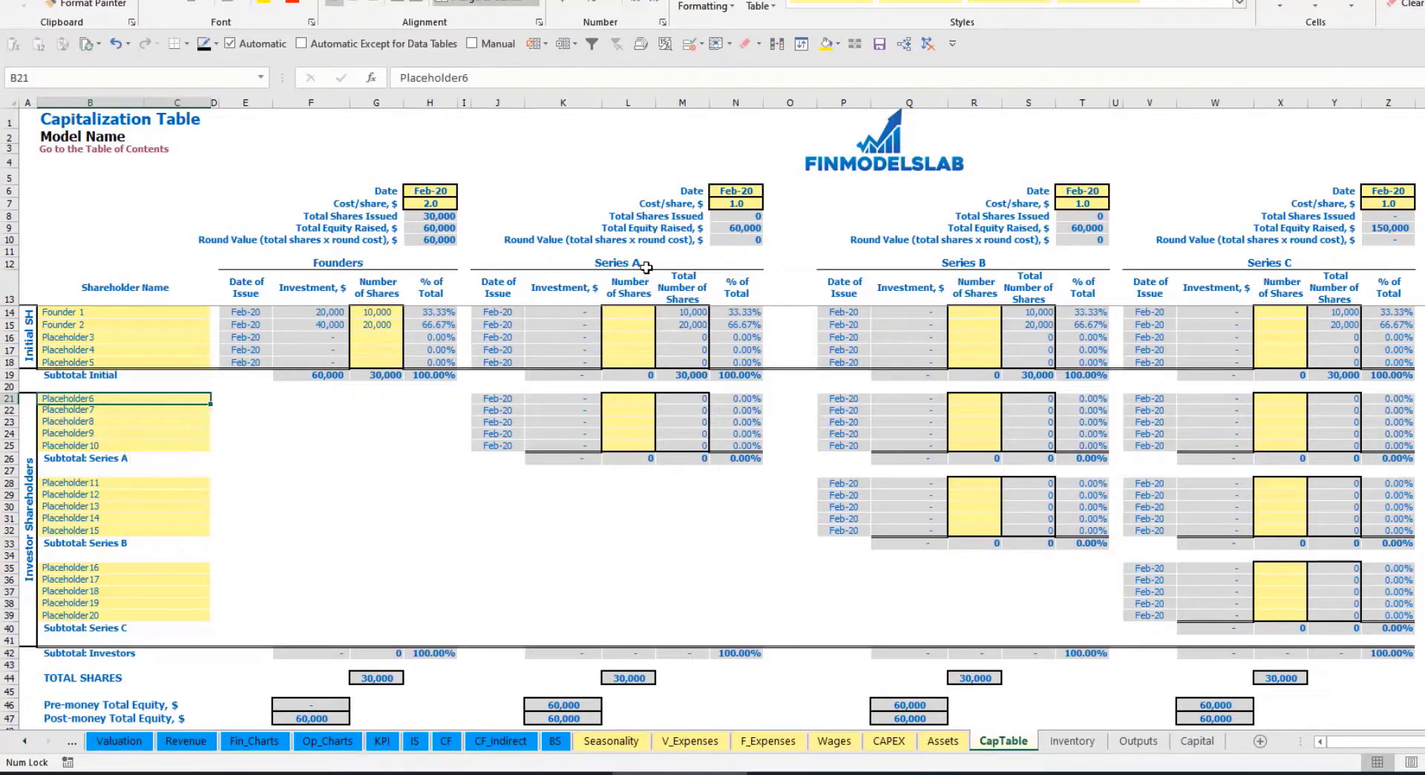
click(101, 402)
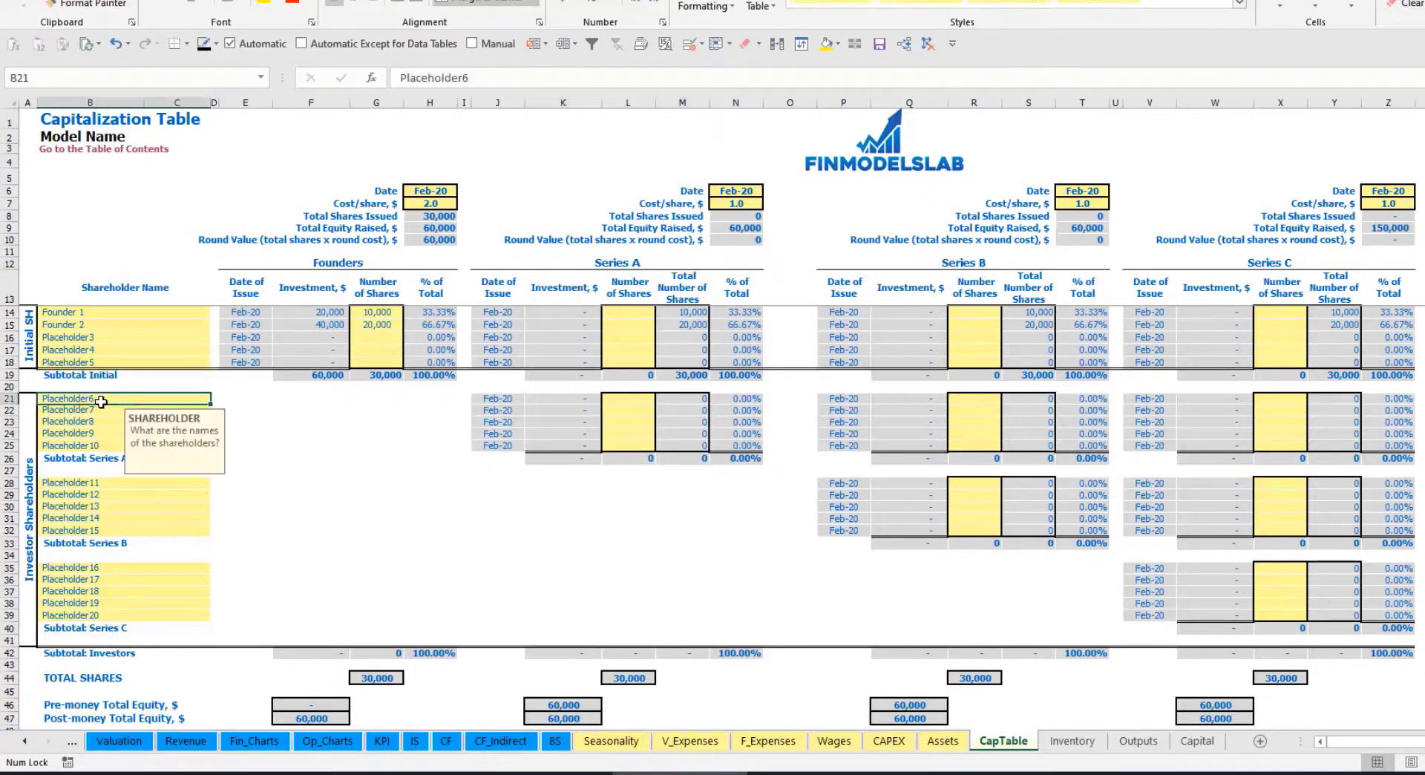
text(Investo)
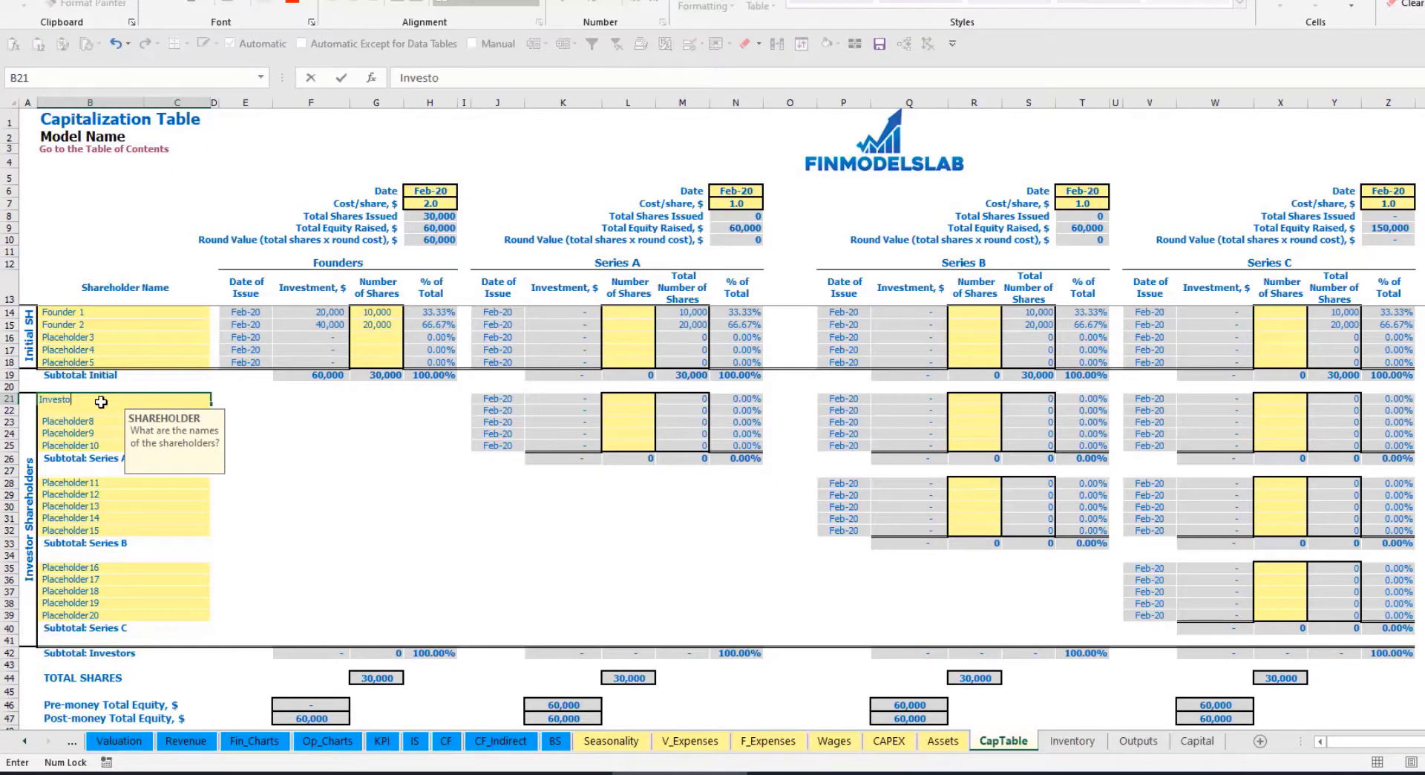
text(r 1)
key(Return)
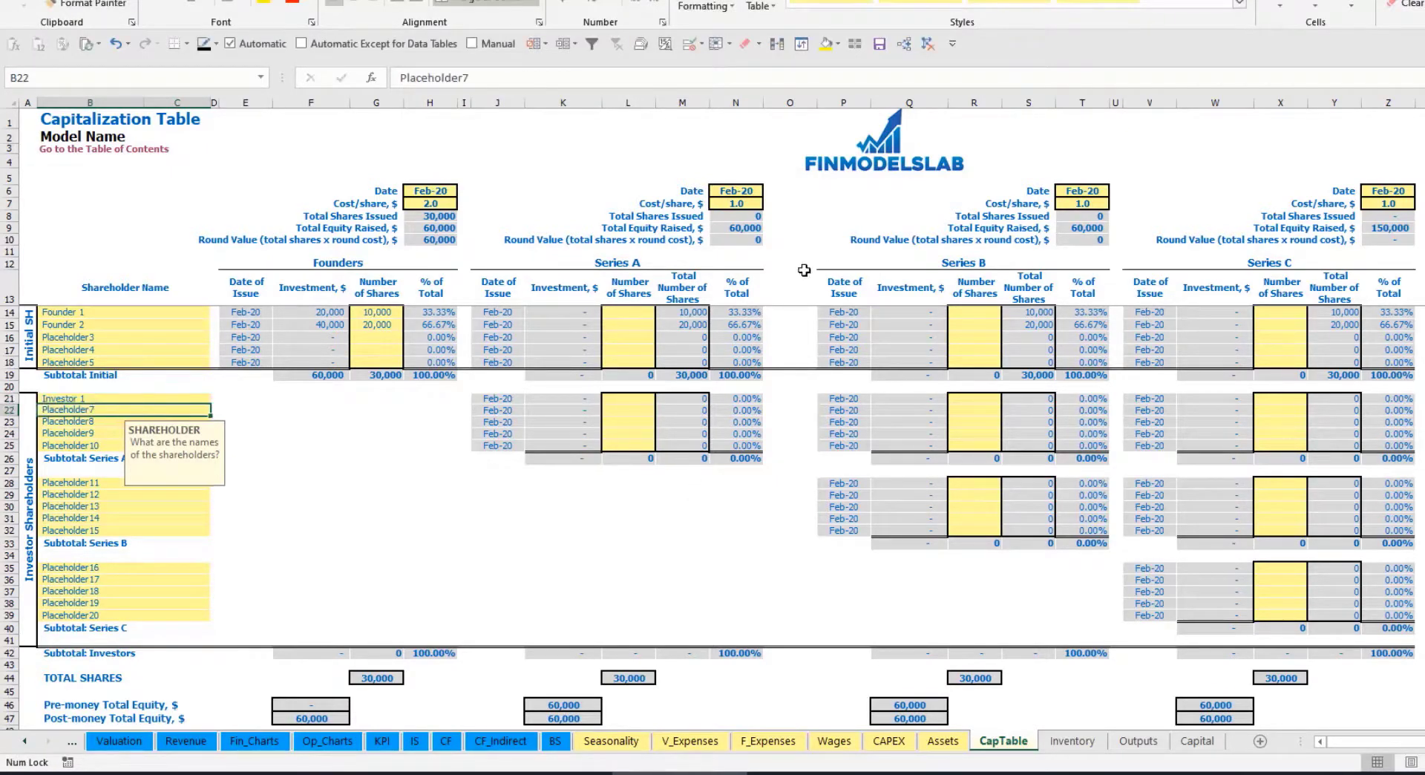
Step: Set the Series A round to May-20 at a cost of 5 per share and issue 1,000 shares to Investor 1
click(744, 190)
click(770, 191)
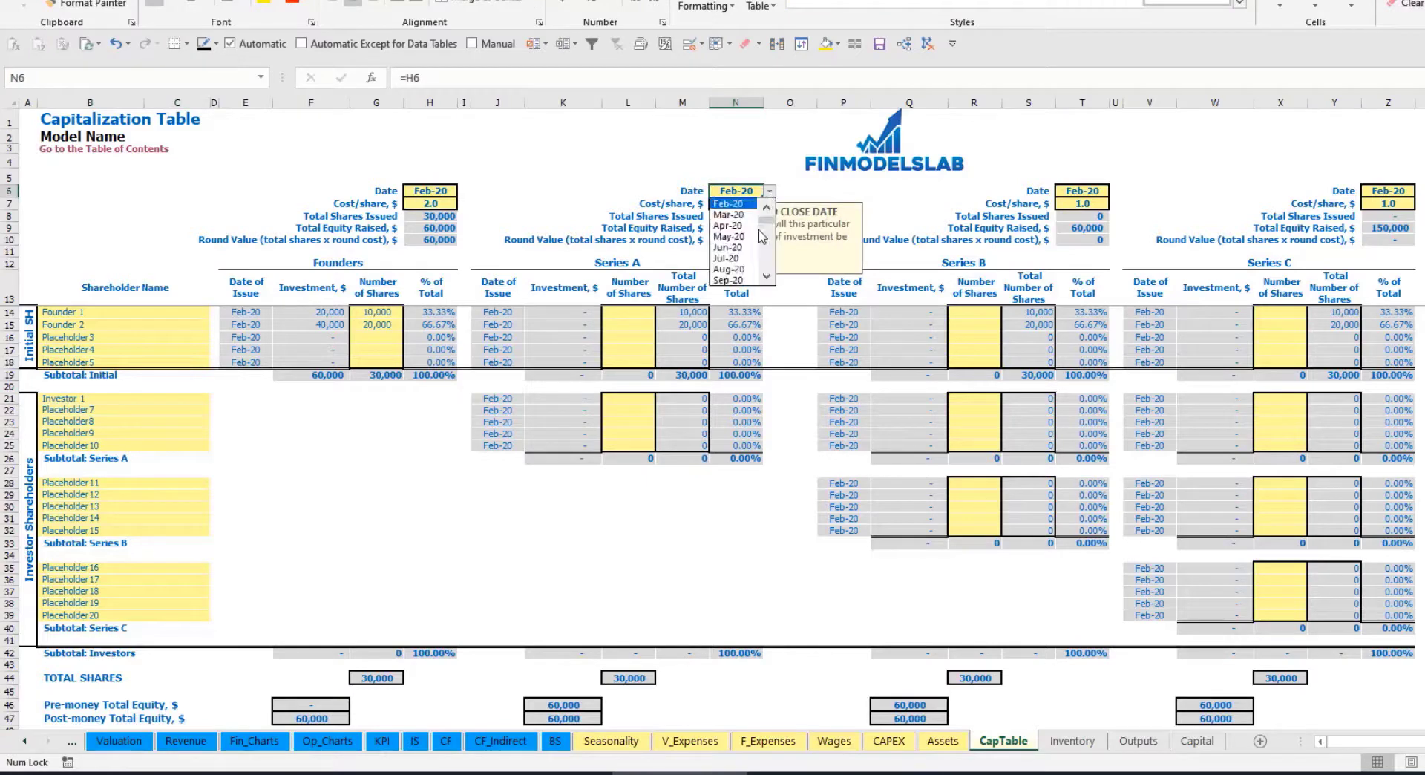
click(749, 242)
click(730, 203)
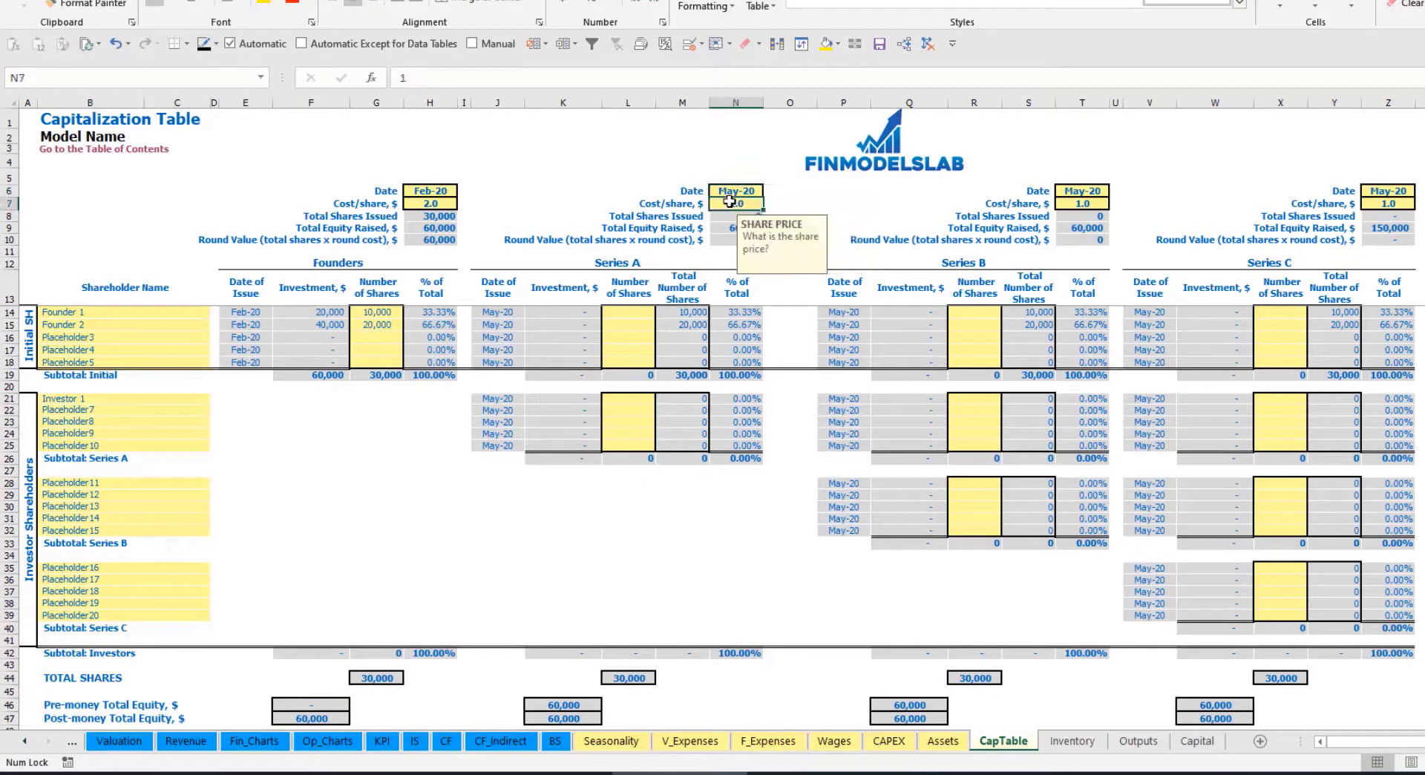
text(5)
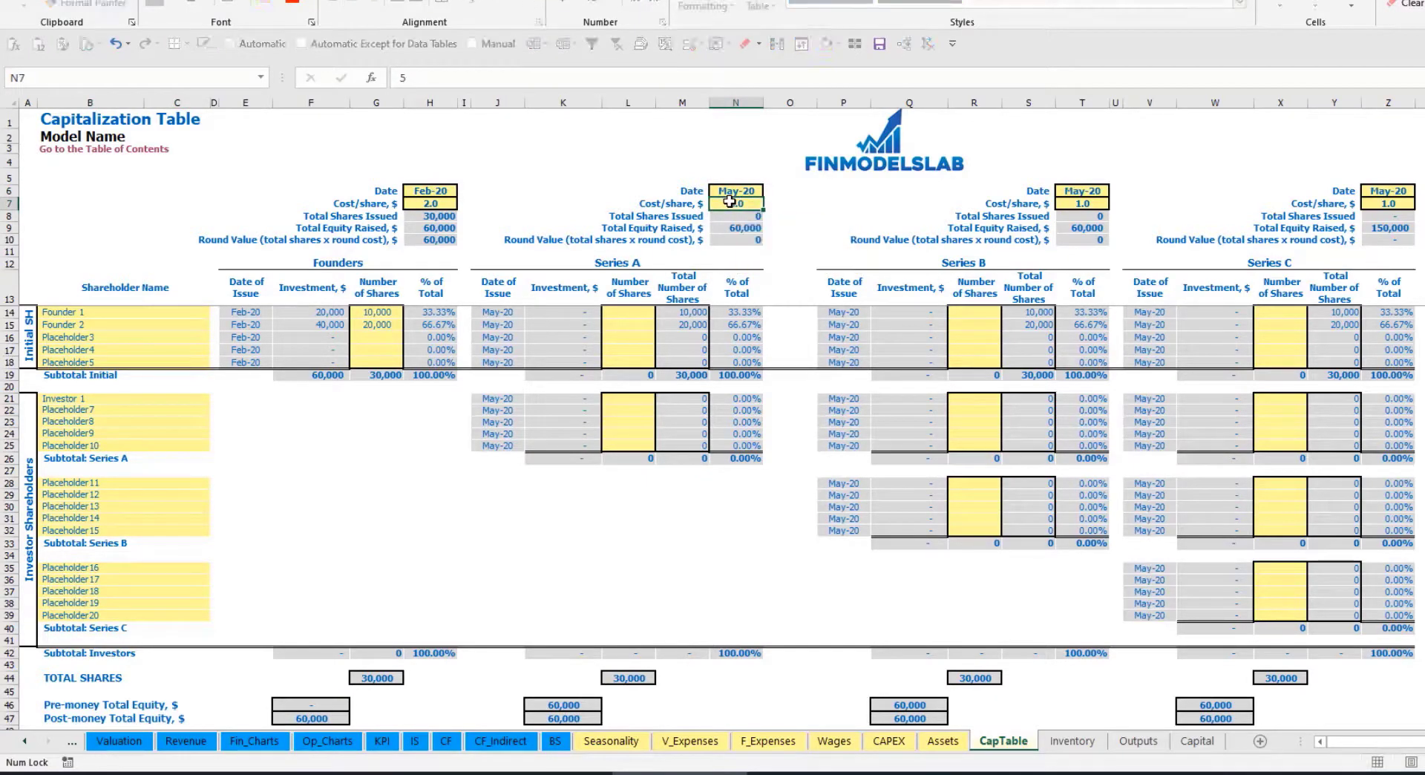
key(Return)
click(628, 397)
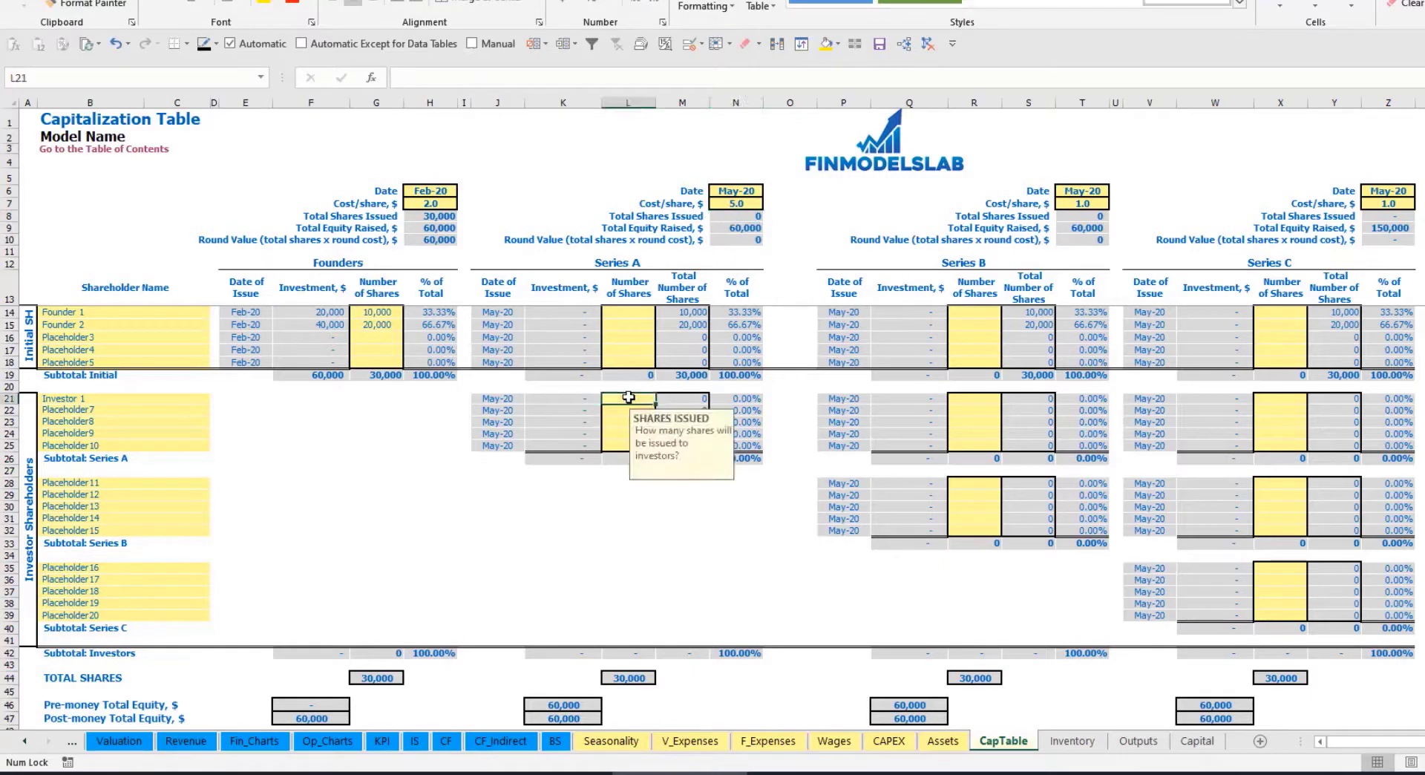
text(1,000)
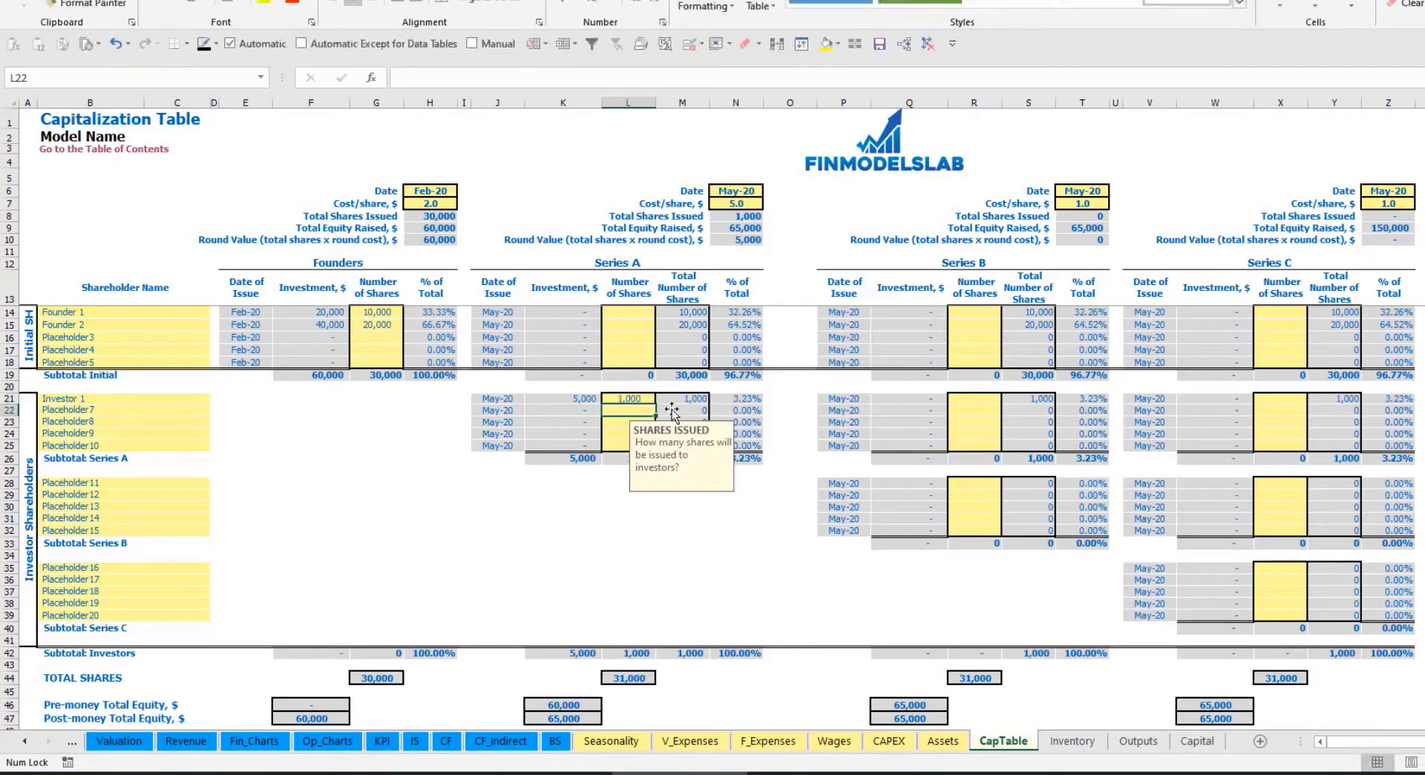
Step: Examine Investor 1's investment, the Series A pre-money and post-money equity, and the ownership percentages of the investor and both founders
click(566, 517)
click(575, 399)
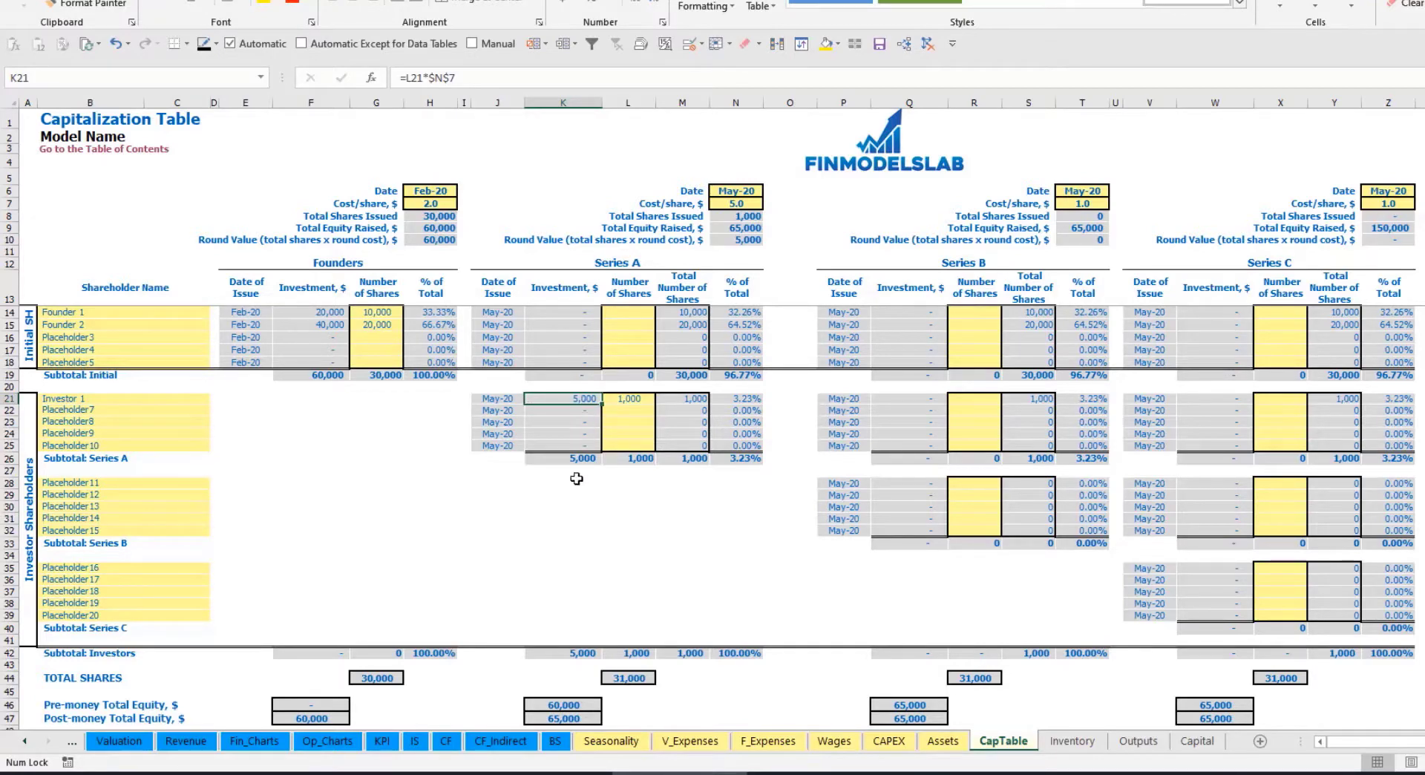
click(552, 697)
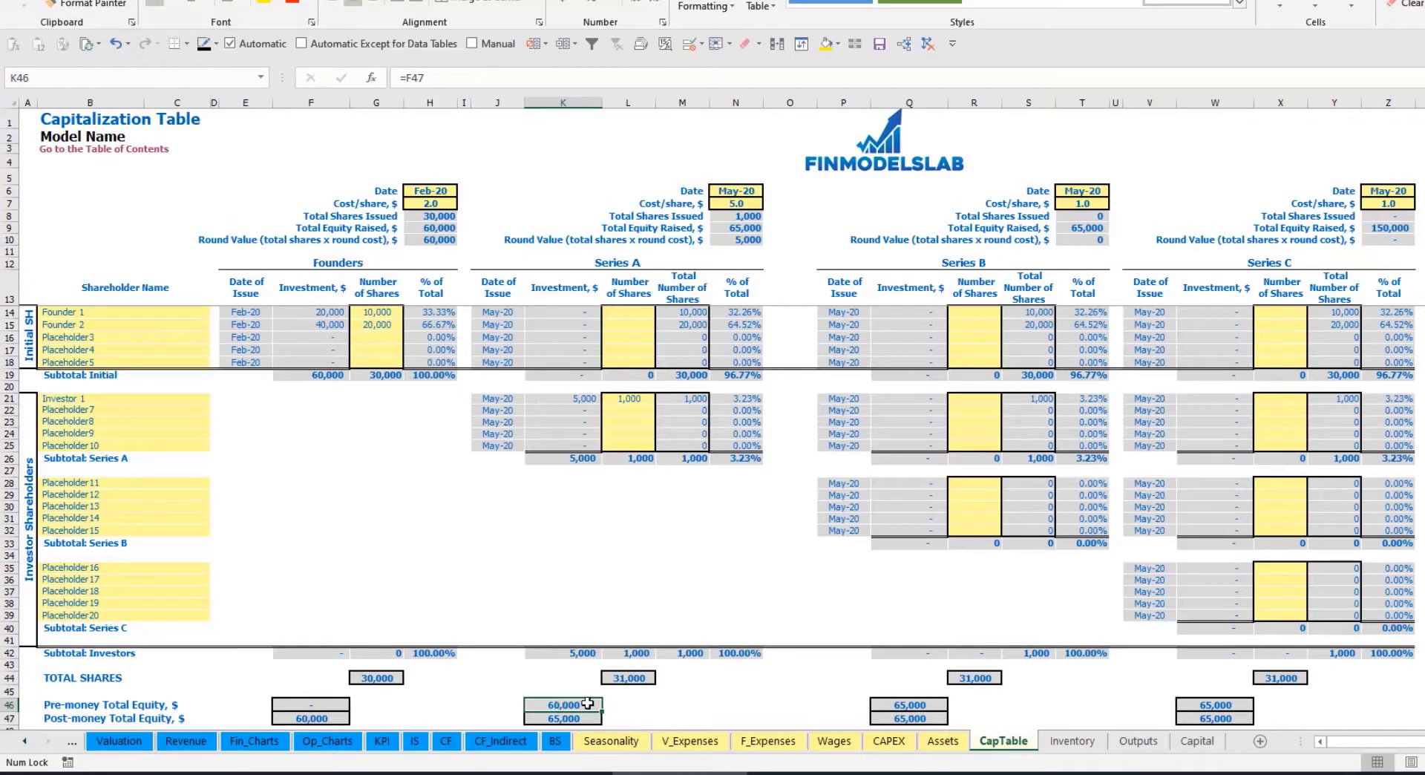
key(Down)
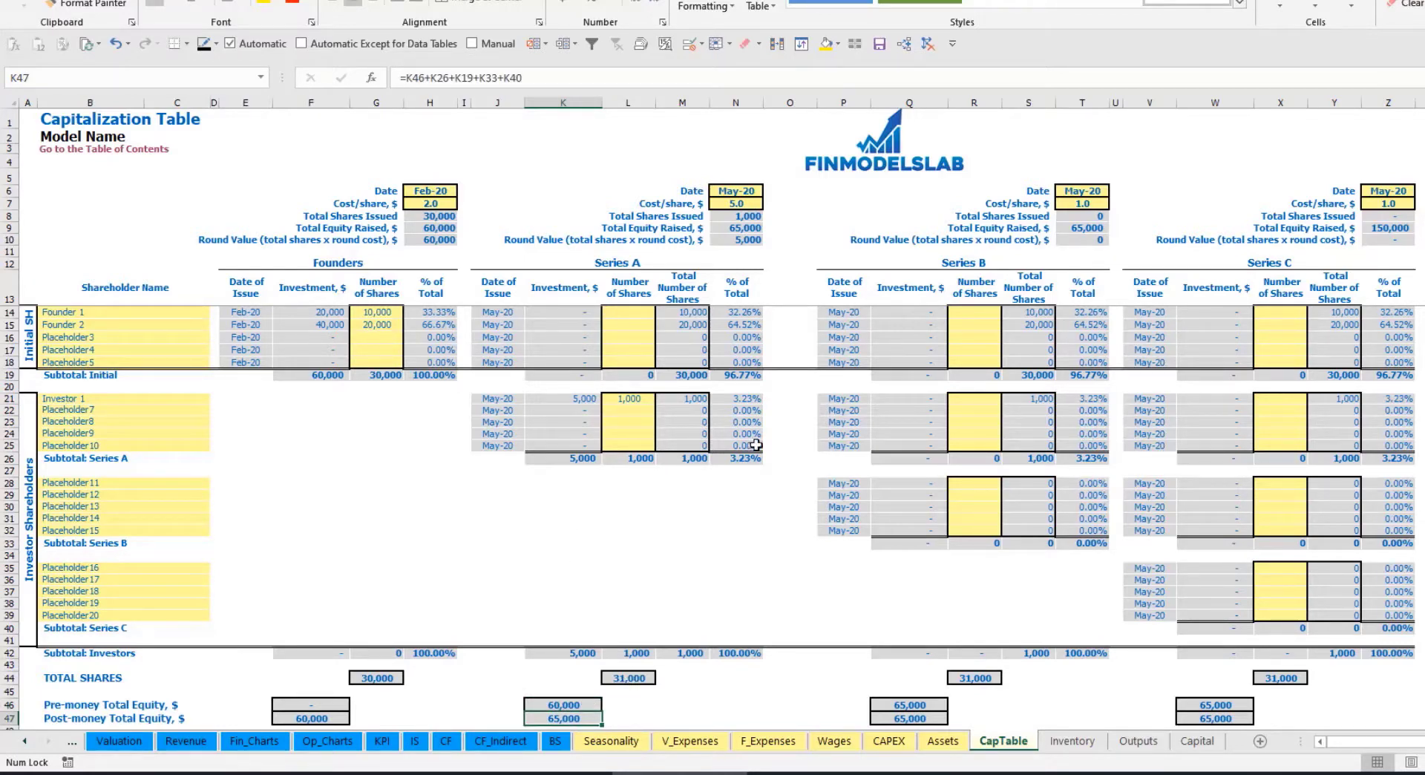
click(726, 399)
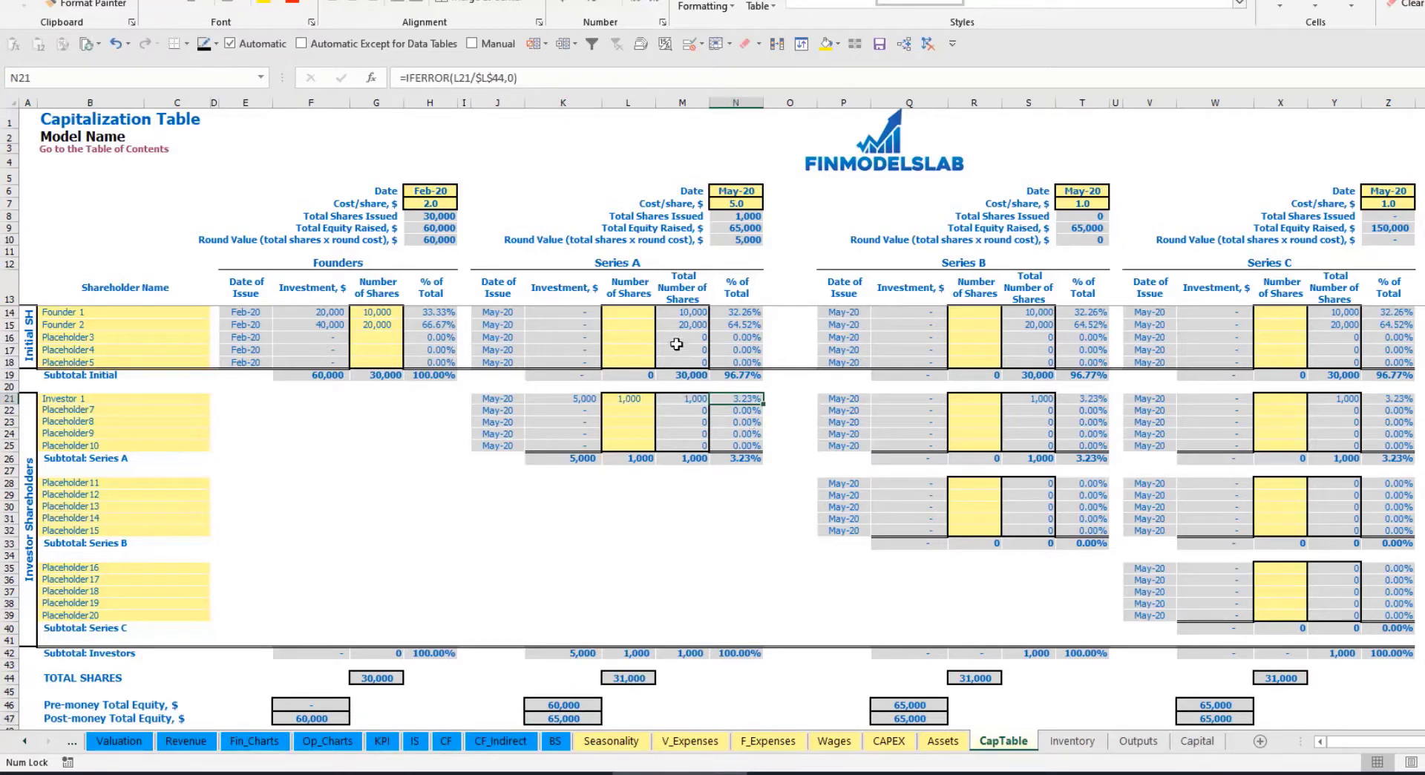
mouse_move(161, 312)
mouse_down()
mouse_move(159, 326)
mouse_move(182, 331)
mouse_up()
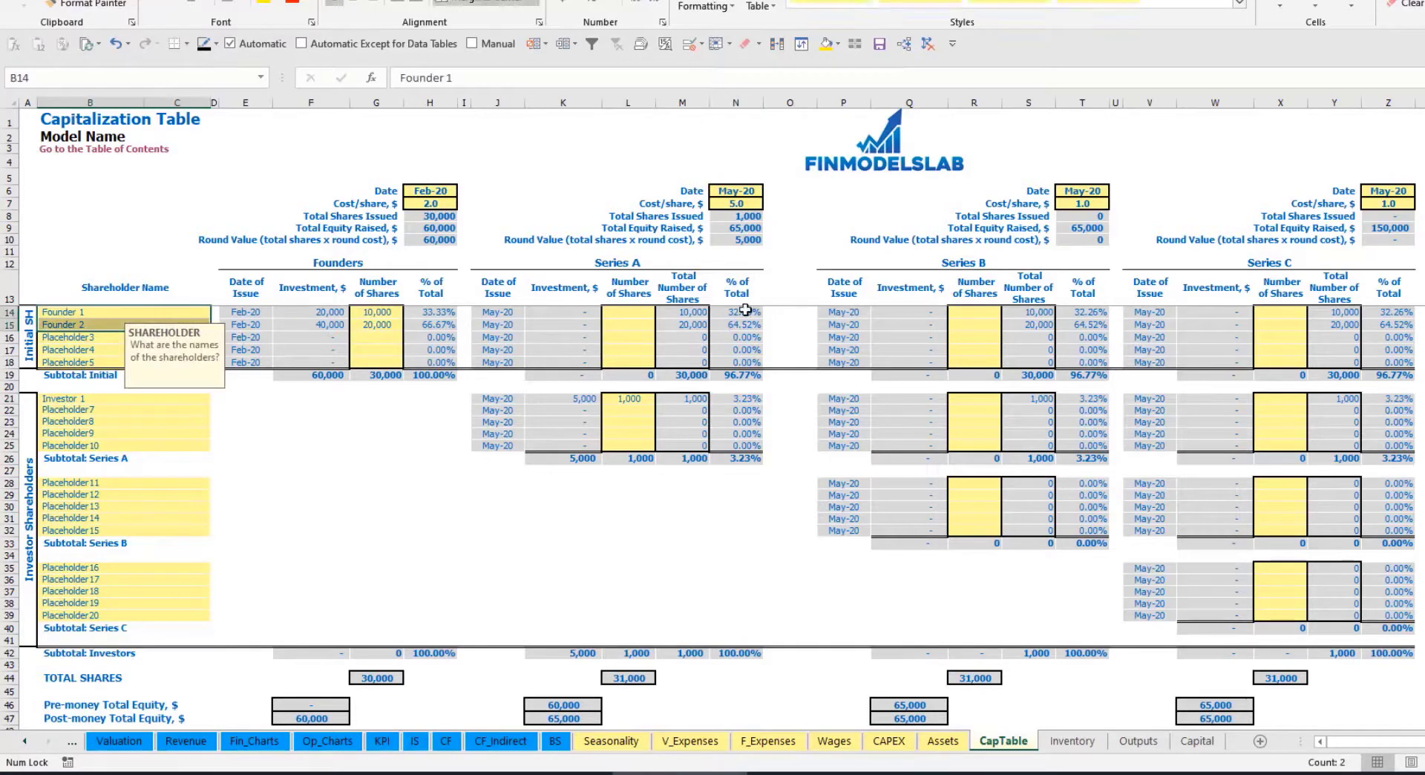
drag(743, 311, 739, 327)
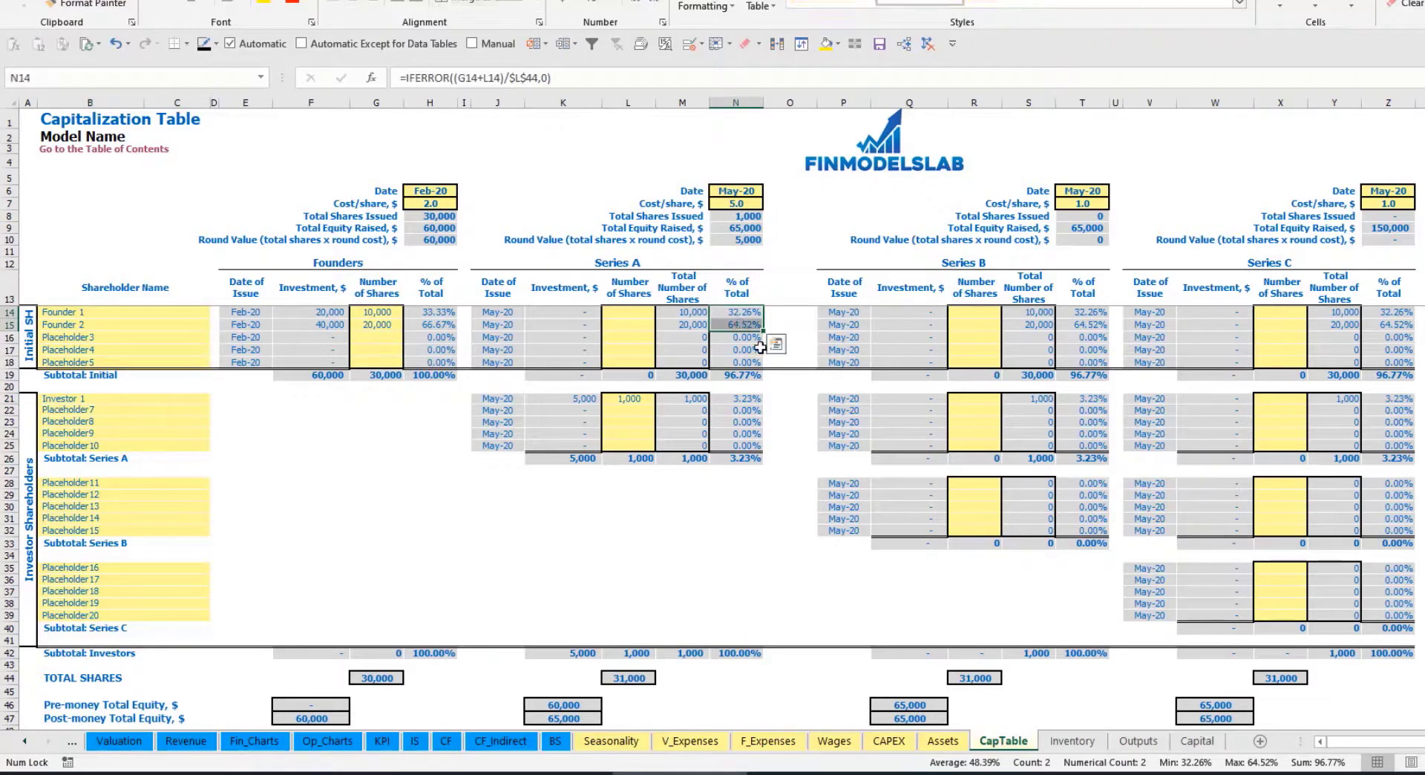
key(shift+Up)
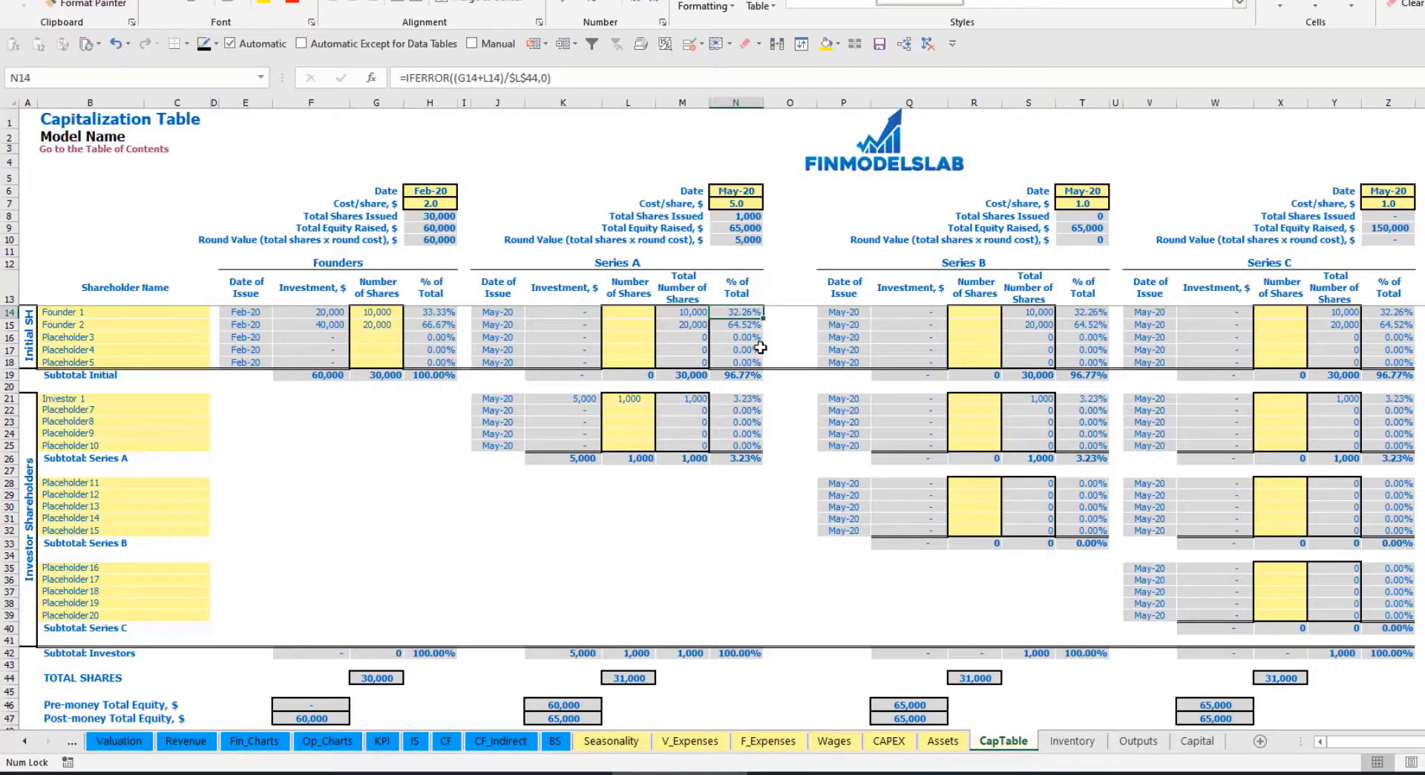
key(Down)
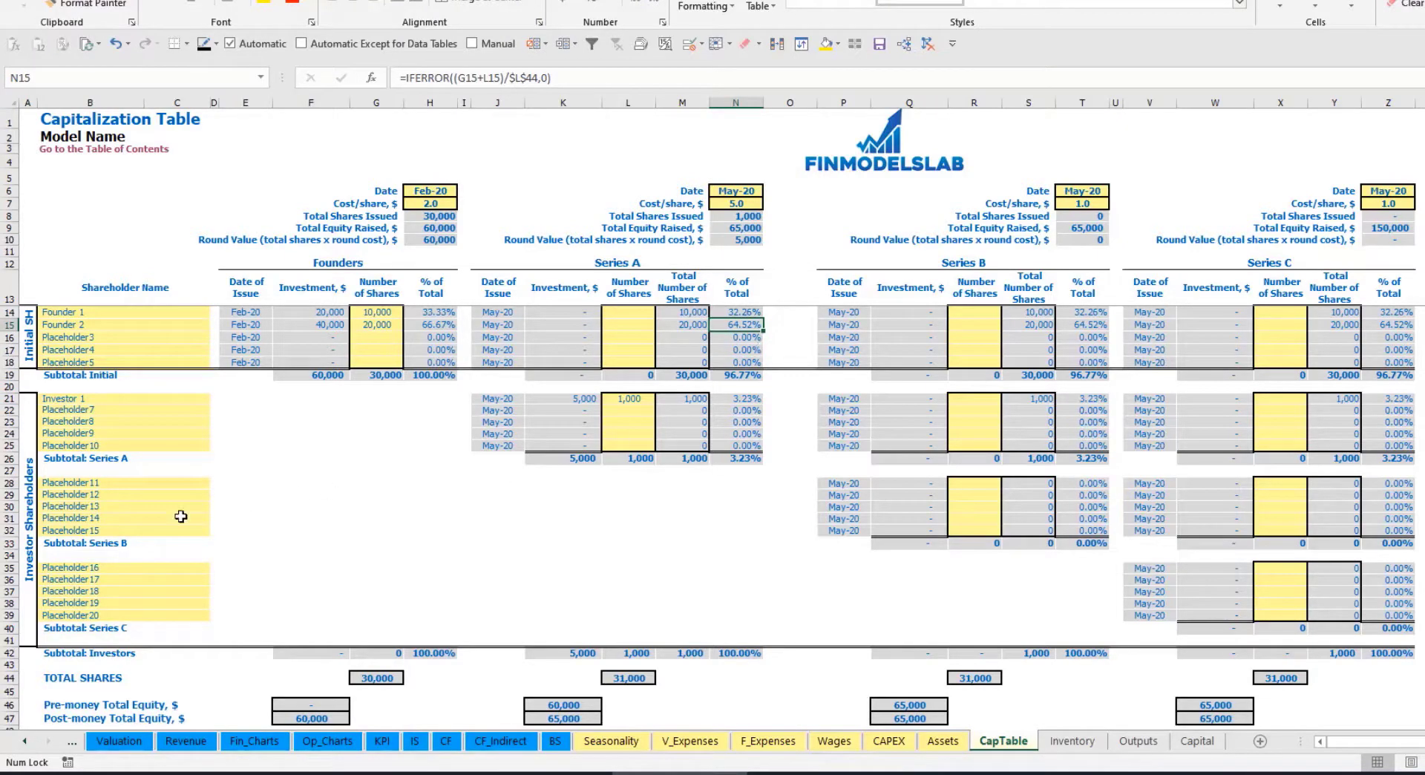
Step: Review the Series B and Series C shareholder name rows and the number-of-shares entries for the Series A investors
click(138, 492)
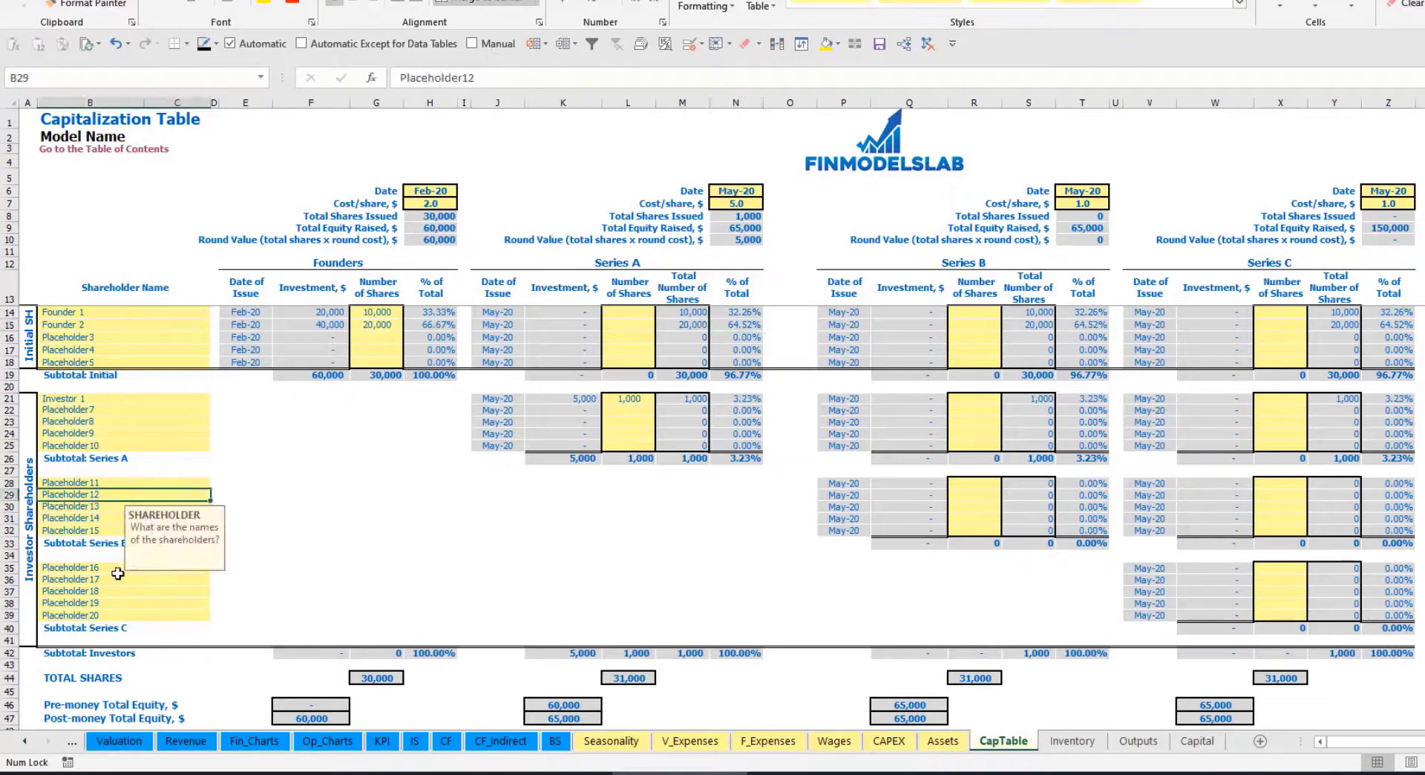
click(117, 572)
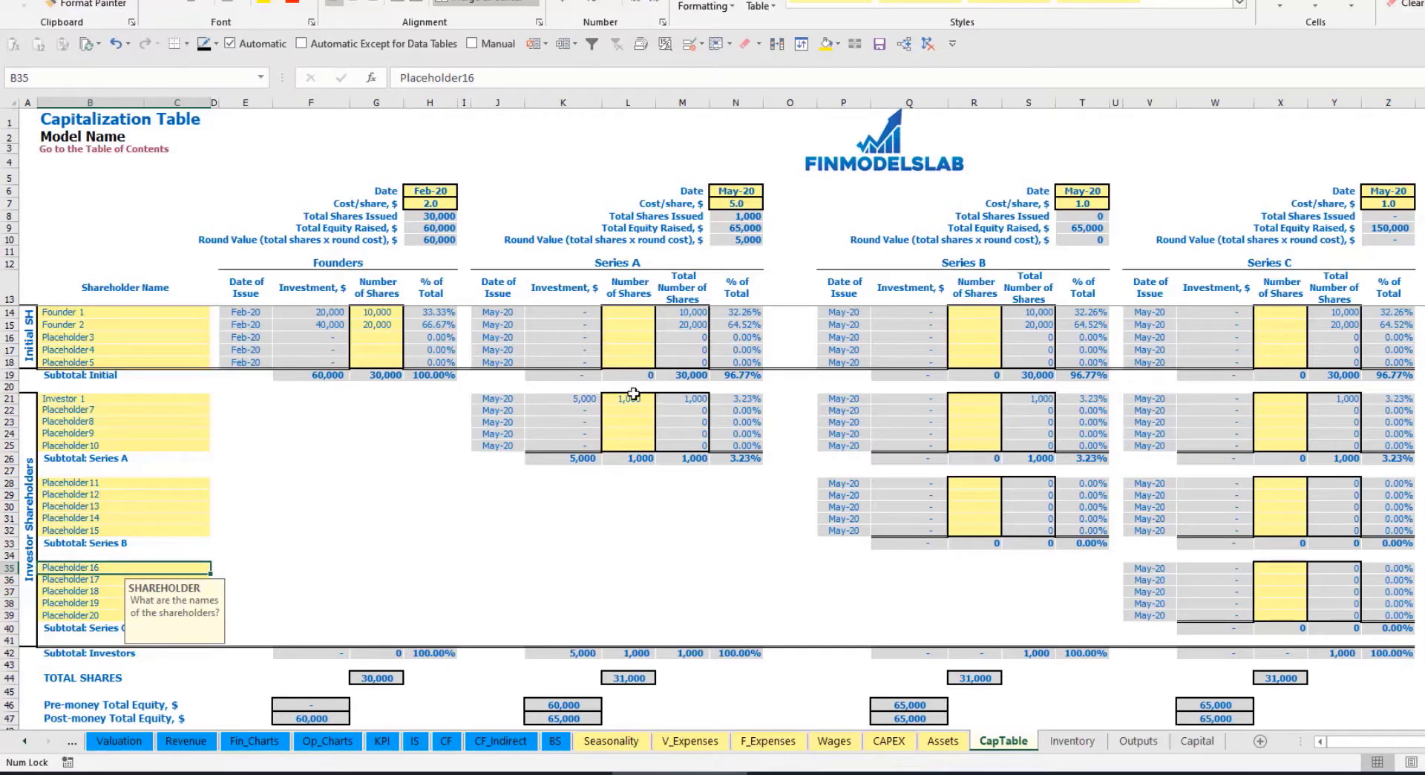
drag(635, 399, 643, 446)
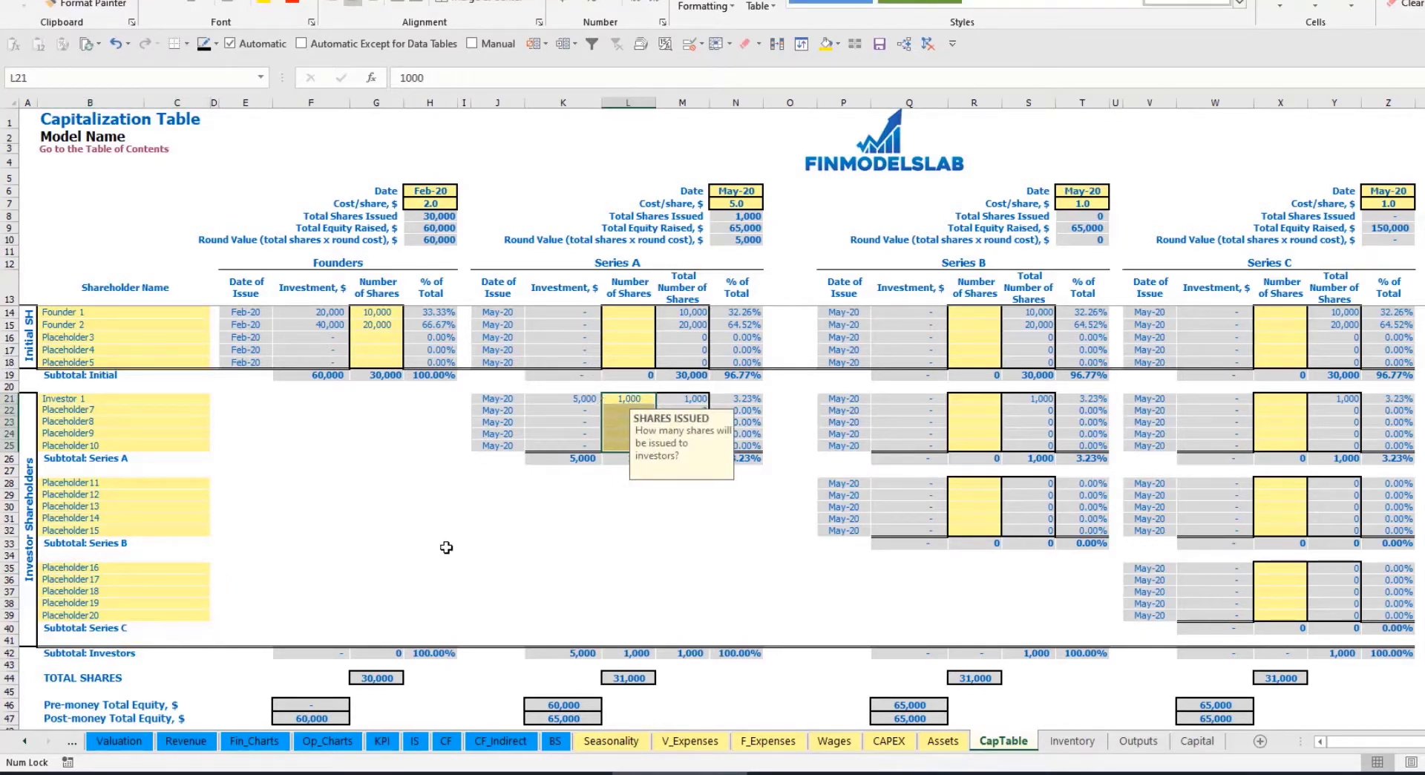
click(640, 506)
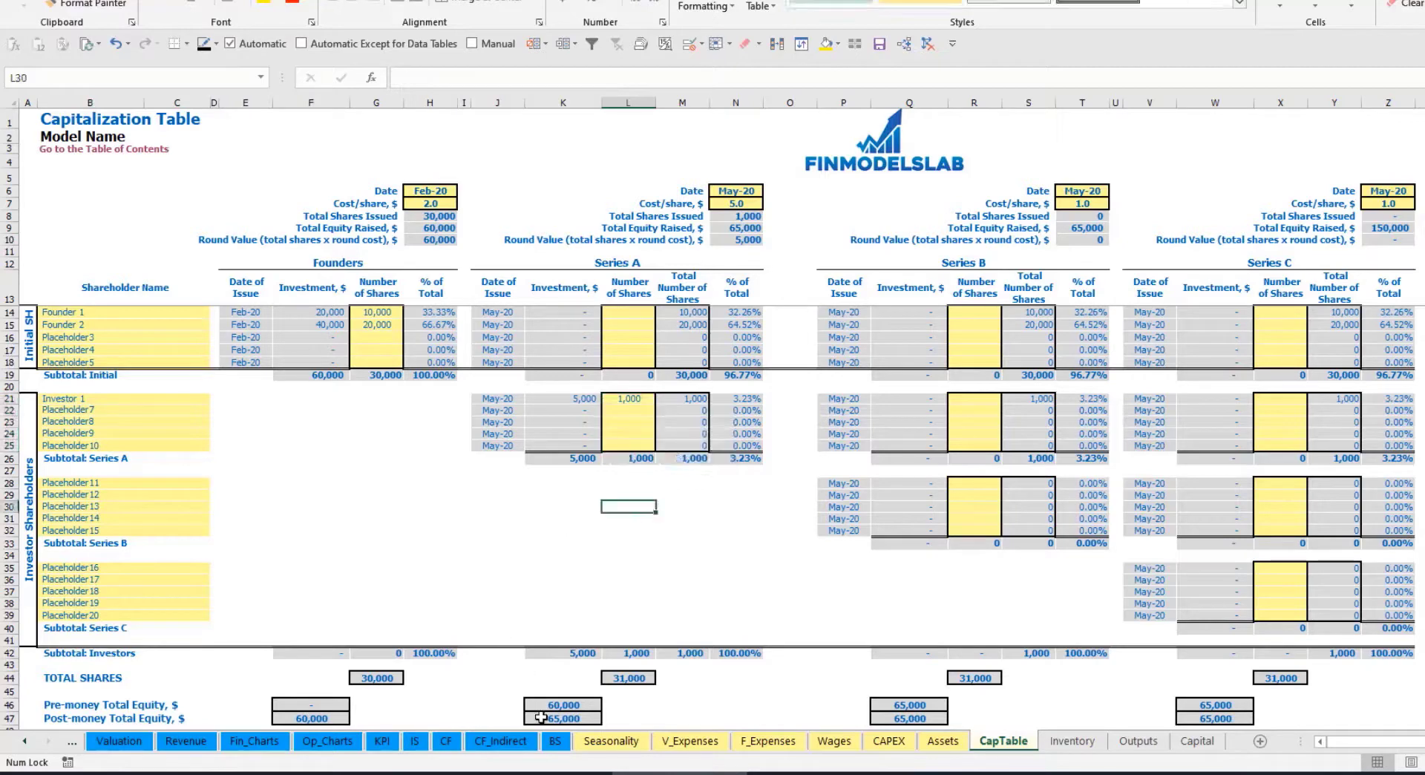
Step: Check the Ordinary Equity Raisings row for Feb-20 and May-20 in the Cash Flow Statement and the Ordinary Equity row in the Balance Sheet
click(446, 741)
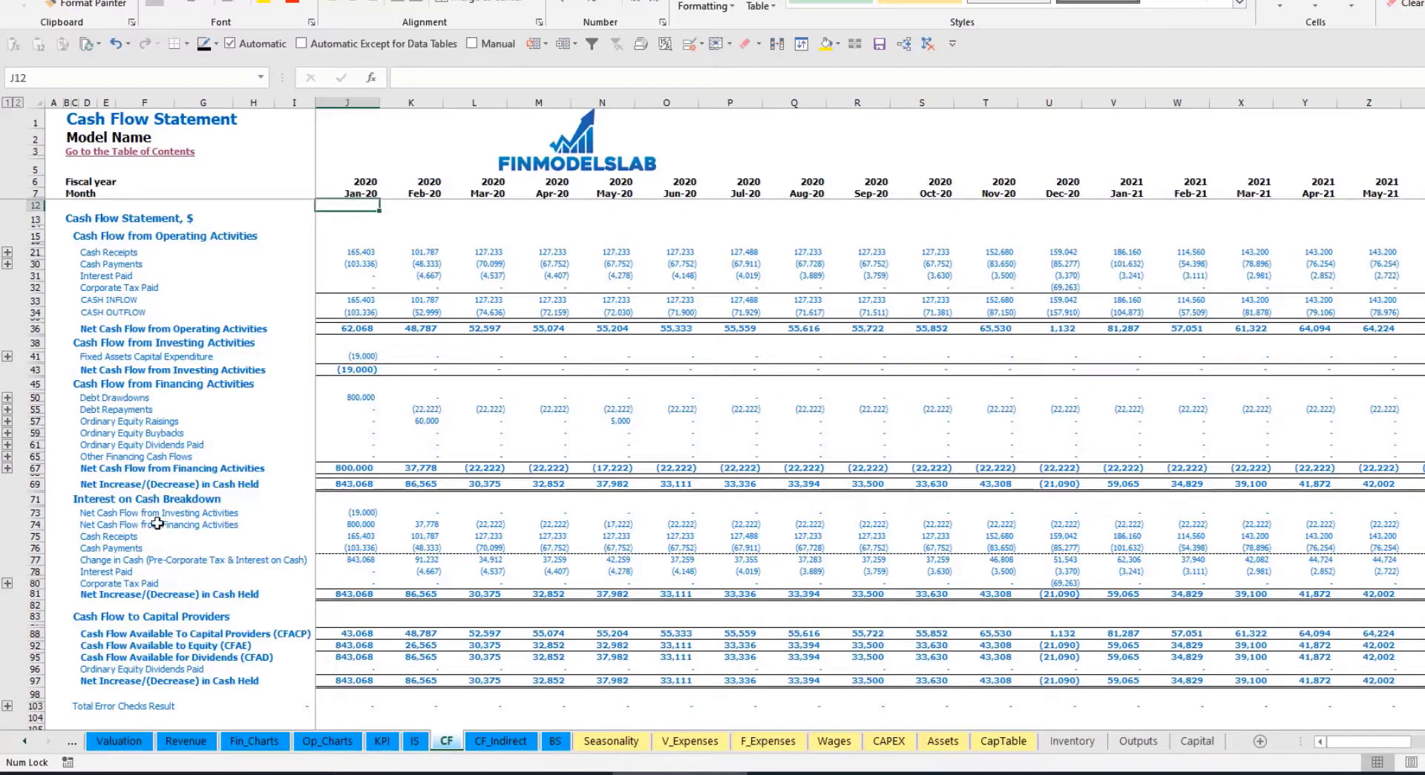
click(34, 421)
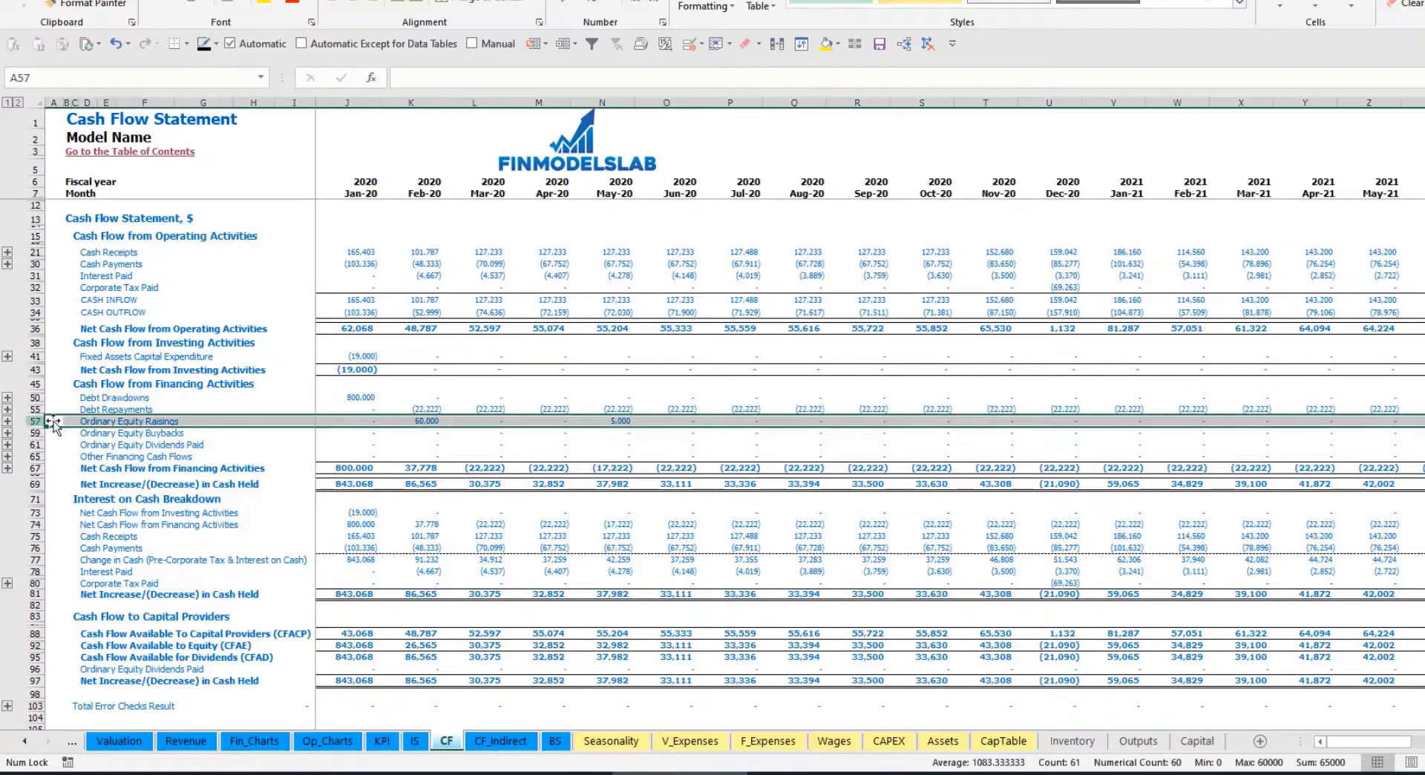
click(429, 422)
click(618, 421)
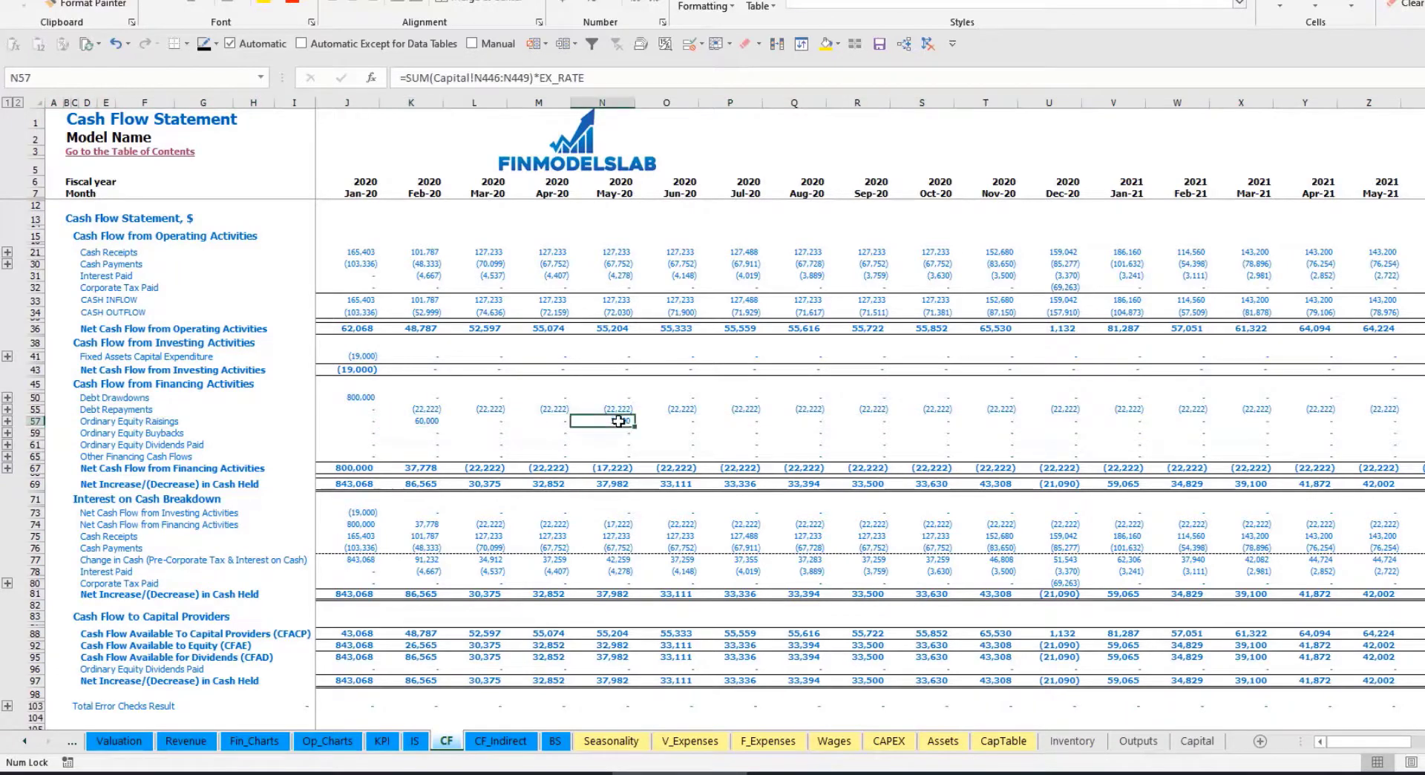
click(557, 741)
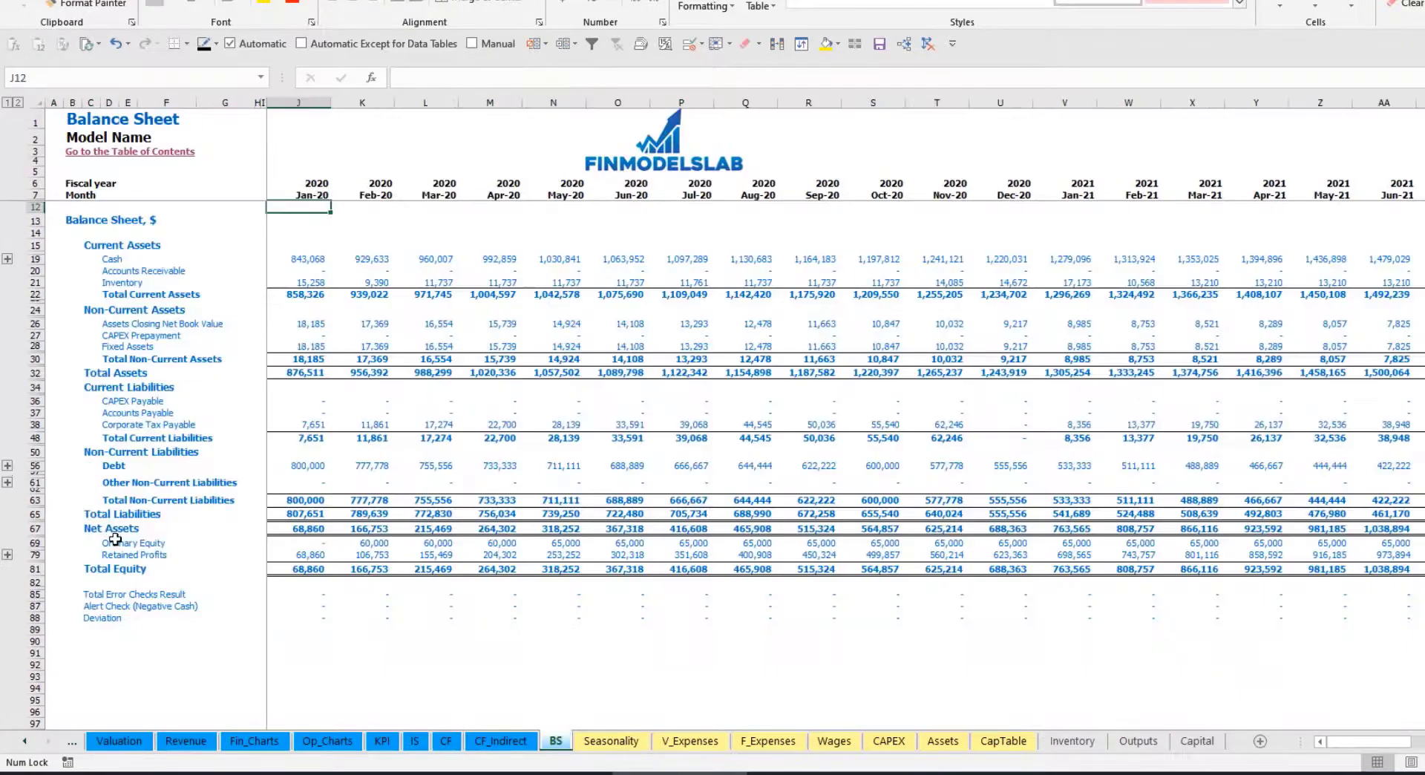
click(35, 543)
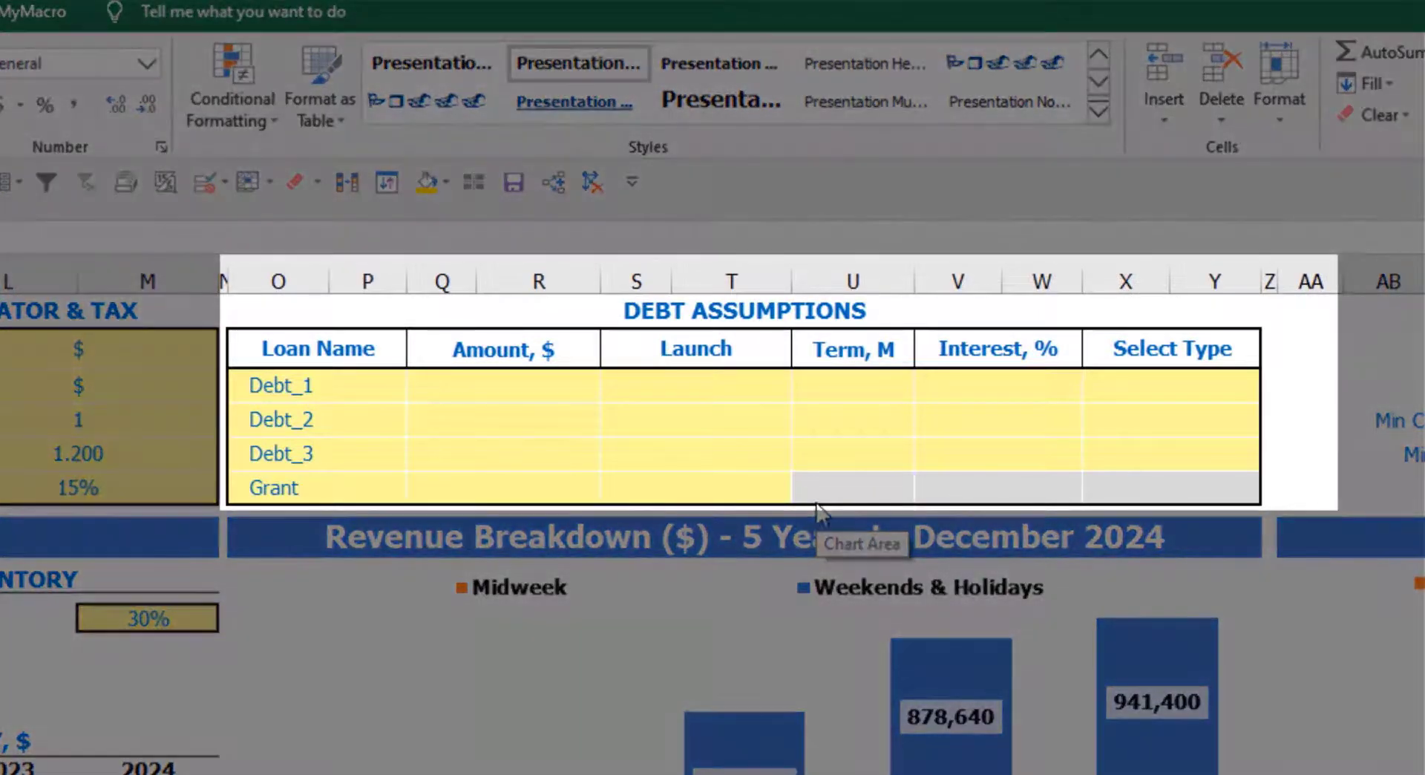
Step: Try the Annuity repayment type for Debt_1 in the dashboard's debt assumptions, and set it to Usual instead
click(827, 311)
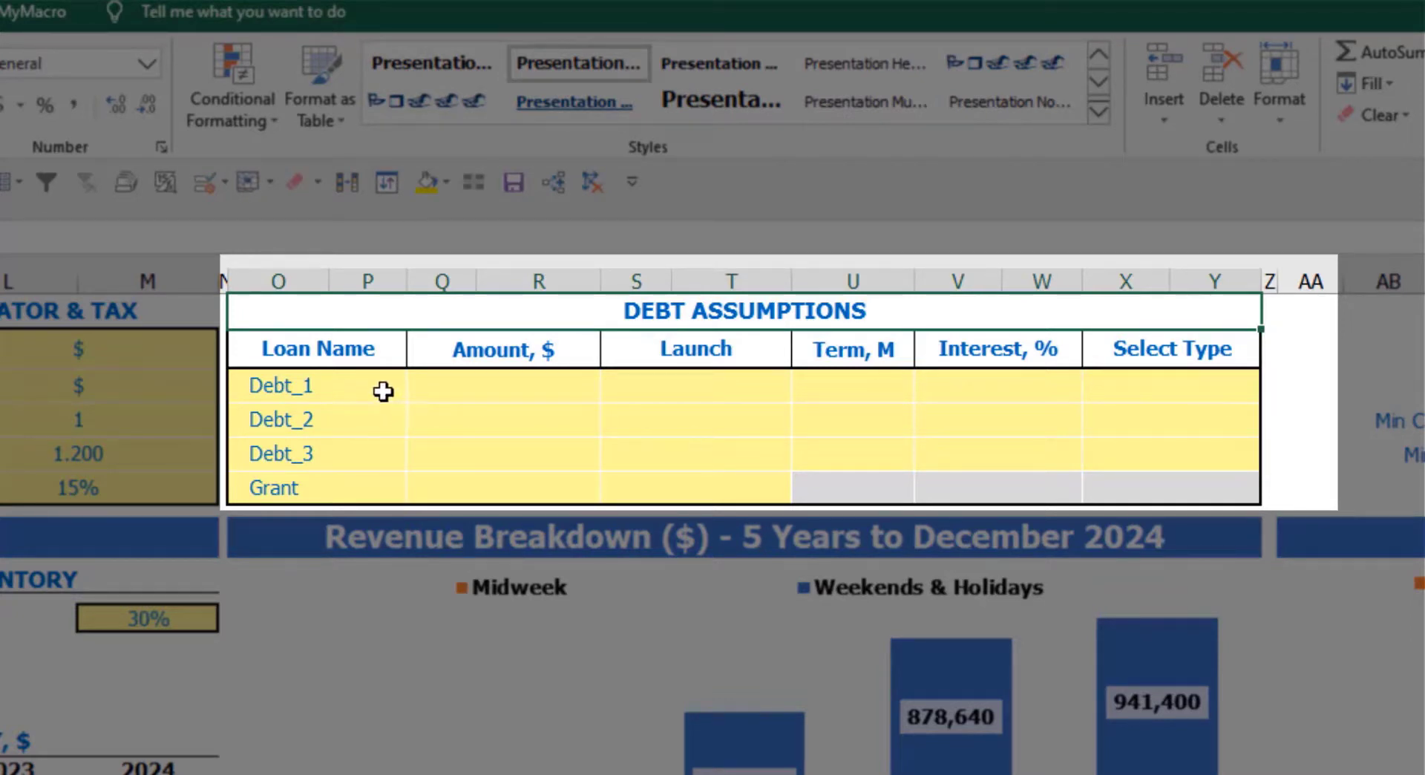
click(1249, 377)
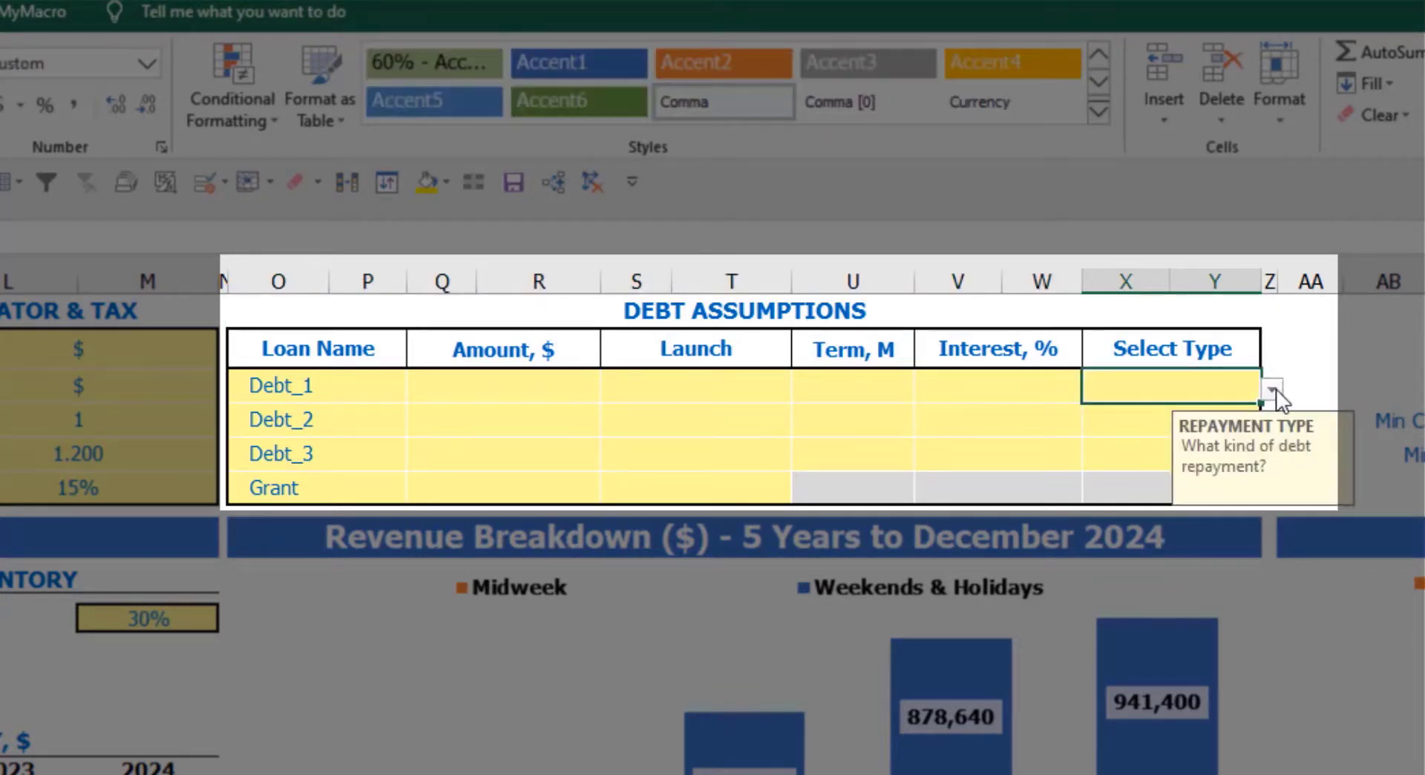
click(1274, 389)
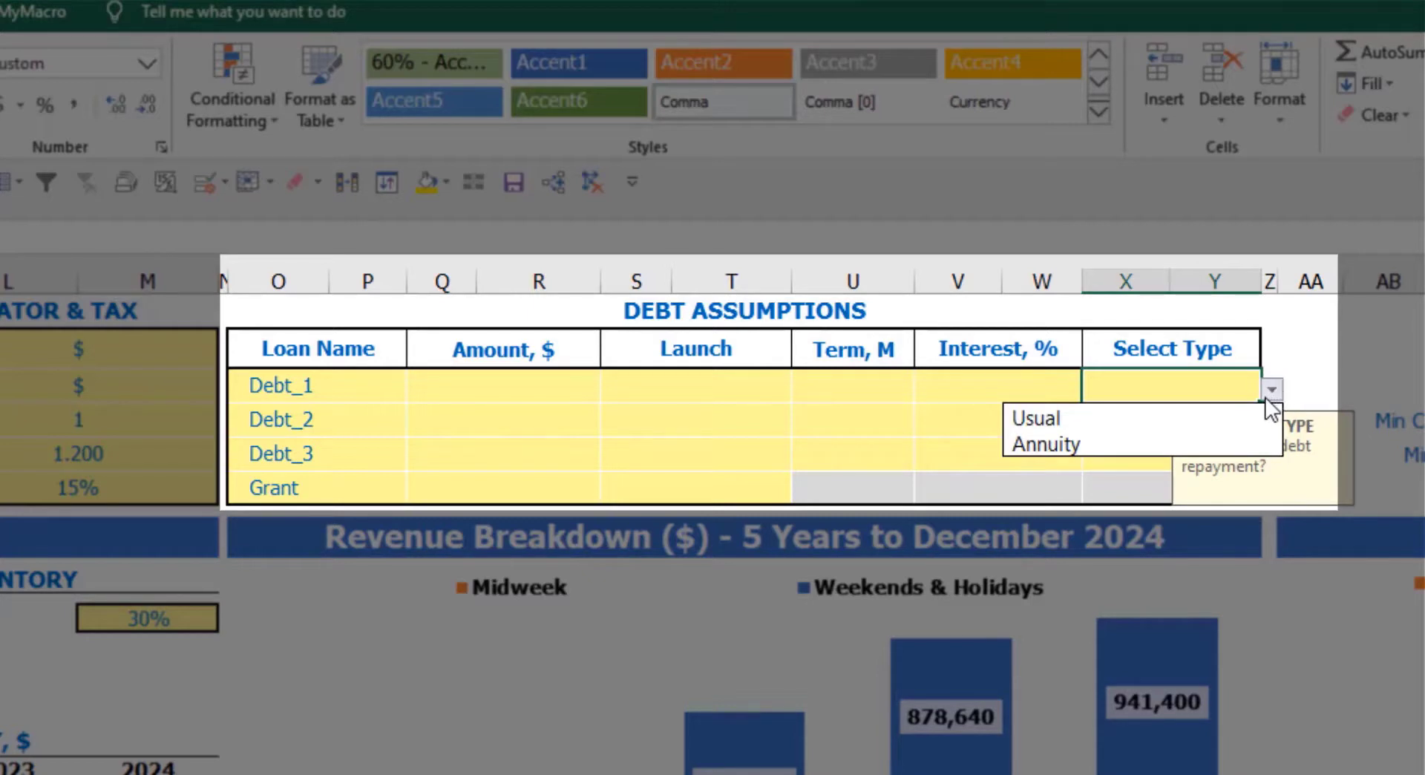
click(1238, 438)
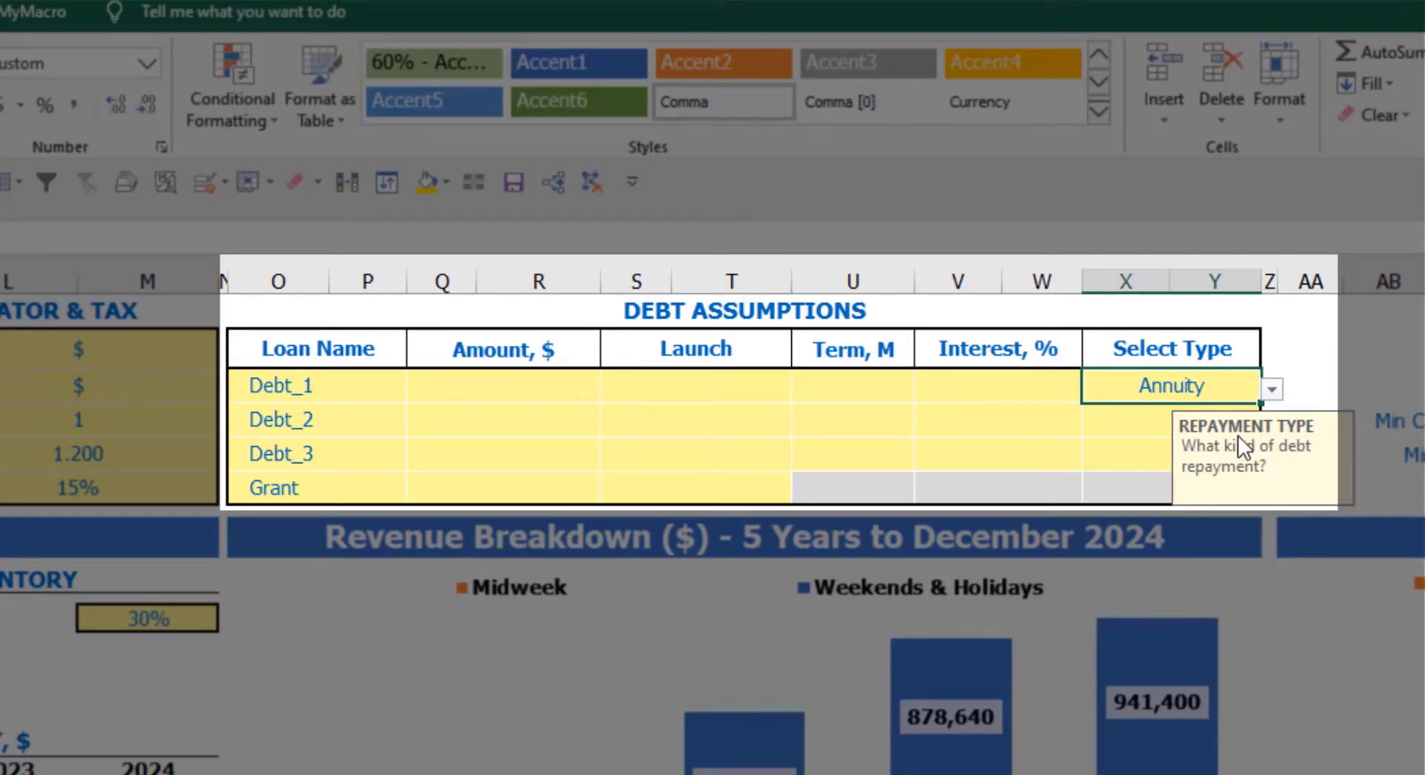
click(1272, 389)
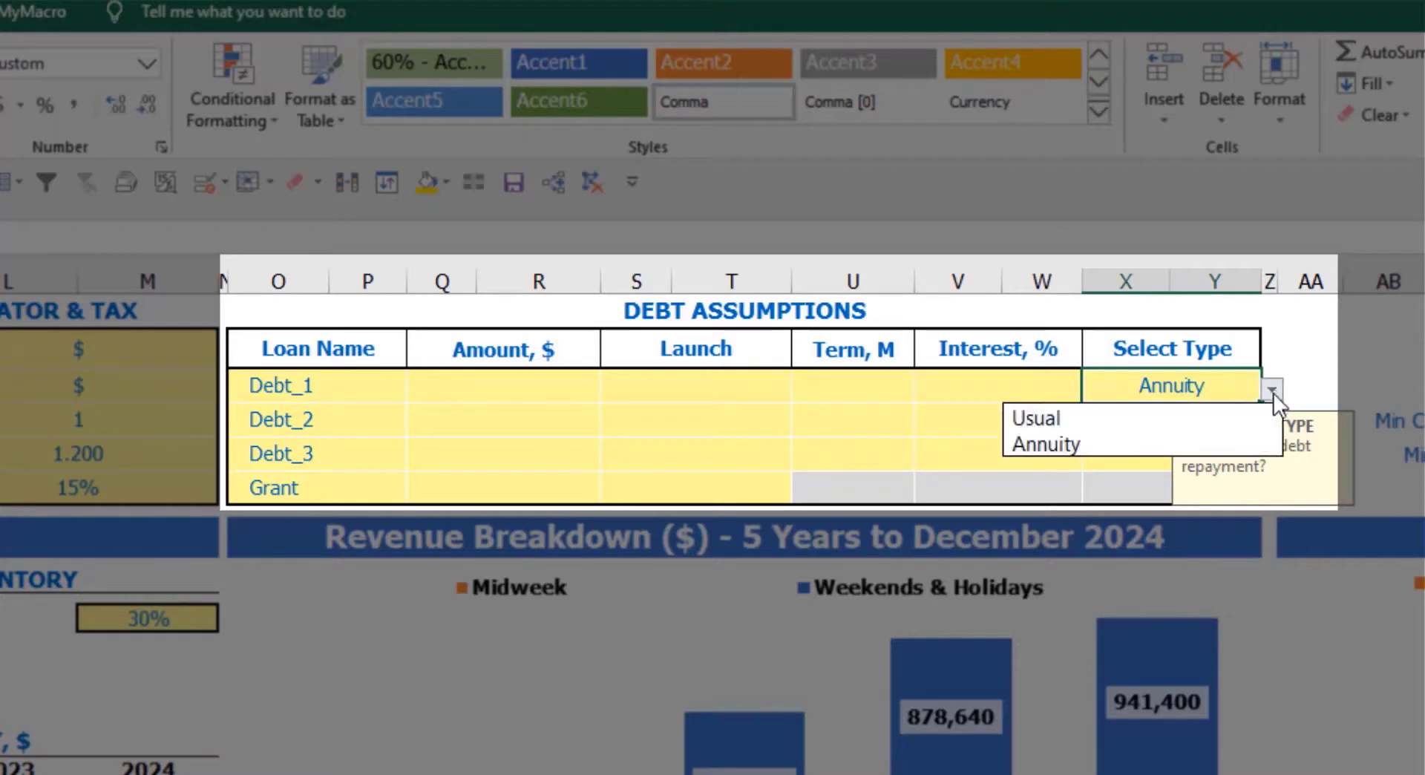
click(1221, 419)
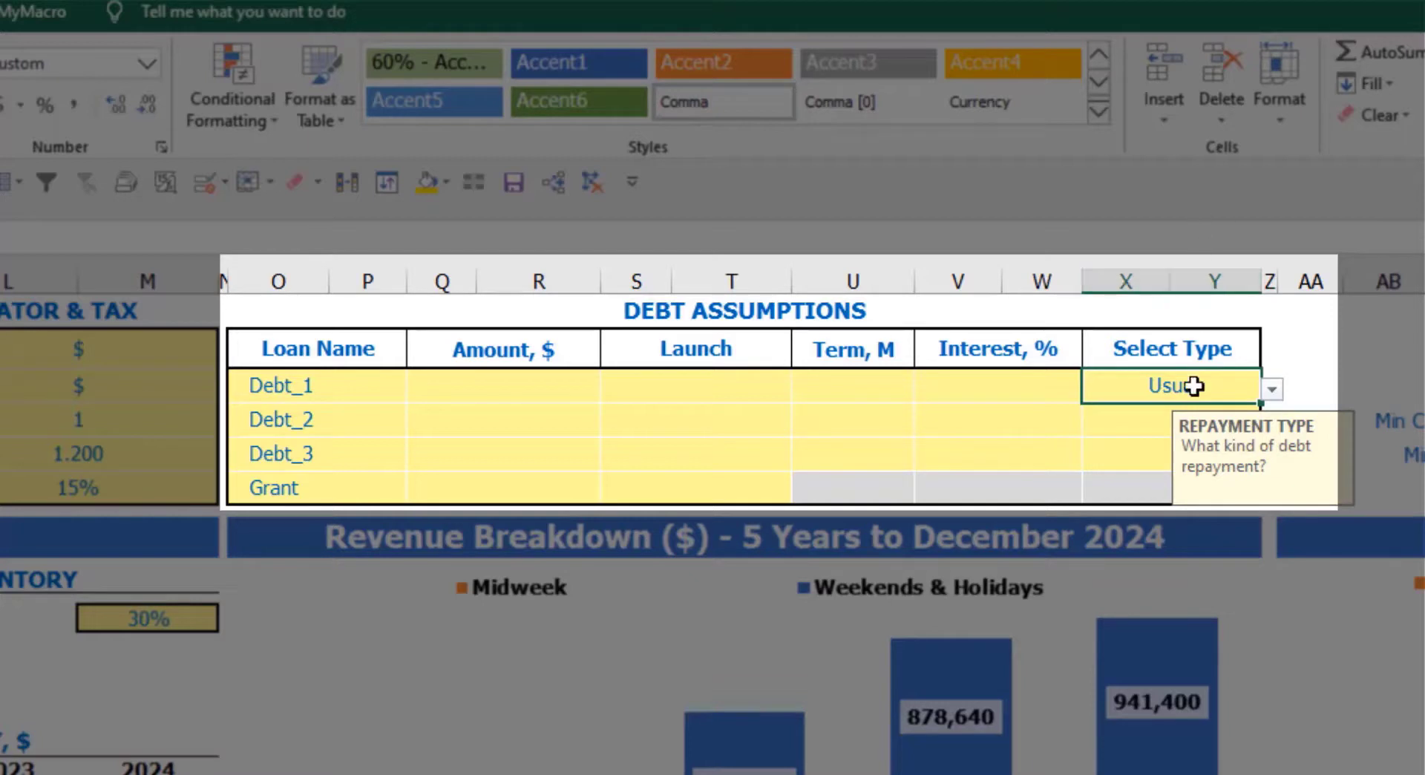
Step: Set Debt_1's loan amount to 1,000,000 and its launch date to Feb-20
click(562, 386)
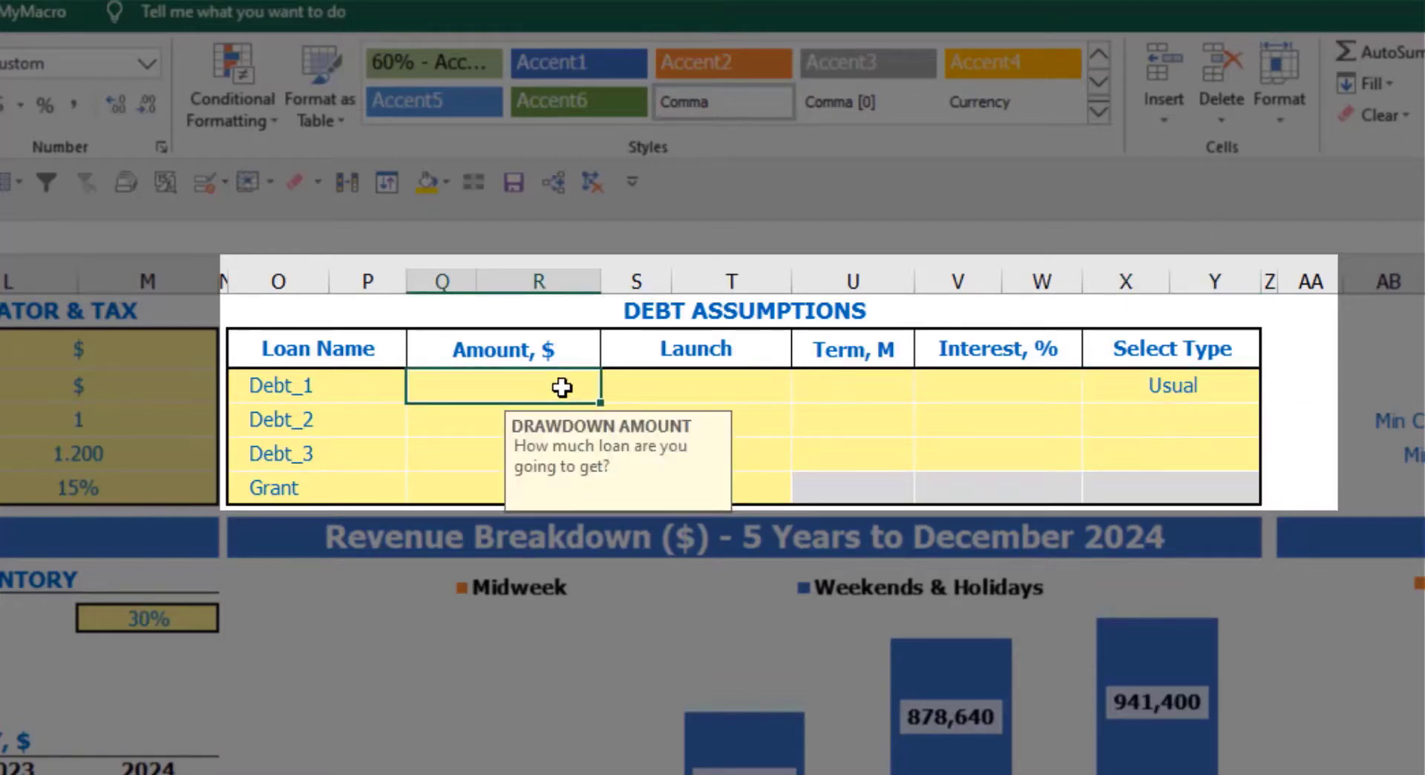
text(1,000,0)
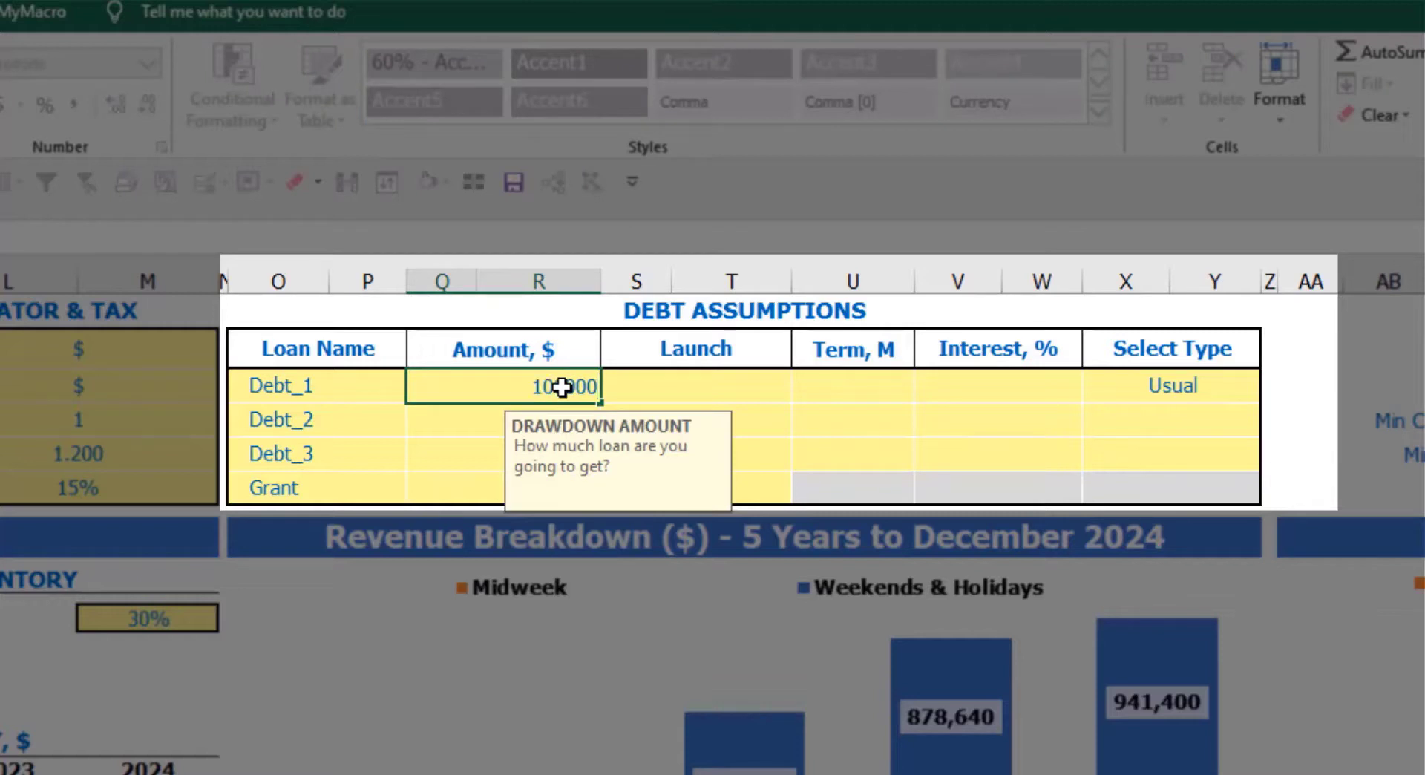
text(00)
key(Return)
click(789, 382)
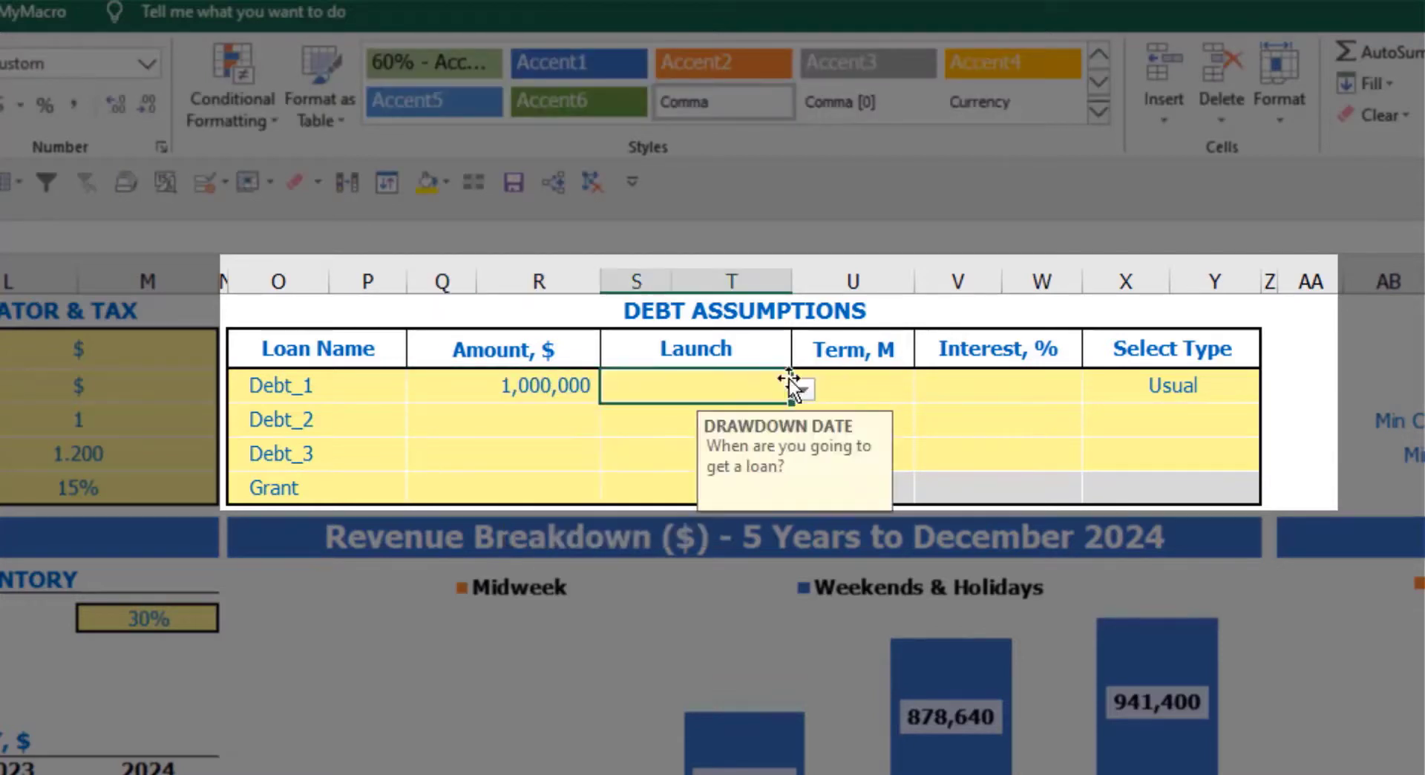
click(804, 393)
click(738, 438)
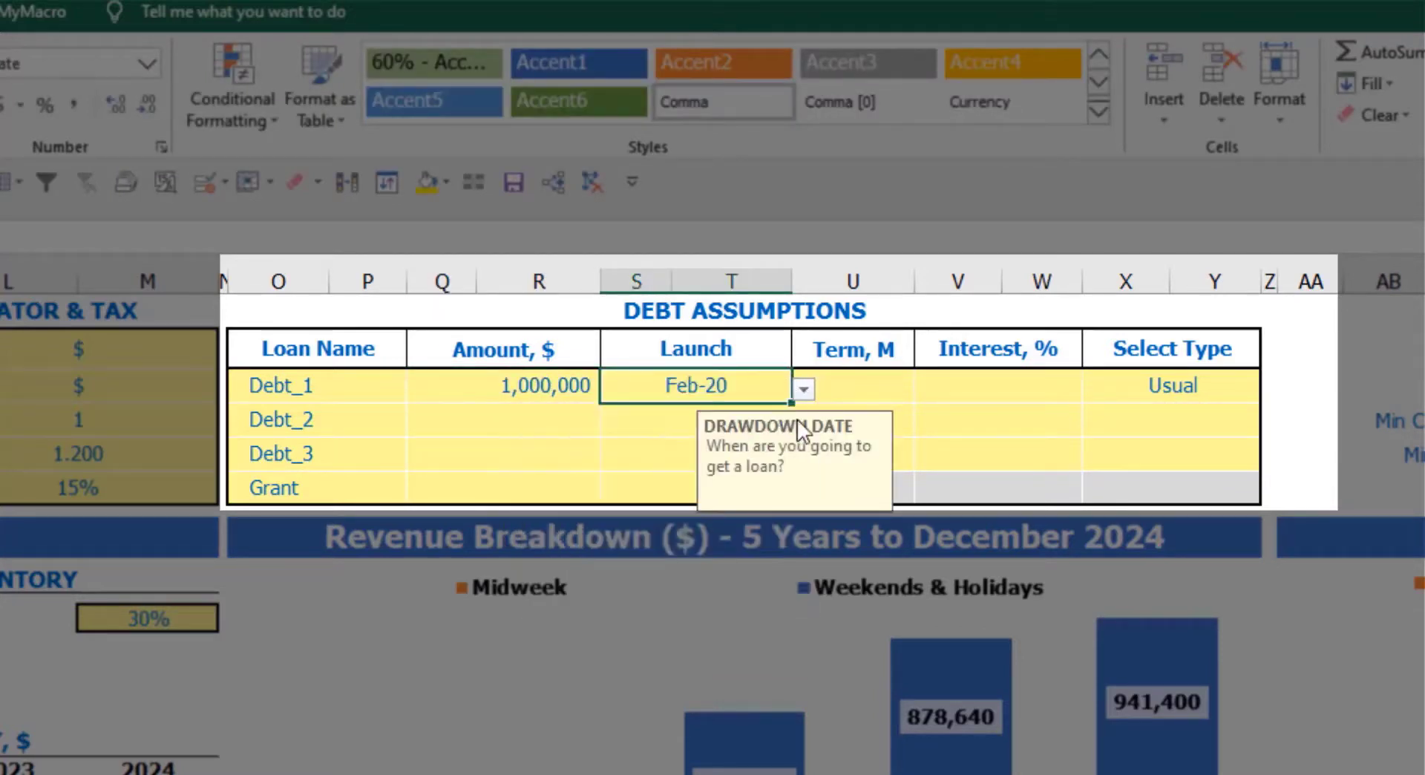
Step: Give Debt_1 a repayment term of 60 months and an annual interest rate of 5%
click(856, 376)
text(6)
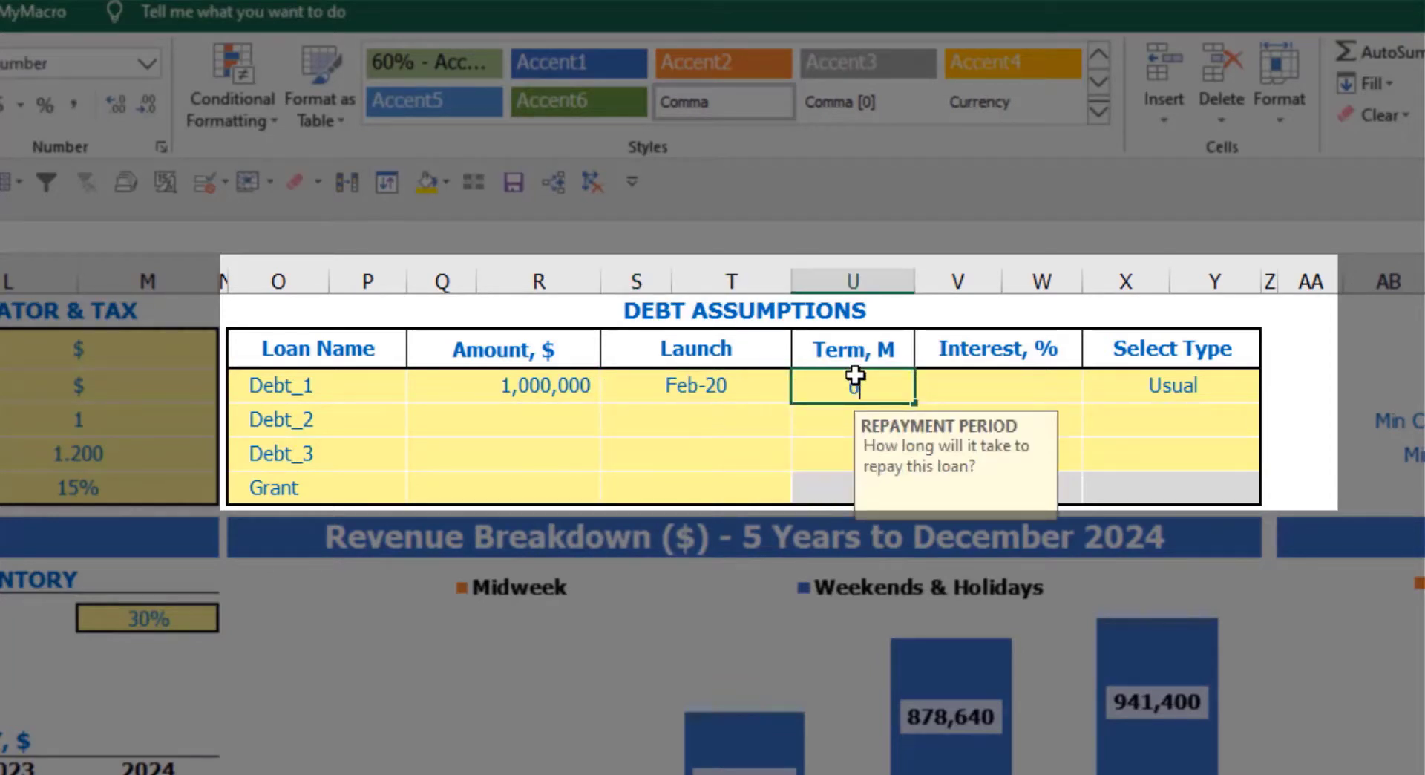
text(0)
click(939, 382)
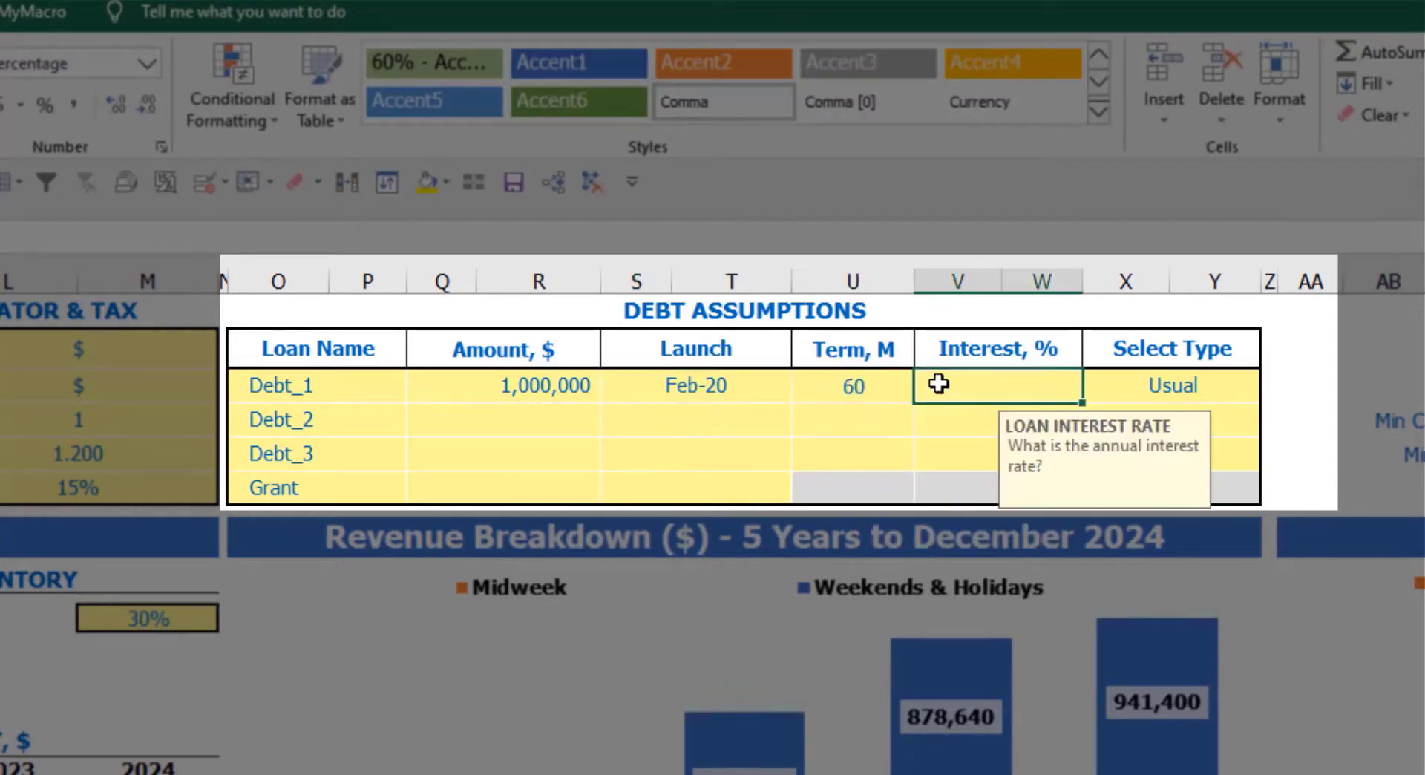
text(5)
key(Return)
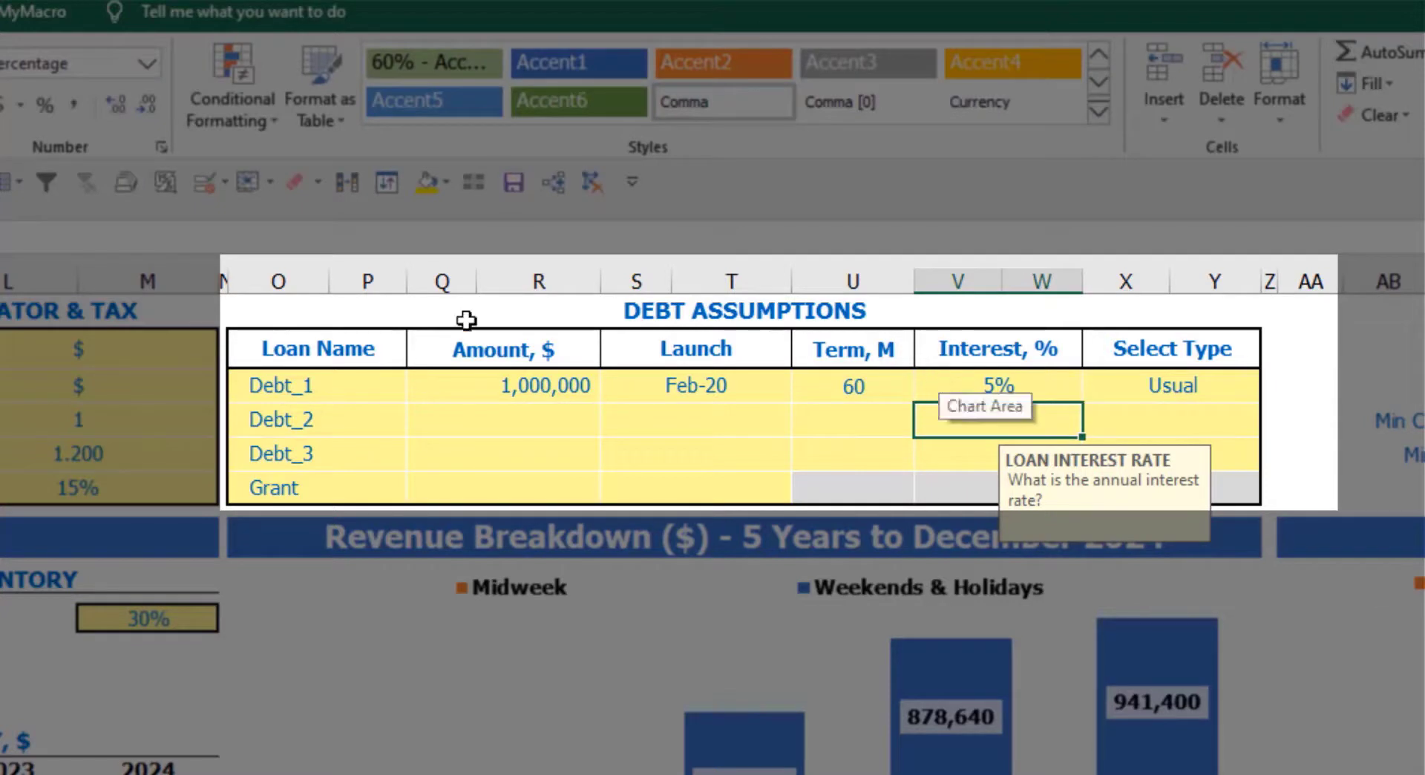
Step: Set the grant amount to 500,000 with a Mar-20 launch date in the debt assumptions
click(523, 493)
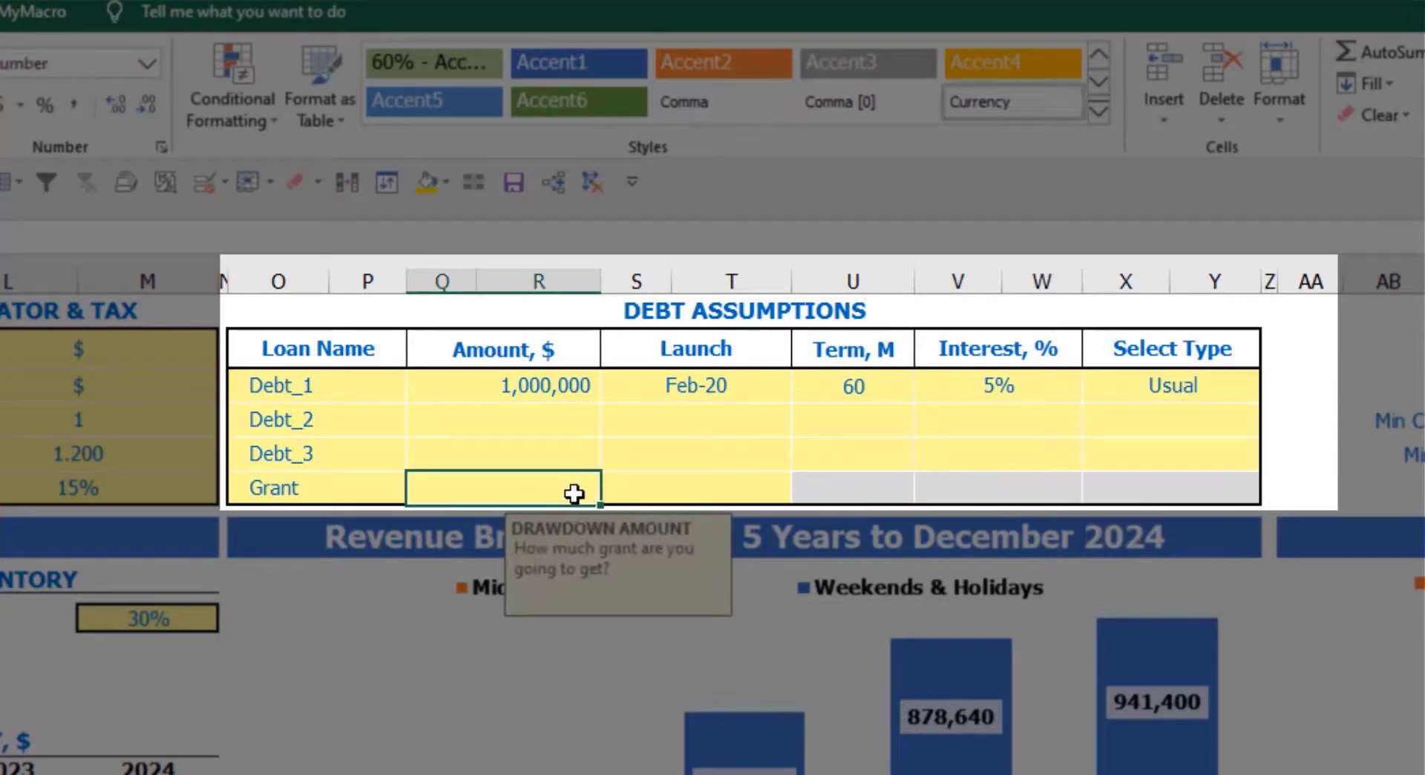
text(500000)
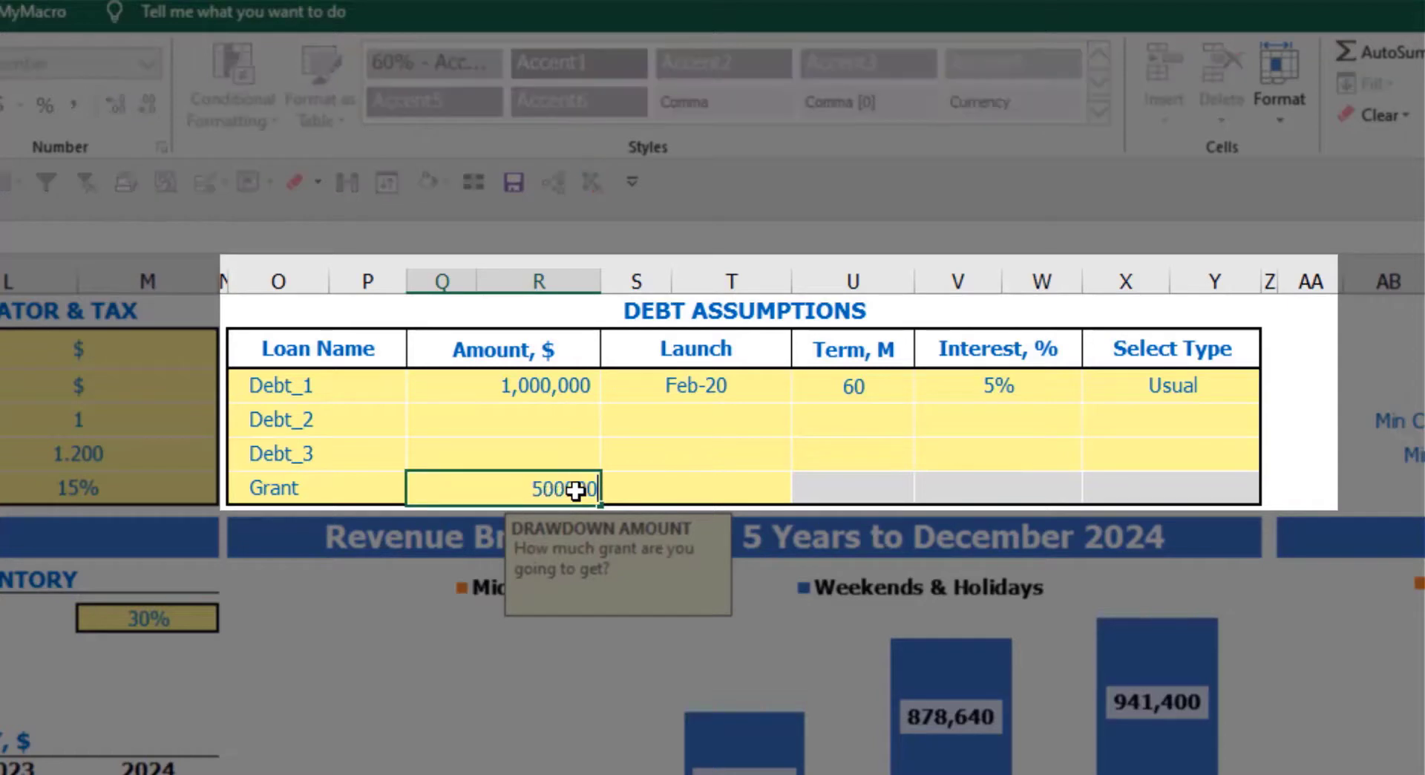
key(Return)
click(776, 496)
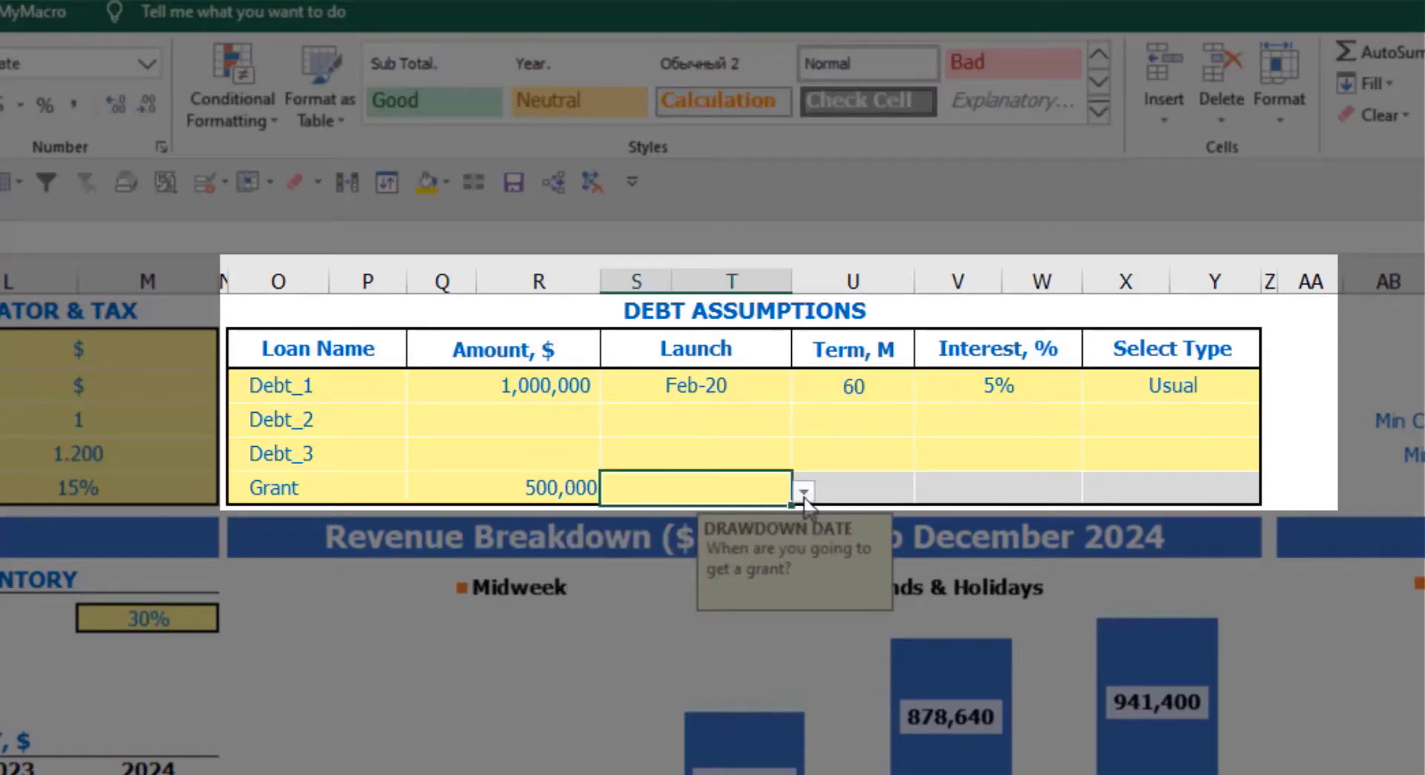
click(804, 494)
click(713, 581)
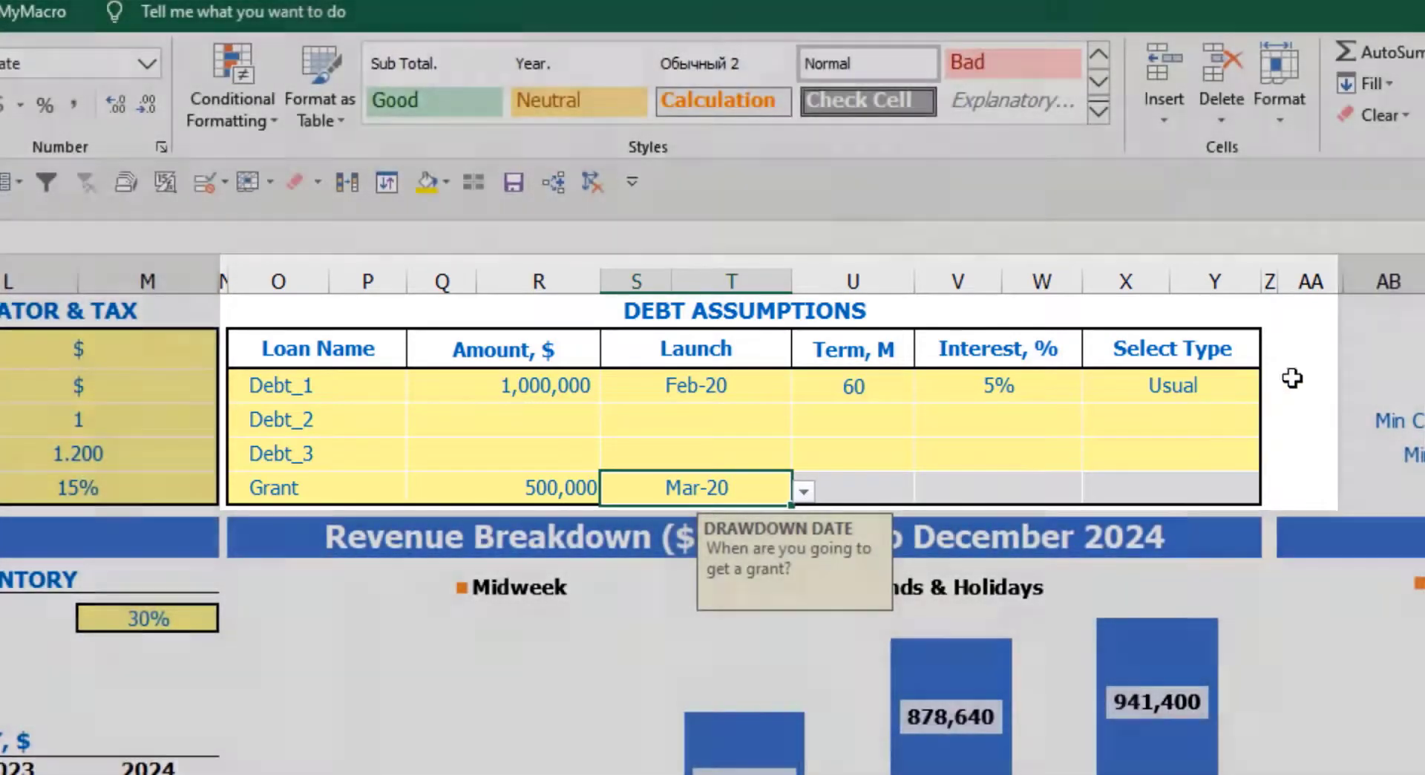
click(1298, 369)
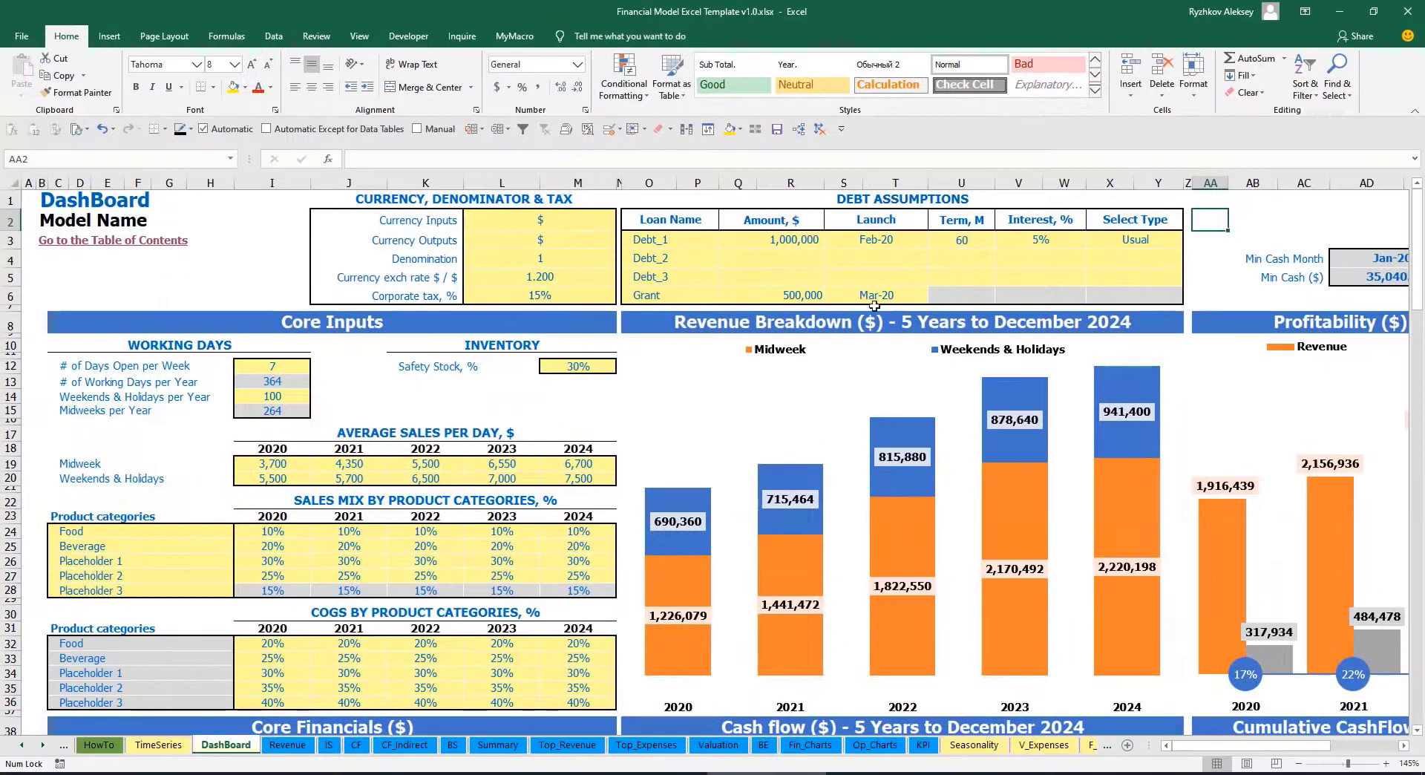
Step: Examine the drawdown, repayment and interest calculations for each debt and for total debts on the Capital sheet
click(41, 745)
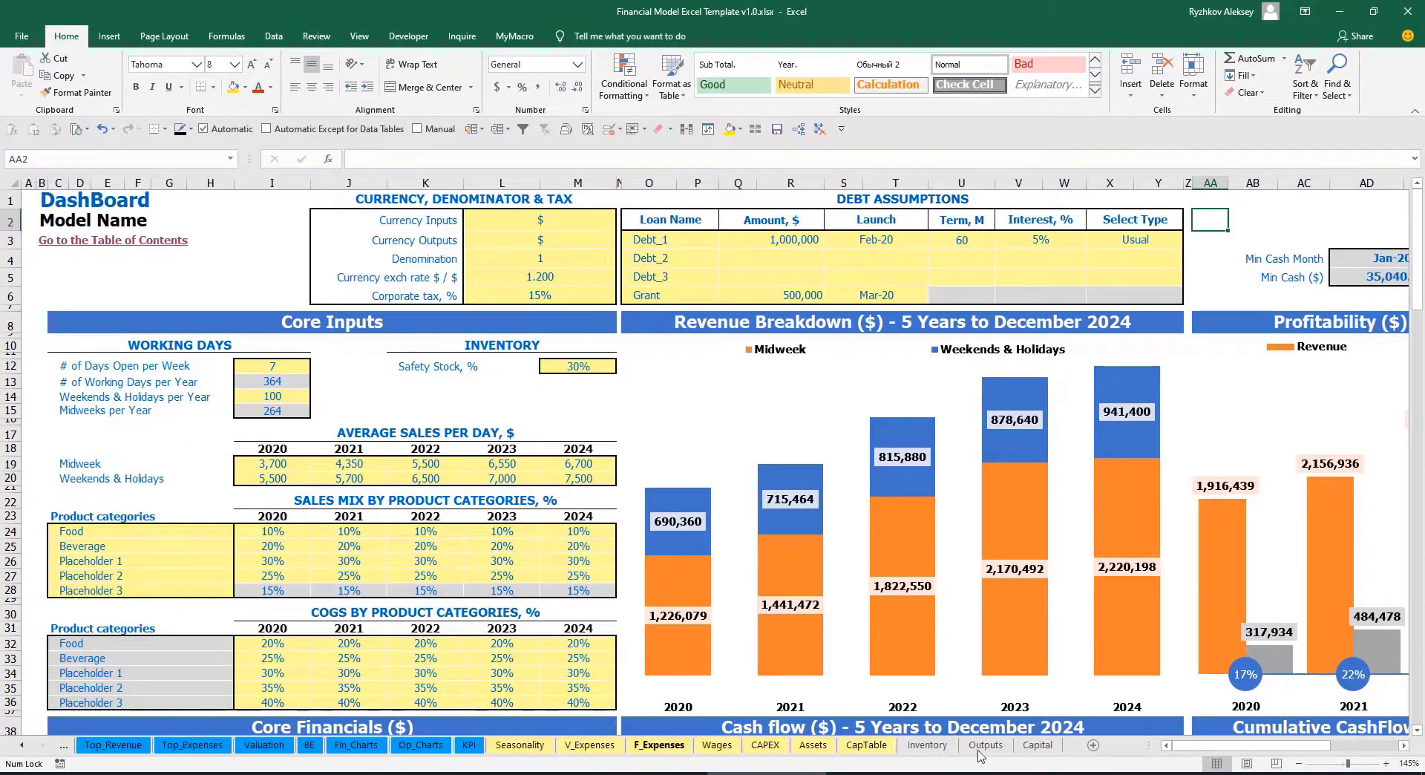
click(1053, 750)
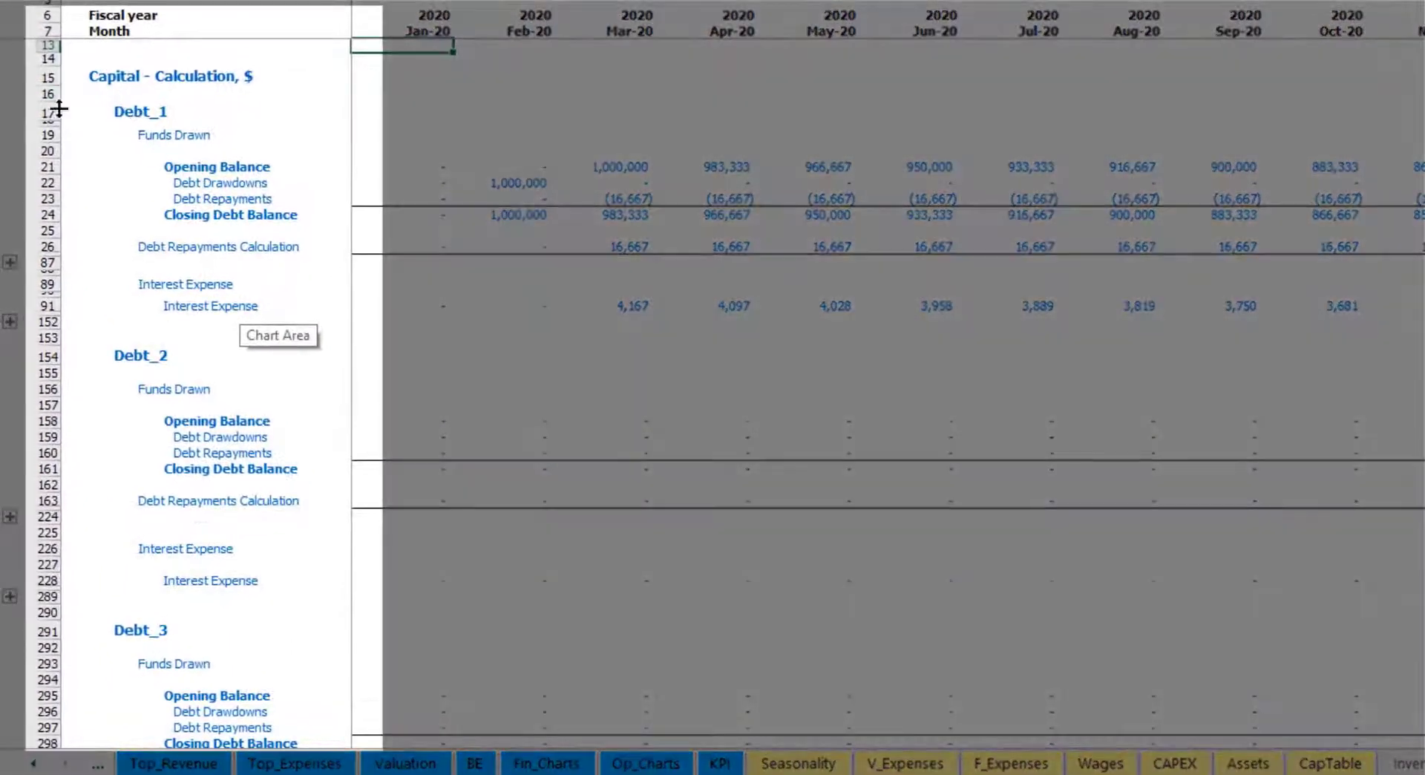
scroll(41, 358, down, 5)
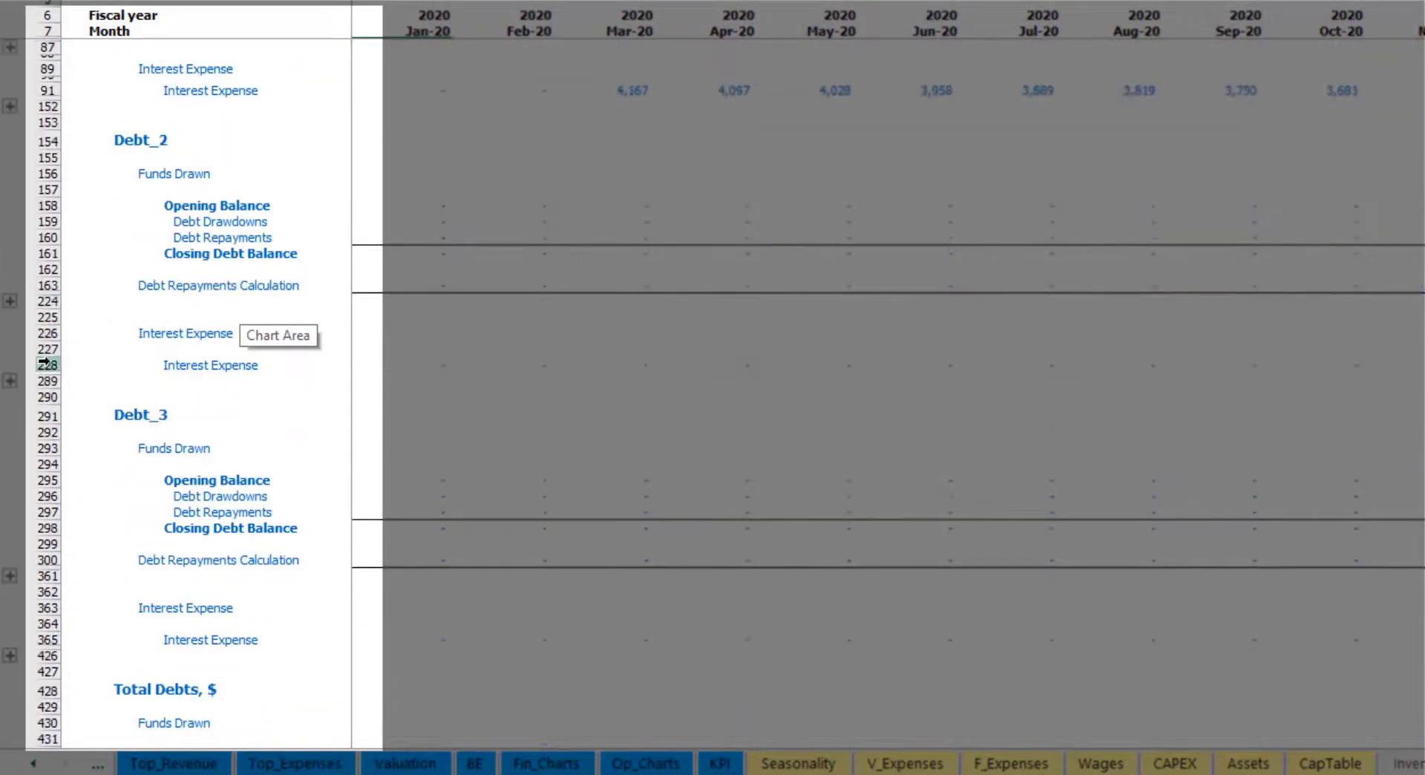
scroll(54, 319, down, 4)
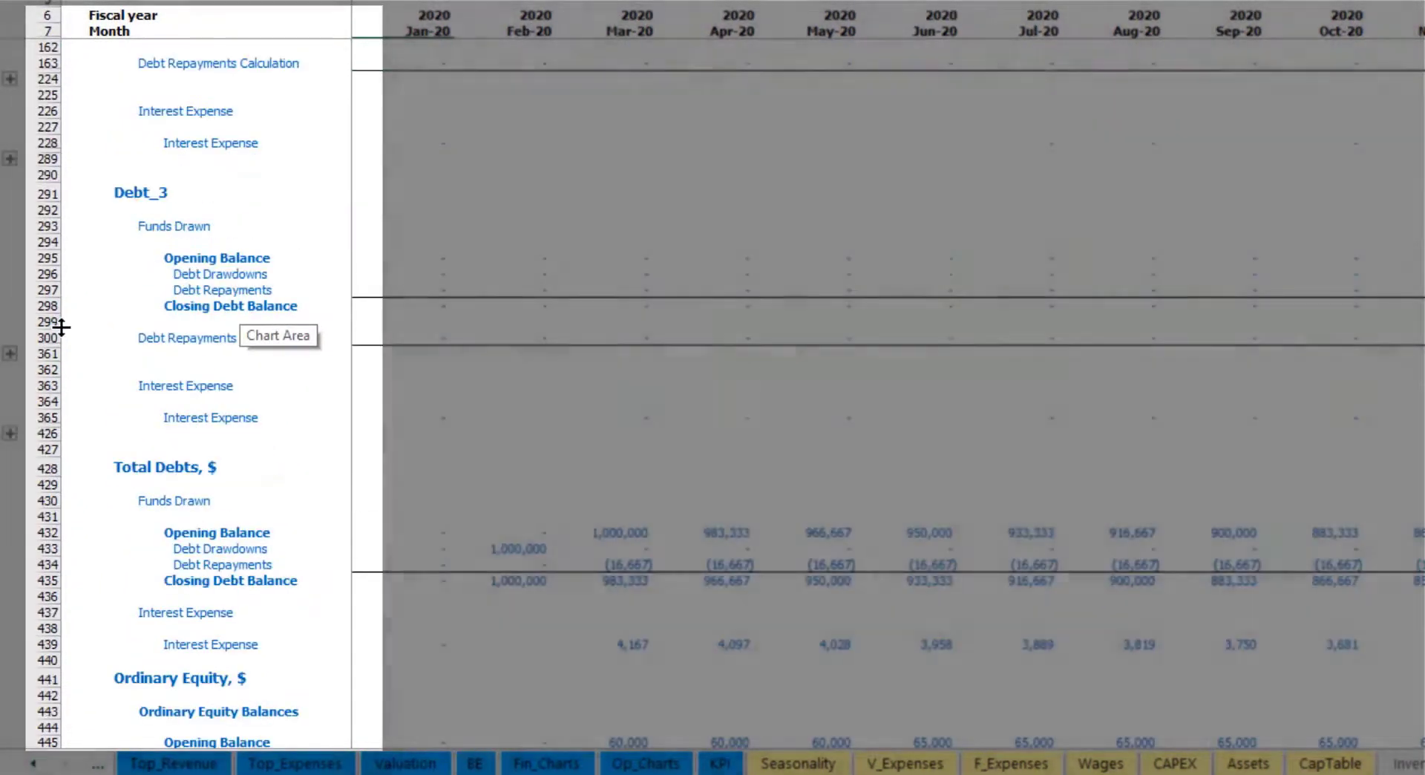
scroll(90, 370, up, 5)
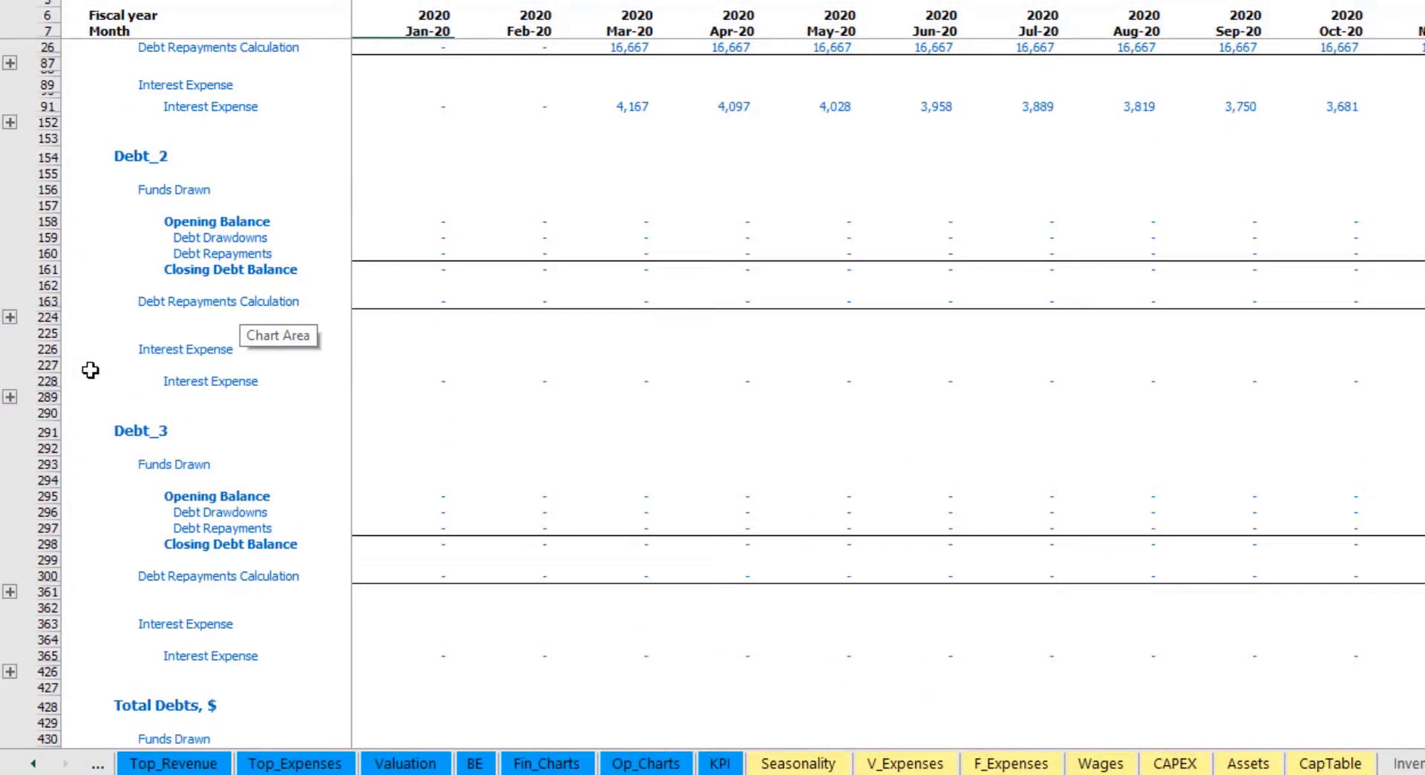
scroll(90, 369, up, 4)
Step: Check the Interest Expense row in the Income Statement
click(33, 763)
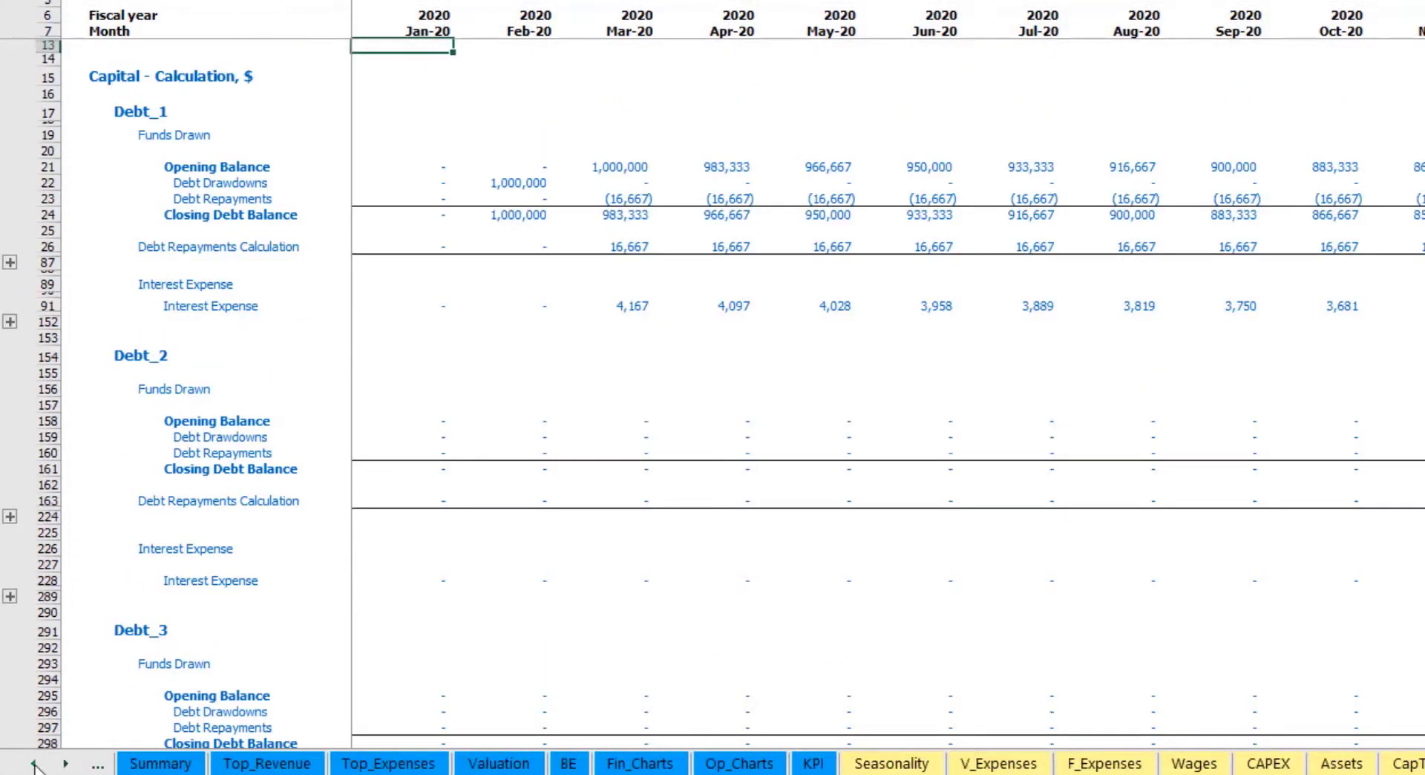
click(34, 763)
click(33, 764)
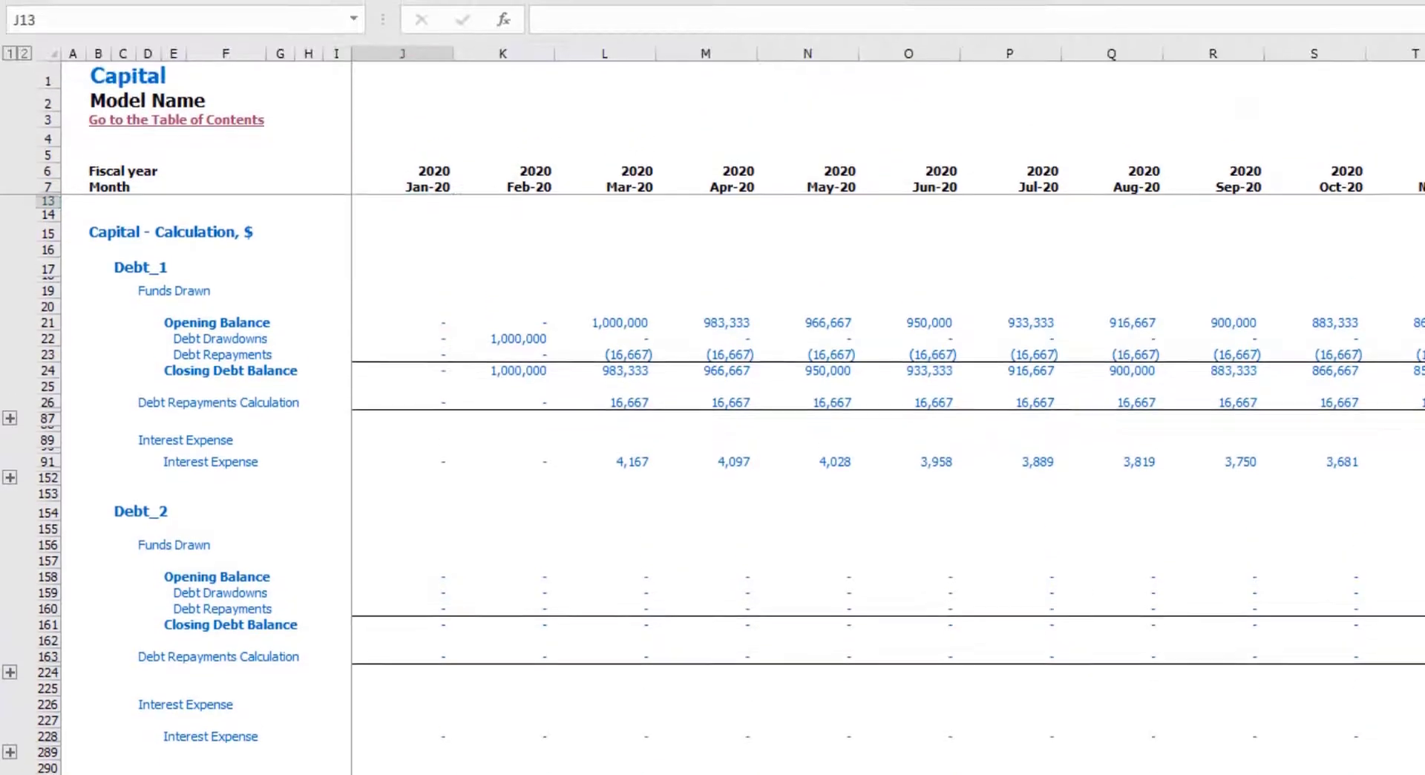
click(311, 774)
click(49, 484)
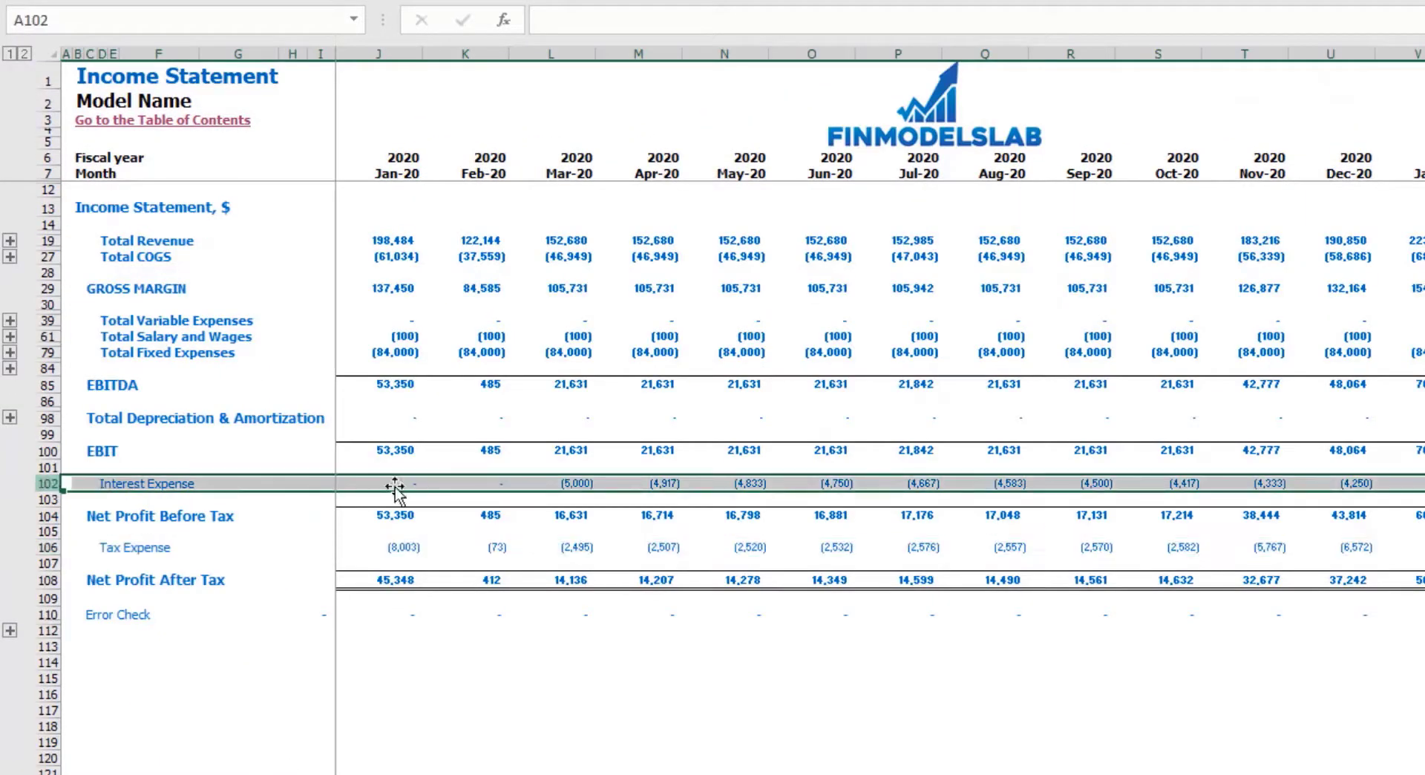
Step: Check the Interest Paid, Debt Drawdowns and Debt Repayments rows in the Cash Flow Statement
click(319, 774)
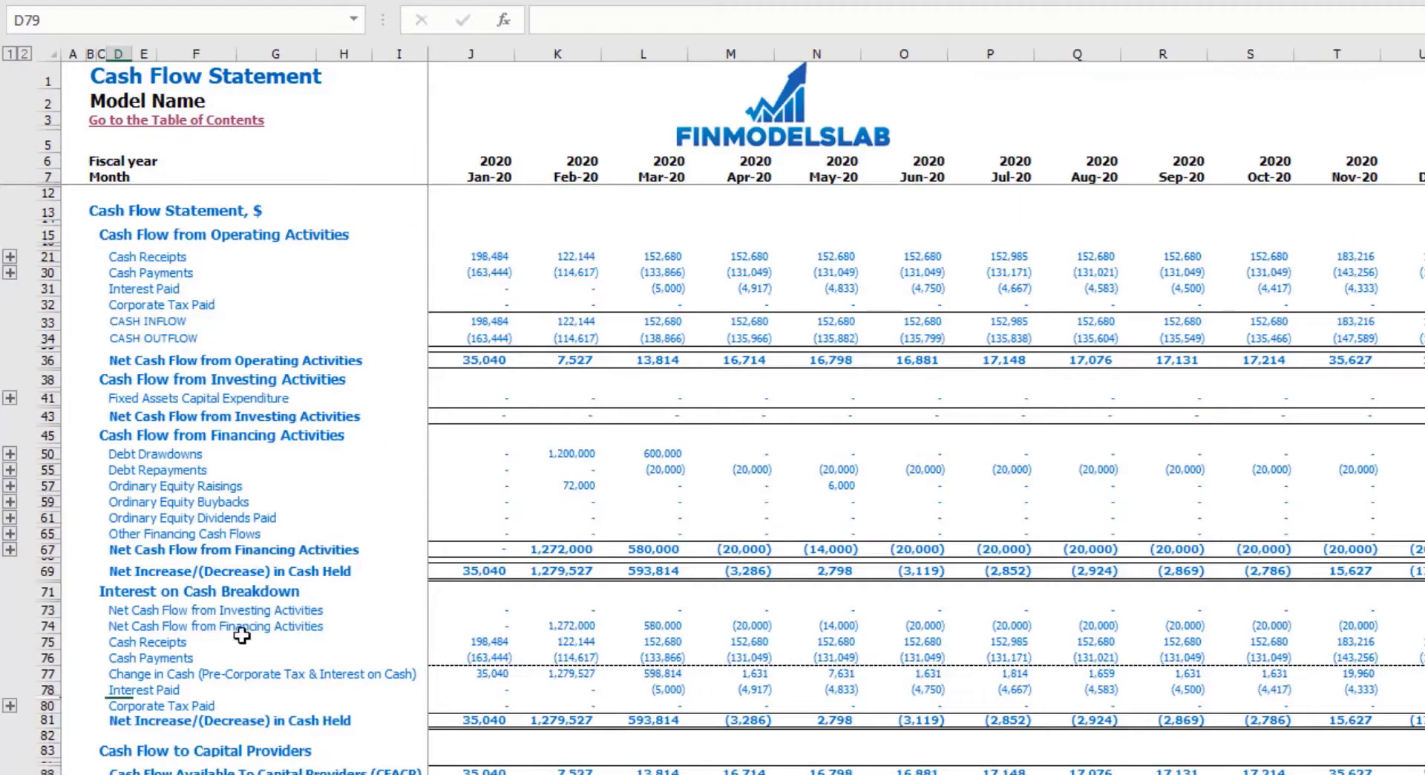
click(49, 289)
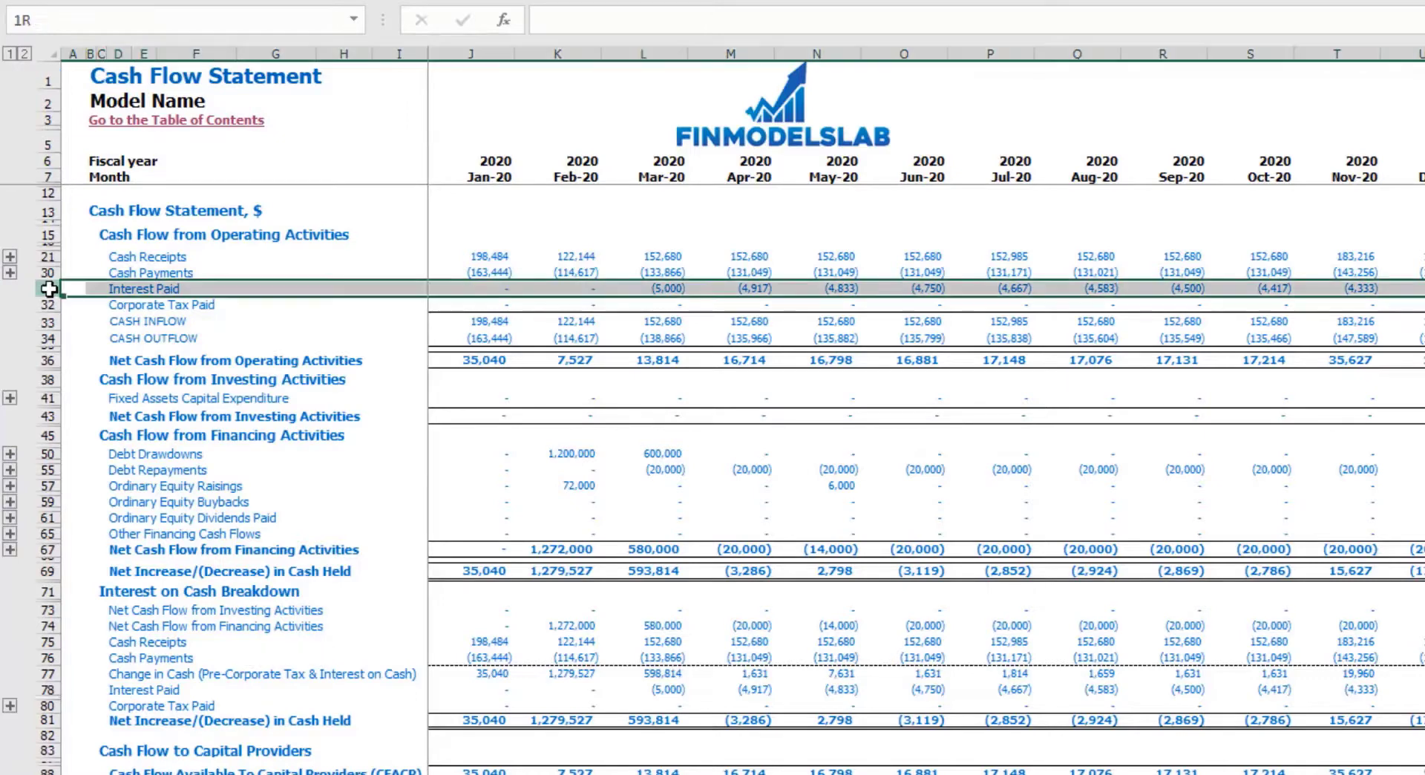
click(49, 454)
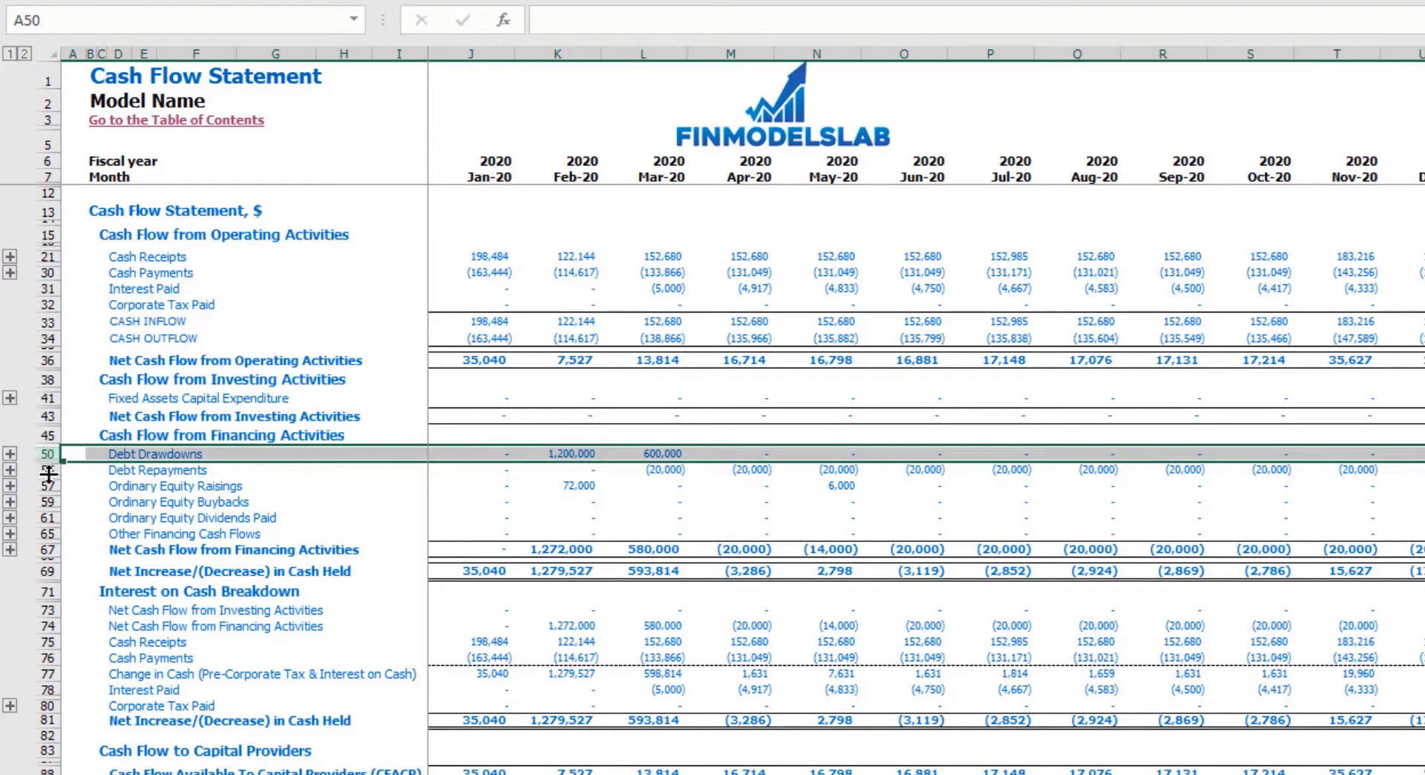
click(49, 470)
Step: Check the Debt row under Non-Current Liabilities in the Balance Sheet
click(397, 774)
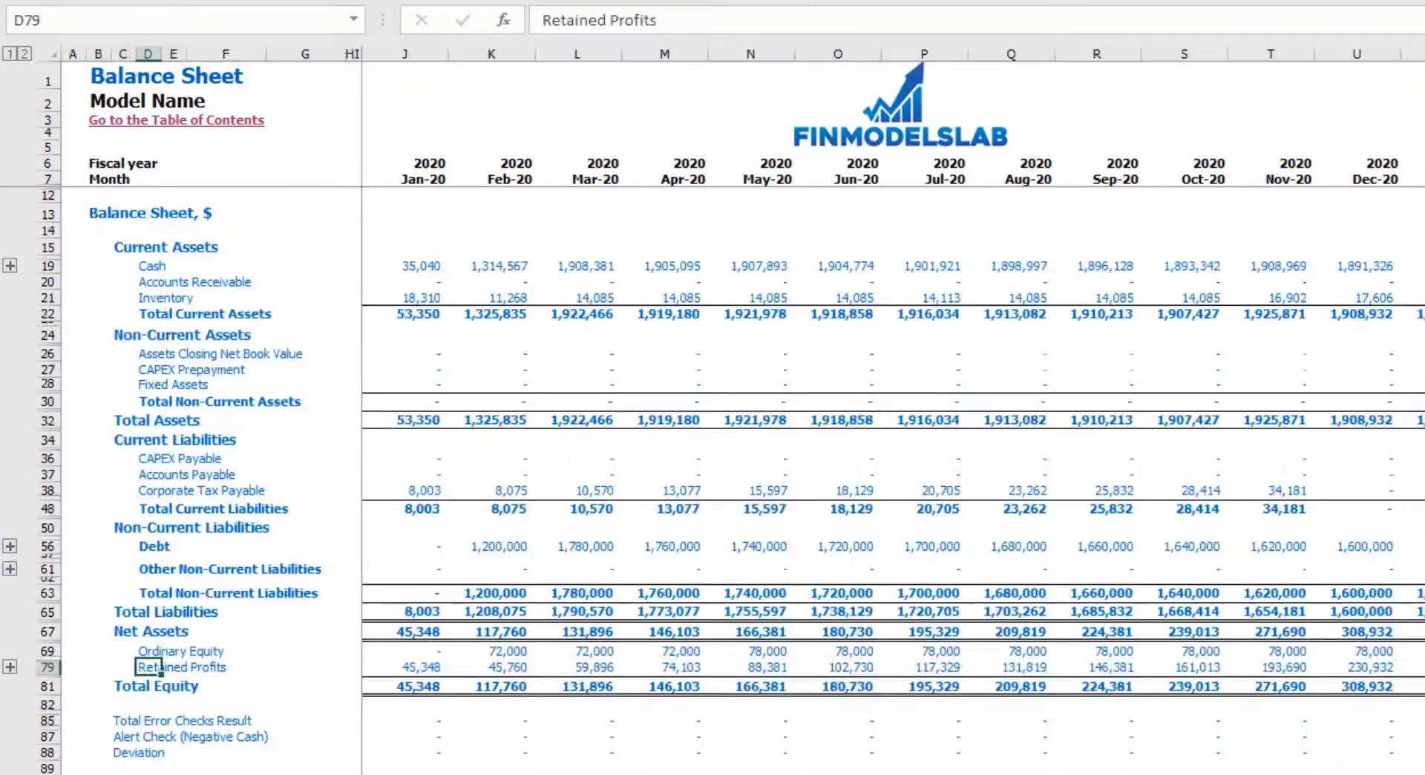
click(49, 546)
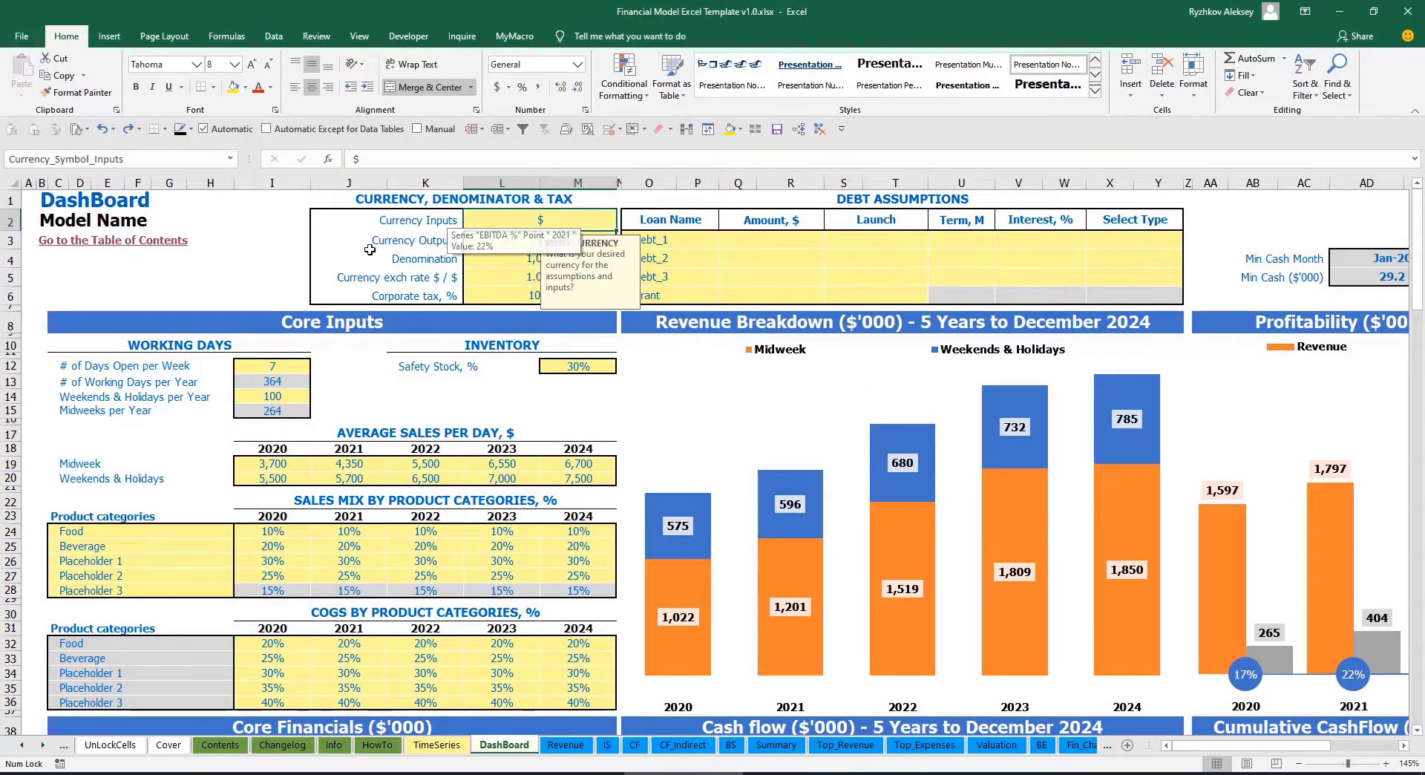
Step: Set the currency inputs to USD and the currency outputs to EUR on the DashBoard sheet
click(254, 224)
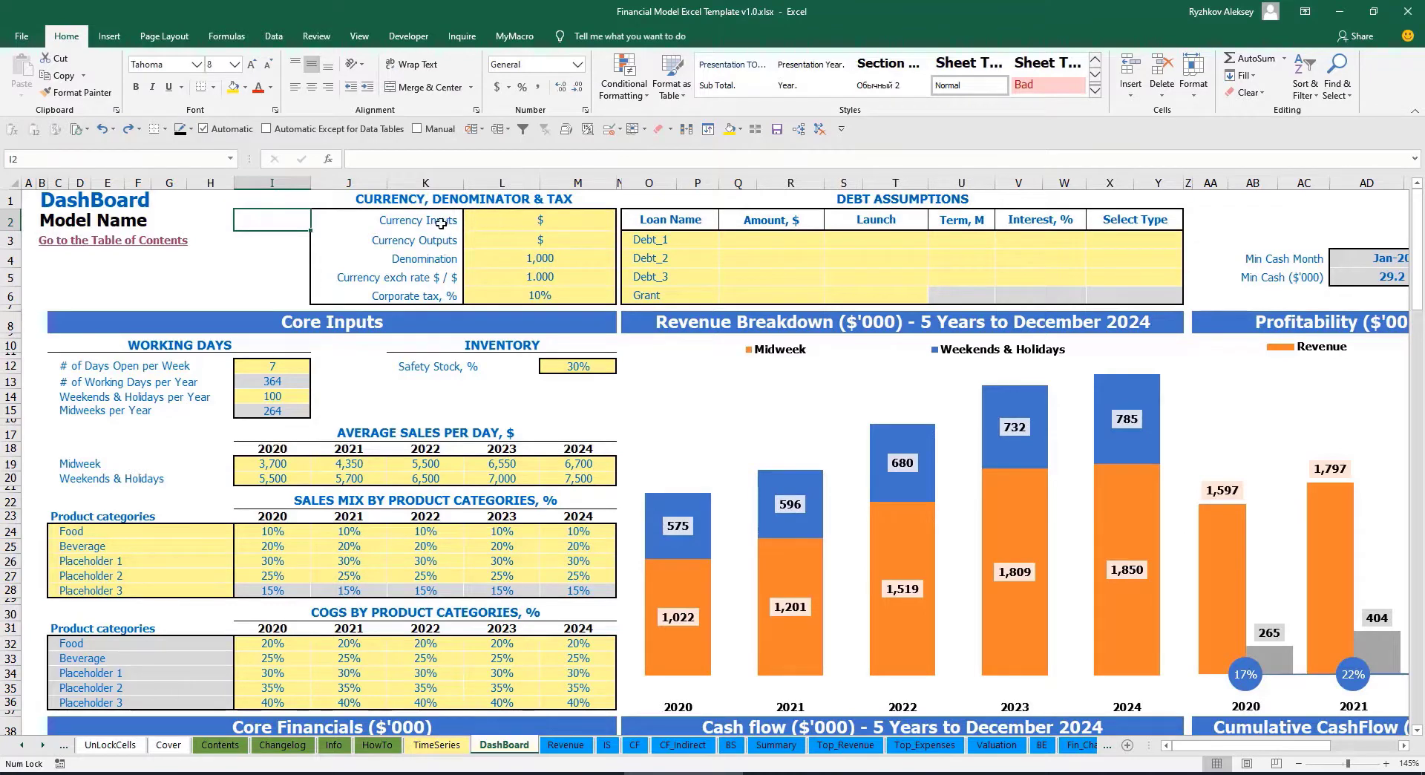
click(522, 223)
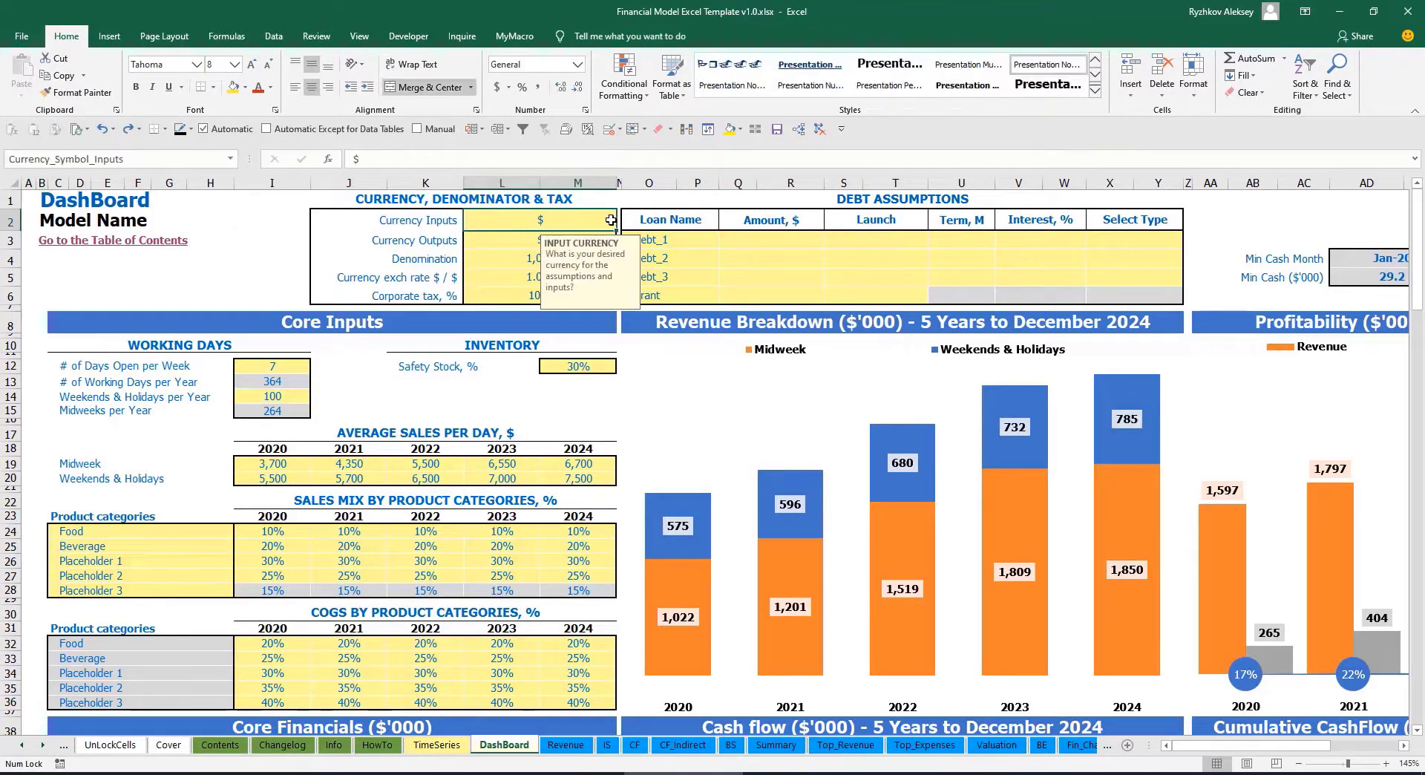
click(486, 243)
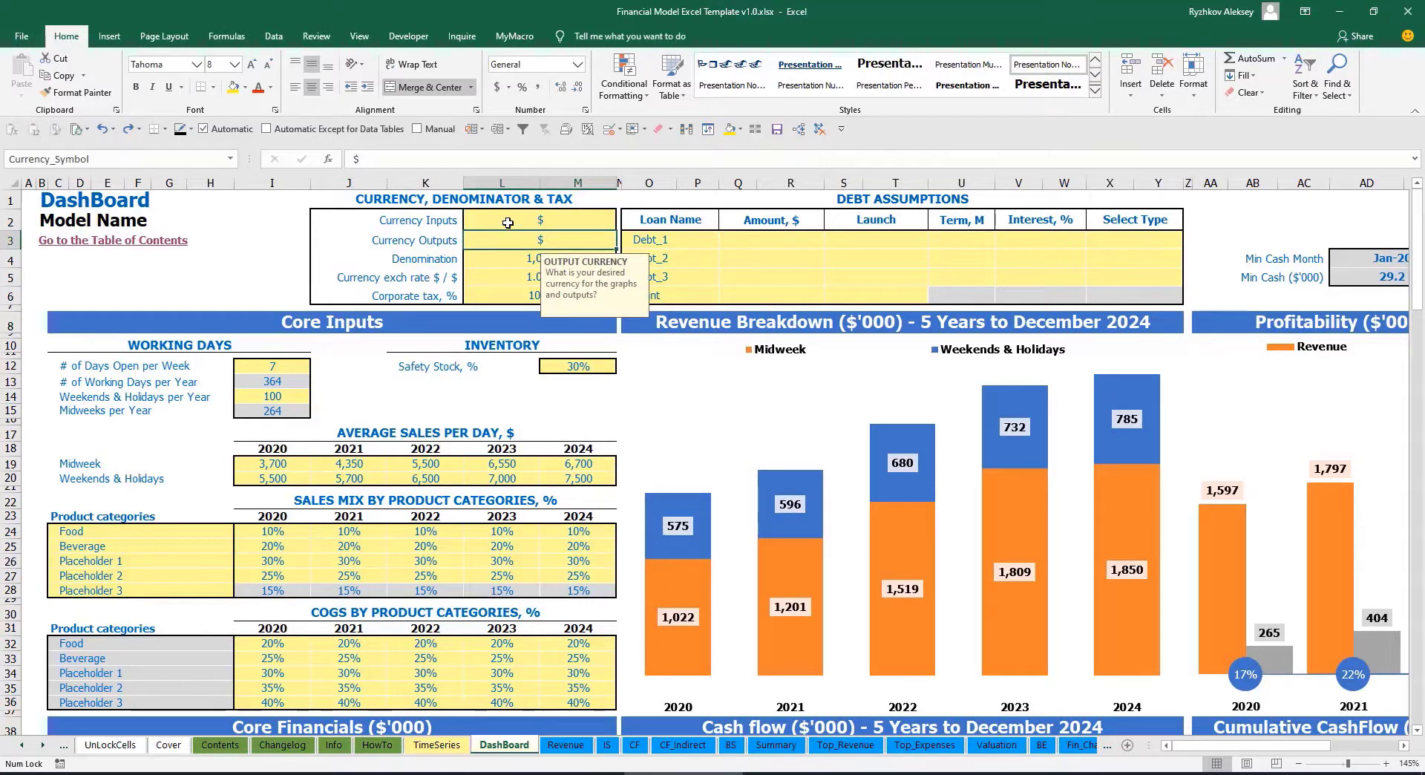
click(508, 223)
click(506, 240)
click(526, 223)
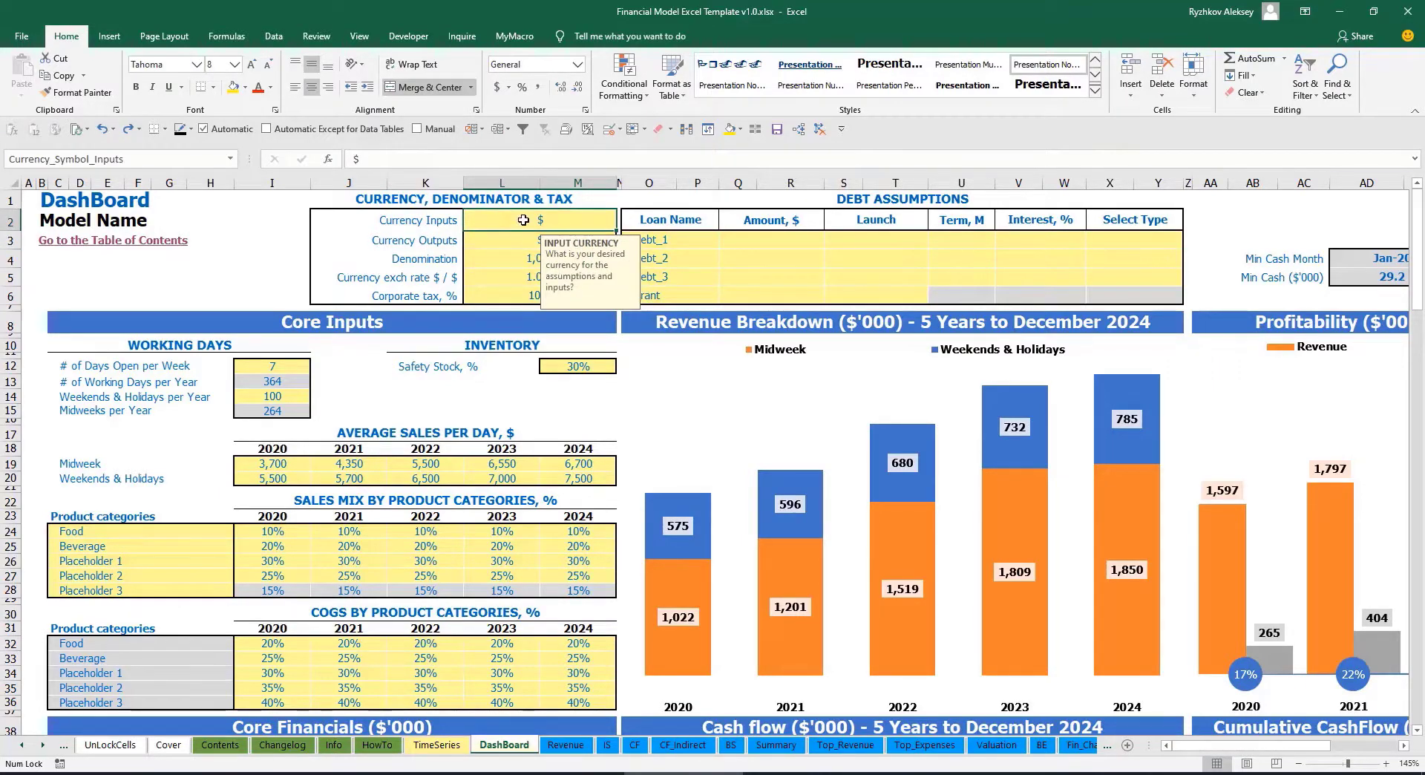
text(USD)
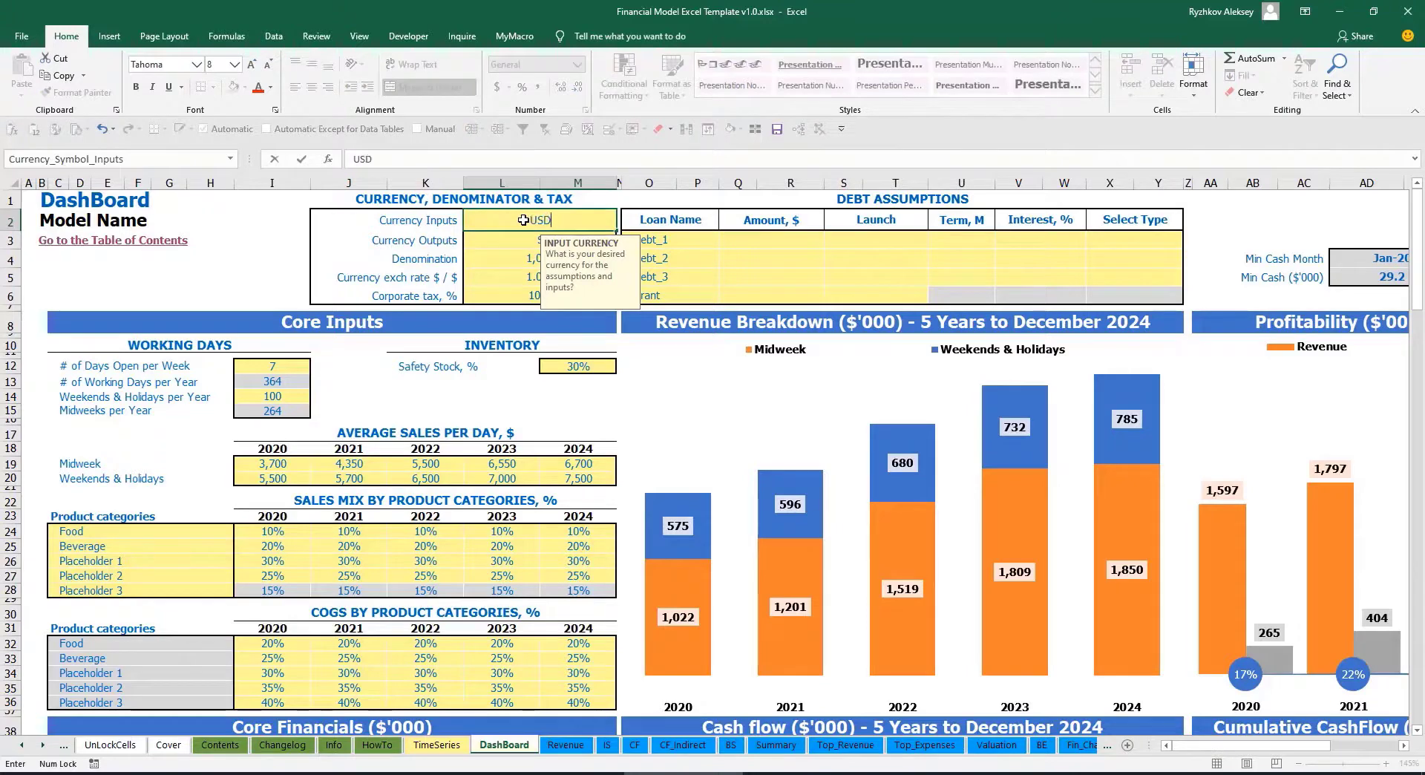
key(Return)
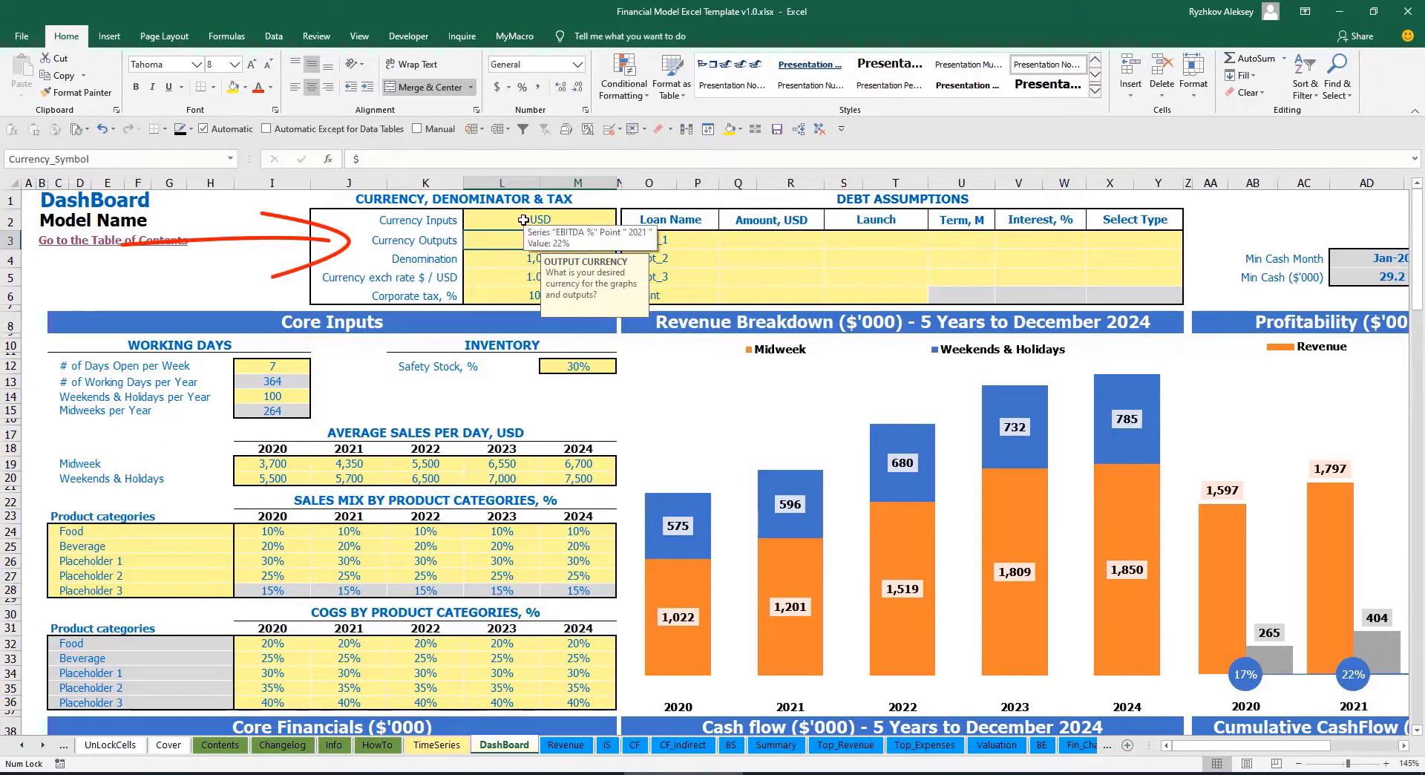
text(EUR)
key(Return)
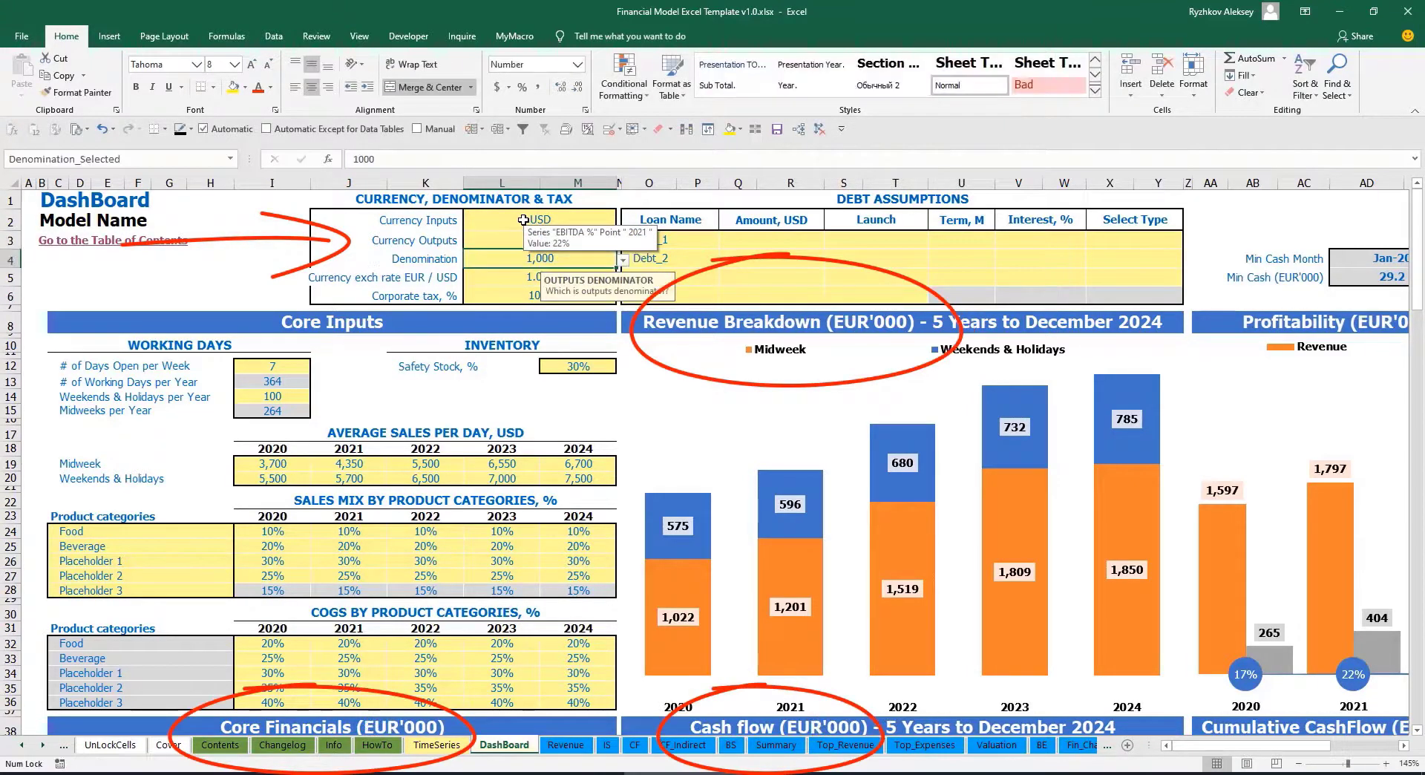
click(283, 248)
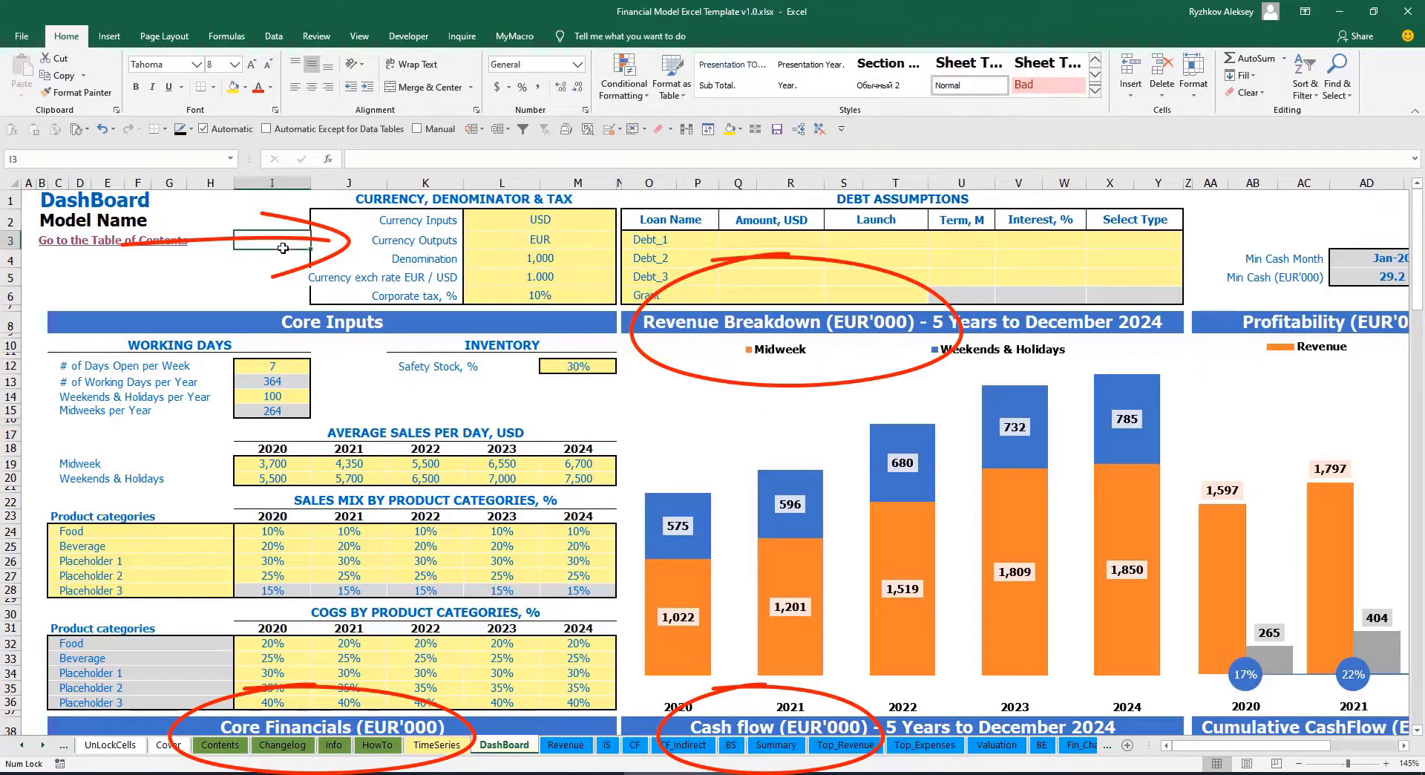
Step: Set the EUR / USD currency exchange rate to 1.2
click(522, 274)
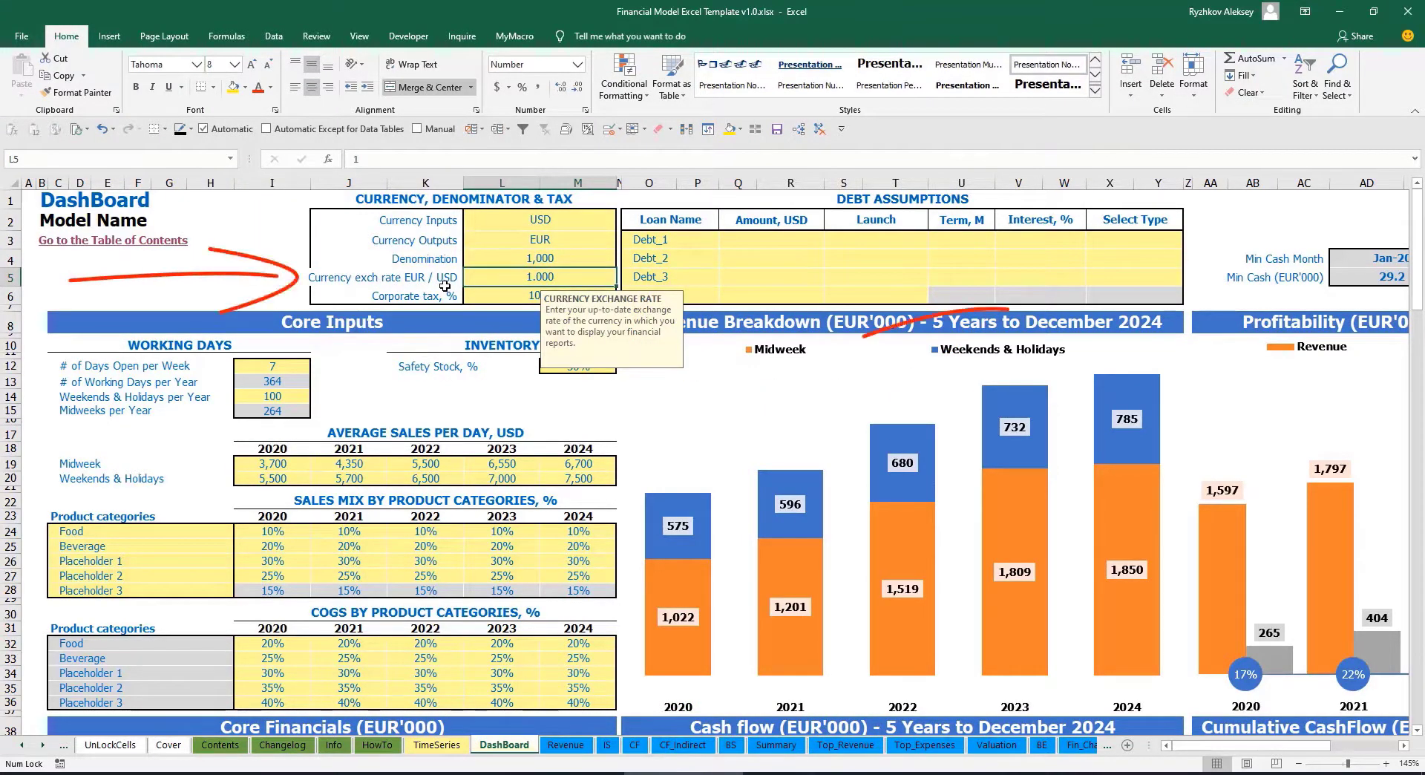
text(1.2)
key(Return)
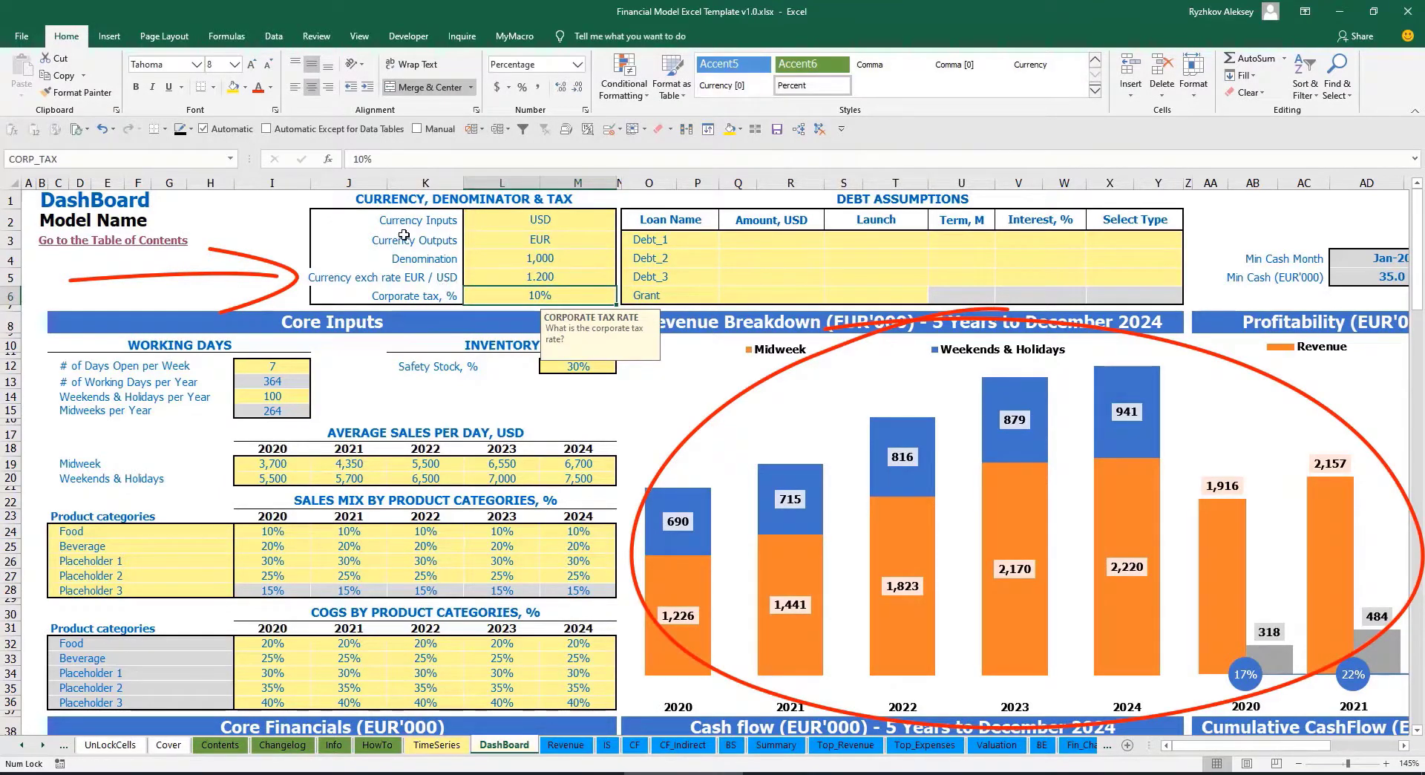
click(512, 217)
click(501, 241)
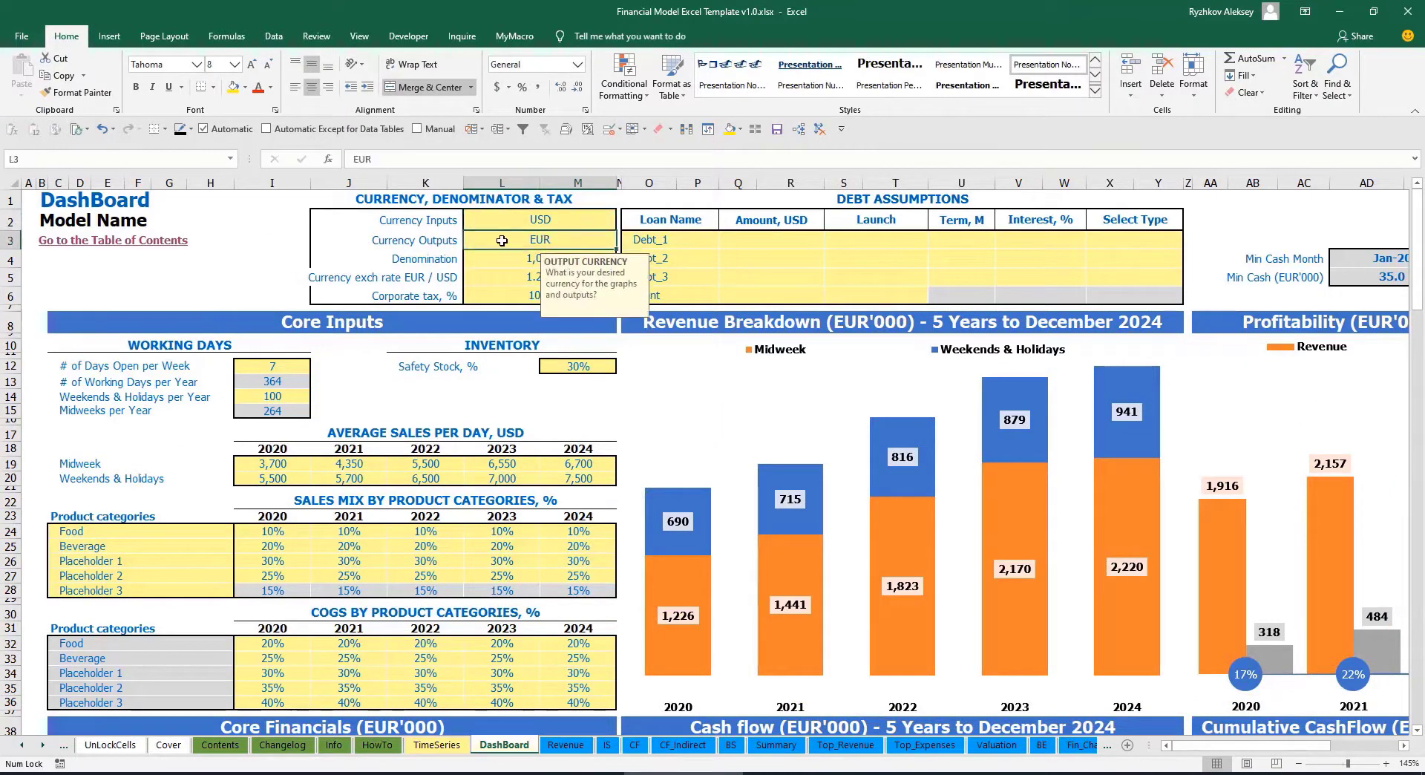
click(486, 277)
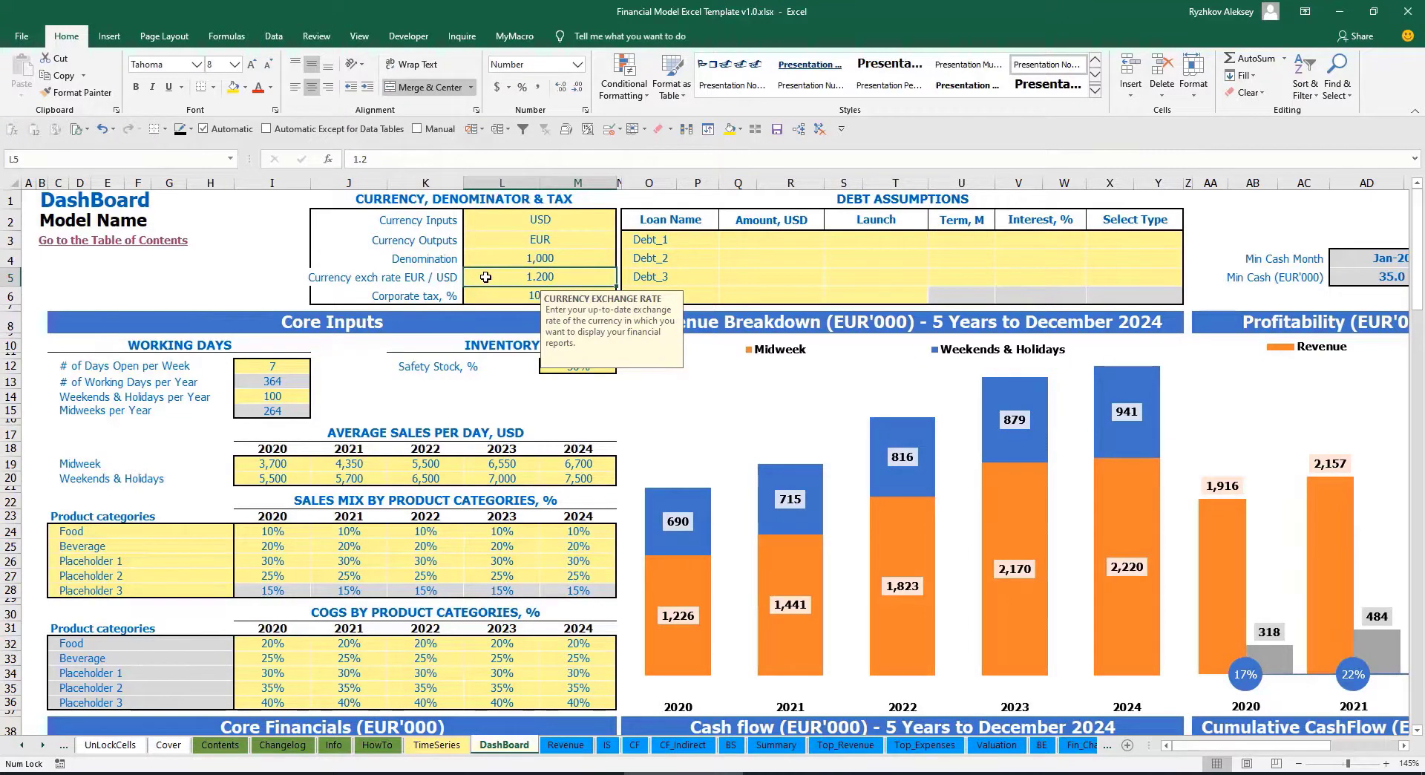
Step: Check the denomination shown in the five-year and 2022 Income Statement headings on the Summary sheet
click(470, 257)
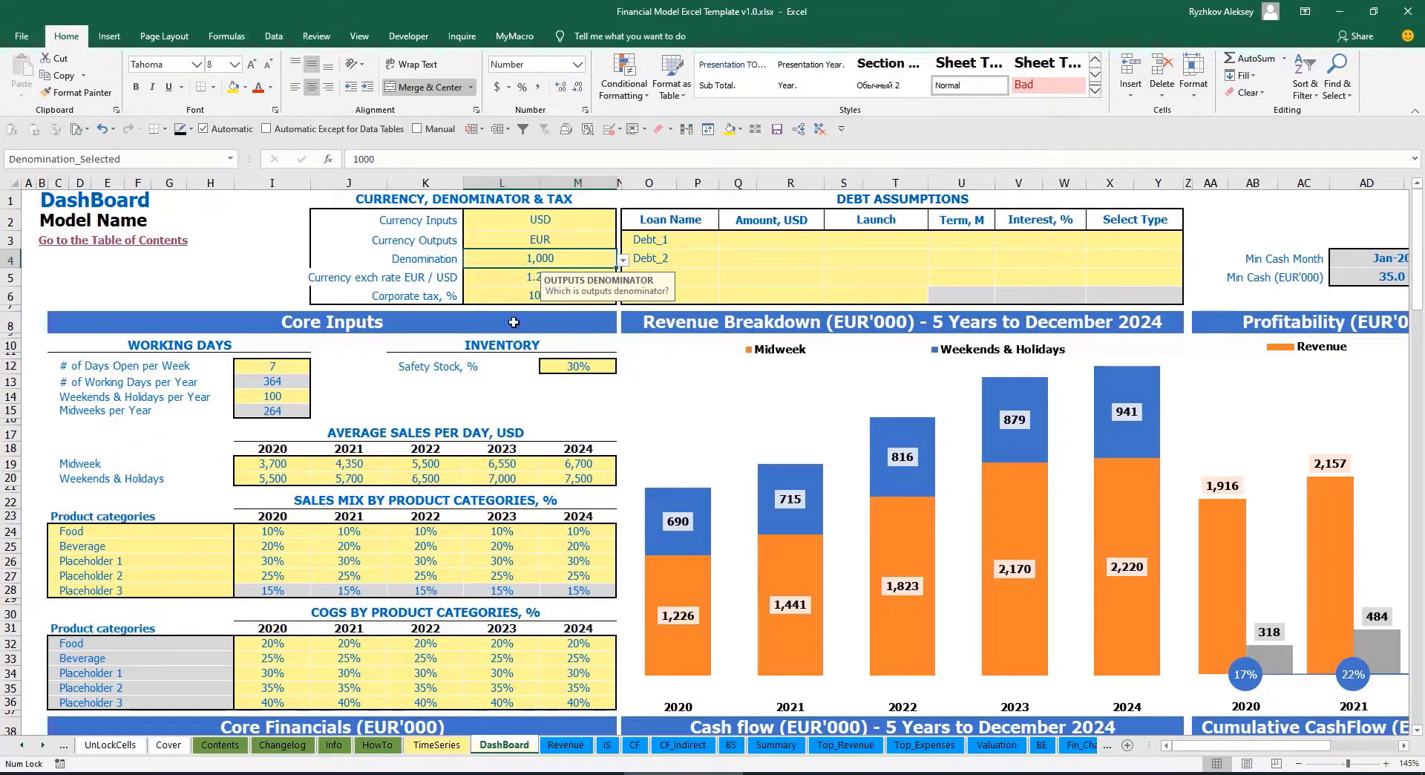
click(776, 745)
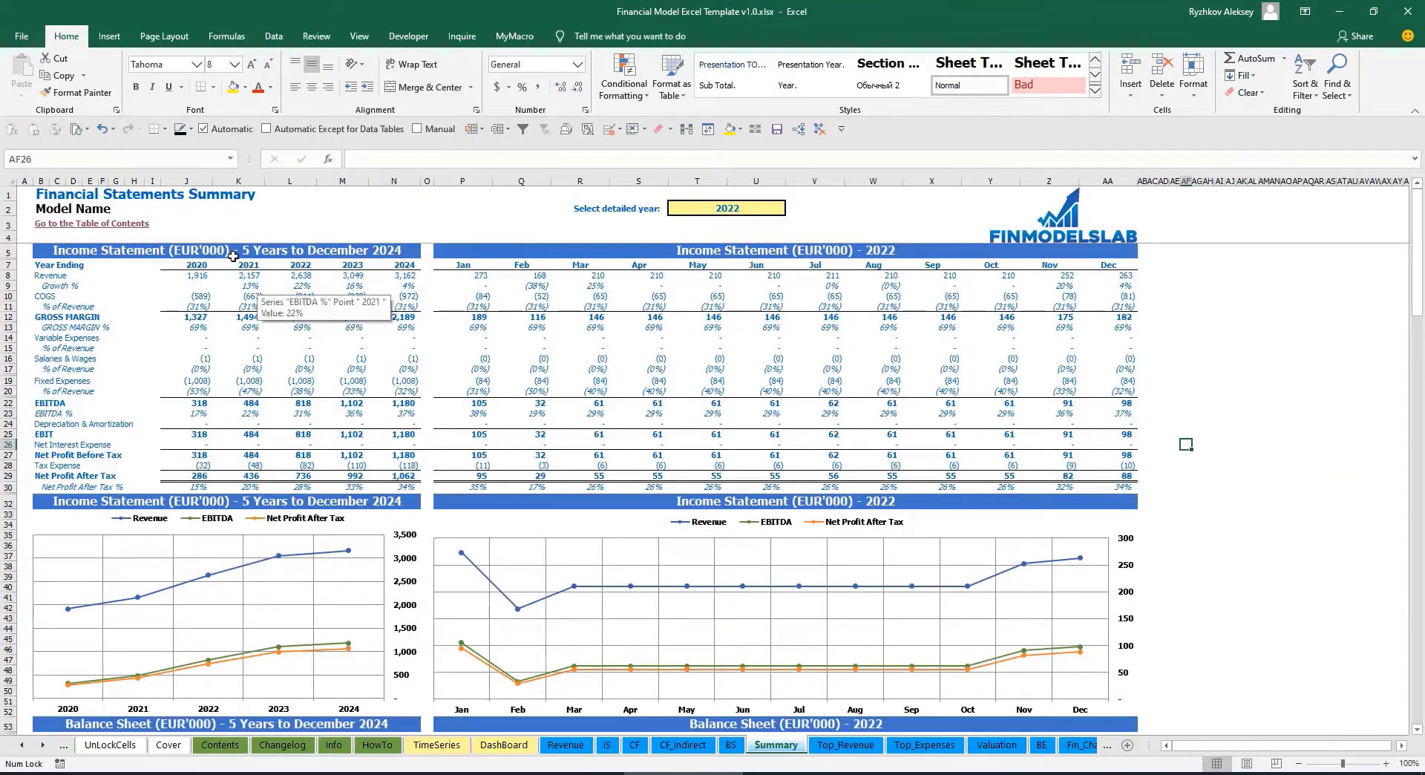
click(234, 250)
click(787, 249)
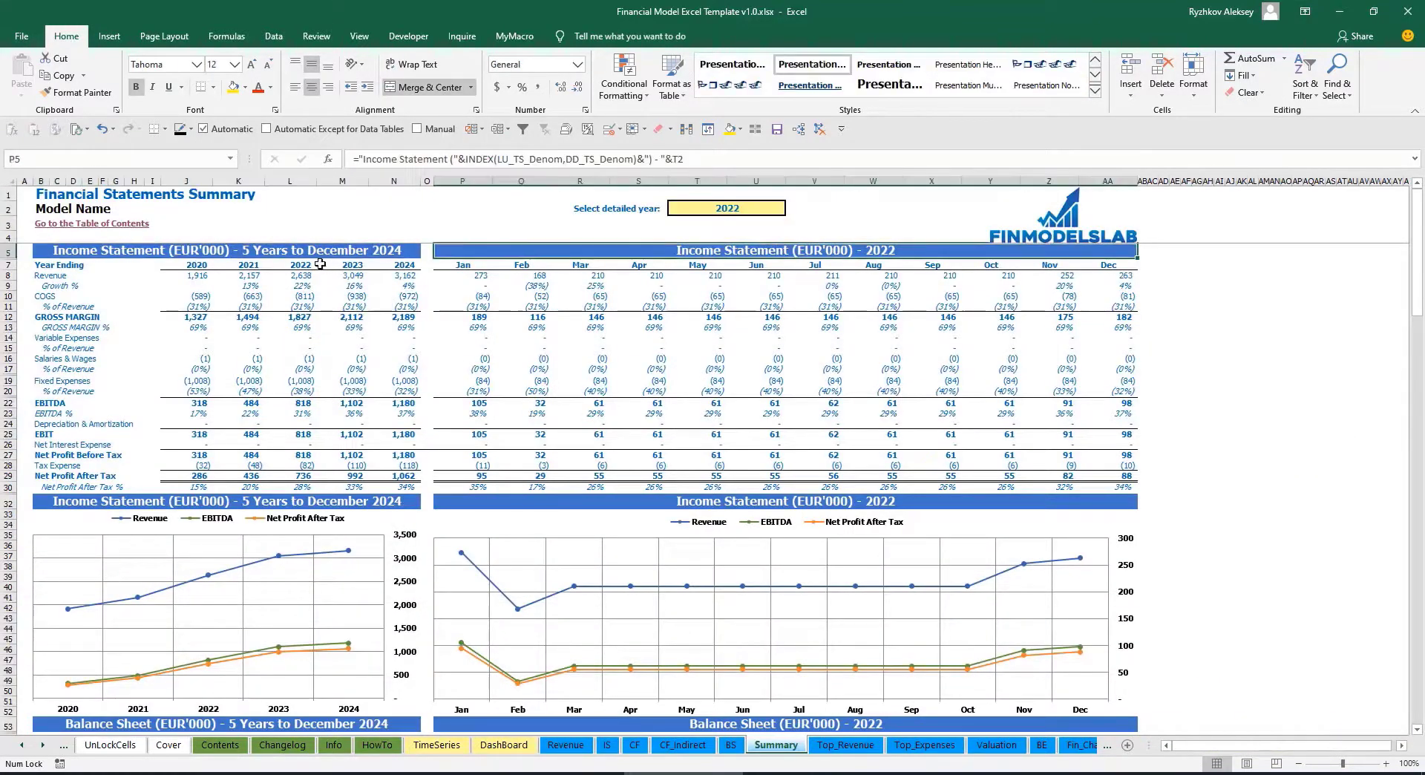
click(223, 251)
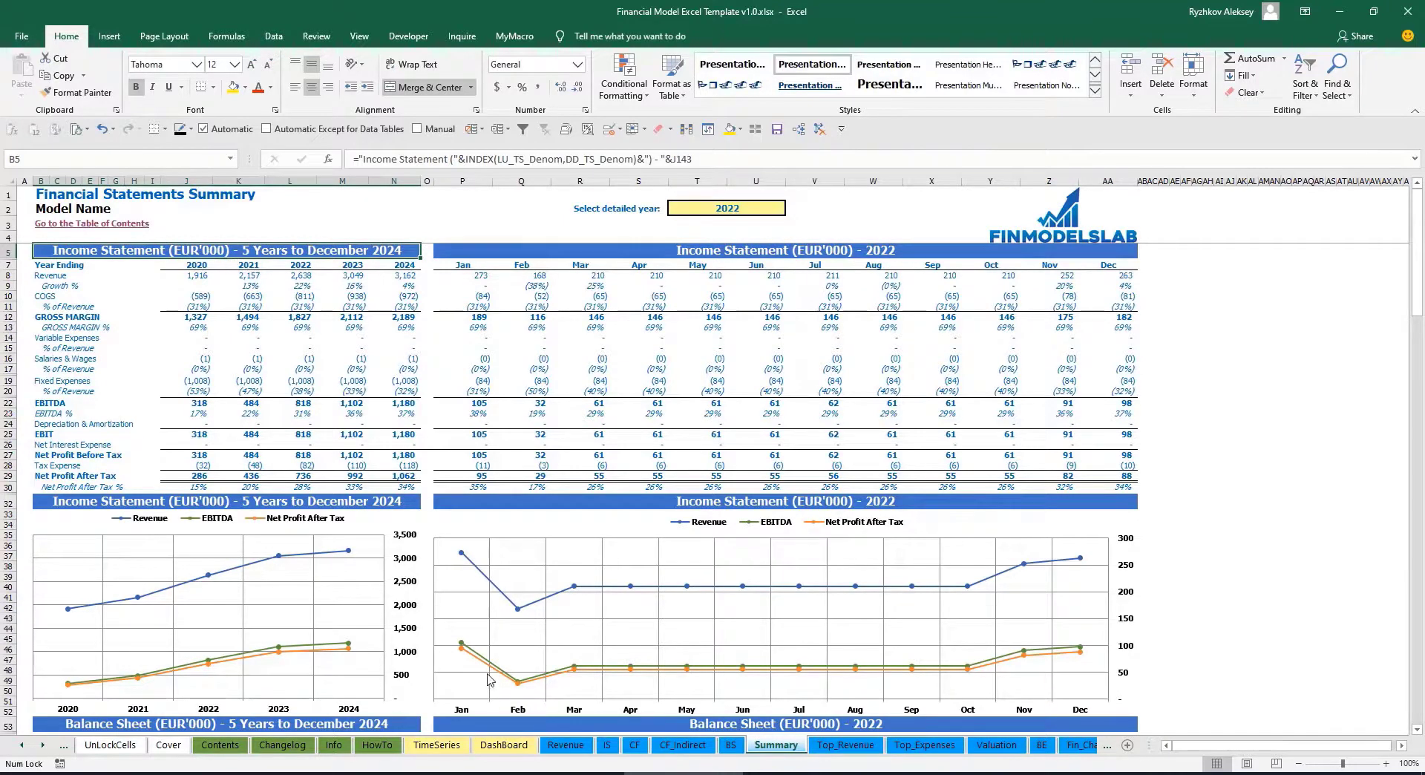
Step: Set the output denomination to 1,000,000 on the DashBoard and check the income statements on the Summary sheet
click(504, 745)
click(622, 259)
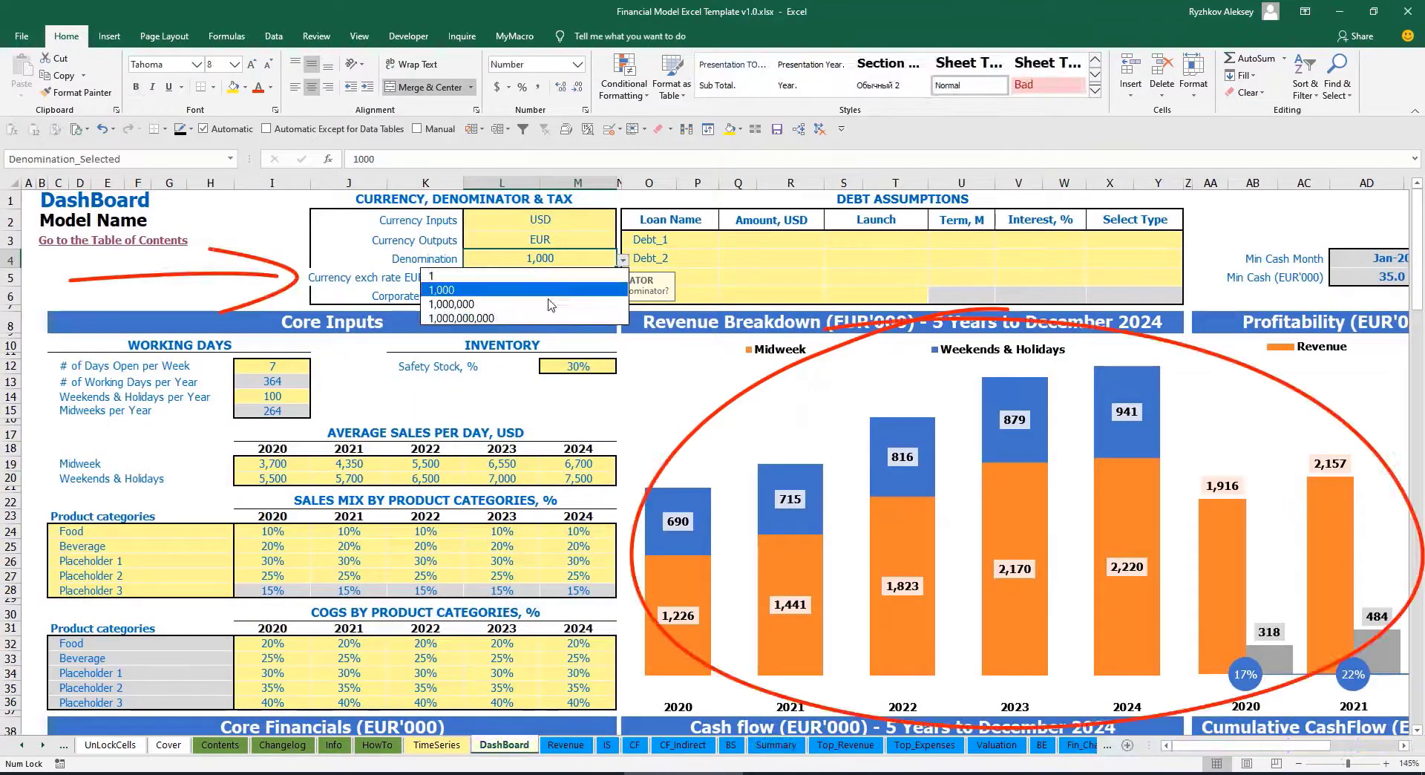
click(520, 311)
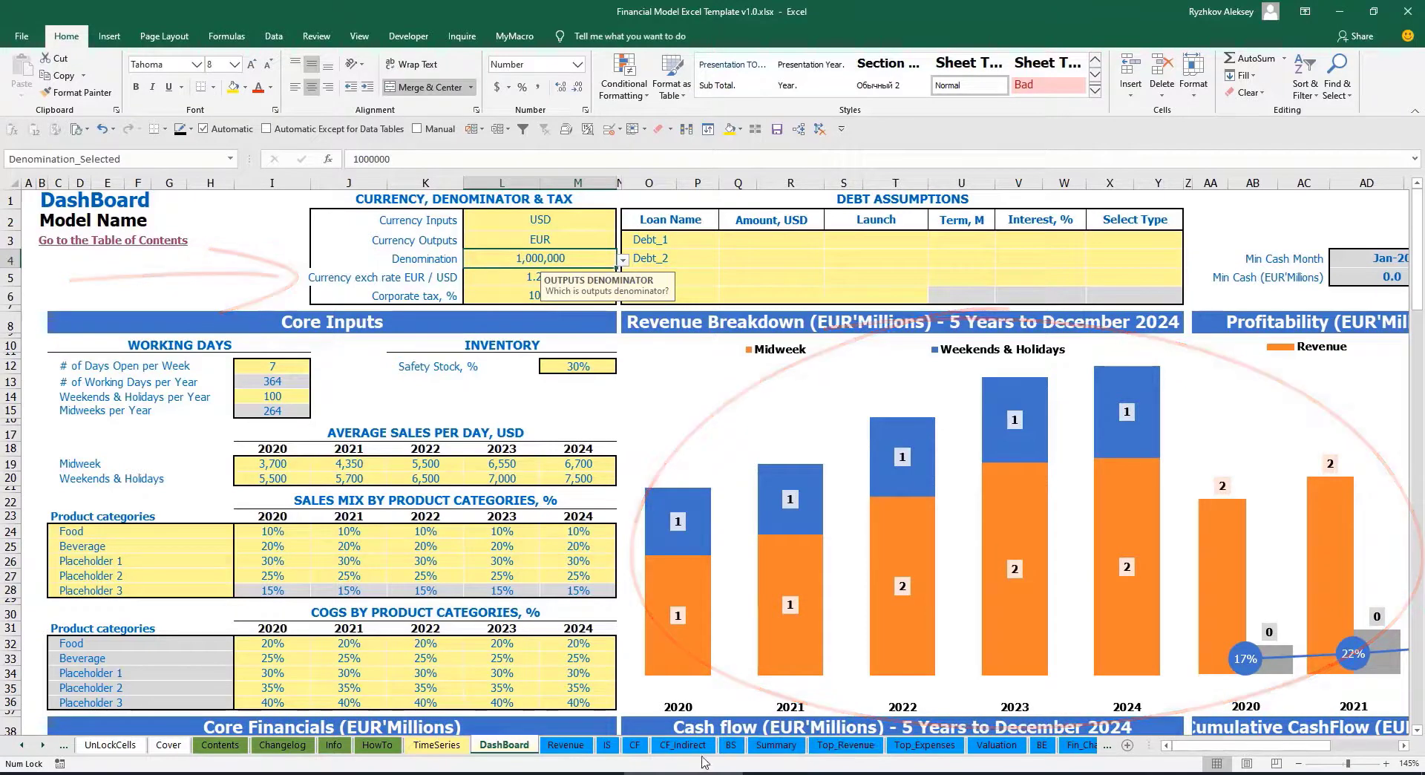
click(775, 745)
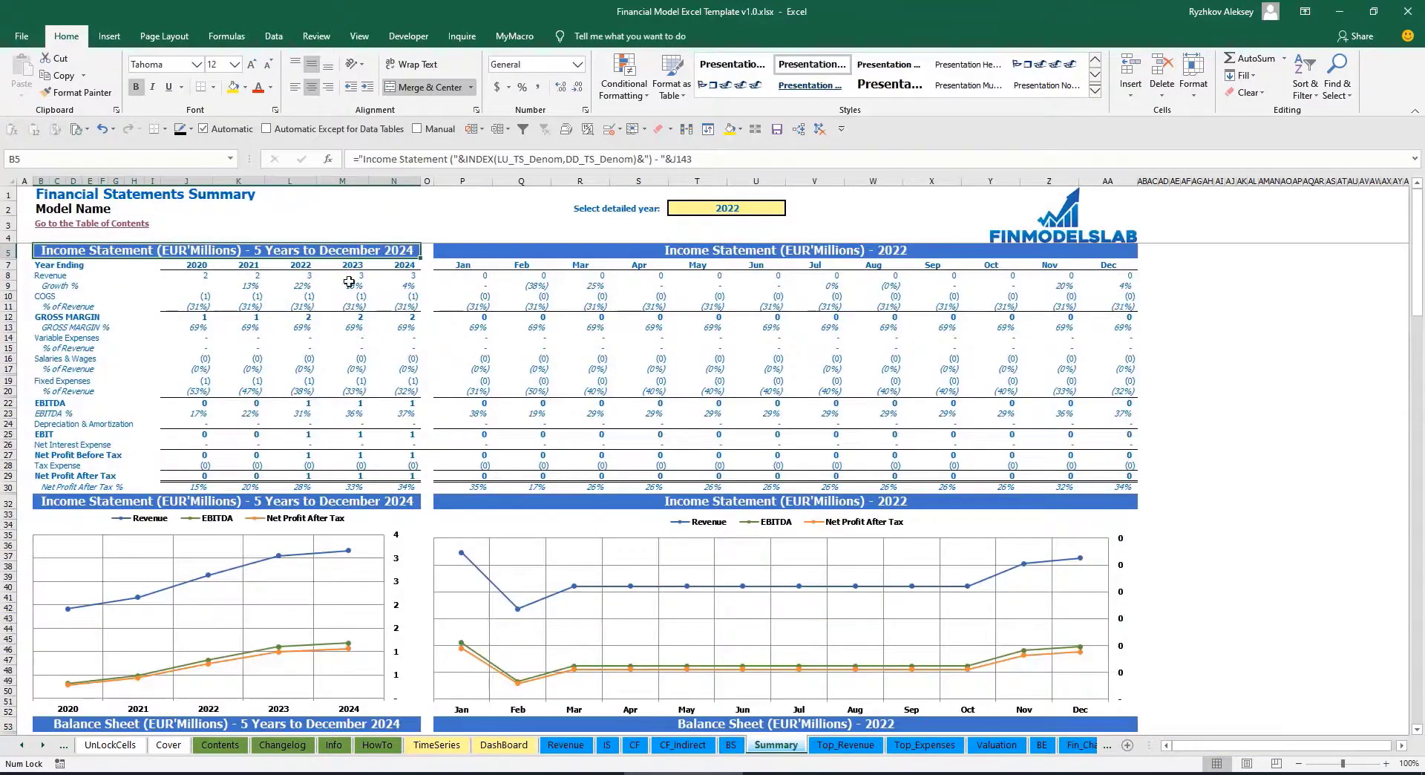
click(584, 254)
Step: Set the output denomination to 1 on the DashBoard and check how the Summary sheet displays its figures
click(504, 744)
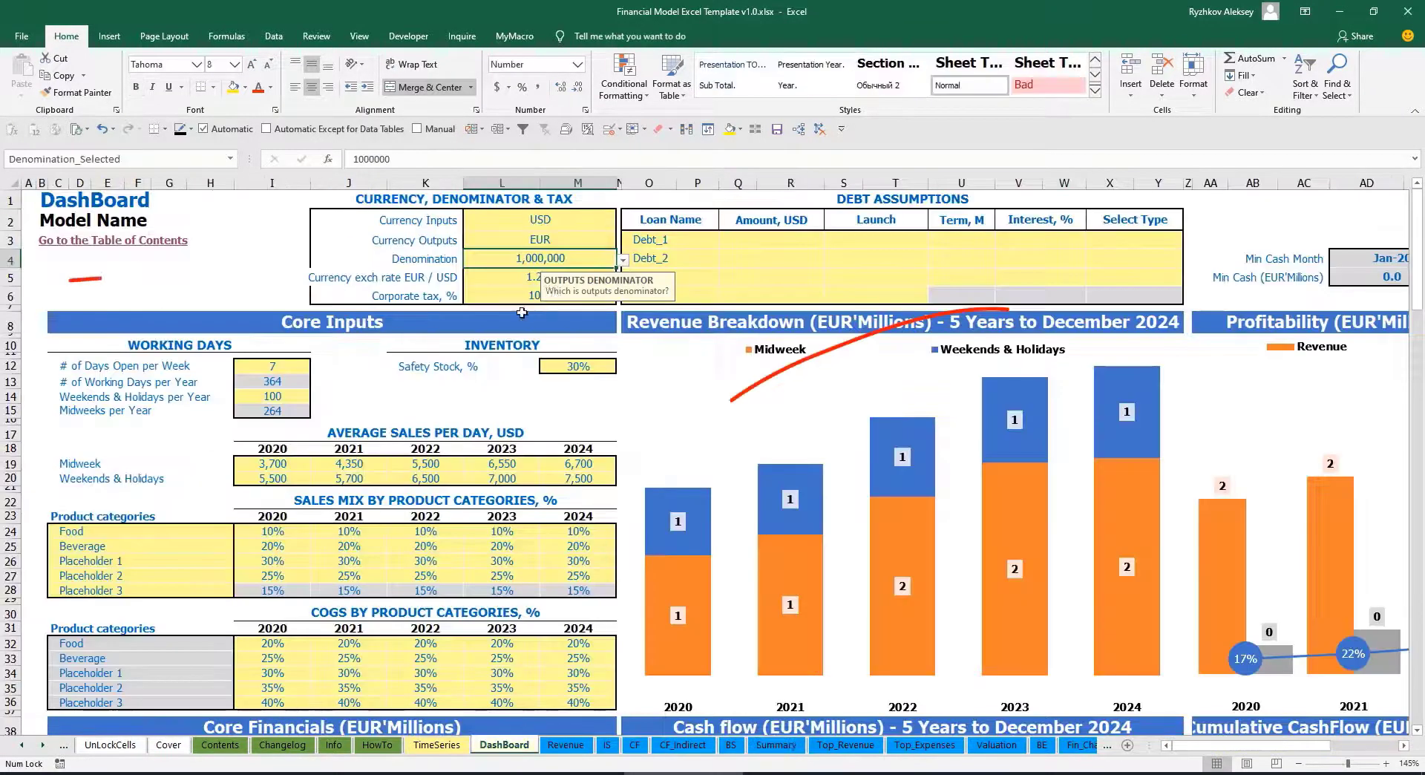
click(622, 259)
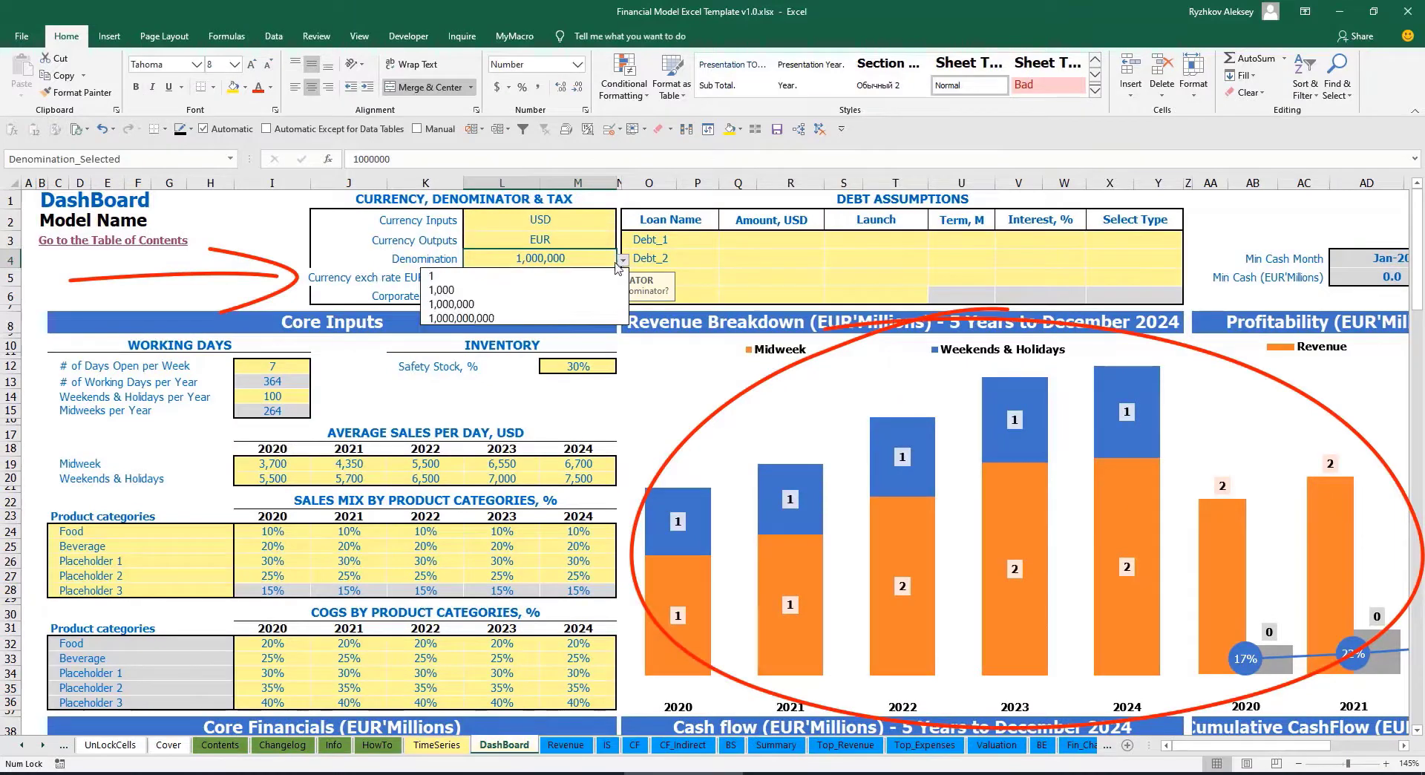
click(523, 279)
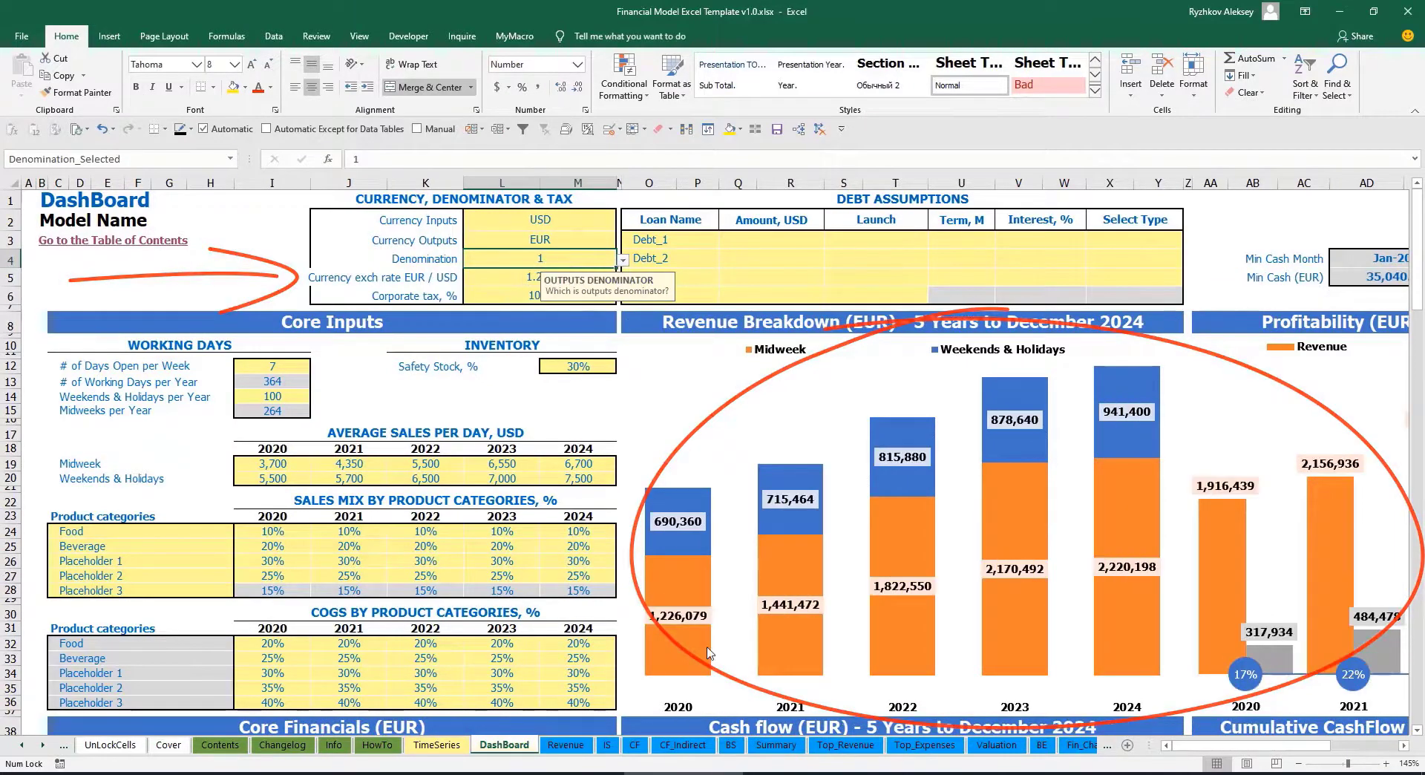
click(776, 746)
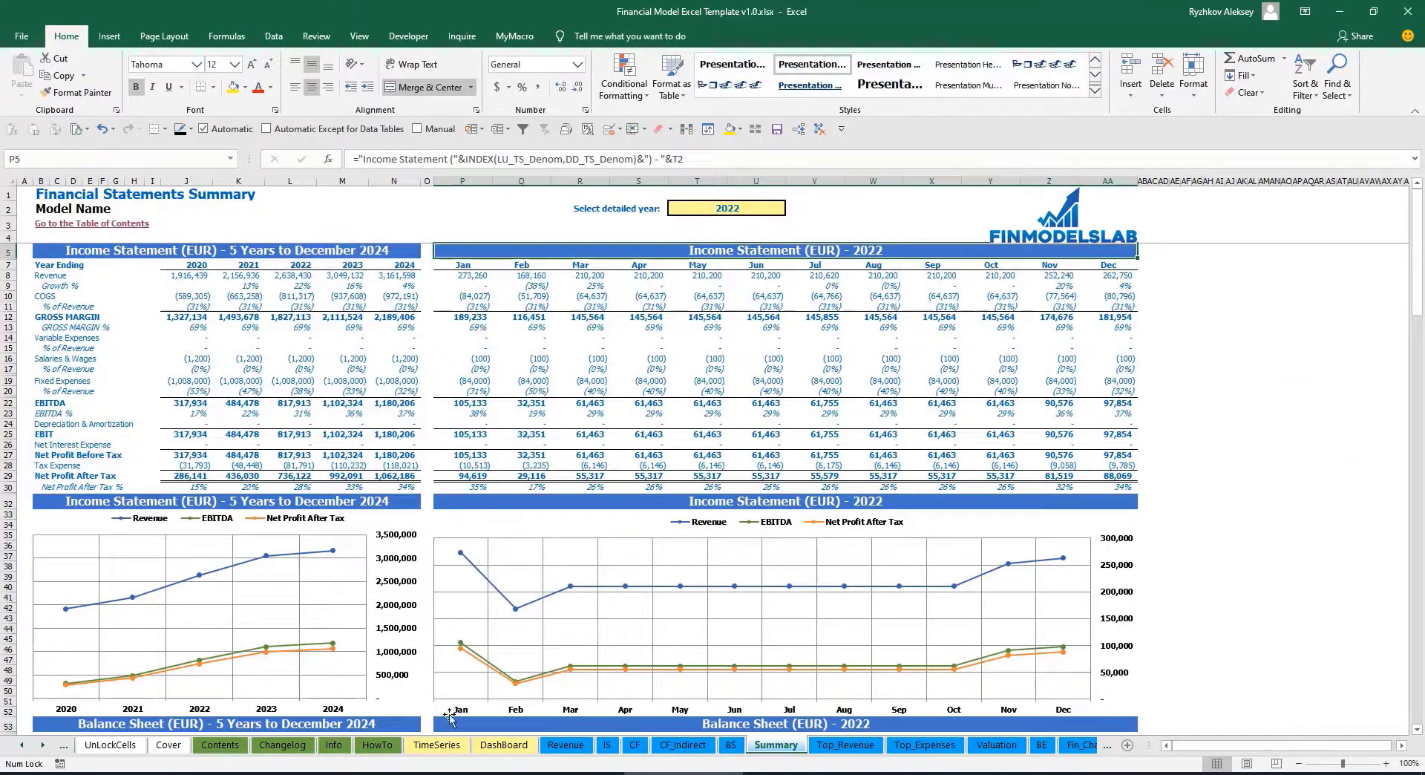
Step: Set the corporate tax to 15% on the DashBoard and check the Tax Expense row in the Income Statement
click(504, 746)
click(509, 288)
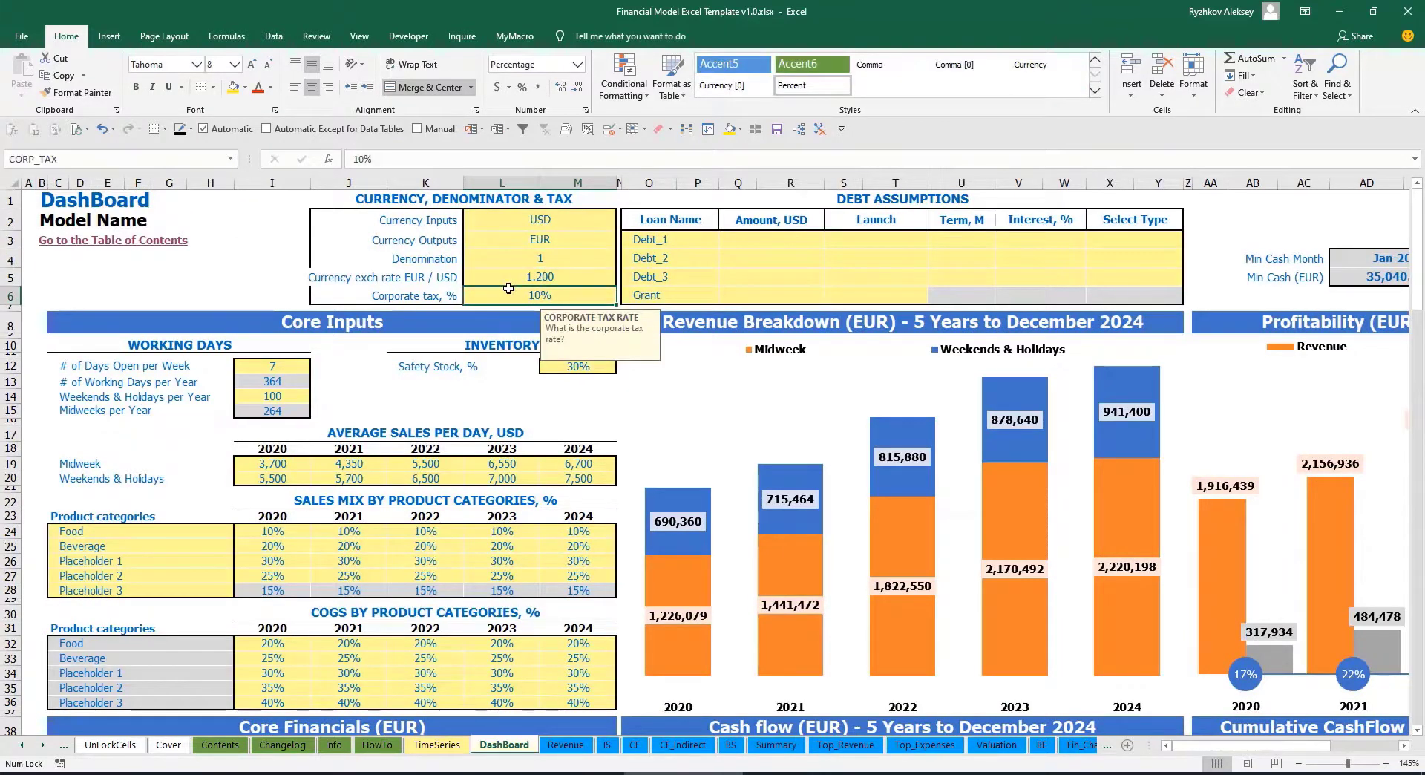
text(15)
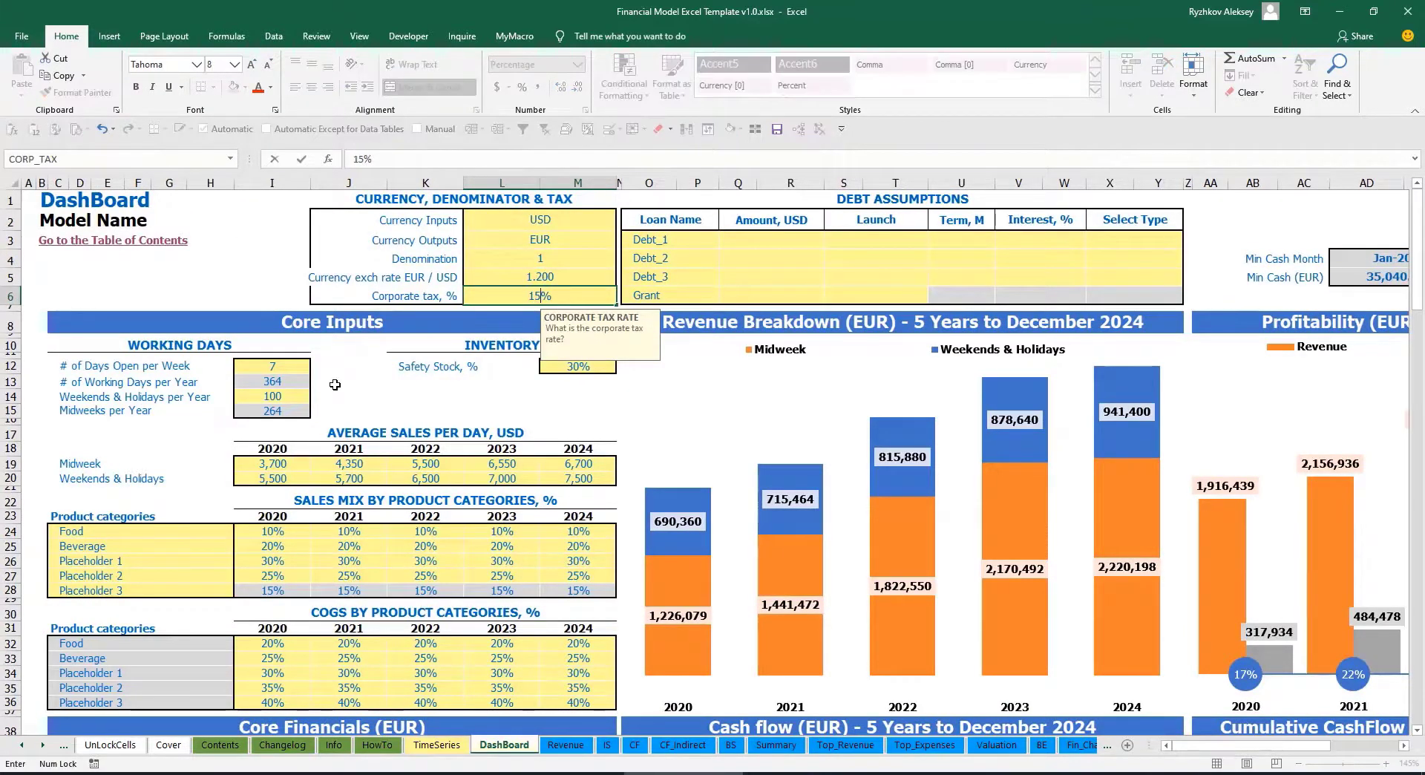
key(Return)
click(607, 745)
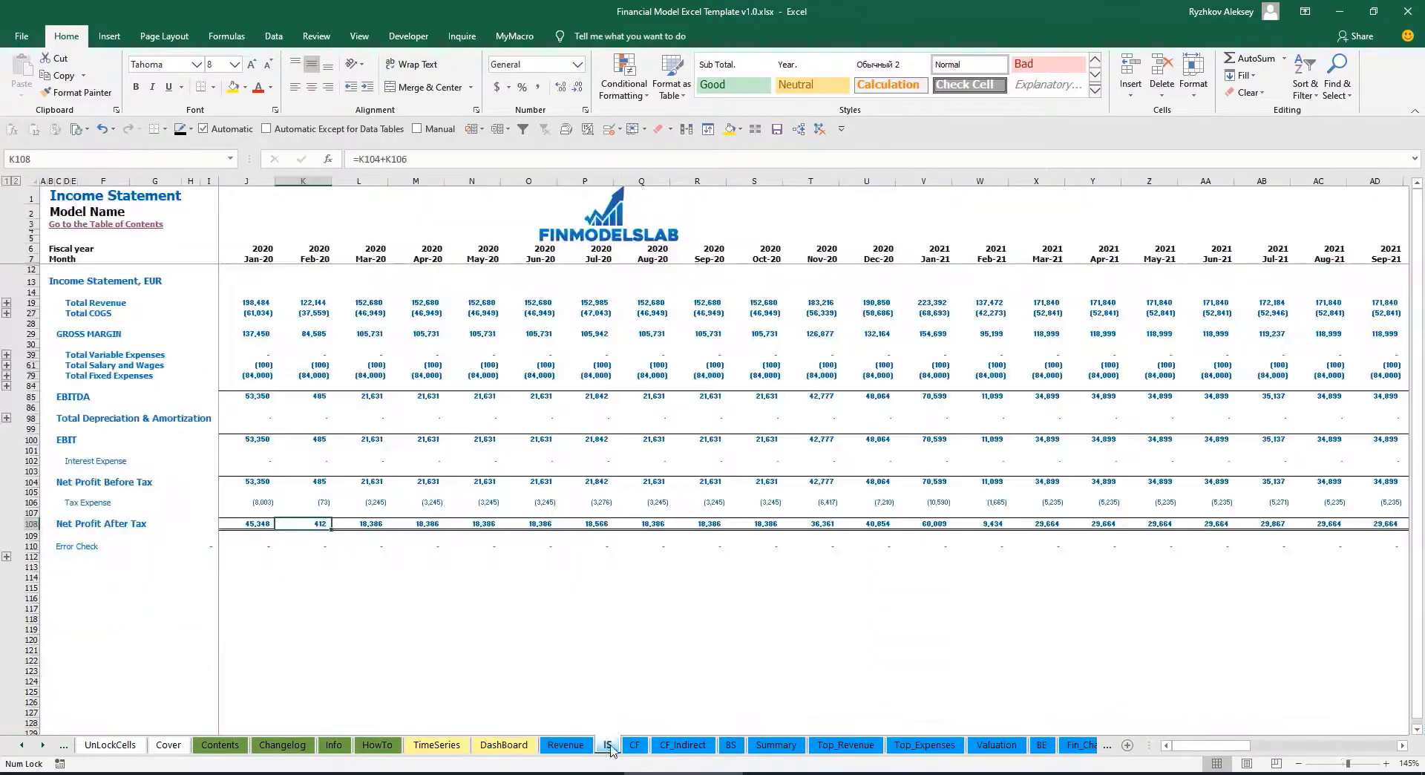
click(32, 504)
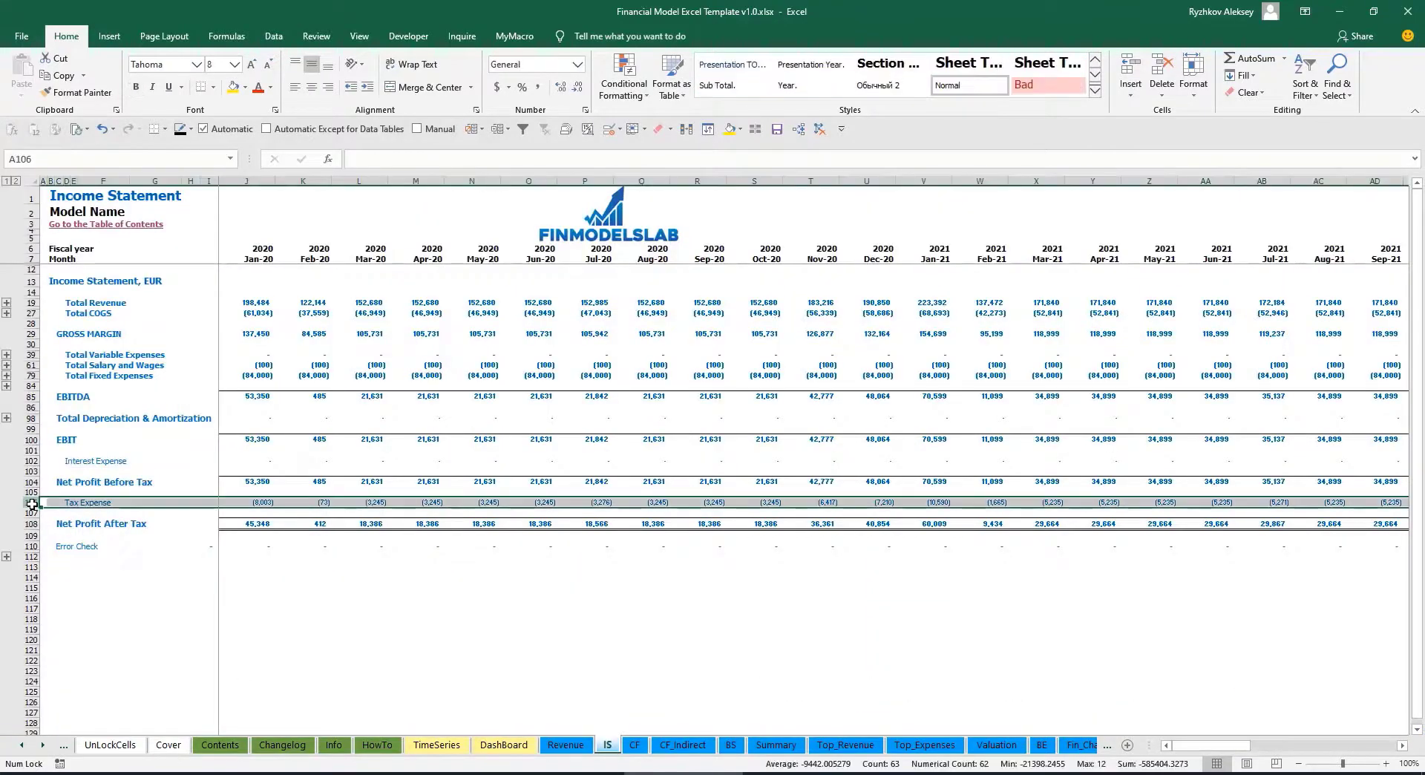